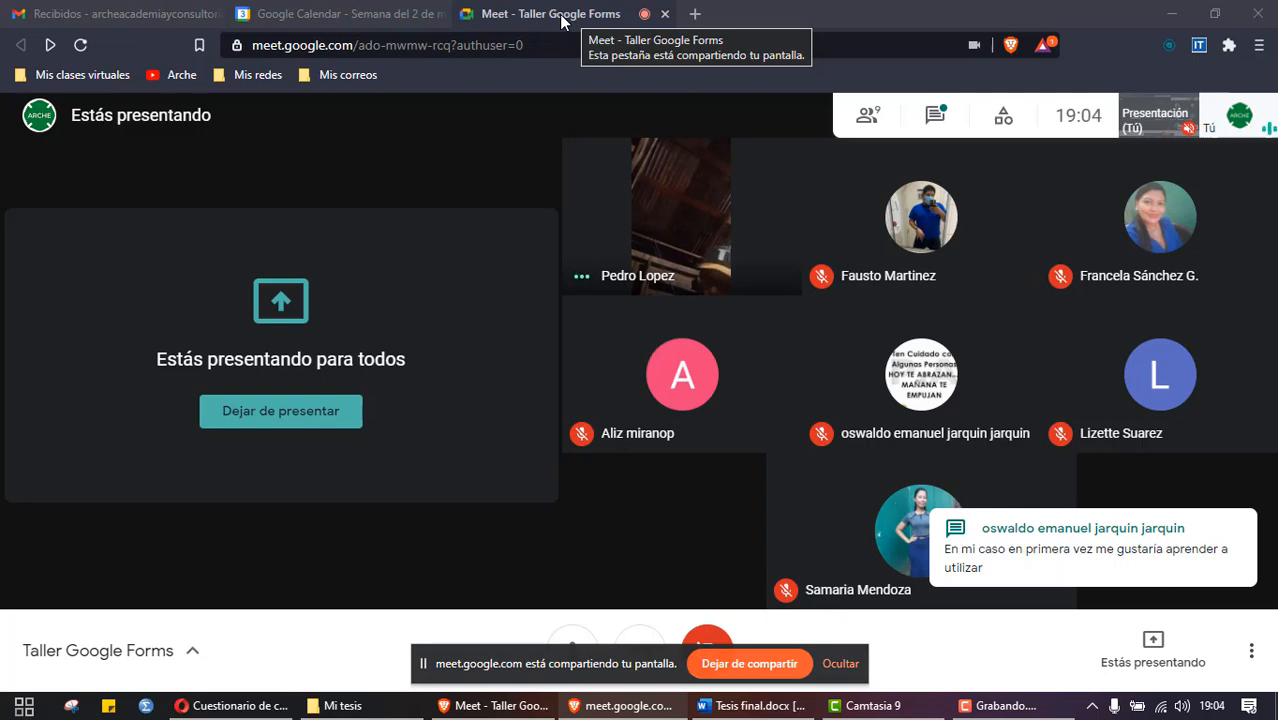
Step: Separate the Google Meet tab into its own window and show the Gmail inbox without the screen-sharing notice
click(561, 16)
drag(561, 16, 428, 0)
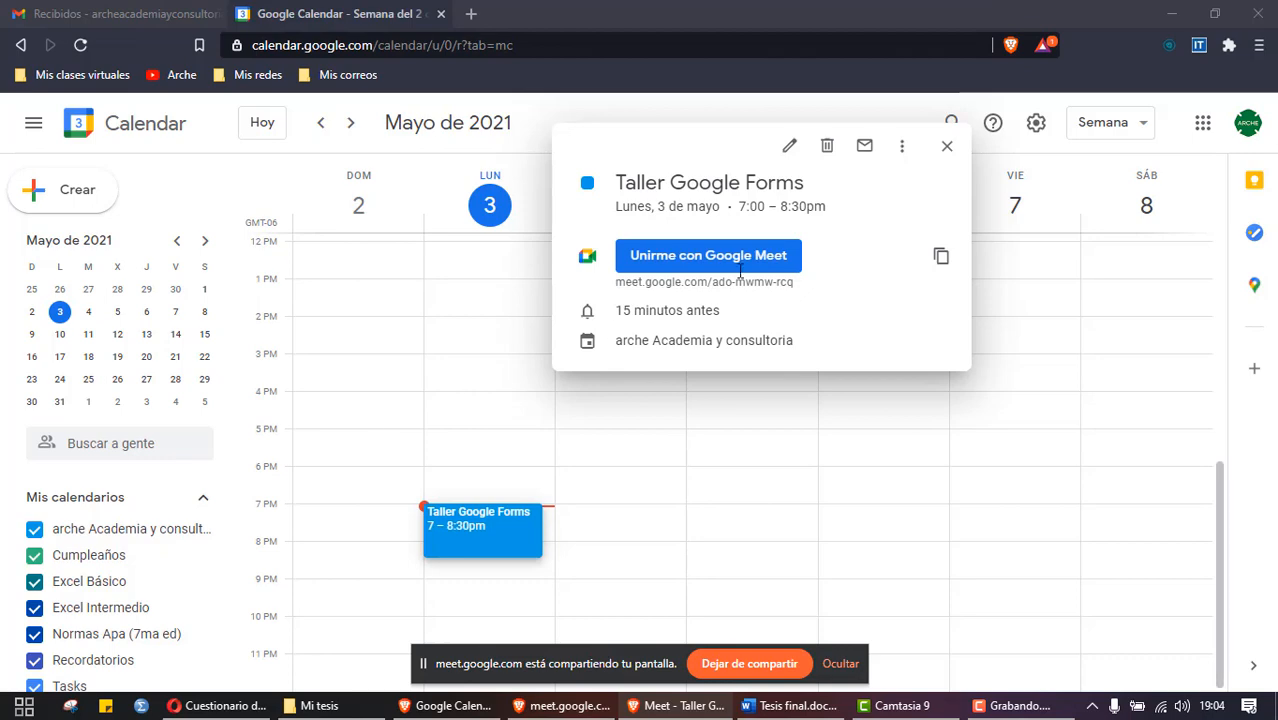
click(117, 17)
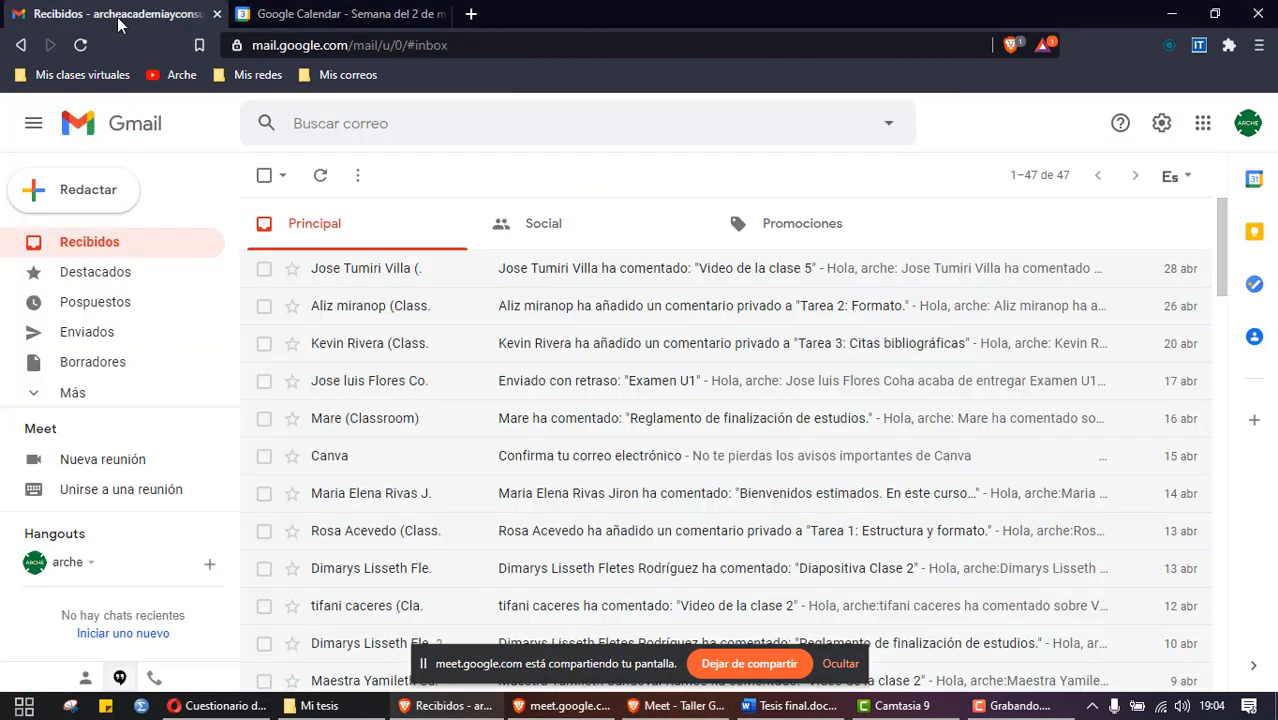
click(840, 665)
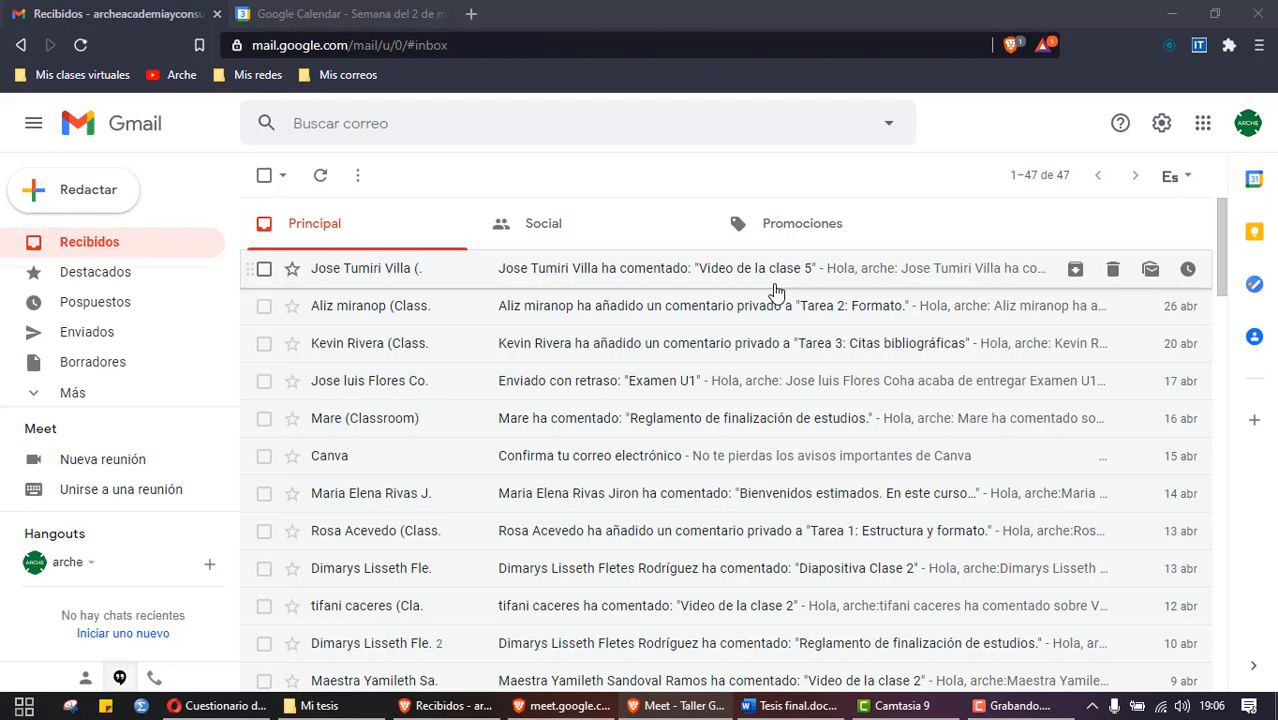
Step: Open Google Drive from the Google apps available in Gmail
click(1204, 123)
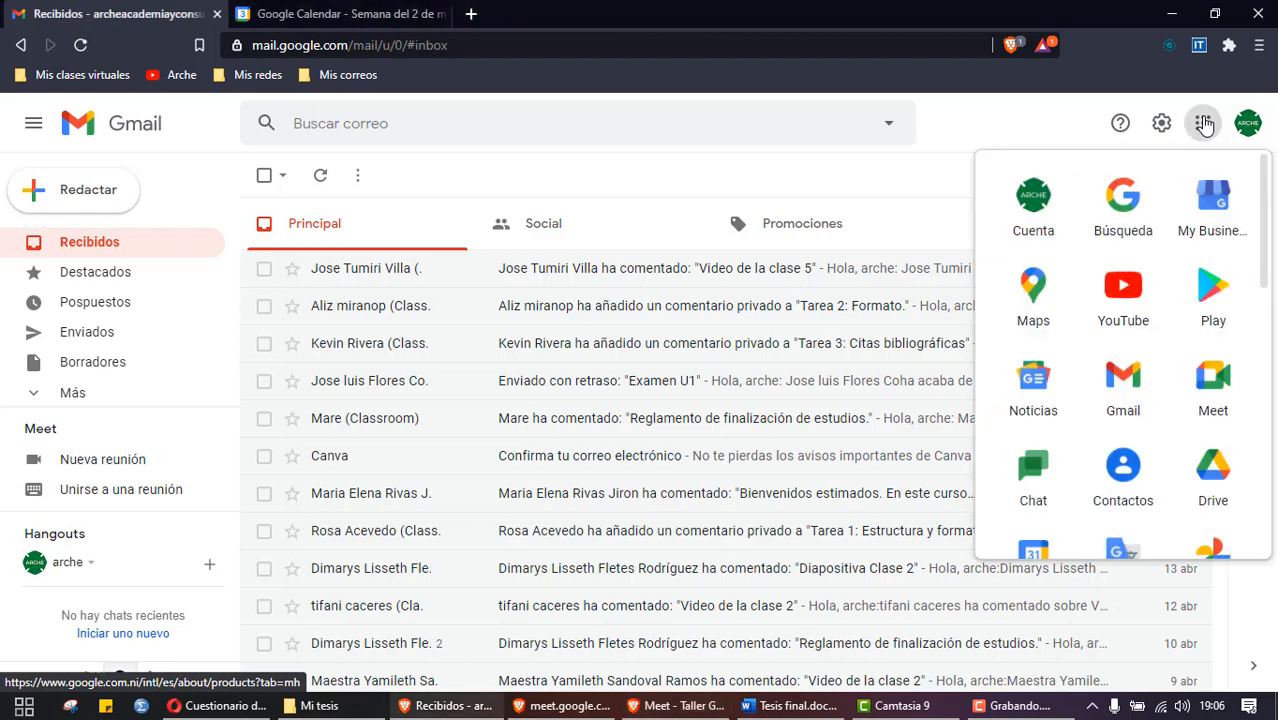
scroll(1186, 322, down, 2)
scroll(1205, 312, up, 1)
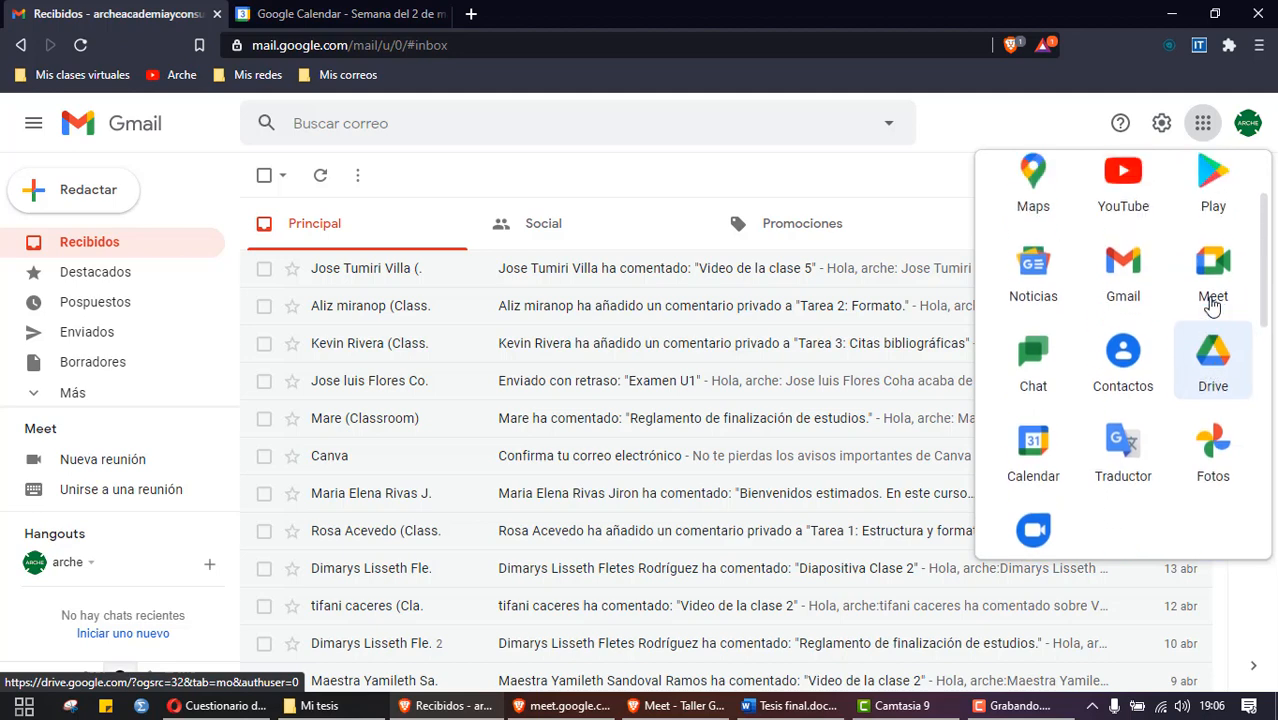
scroll(1211, 306, up, 1)
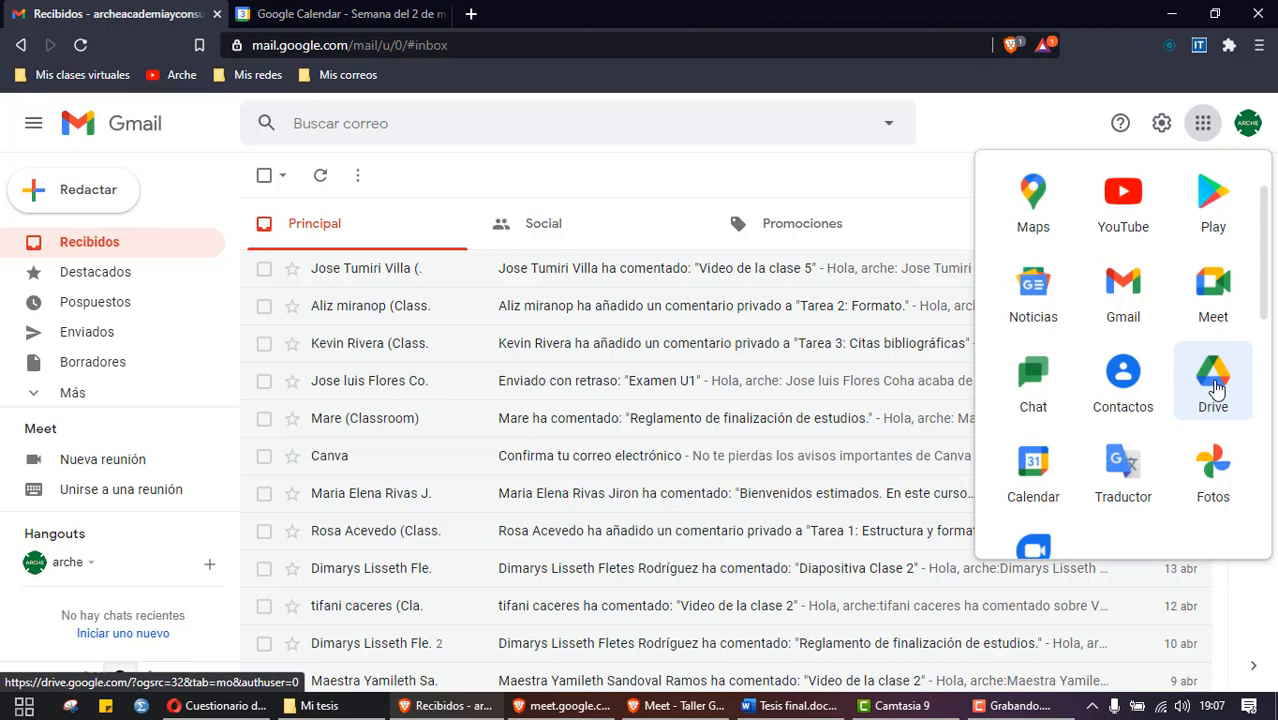
click(1213, 380)
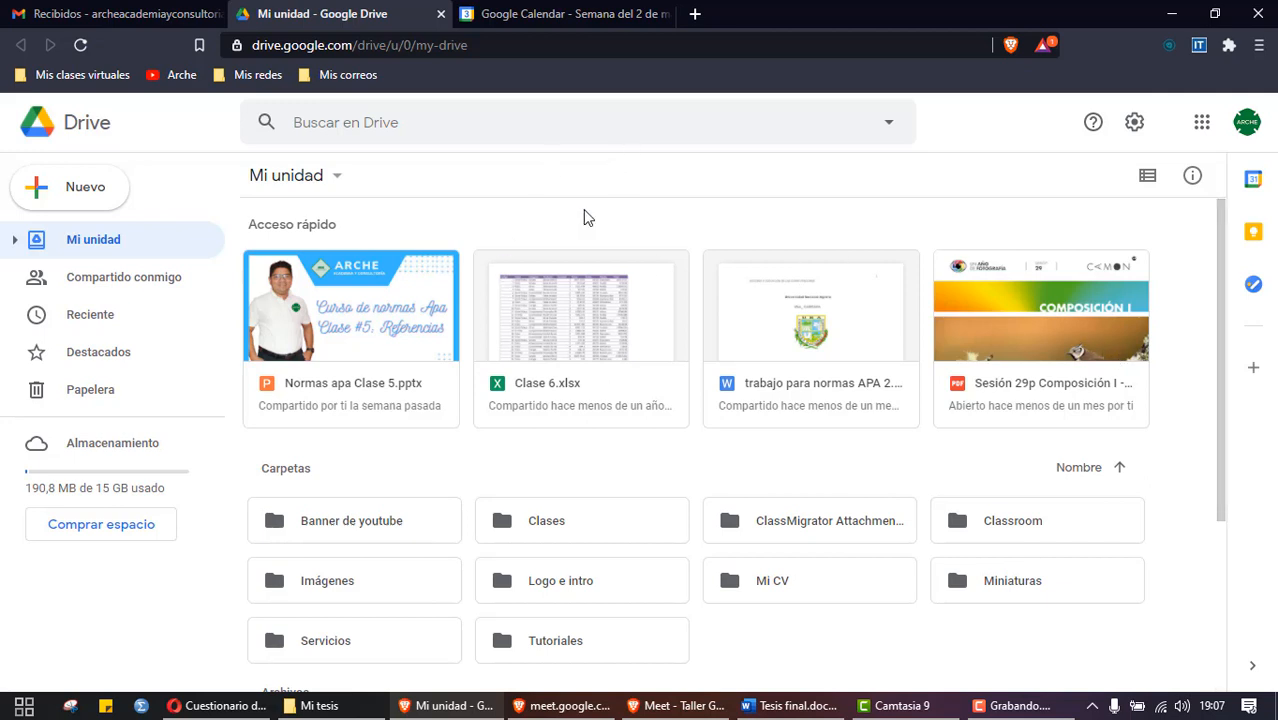
Step: Show the types of new items that can be created in Drive, including Google Forms
click(87, 192)
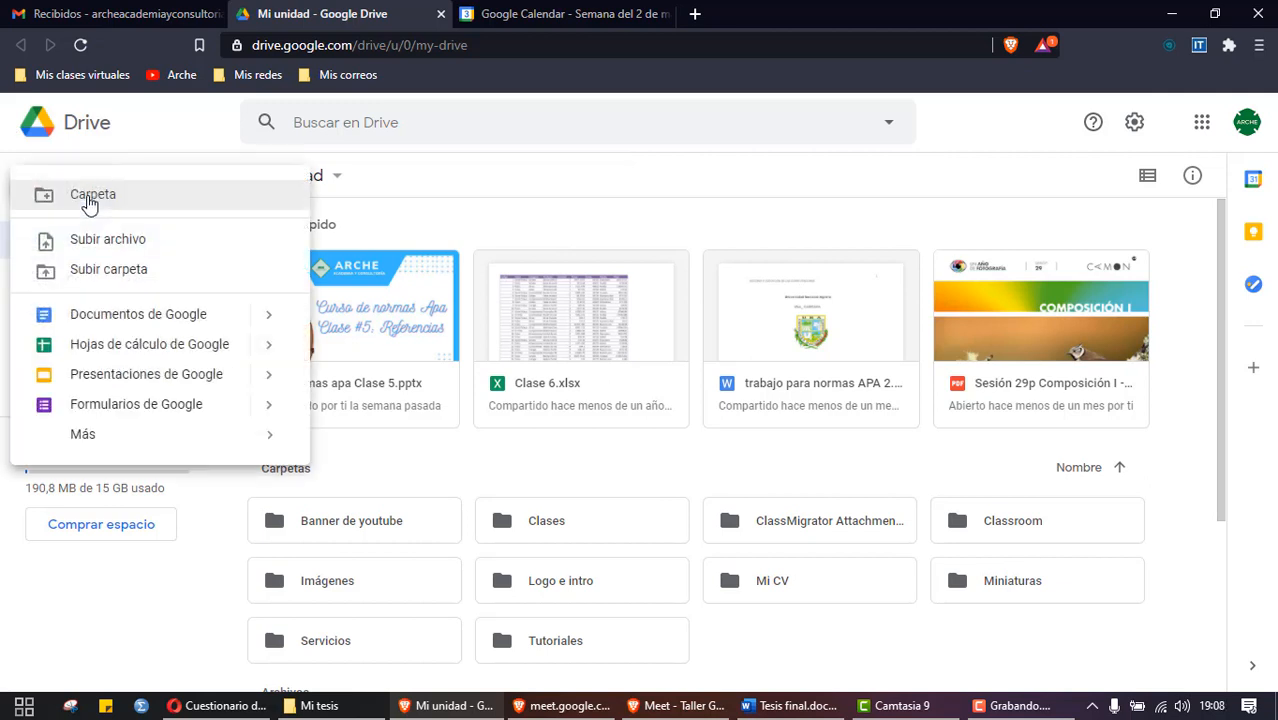
click(140, 660)
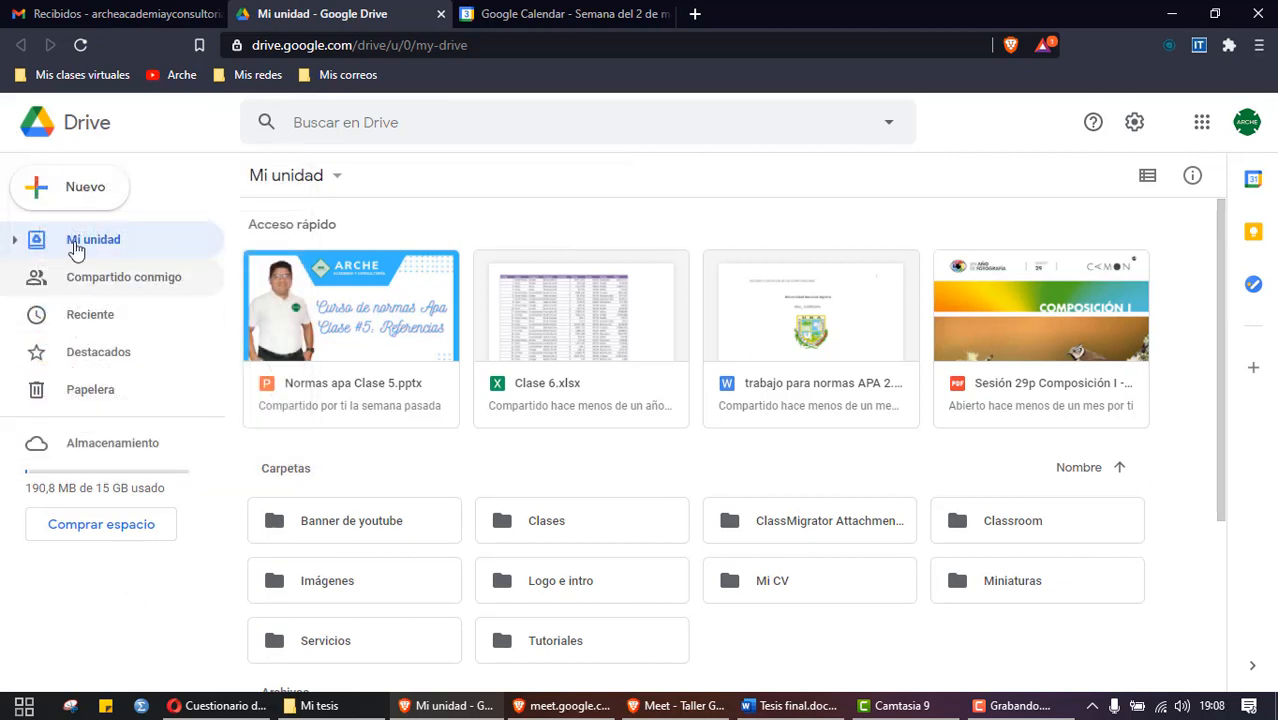
click(79, 205)
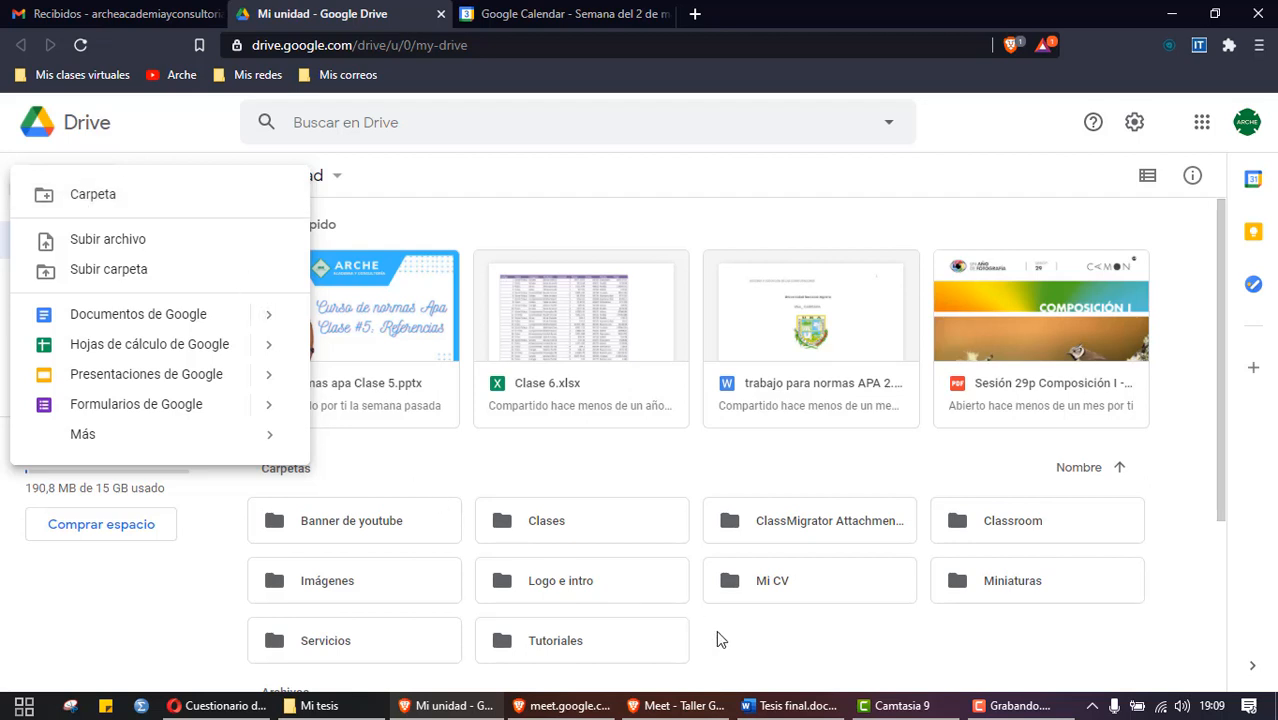
Step: Switch to Tesis final.docx in Word and review the ANEXOS cover page and the Anexo 1 informed consent
click(780, 712)
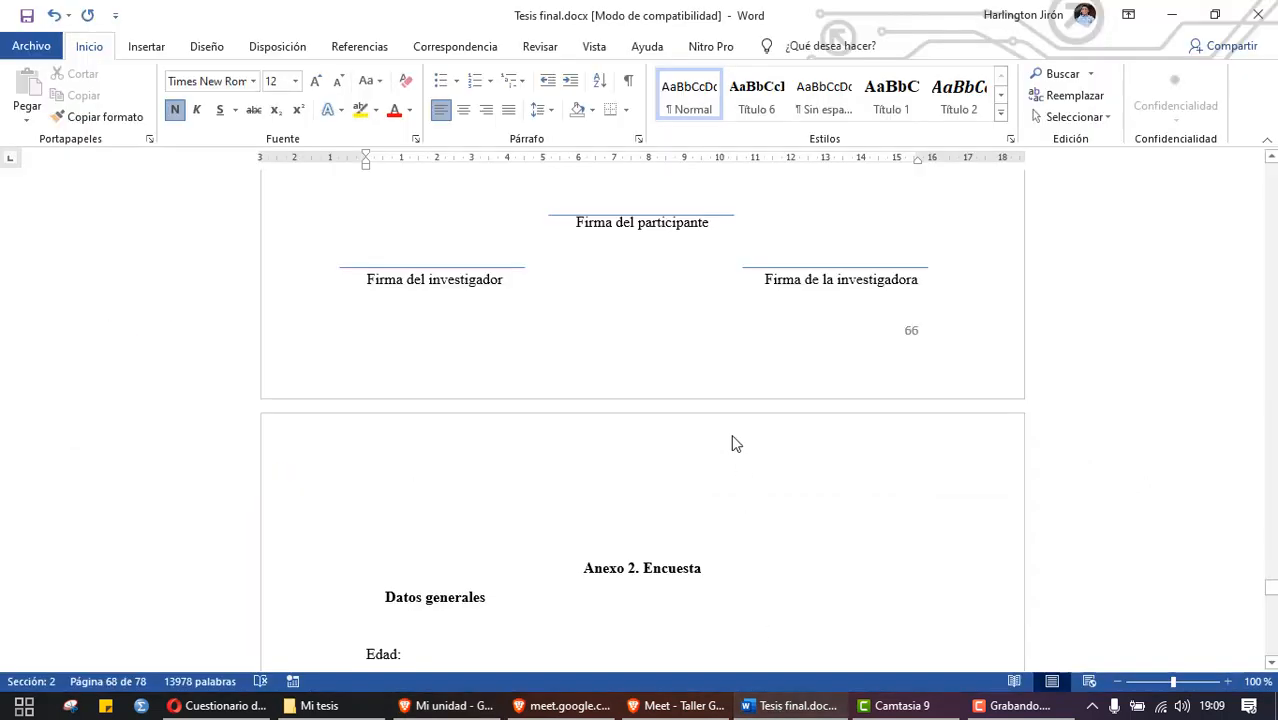
scroll(731, 434, up, 4)
scroll(733, 436, up, 12)
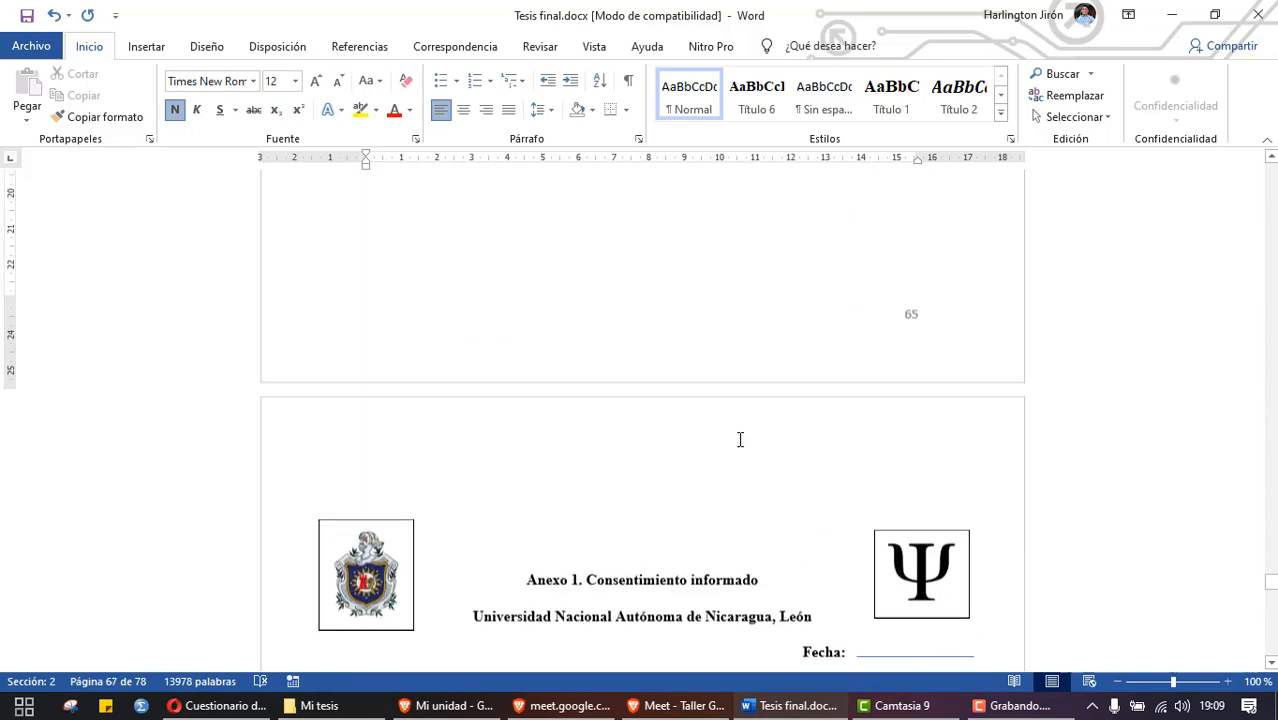
scroll(740, 440, up, 6)
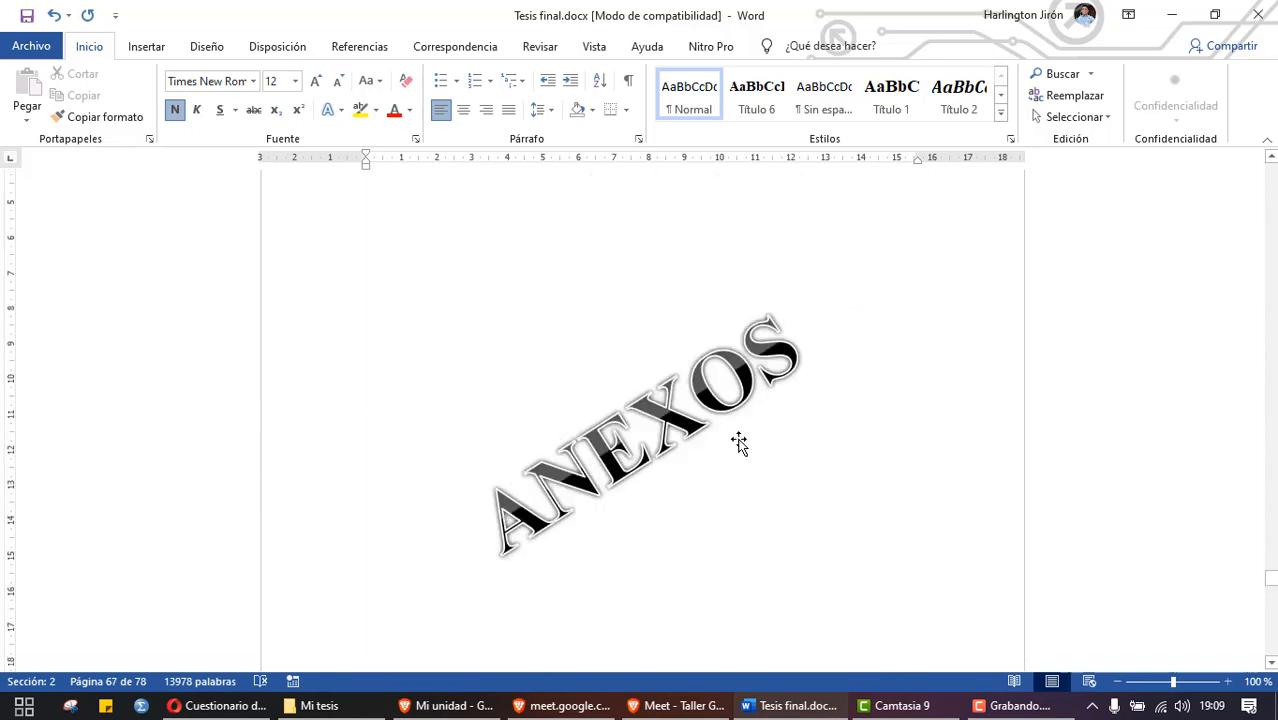
scroll(738, 443, down, 1)
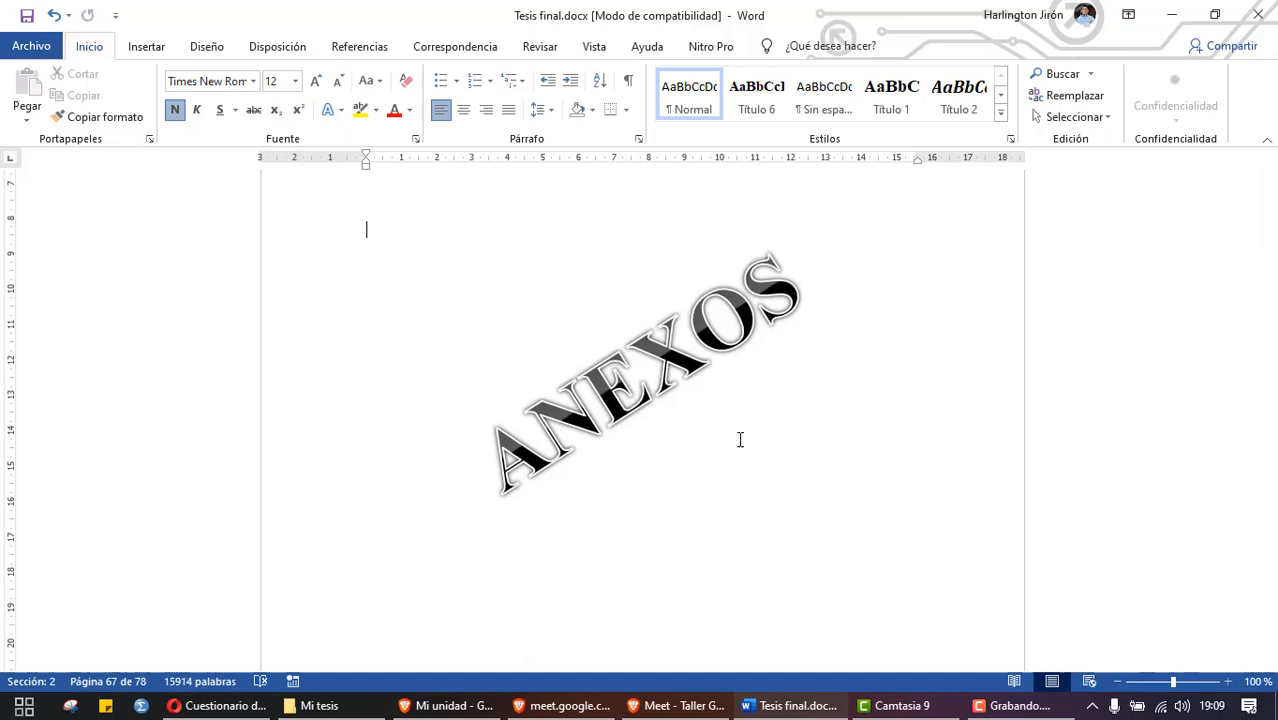
scroll(738, 443, down, 10)
scroll(741, 441, down, 4)
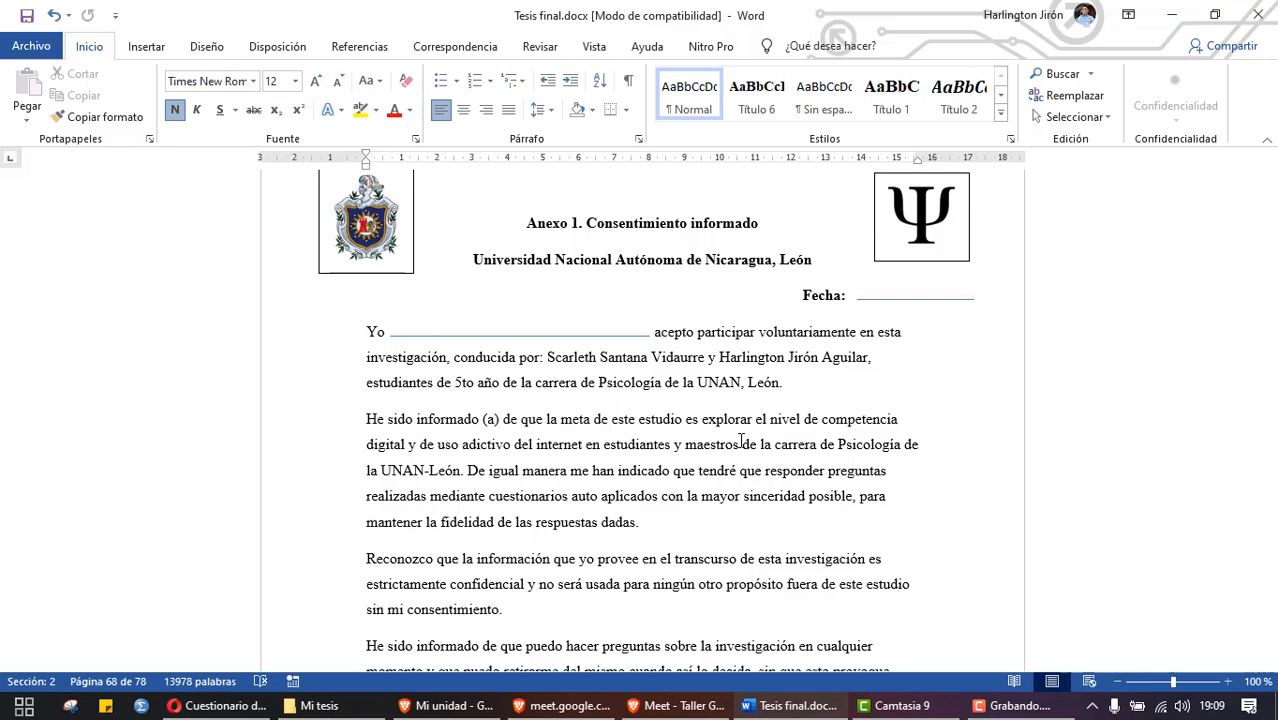
Step: Review the Anexo 2 survey fields and highlight the title of the Anexo 3 basic digital competencies test
scroll(741, 440, down, 15)
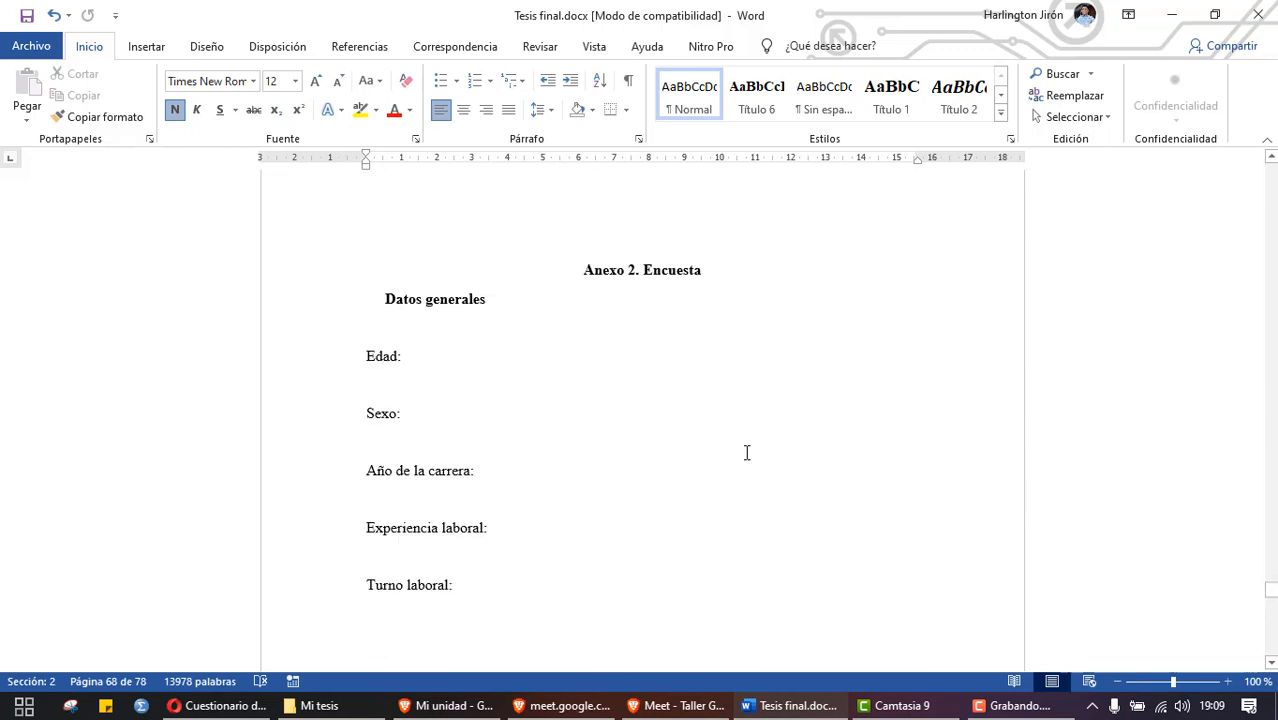
scroll(746, 453, up, 1)
drag(678, 254, 644, 258)
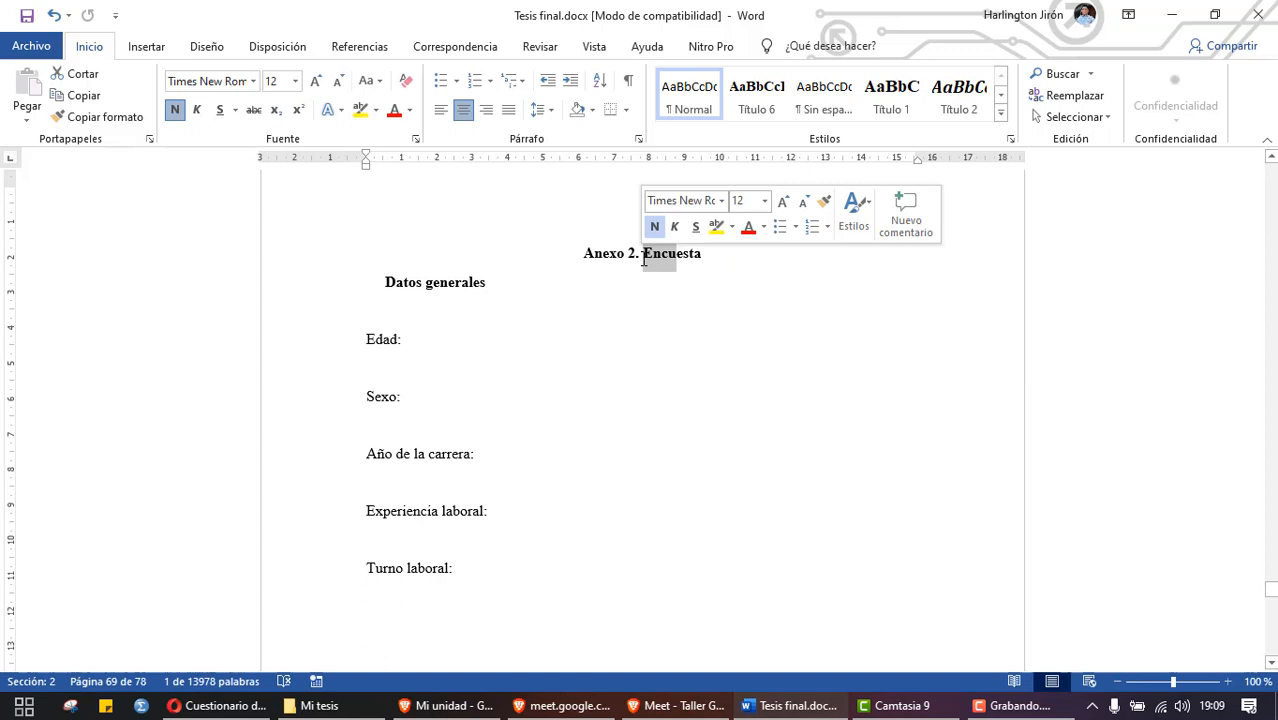
scroll(649, 394, down, 1)
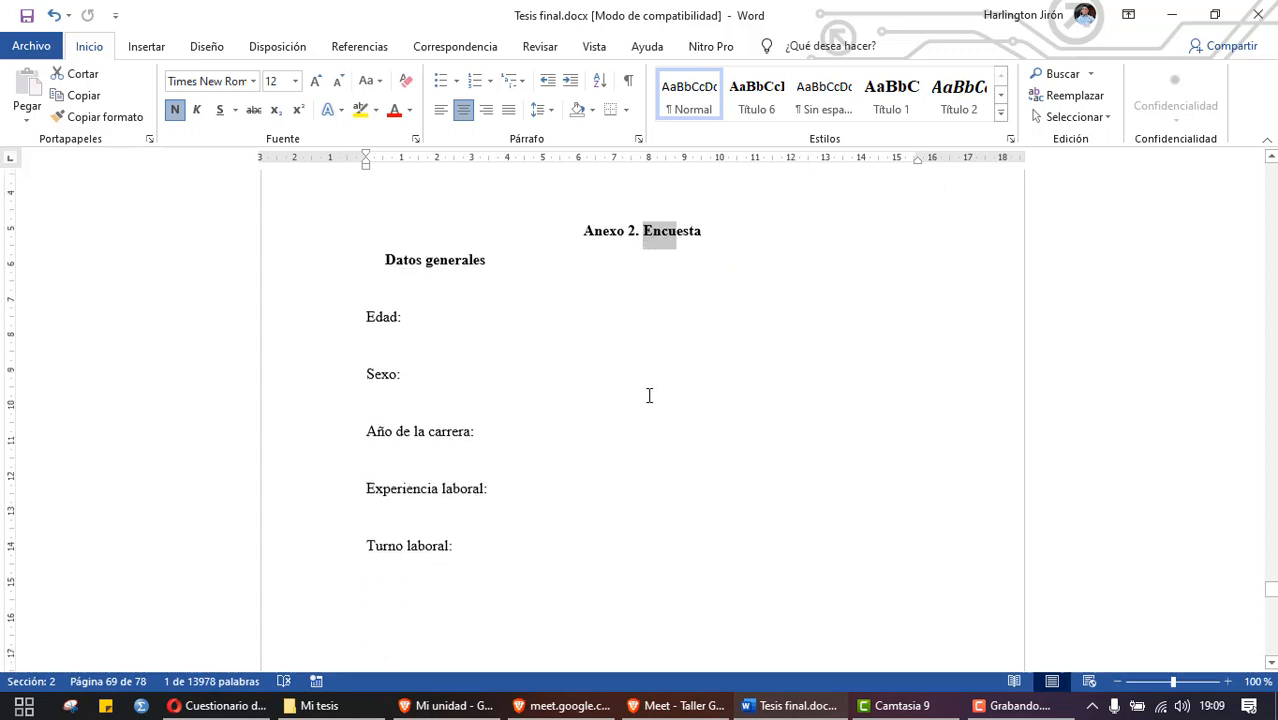
scroll(649, 395, down, 10)
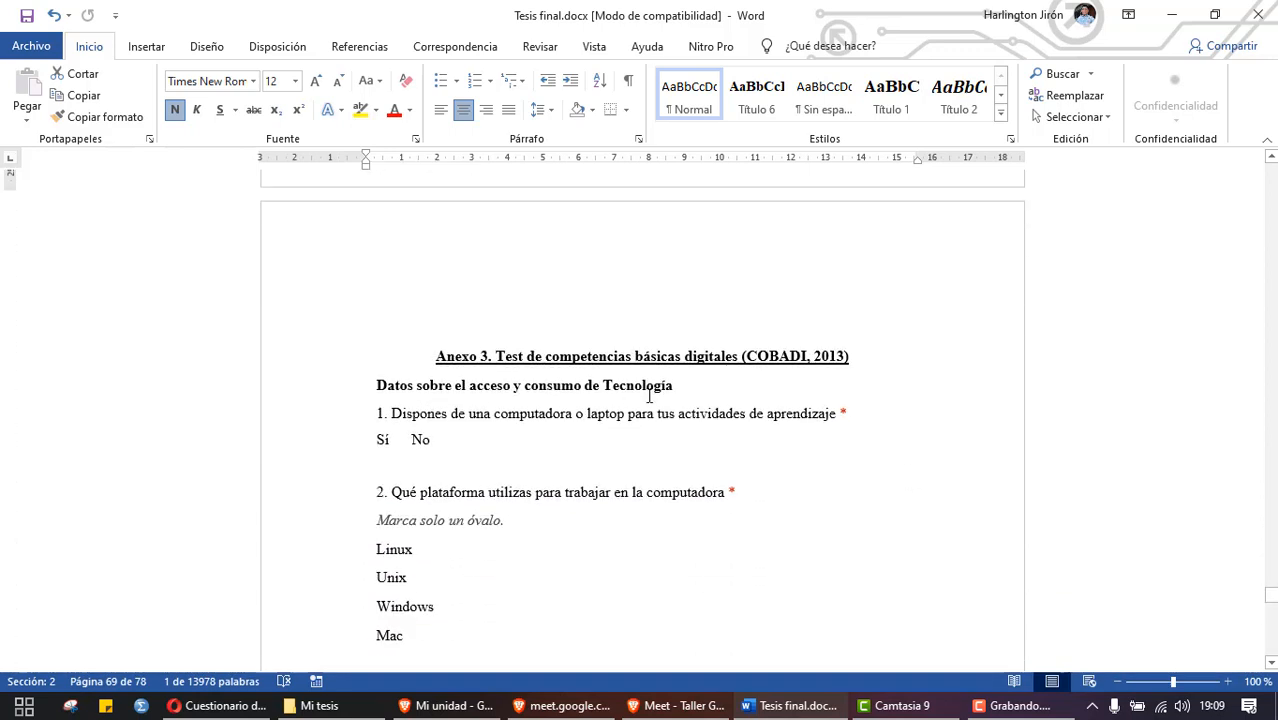
drag(496, 356, 701, 356)
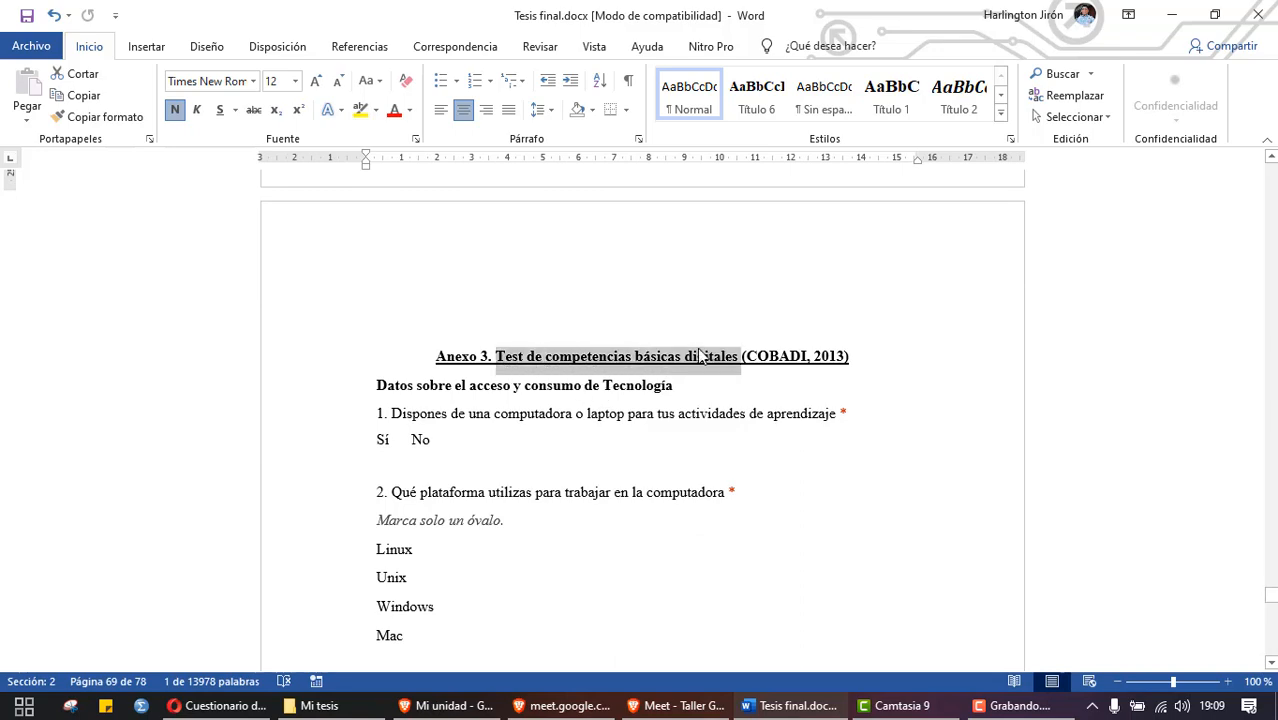
Step: Accept the suggested grammar correction "Instalo una" in item 9 of the digital competencies table
scroll(700, 420, down, 15)
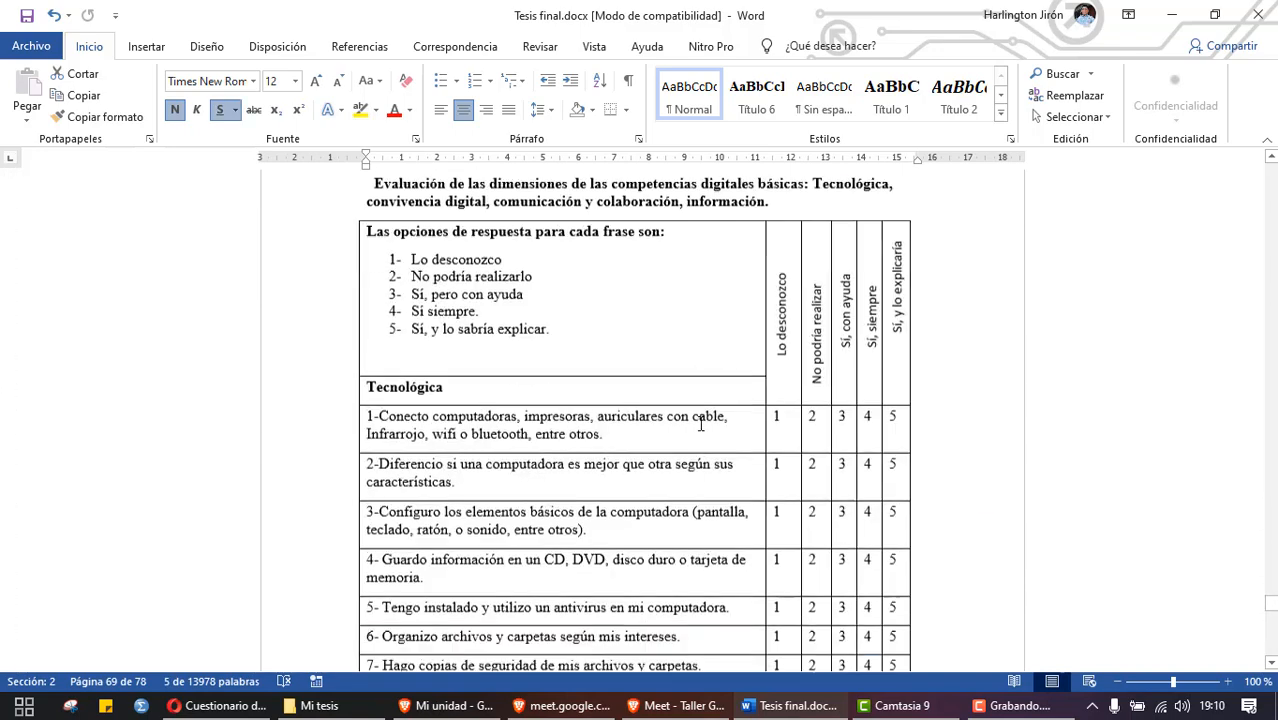
scroll(700, 425, down, 4)
scroll(700, 424, up, 2)
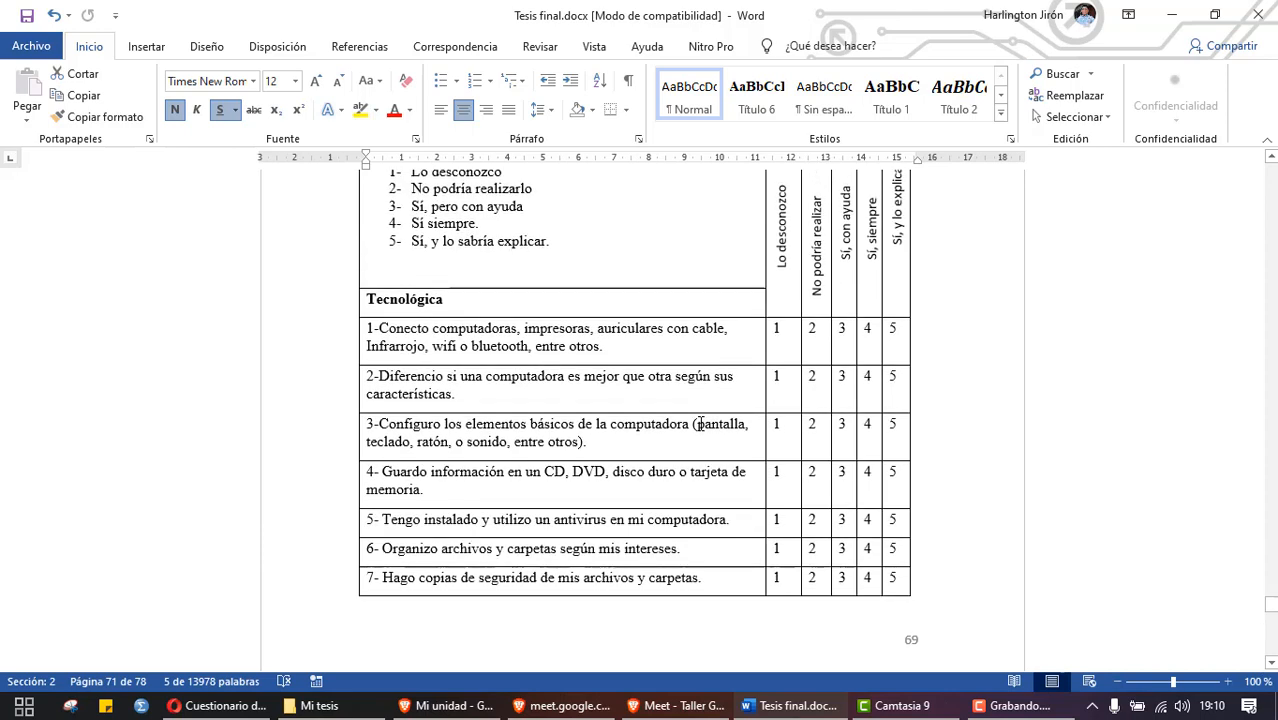
scroll(700, 424, down, 4)
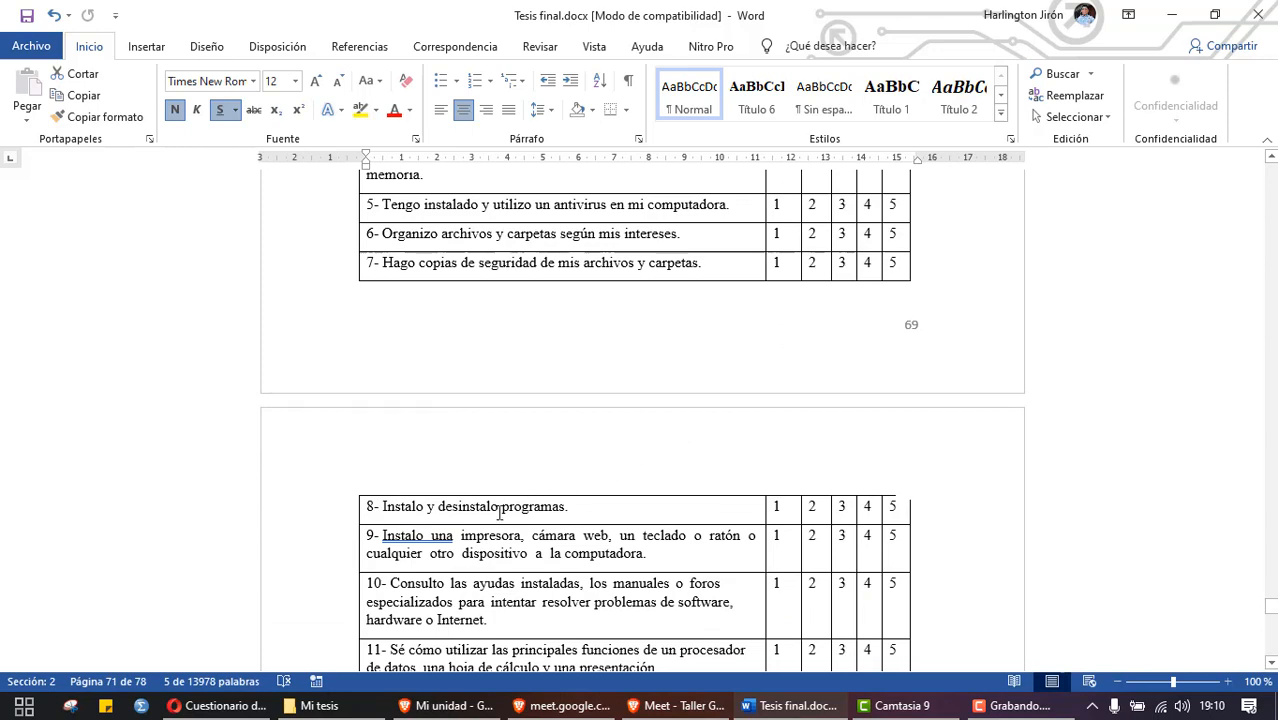
right_click(418, 540)
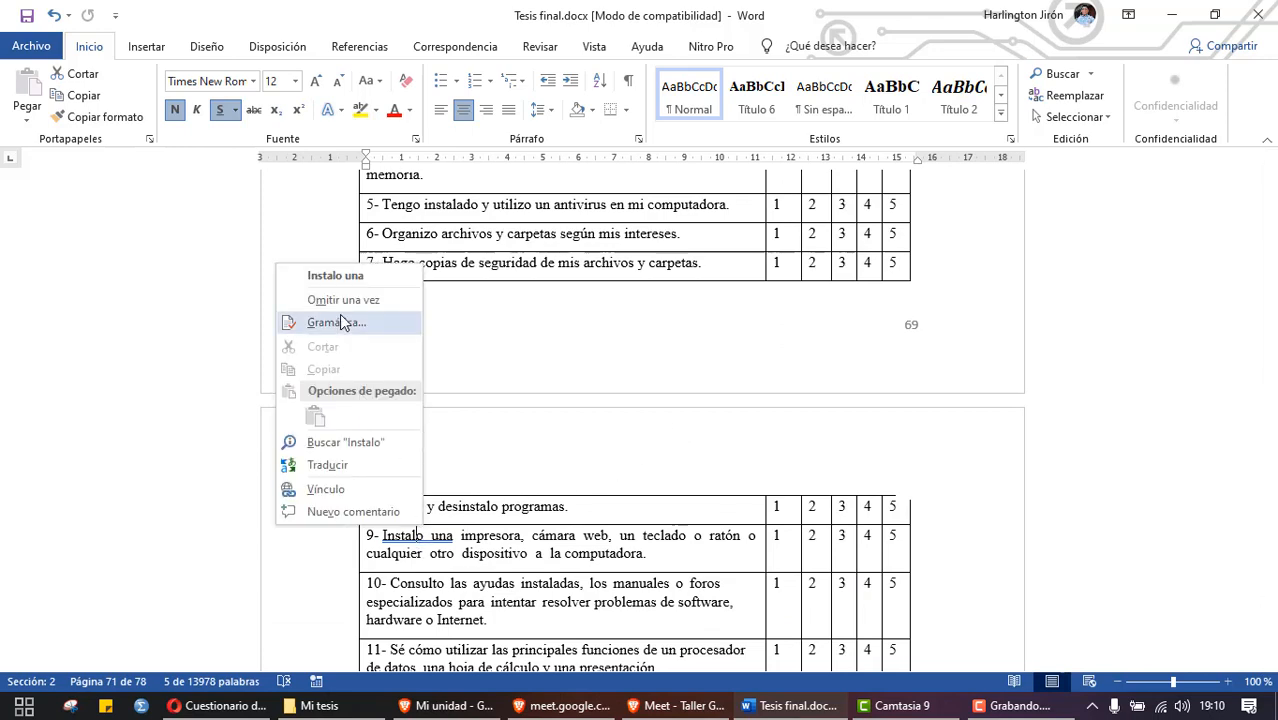
click(342, 273)
Step: Review the annexes backwards from the competencies table through the Anexo 3 questions to the Anexo 1 informed consent
scroll(660, 500, up, 5)
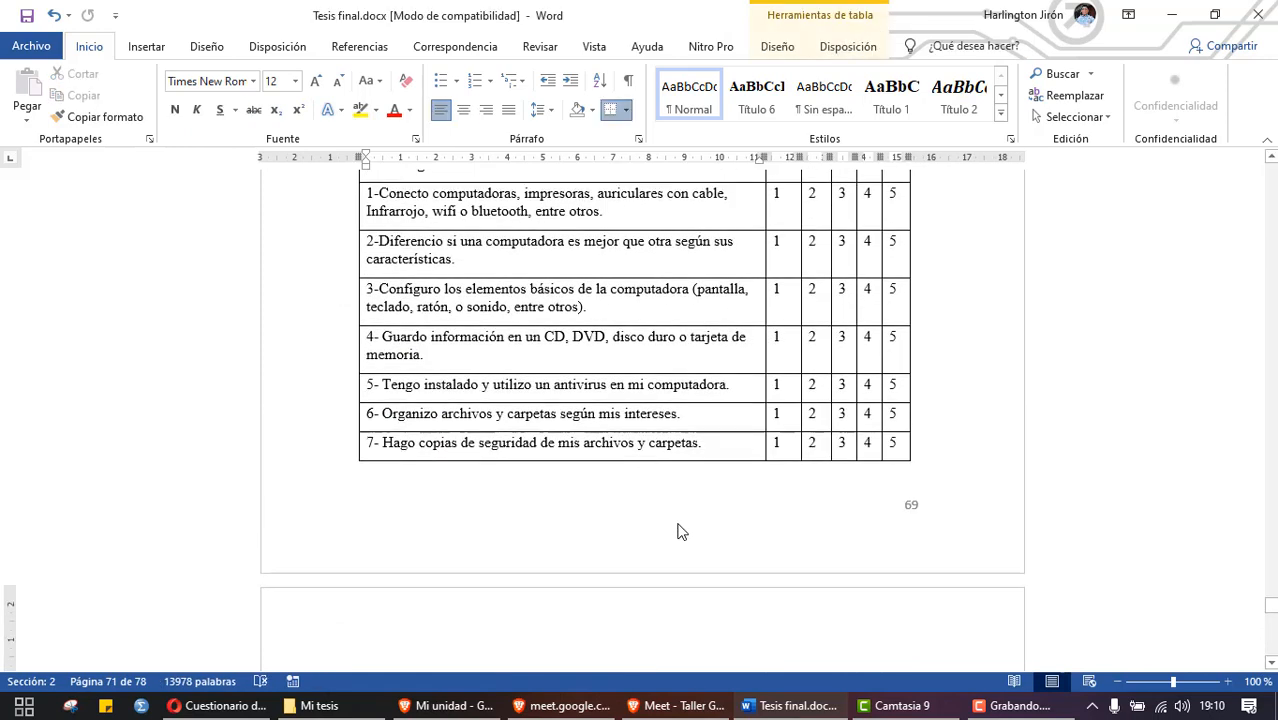
scroll(679, 524, up, 2)
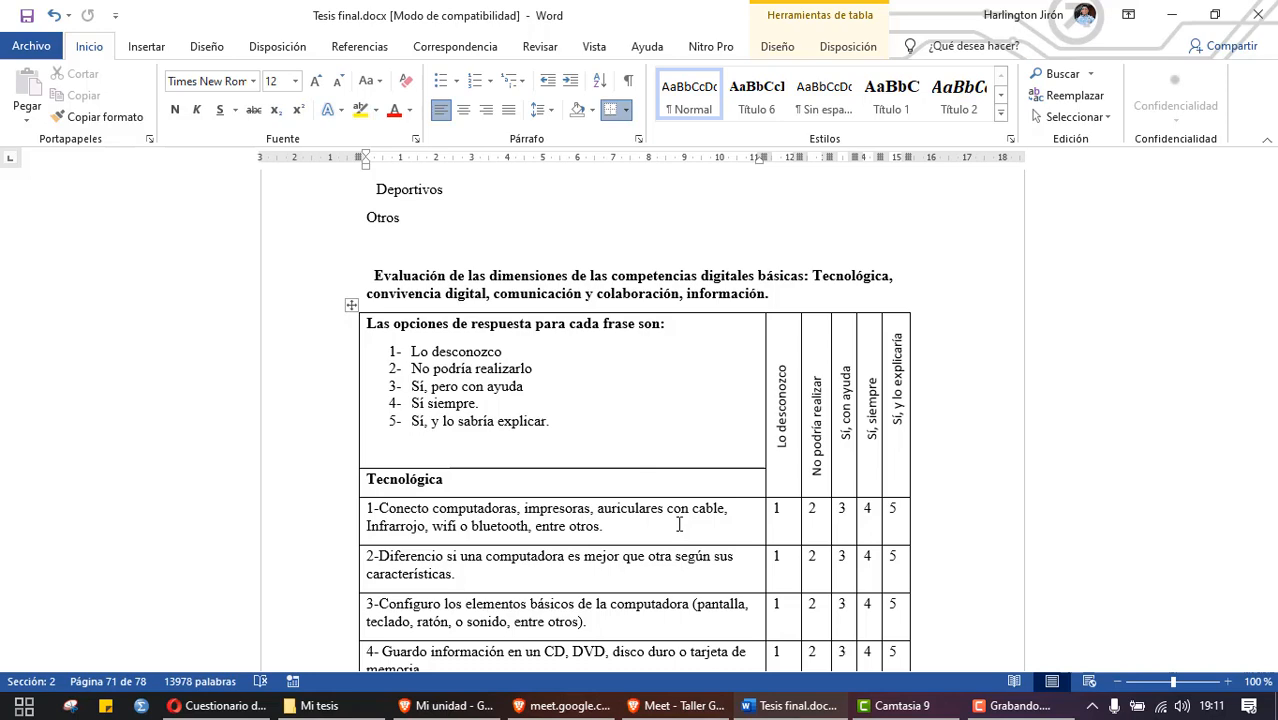
scroll(679, 524, up, 7)
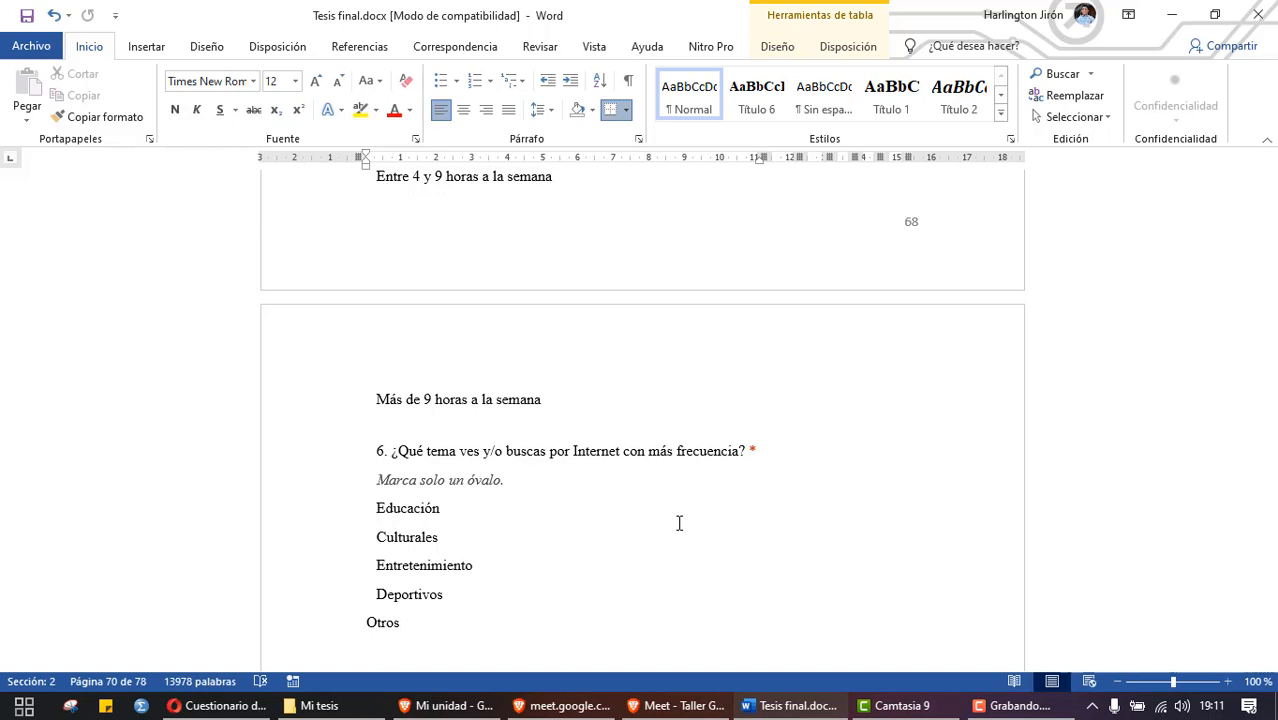
scroll(679, 523, up, 12)
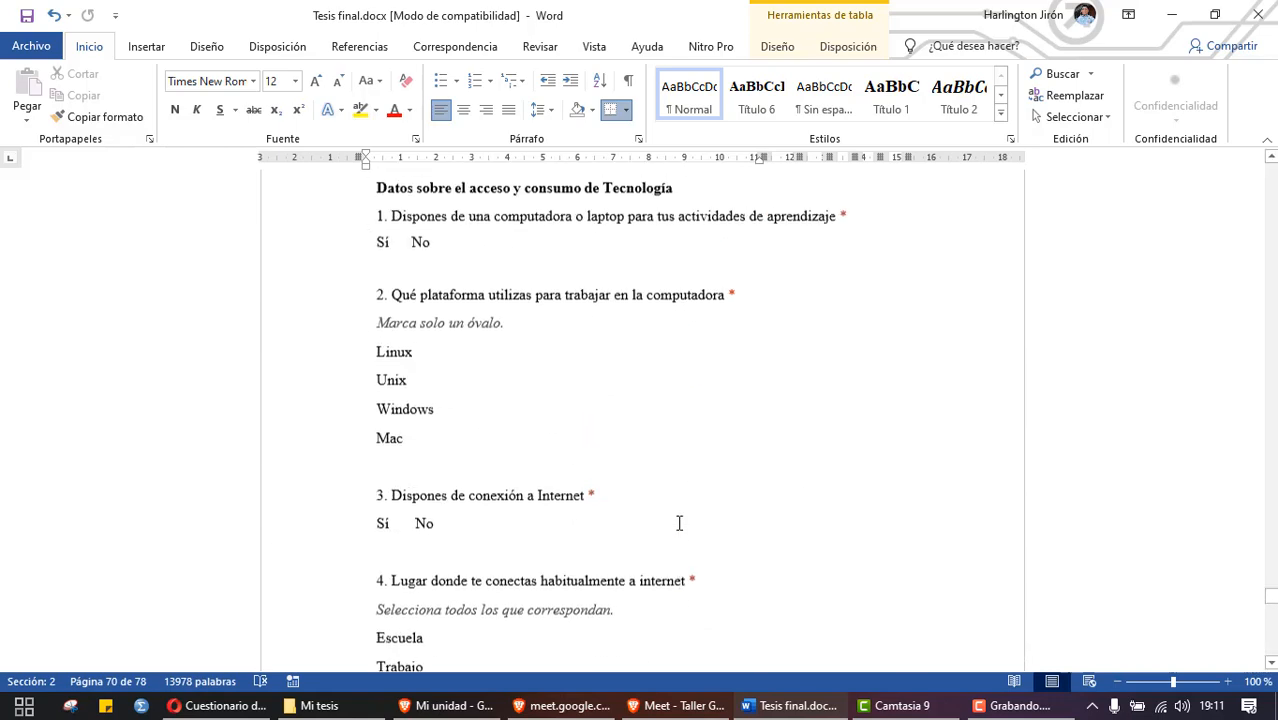
scroll(679, 523, up, 20)
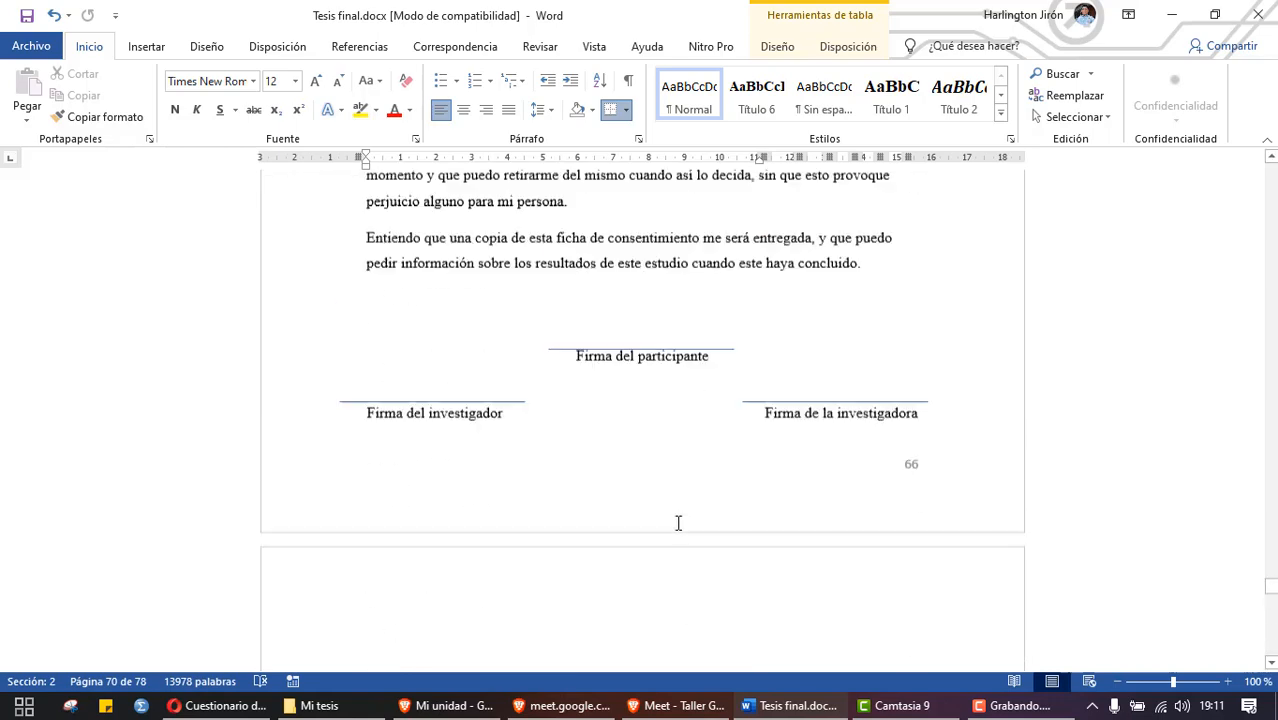
scroll(679, 523, up, 12)
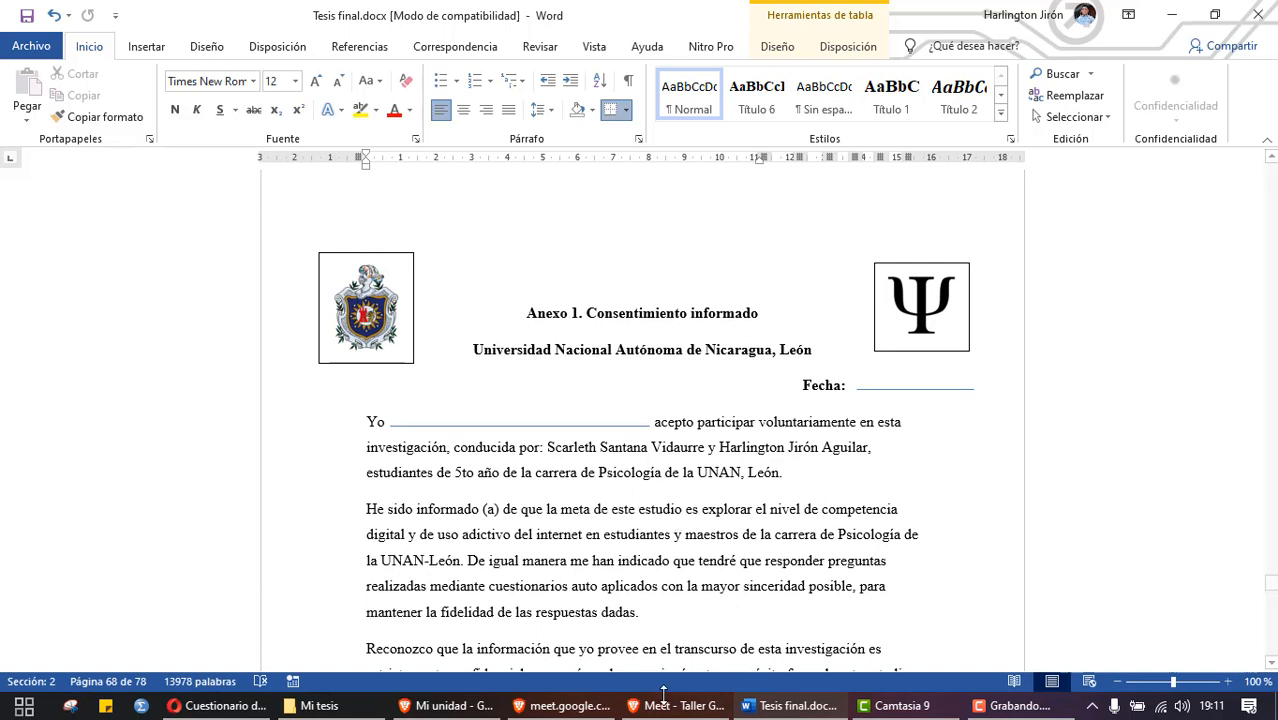
Step: Switch to Opera and examine the Cuestionario de competencias digitales form, from its header to the voluntary participation question
mouse_move(535, 708)
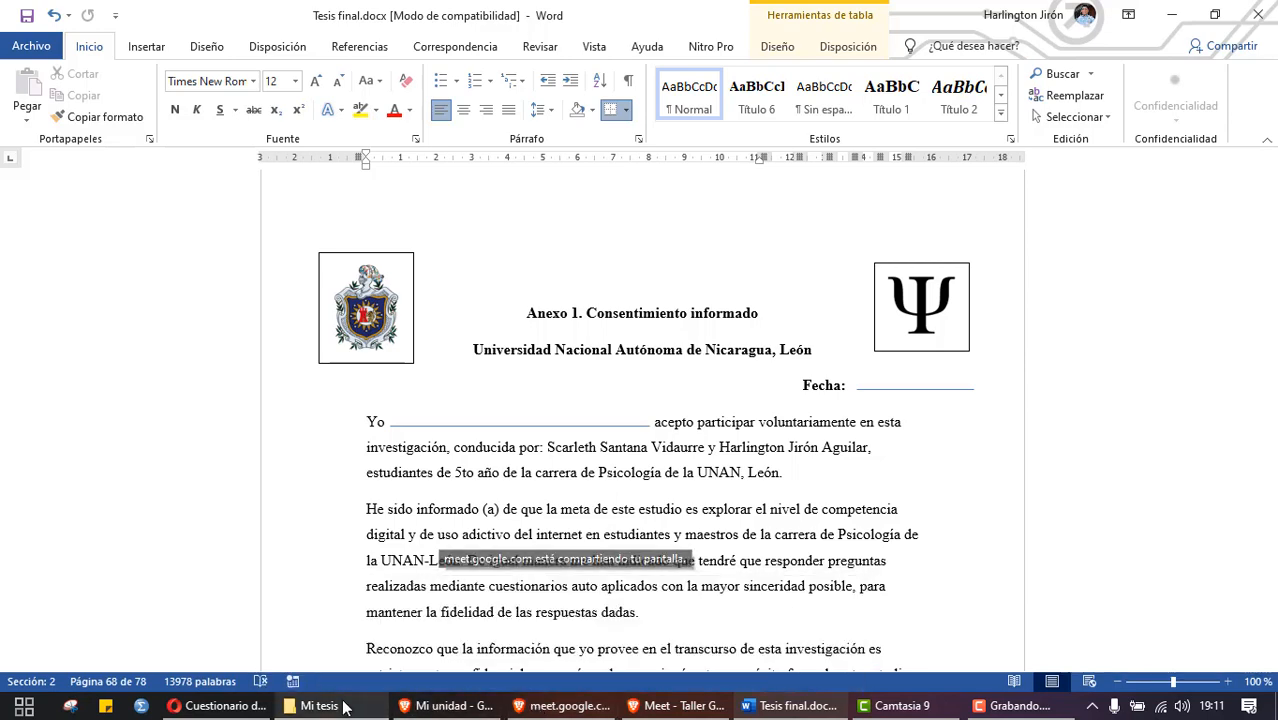
click(218, 706)
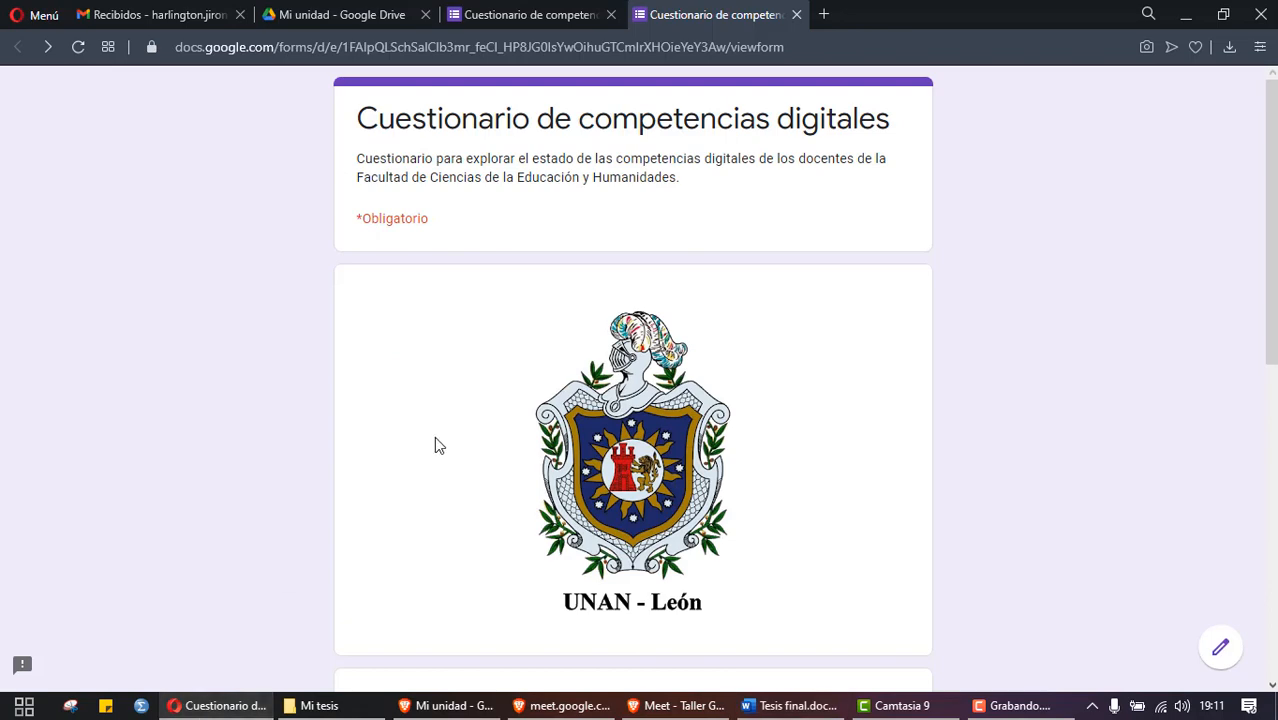
scroll(434, 445, down, 4)
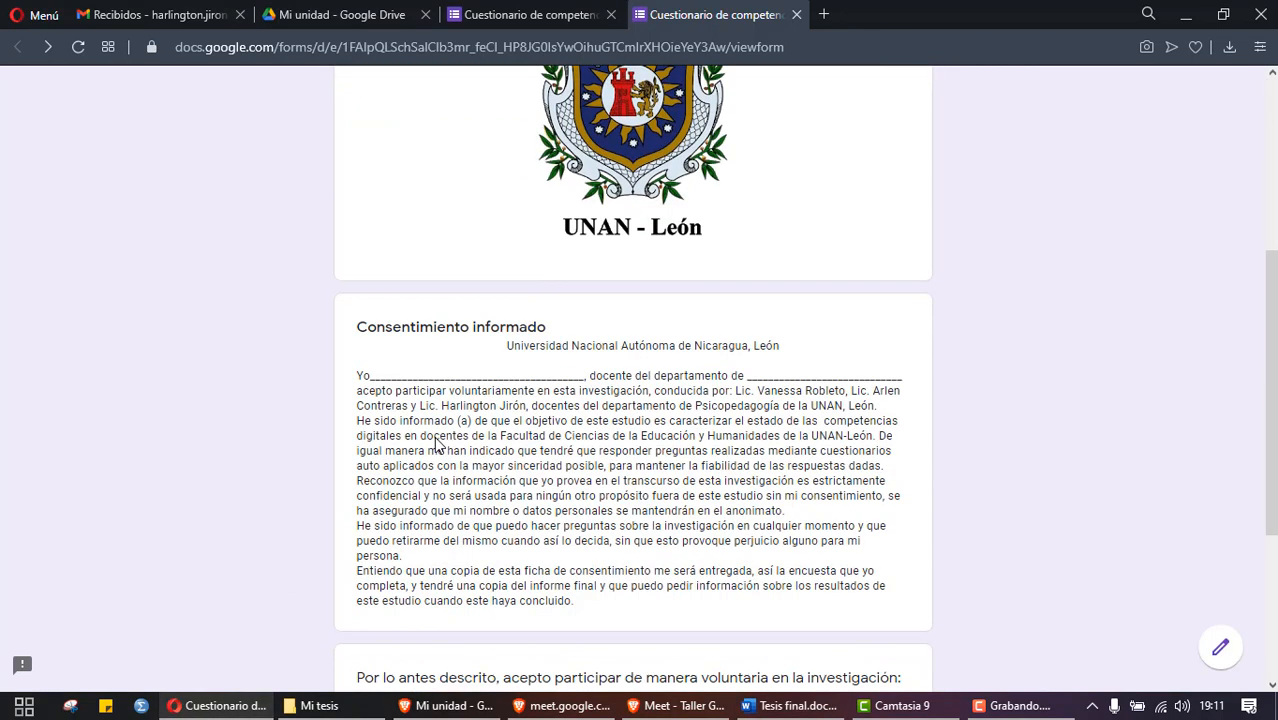
scroll(434, 445, up, 4)
scroll(436, 445, down, 8)
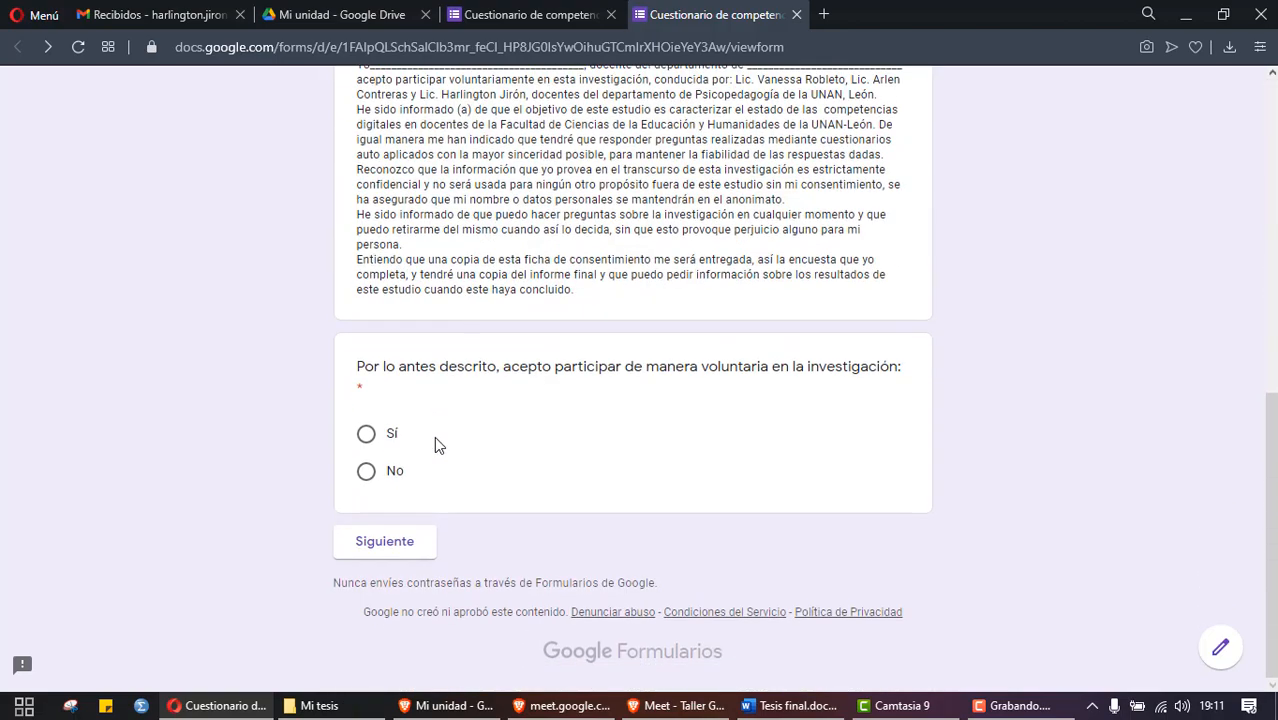
scroll(434, 436, up, 8)
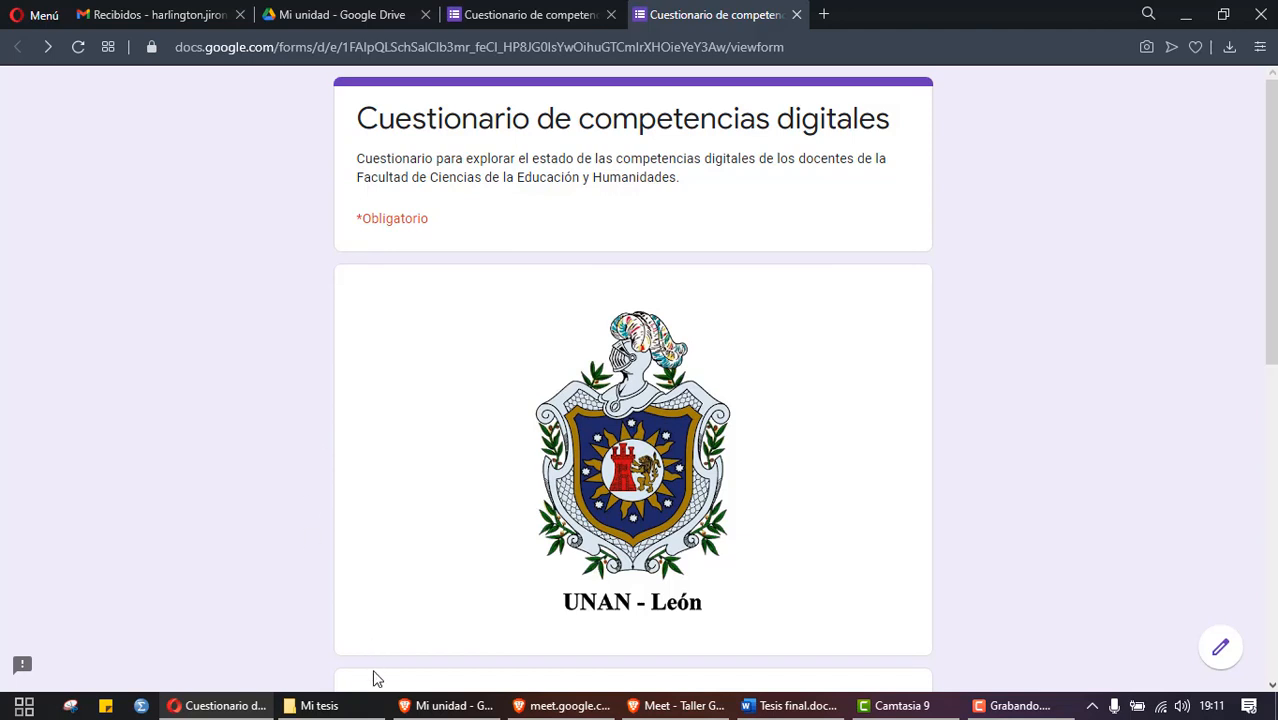
Step: Switch to the Brave window with Google Drive's Mi unidad and create a new blank Google Forms form
click(445, 705)
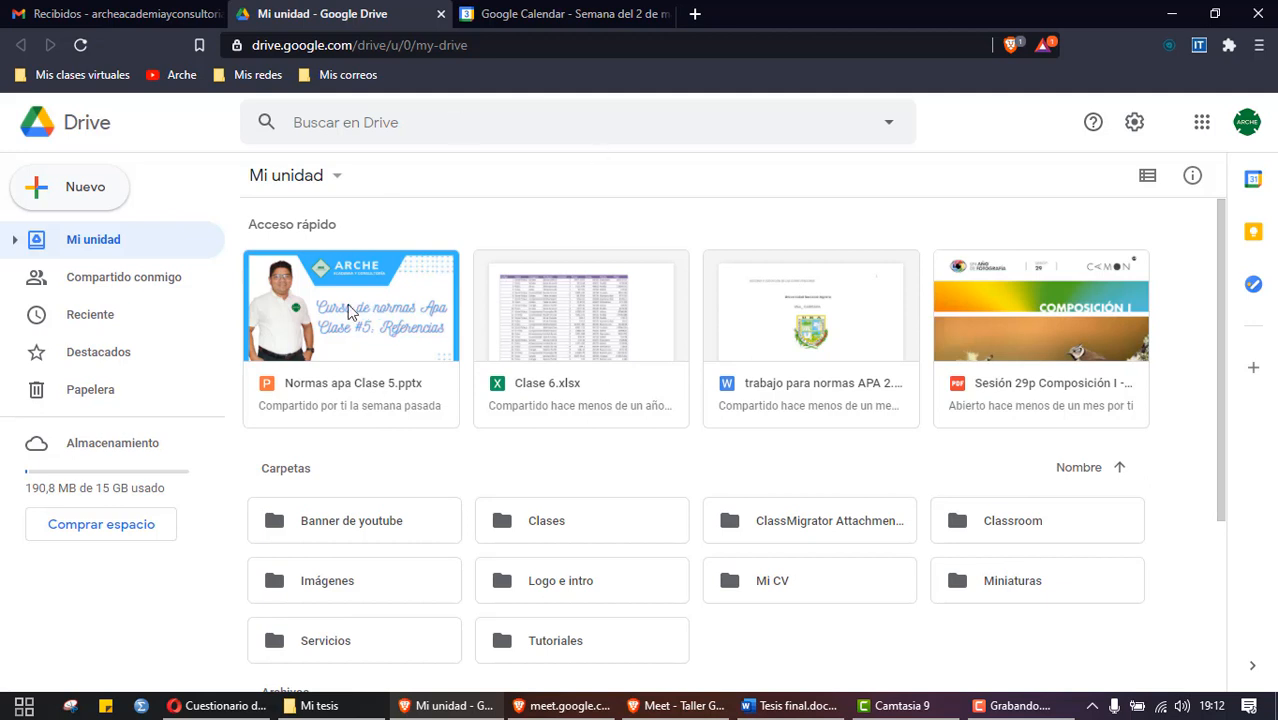
click(103, 205)
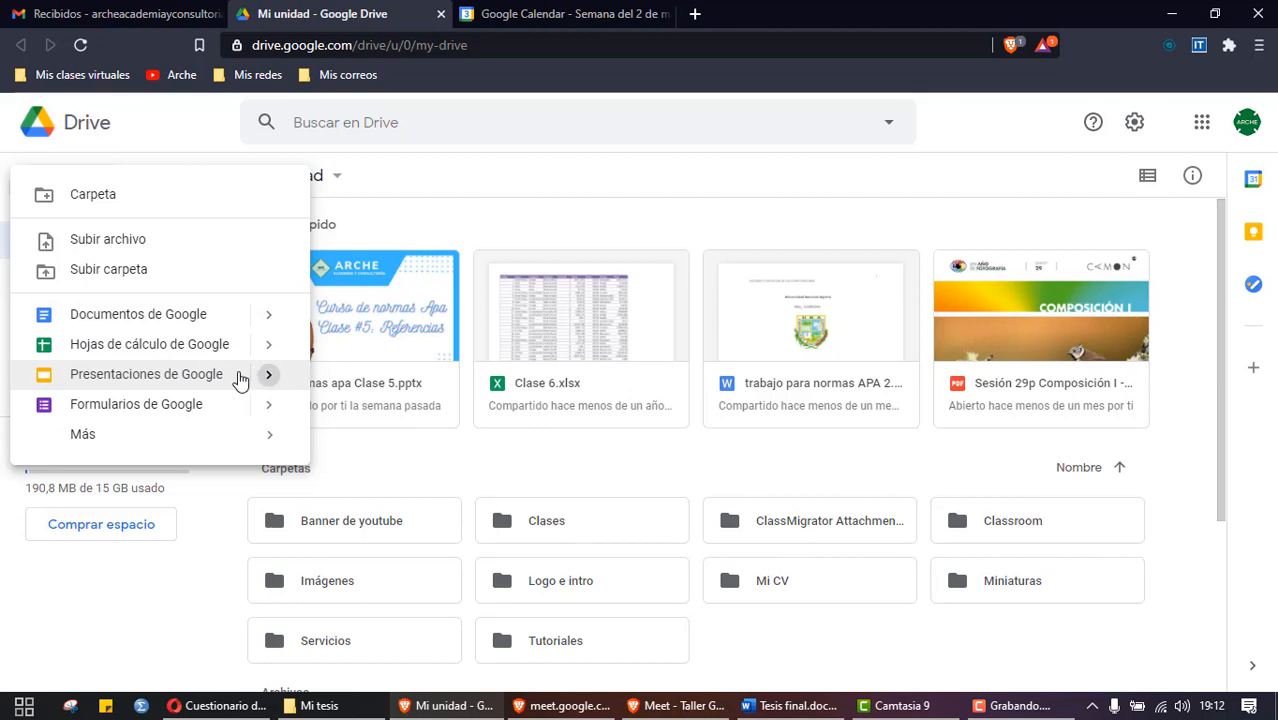
mouse_move(240, 381)
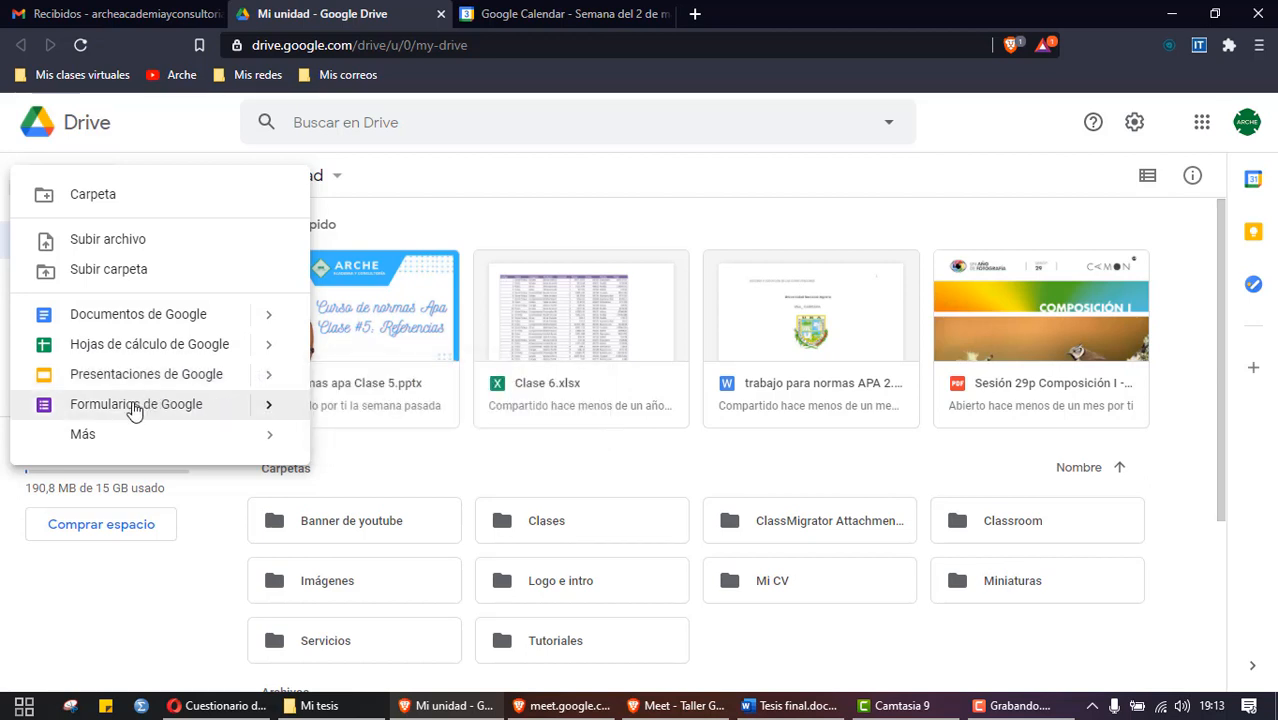
click(135, 406)
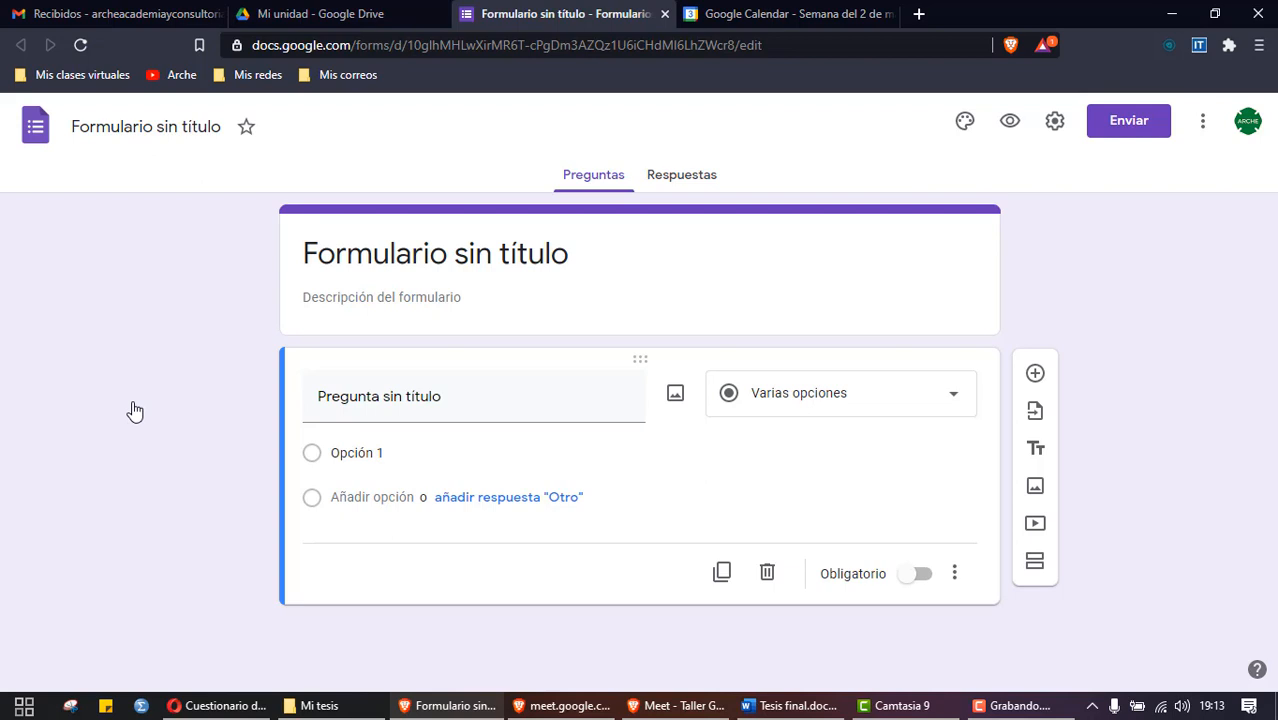
Step: Replace the blank form's title with "Instrumento de competencias digitales"
click(354, 246)
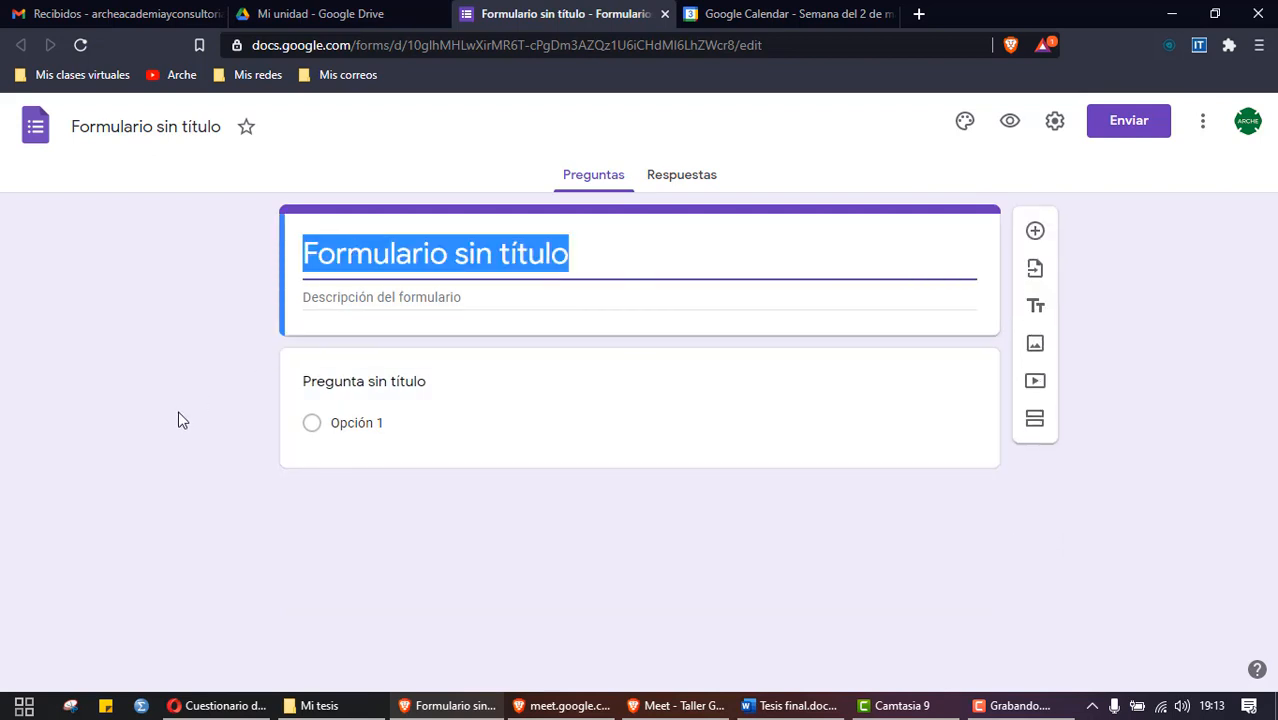
text(Compet)
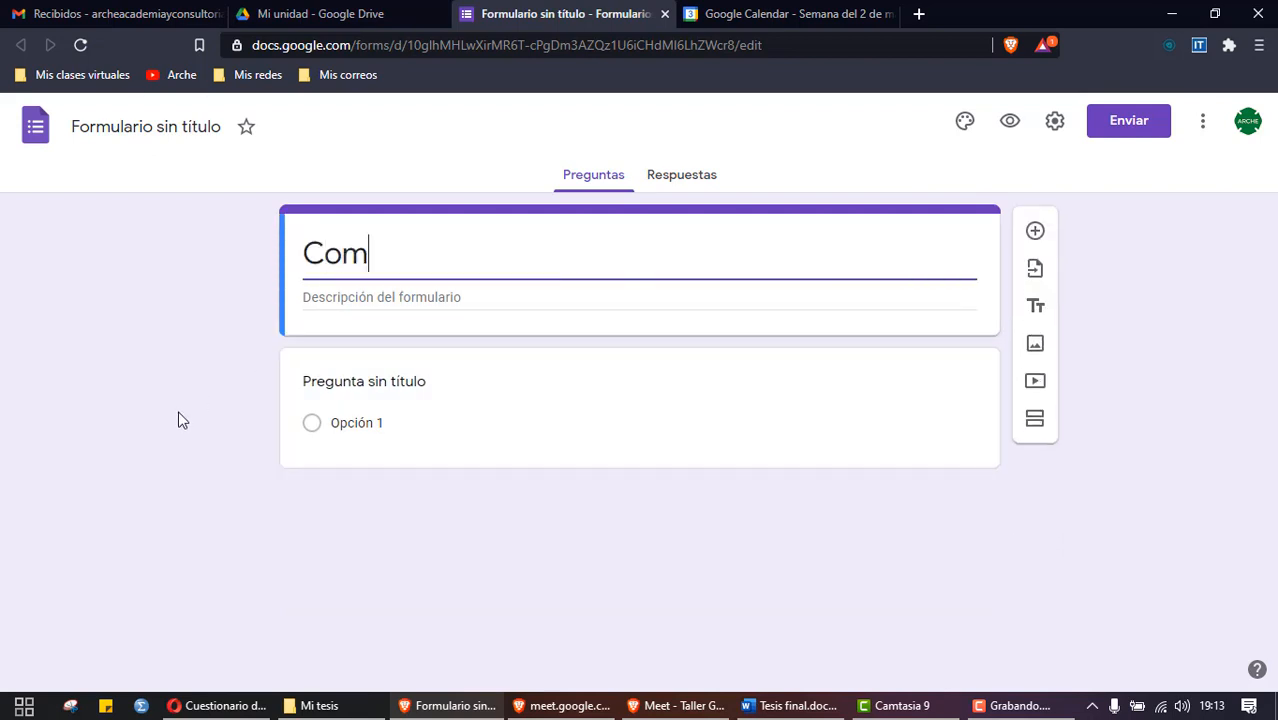
key(BackSpace)
key(BackSpace)
key(BackSpace)
key(BackSpace)
key(BackSpace)
key(BackSpace)
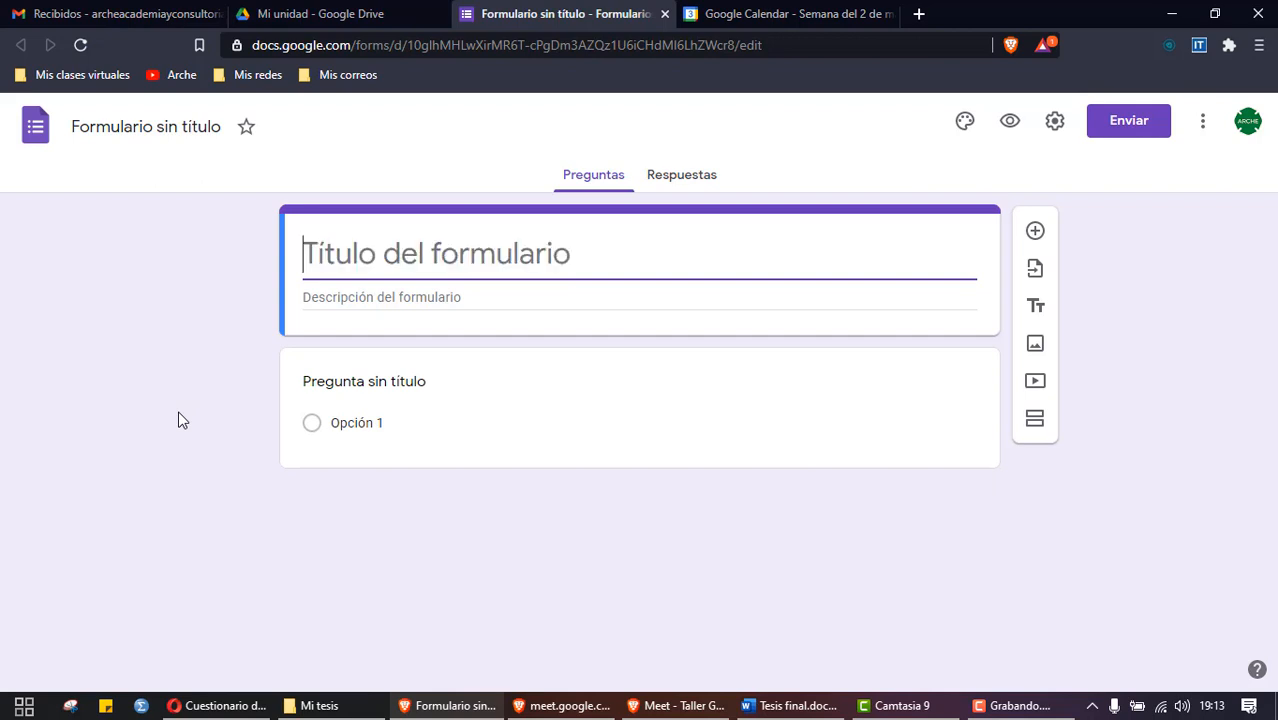
text(Instrumento de compoe)
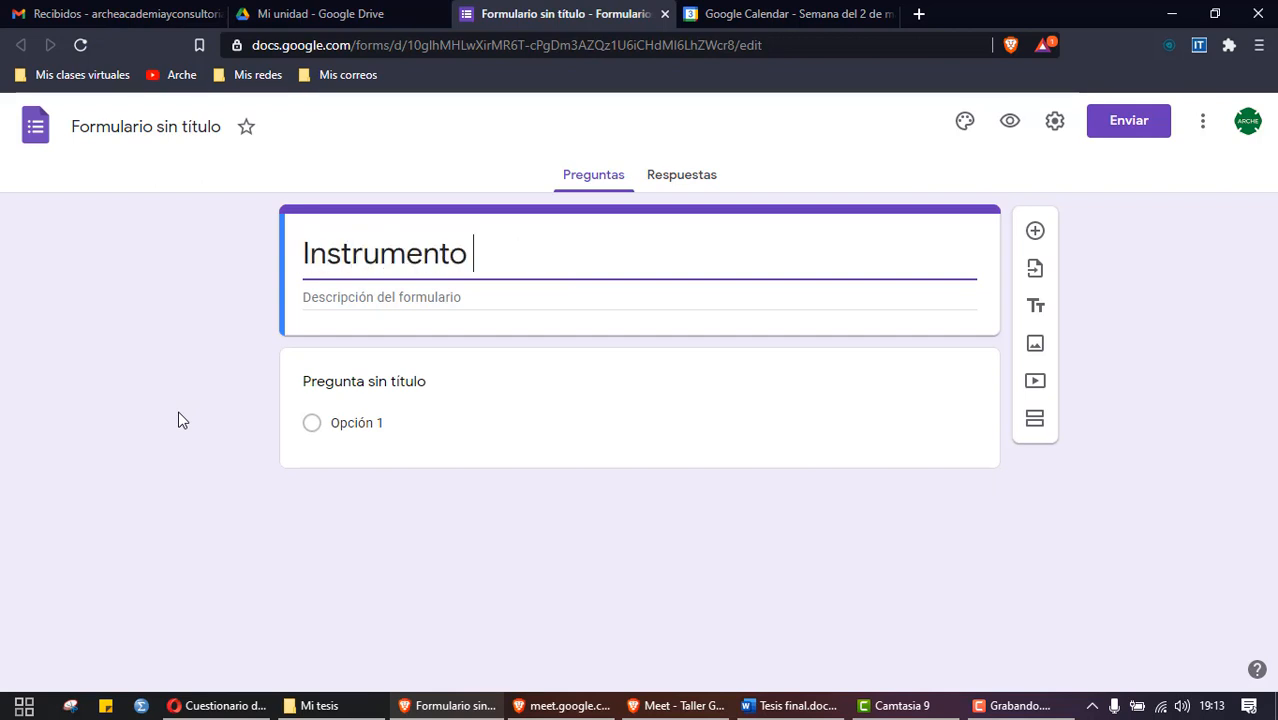
key(BackSpace)
key(BackSpace)
text(e)
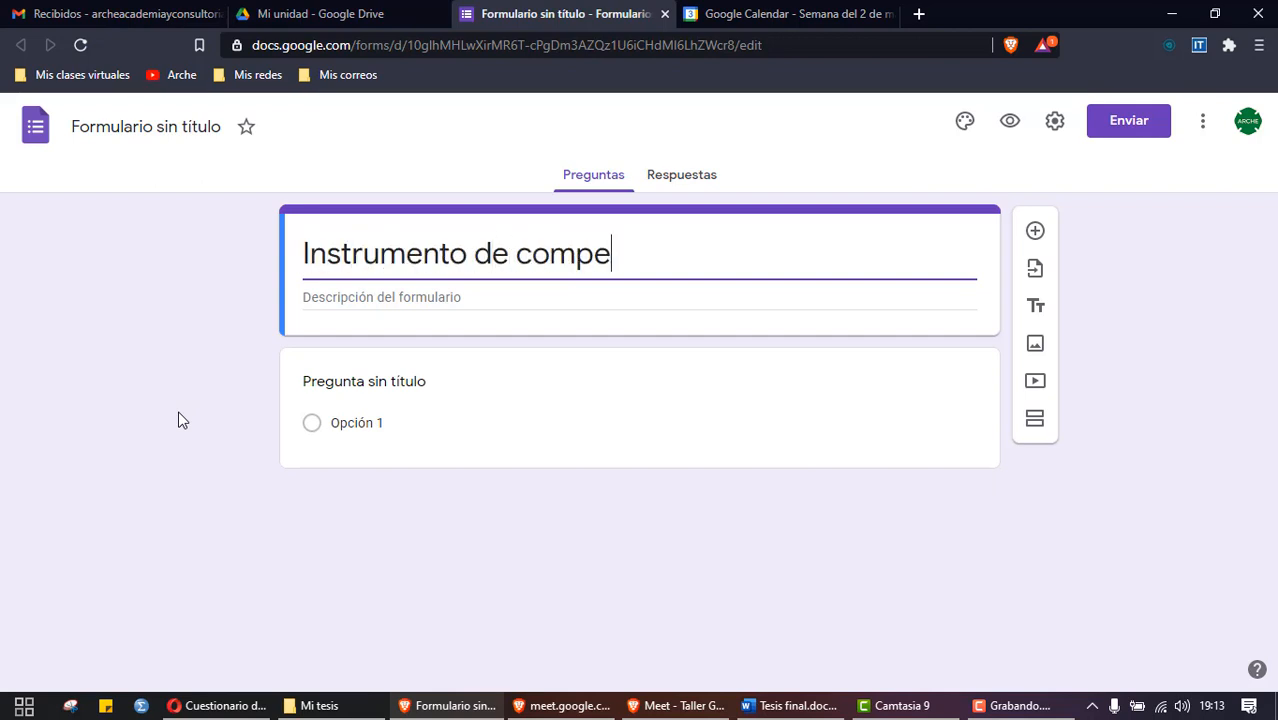
text(tencias digitales)
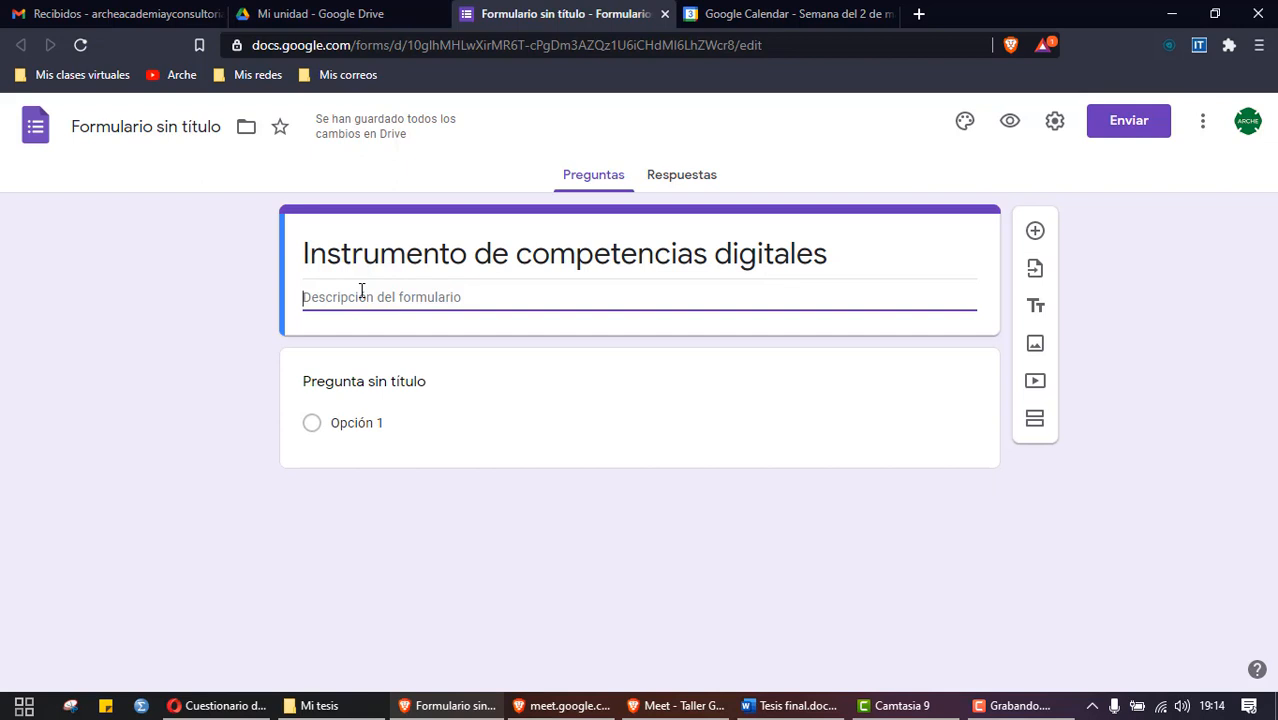
Step: Set the form description to "El presente formulario indagará las competencias digitales de los estudiantes de Psicopedagogía."
text(E)
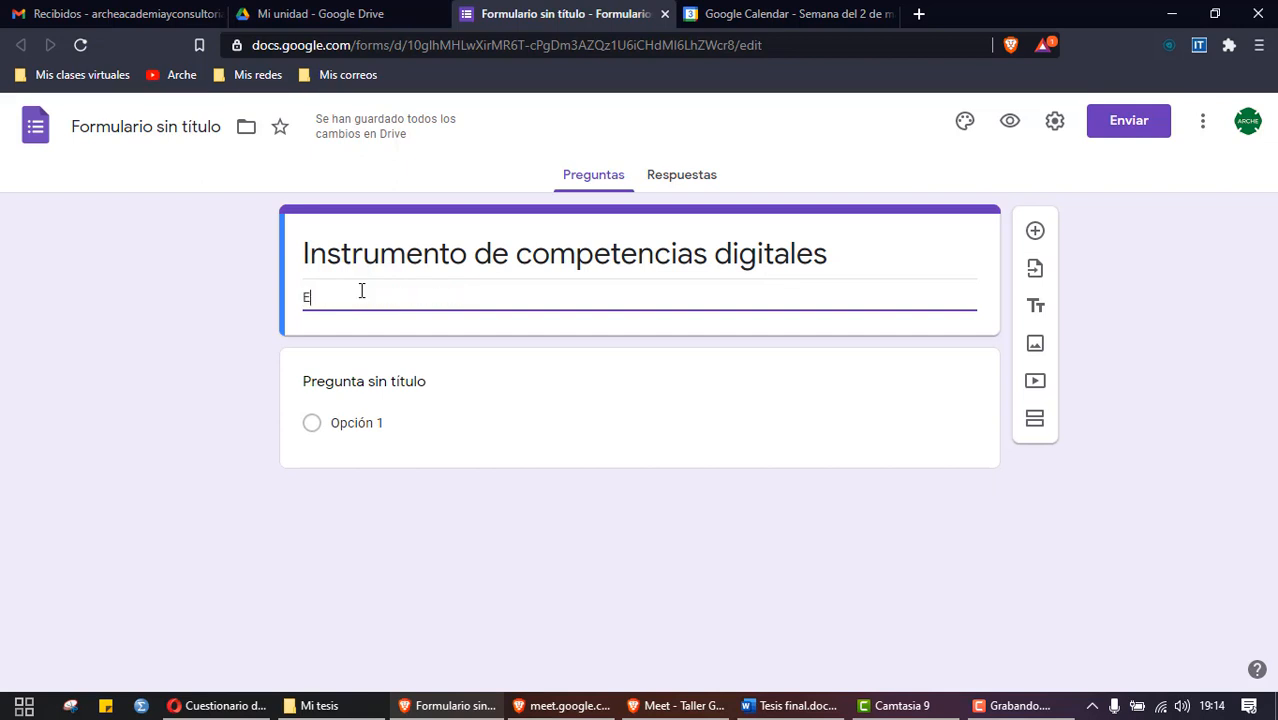
text(l presente f)
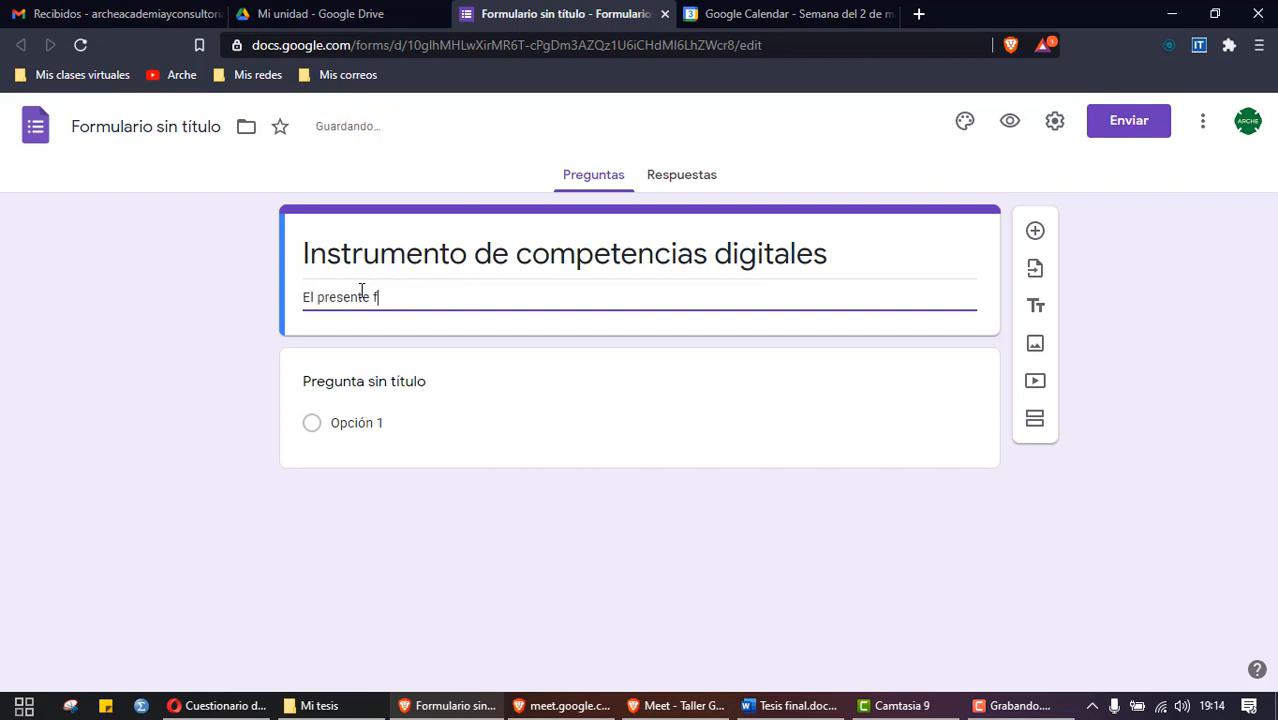
text(ormulario indaga)
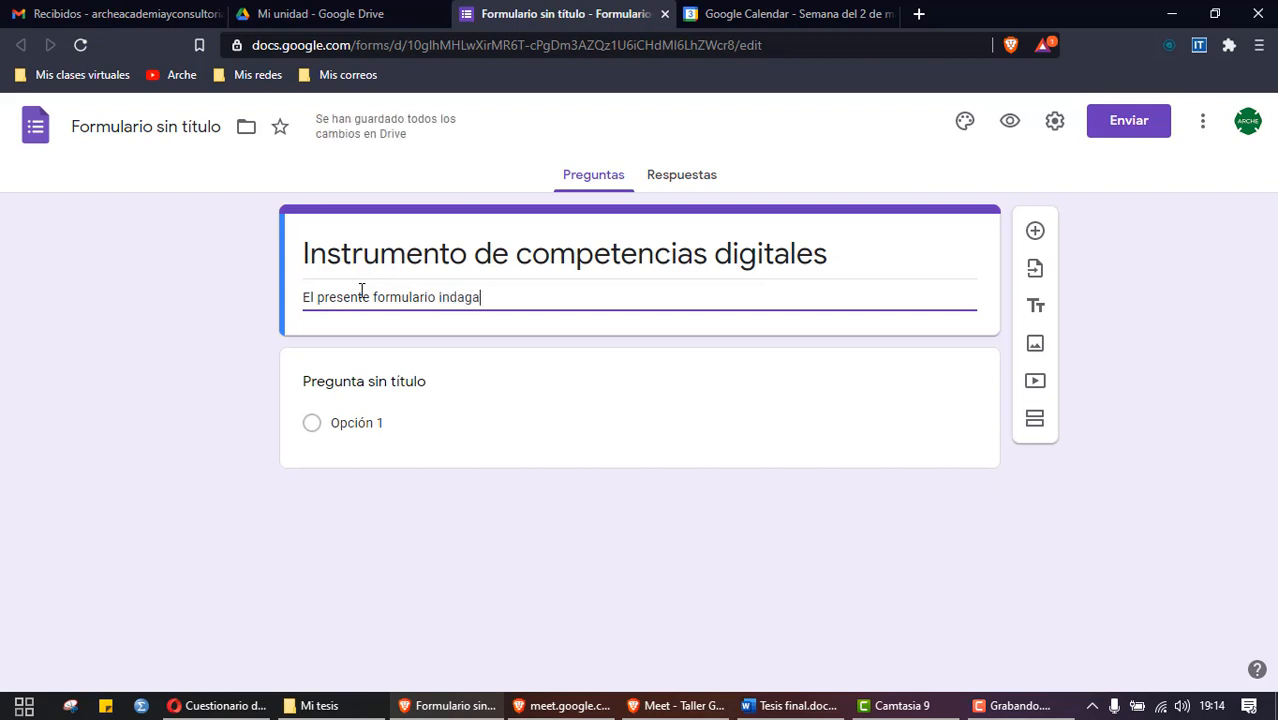
text(rá las com)
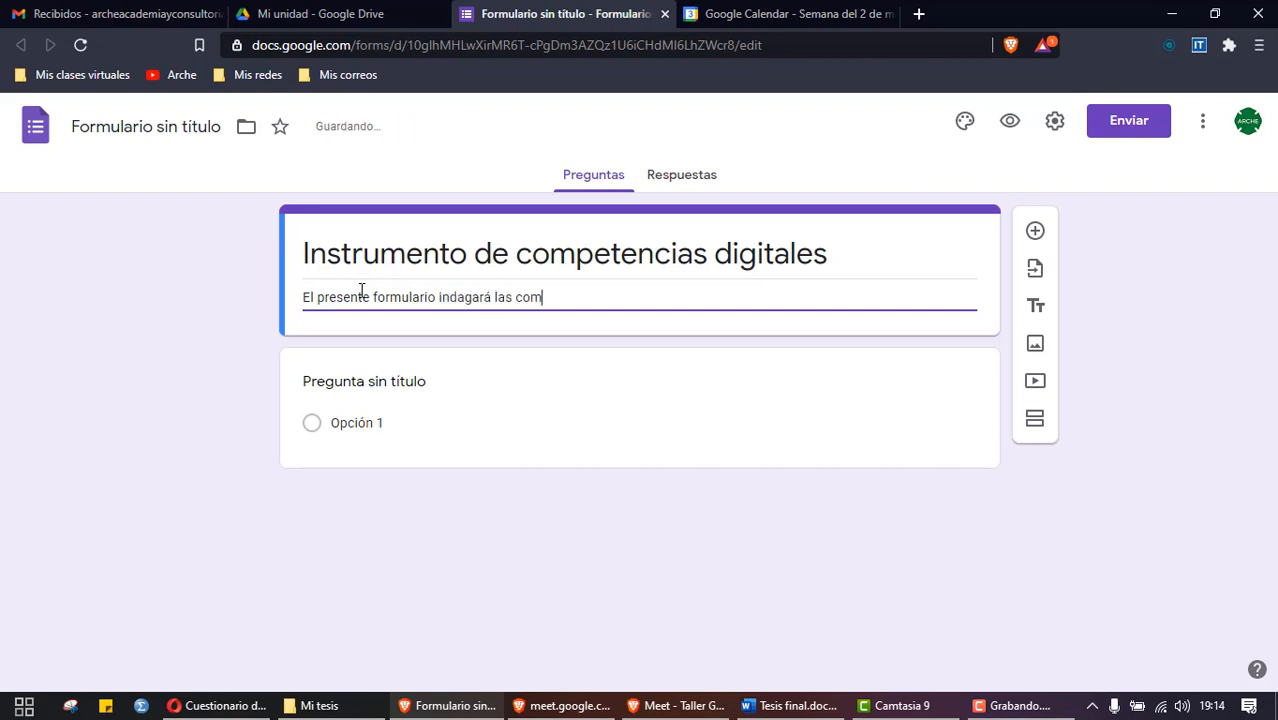
text(petencias digialtes de)
key(BackSpace)
key(BackSpace)
key(BackSpace)
key(BackSpace)
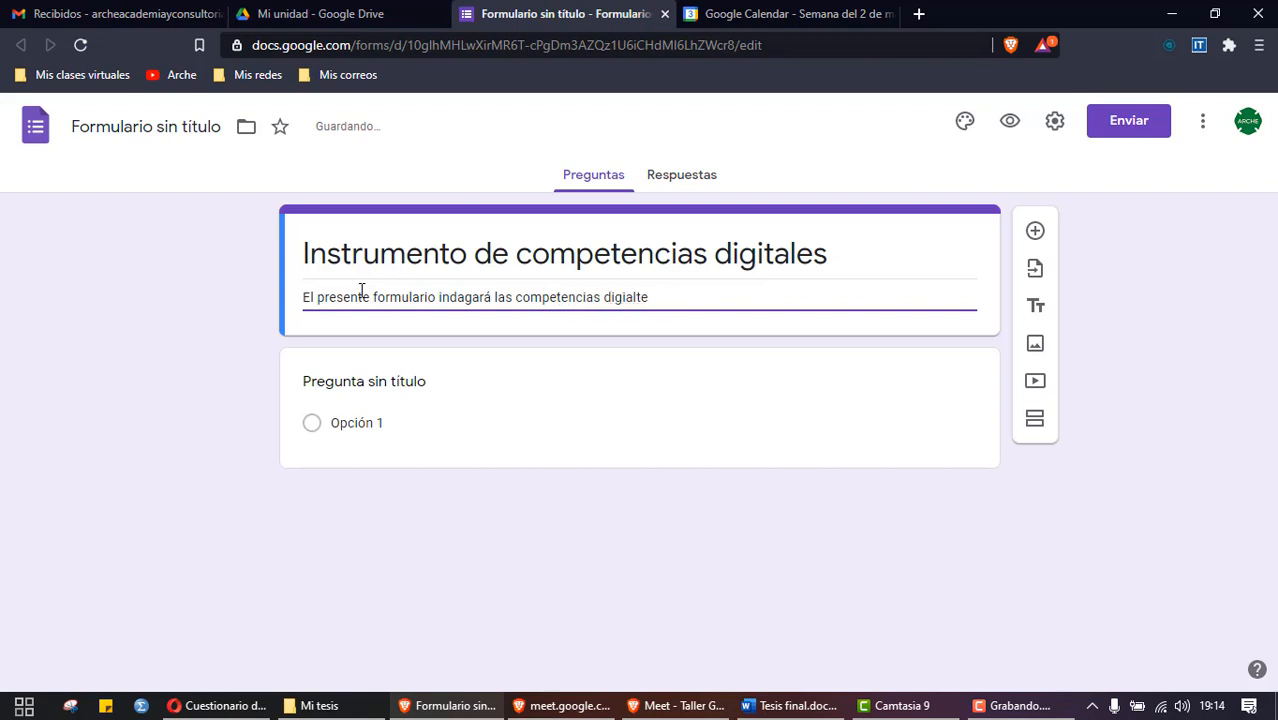
key(BackSpace)
key(BackSpace)
key(BackSpace)
key(BackSpace)
text(tales de los)
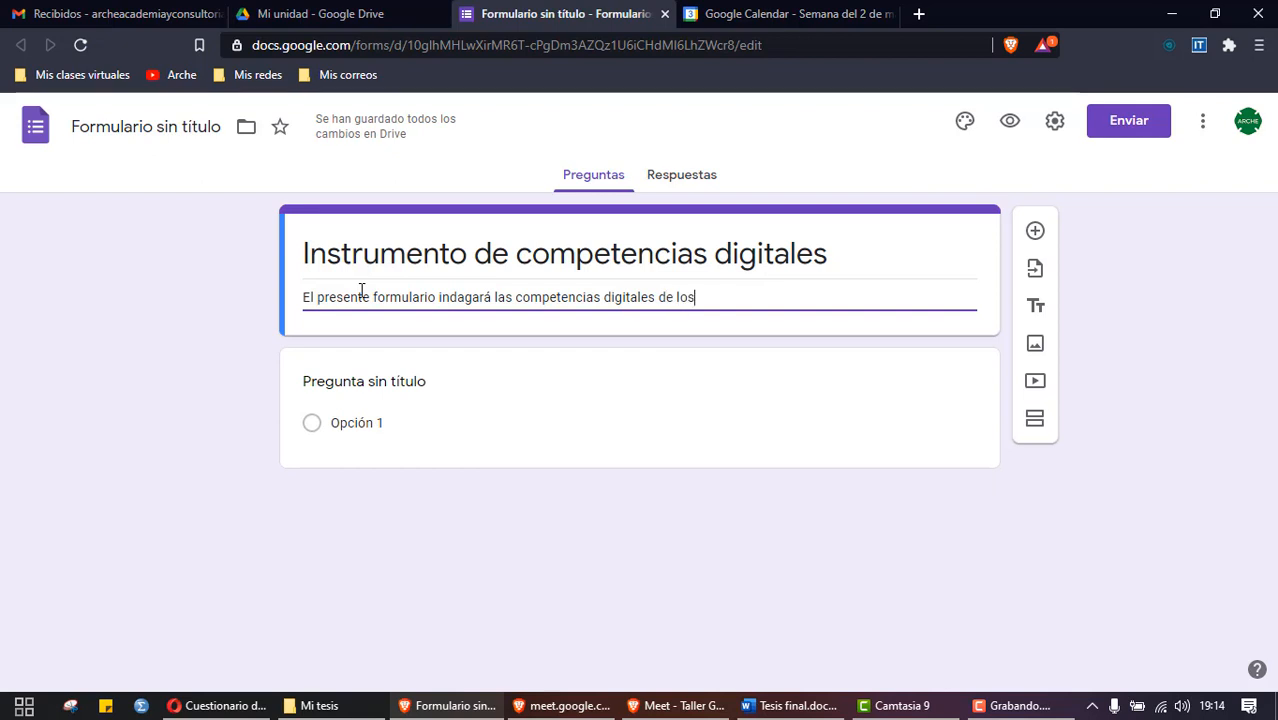
text( estudiantes de )
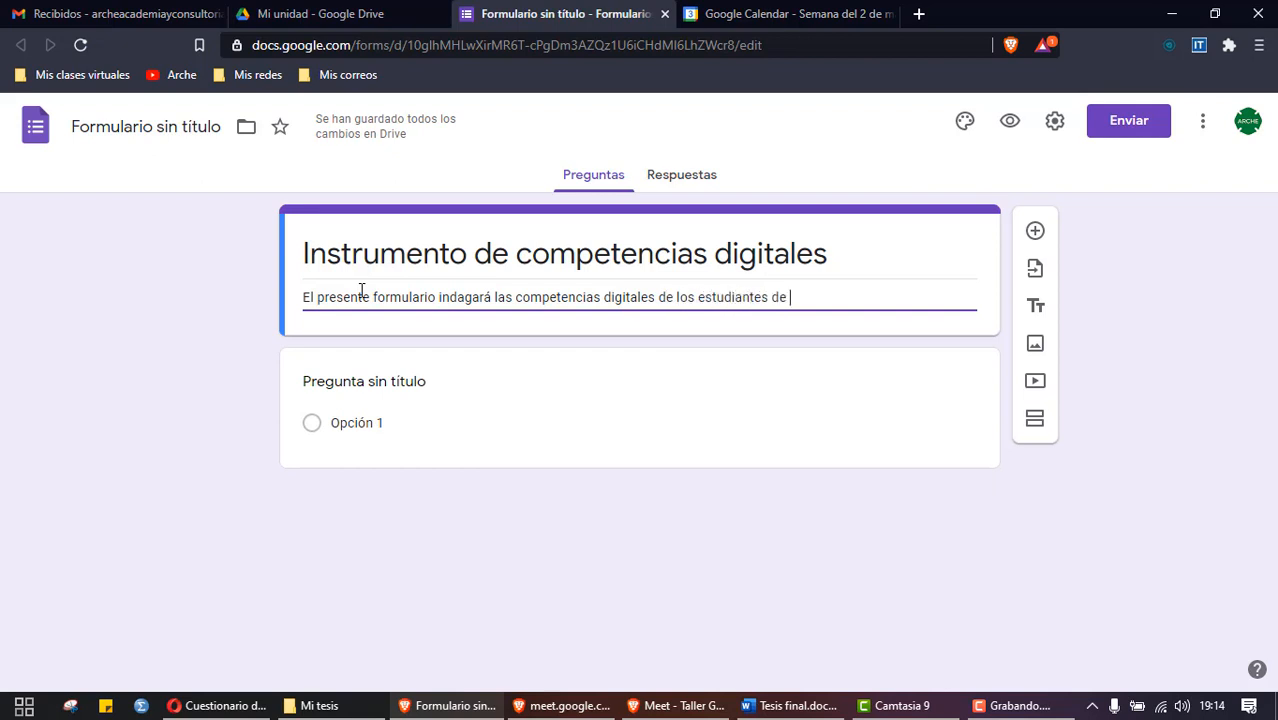
text(Psicol)
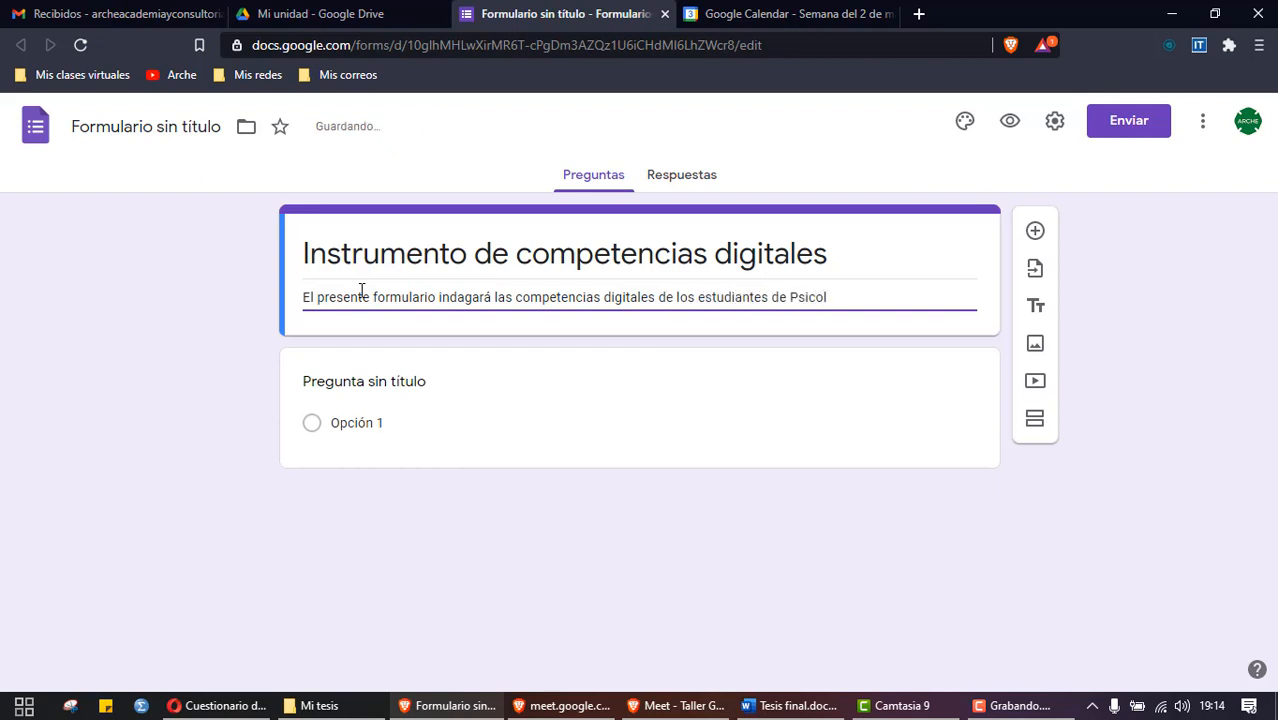
key(BackSpace)
text(pedagogía.)
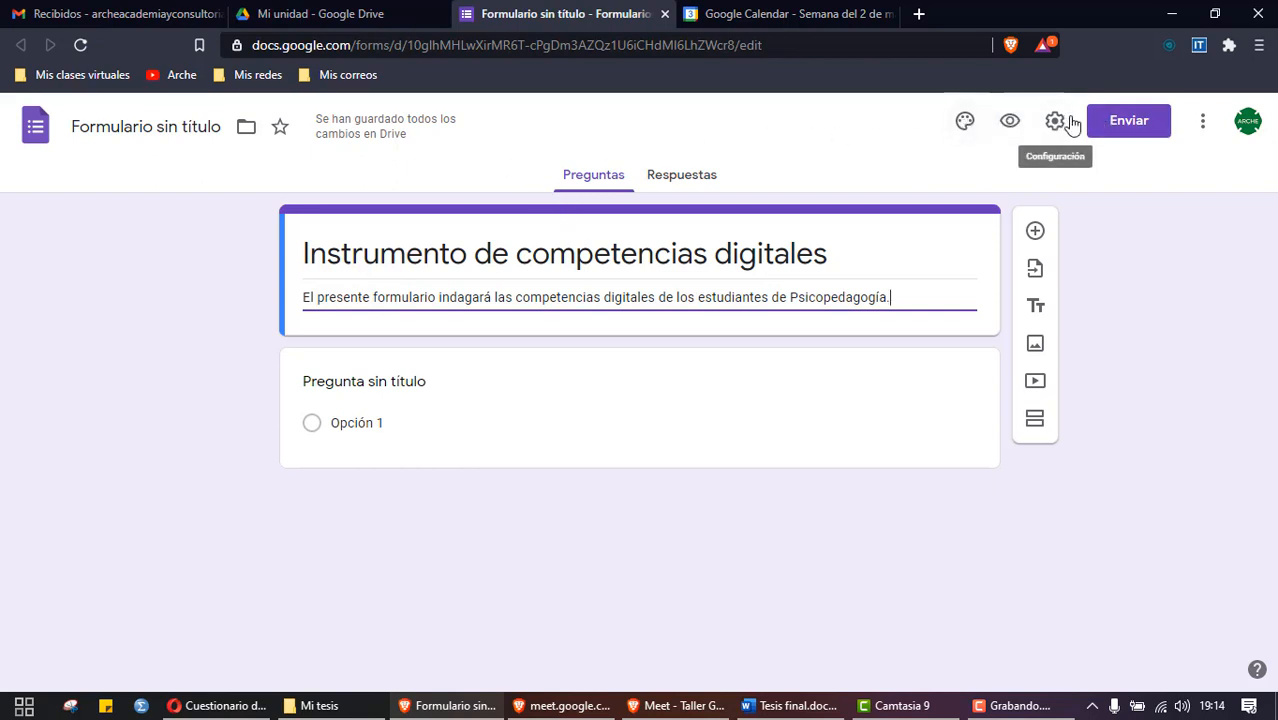
Step: Try several blue theme colours on the form and return the theme colour to the original purple
click(967, 121)
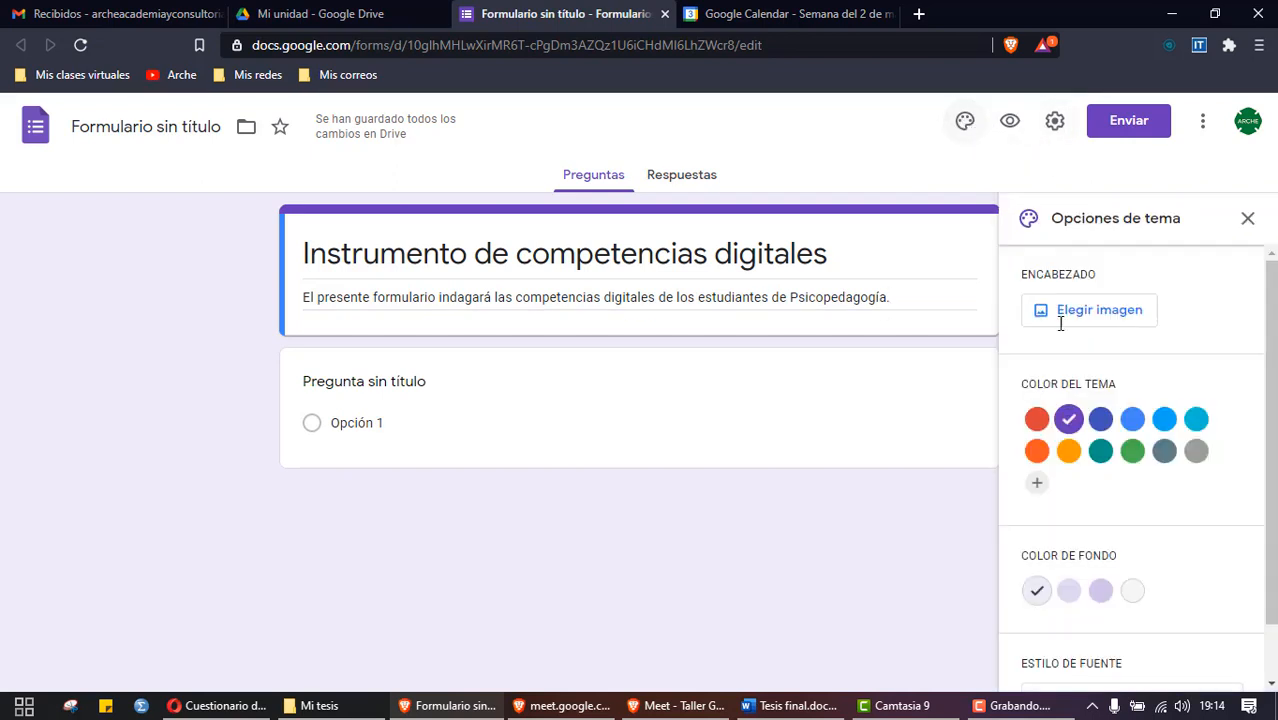
scroll(1125, 470, down, 1)
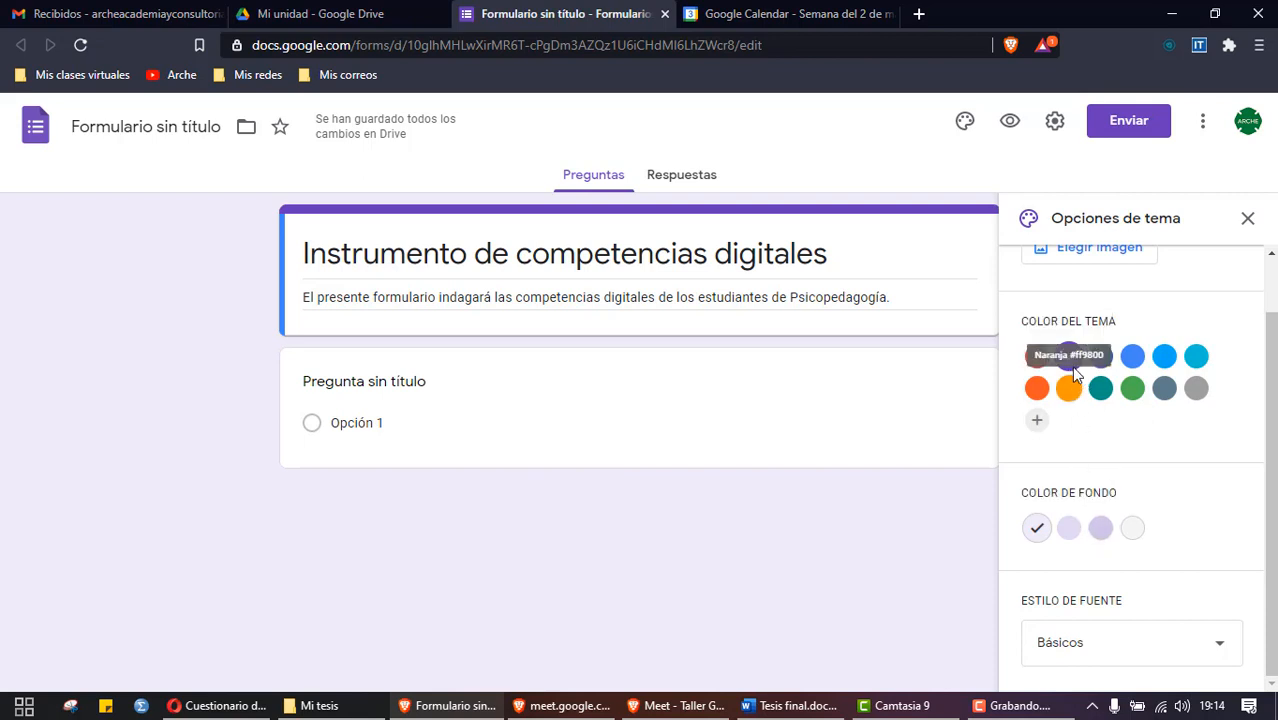
click(1164, 356)
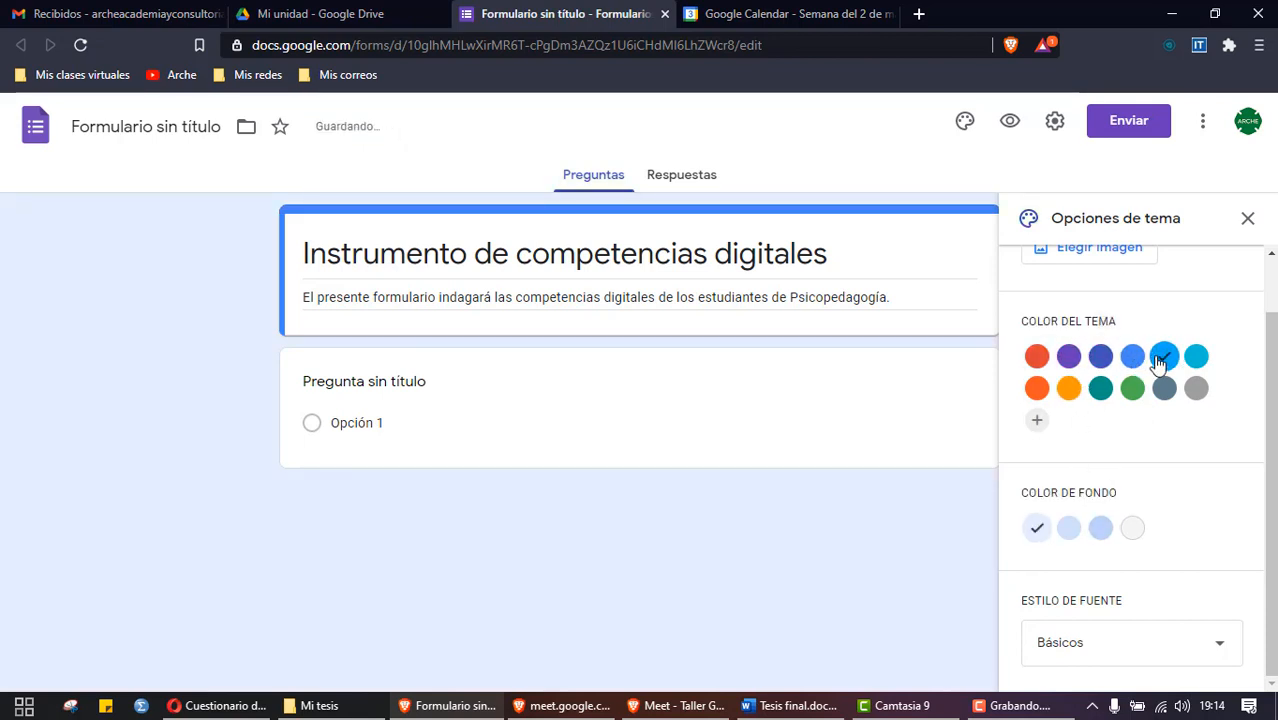
click(1194, 358)
click(1132, 358)
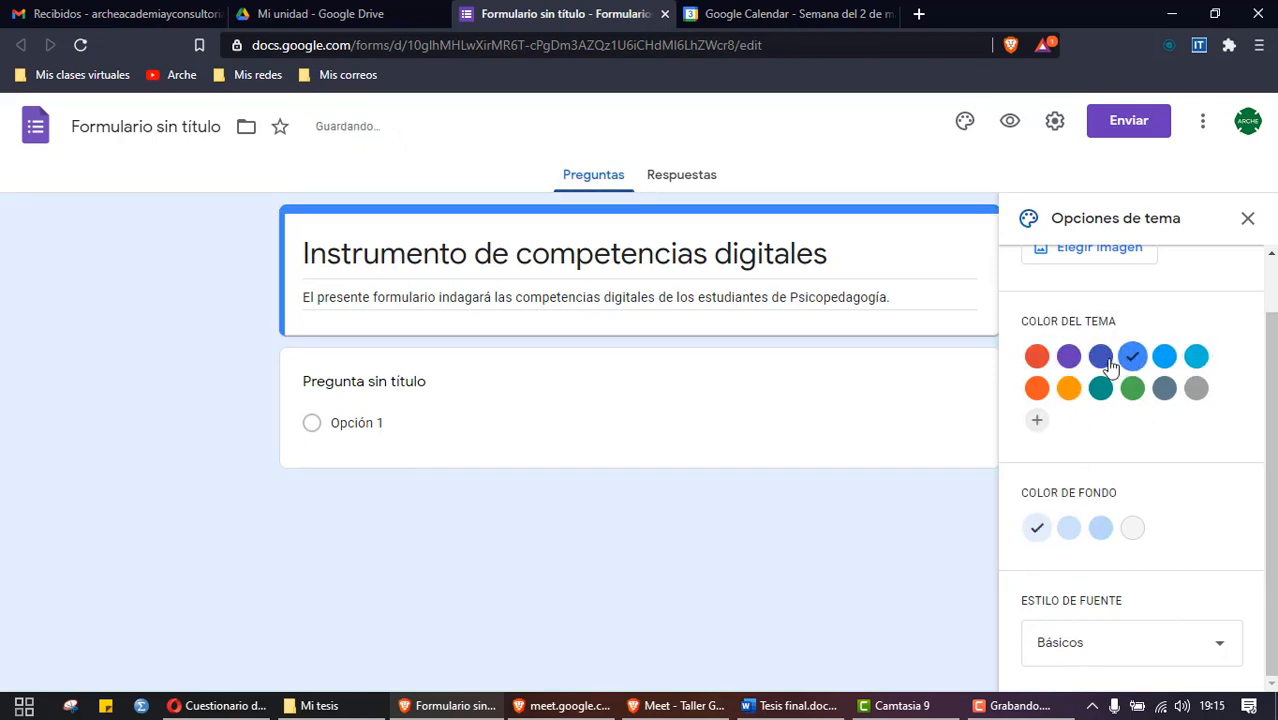
click(1100, 358)
click(1069, 358)
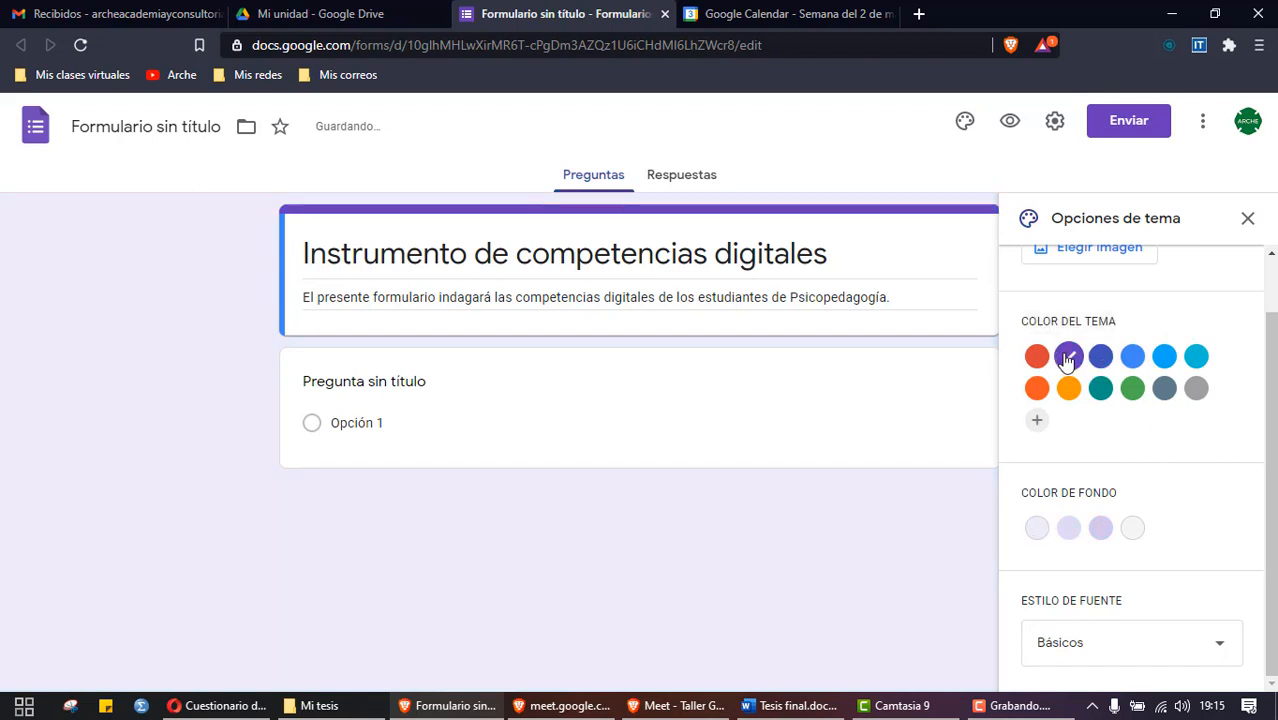
click(1246, 217)
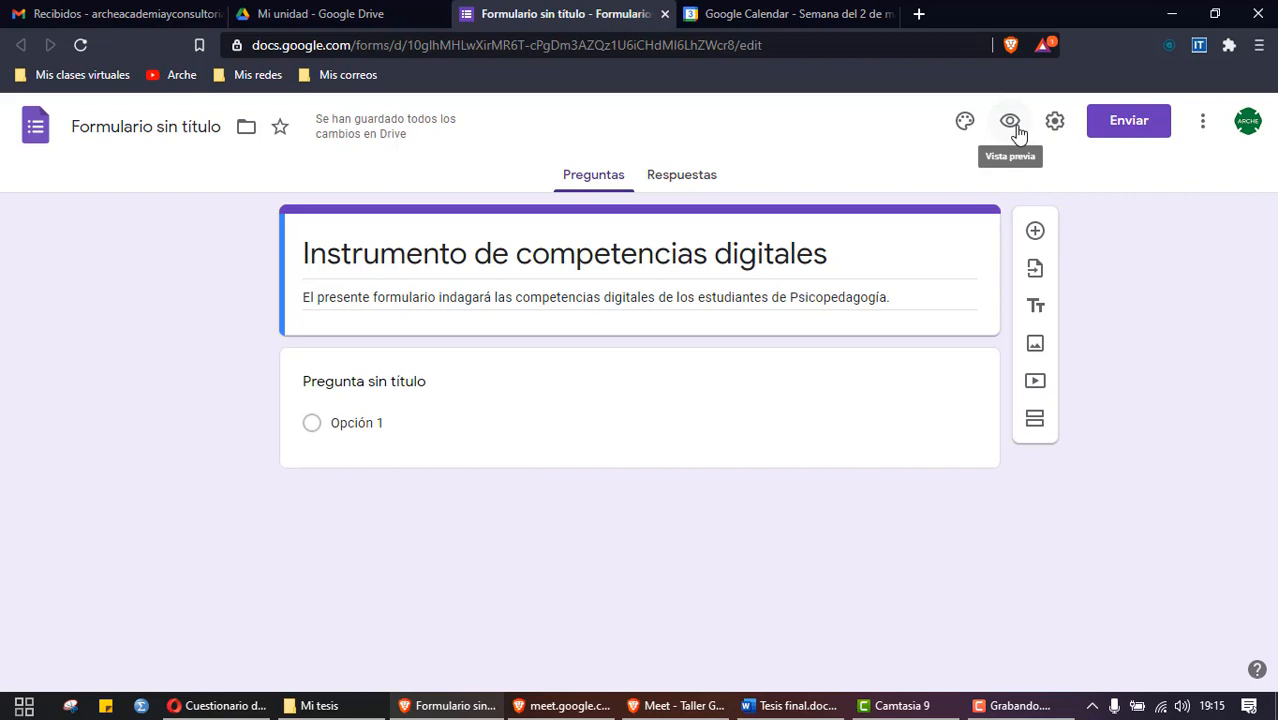
Step: Preview the form as respondents see it, and look at its Respuestas section before returning to the questions
click(1012, 124)
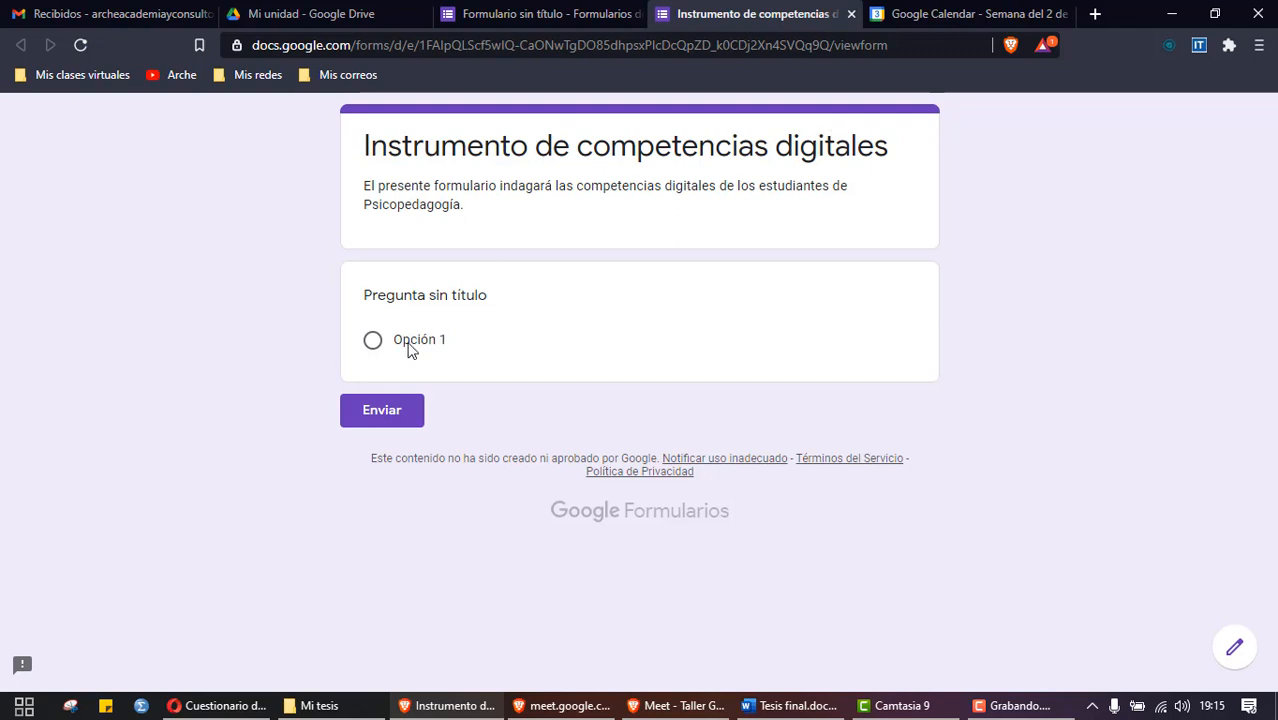
click(851, 14)
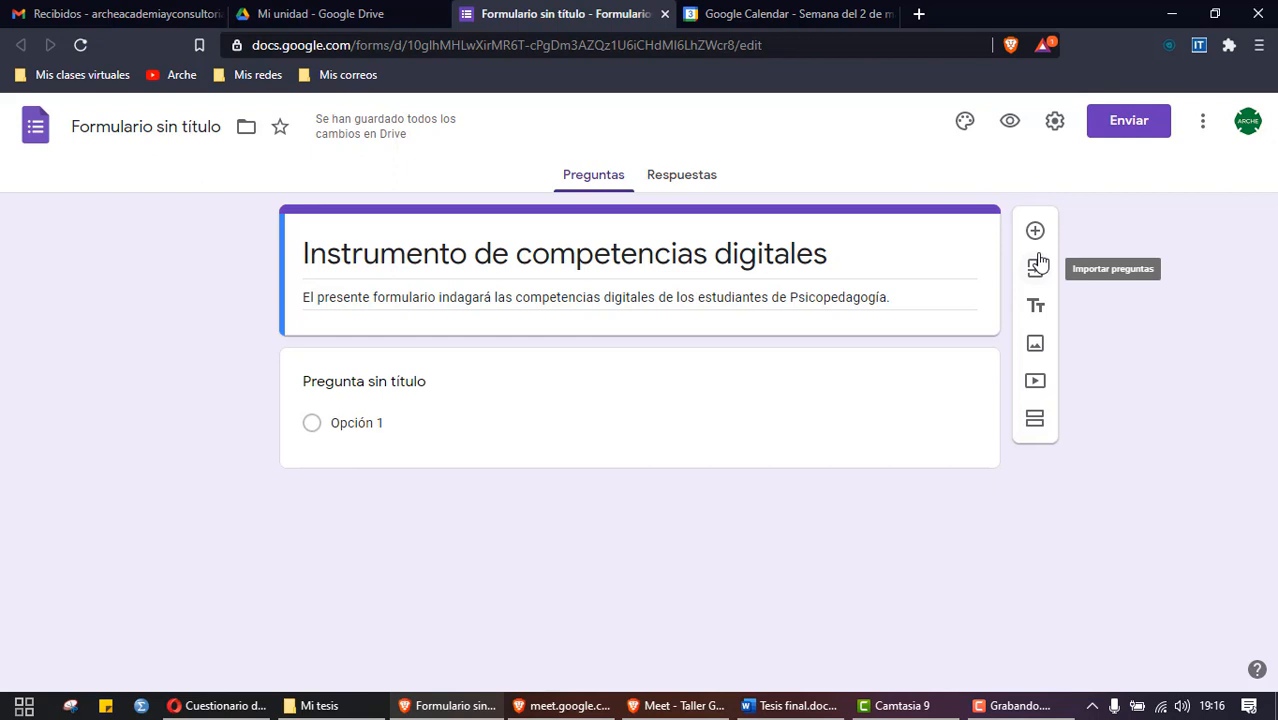
click(668, 184)
click(612, 177)
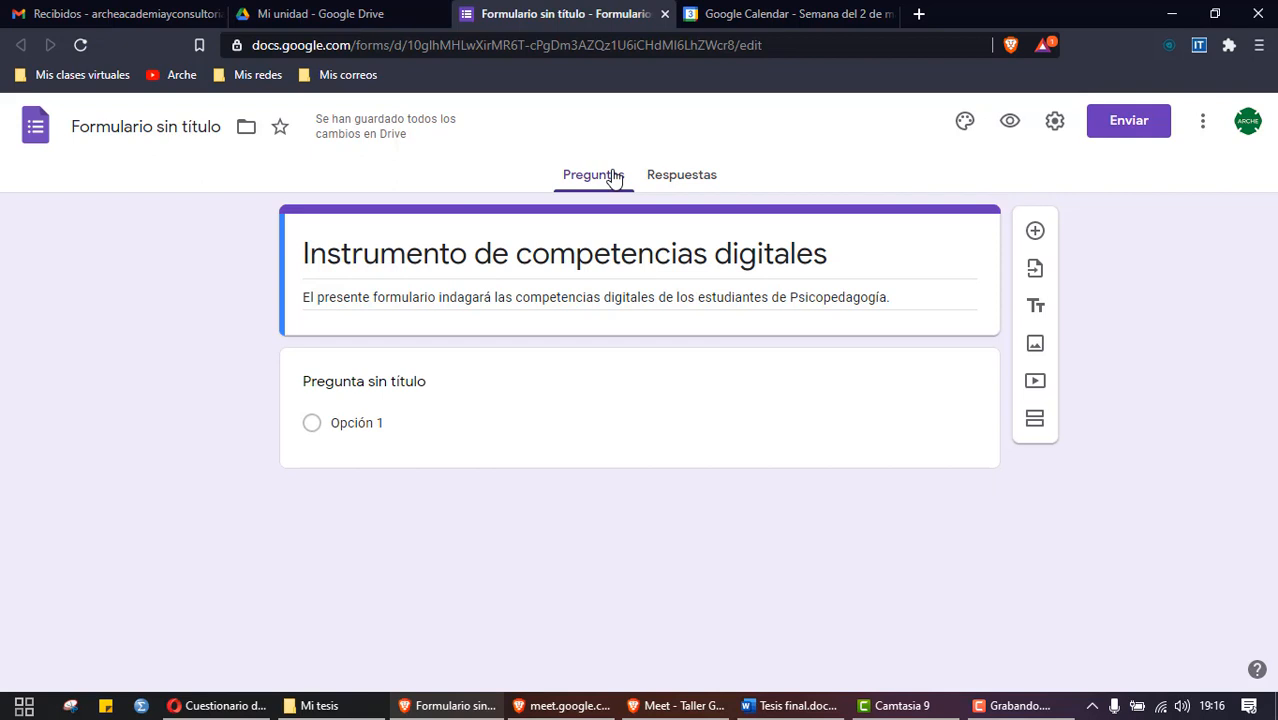
click(676, 184)
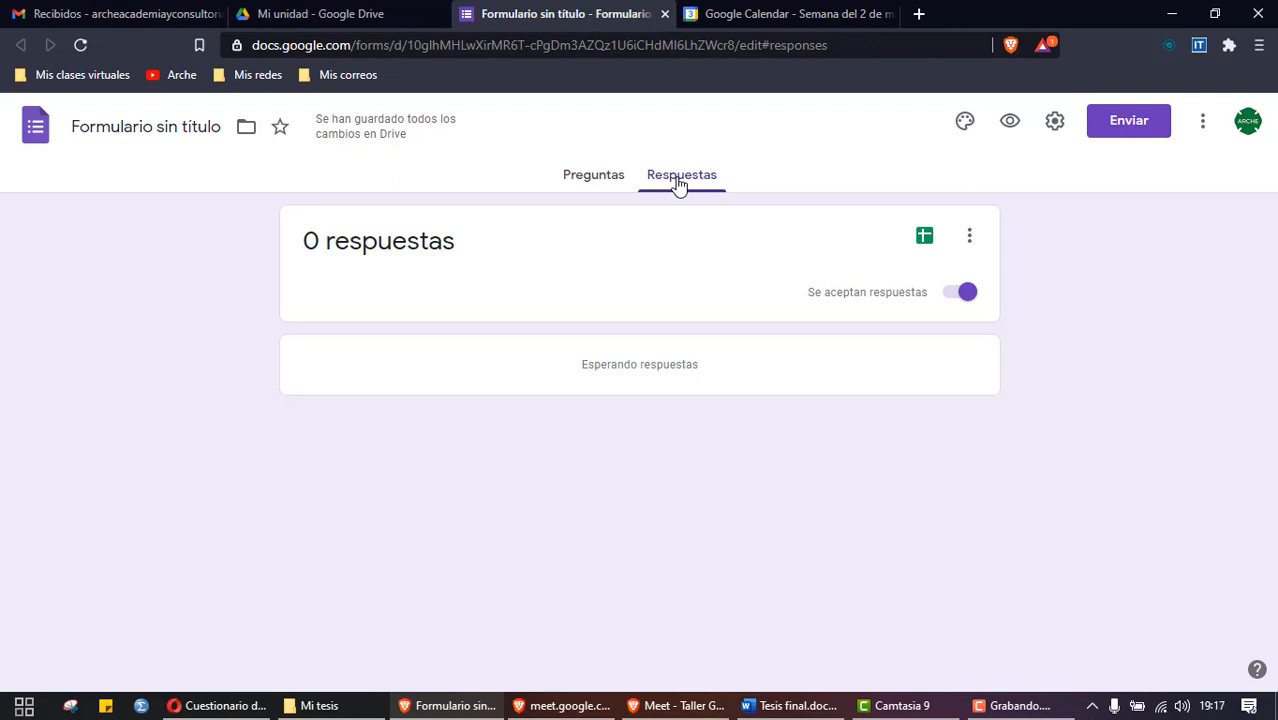
click(600, 176)
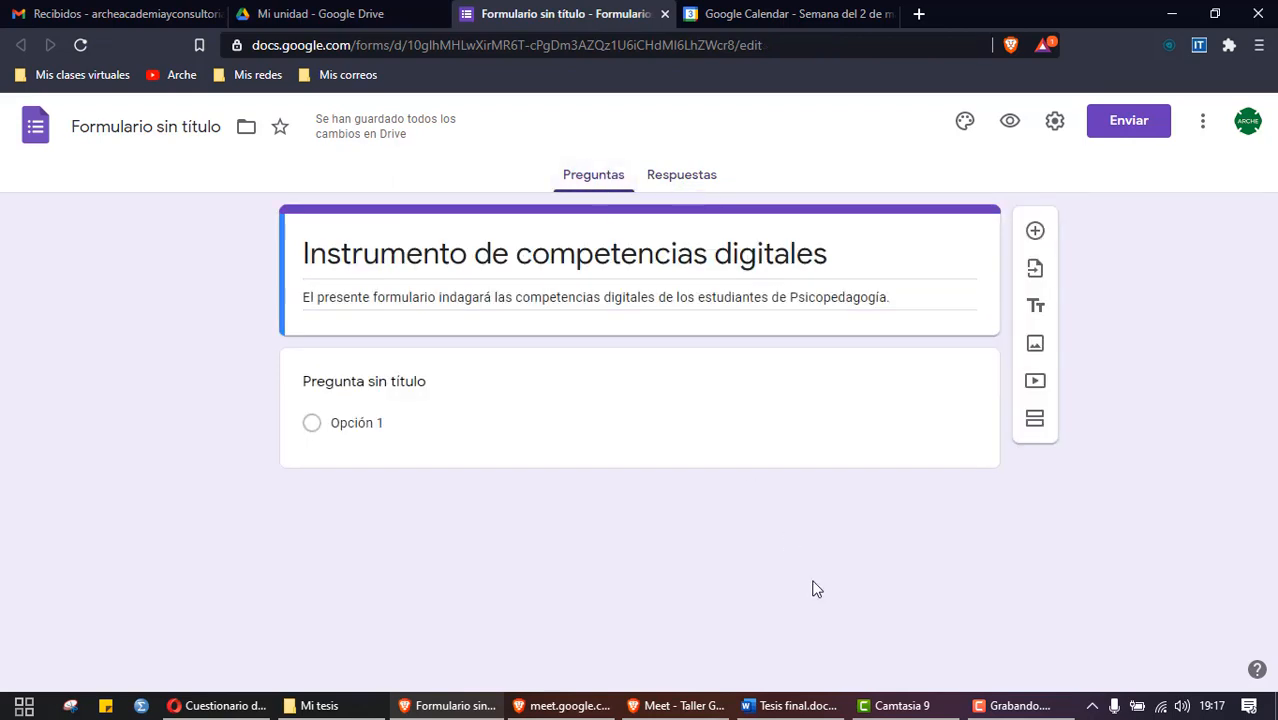
Step: Switch to the thesis in Word, look over the start of the annexes from Anexo 1, and return to the form
click(793, 706)
scroll(642, 403, up, 4)
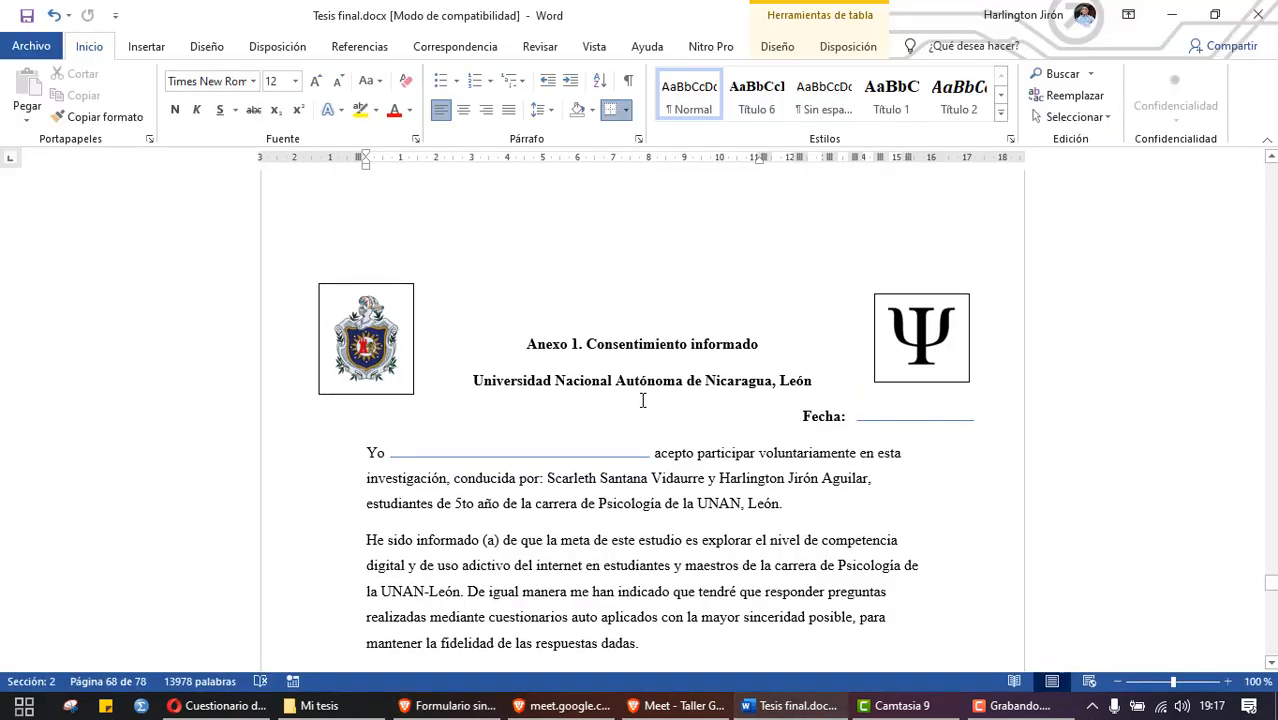
scroll(642, 405, up, 6)
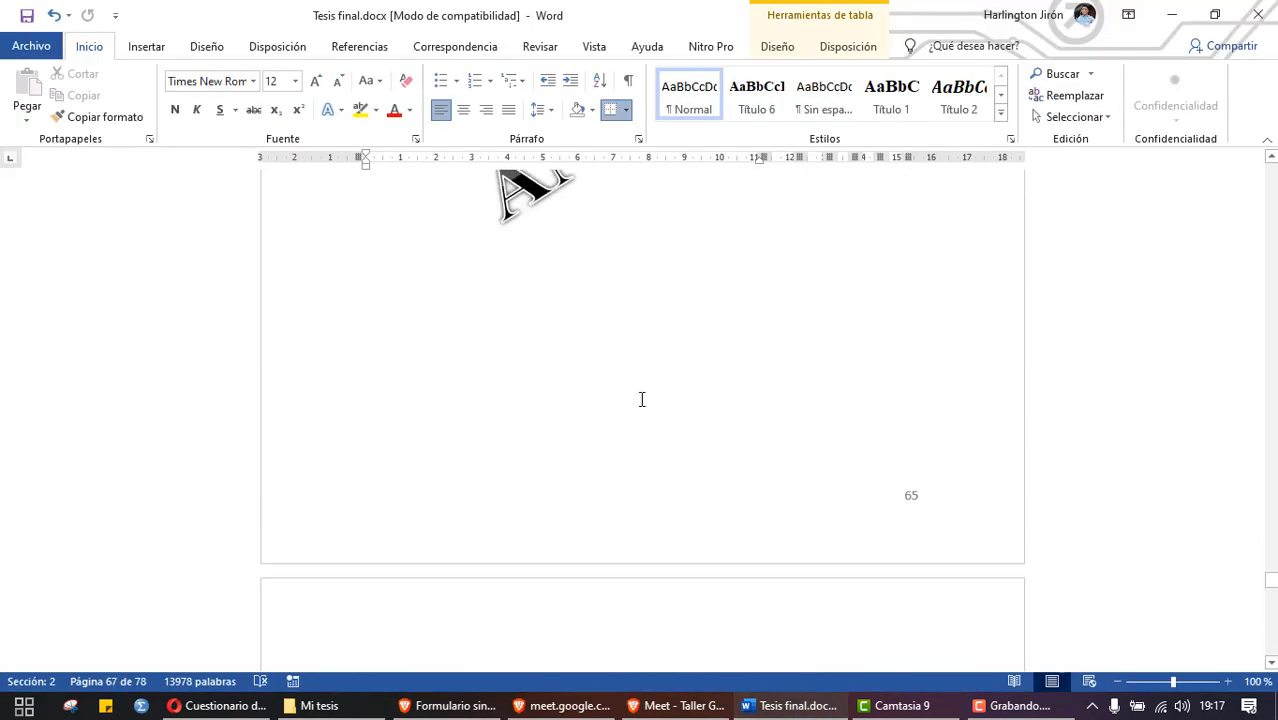
click(790, 705)
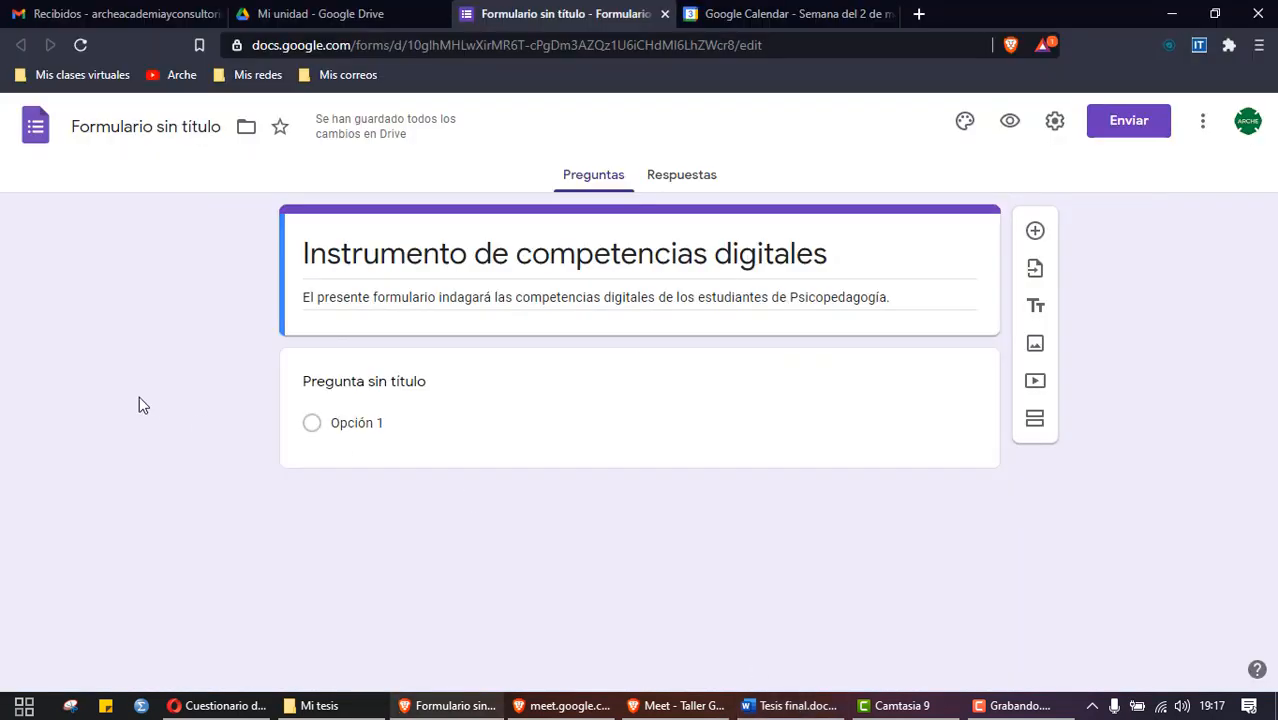
Step: Extend the form description so that it ends with ", UNAN-LEÓN, modalidad Sabatino." after "Psicopedagogía"
triple_click(900, 297)
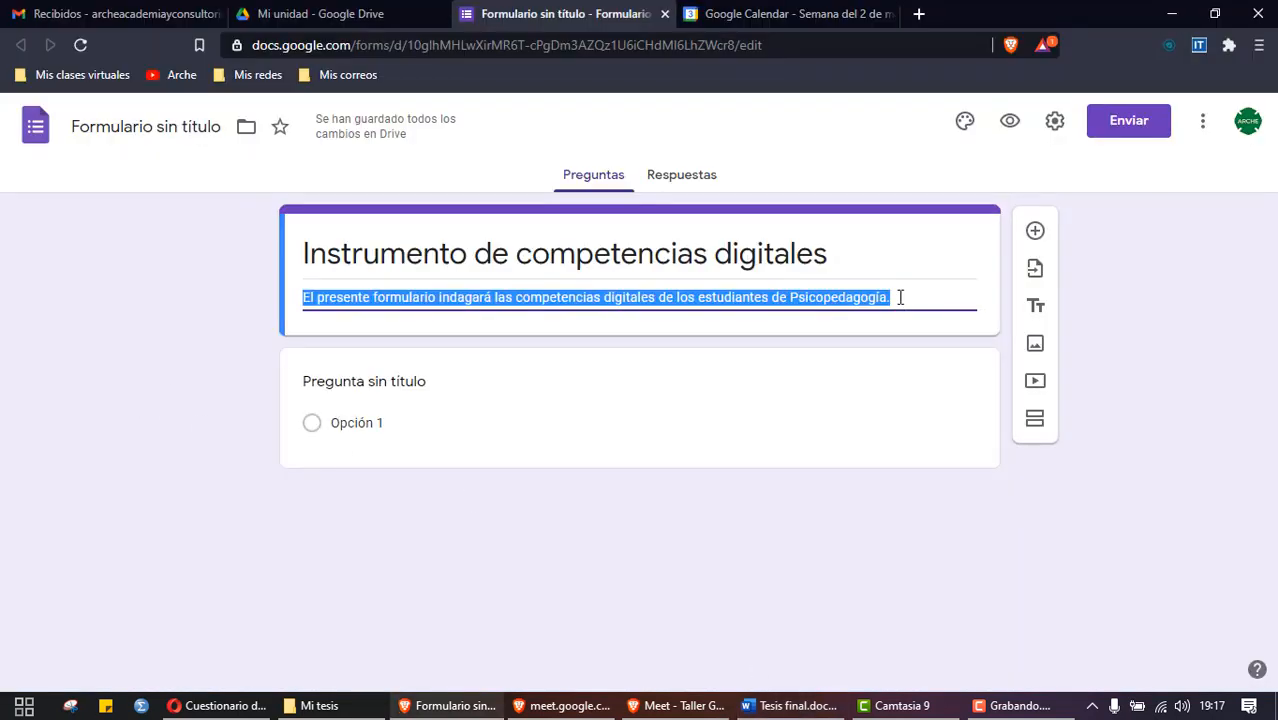
click(900, 297)
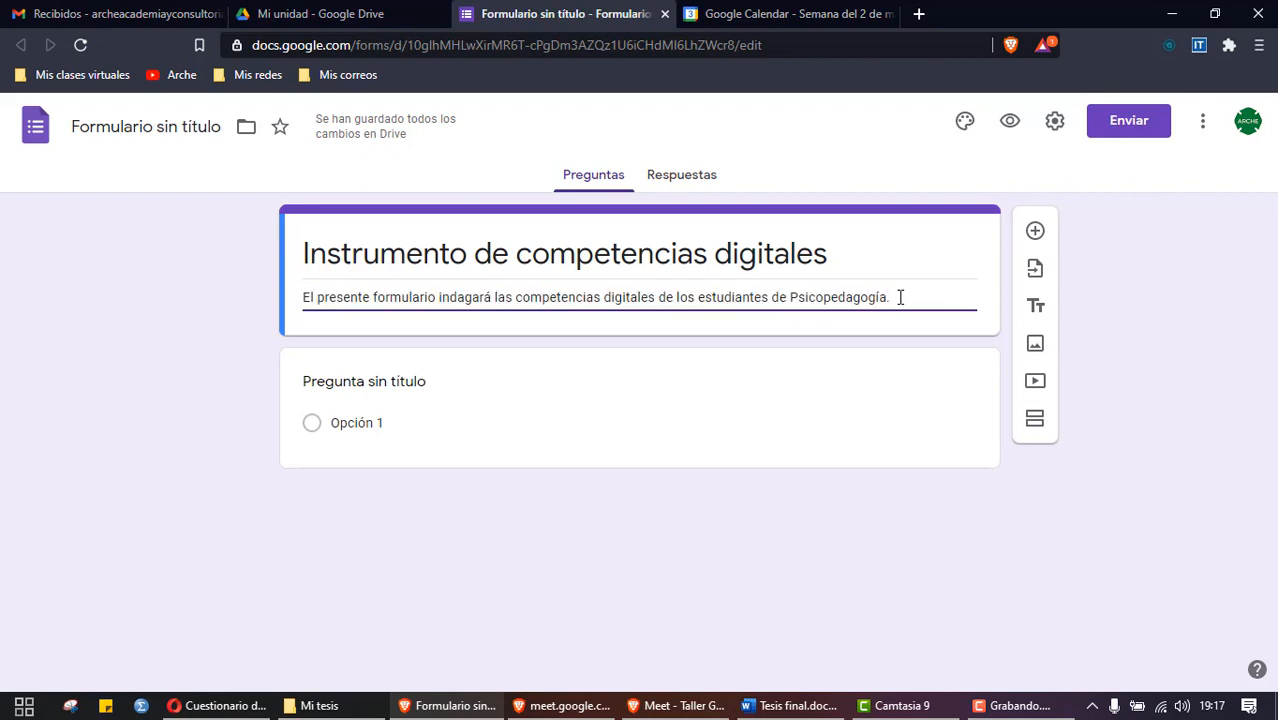
key(Return)
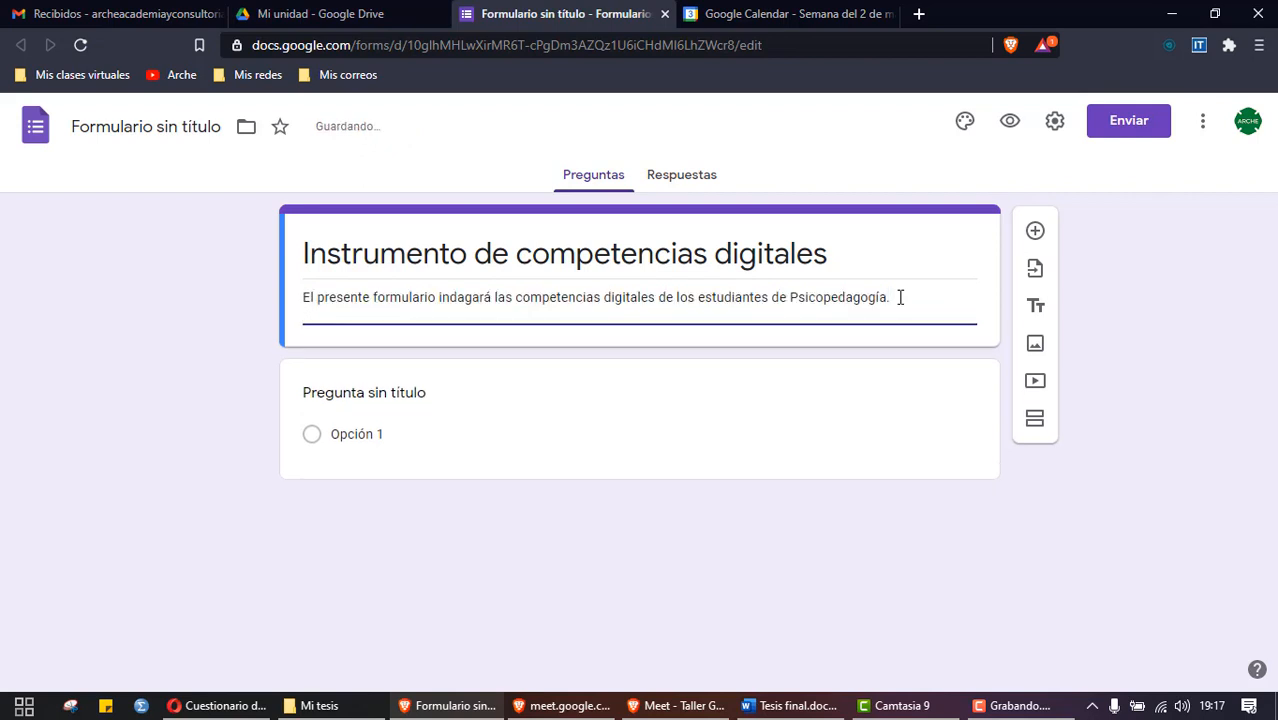
key(BackSpace)
key(BackSpace)
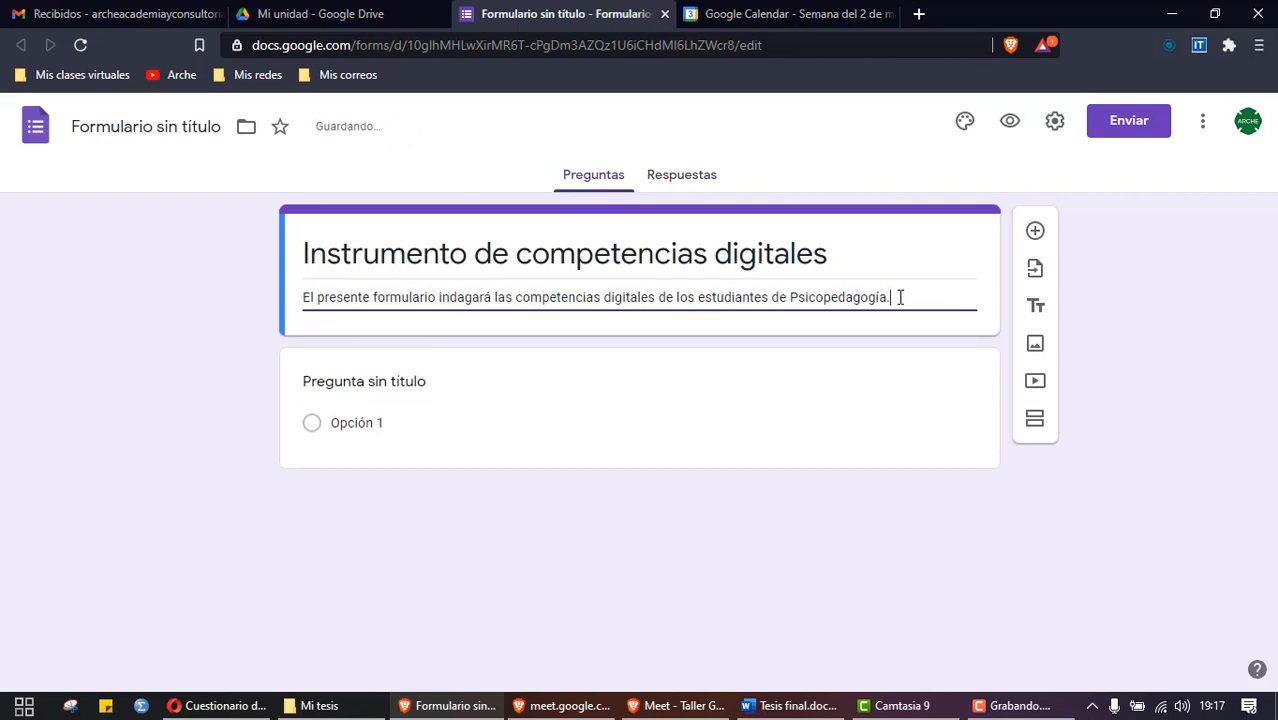
text(, UNAN-LEÓN,)
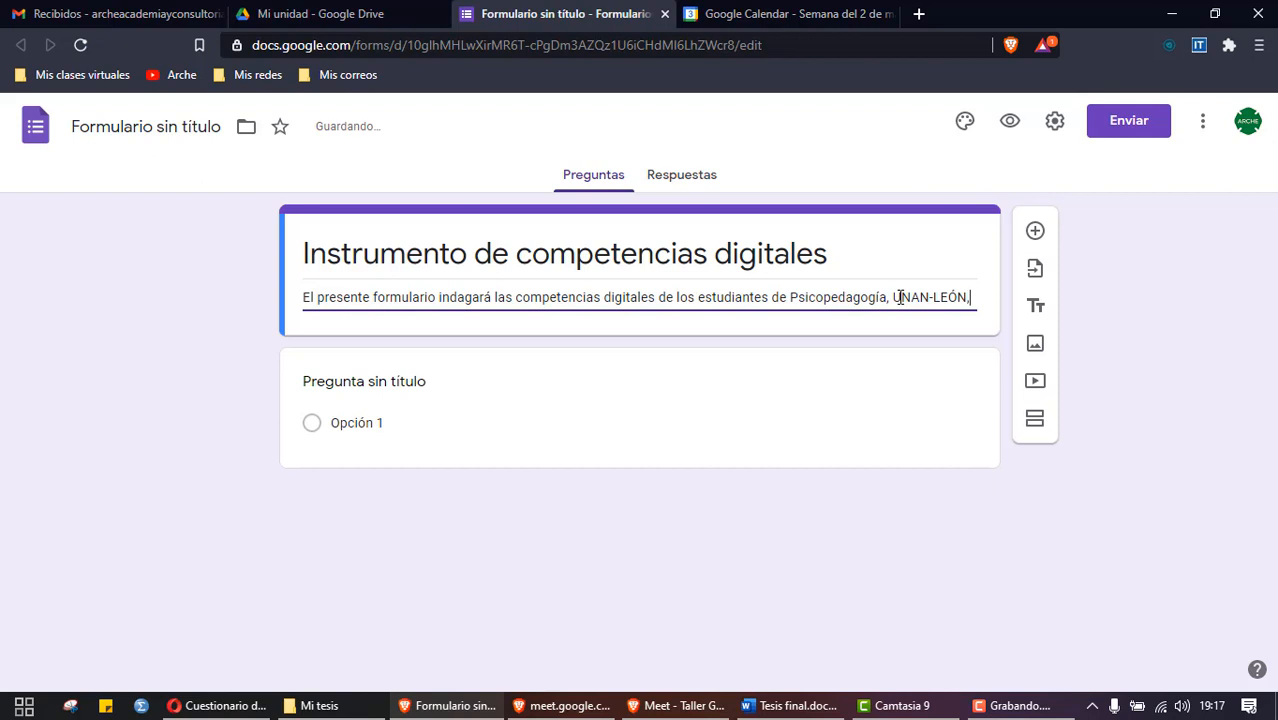
text( modalidad Sabatino)
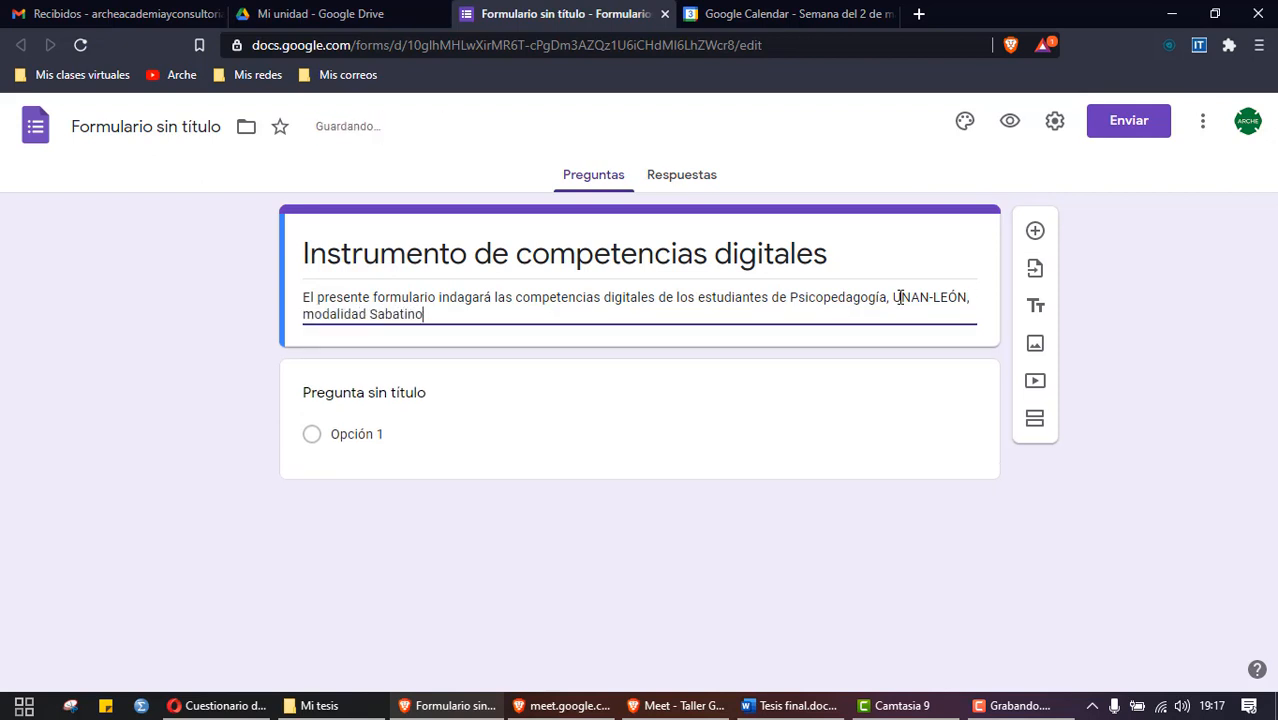
text(.)
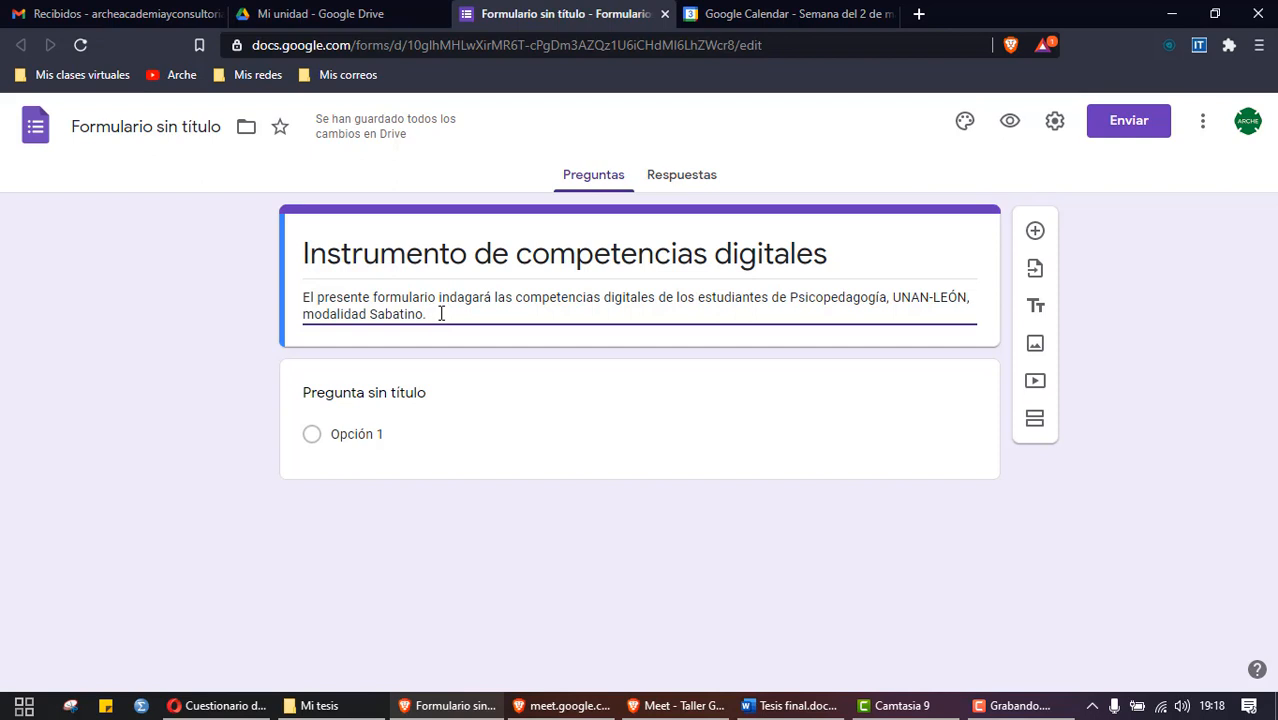
Step: Insert the image UNAN.png from the Descargas folder below the form's header
click(1042, 349)
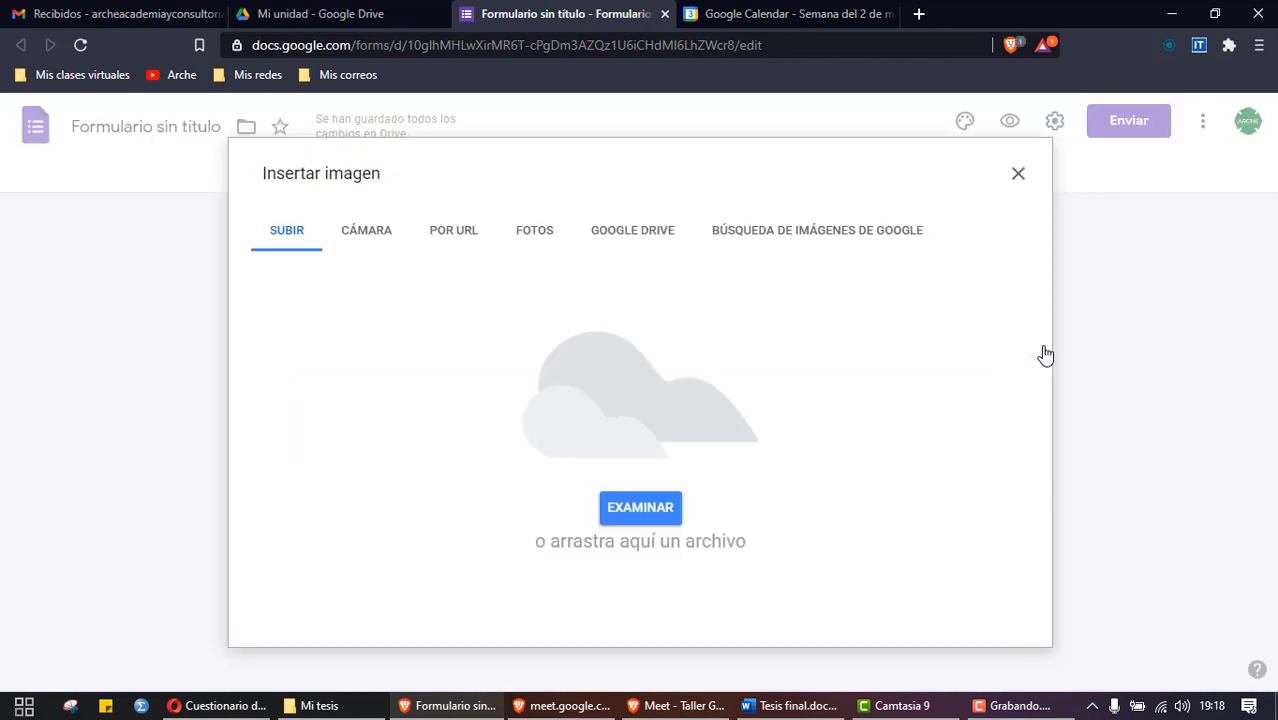
click(638, 512)
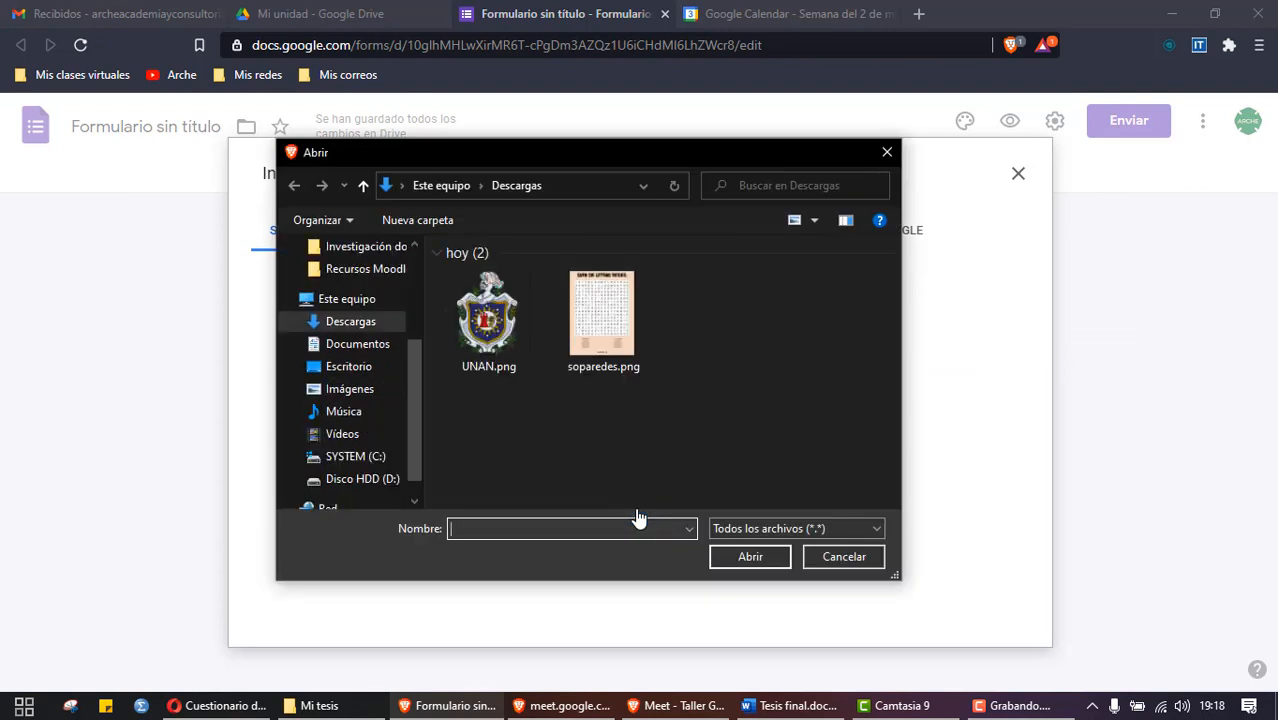
double_click(490, 318)
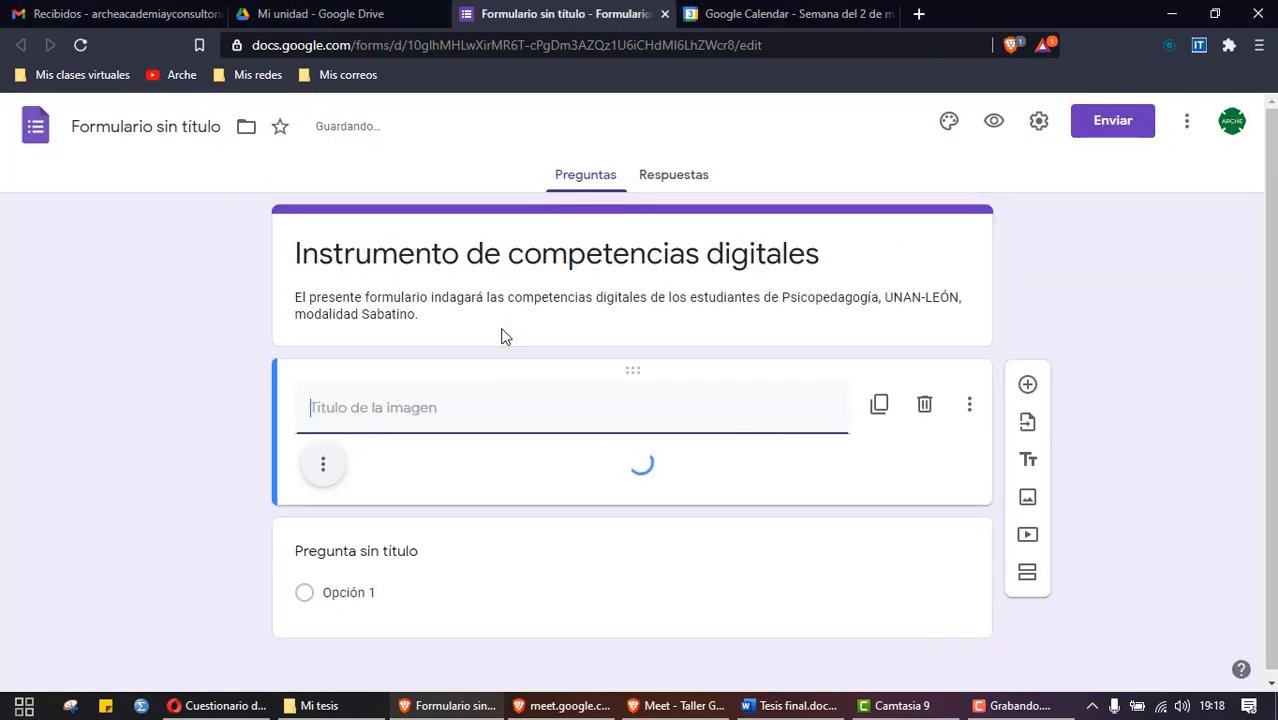
Step: Shrink the inserted crest image to about two thirds of its size and centre it in its block
scroll(175, 386, down, 1)
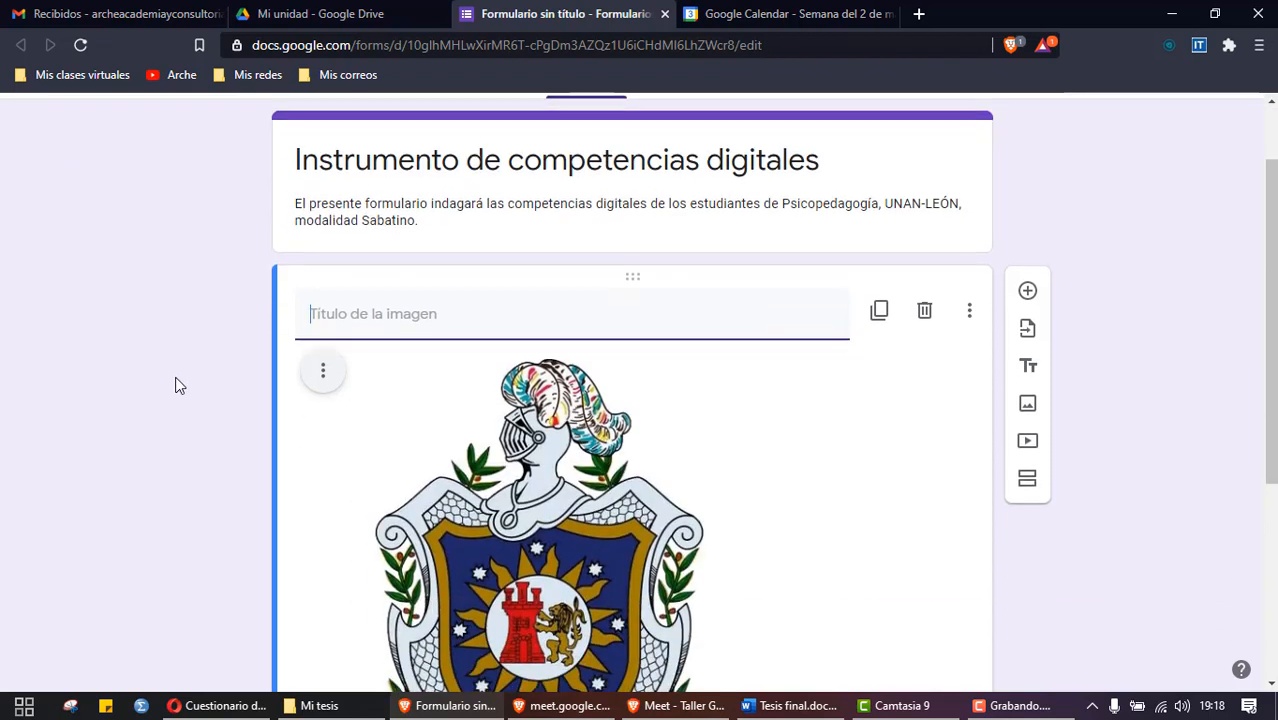
scroll(175, 386, down, 2)
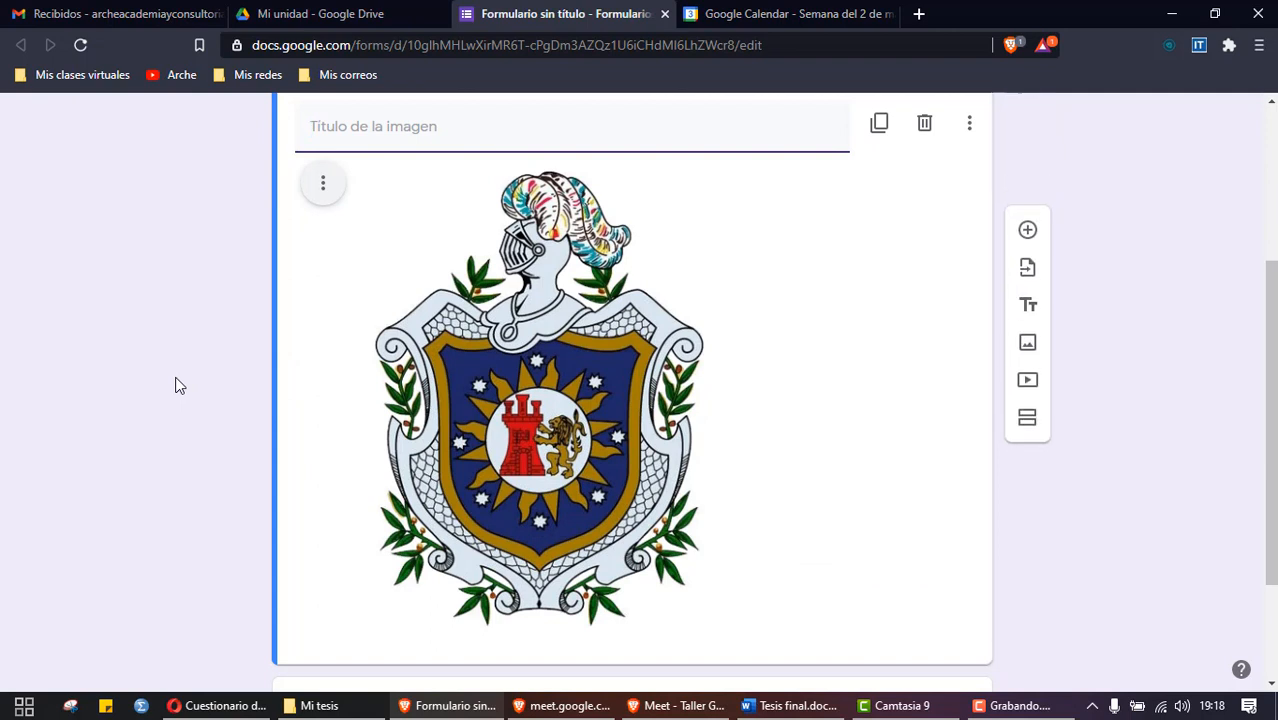
click(530, 397)
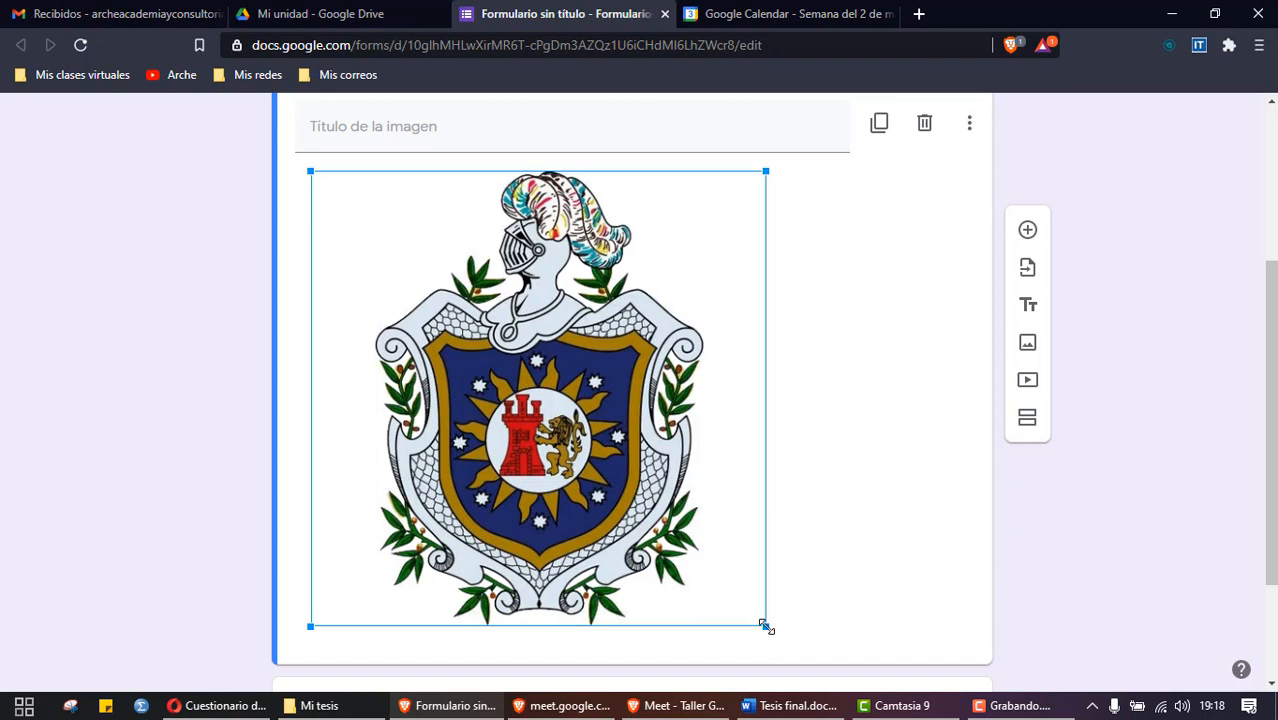
drag(766, 626, 608, 422)
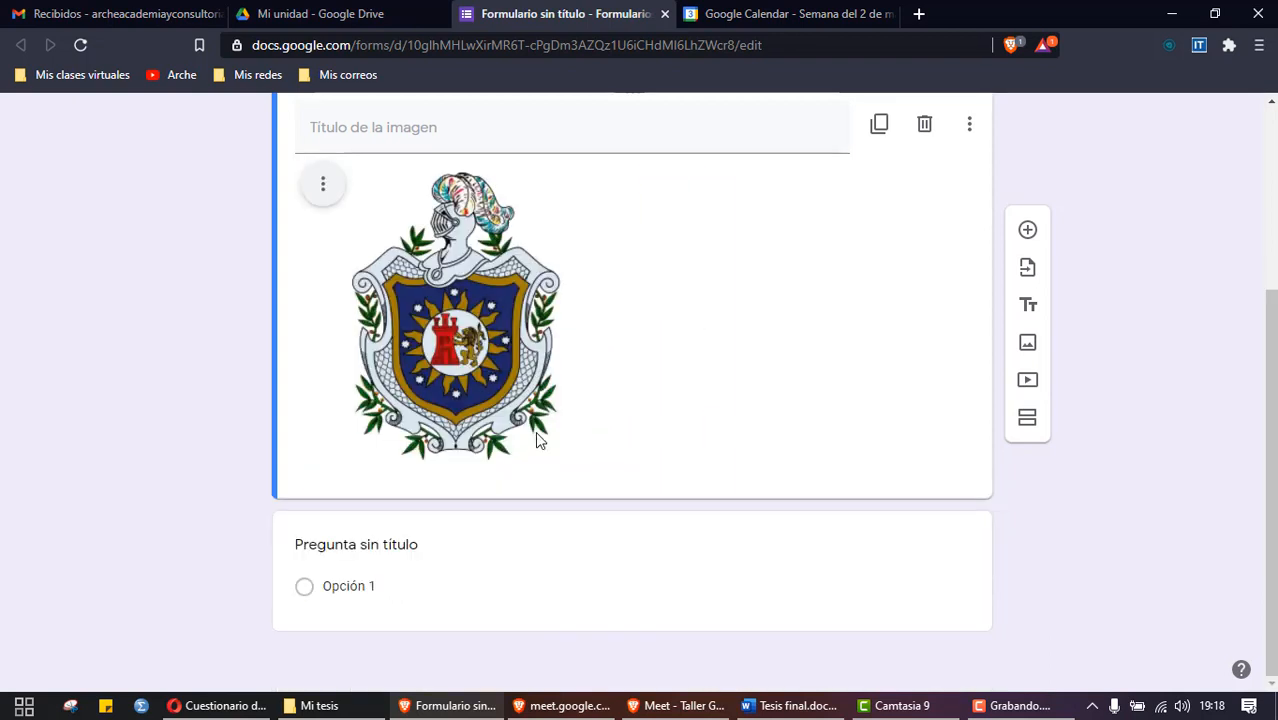
scroll(538, 450, up, 1)
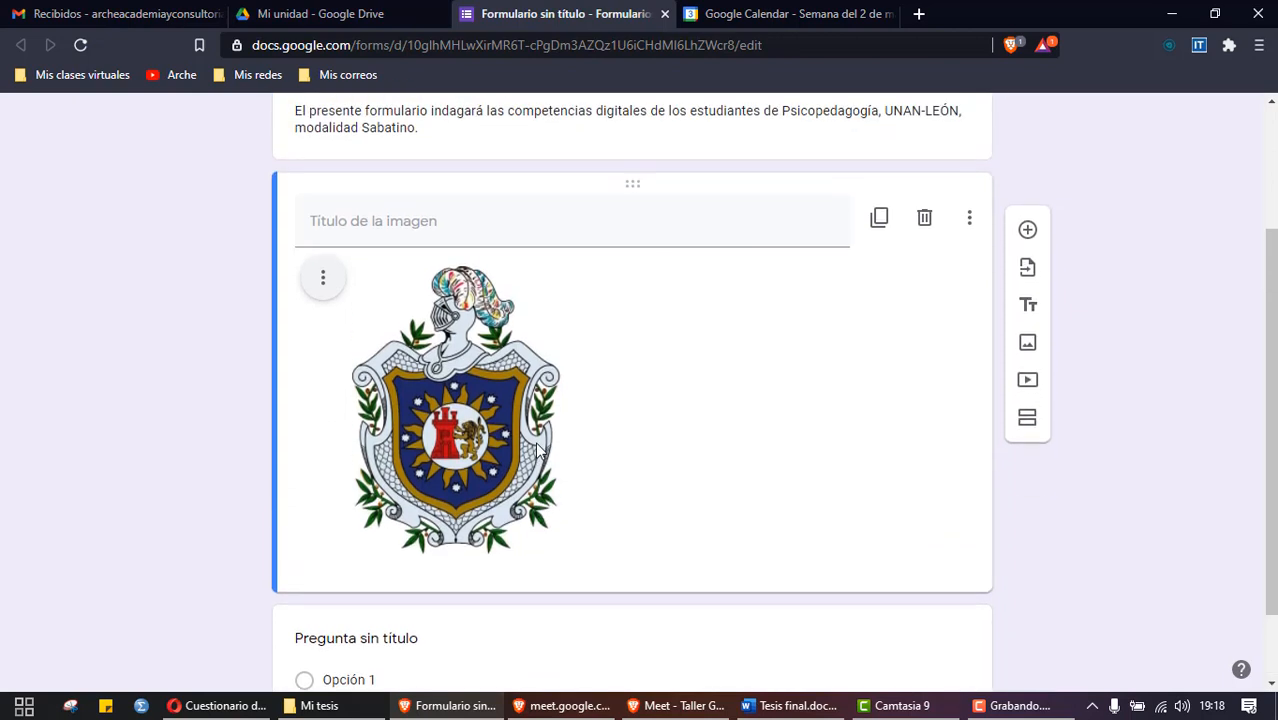
click(323, 280)
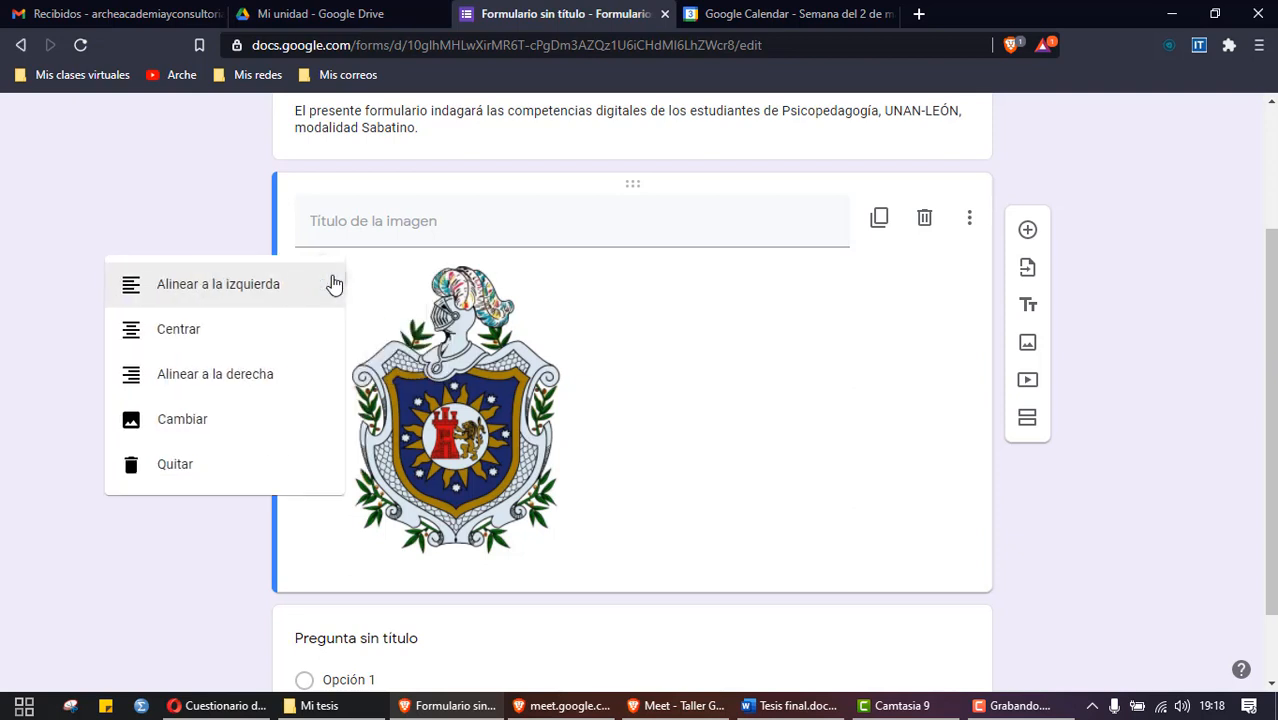
click(200, 334)
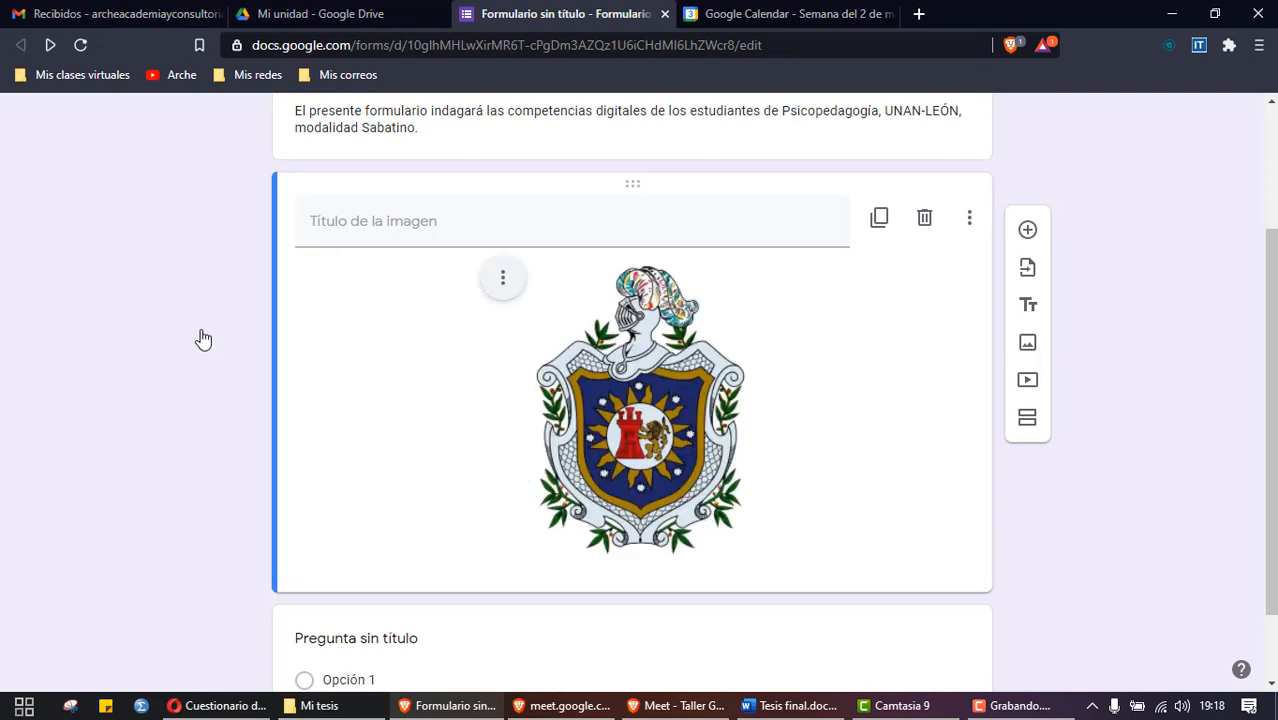
Step: Switch to the finished "Cuestionario de competencias digitales" in Opera, look over its crest and informed consent section, and return to the form being edited
scroll(179, 363, up, 2)
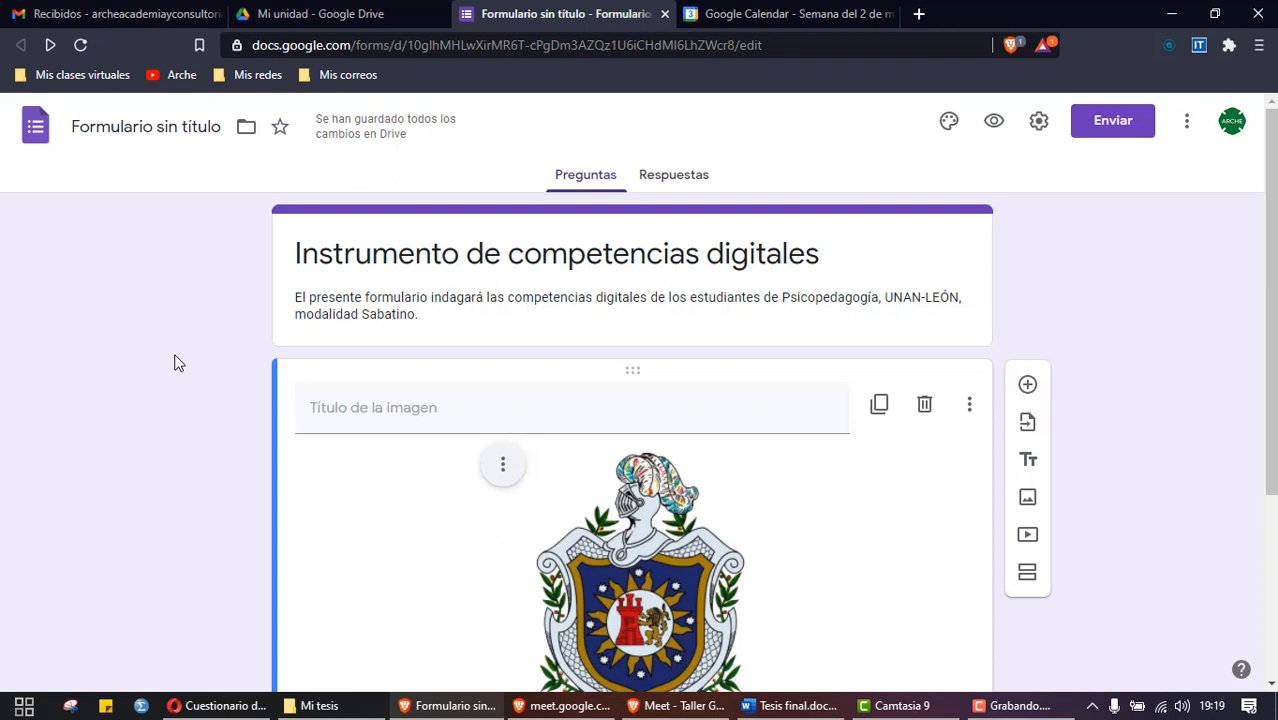
scroll(174, 362, down, 1)
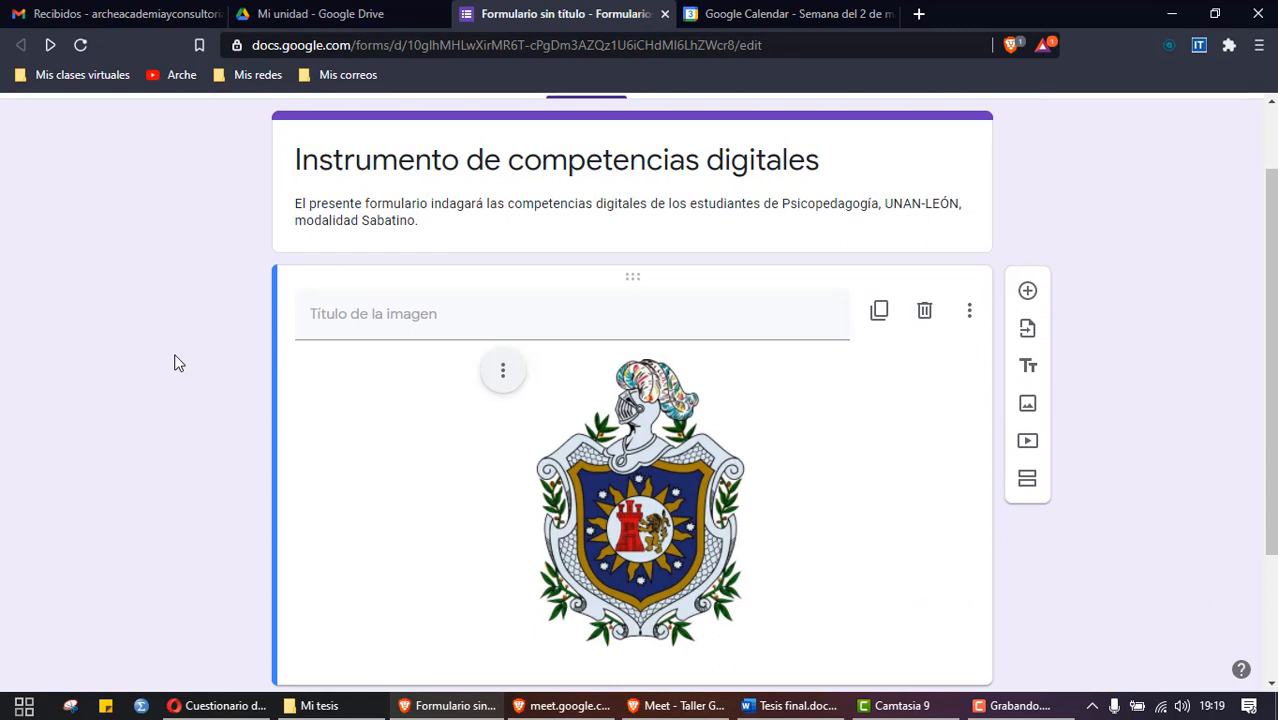
click(215, 705)
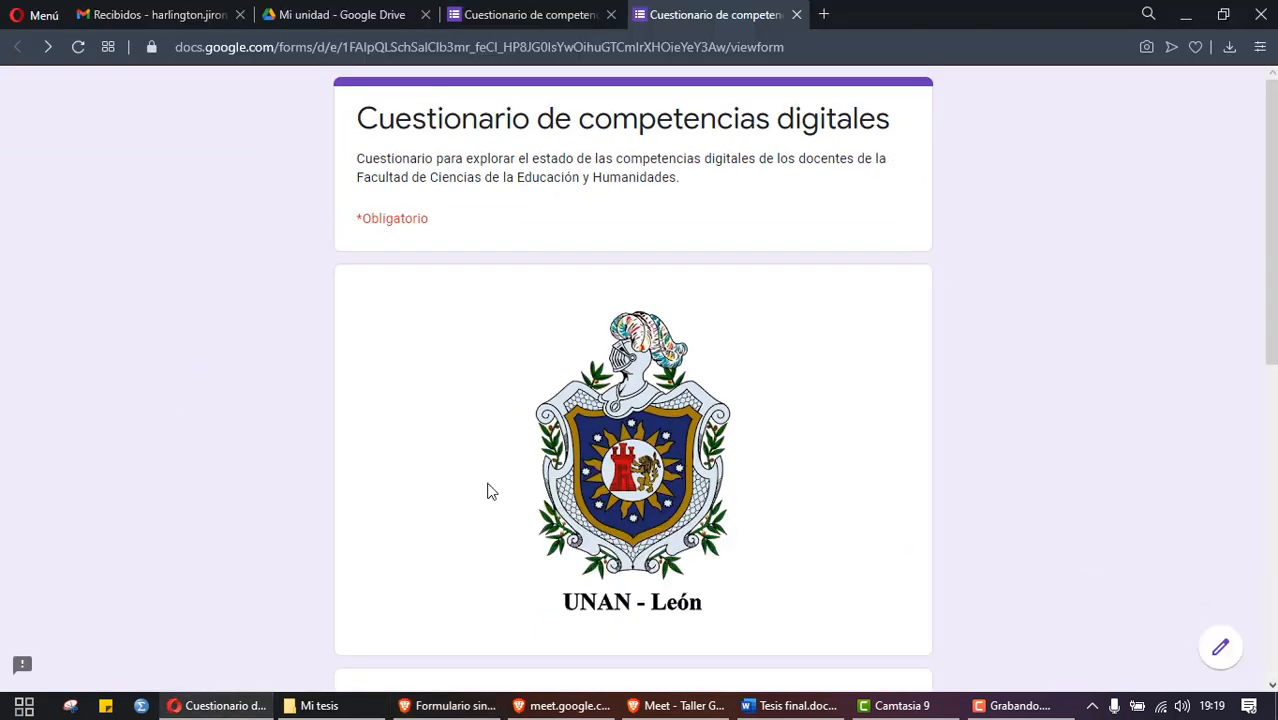
scroll(619, 311, down, 8)
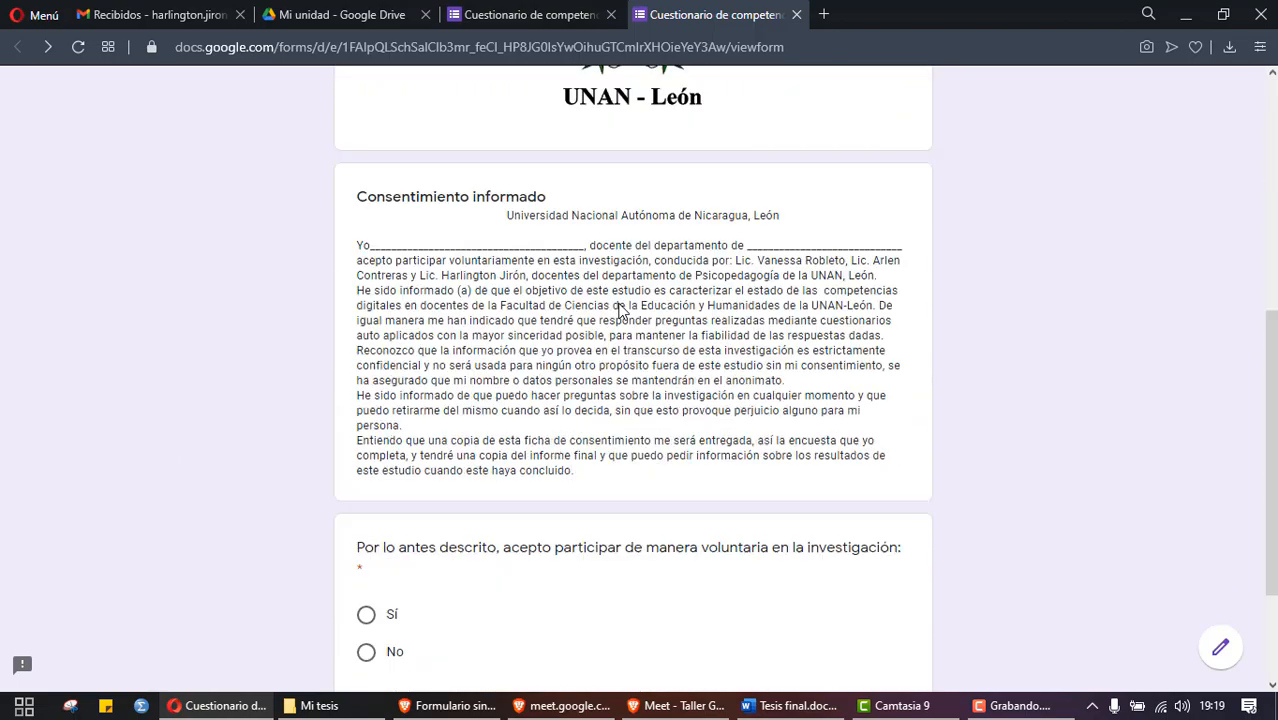
scroll(619, 311, up, 8)
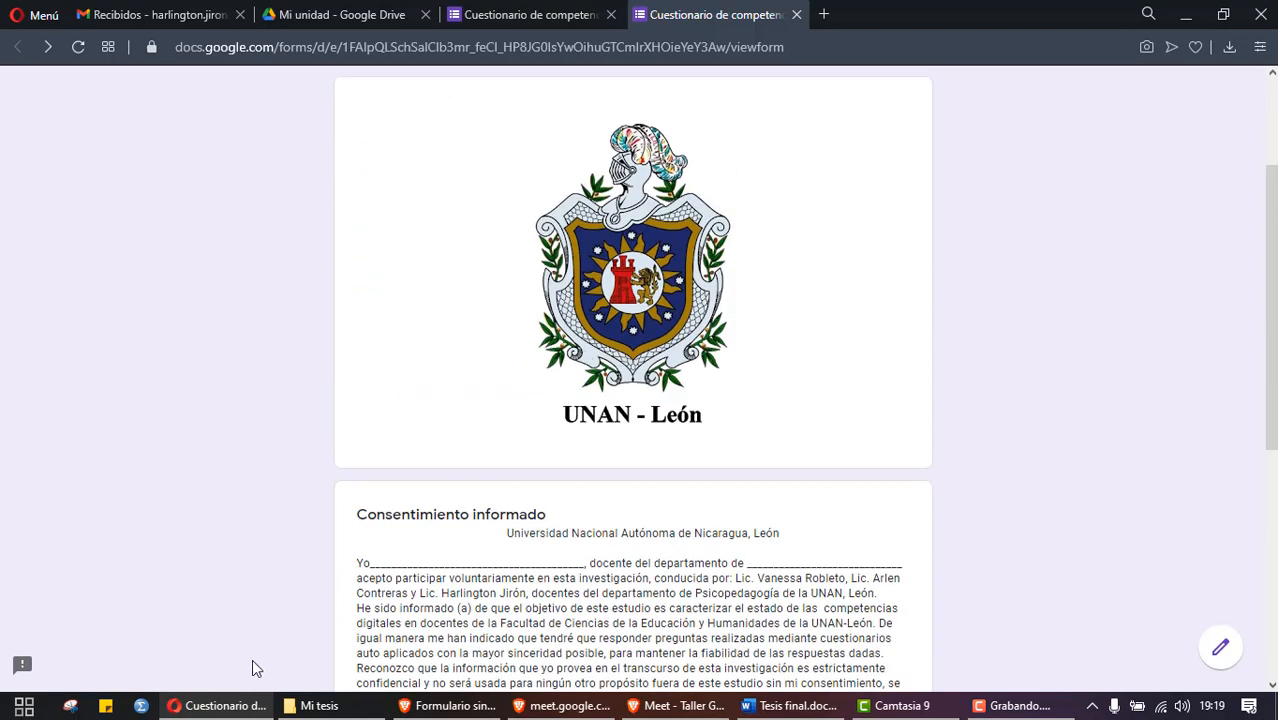
click(215, 705)
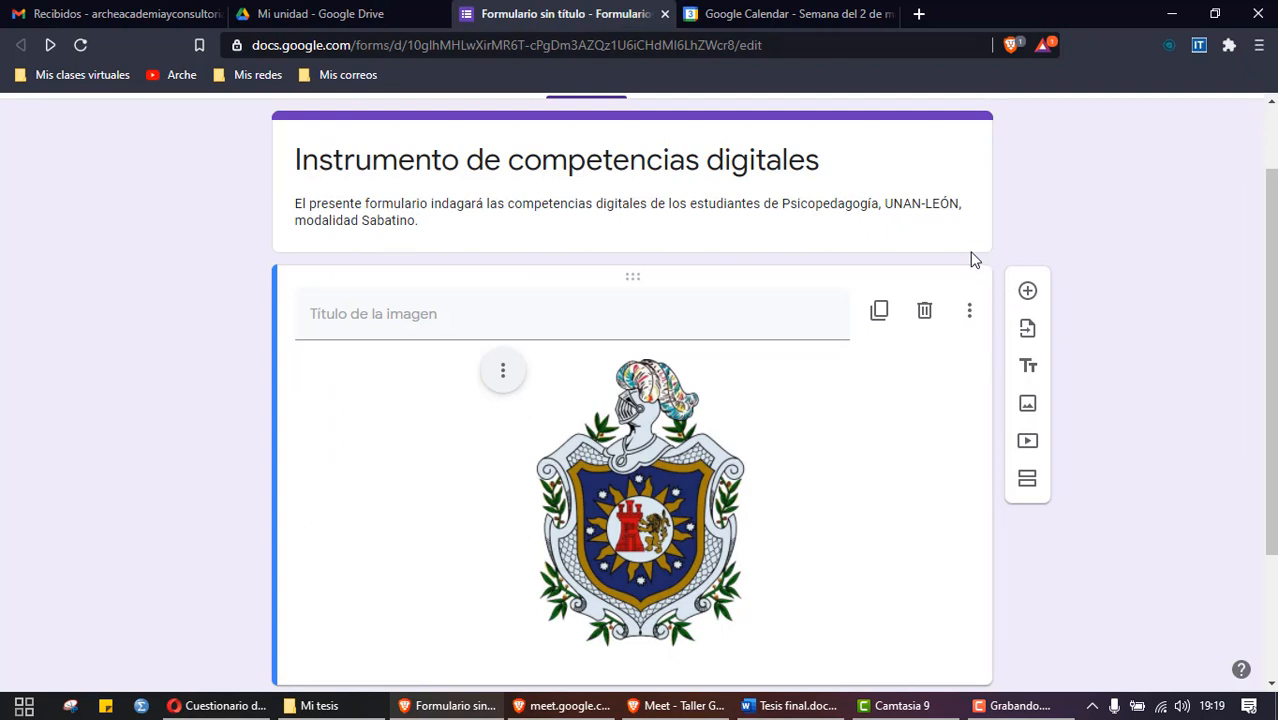
Step: Preview the form as respondents see it, examining the header, the centred crest image and the untitled question
scroll(973, 257, up, 1)
click(994, 124)
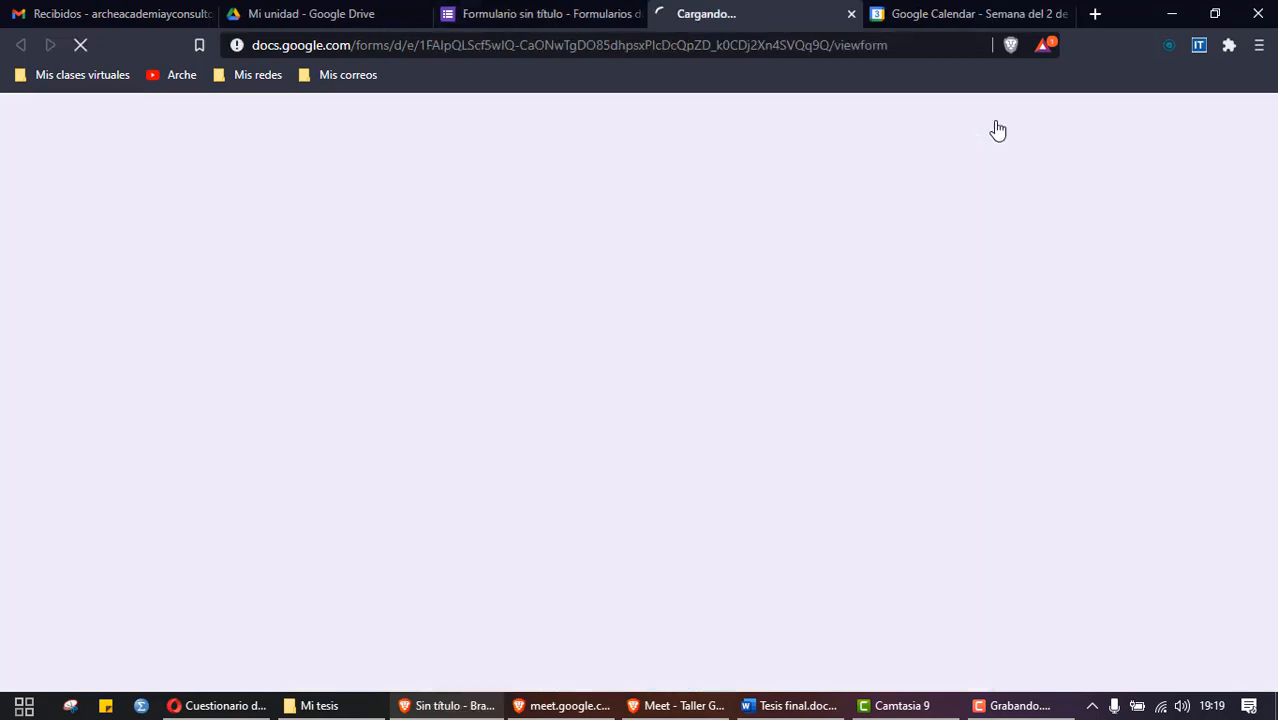
scroll(973, 244, down, 3)
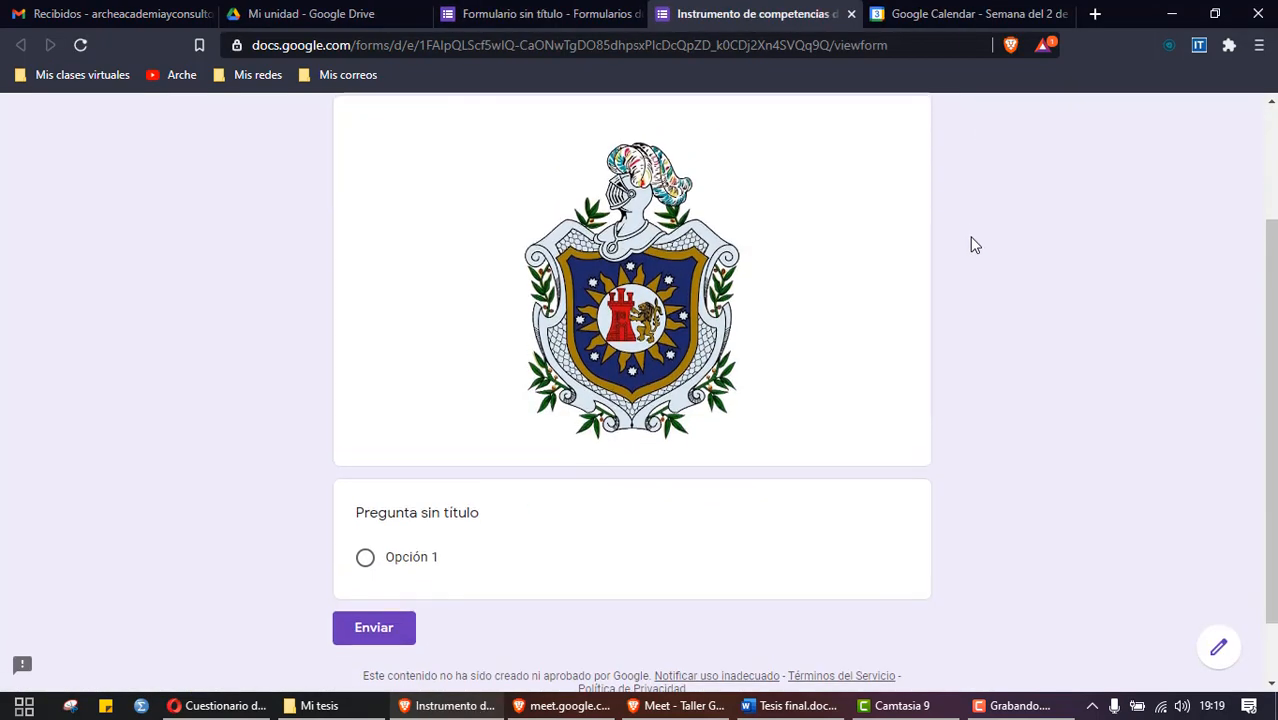
scroll(970, 243, up, 3)
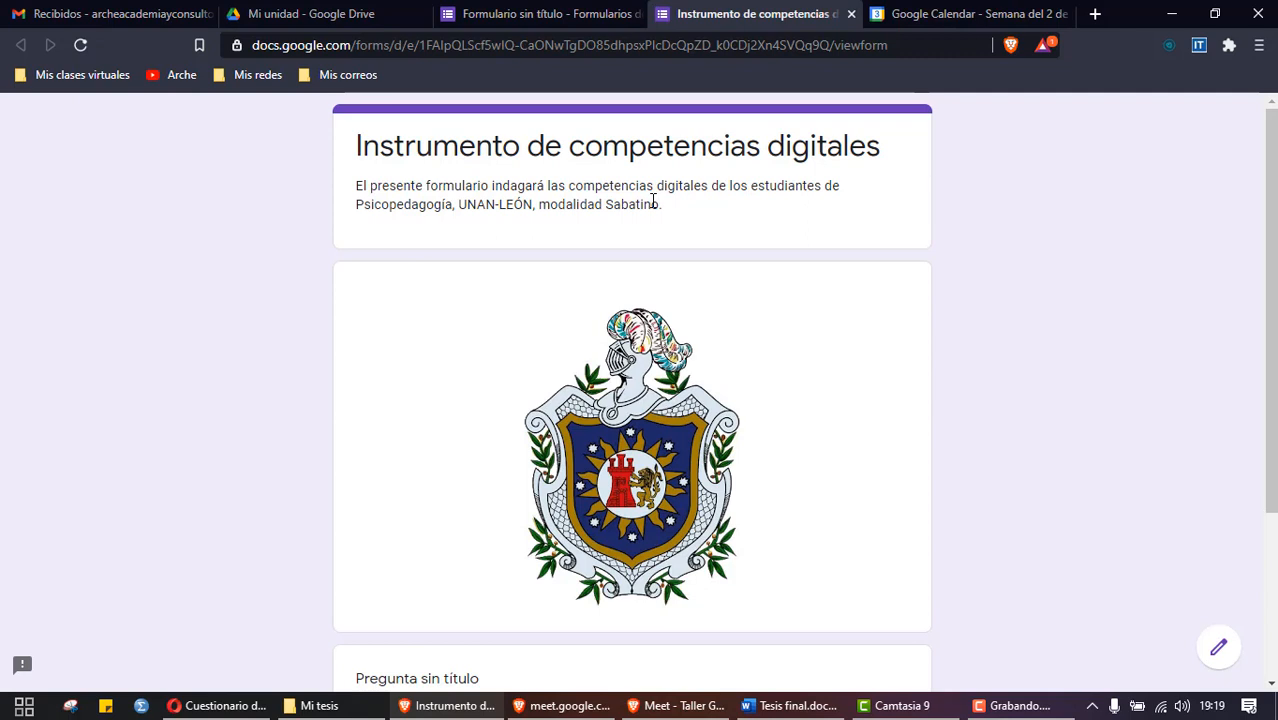
scroll(653, 201, down, 1)
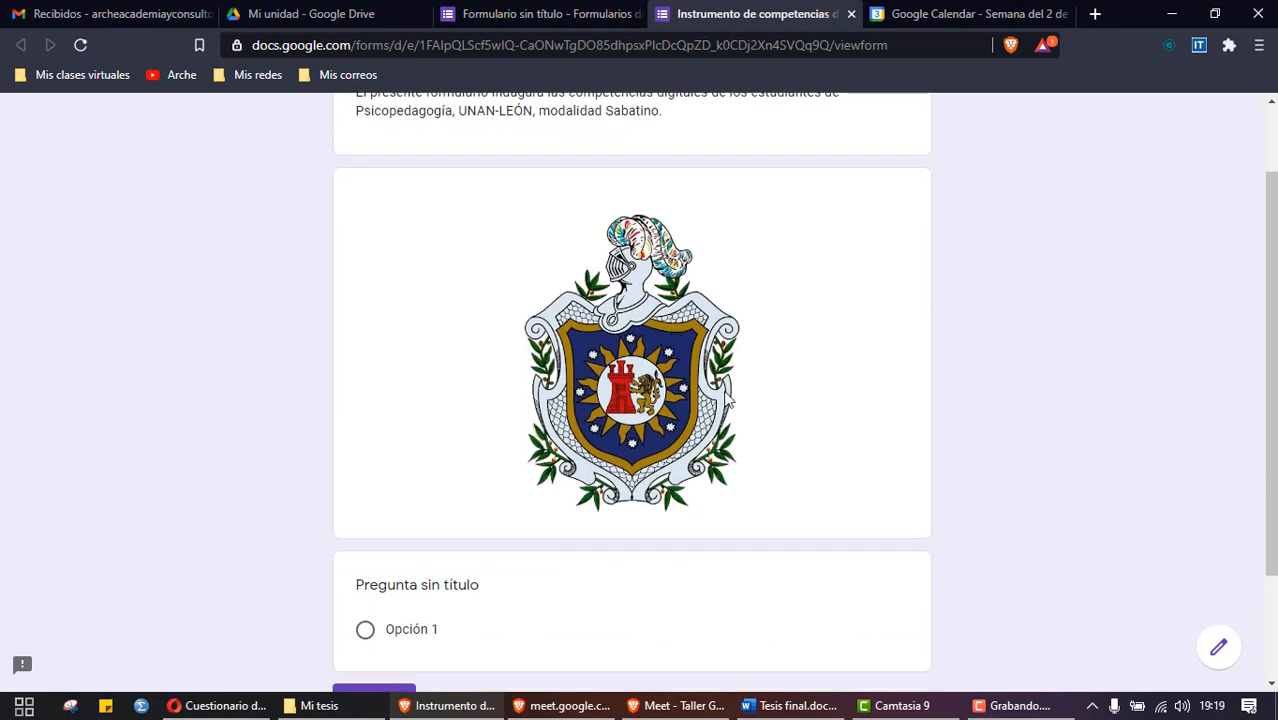
scroll(636, 434, down, 2)
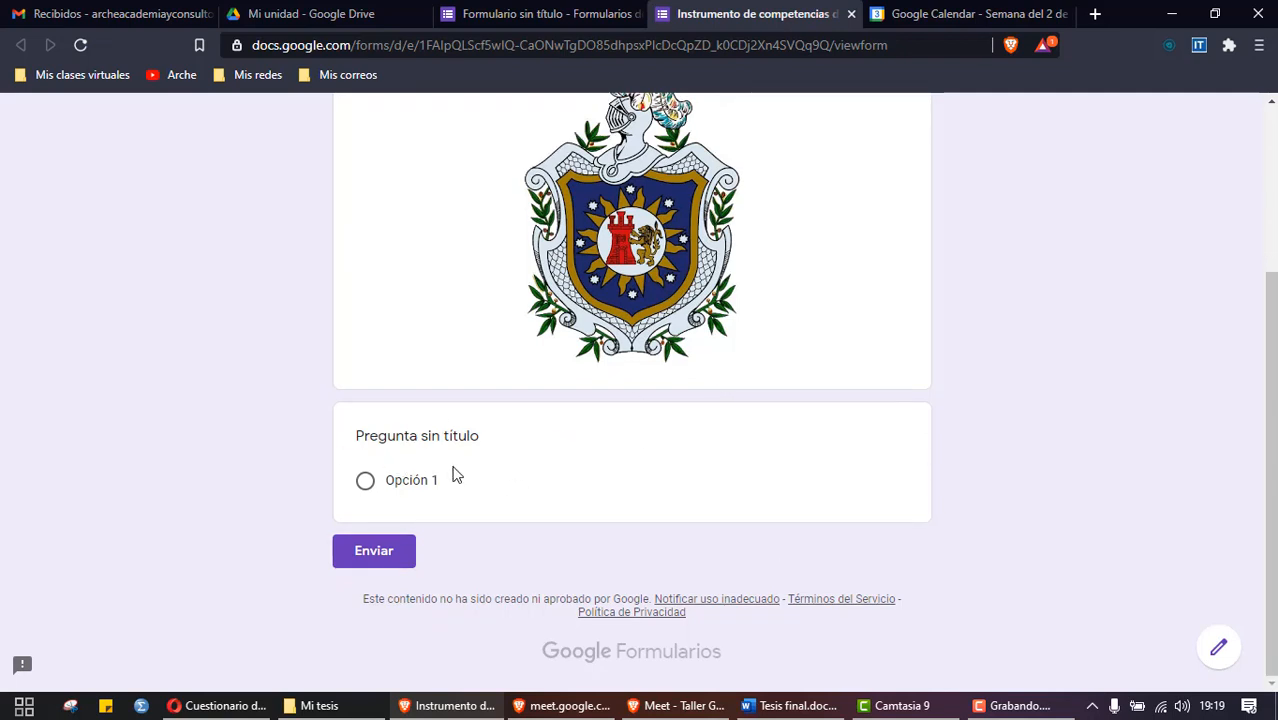
scroll(479, 419, up, 1)
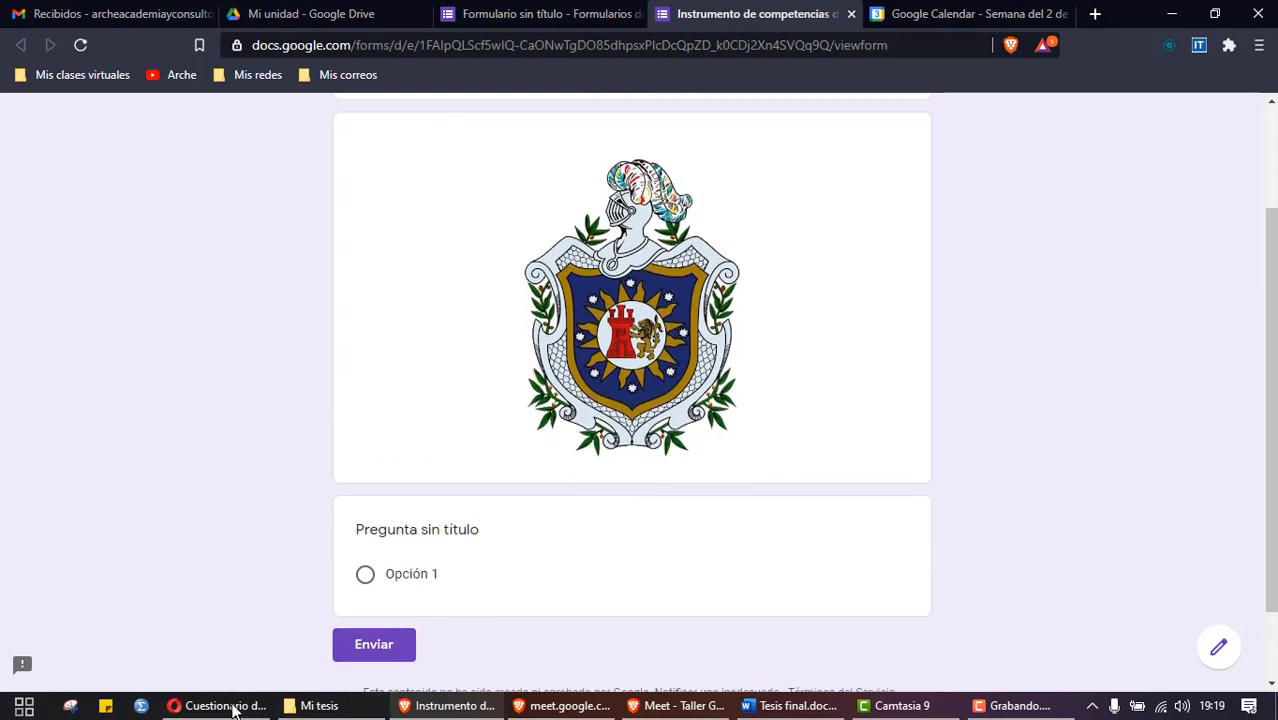
Step: Review the consent text and participation question of the example questionnaire in Opera, return to the other browser and close the form preview
mouse_move(231, 710)
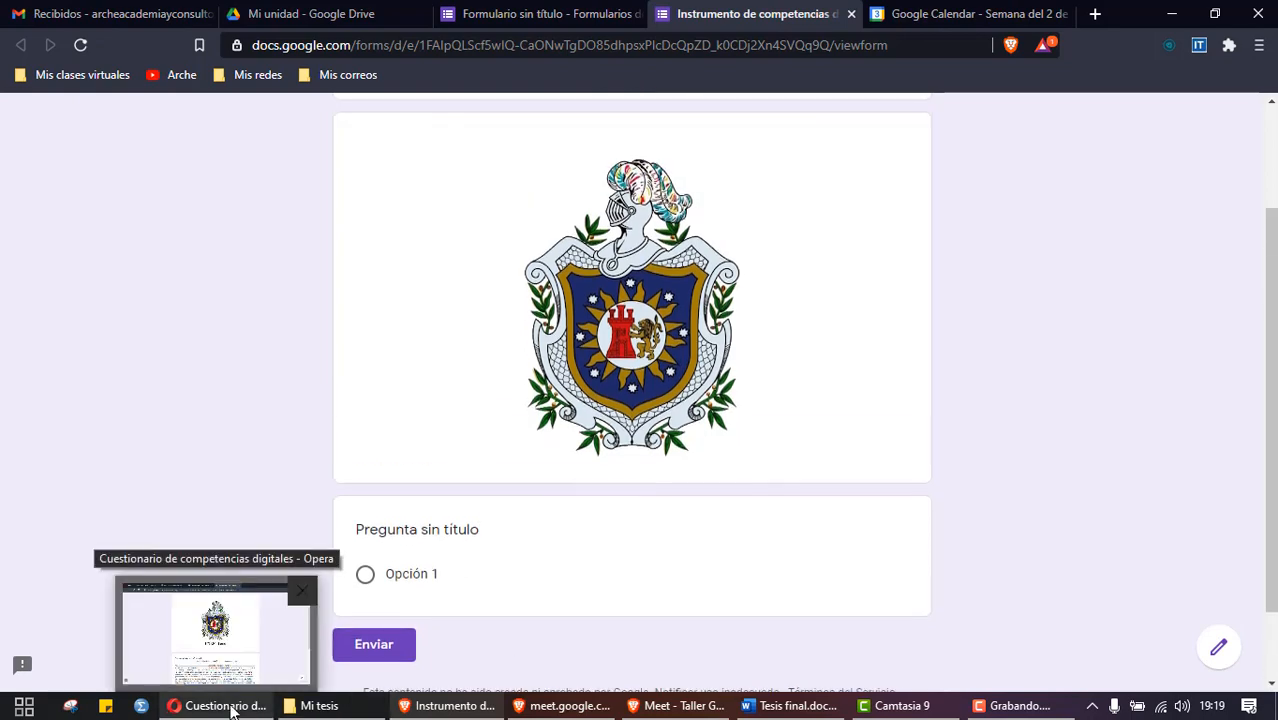
click(228, 707)
scroll(330, 505, down, 5)
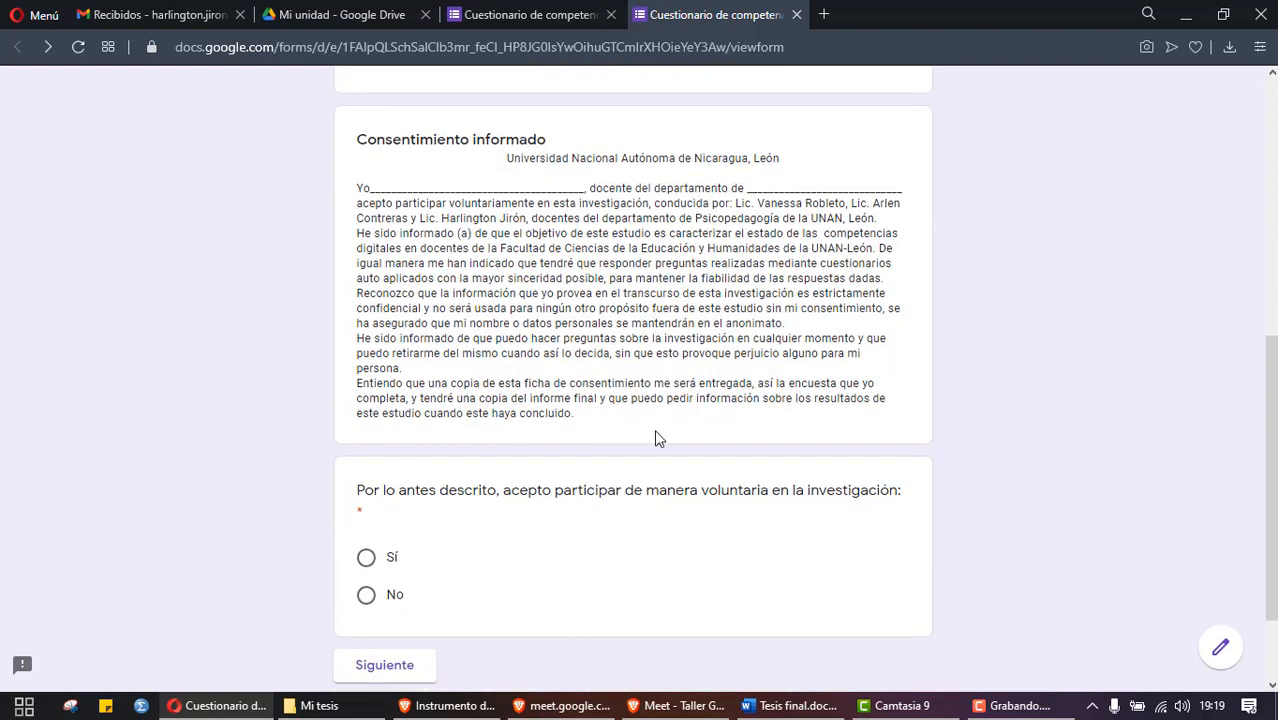
scroll(514, 467, up, 5)
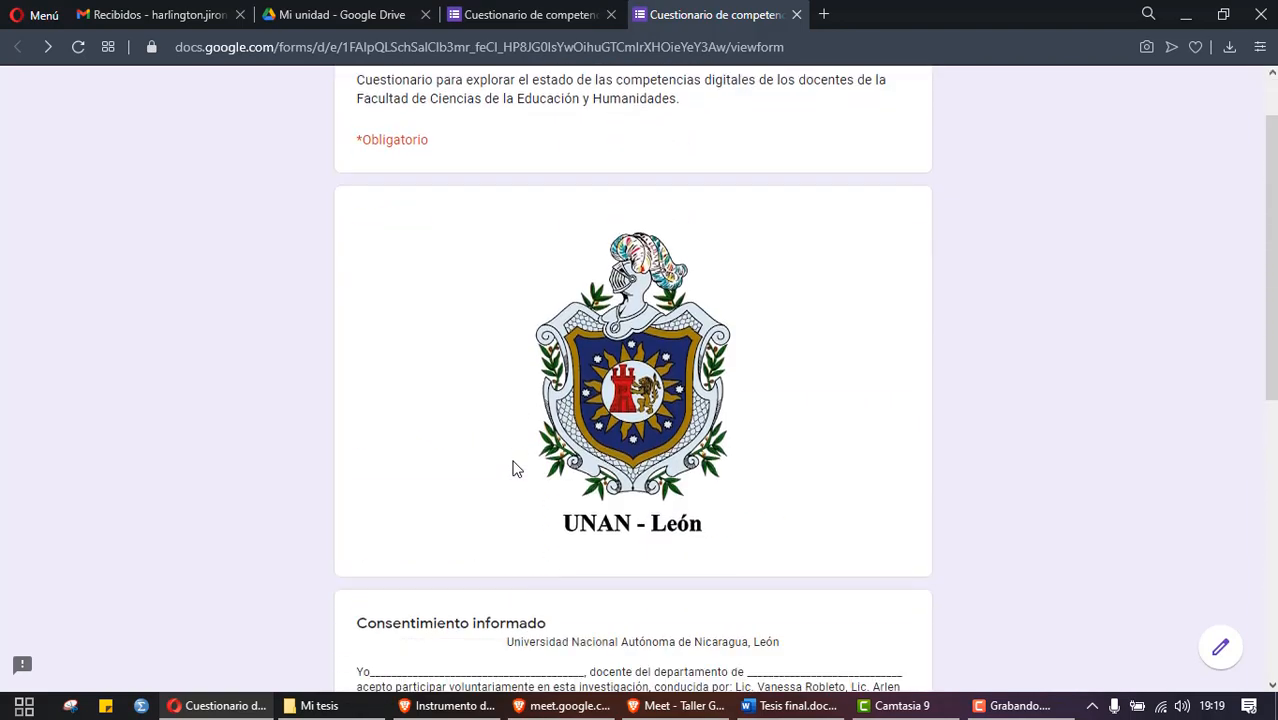
scroll(514, 467, down, 5)
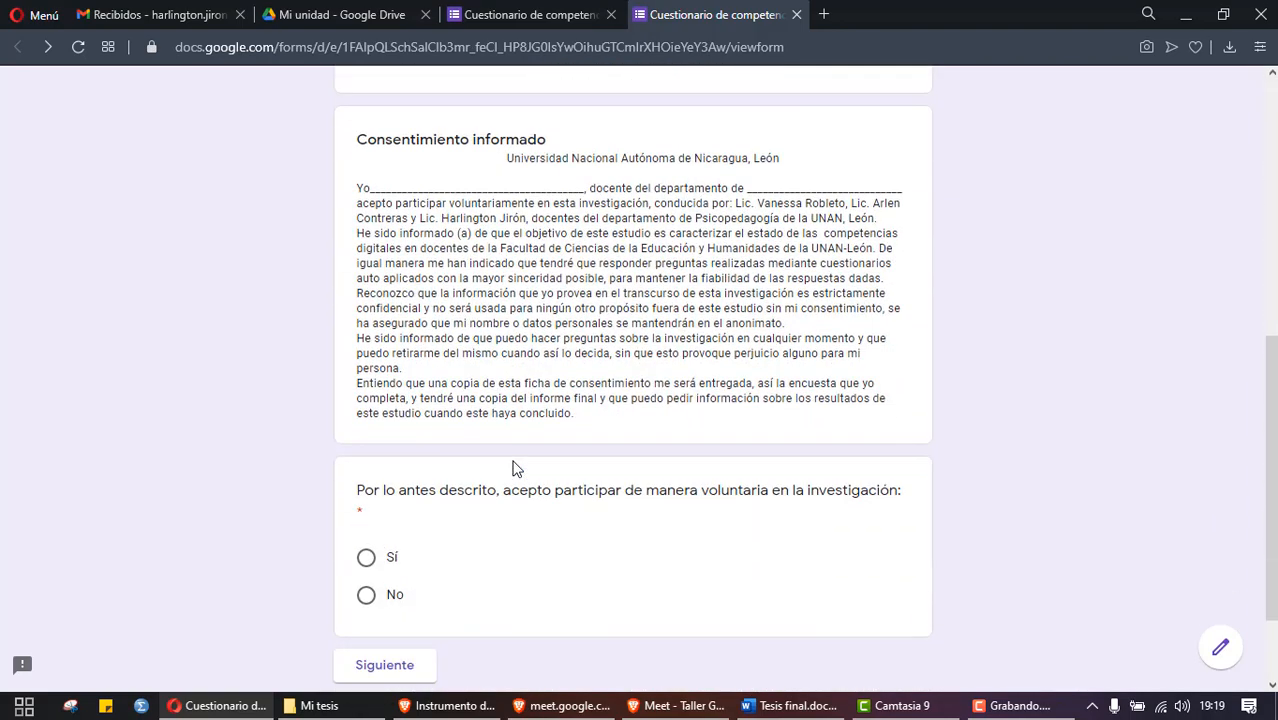
click(236, 703)
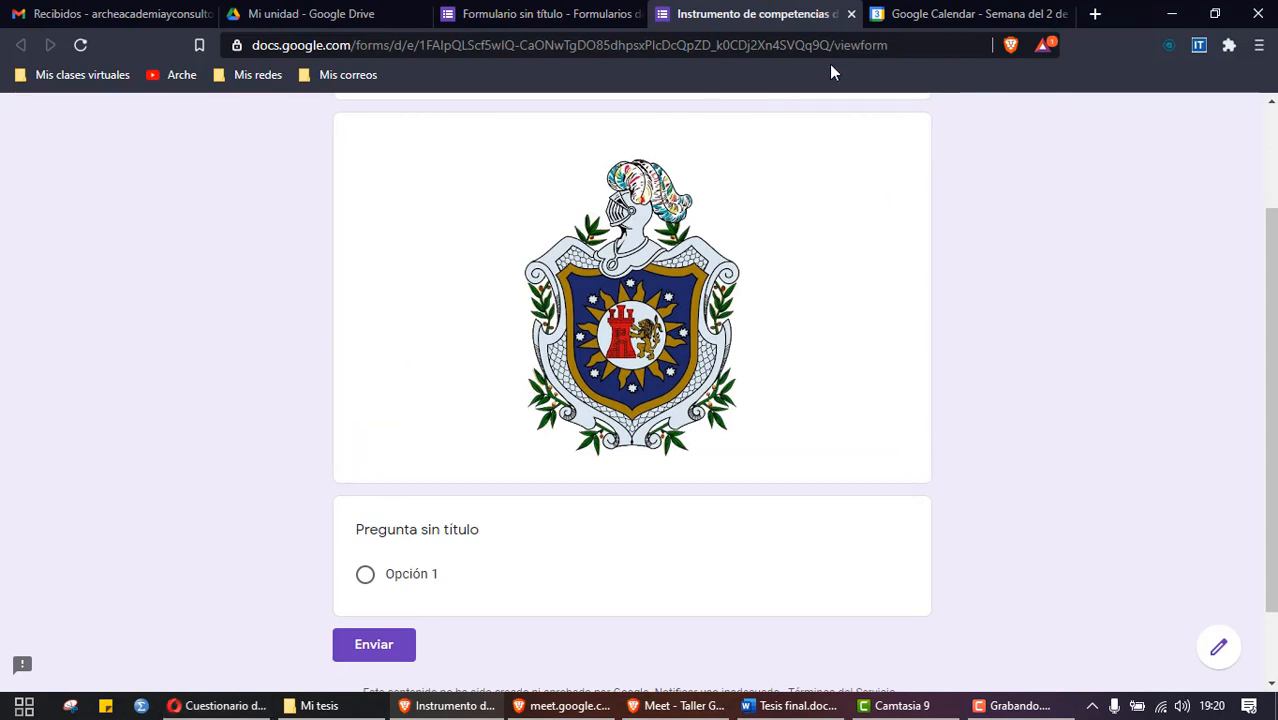
click(851, 14)
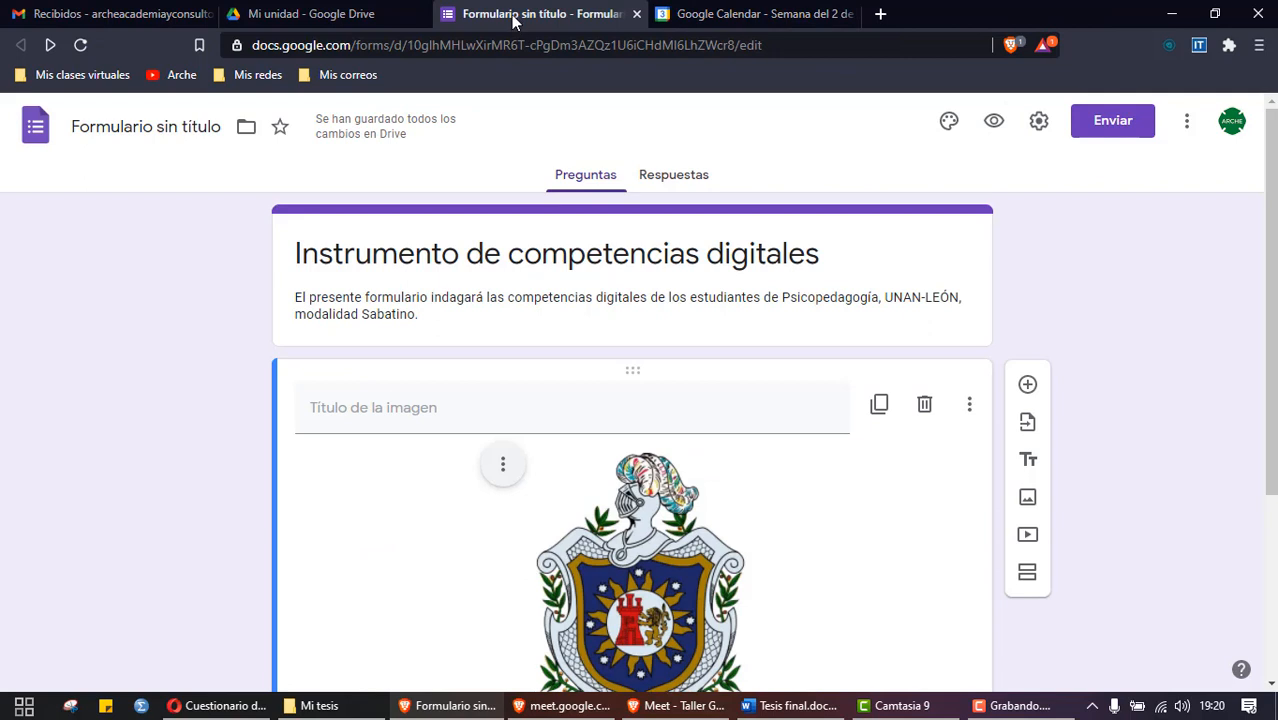
Step: Title the untitled question below the crest image "Consentimiento informado:"
scroll(250, 437, down, 3)
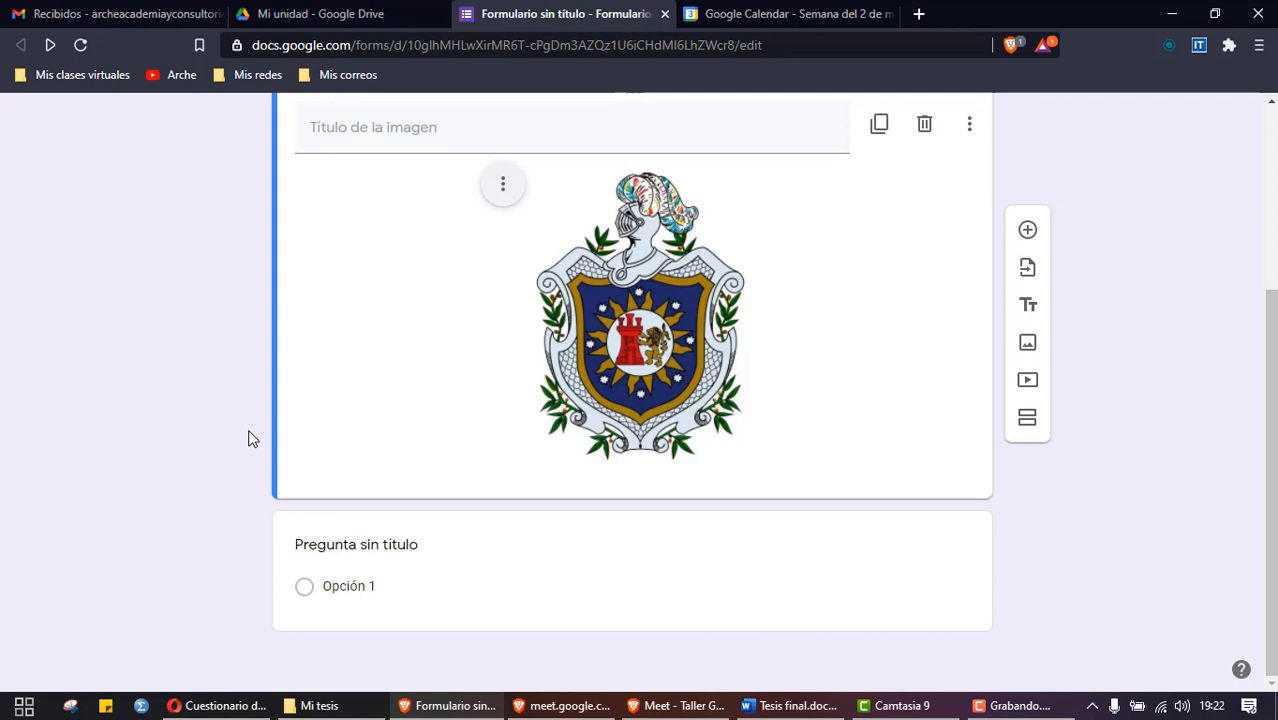
scroll(249, 438, up, 2)
scroll(249, 438, down, 2)
click(448, 538)
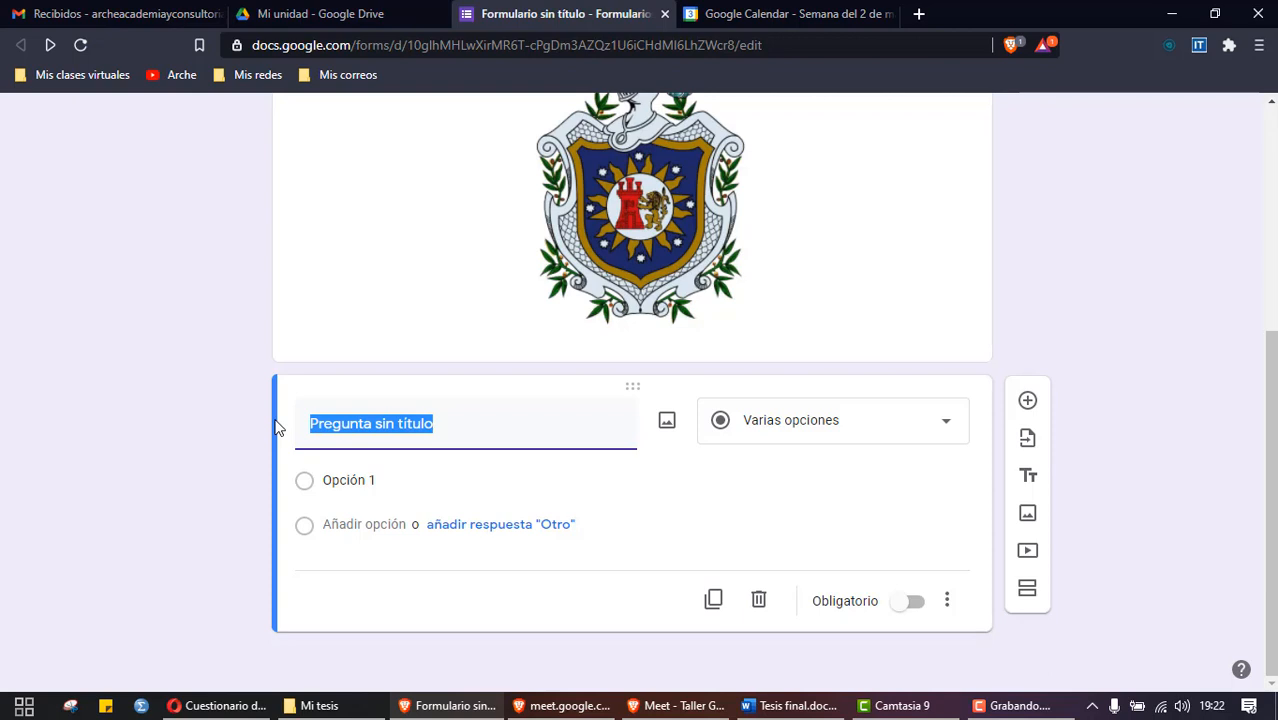
text(Consent)
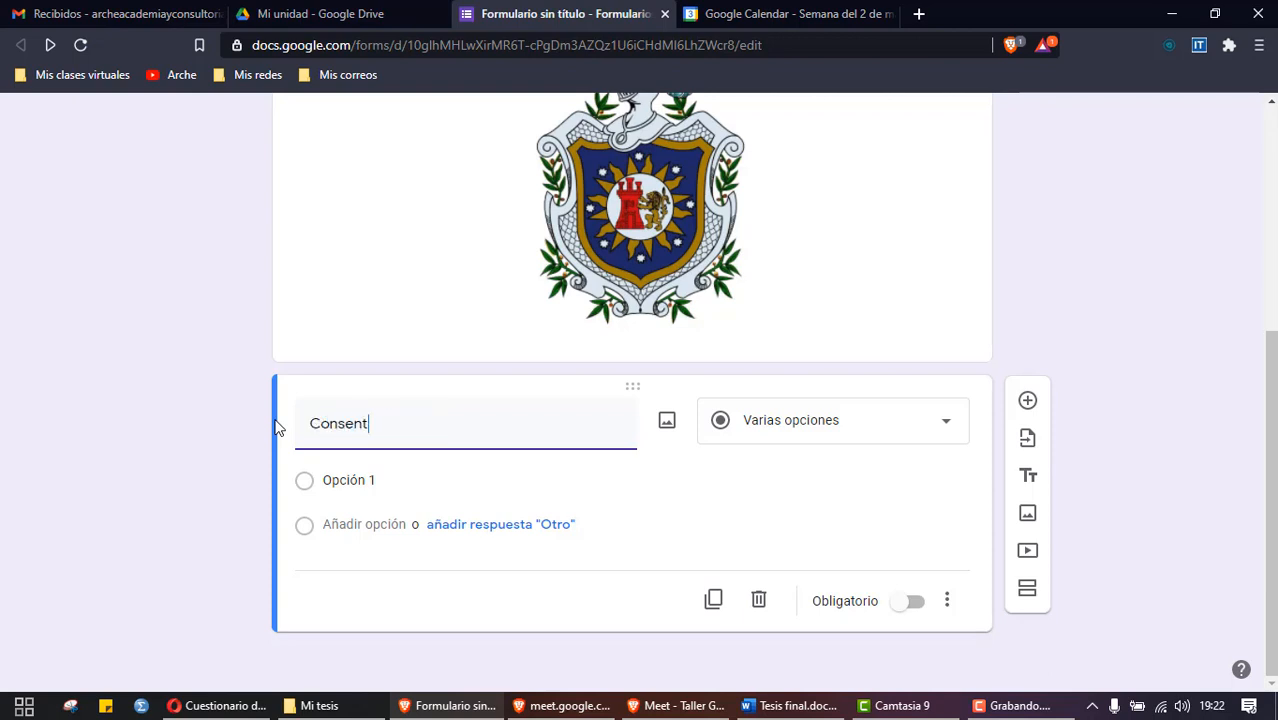
text(imiento i)
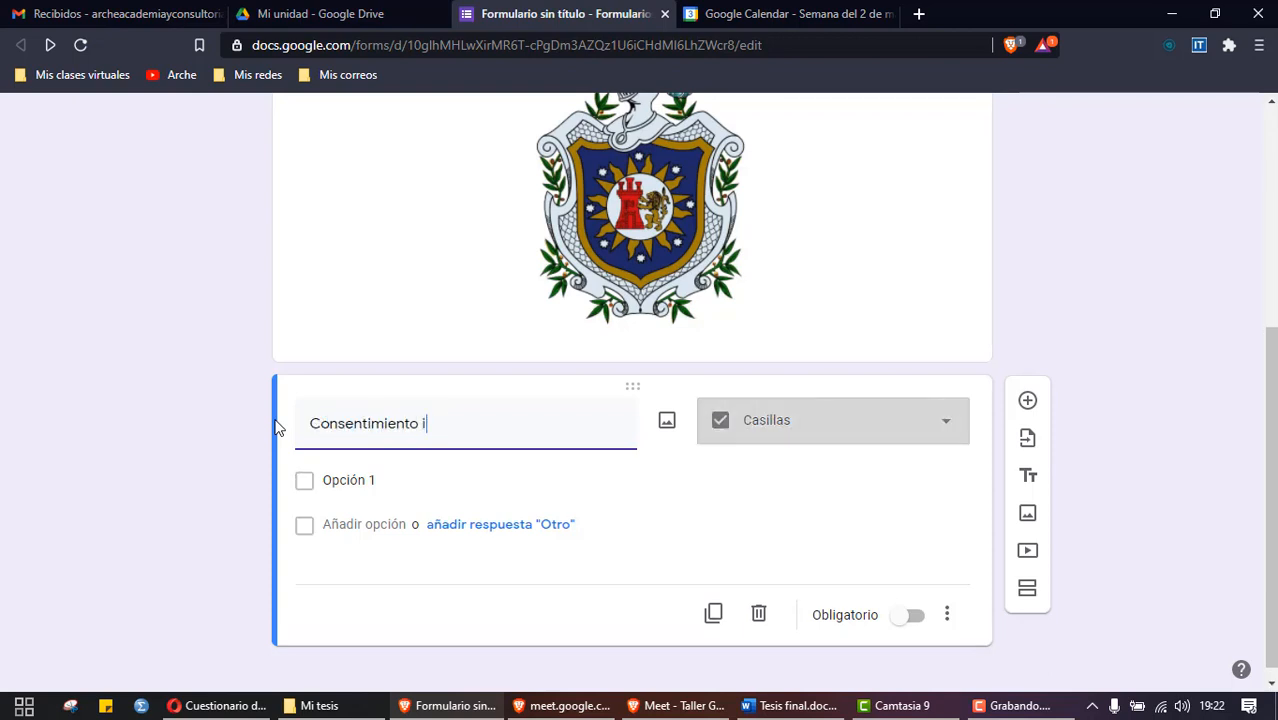
text(nformado:)
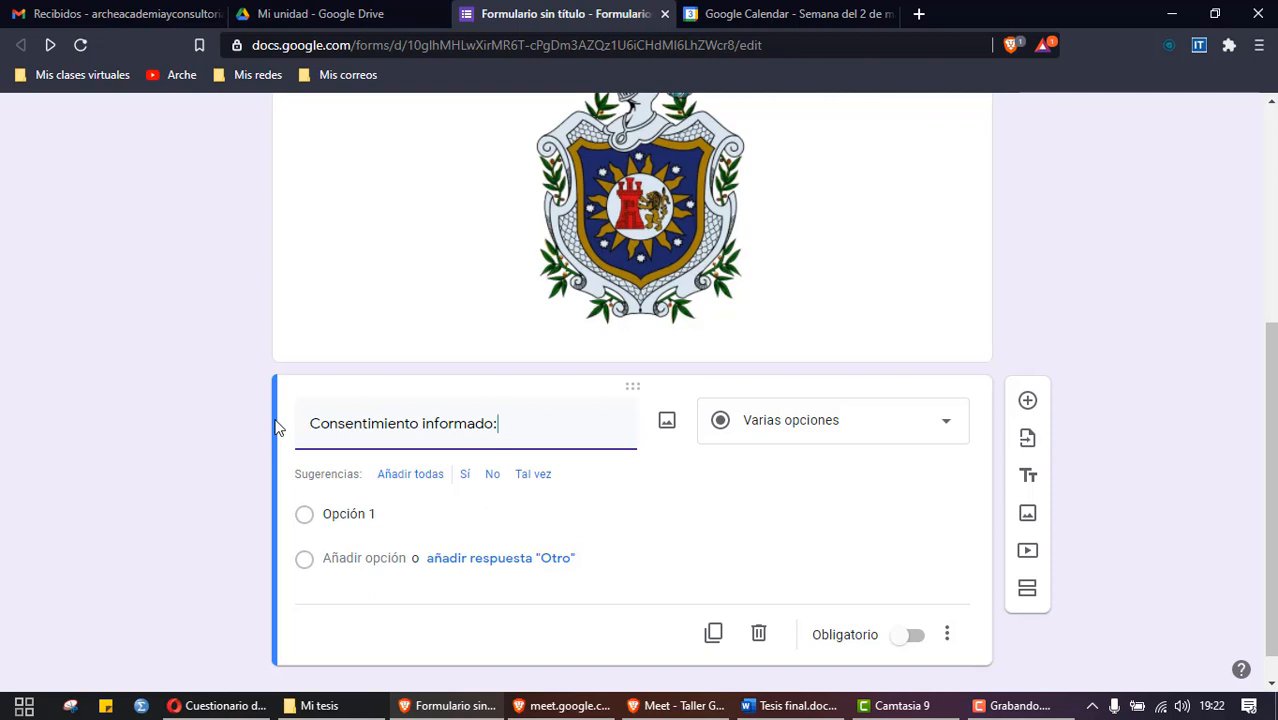
Step: Set the "Consentimiento informado:" question to the type Varias opciones and give it the answer options "Si" and "No"
scroll(278, 427, down, 1)
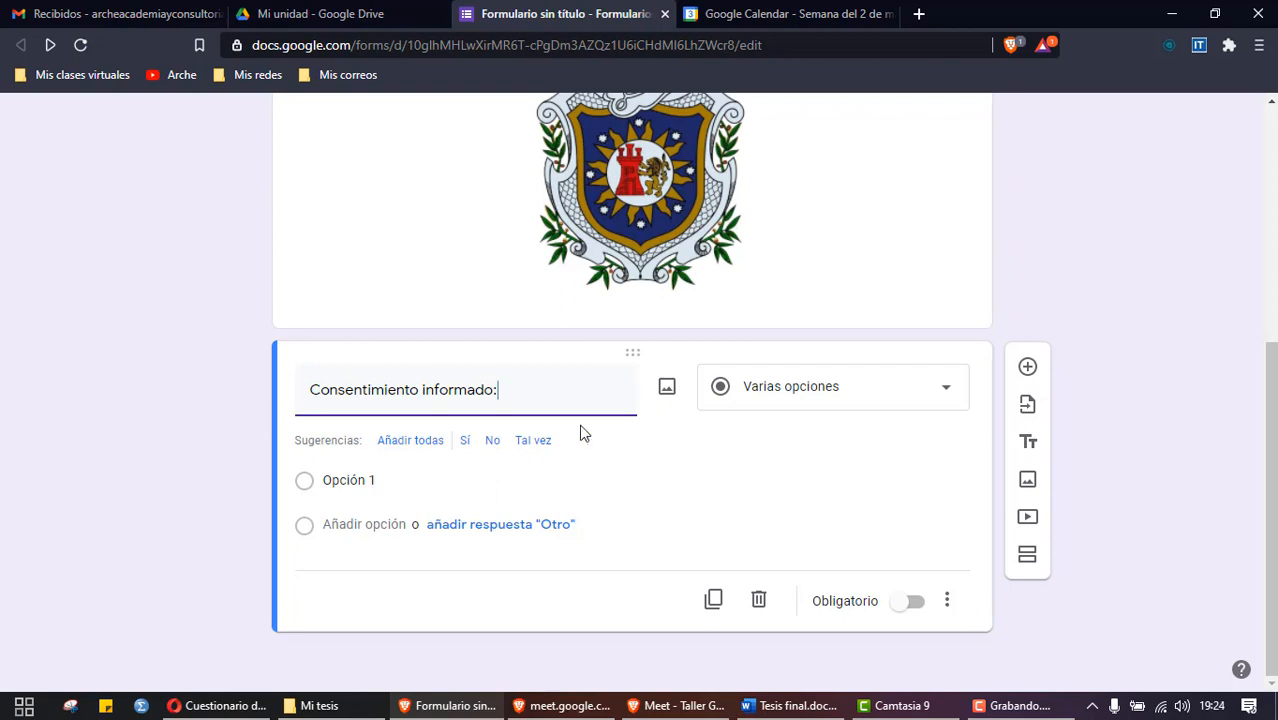
click(851, 390)
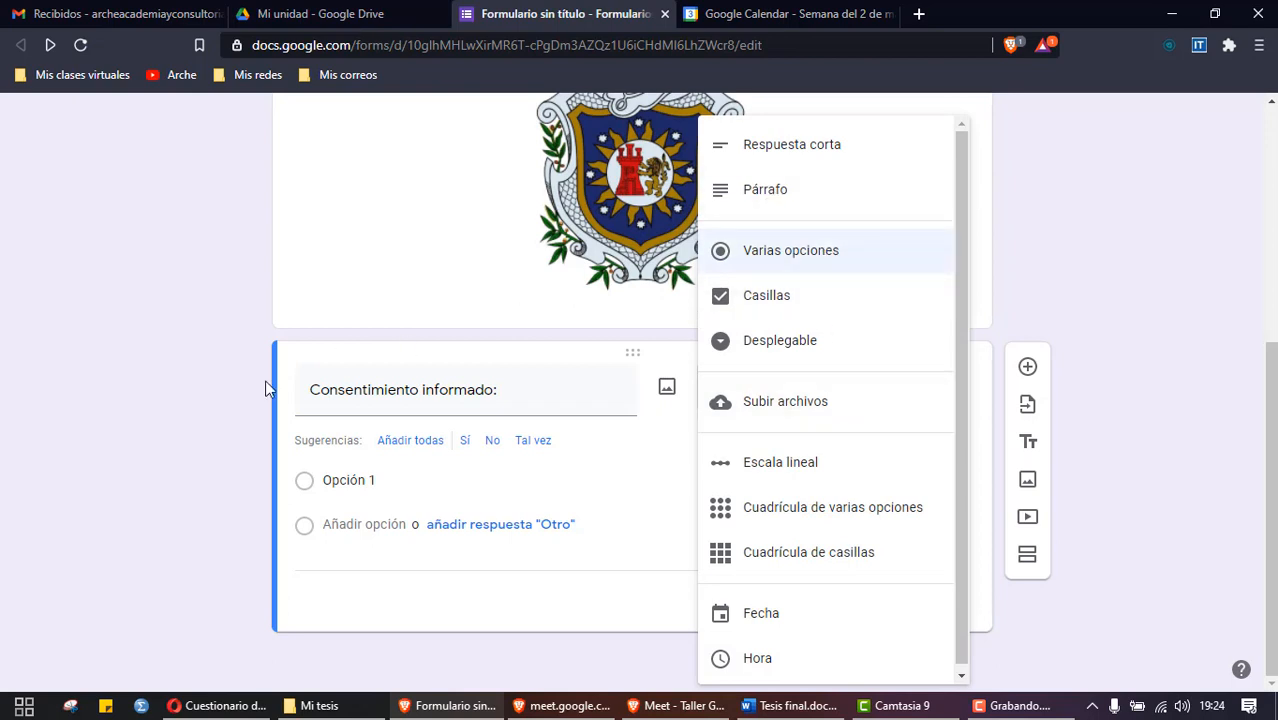
click(165, 416)
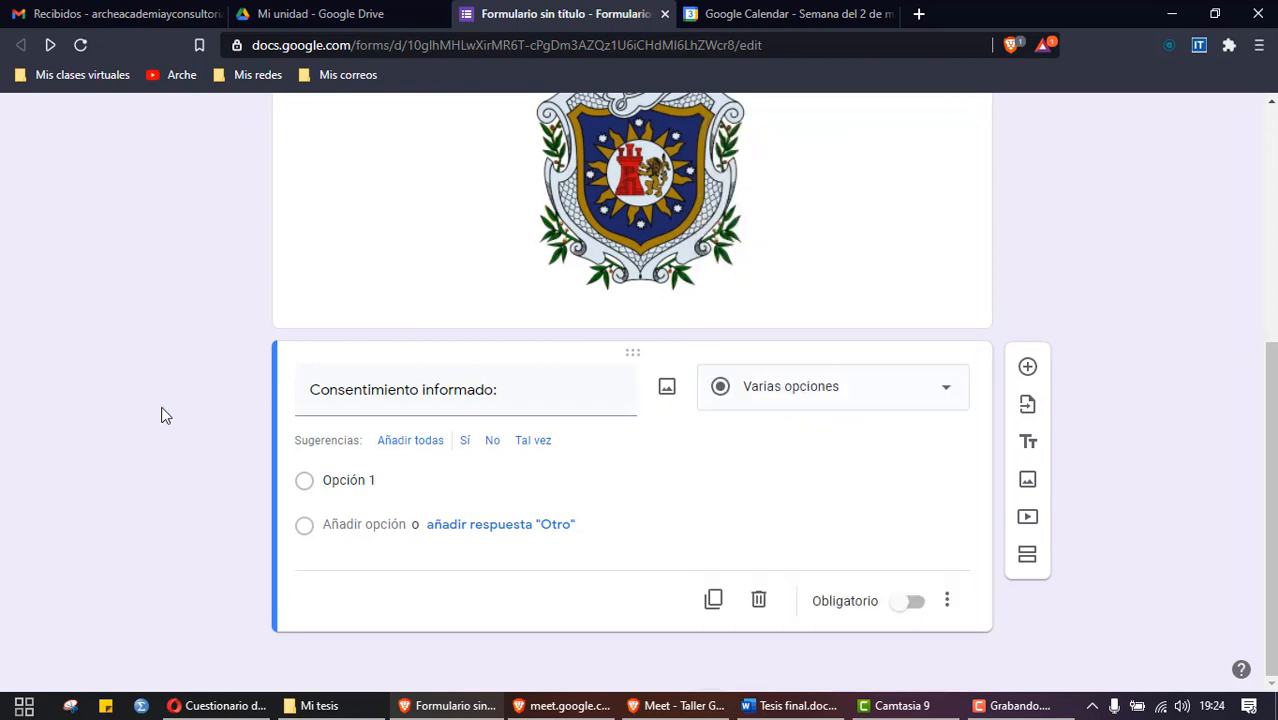
click(816, 392)
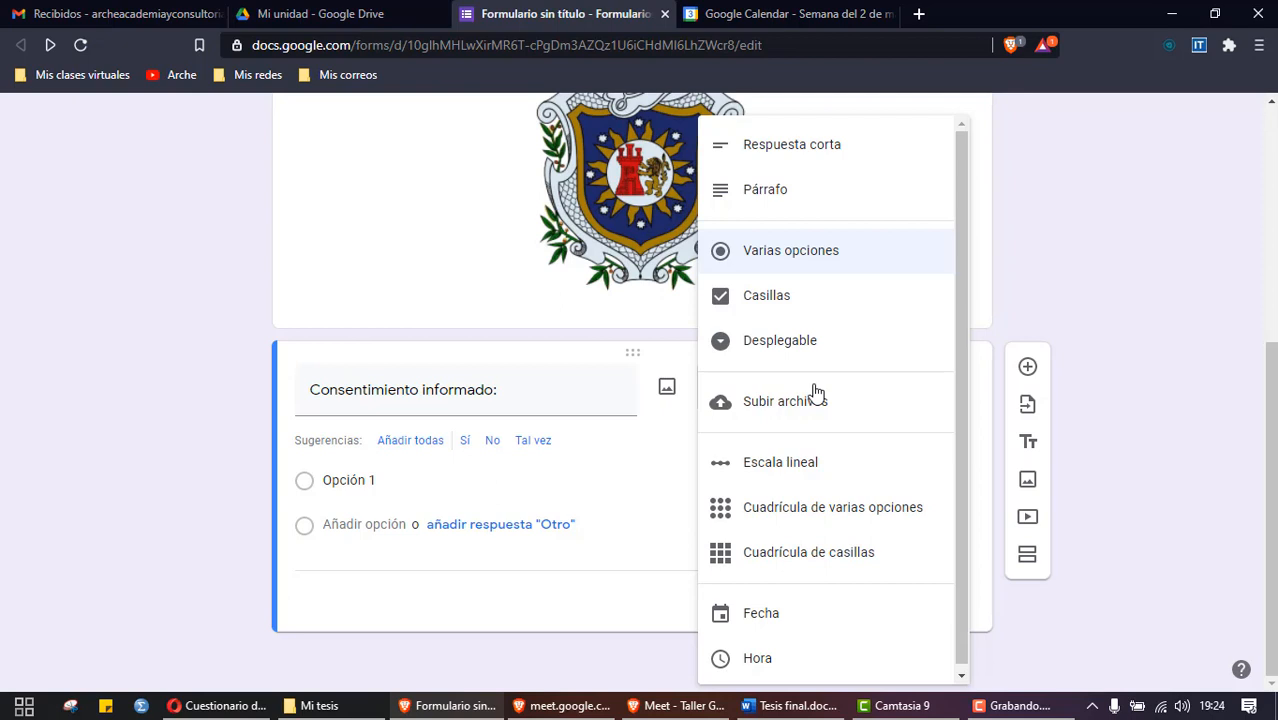
click(783, 255)
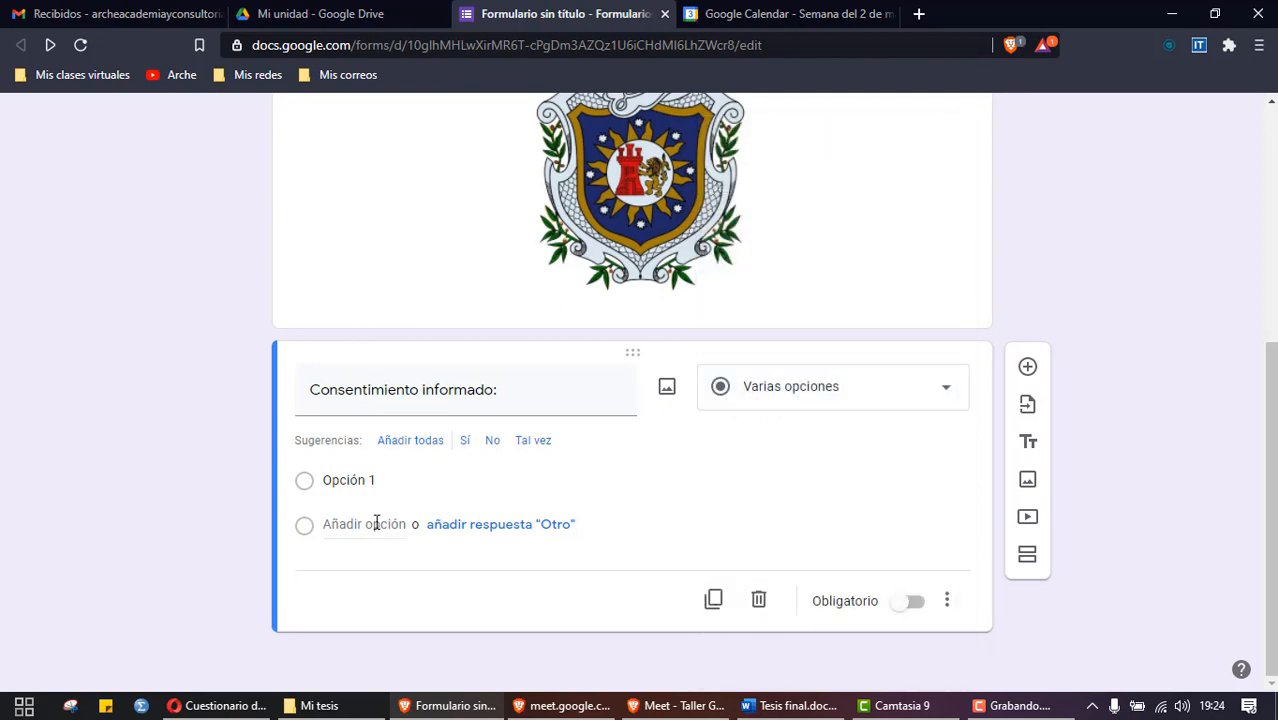
click(352, 479)
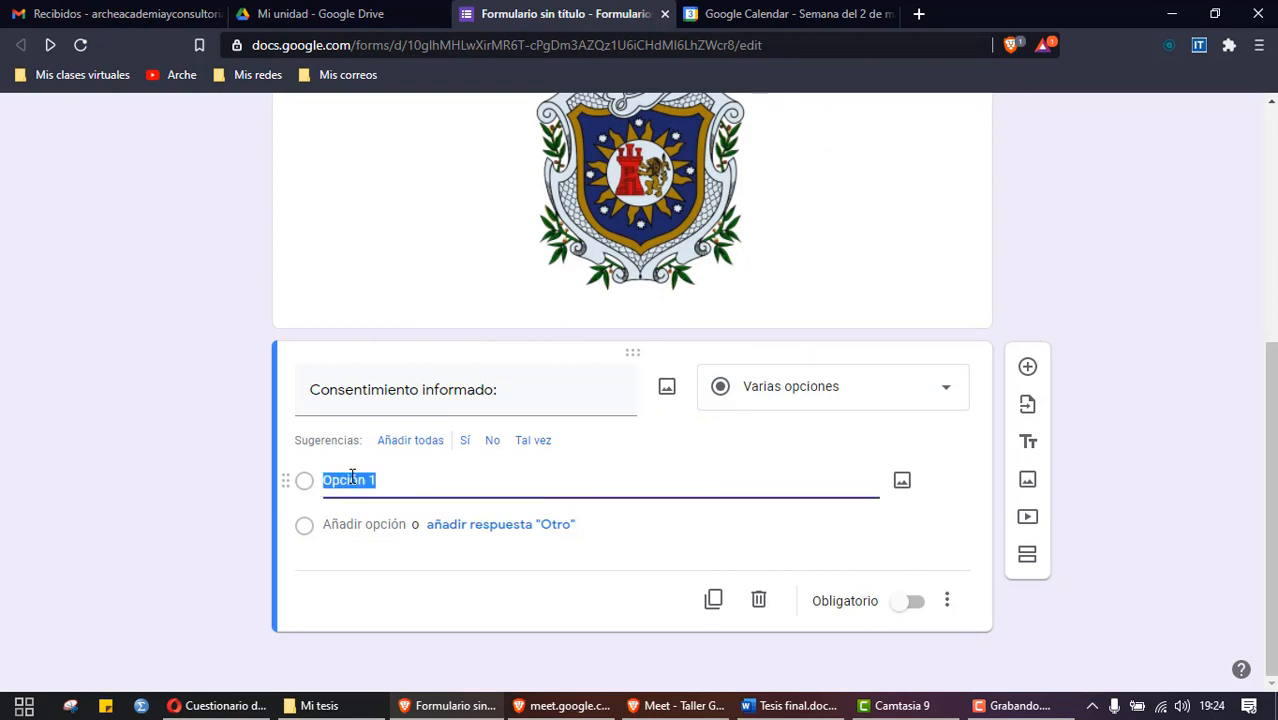
text(Si)
click(371, 524)
text(No)
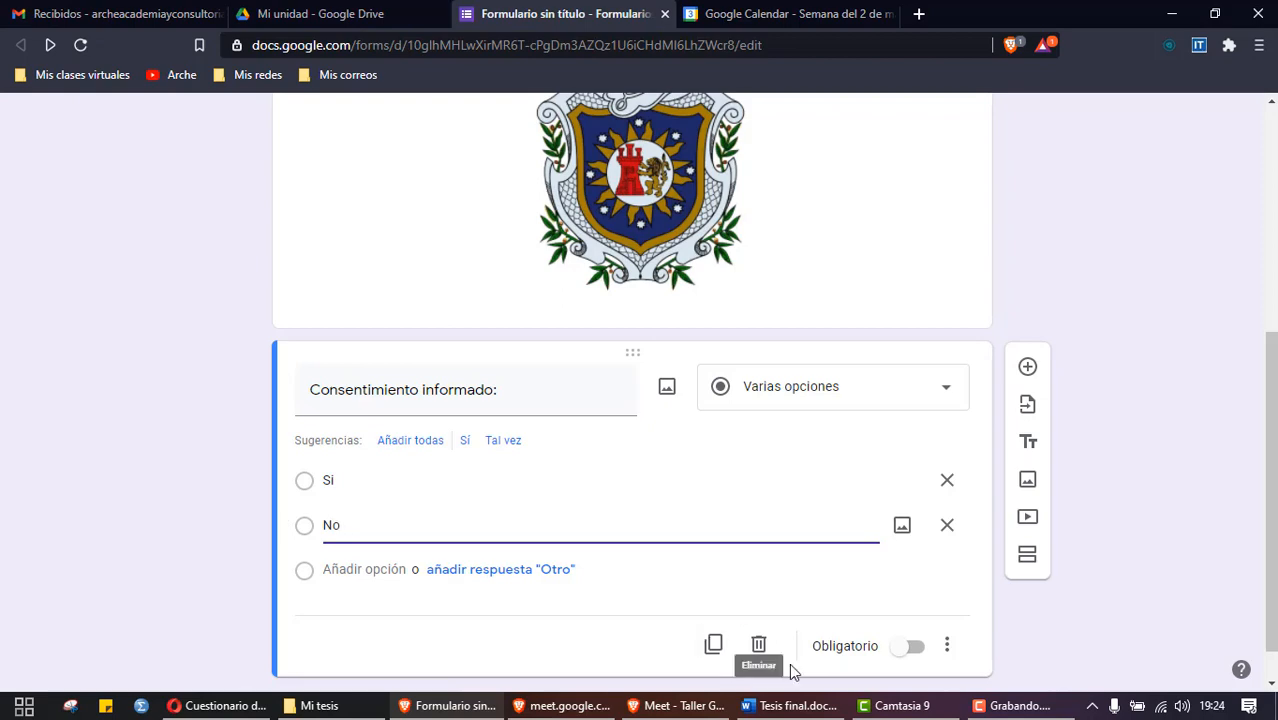
Step: Switch to Tesis final.docx in Word and copy the Anexo 1 informed consent text from "Yo" through "haya concluido"
click(790, 705)
scroll(687, 432, down, 6)
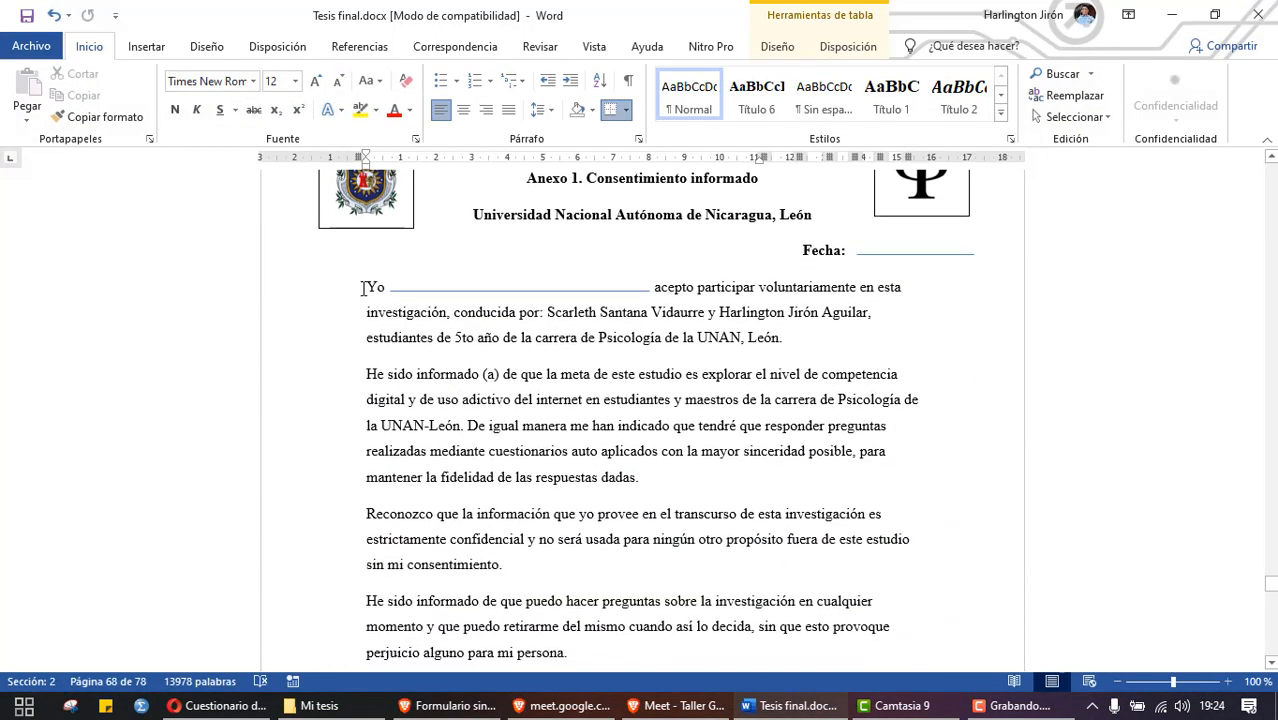
drag(364, 287, 868, 287)
key(ctrl+c)
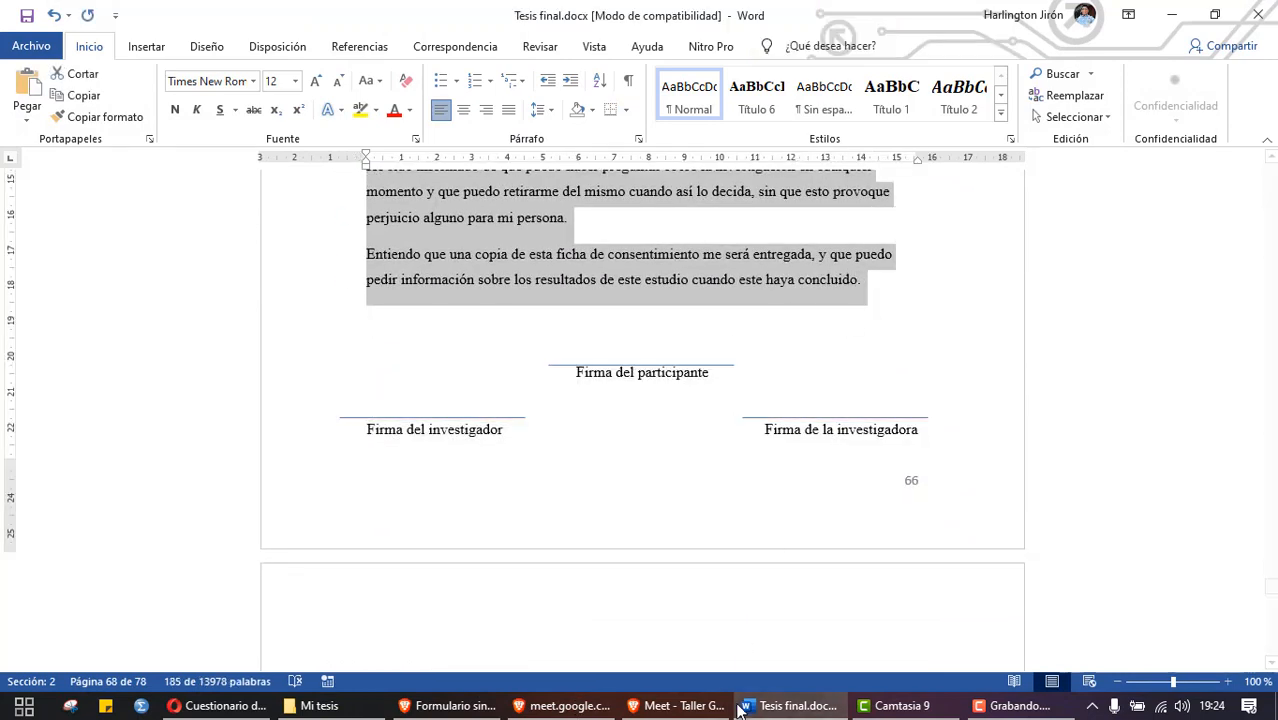
Step: Return to the form, add a title and description block below the crest image and paste the copied consent text as its description
click(450, 705)
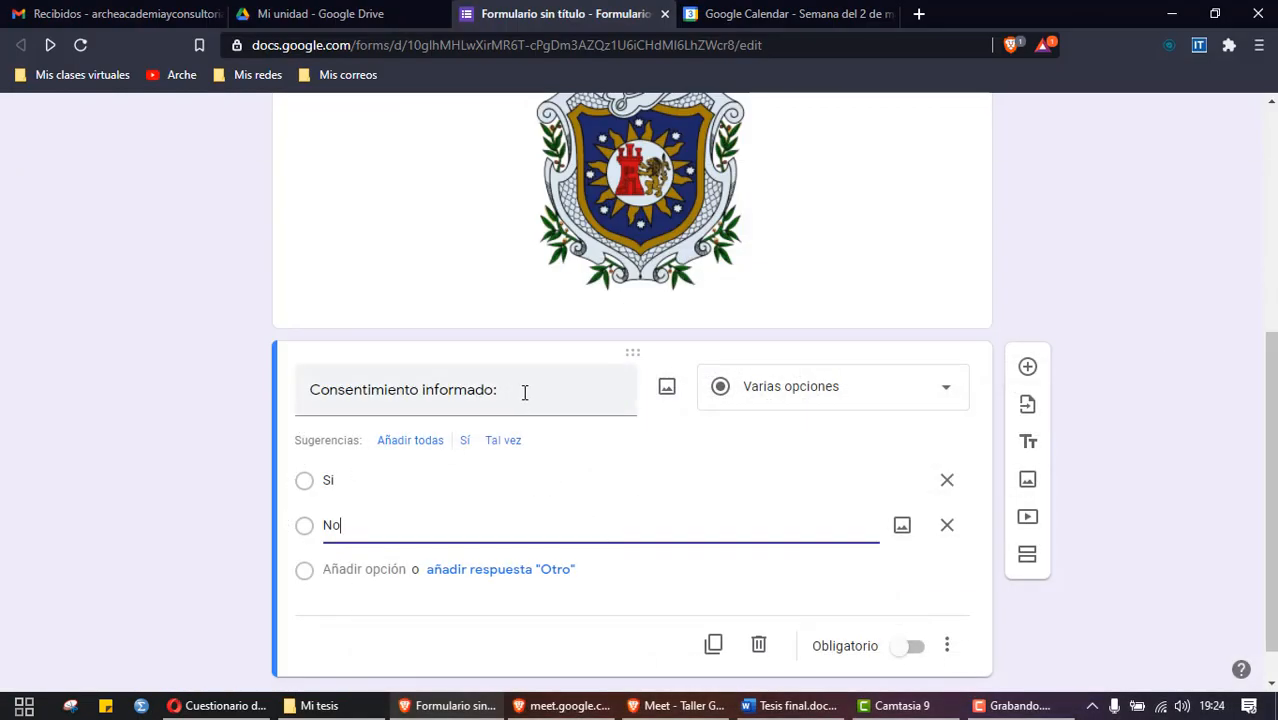
scroll(658, 424, down, 1)
click(768, 358)
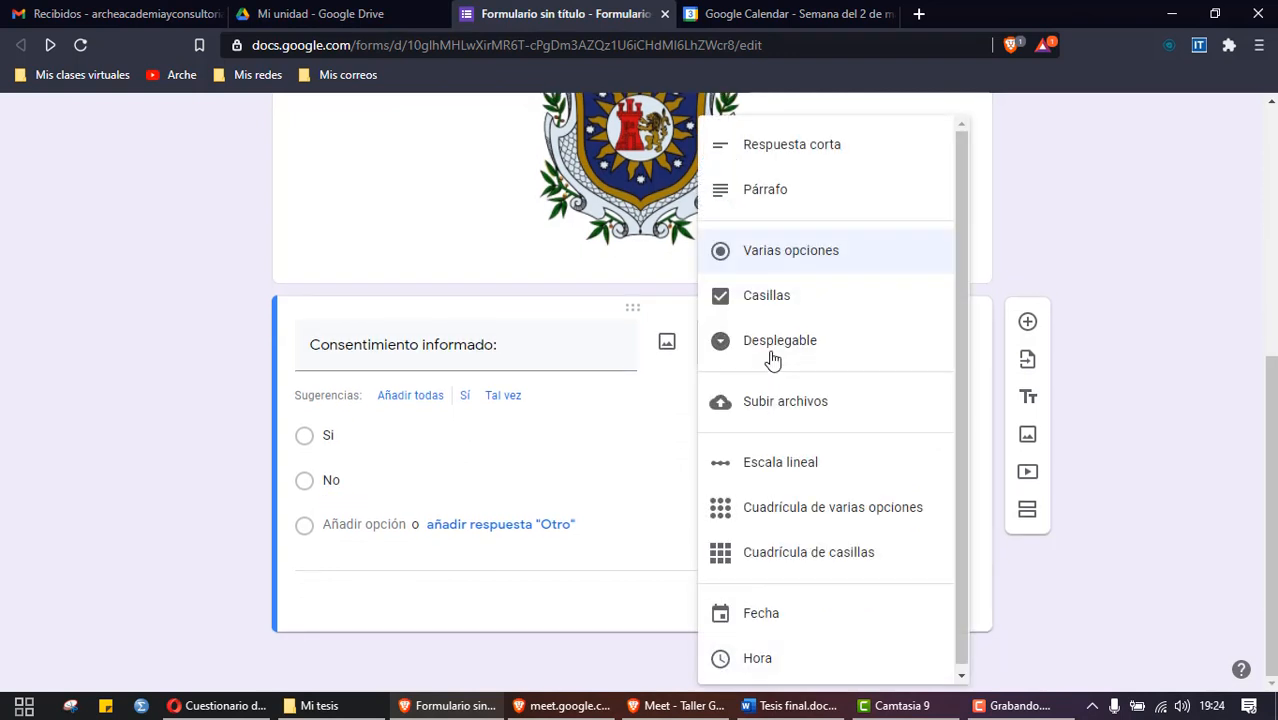
click(1097, 466)
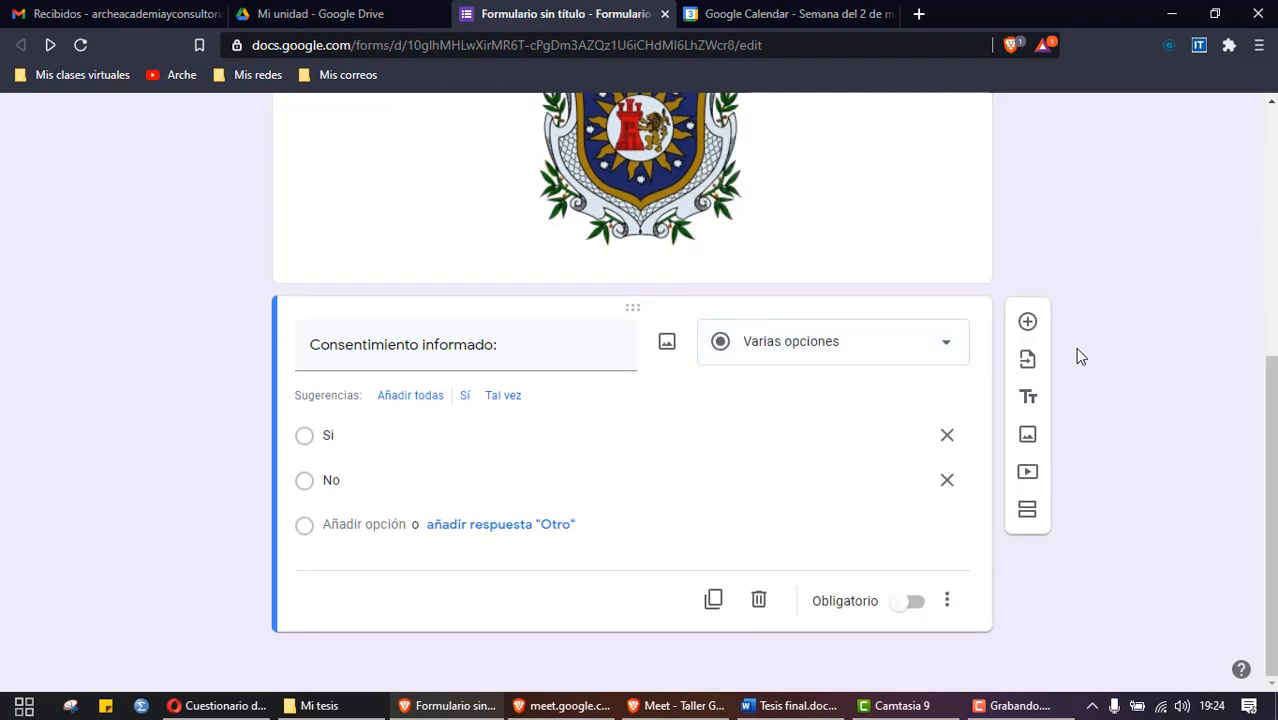
click(937, 259)
scroll(950, 280, down, 2)
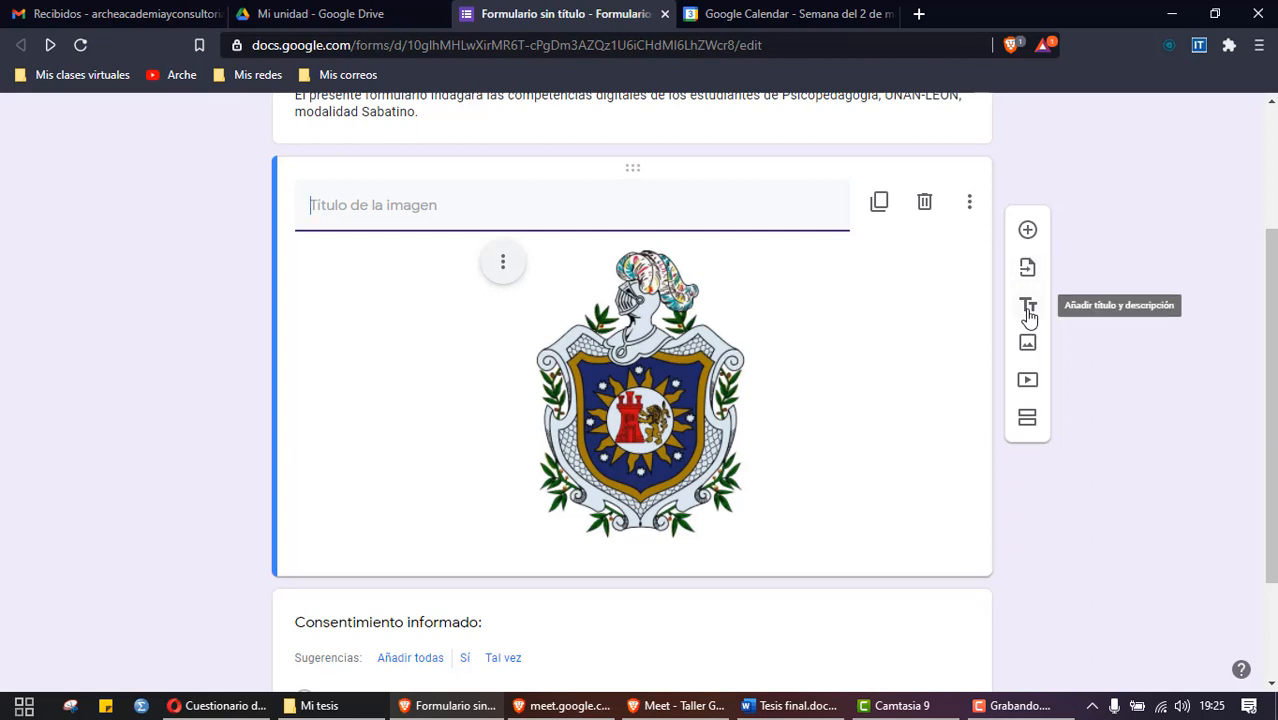
click(1028, 312)
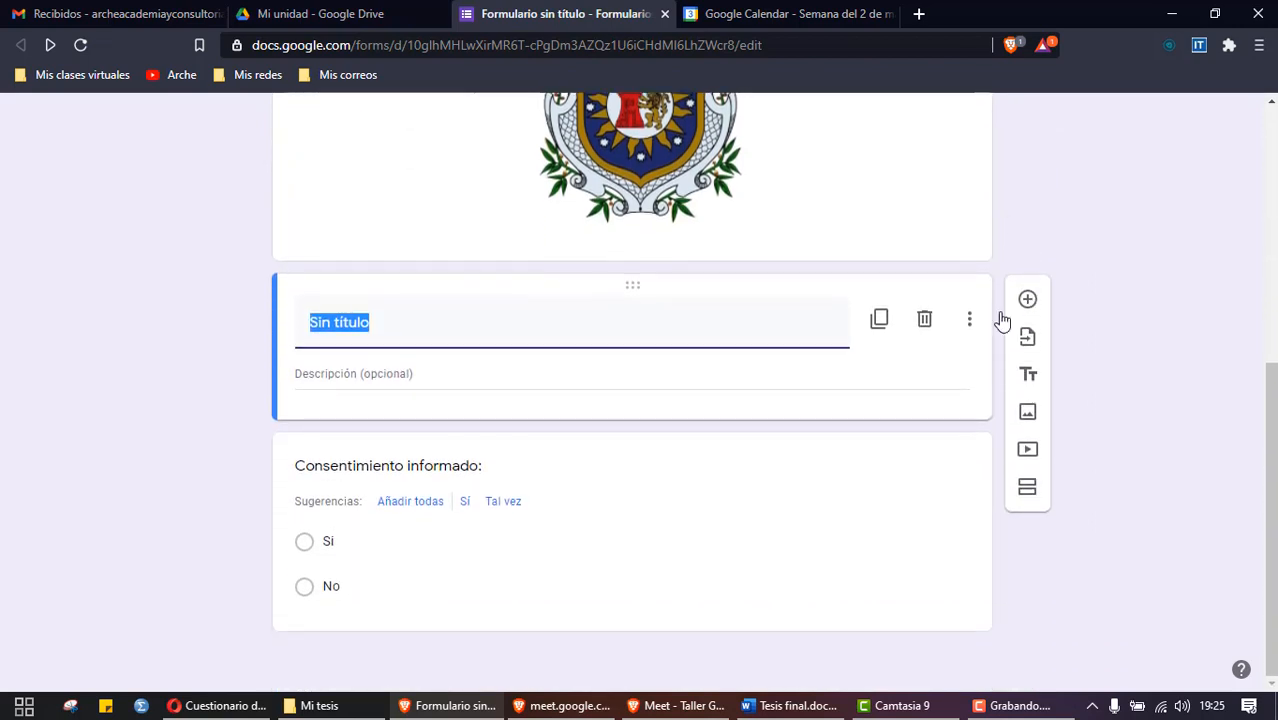
click(439, 374)
key(ctrl+v)
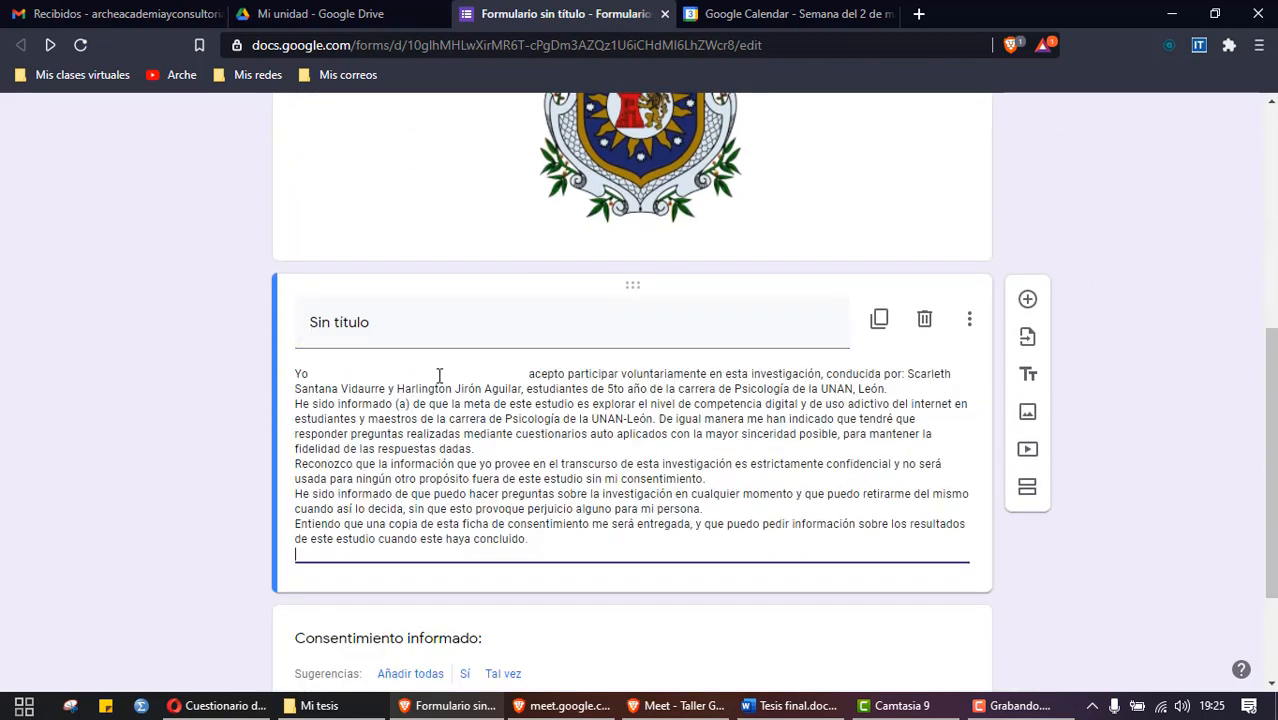
Step: Select the blank gap between "Yo" and "acepto participar" in the pasted consent description
click(529, 373)
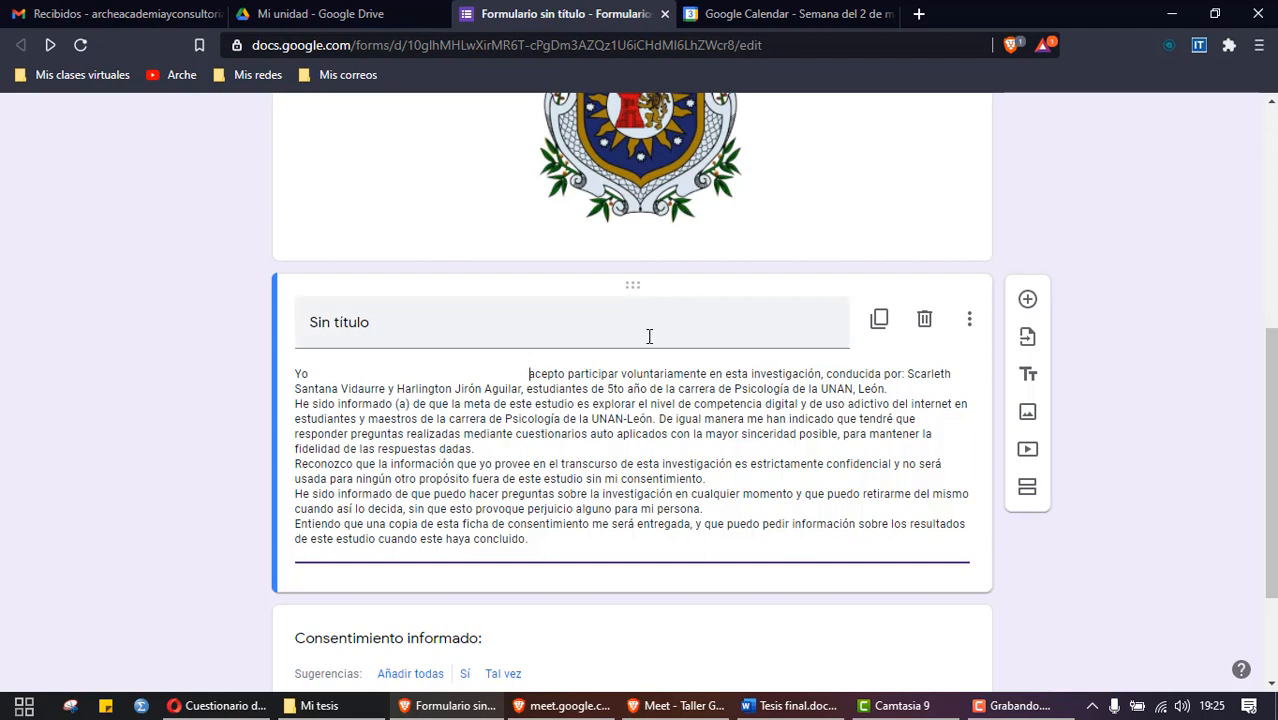
key(shift+Left)
key(shift+Left)
key(shift+Left)
key(shift+Left)
key(shift+Left)
key(shift+Left)
key(shift+Left)
key(shift+Left)
key(shift+Left)
key(shift+Left)
key(shift+Left)
key(shift+Left)
key(shift+Left)
key(shift+Left)
key(shift+Left)
key(shift+Left)
key(shift+Left)
key(shift+Left)
key(shift+Left)
key(shift+Left)
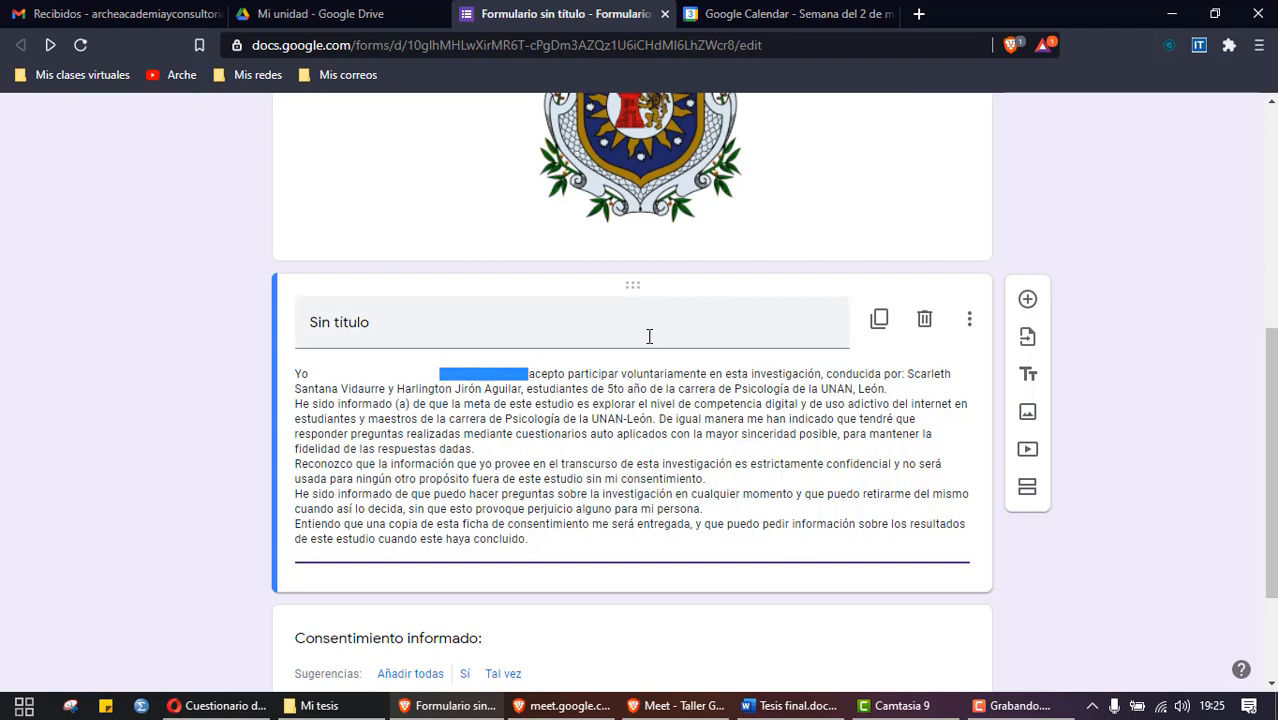
key(shift+Left)
key(shift+Left)
key(shift+Left)
key(shift+Left)
key(shift+Left)
key(shift+Left)
key(shift+Left)
key(shift+Left)
key(shift+Left)
key(shift+Left)
key(shift+Left)
key(shift+Left)
key(shift+Left)
key(shift+Left)
key(shift+Left)
key(shift+Left)
key(shift+Left)
key(Left)
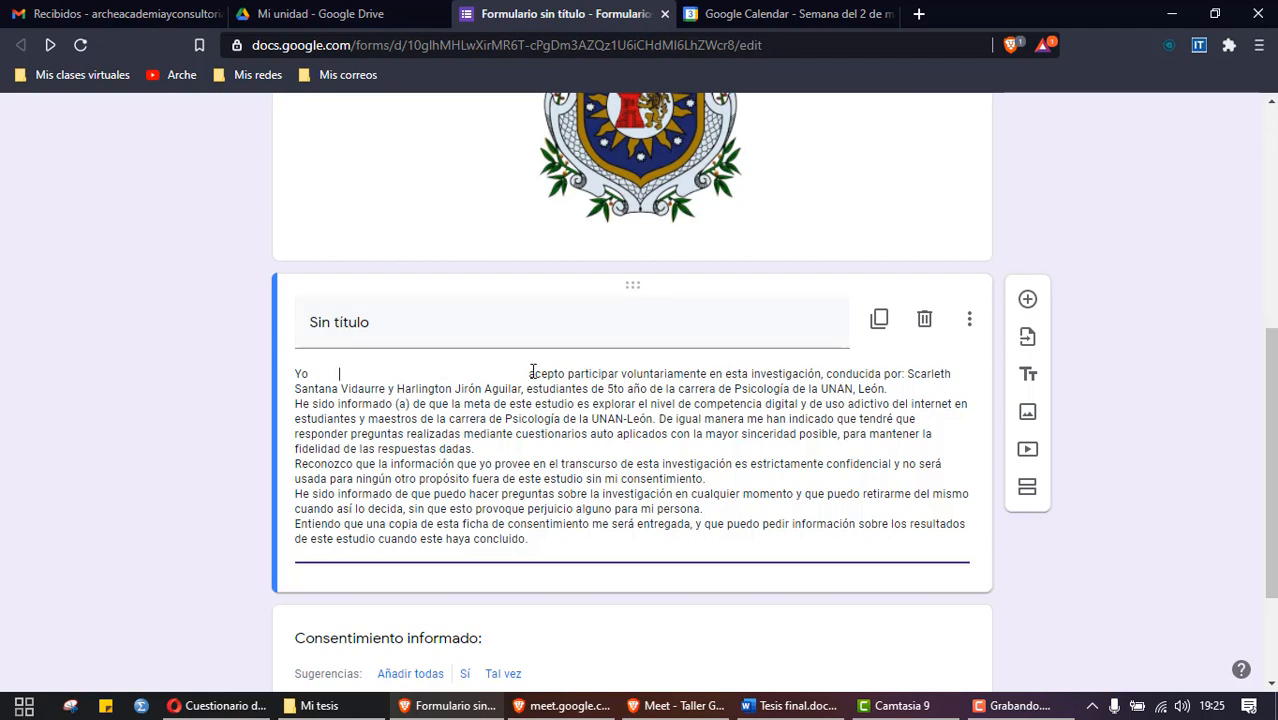
drag(530, 373, 313, 378)
scroll(313, 378, down, 1)
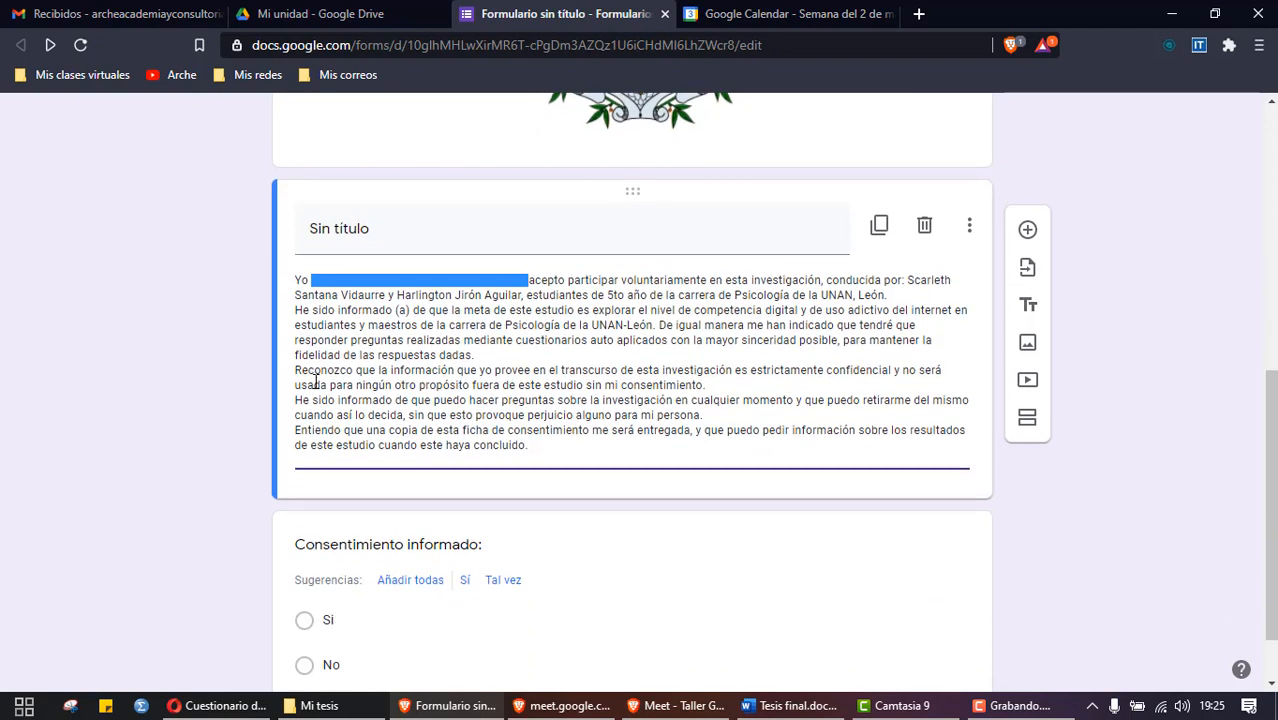
Step: Title the block holding the pasted consent text "Consentimiento informado:"
click(366, 232)
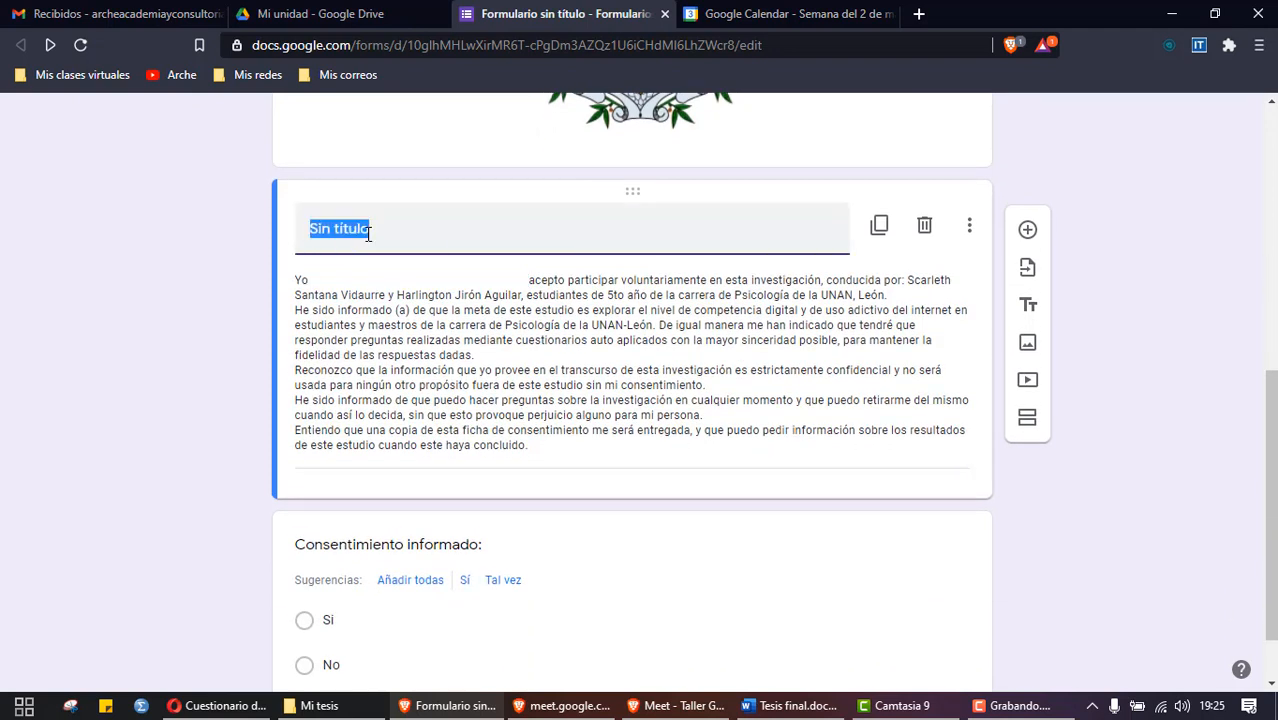
text(Consentimiento informa)
key(BackSpace)
key(BackSpace)
key(BackSpace)
key(BackSpace)
key(BackSpace)
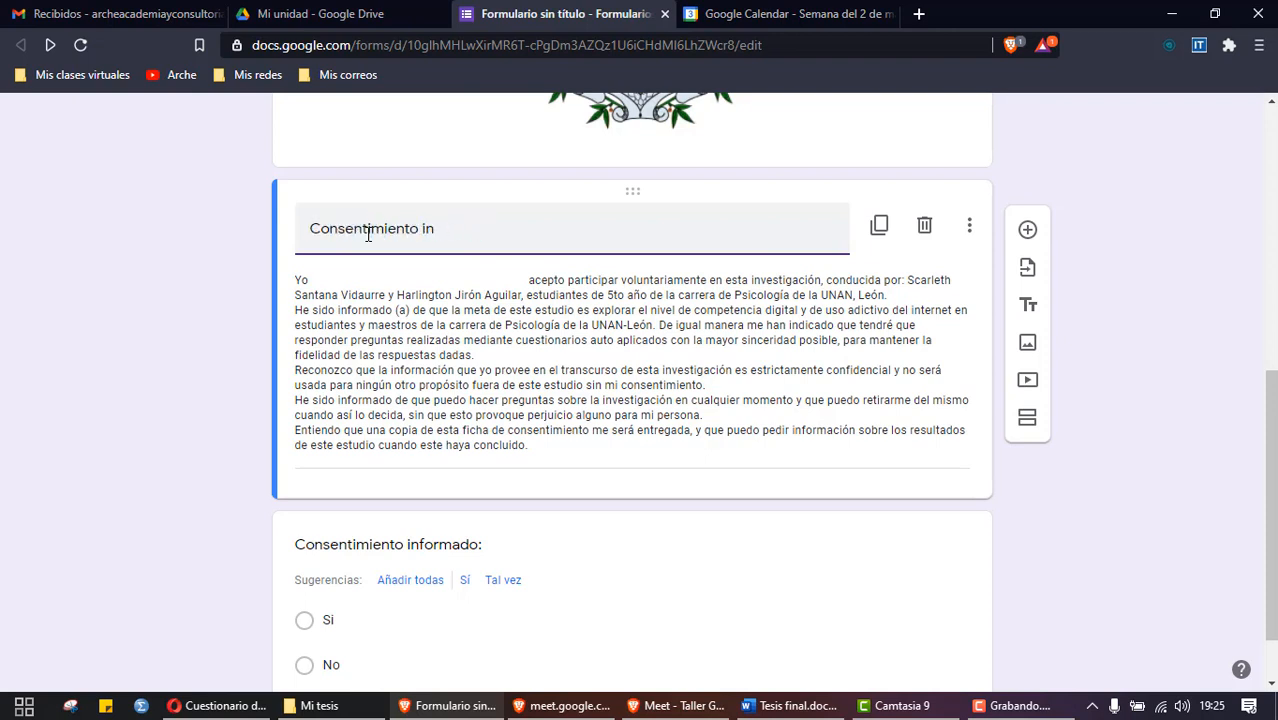
text(formado:)
Step: Review the crest image block, the consent description and the Si/No consent question in the form editor
scroll(703, 402, down, 1)
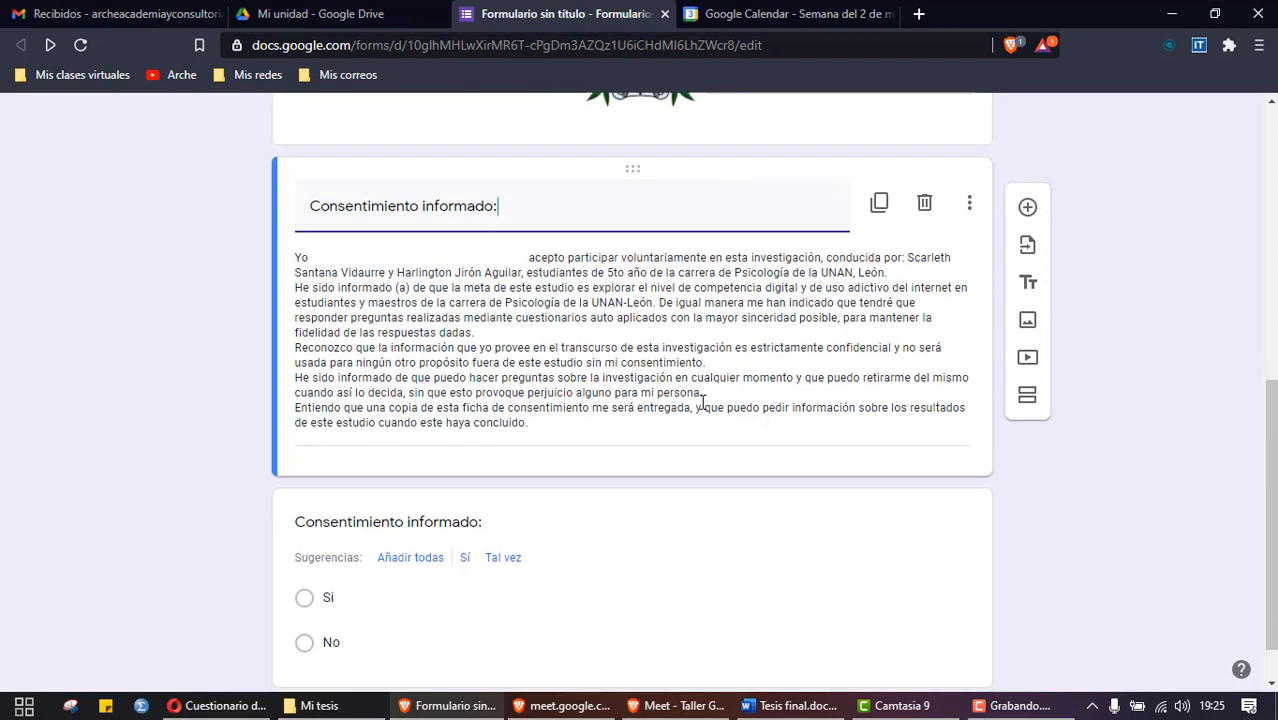
scroll(703, 402, down, 1)
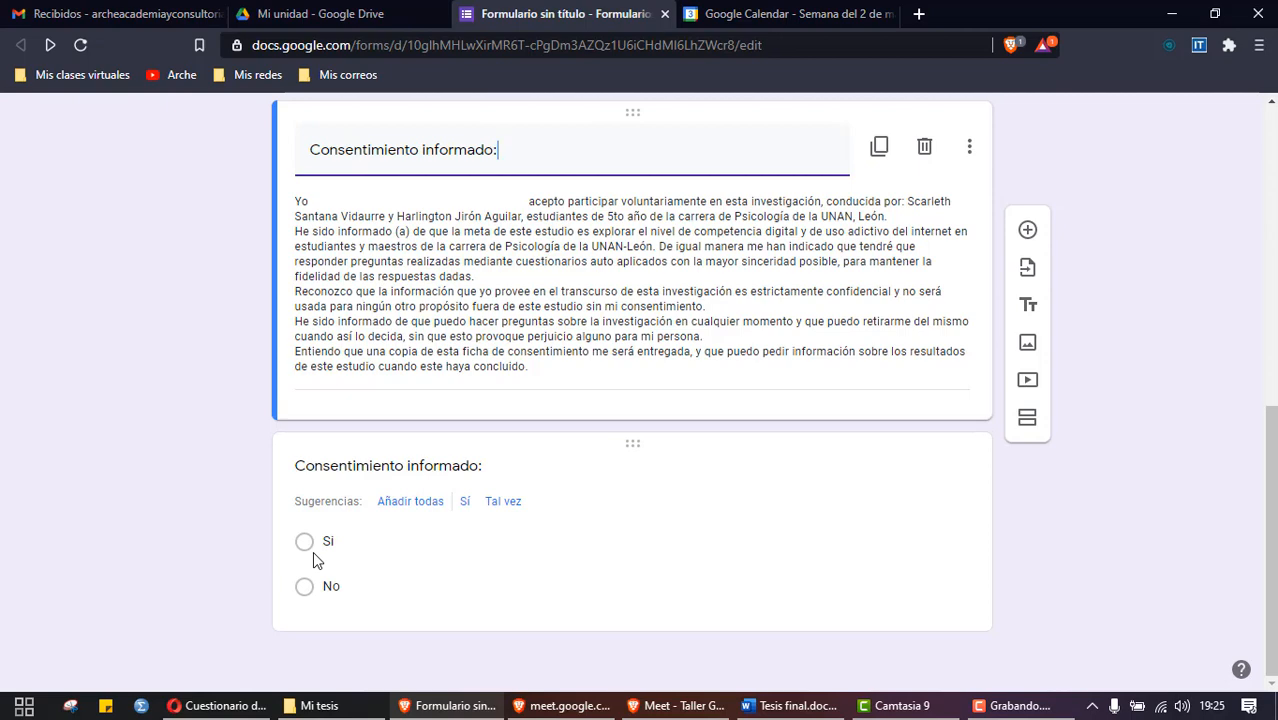
scroll(496, 455, up, 2)
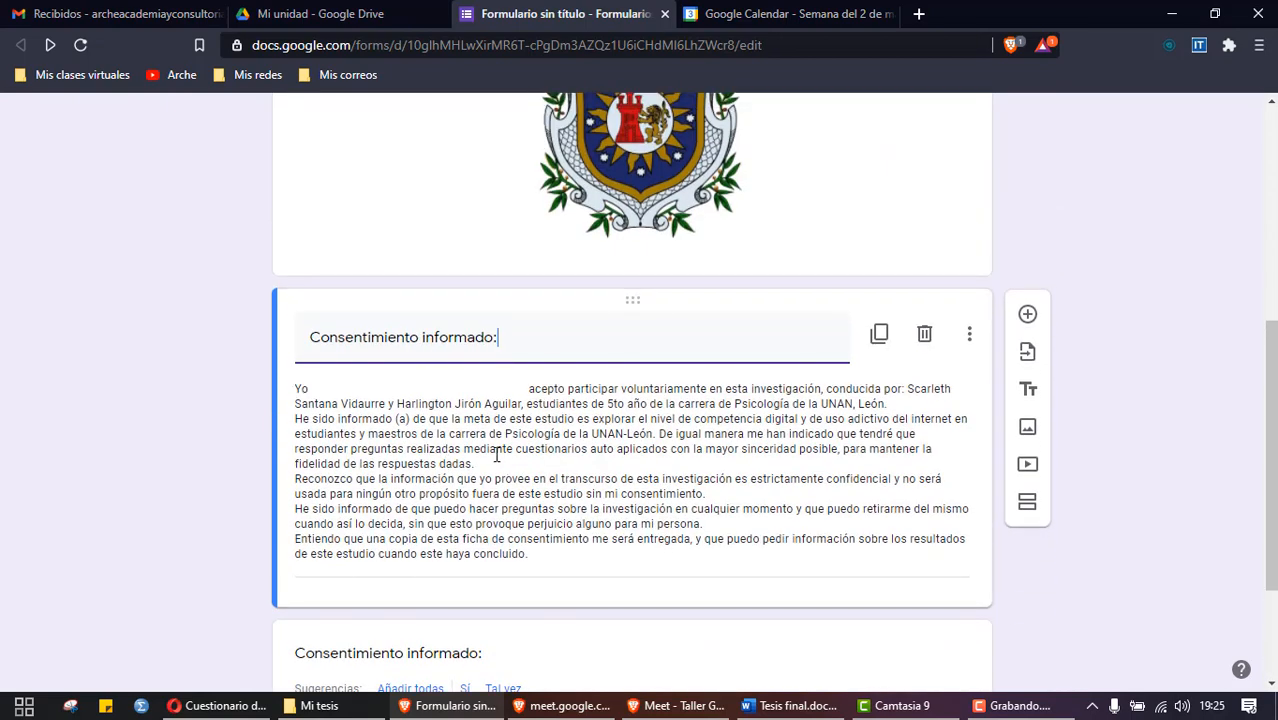
click(496, 455)
click(496, 454)
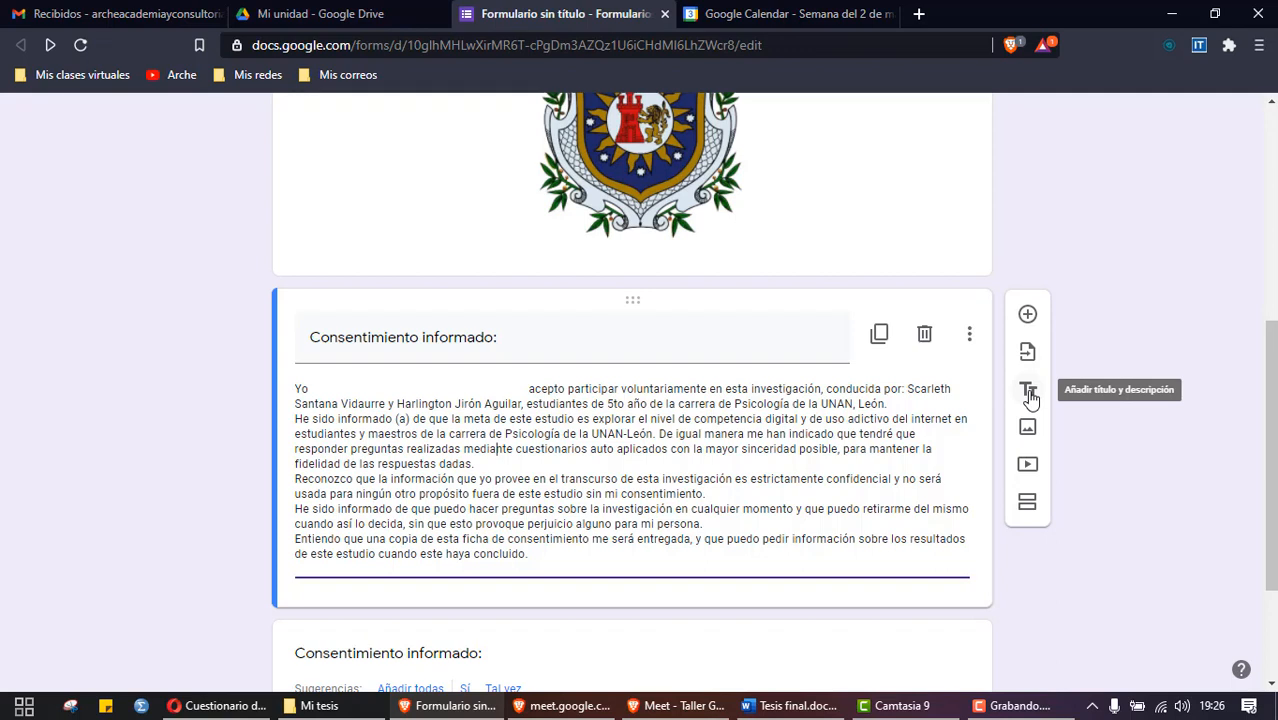
scroll(1030, 399, up, 3)
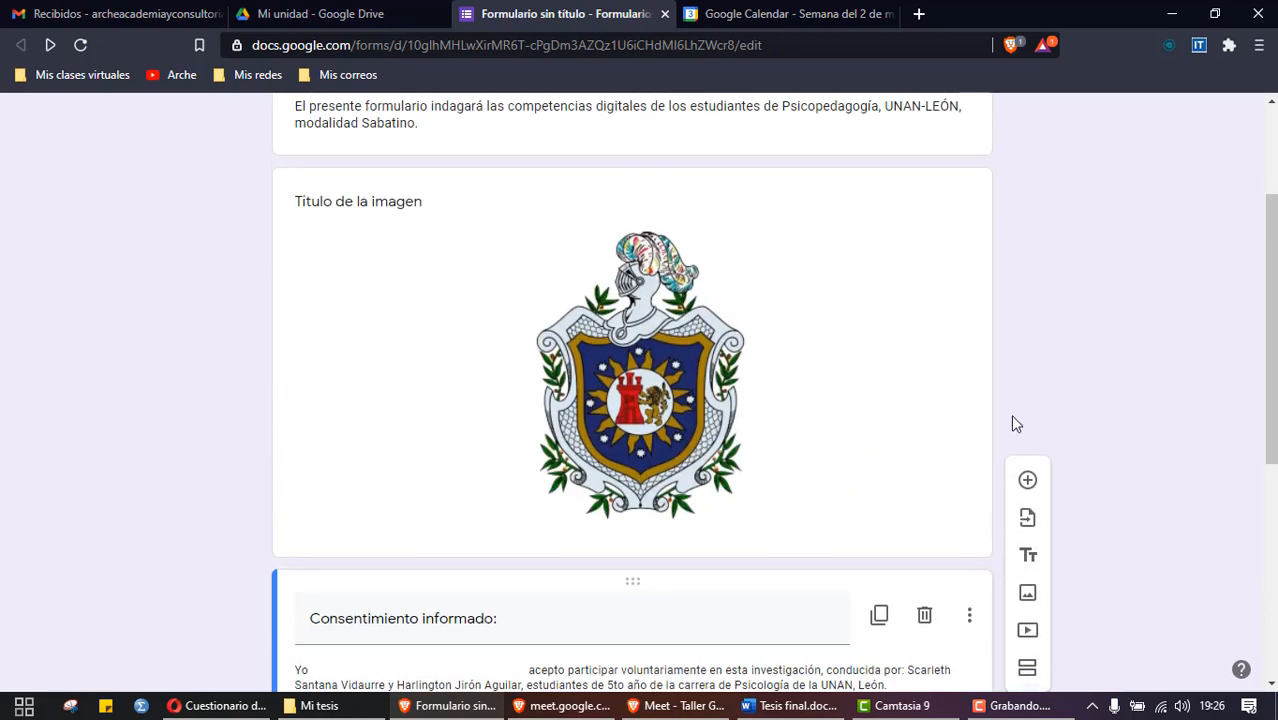
click(404, 230)
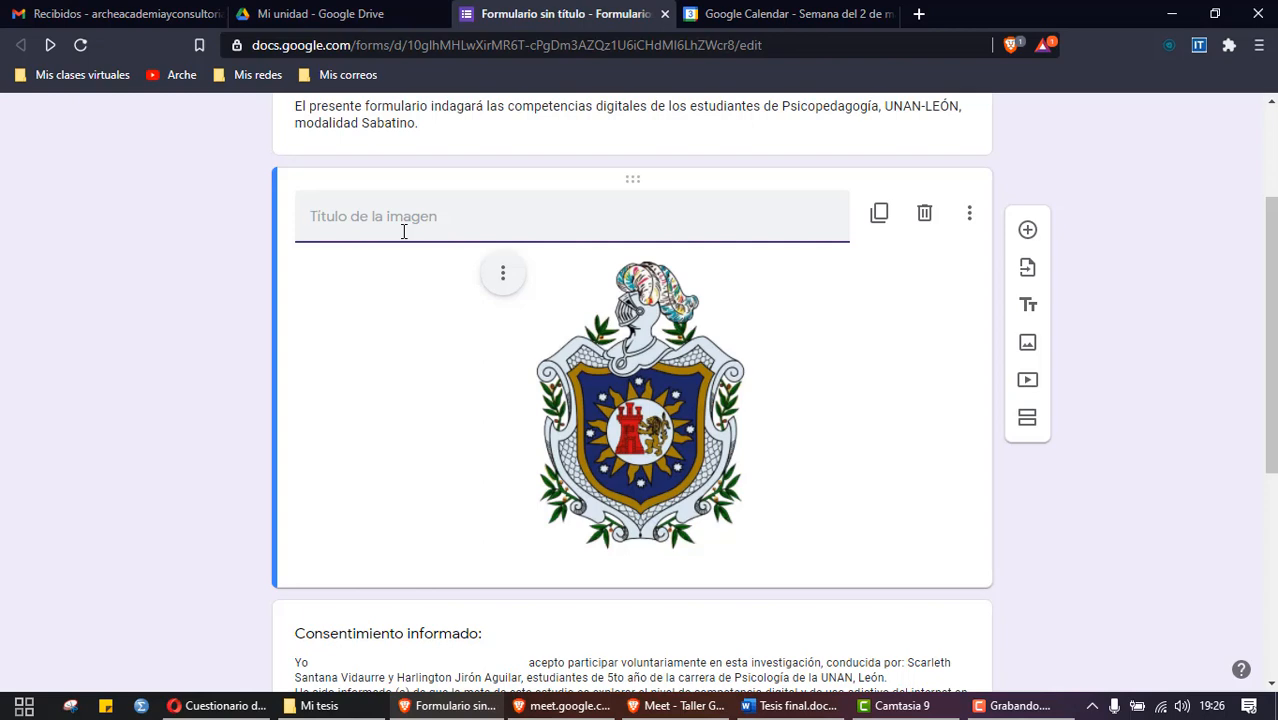
scroll(300, 360, down, 5)
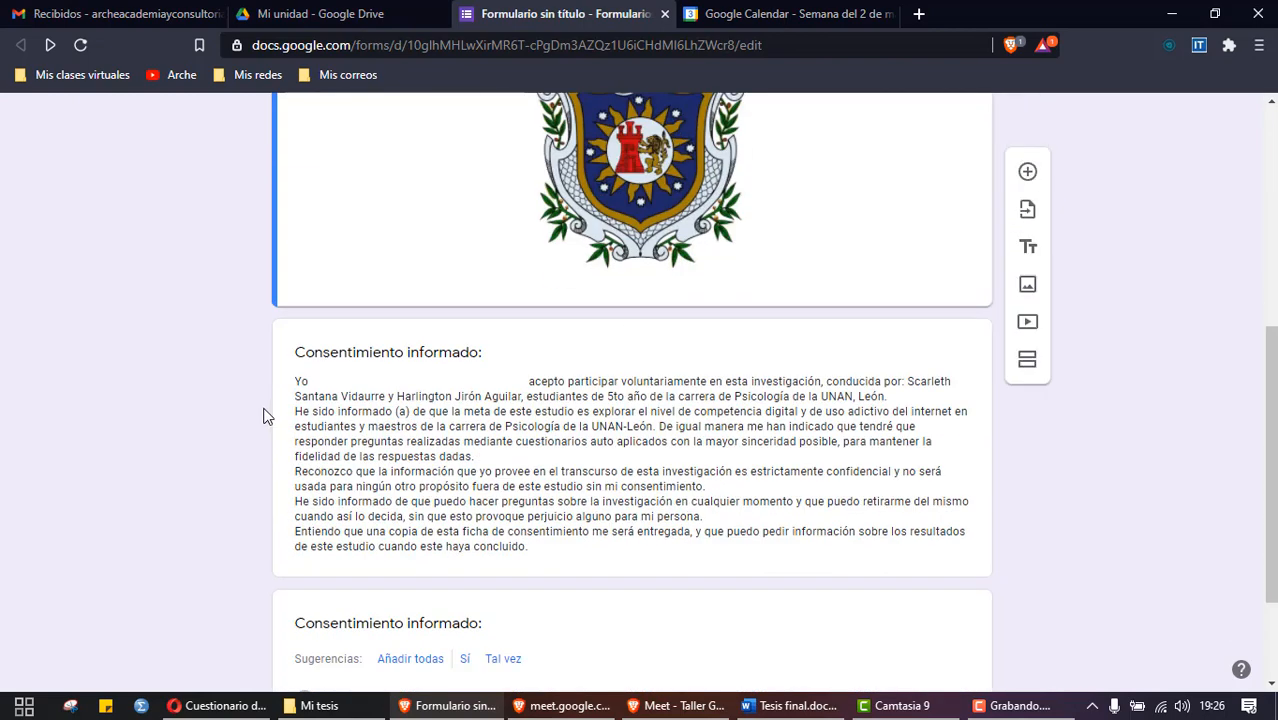
click(388, 300)
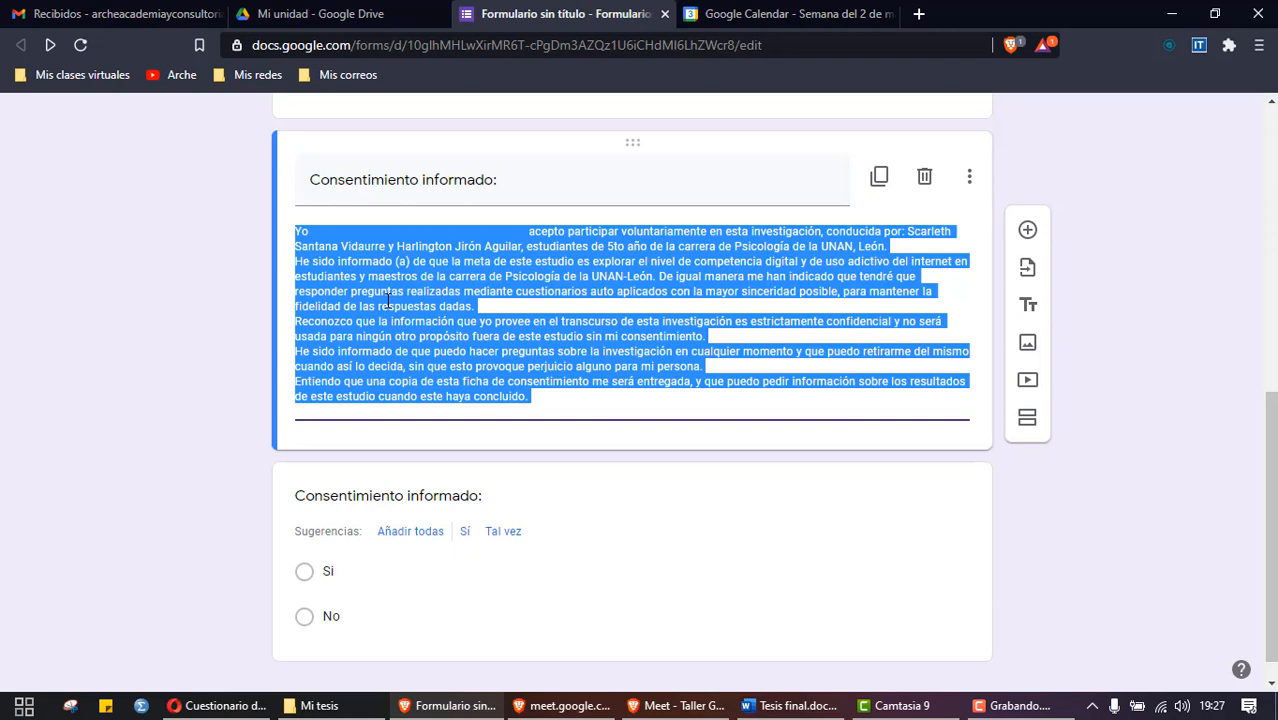
scroll(240, 395, up, 5)
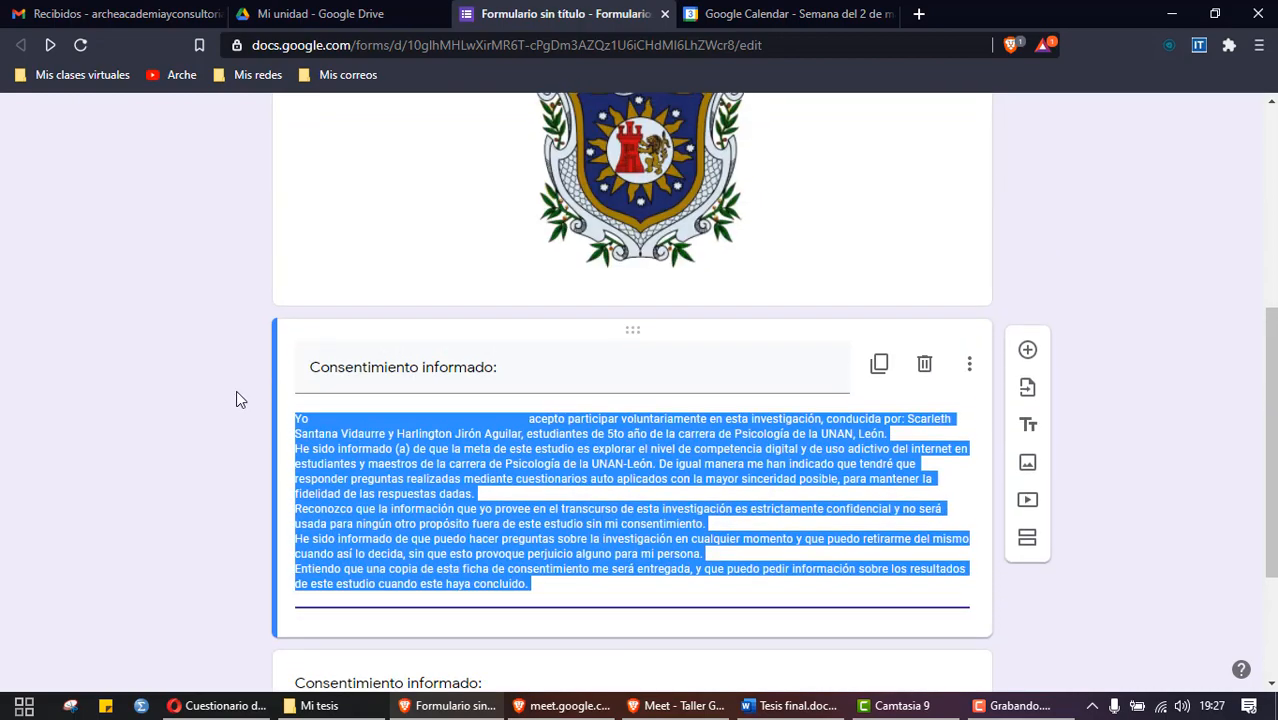
Step: Show the available question types for the Si/No consent question below the consent text
scroll(236, 398, down, 4)
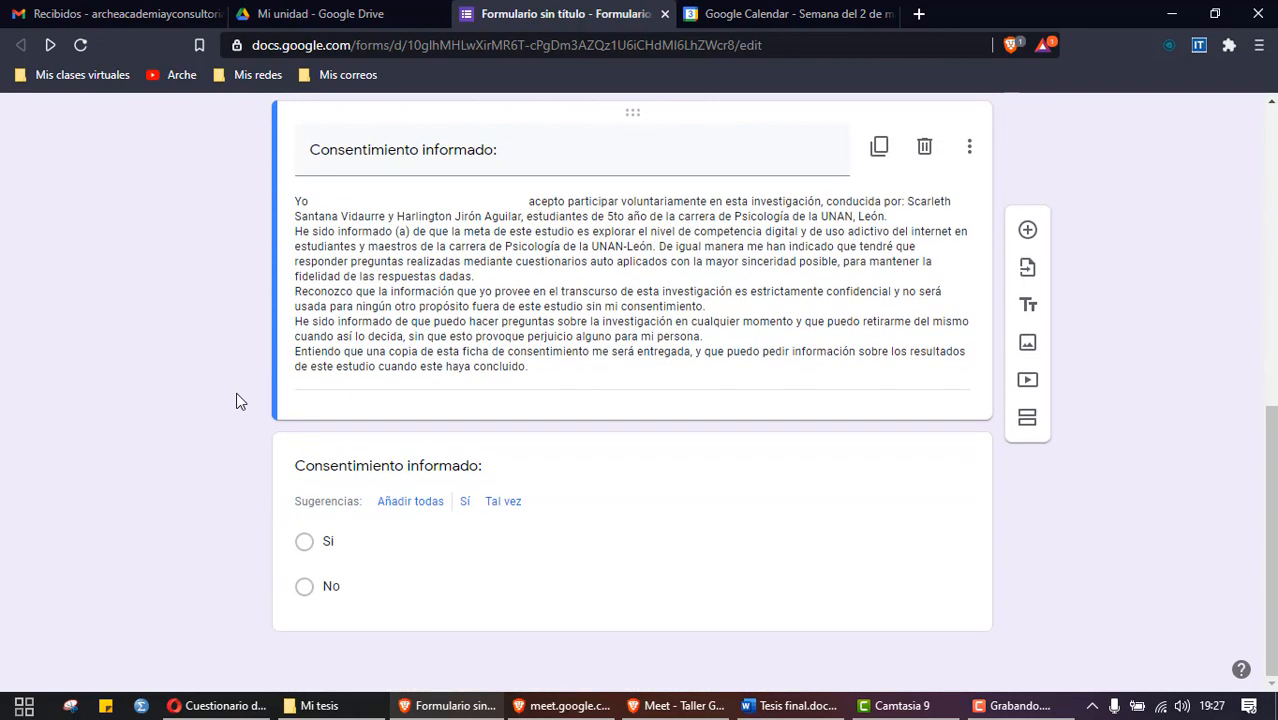
click(355, 542)
scroll(254, 505, down, 1)
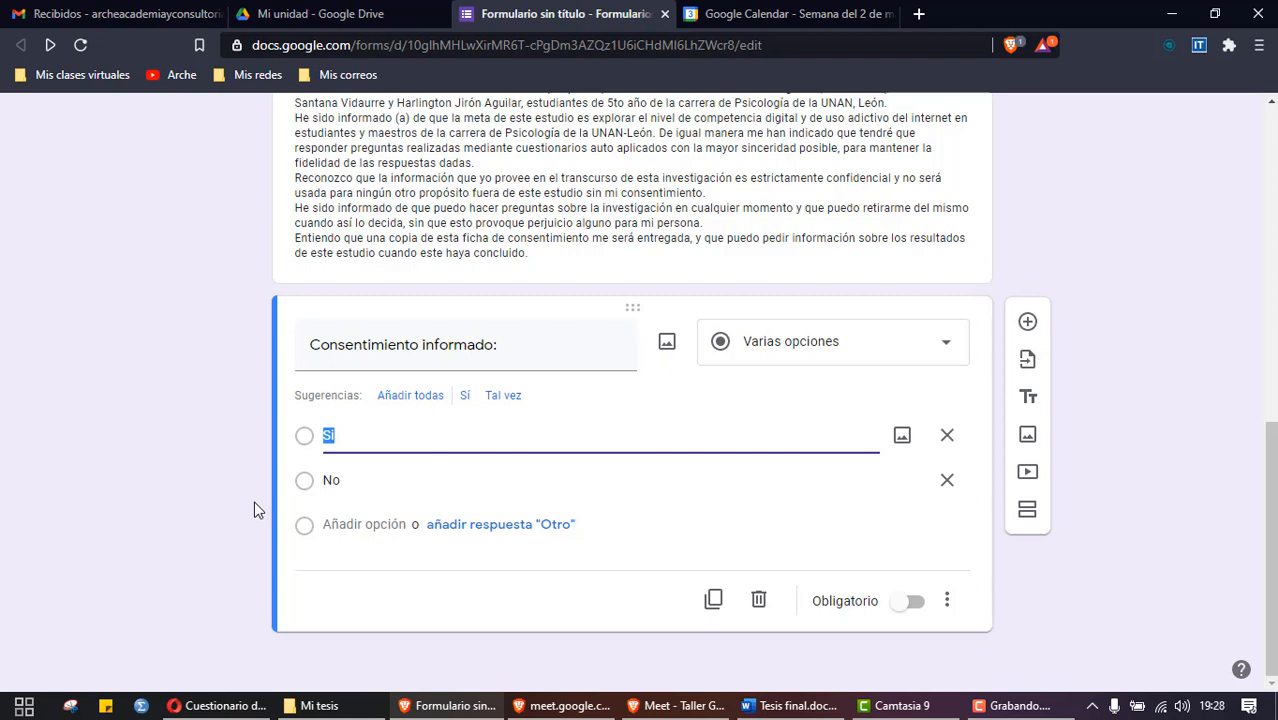
click(854, 366)
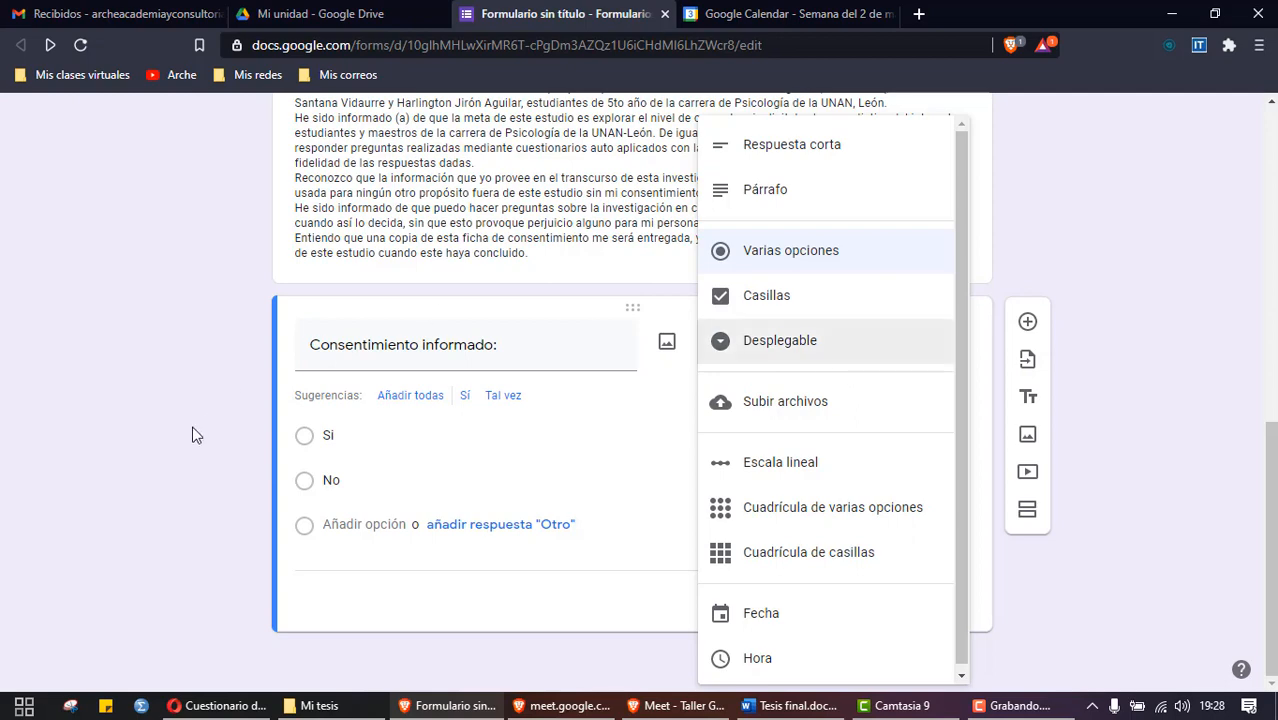
Step: Highlight the blank name space between "Yo" and "acepto participar" in the consent description
scroll(194, 434, up, 2)
click(515, 318)
click(448, 342)
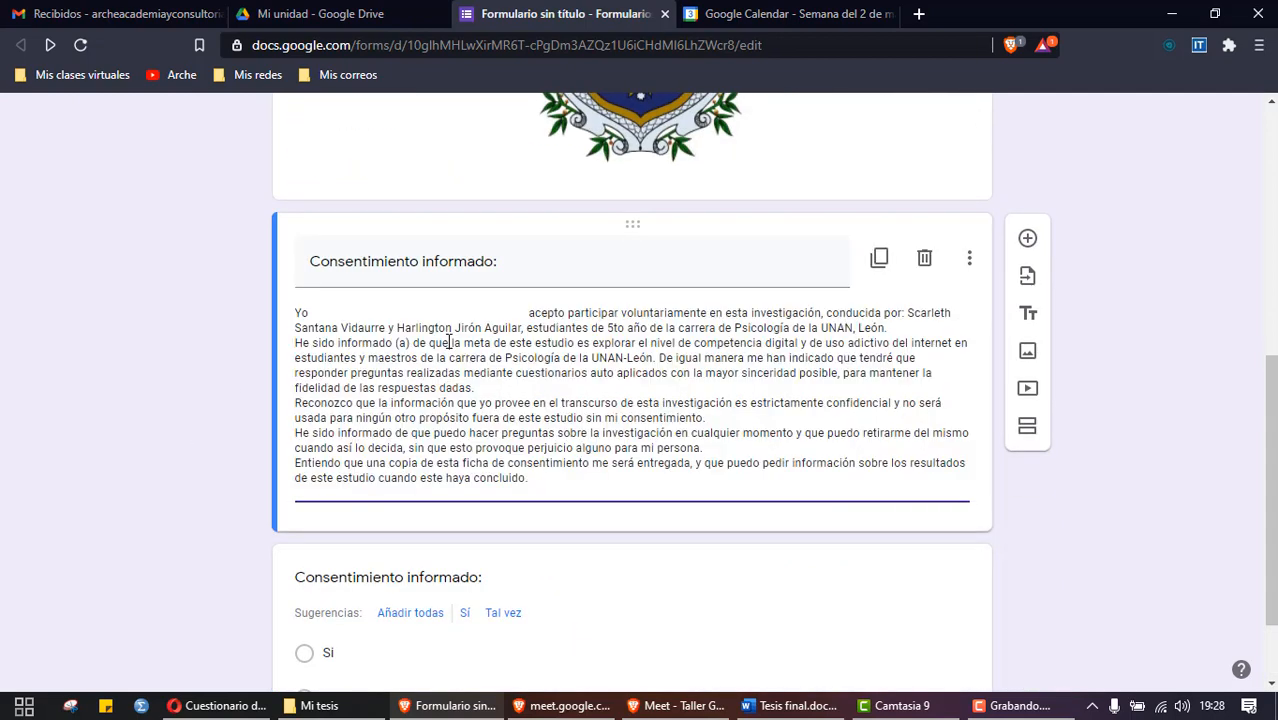
drag(308, 313, 531, 310)
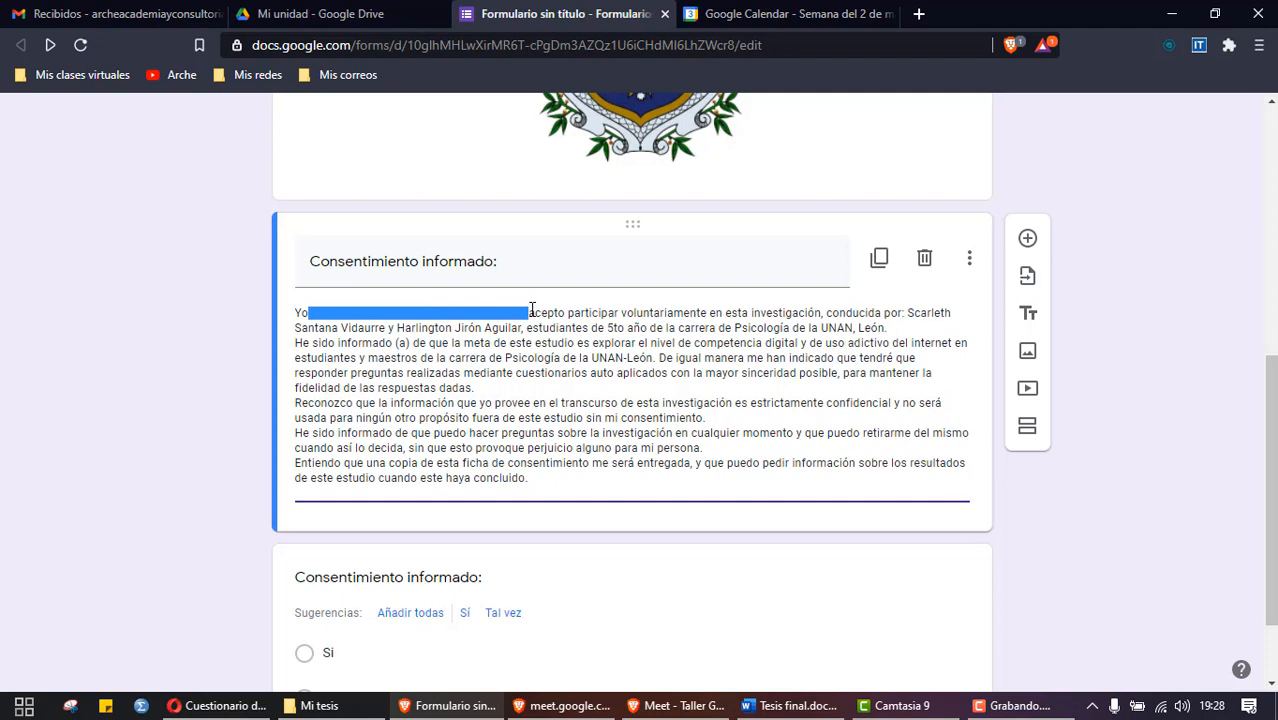
Step: Review the form from its title and crest image through the consent description to the Si/No consent question
scroll(531, 310, down, 1)
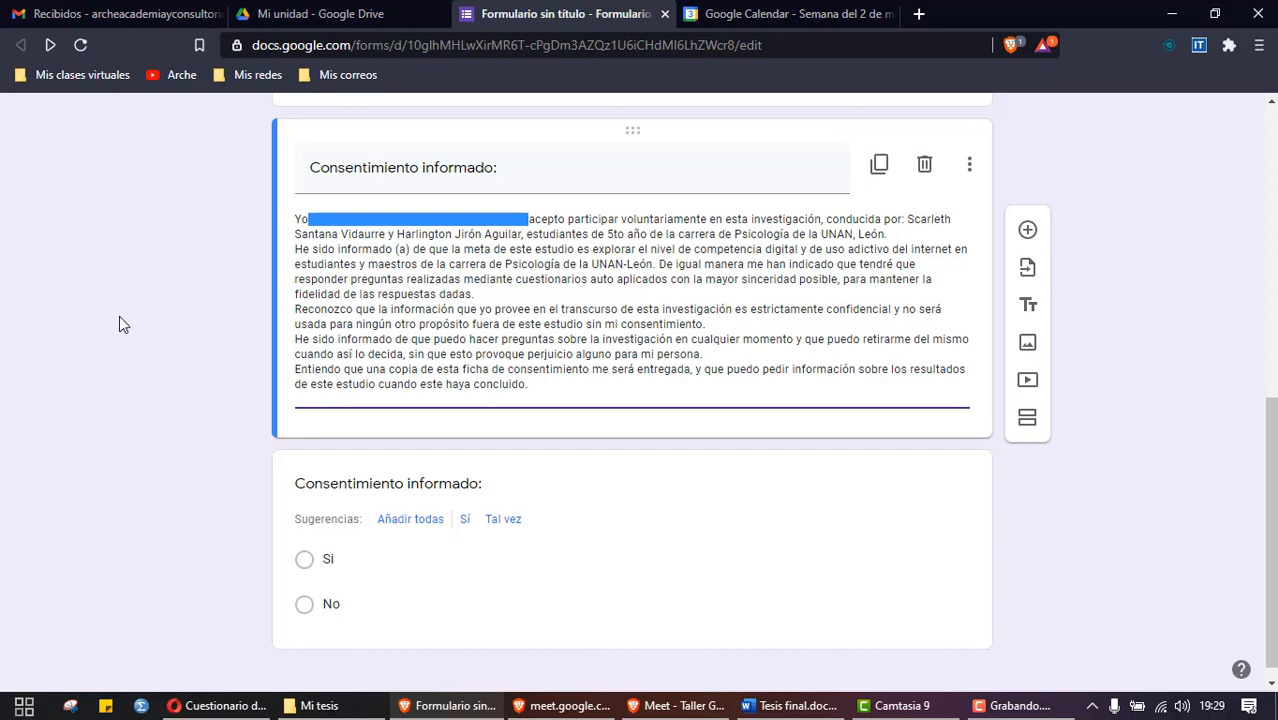
scroll(119, 324, up, 6)
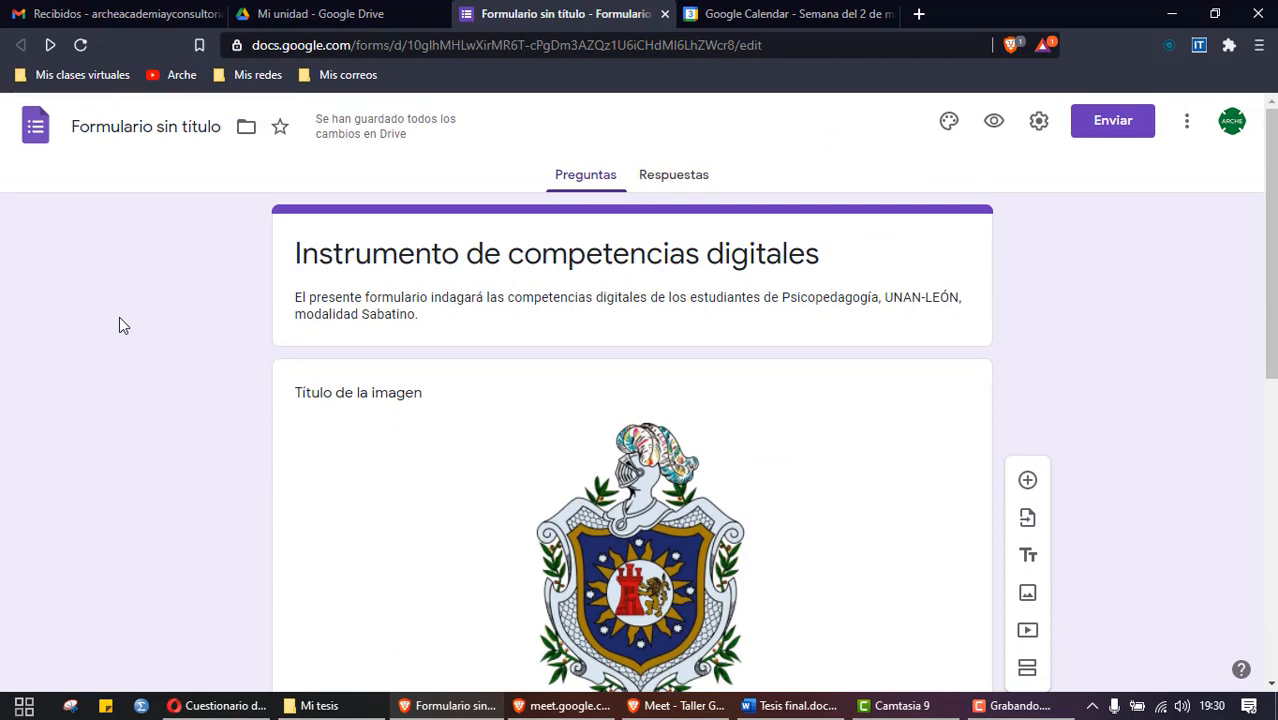
scroll(119, 324, down, 3)
scroll(119, 324, up, 3)
scroll(119, 325, down, 5)
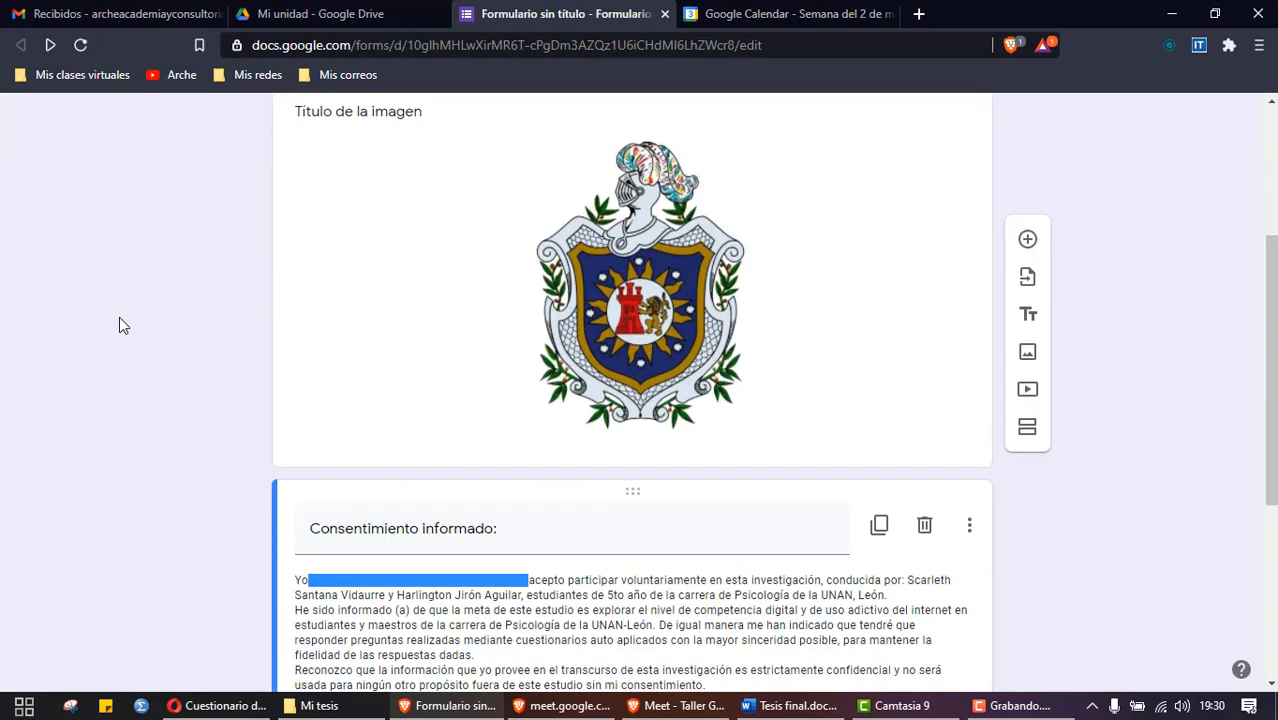
scroll(119, 325, down, 2)
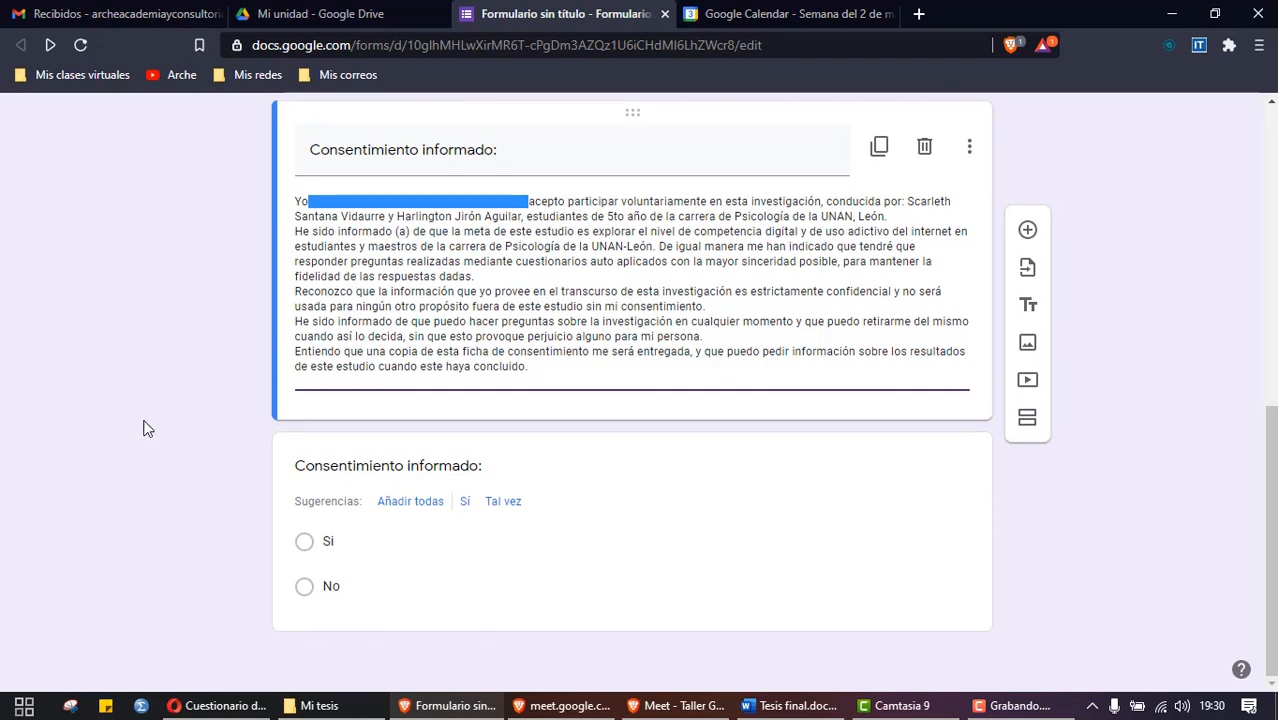
scroll(237, 385, up, 7)
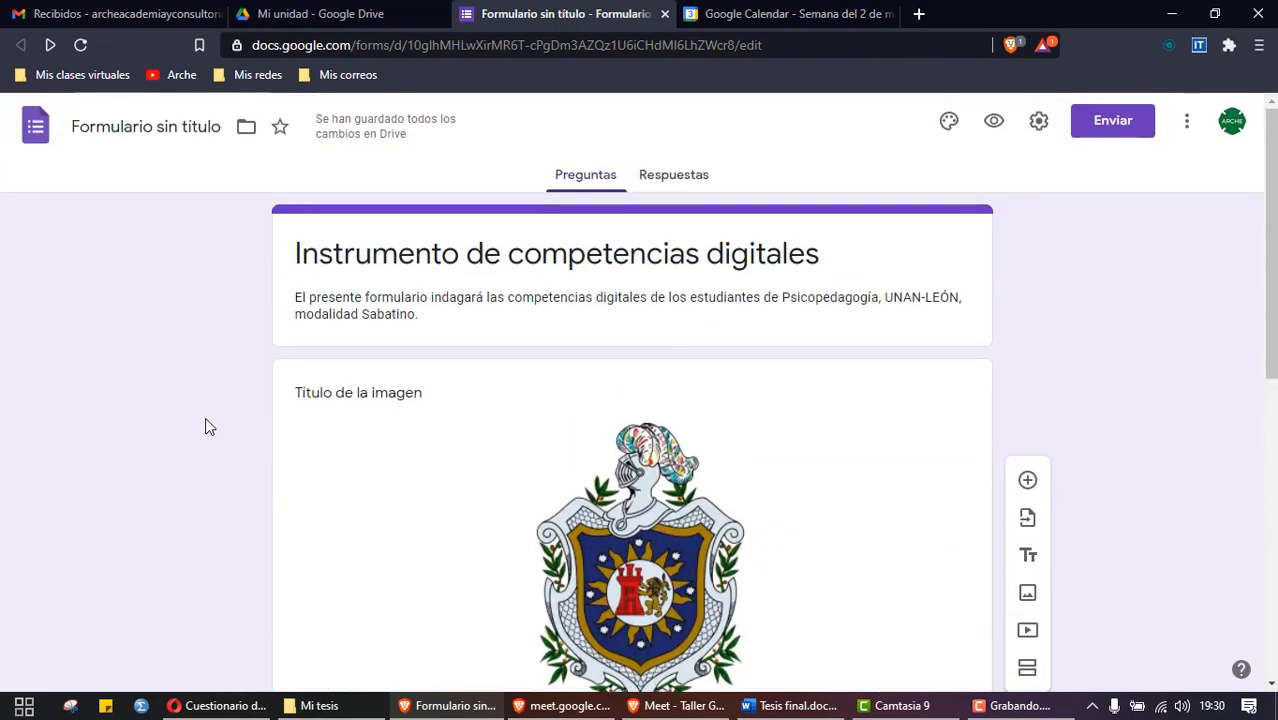
scroll(205, 427, down, 7)
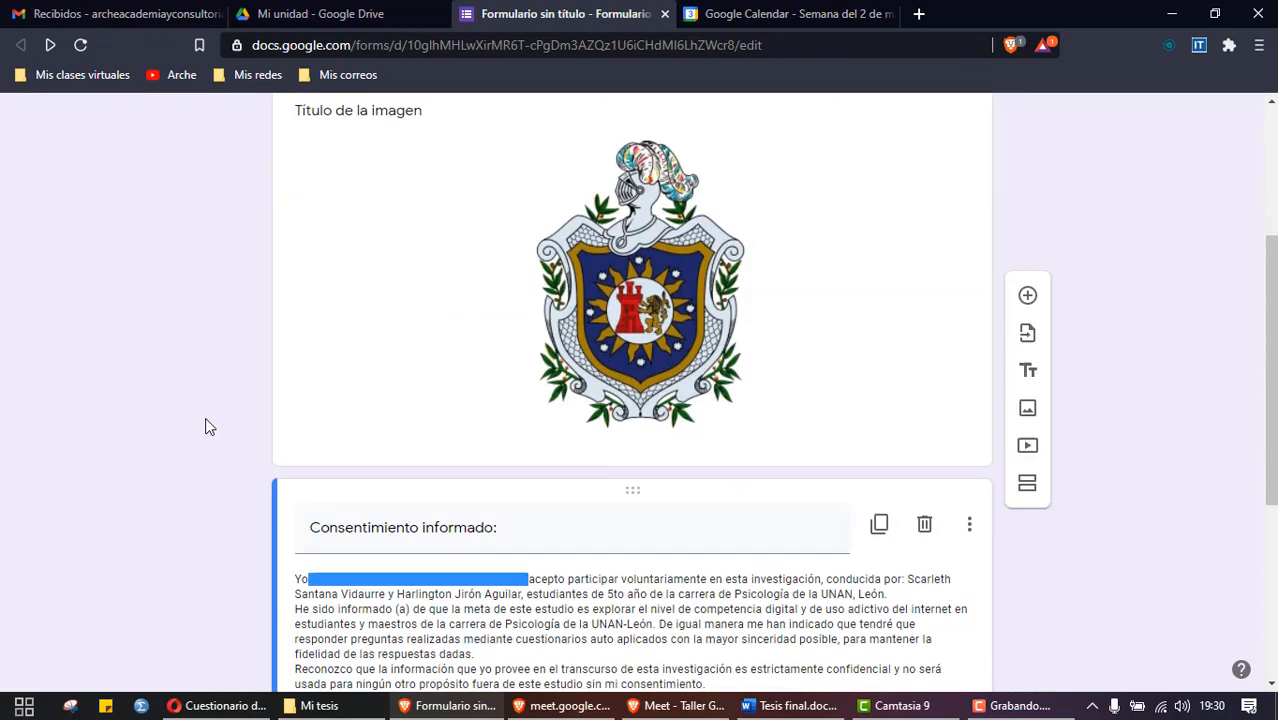
click(427, 541)
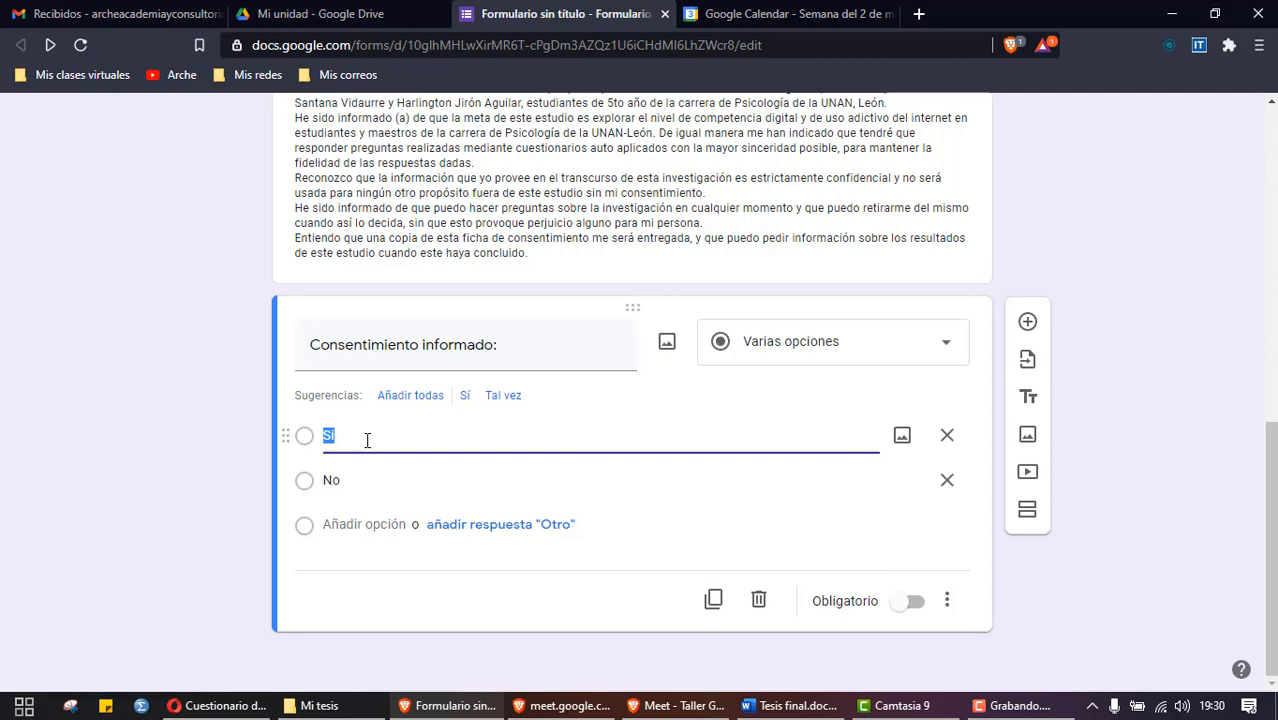
Step: Switch to the sample questionnaire in Opera and examine its header, crest, consent text and voluntary participation question
click(230, 713)
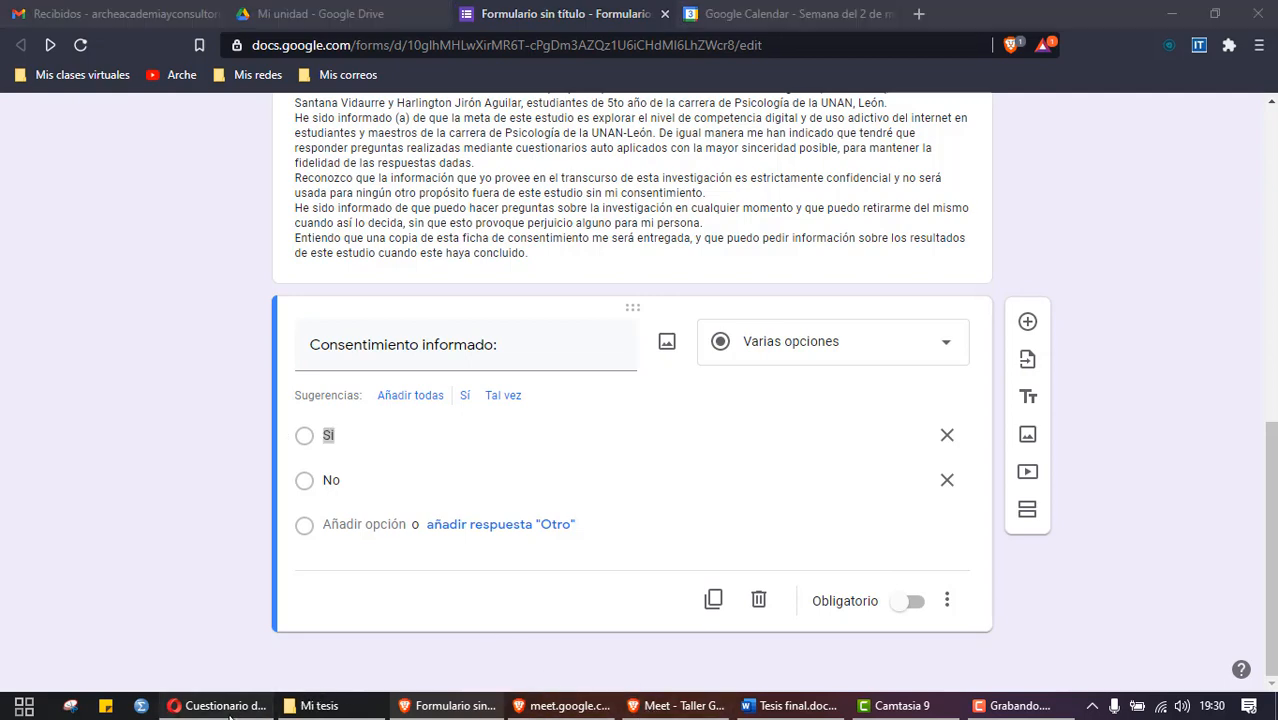
scroll(228, 562, down, 1)
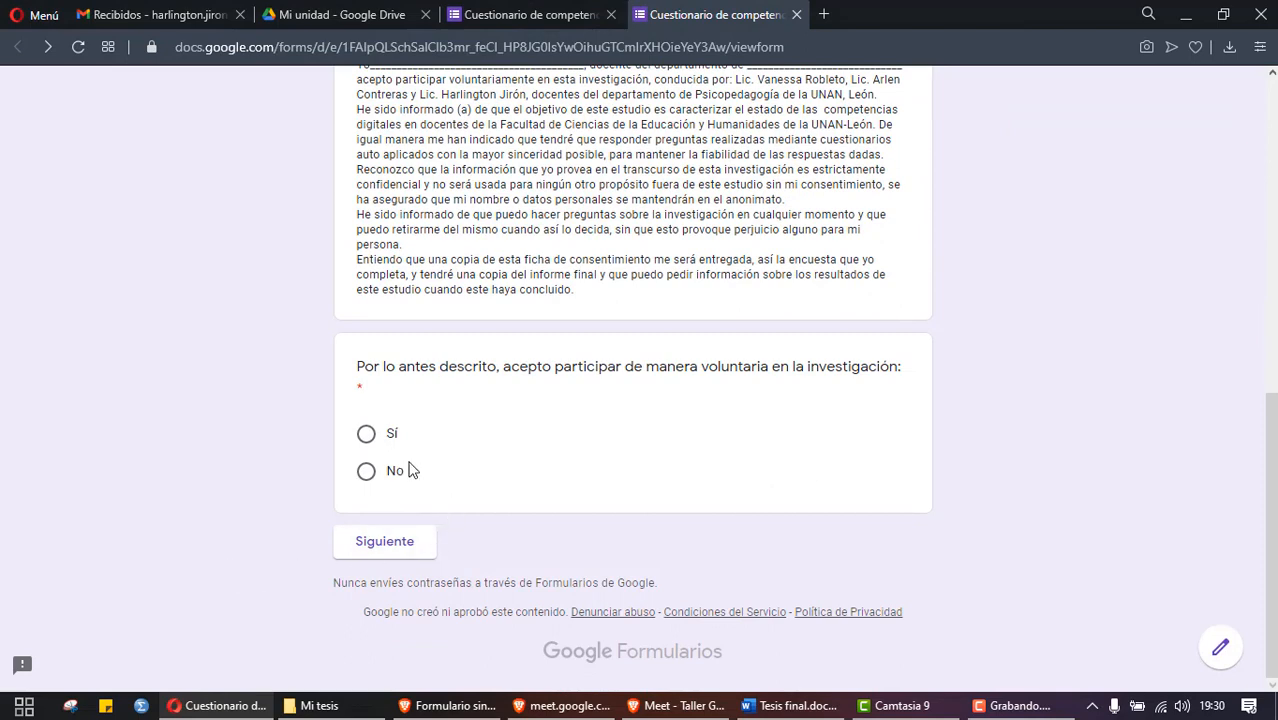
scroll(294, 465, up, 5)
scroll(449, 309, up, 1)
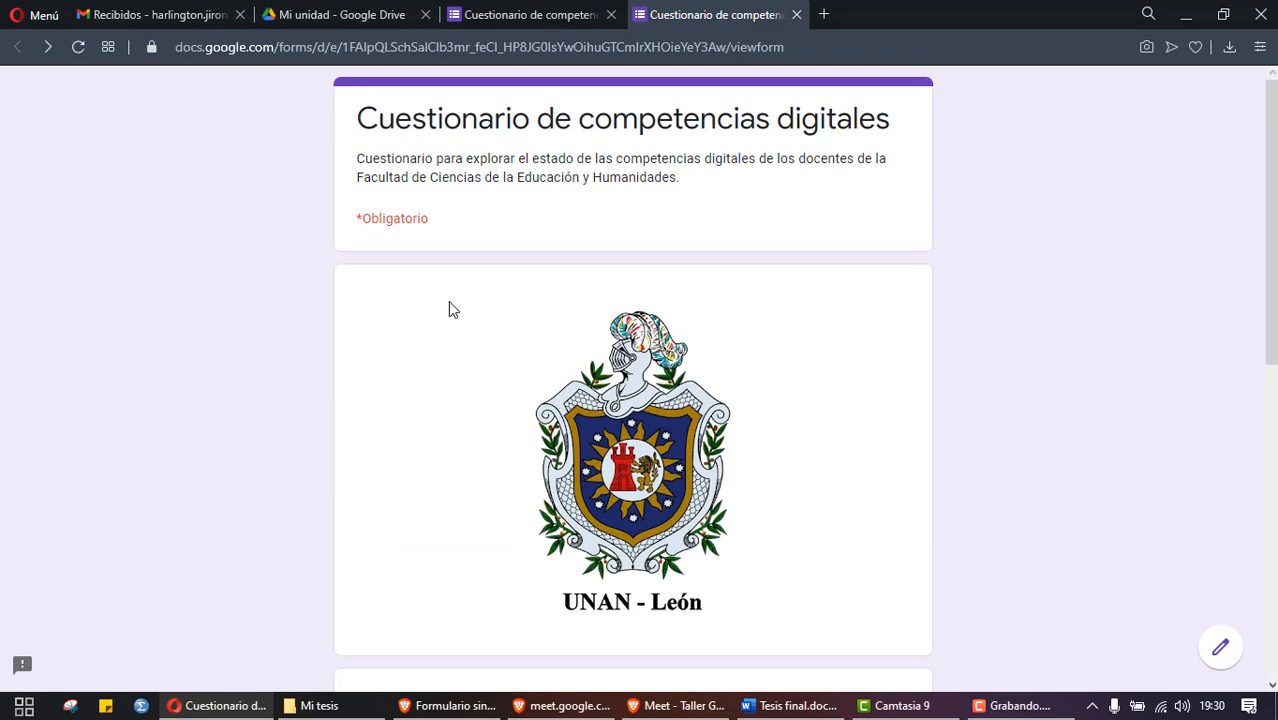
scroll(449, 309, down, 7)
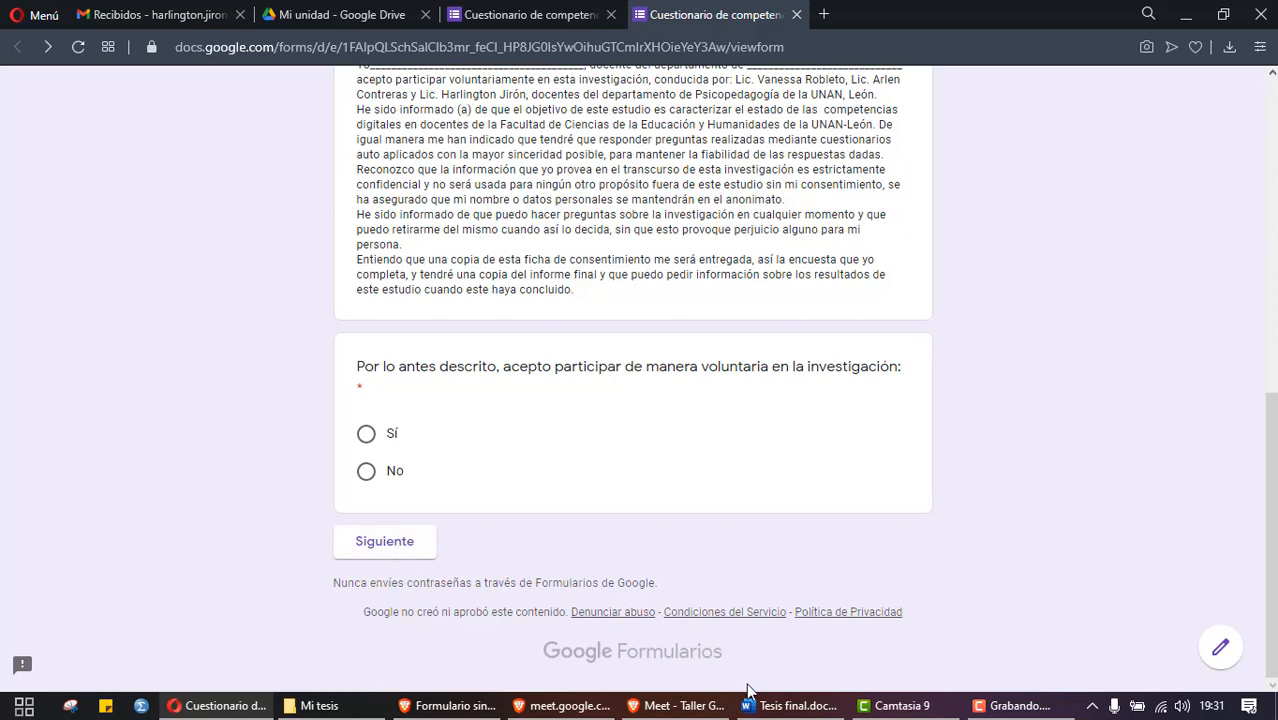
Step: Switch to Tesis final.docx in Word and examine the "Datos generales" fields of Anexo 2. Encuesta
click(810, 706)
scroll(709, 516, up, 10)
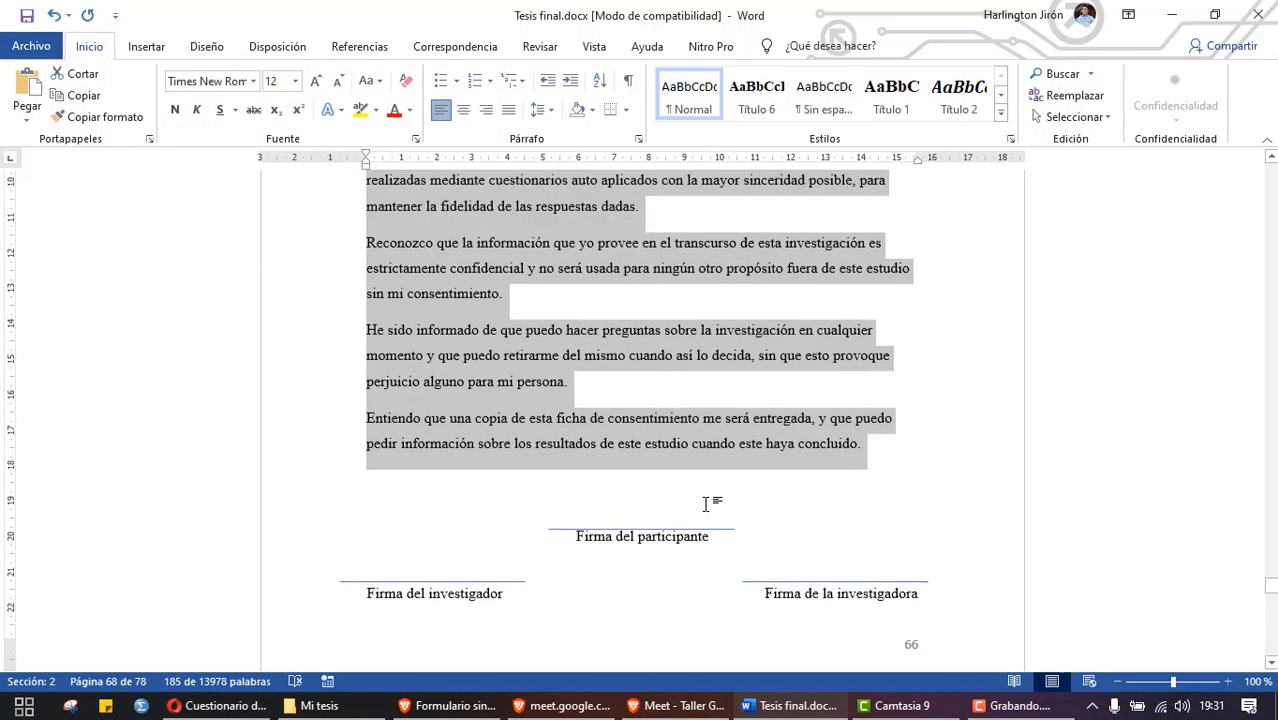
click(680, 490)
scroll(680, 488, down, 14)
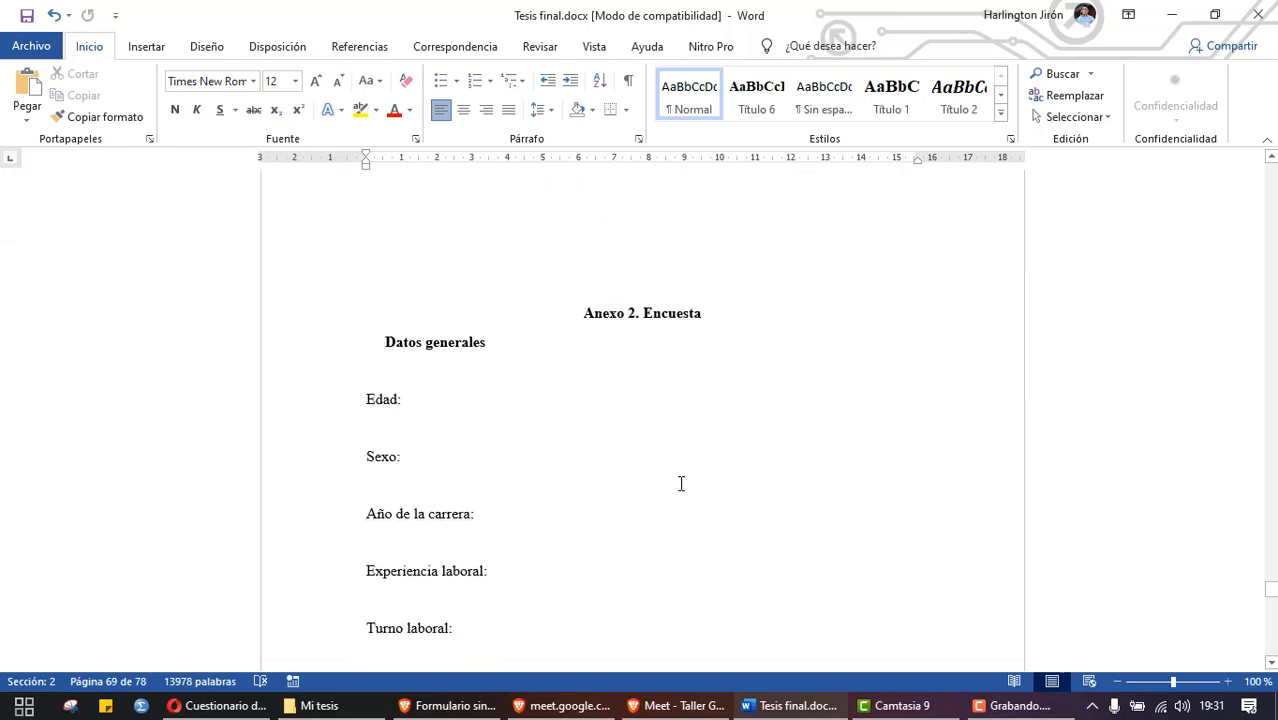
drag(710, 312, 642, 318)
scroll(419, 316, down, 2)
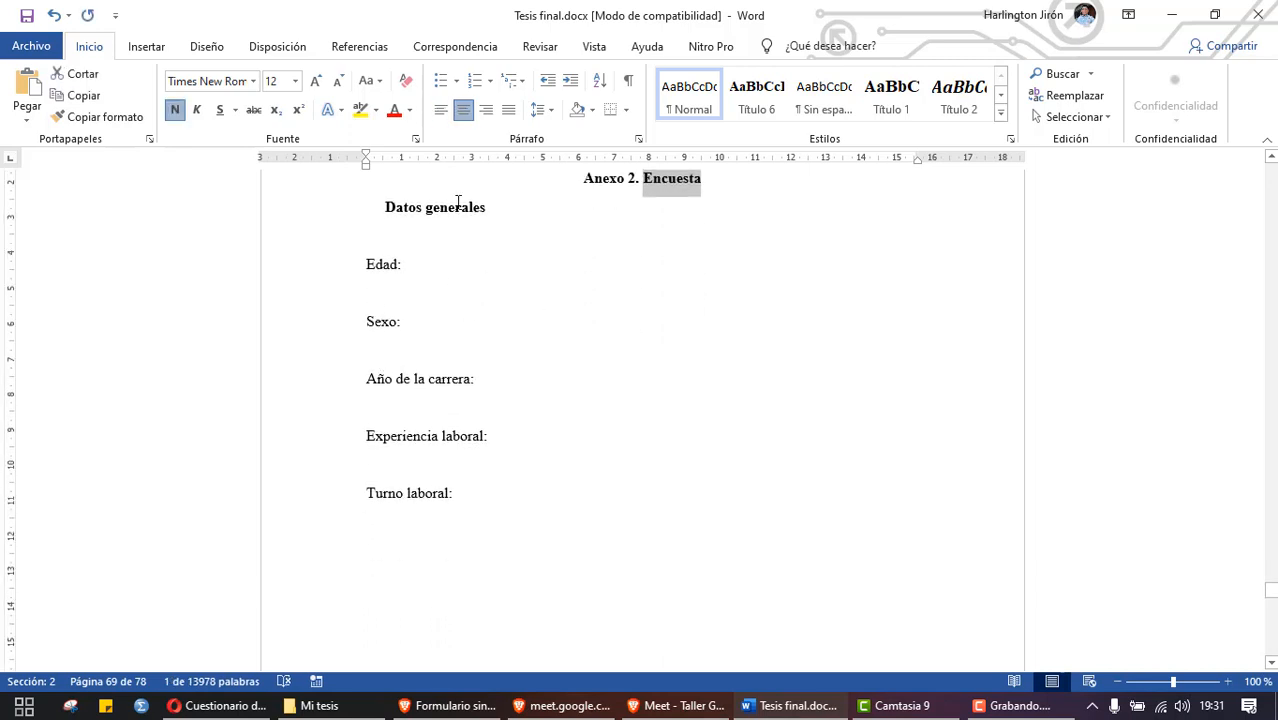
Step: Examine the Anexo 3 basic digital competencies test in the thesis, including its dimension rating table with five response options
scroll(555, 525, down, 1)
scroll(558, 530, down, 15)
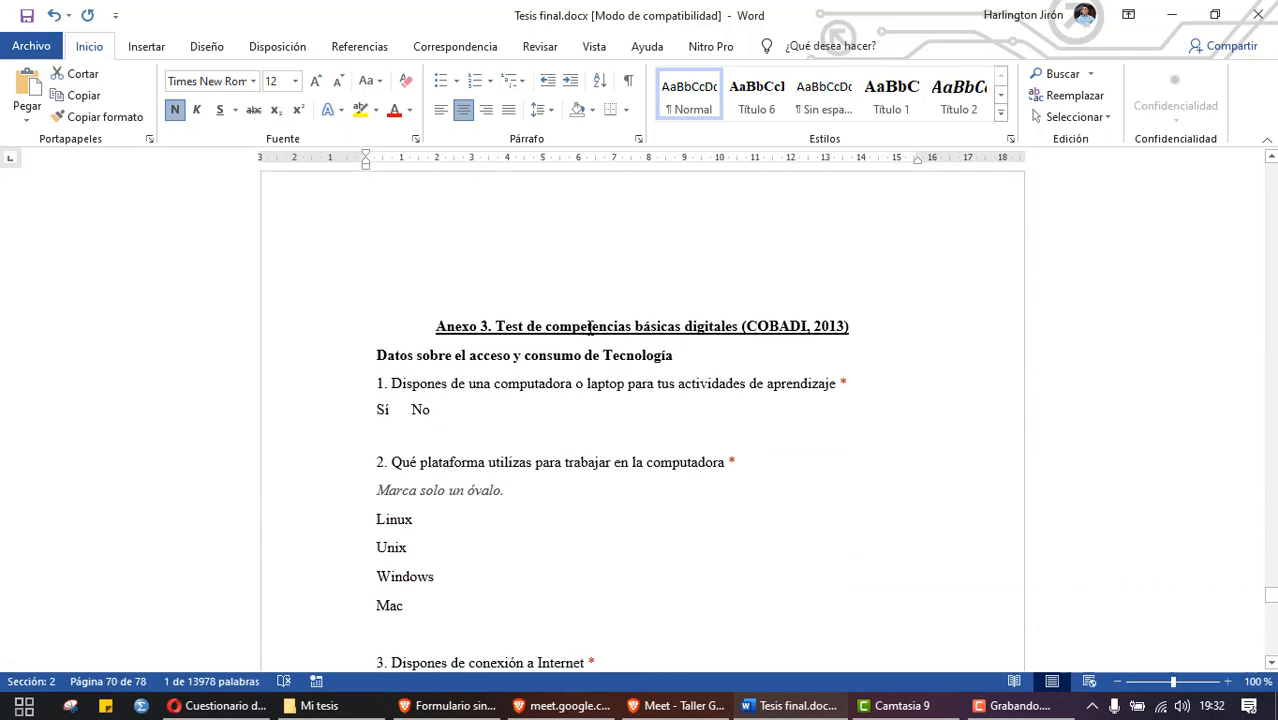
drag(496, 326, 740, 326)
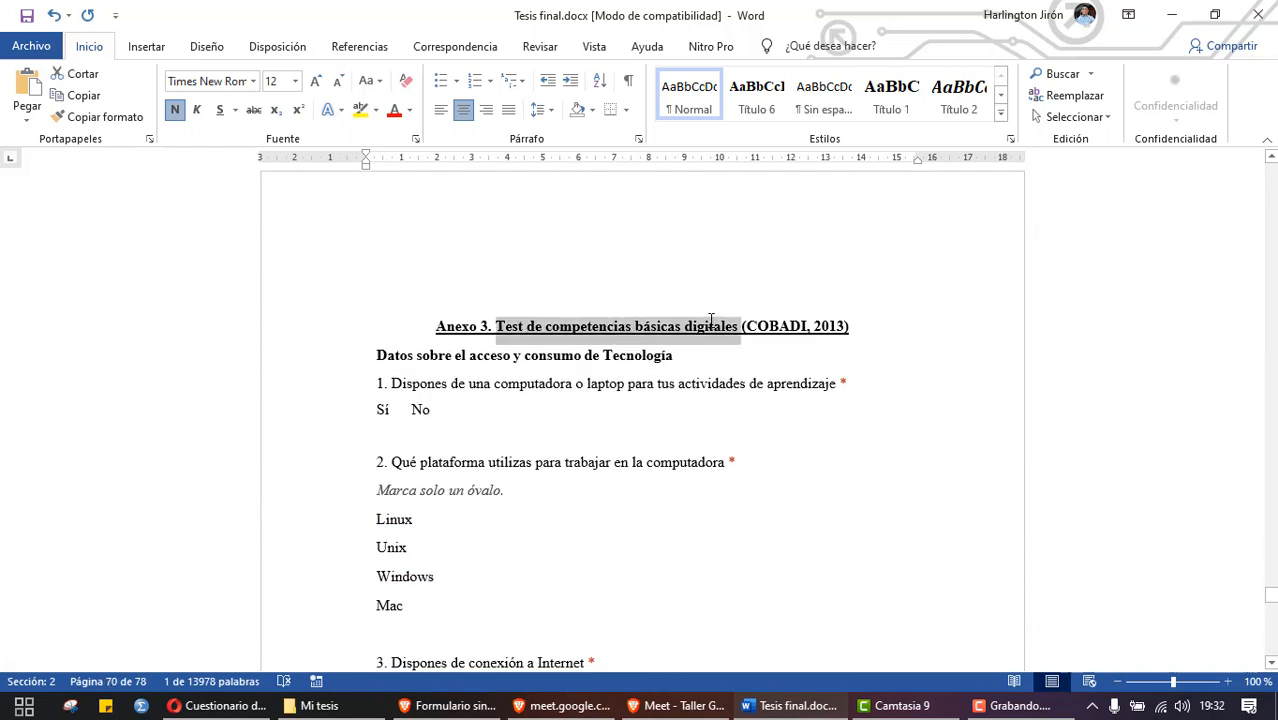
scroll(736, 474, down, 5)
scroll(736, 474, down, 15)
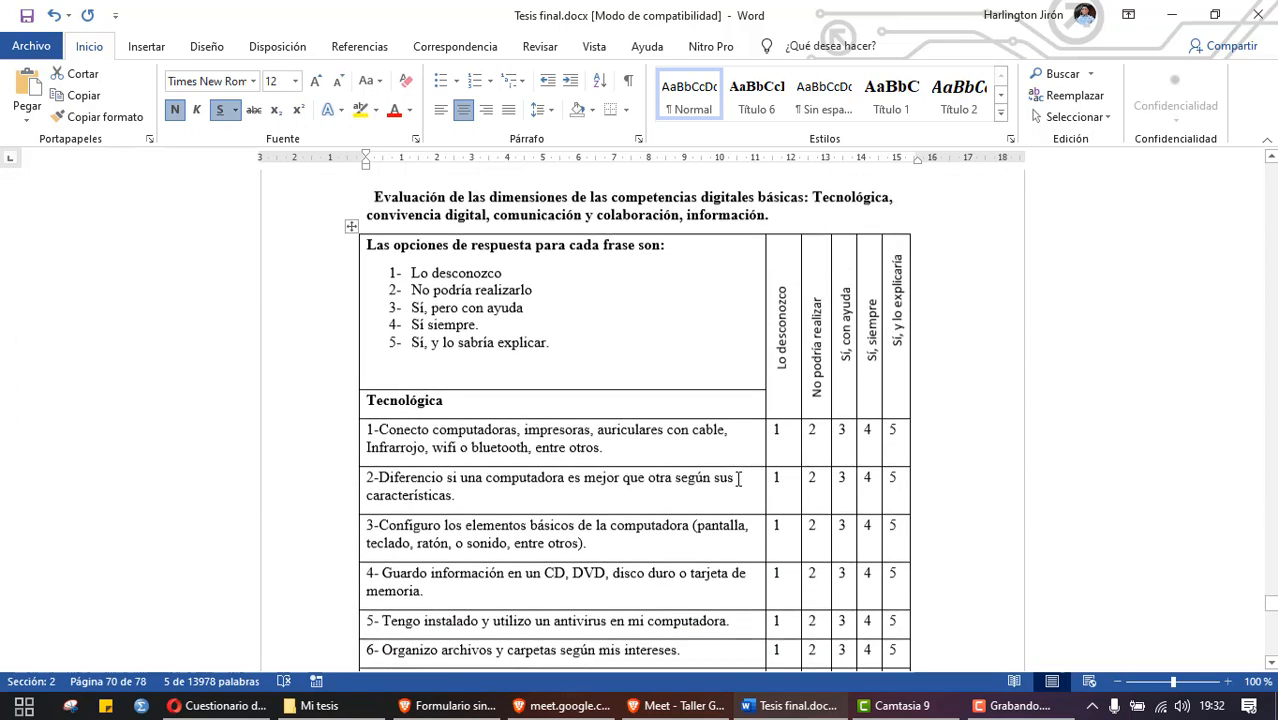
scroll(738, 480, up, 1)
drag(598, 263, 750, 555)
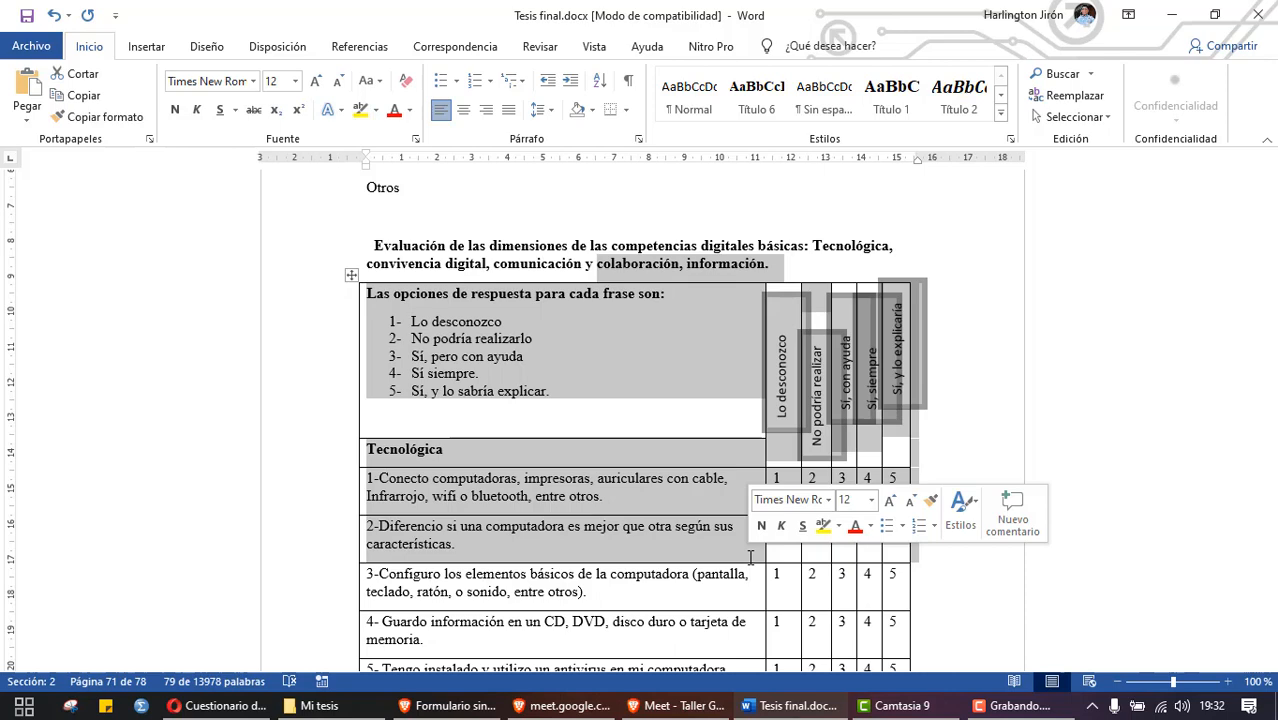
Step: Go back over the technology access and consumption questions in Anexo 3, and return to the Anexo 2 survey
scroll(750, 557, up, 15)
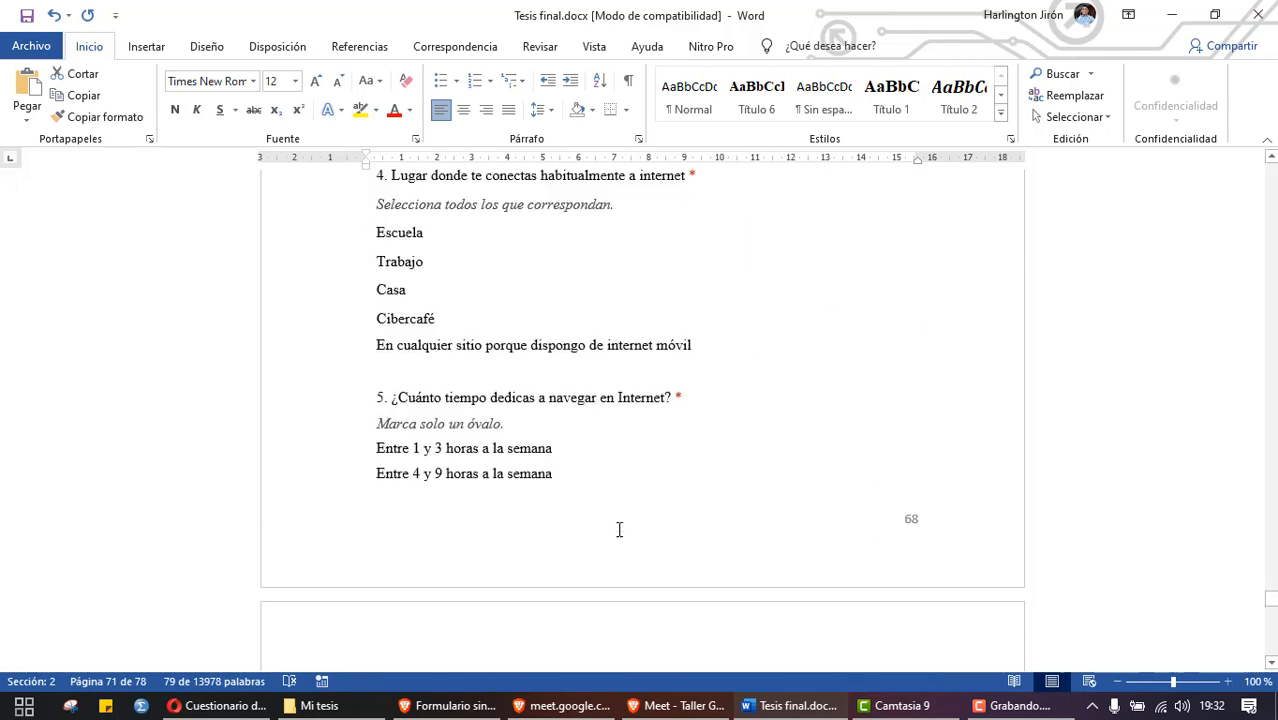
scroll(563, 501, down, 2)
drag(468, 473, 614, 626)
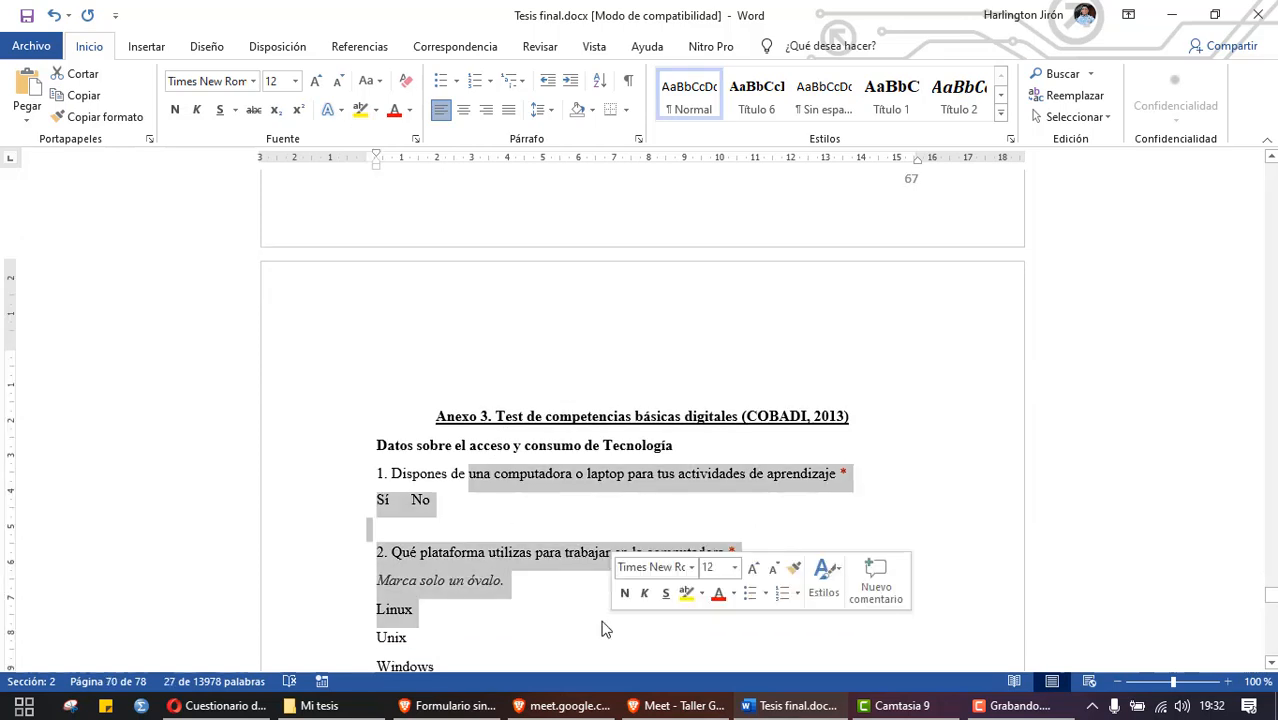
scroll(603, 628, down, 10)
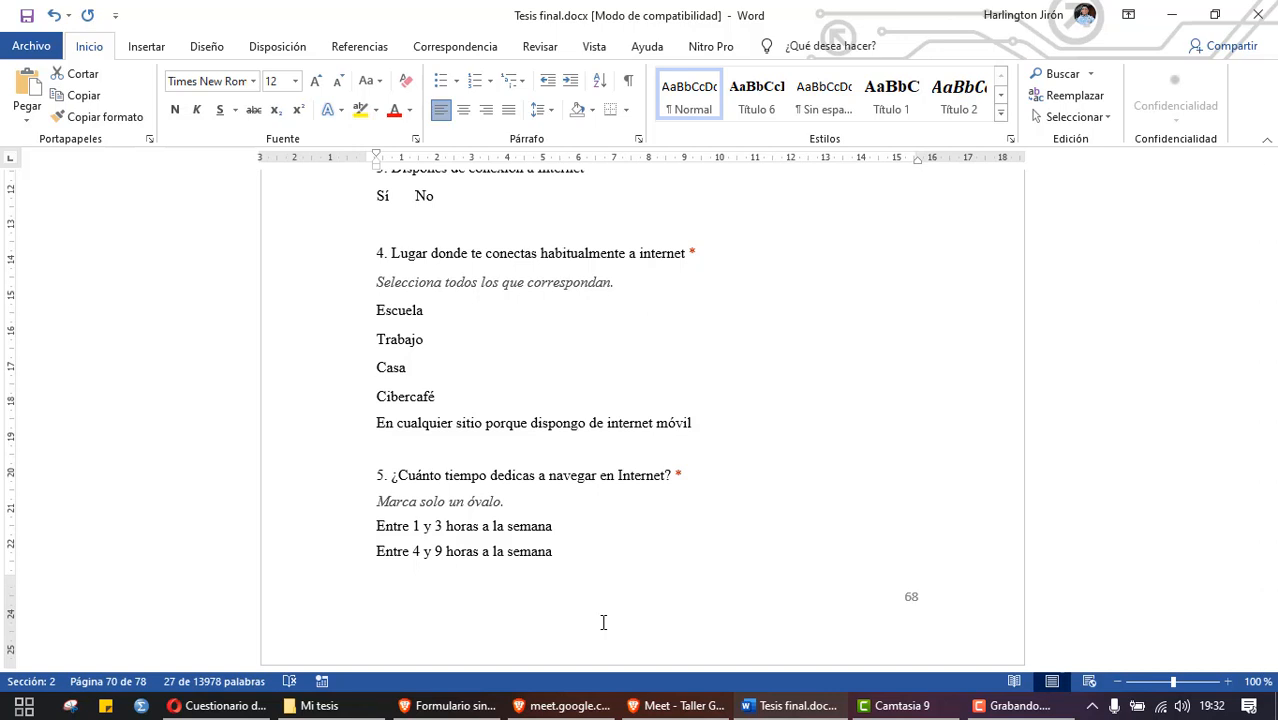
scroll(603, 622, up, 20)
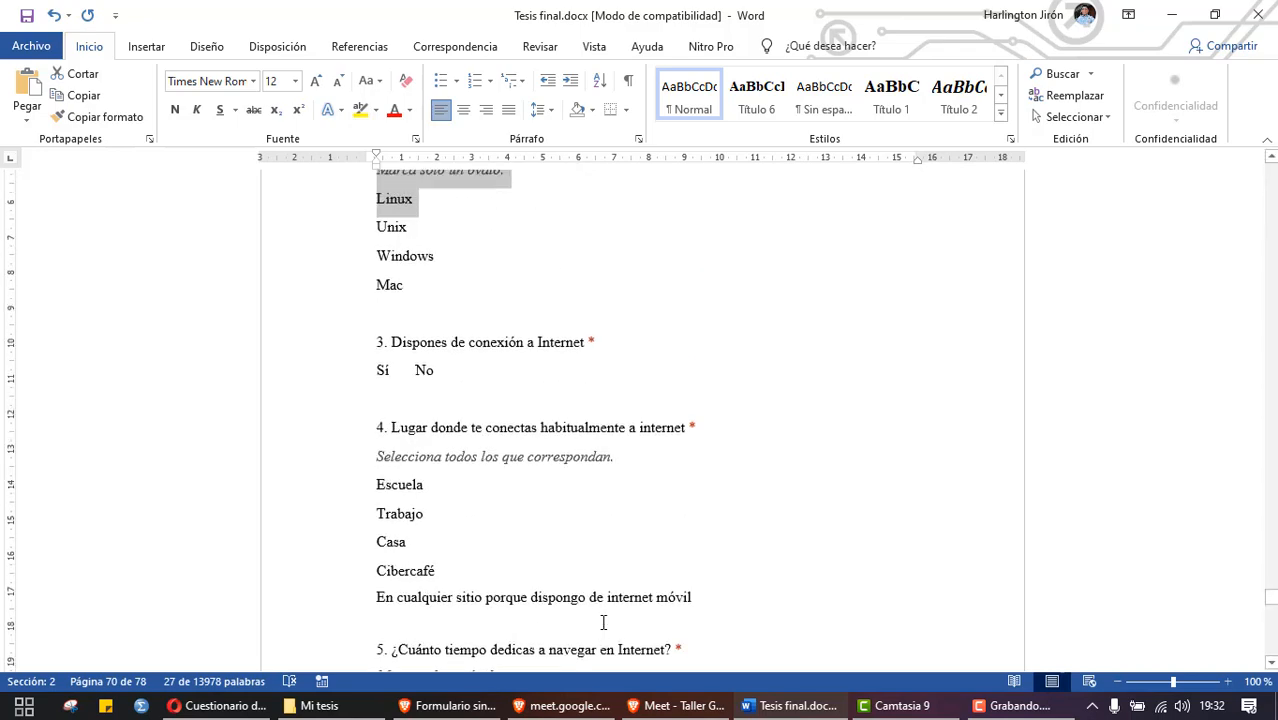
scroll(603, 537, up, 4)
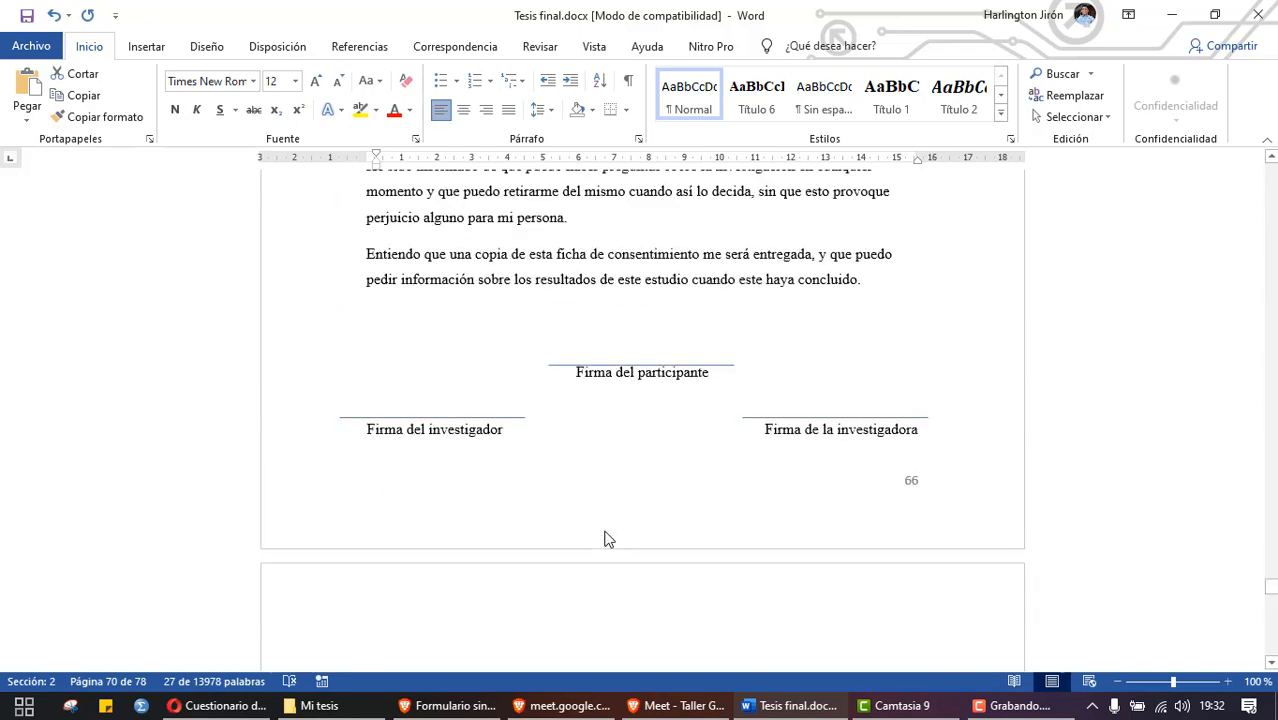
scroll(605, 531, down, 9)
Step: Return to the form in Brave, add a new section after the consent question and title it "Datos generales:"
click(487, 708)
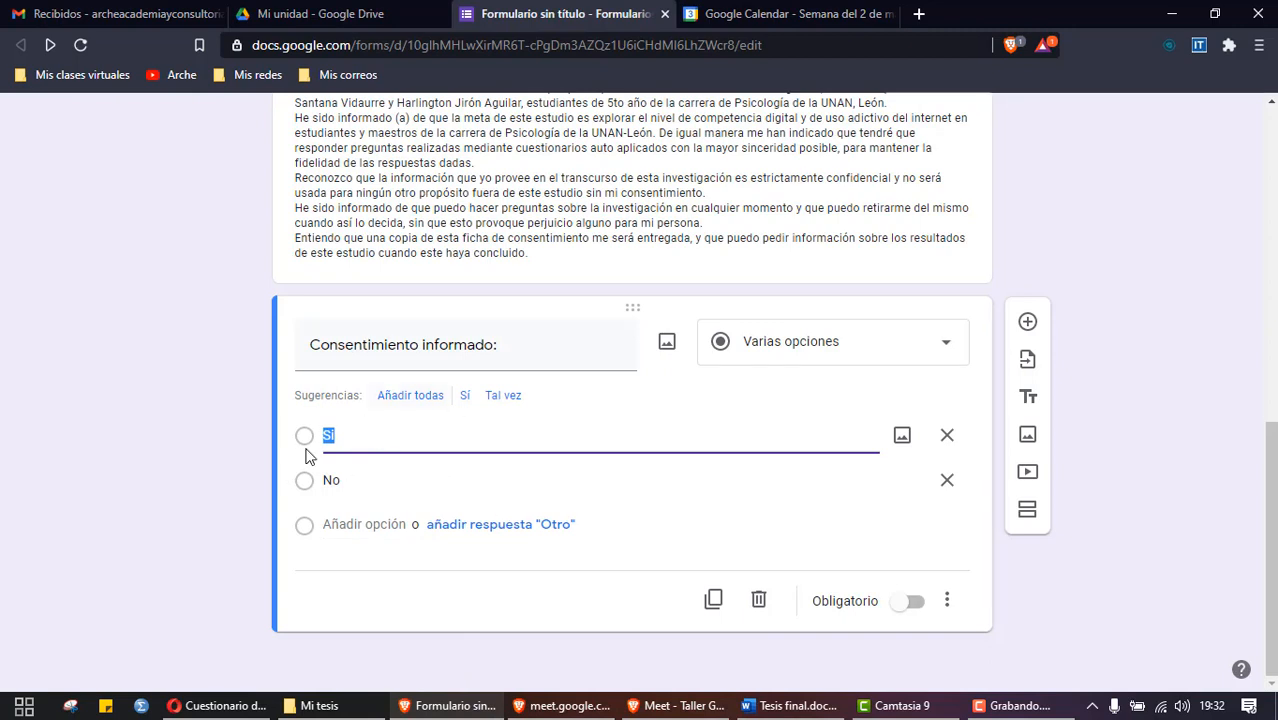
click(355, 477)
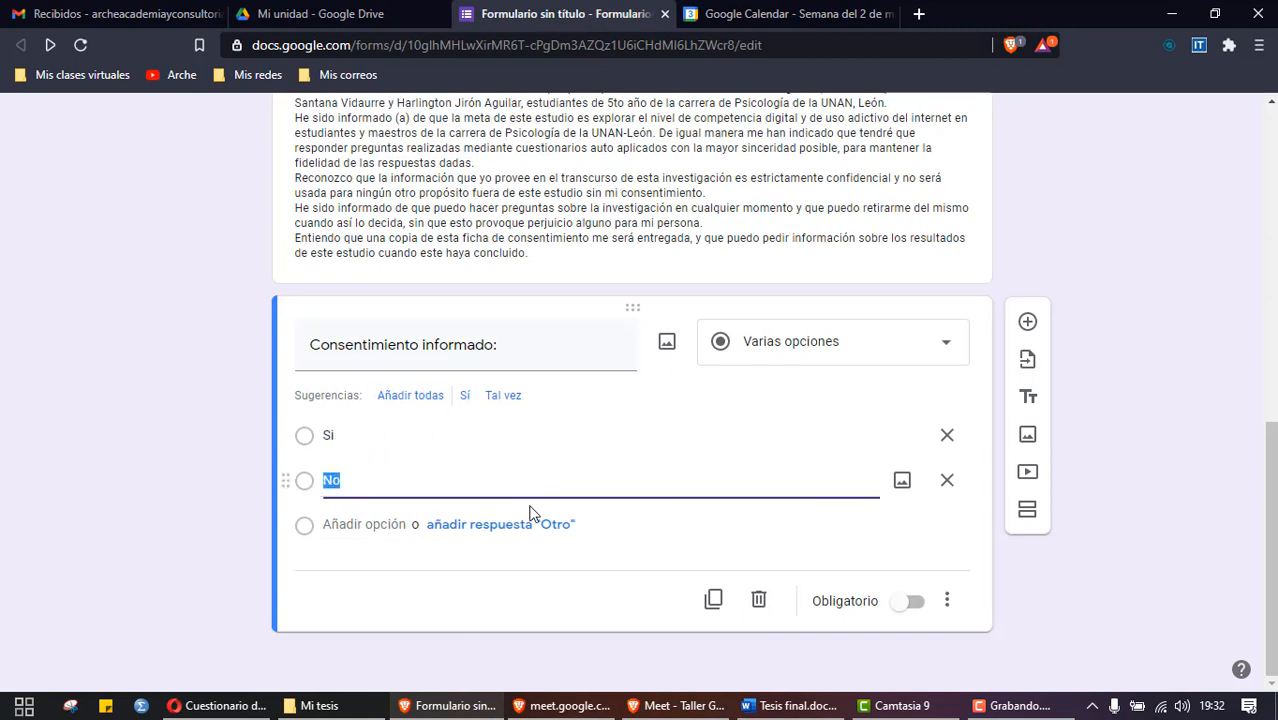
click(1027, 512)
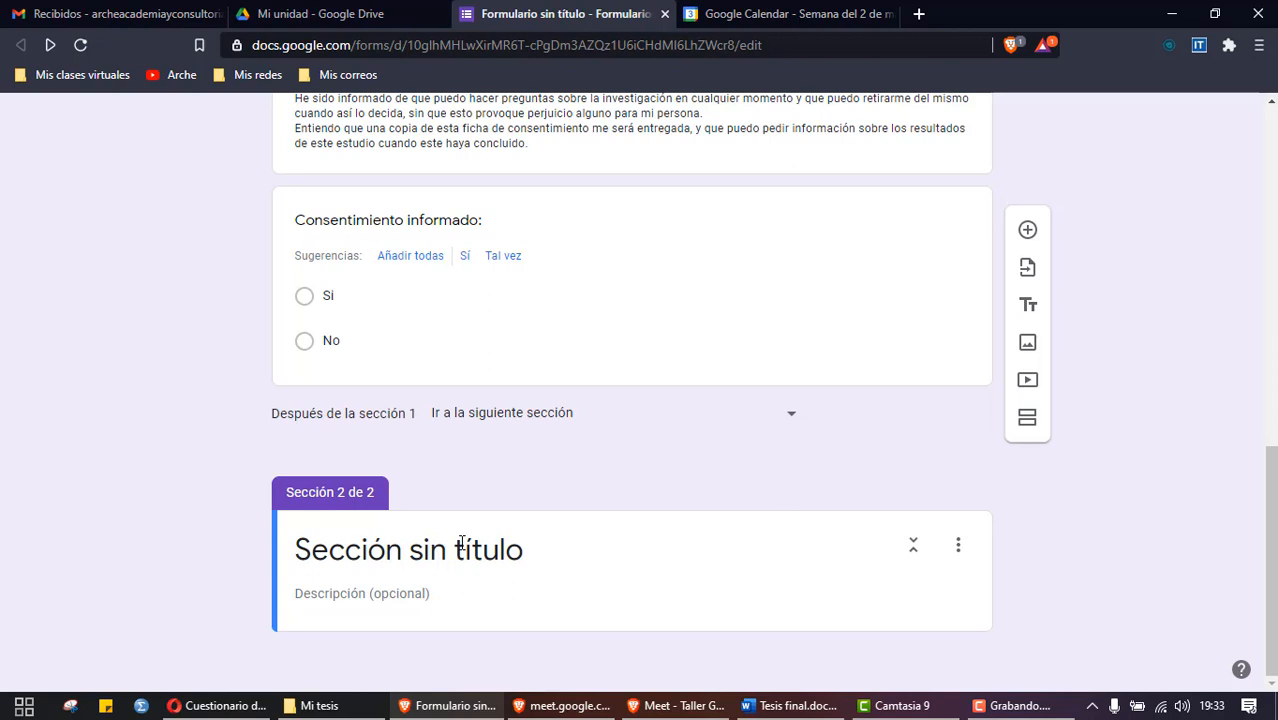
click(461, 544)
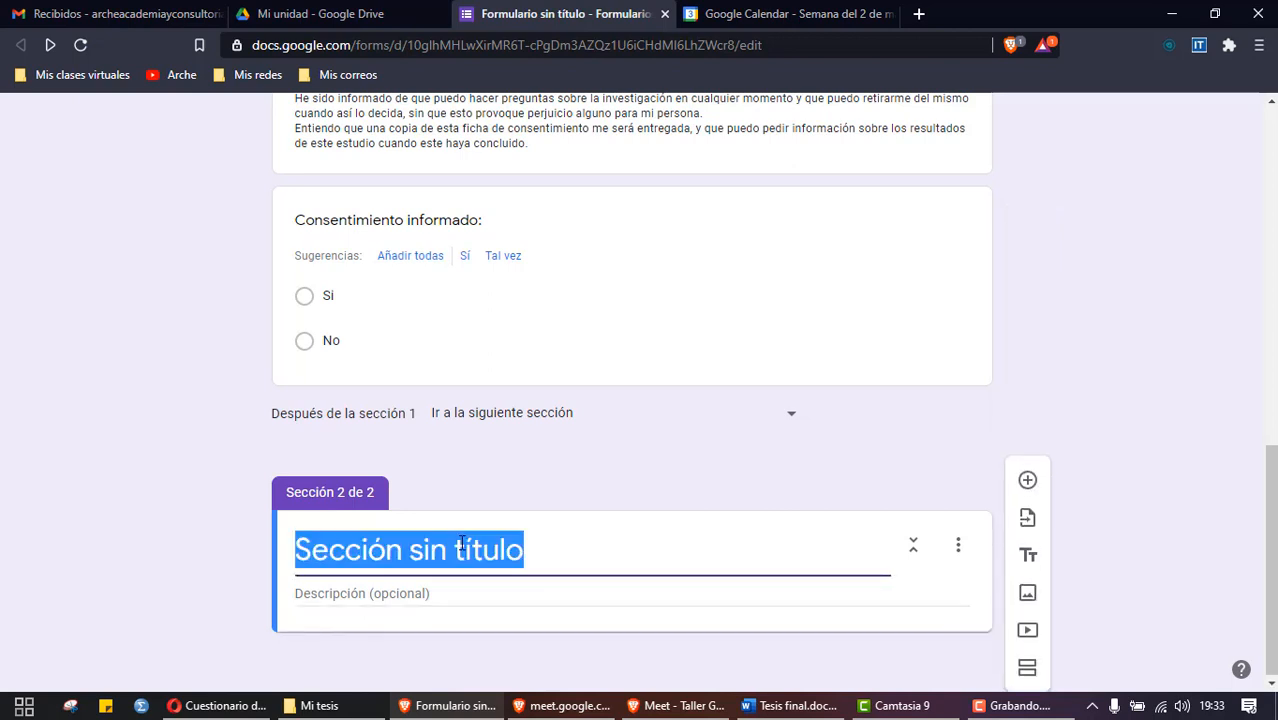
text(Datos gene)
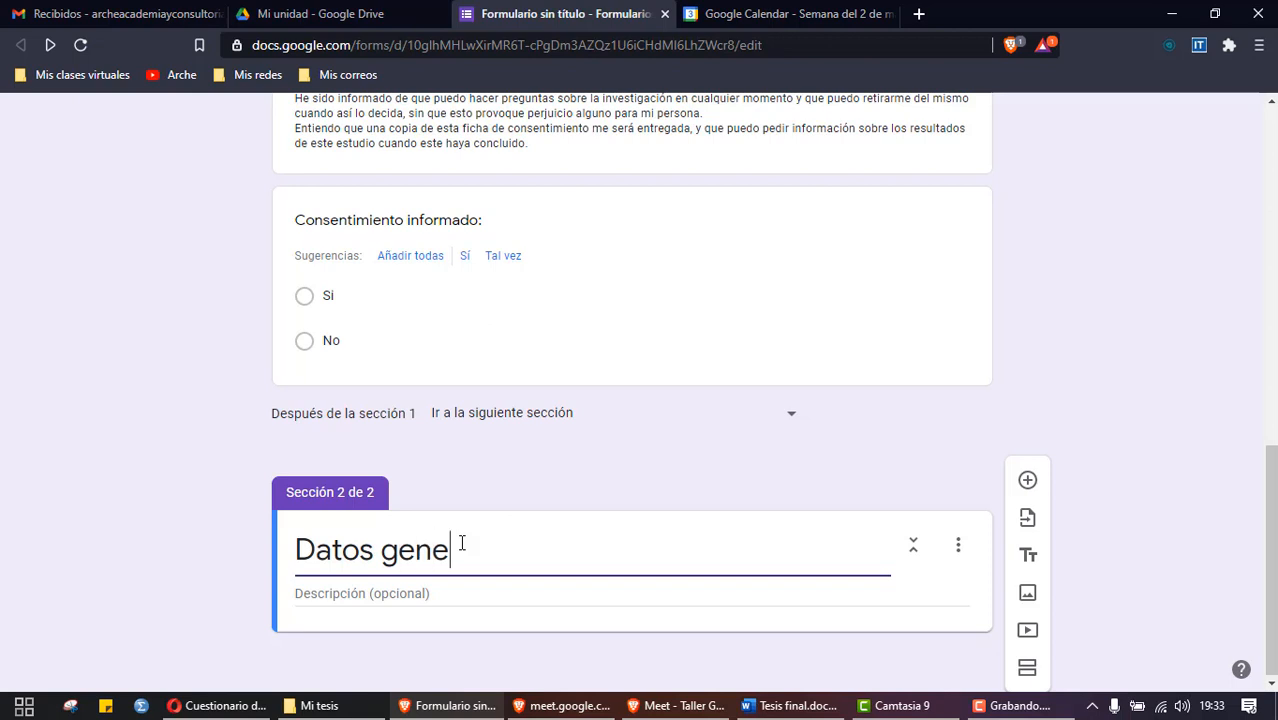
key(BackSpace)
text(a)
key(BackSpace)
text(erales:)
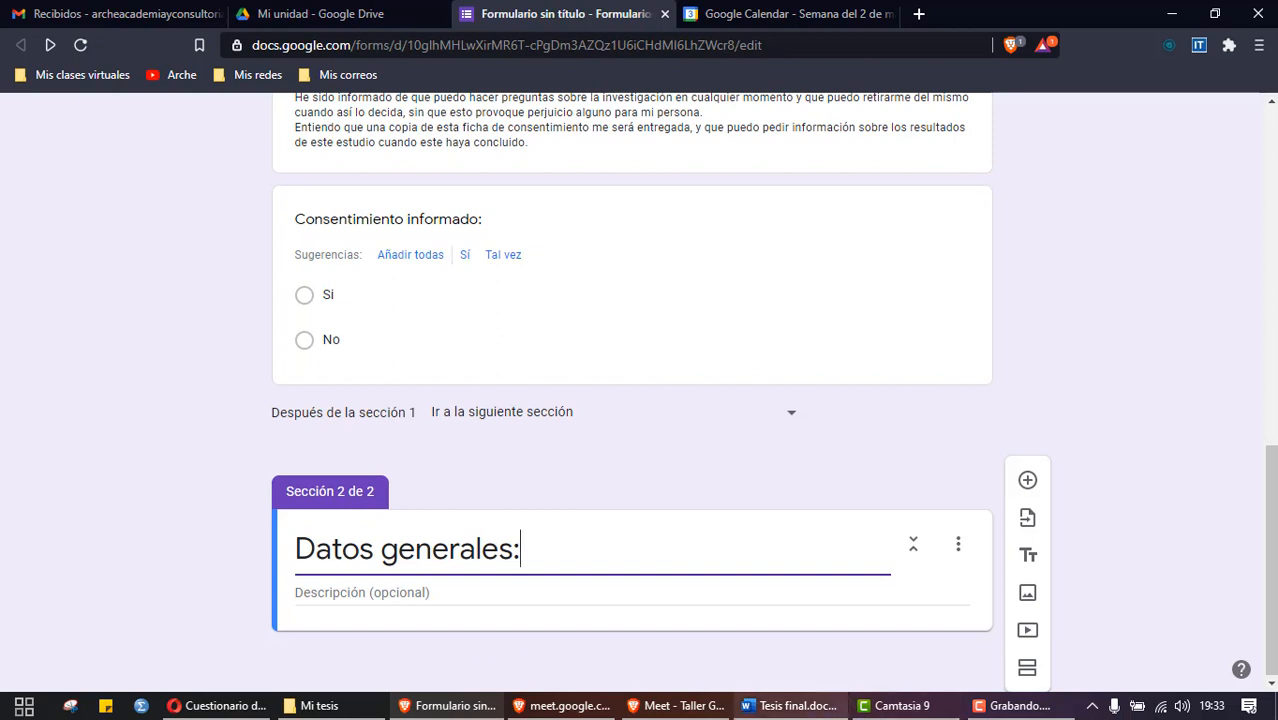
Step: Switch to Tesis final.docx in Word and go through each field under Datos generales, from Edad to Turno laboral
click(790, 705)
scroll(606, 387, down, 2)
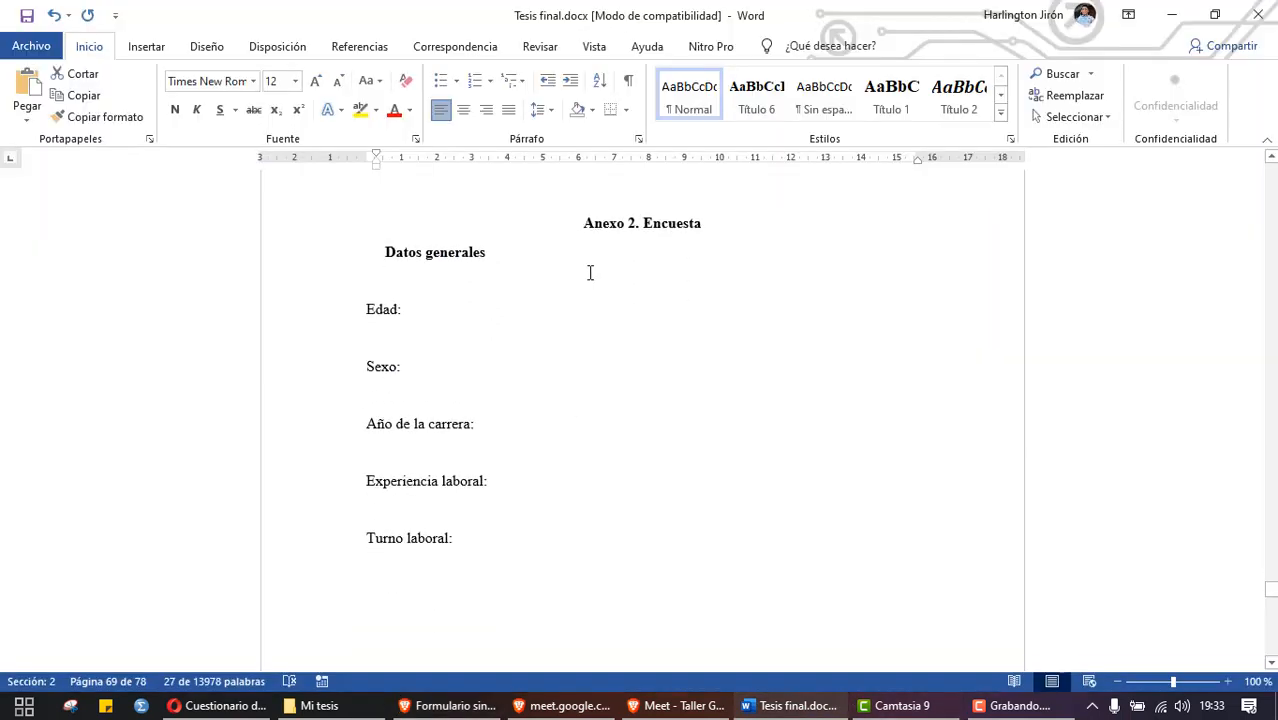
drag(372, 250, 453, 530)
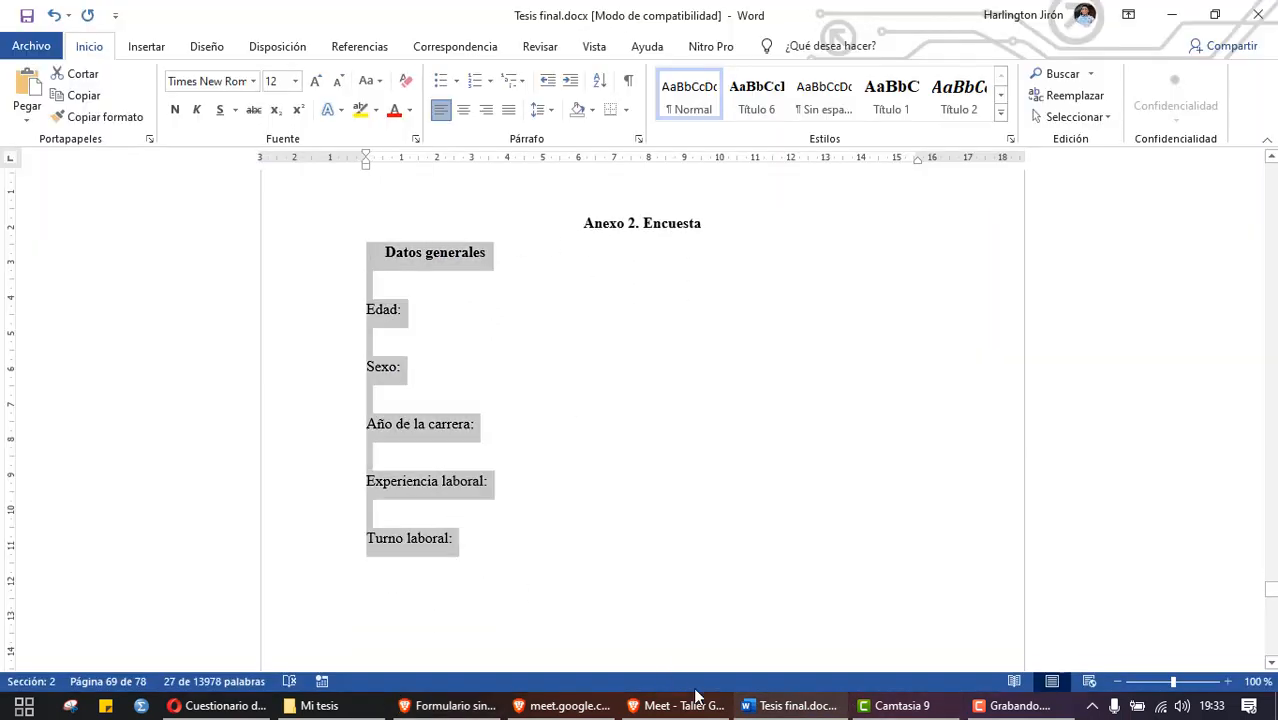
click(790, 705)
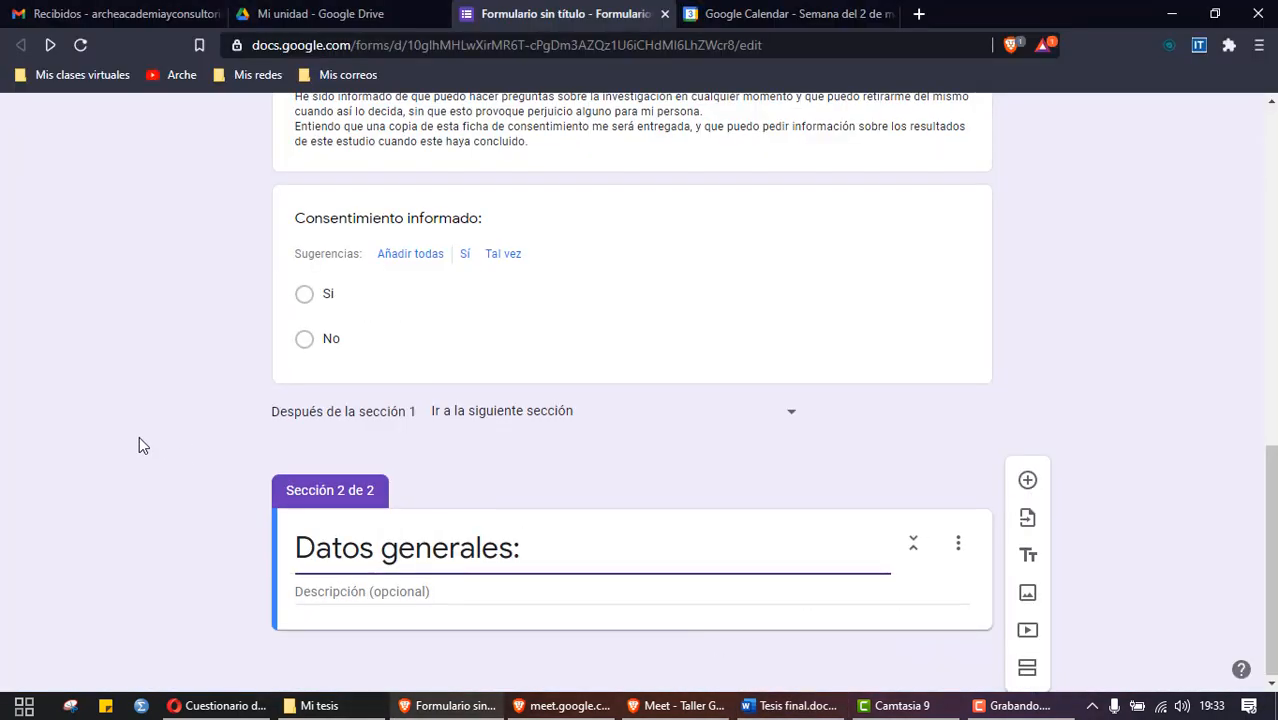
click(776, 708)
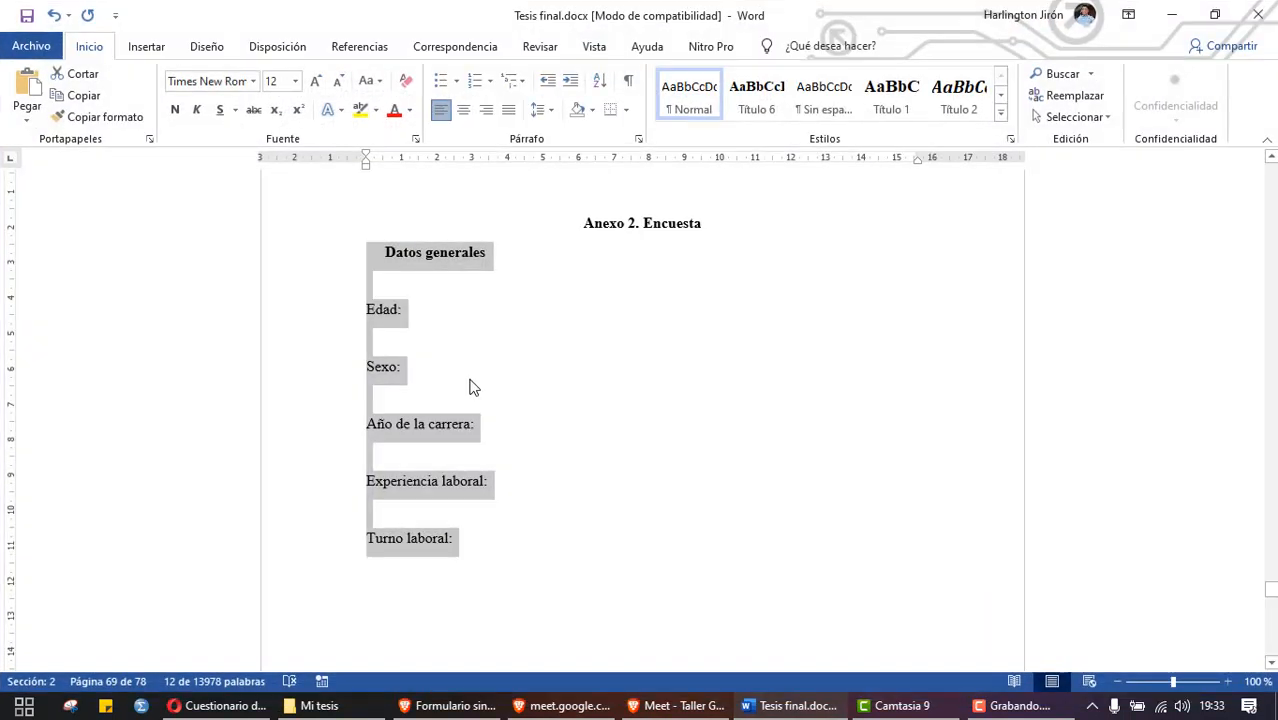
click(416, 314)
triple_click(393, 309)
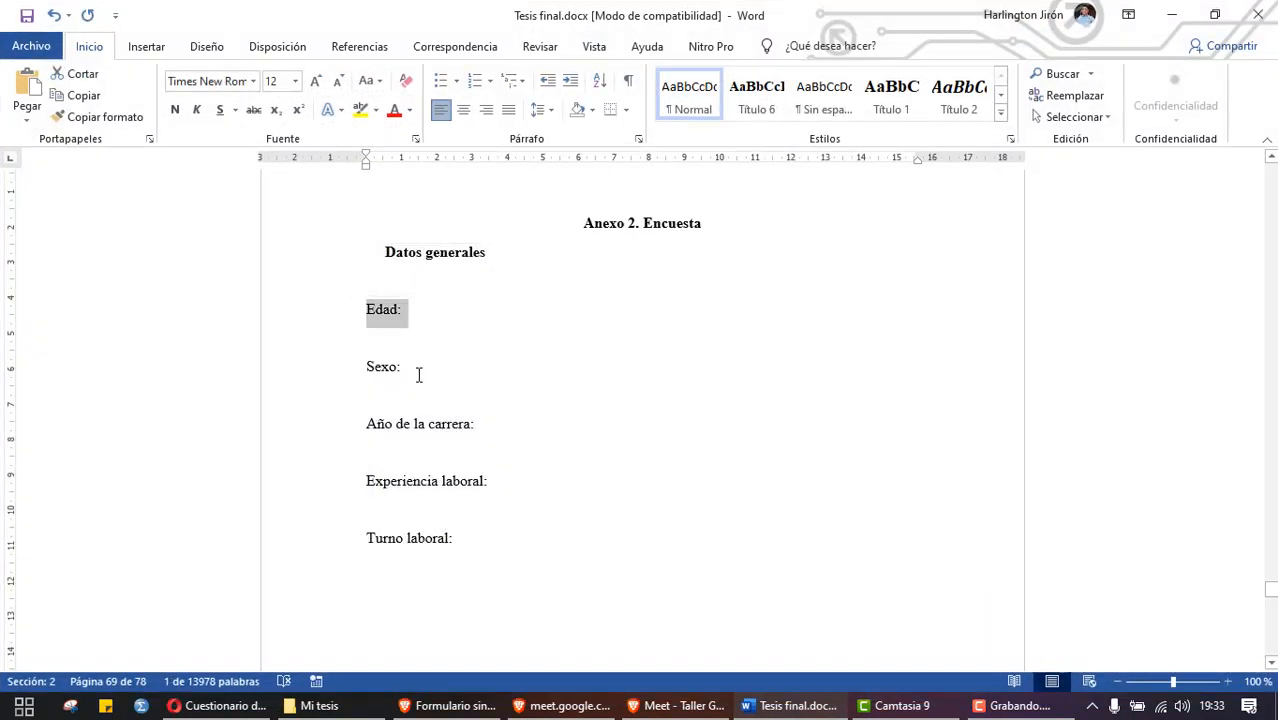
triple_click(394, 369)
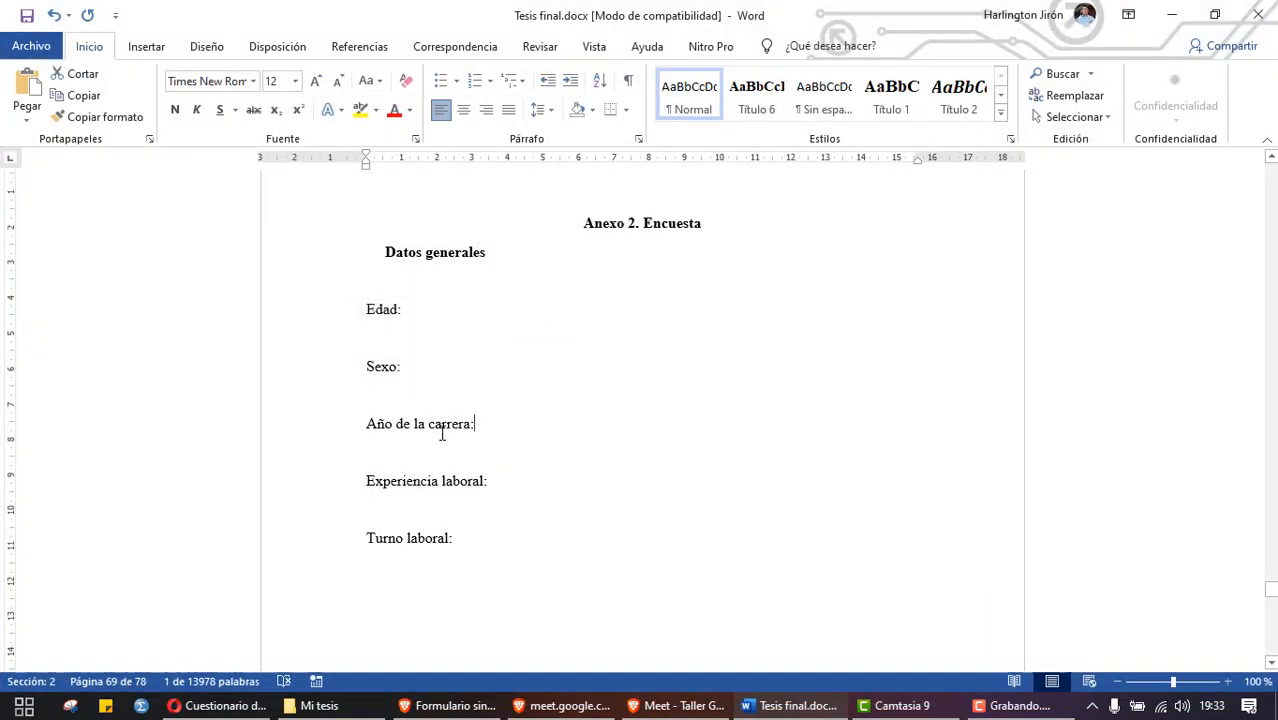
drag(442, 434, 322, 434)
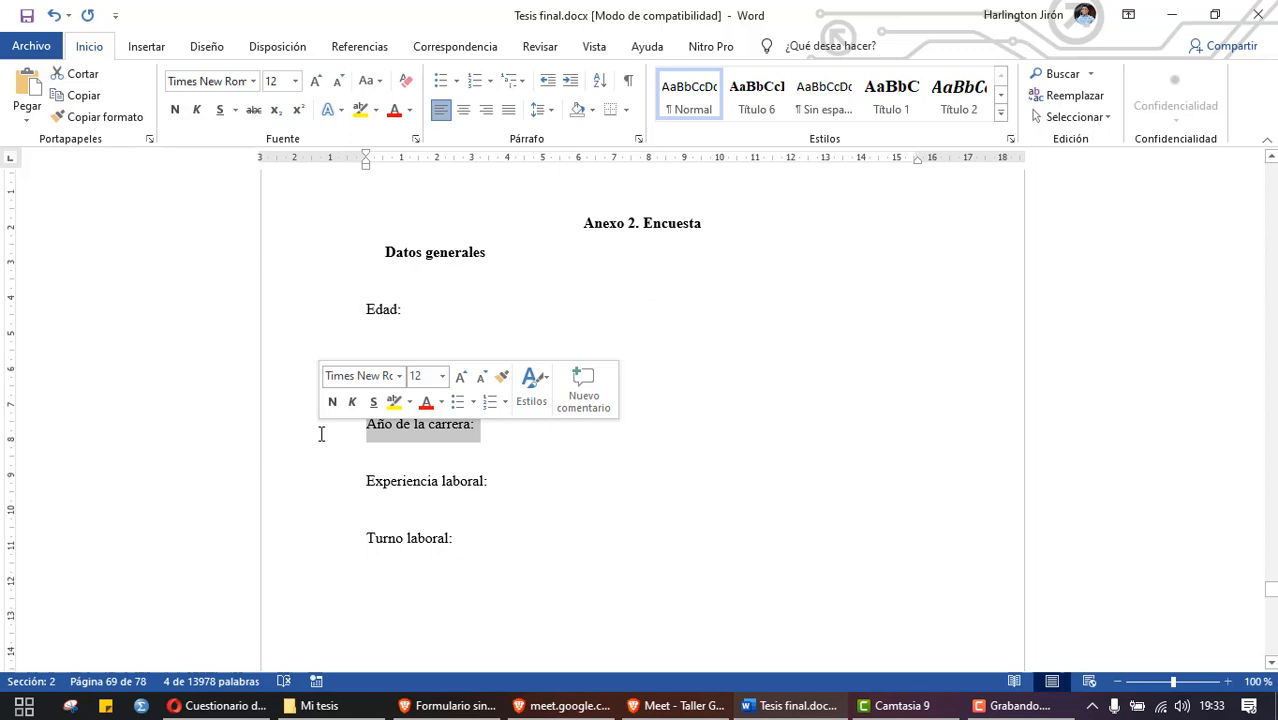
click(450, 535)
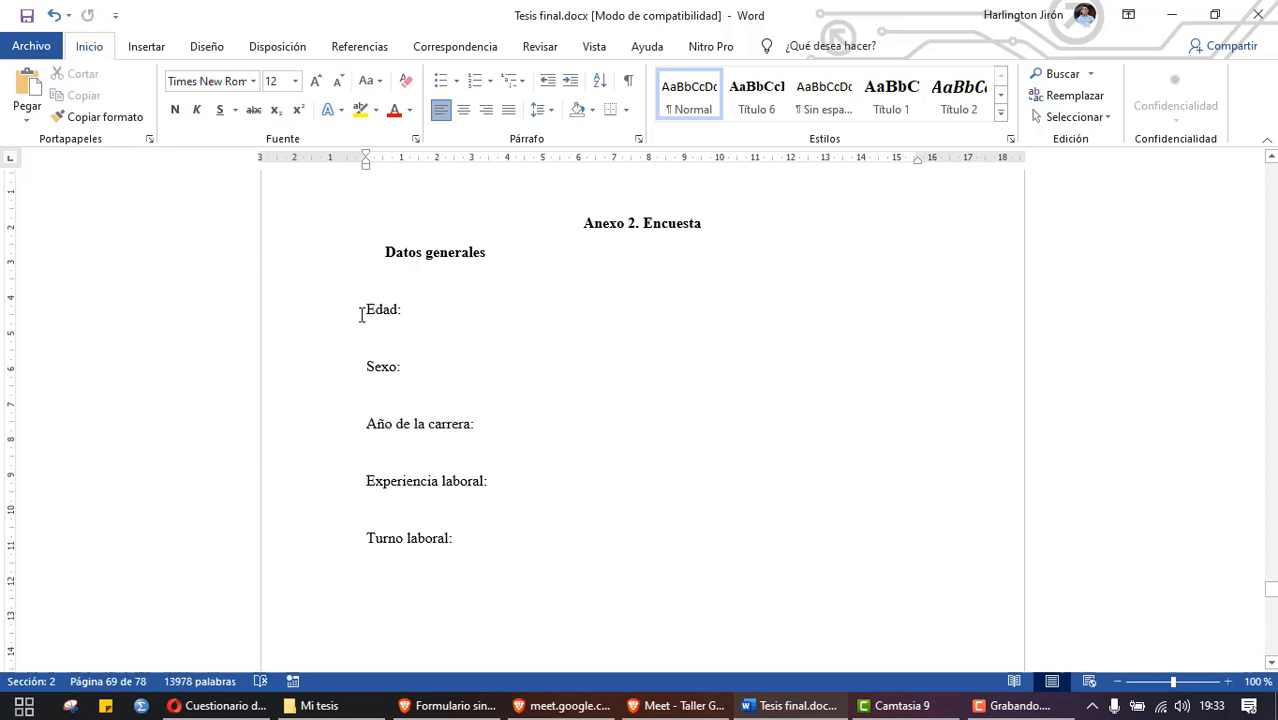
drag(340, 314, 343, 538)
click(403, 368)
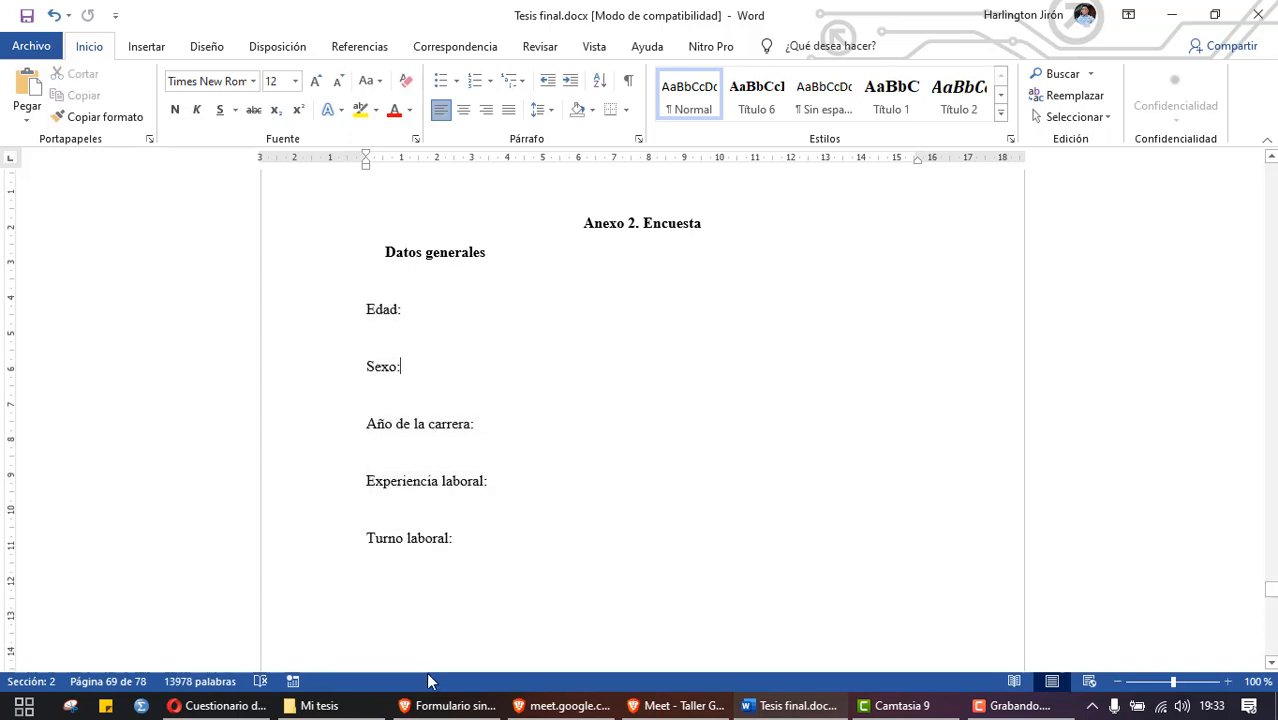
Step: Return to the form in Brave and describe the Datos generales section as "Caracteristicas sociodemográficas de la población."
click(430, 705)
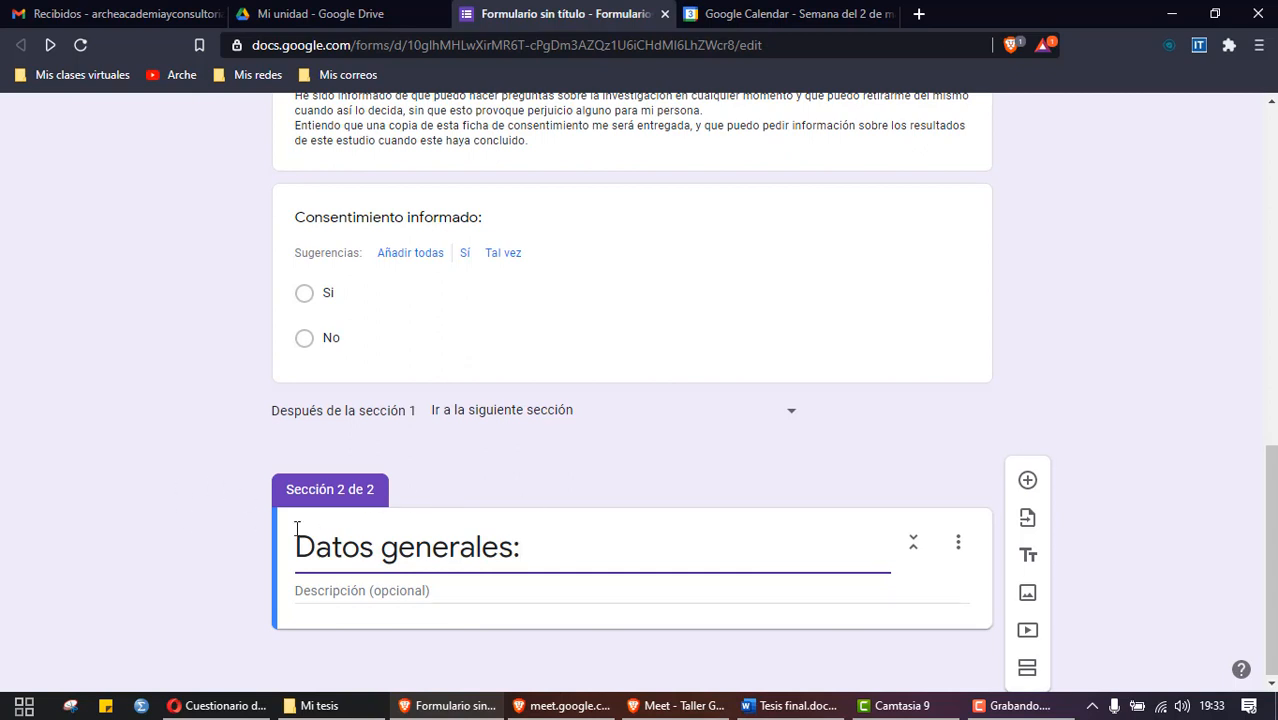
click(380, 593)
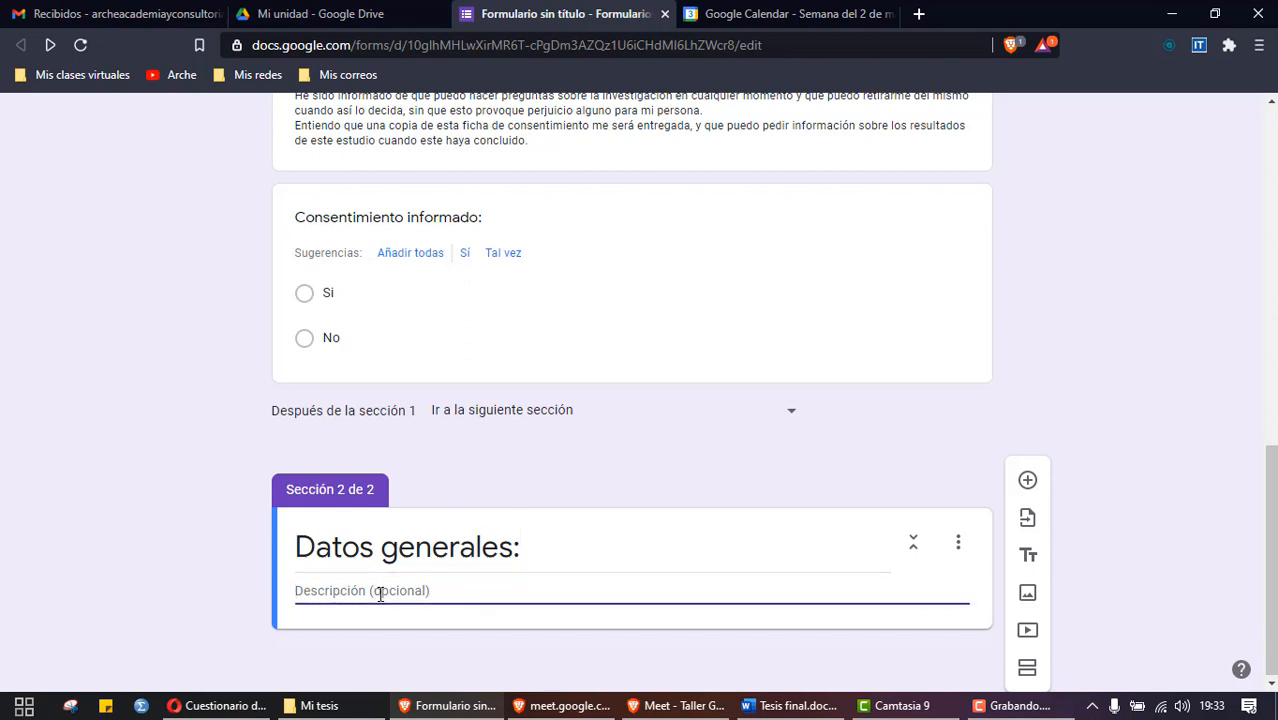
text(Care)
key(BackSpace)
text(acteristicas )
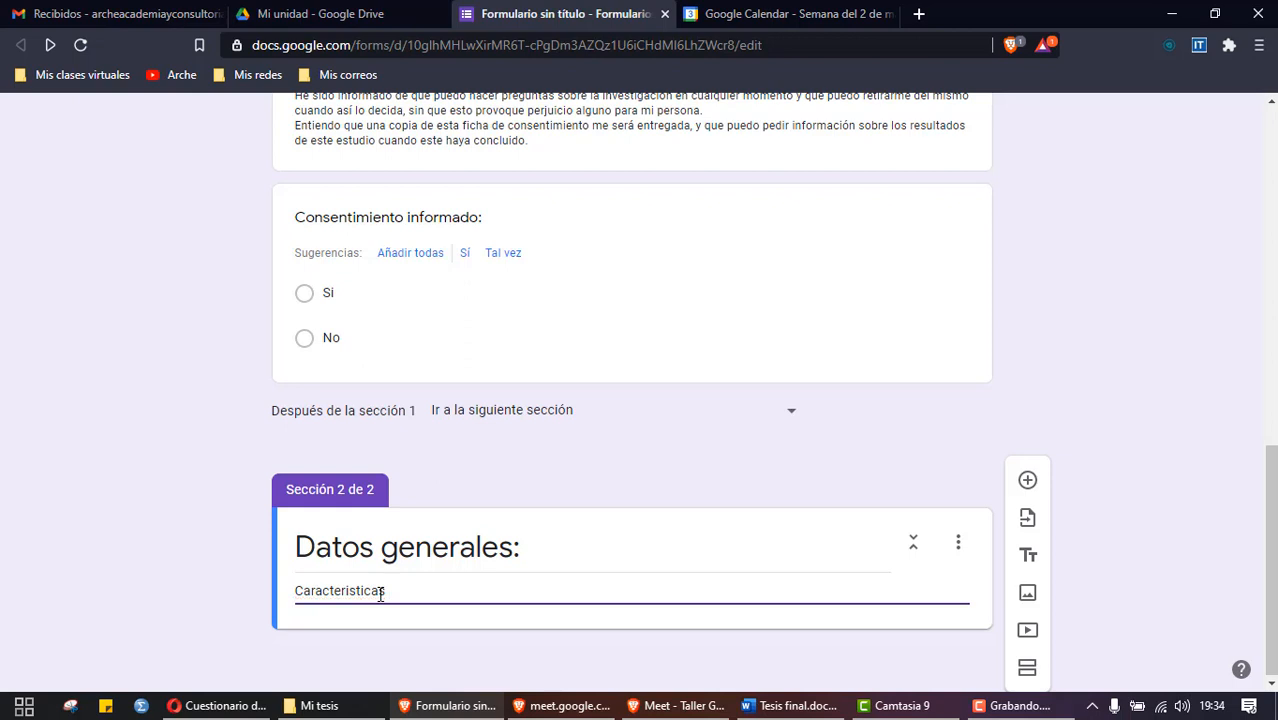
text(sociogra)
key(BackSpace)
key(BackSpace)
key(BackSpace)
text(demográficas)
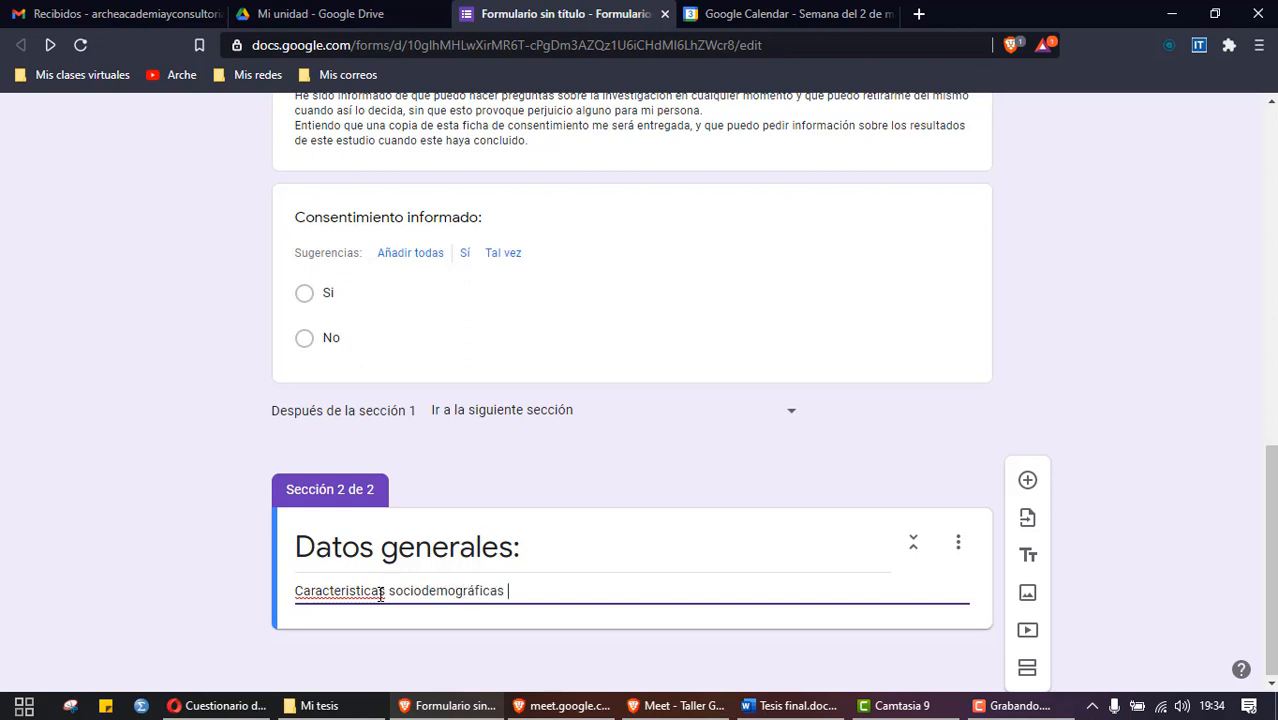
text( de la población.)
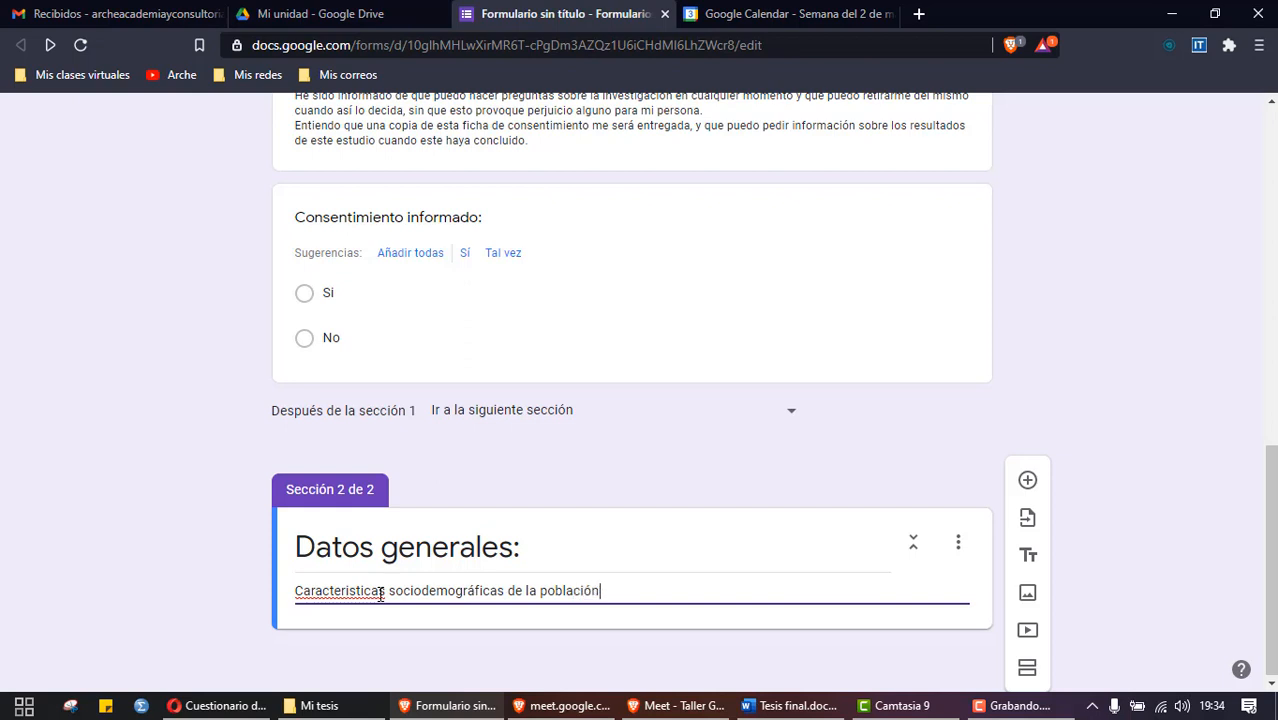
Step: Correct the misspelled first word of the section description to "Características" using the spelling suggestion
right_click(364, 590)
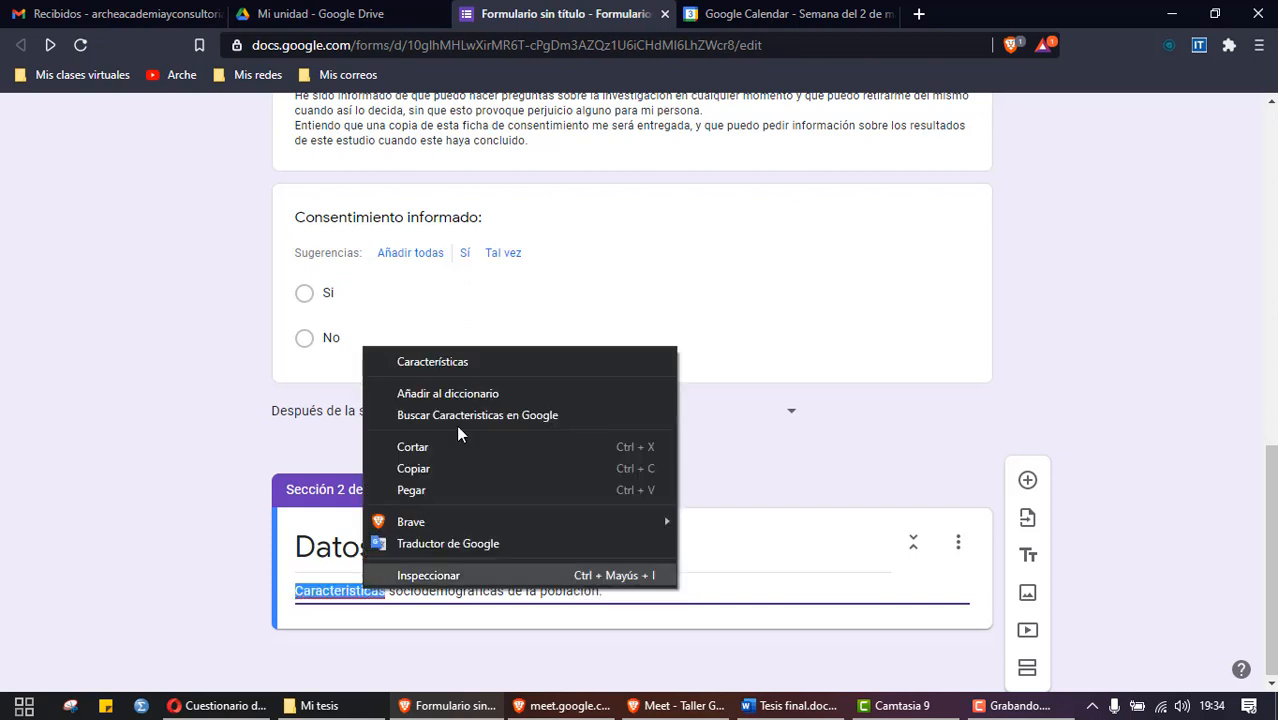
click(432, 362)
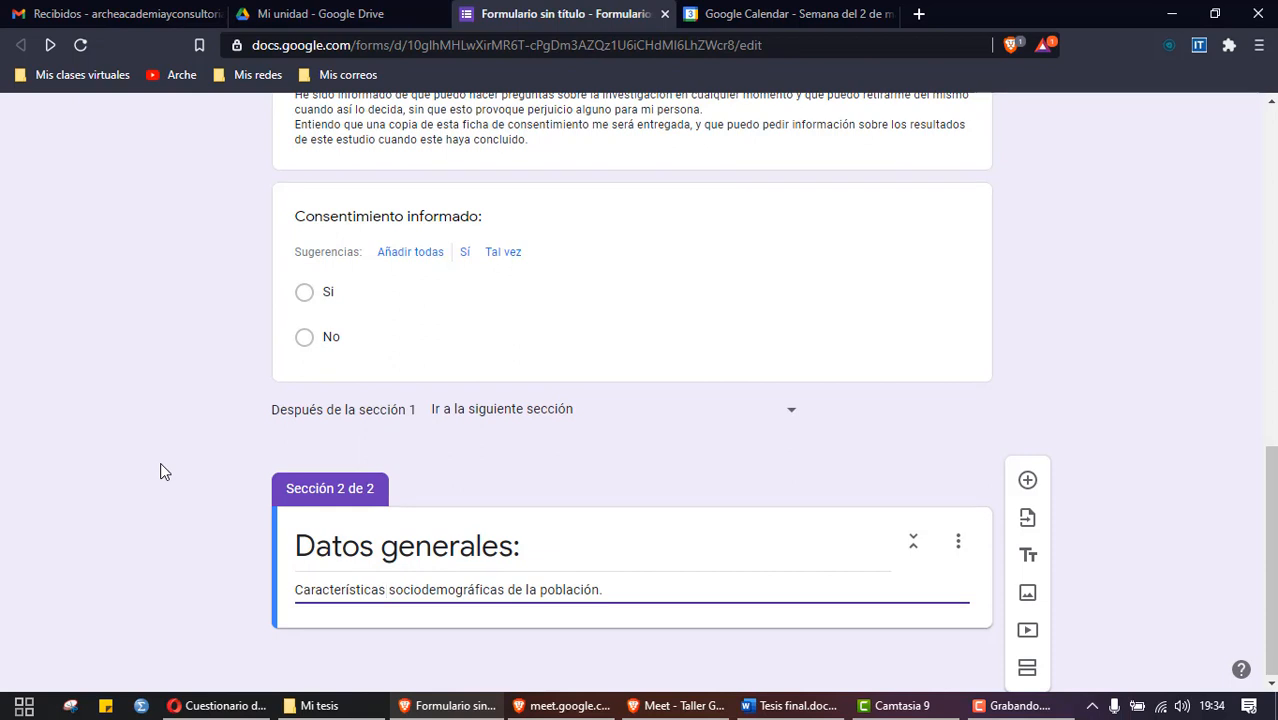
click(1173, 434)
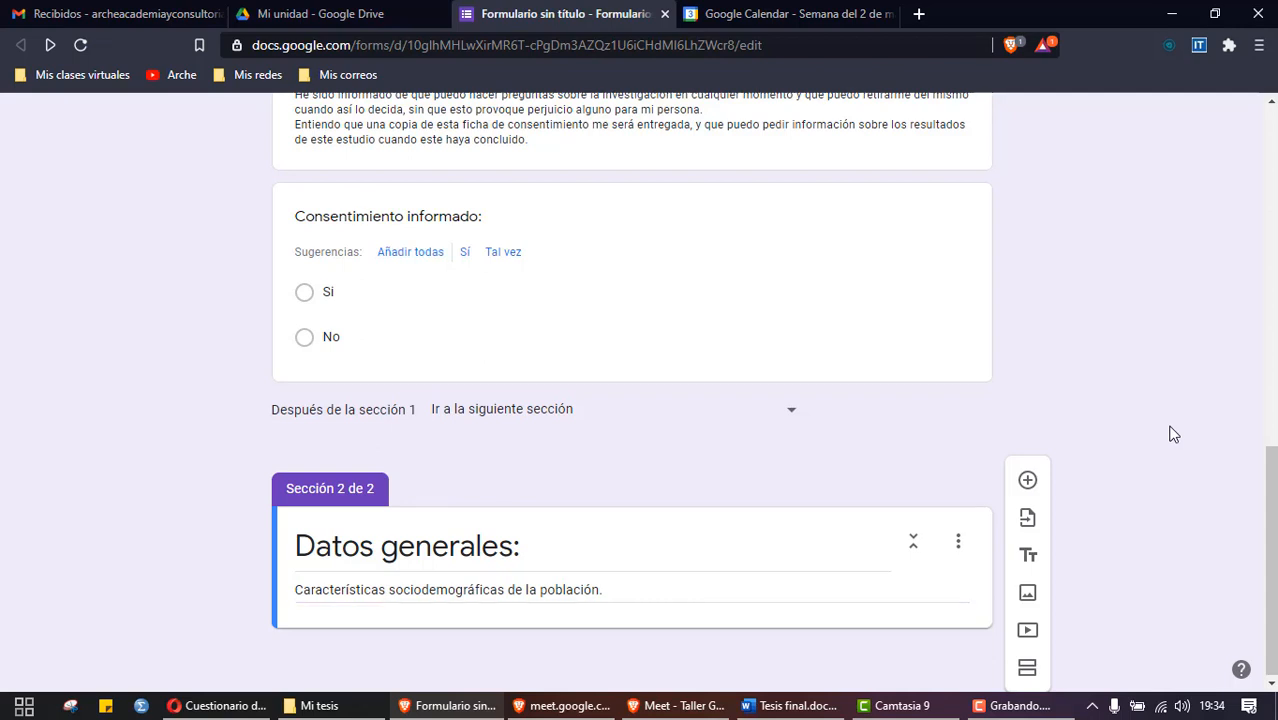
triple_click(605, 589)
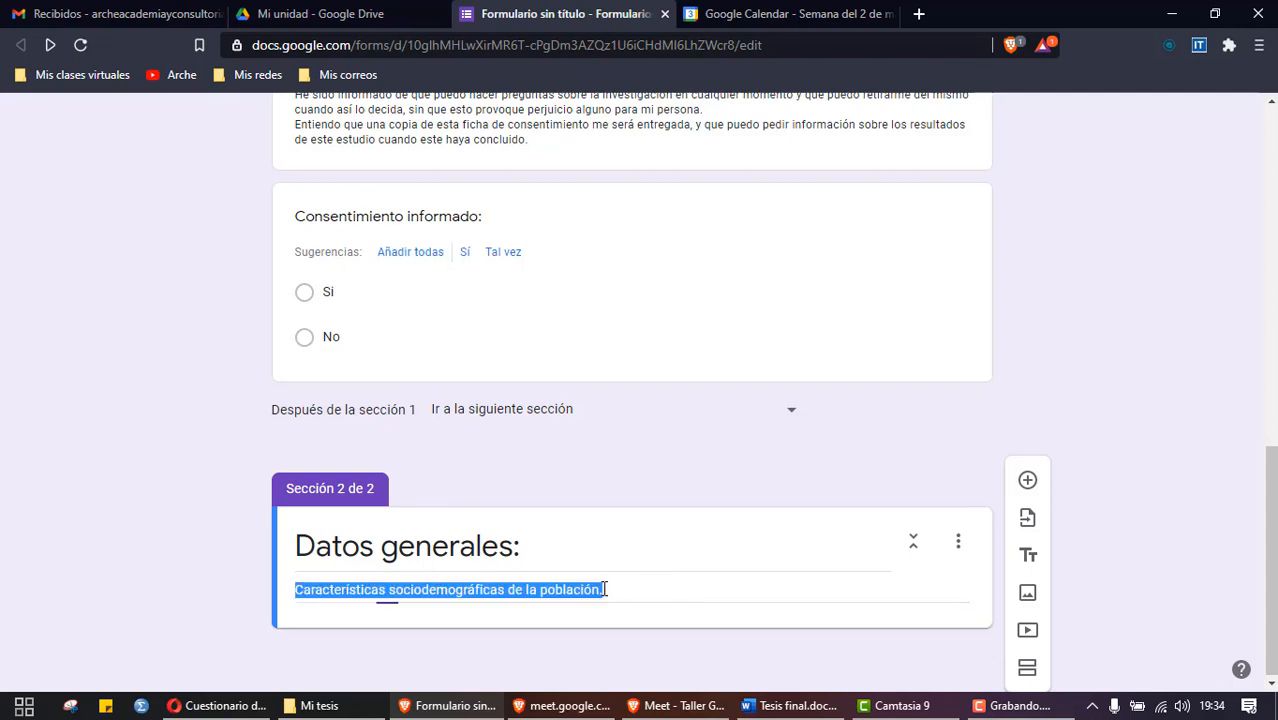
click(605, 589)
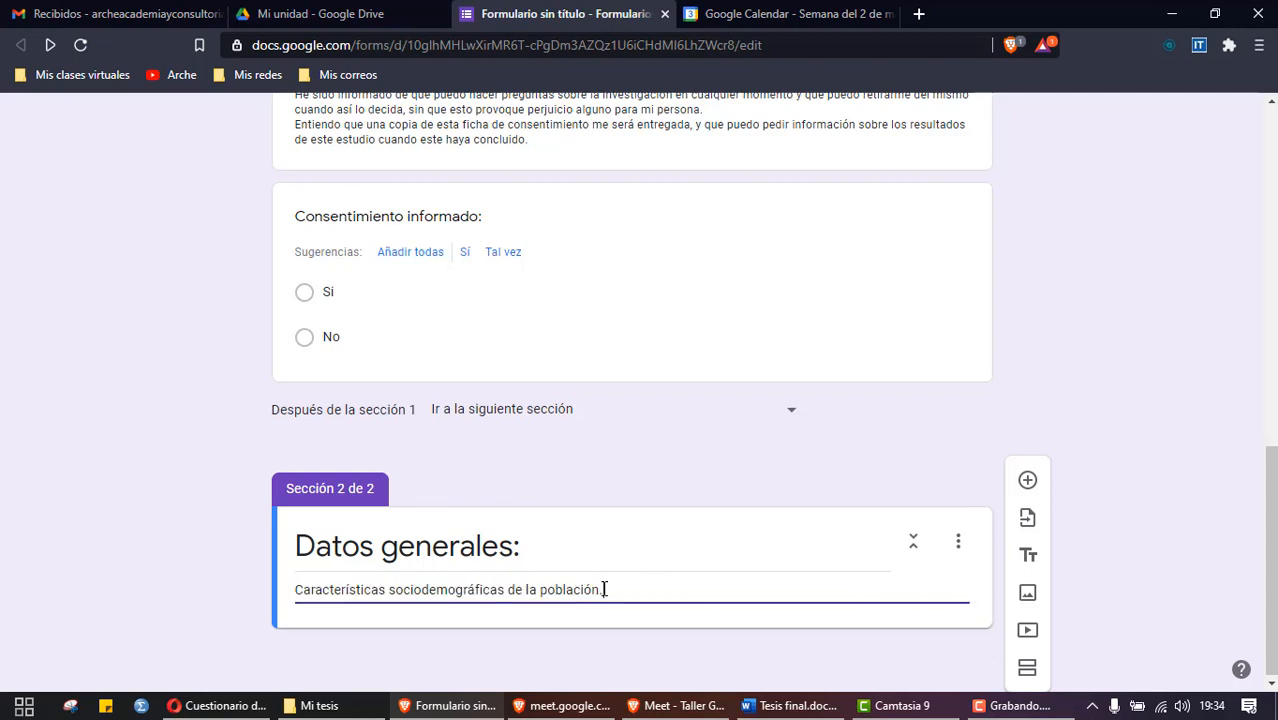
Step: Add a question to the Datos generales section, title it "Edad:" after the thesis survey's first field, and use the Respuesta corta type
click(1029, 483)
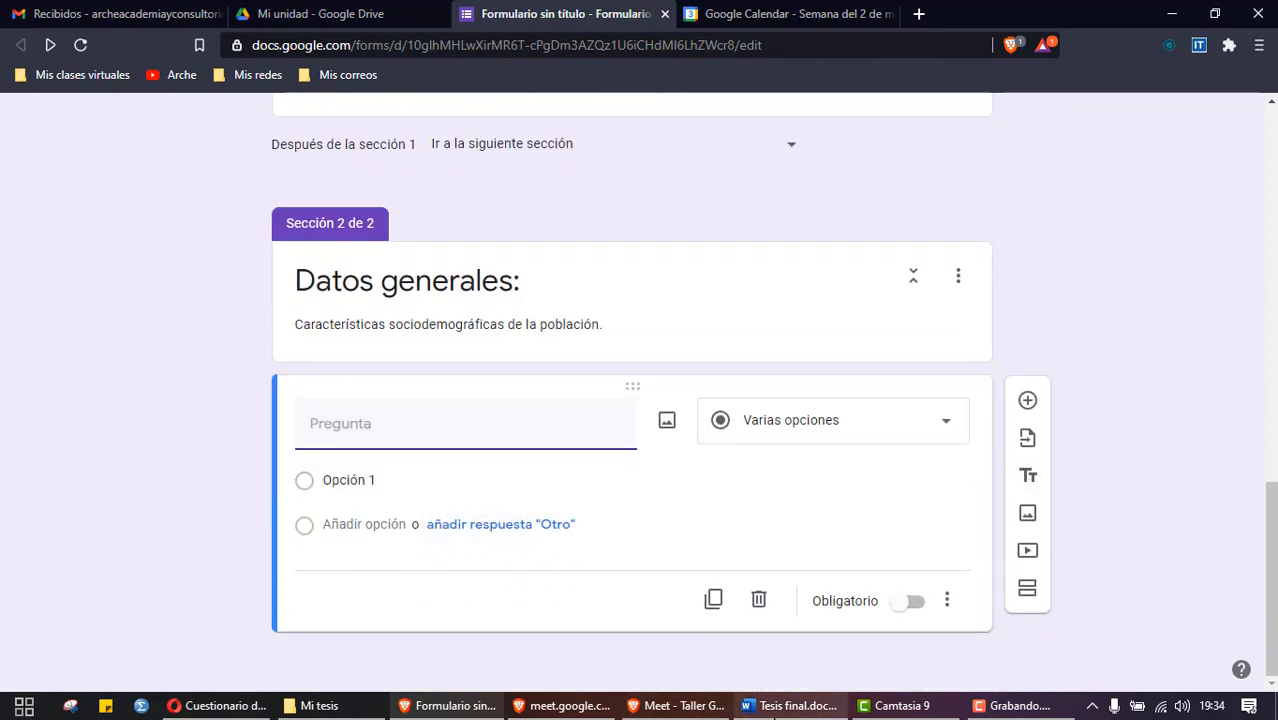
click(790, 705)
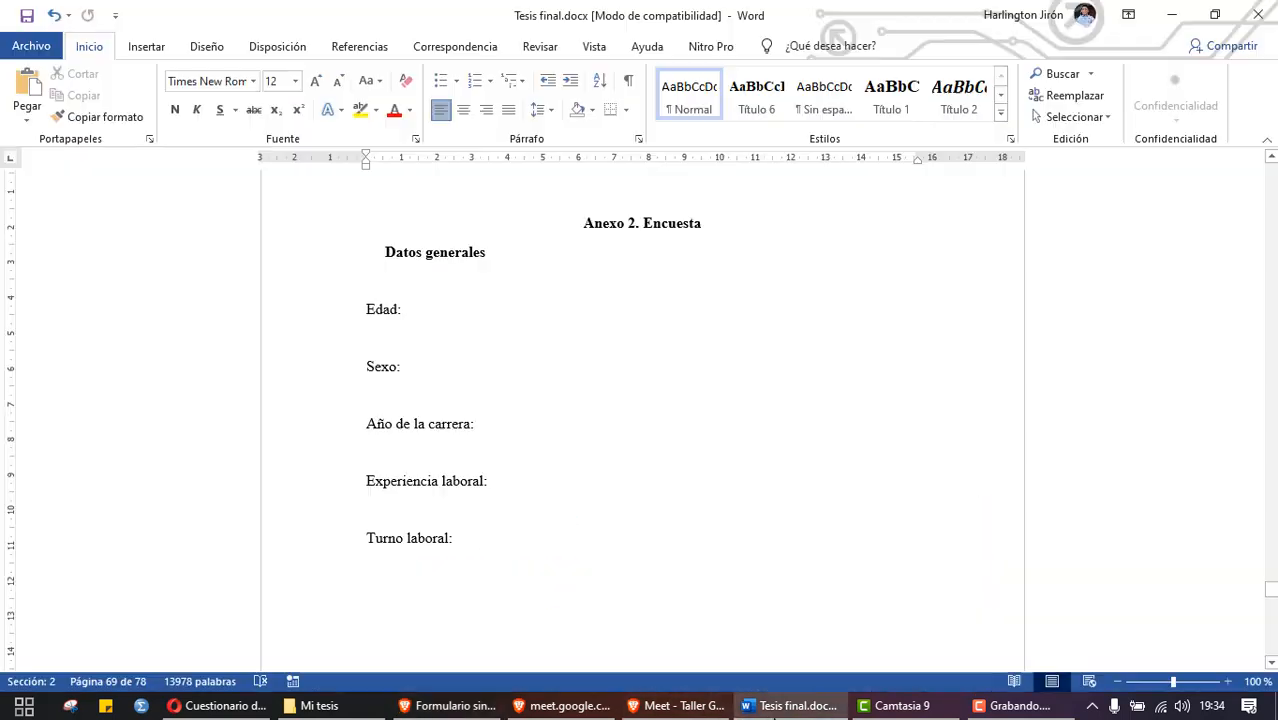
double_click(660, 222)
click(373, 308)
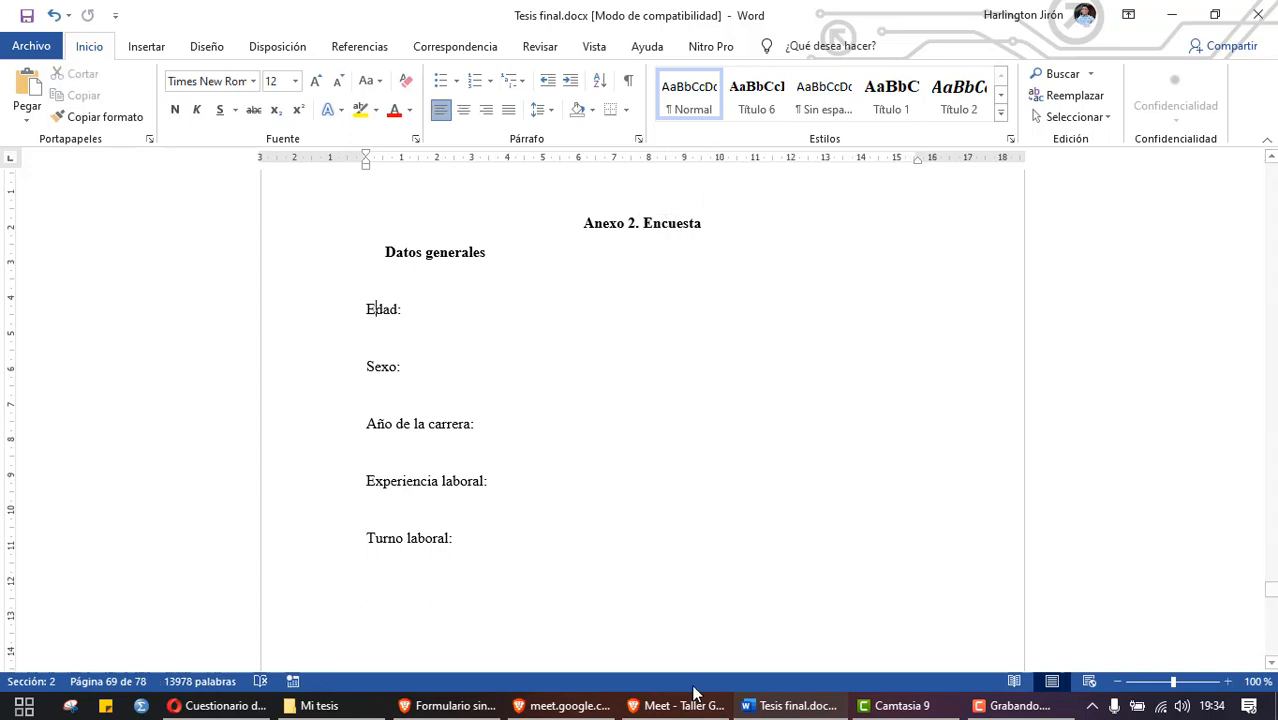
click(790, 705)
click(390, 418)
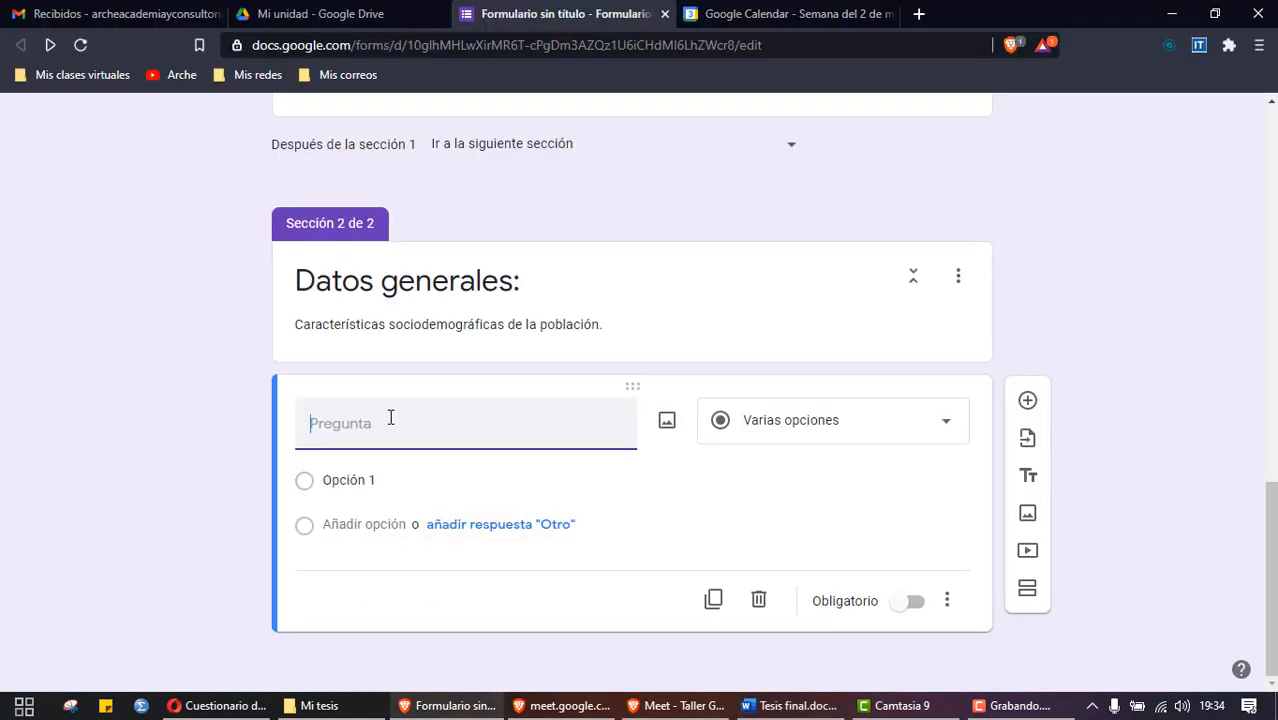
text(Edad:)
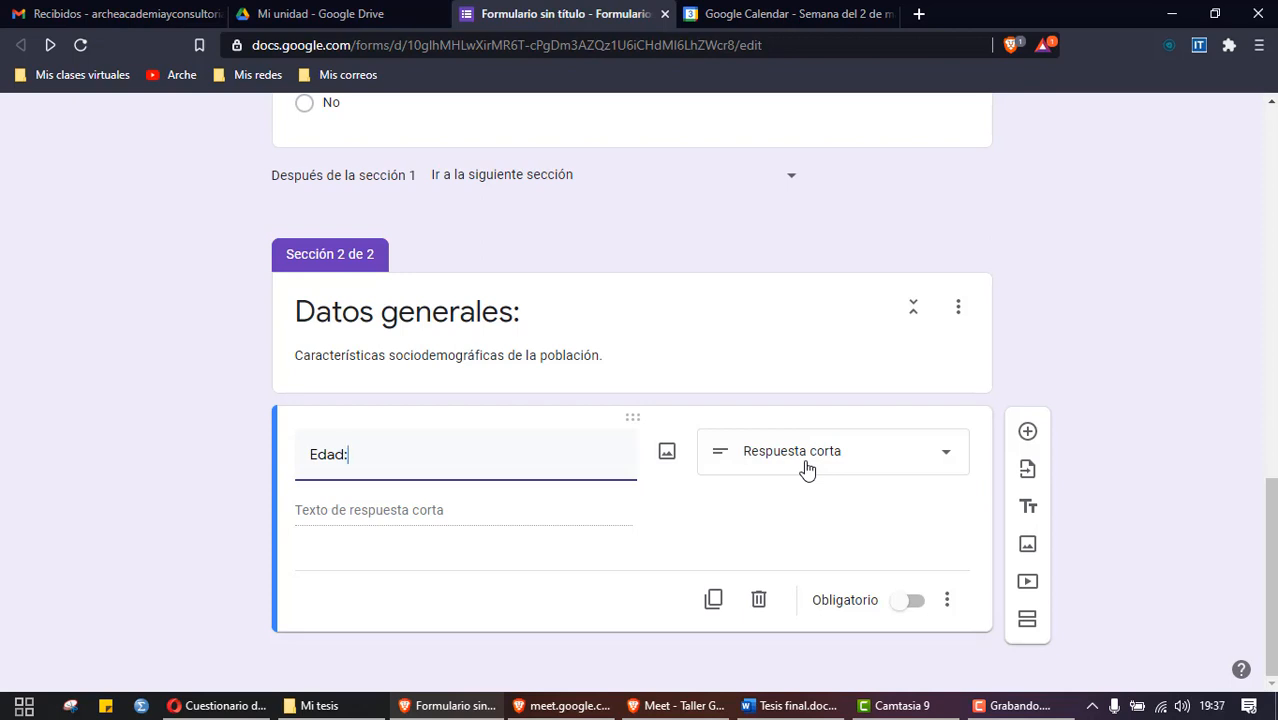
click(389, 510)
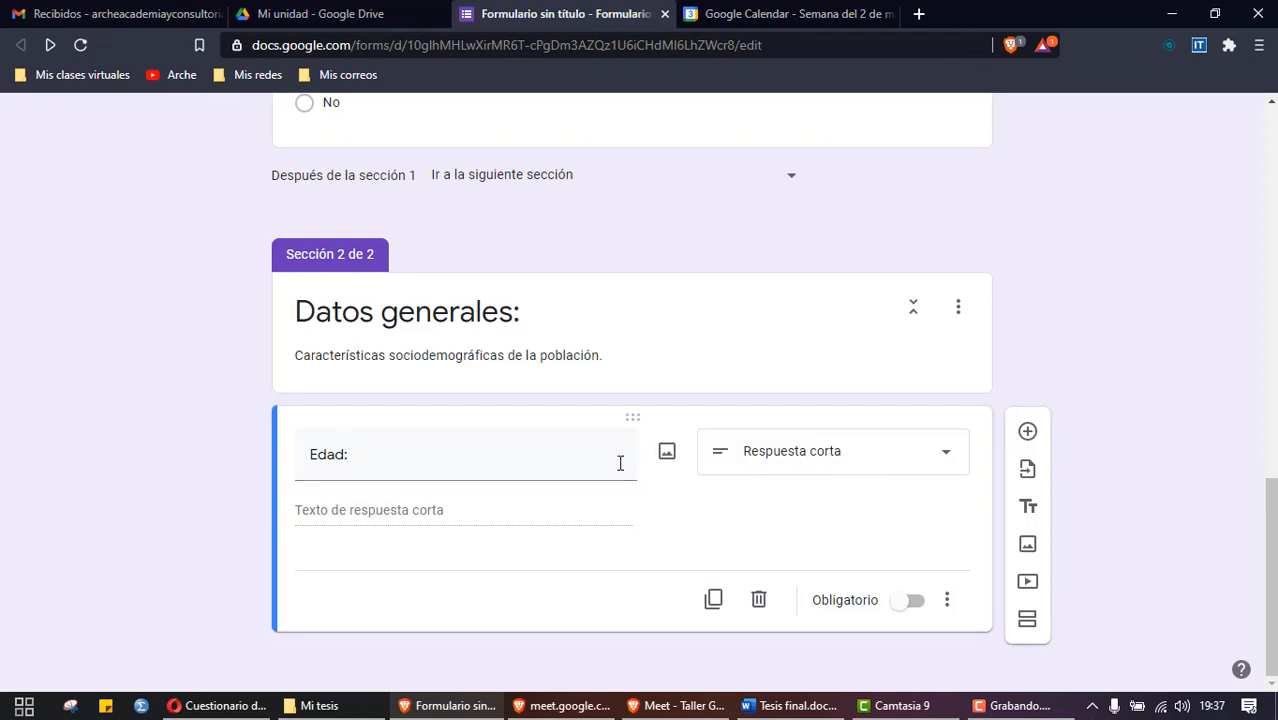
click(799, 455)
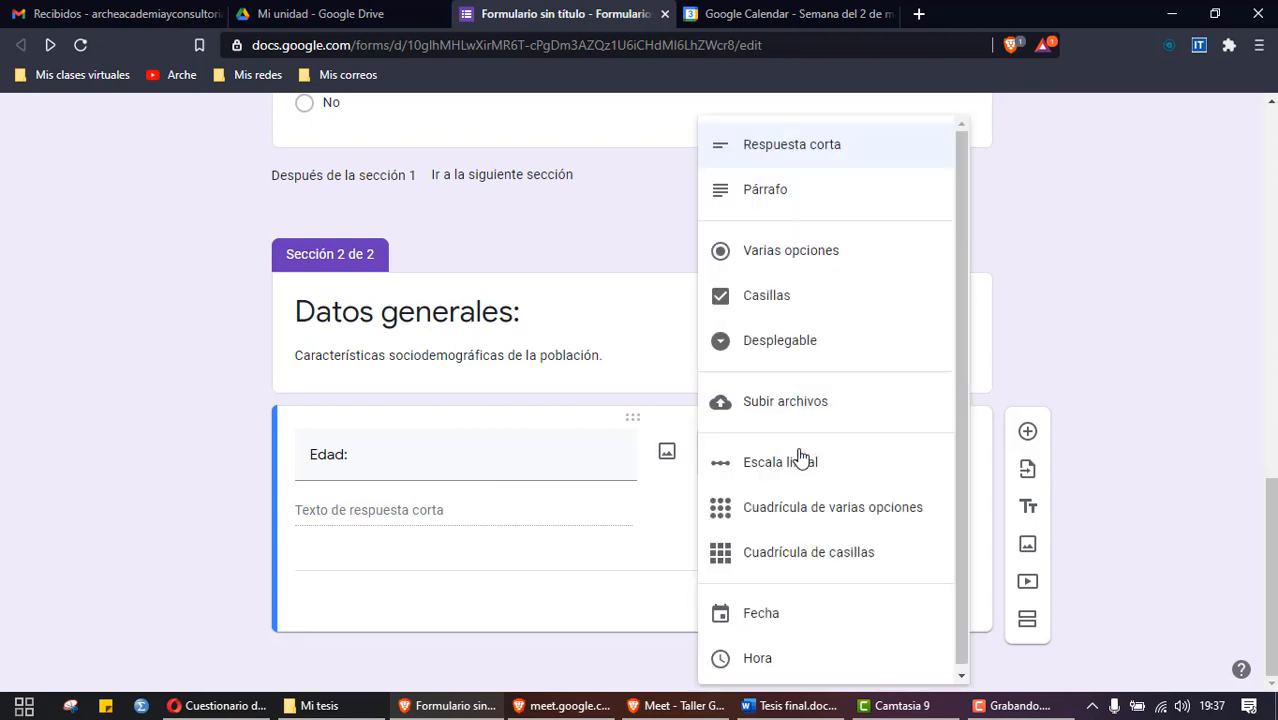
click(780, 161)
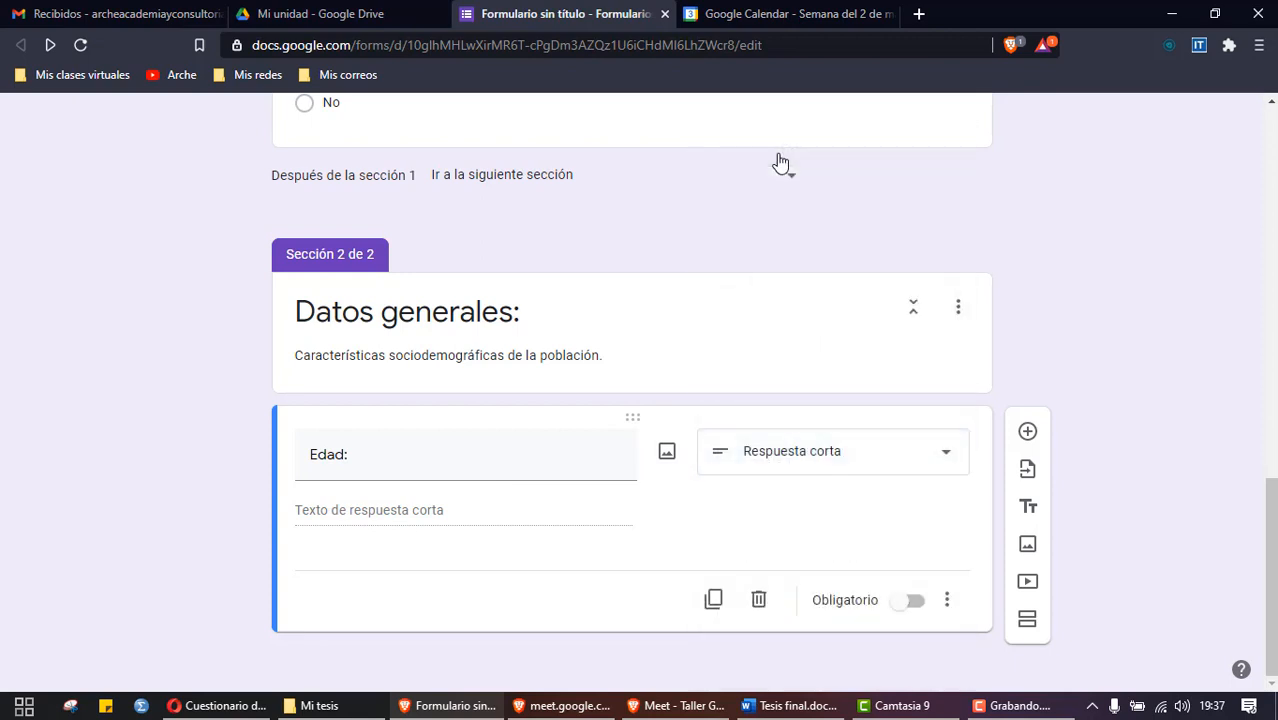
Step: Change the Edad question to Varias opciones and enter the age ranges 20-25 and 26-30 as its options
click(849, 462)
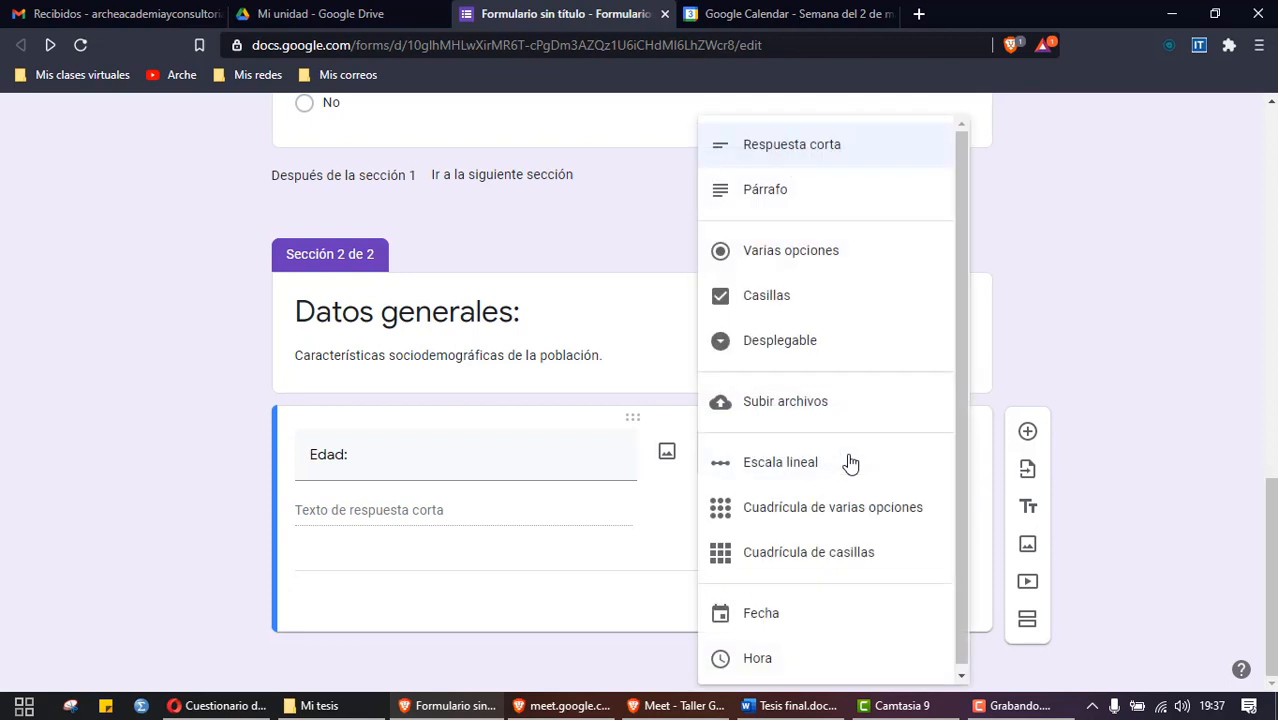
click(763, 264)
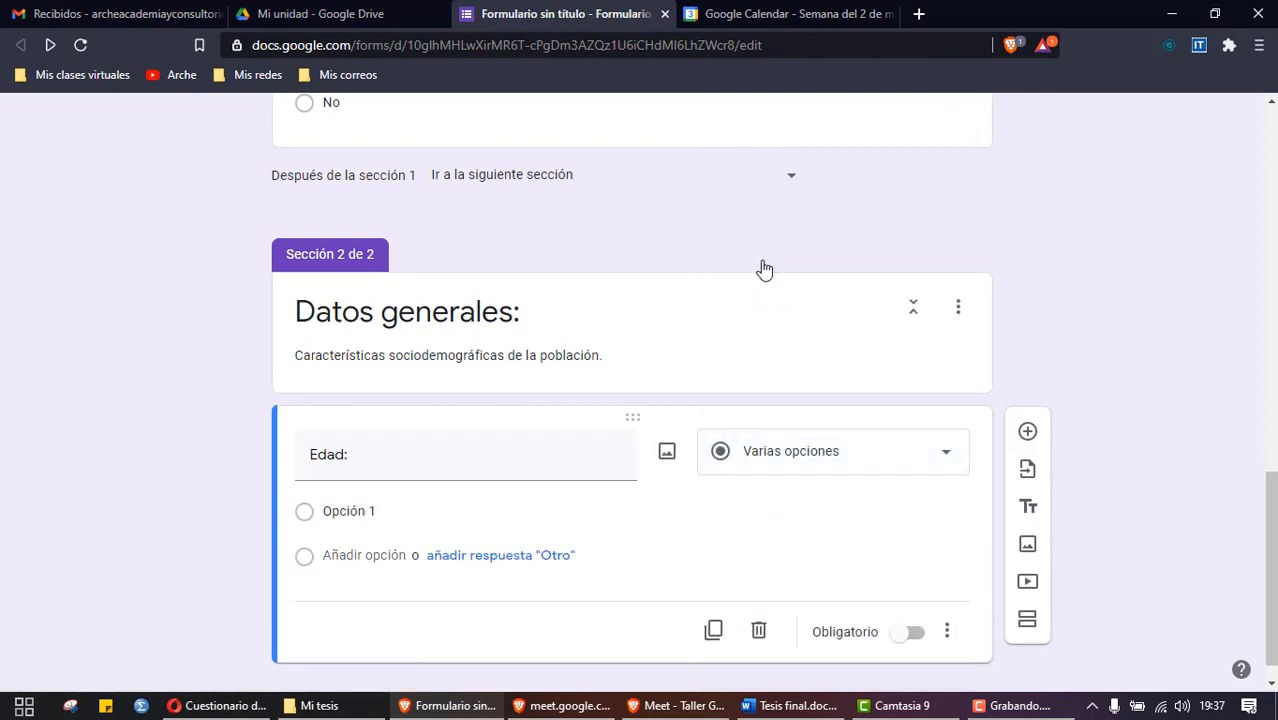
click(355, 515)
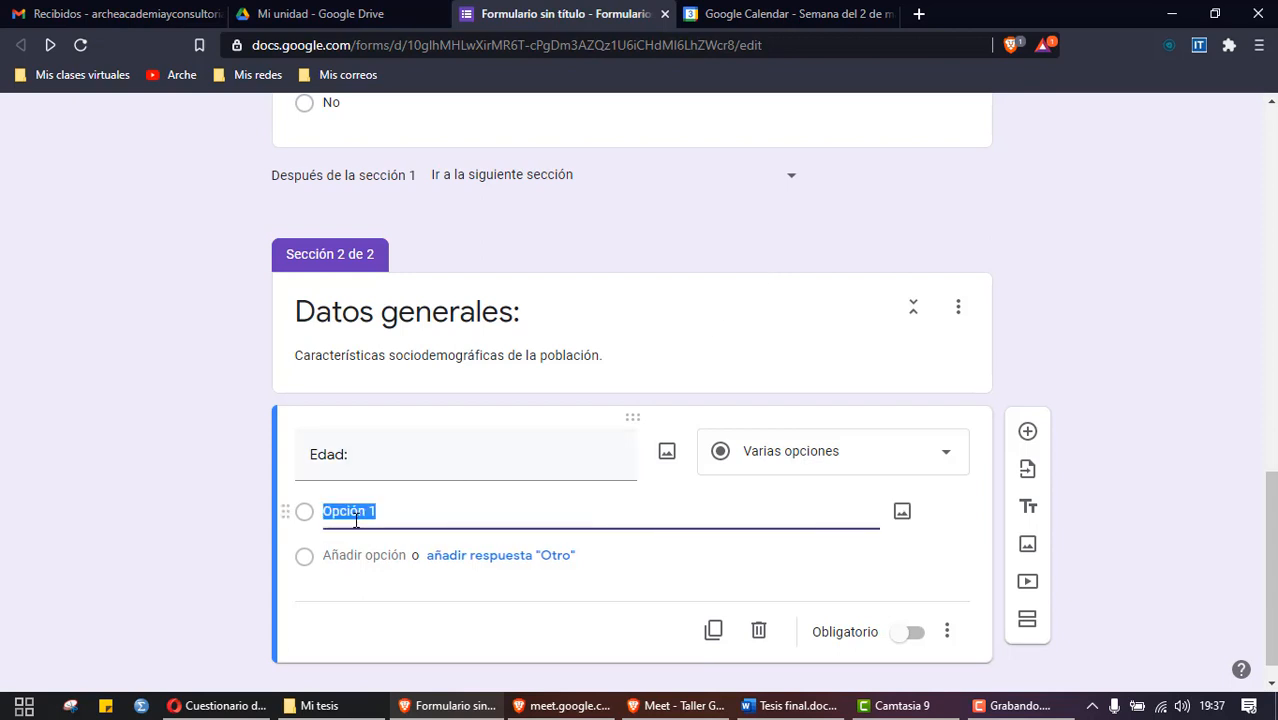
text(20-15)
key(BackSpace)
key(BackSpace)
text(25)
click(365, 558)
text(26-30)
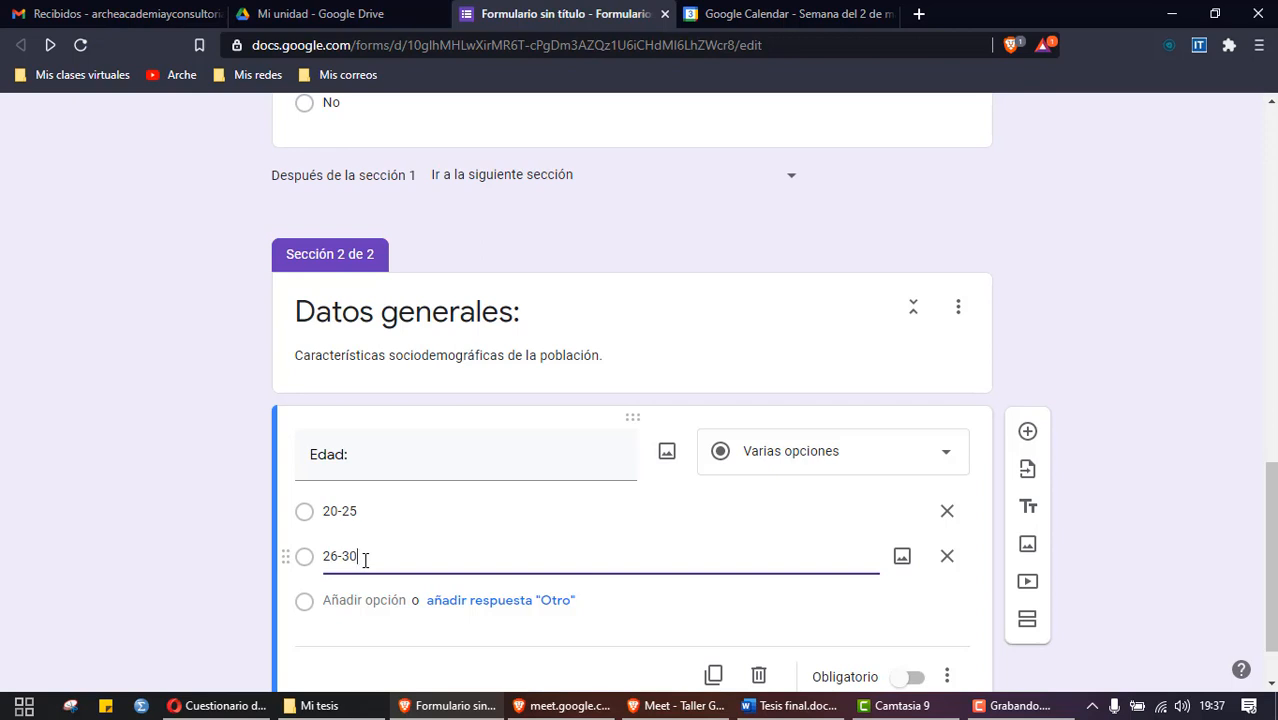
Step: Remove the 26-30 option, clear the 20-25 option, and set the Edad question back to Respuesta corta
click(949, 557)
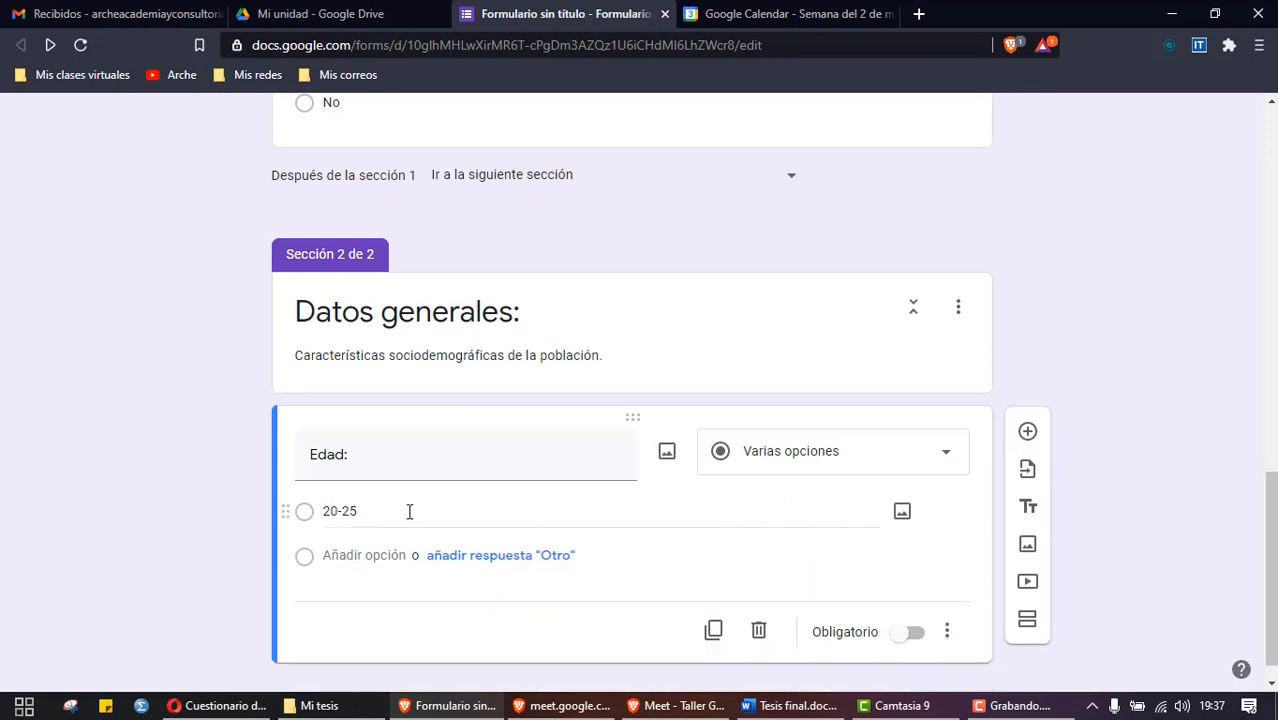
click(642, 518)
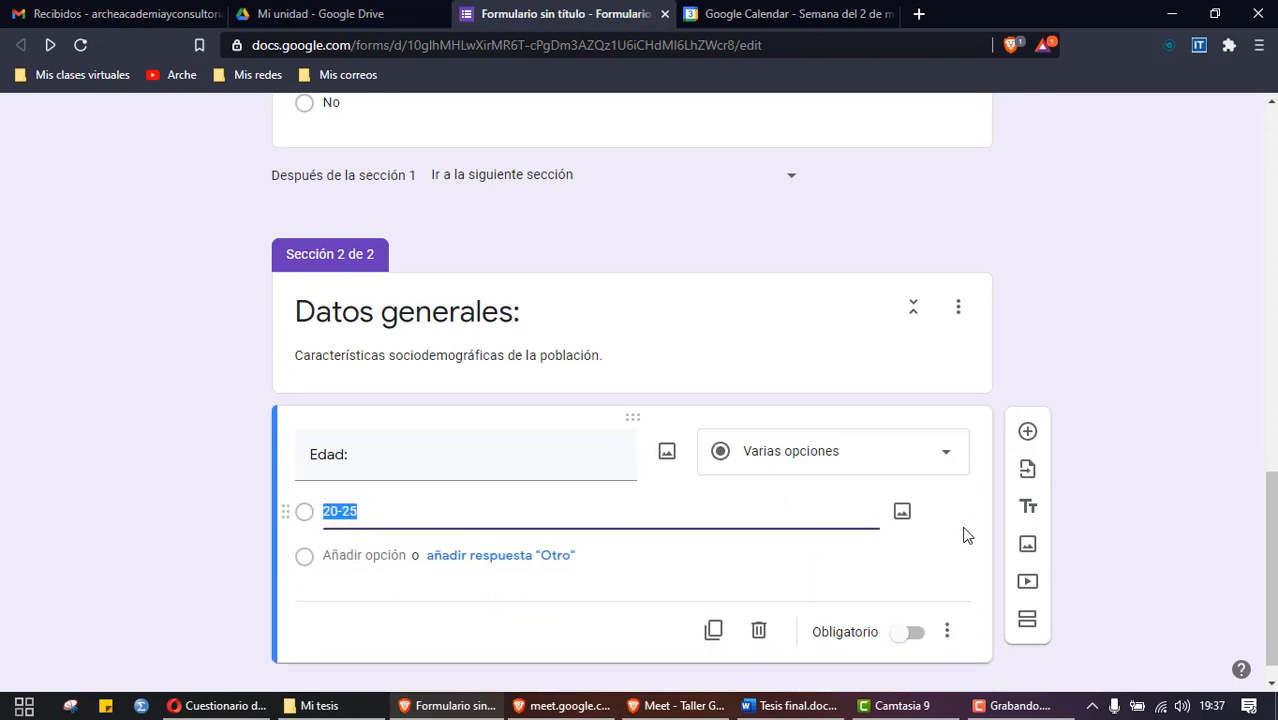
key(BackSpace)
click(870, 471)
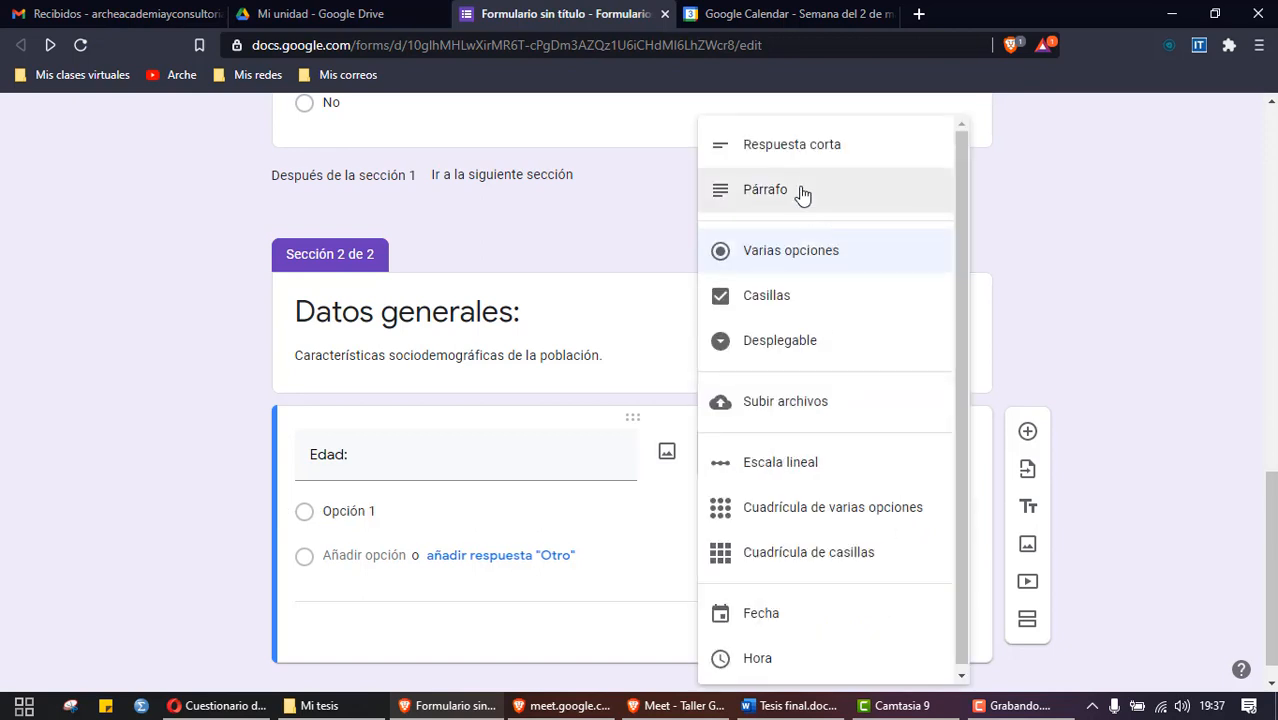
click(799, 152)
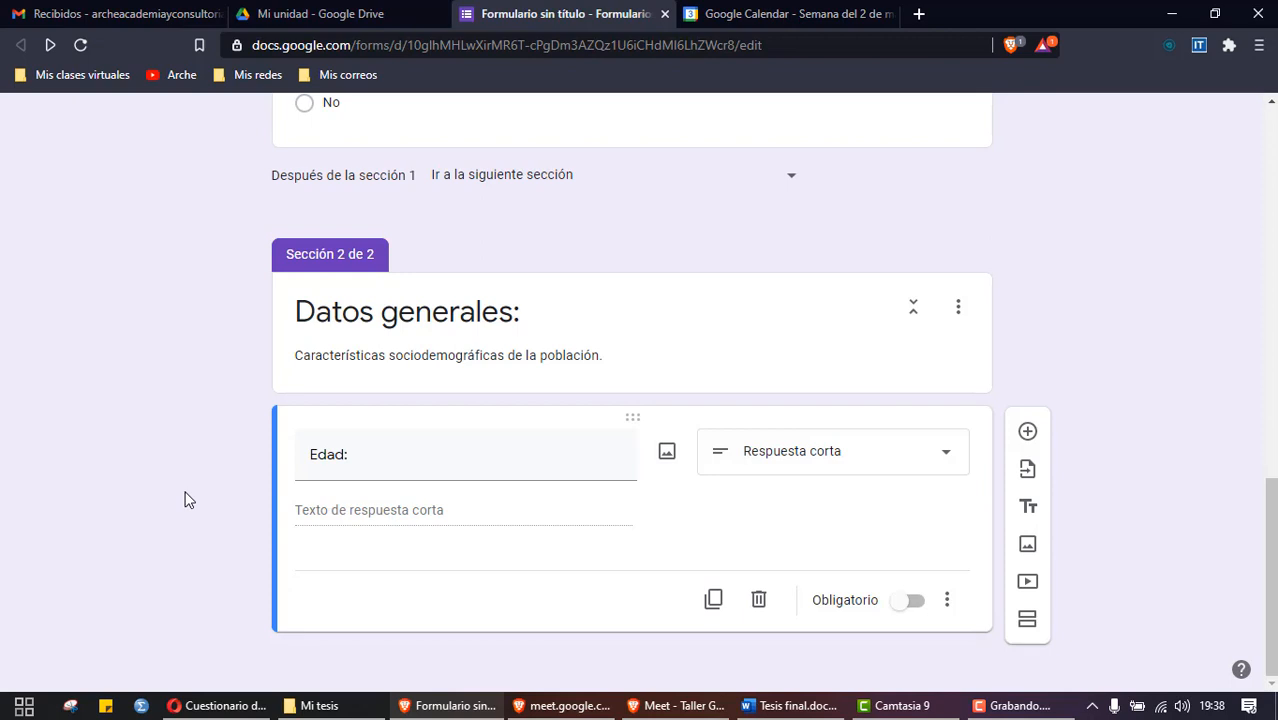
Step: Preview the form, answer Si to the Consentimiento informado question, and advance to the Datos generales section
scroll(920, 406, up, 15)
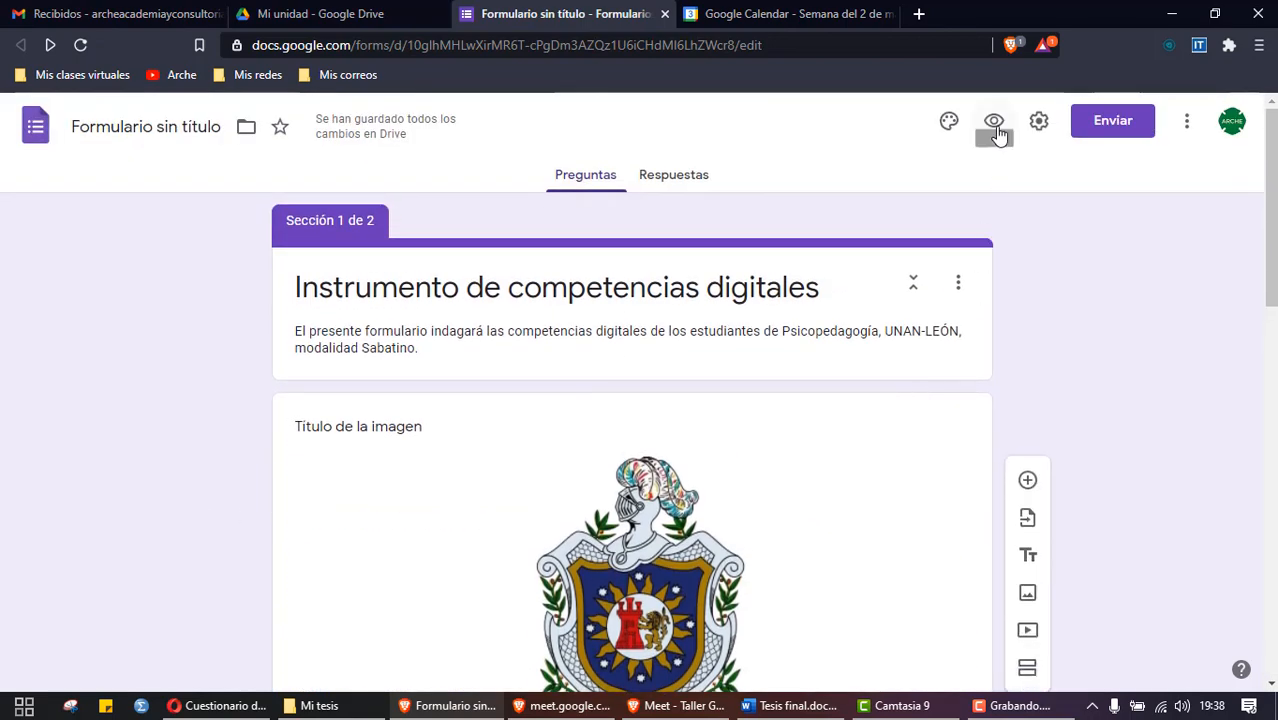
click(994, 122)
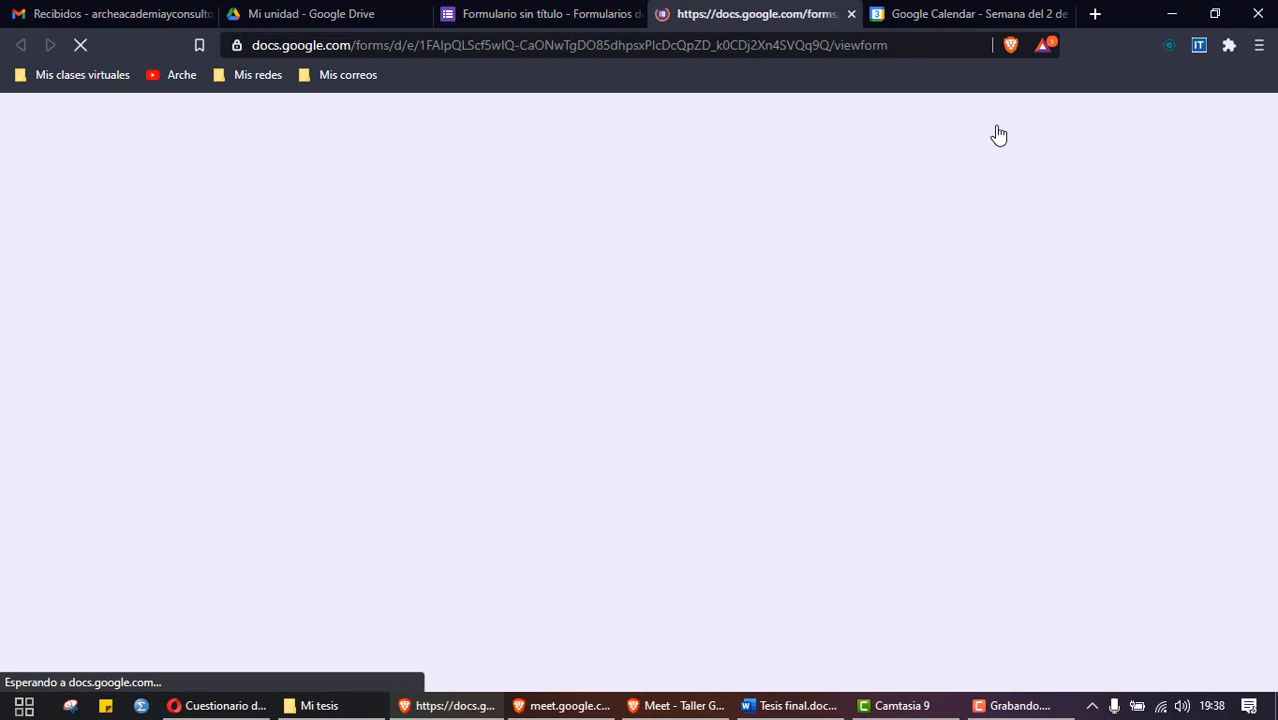
scroll(990, 294, down, 6)
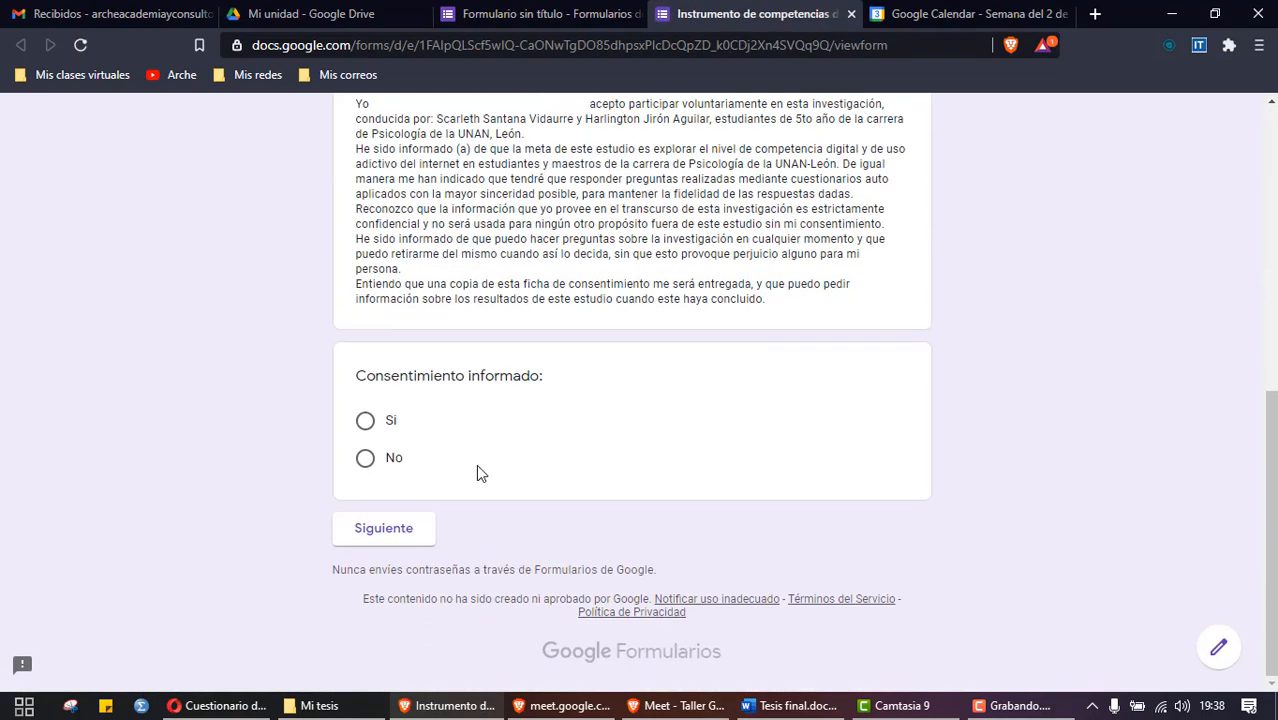
click(365, 421)
click(374, 561)
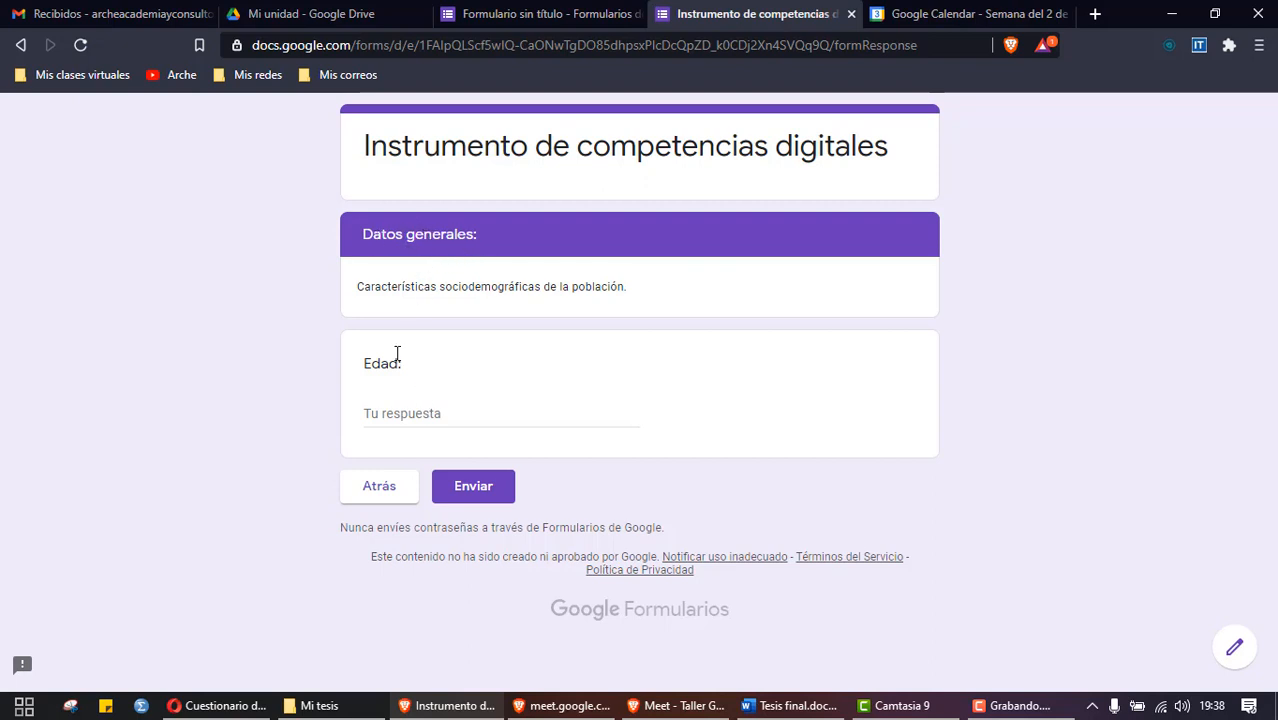
Step: Test the Edad field in the preview with 28, clear the answer, and leave the preview to return to the Edad question in the editor
click(381, 410)
text(28)
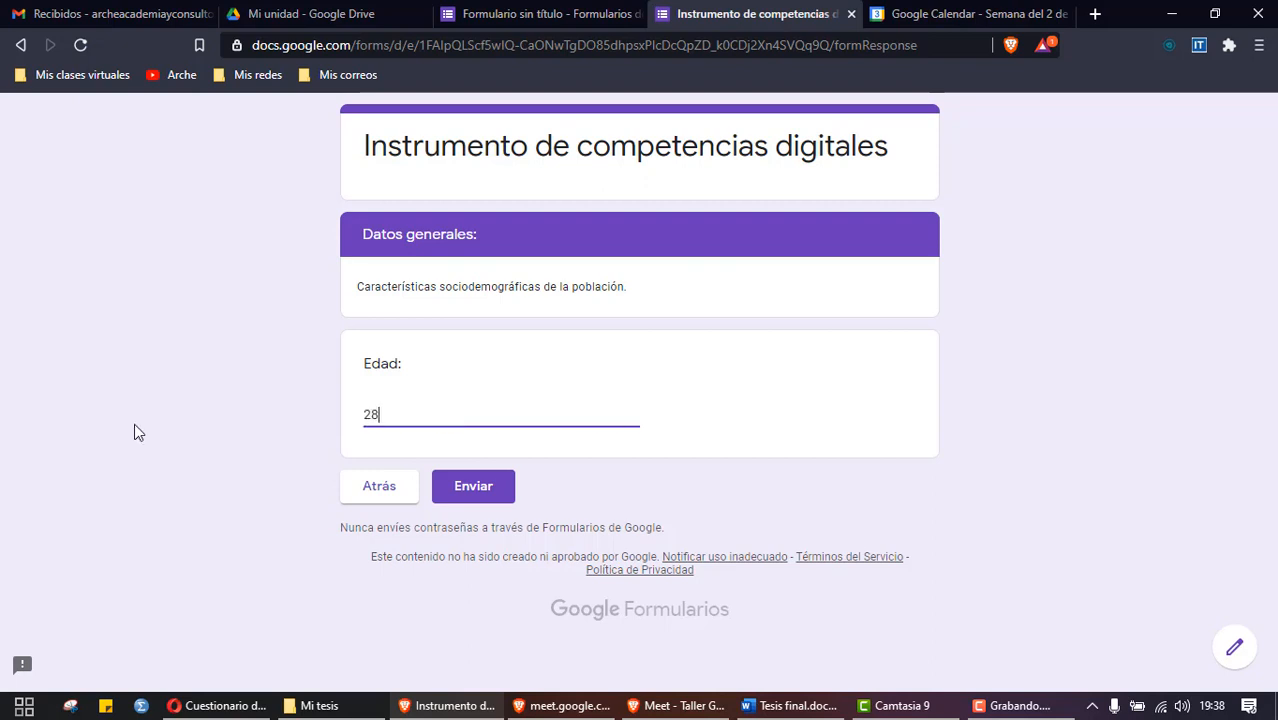
key(BackSpace)
key(BackSpace)
click(851, 14)
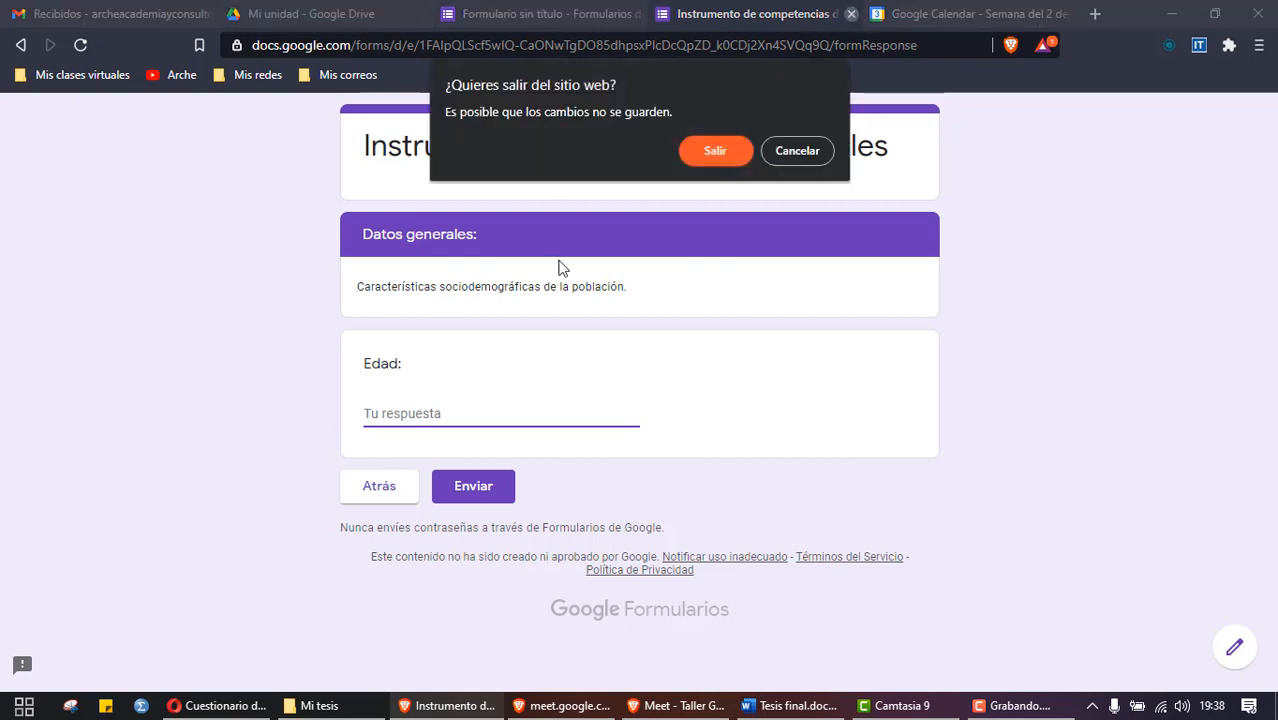
click(716, 151)
scroll(495, 466, down, 4)
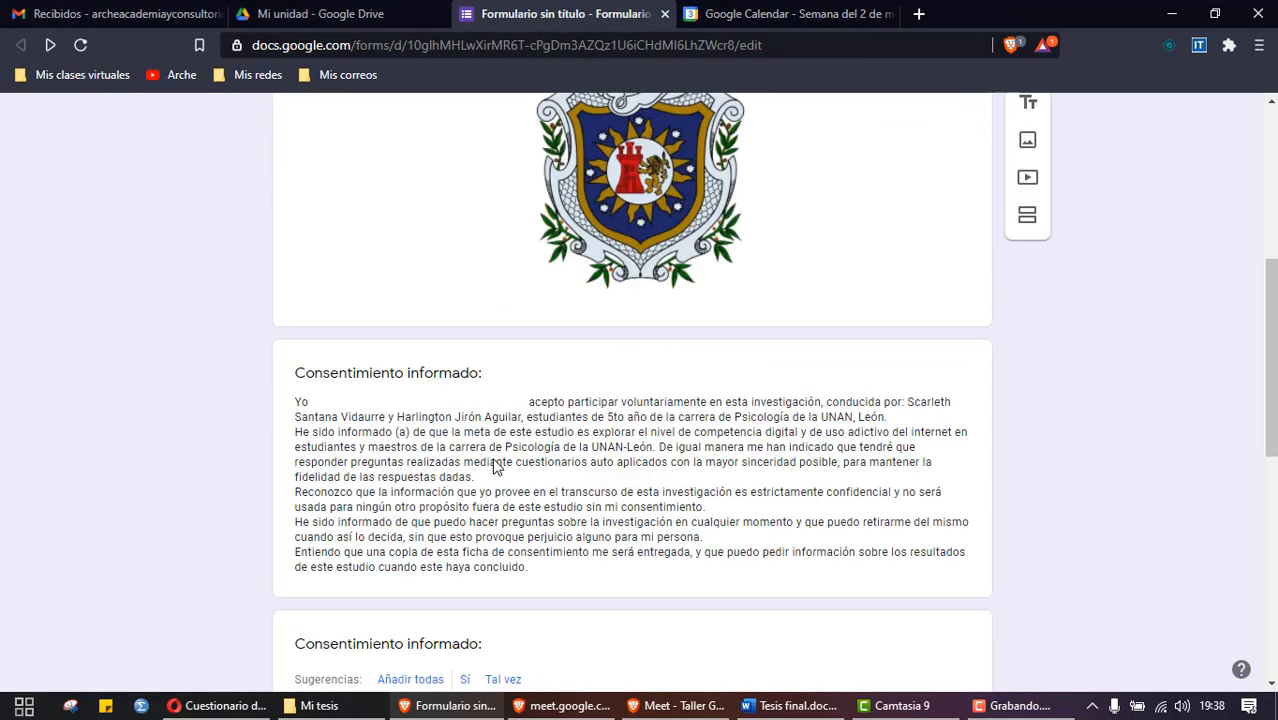
scroll(495, 466, down, 7)
click(491, 459)
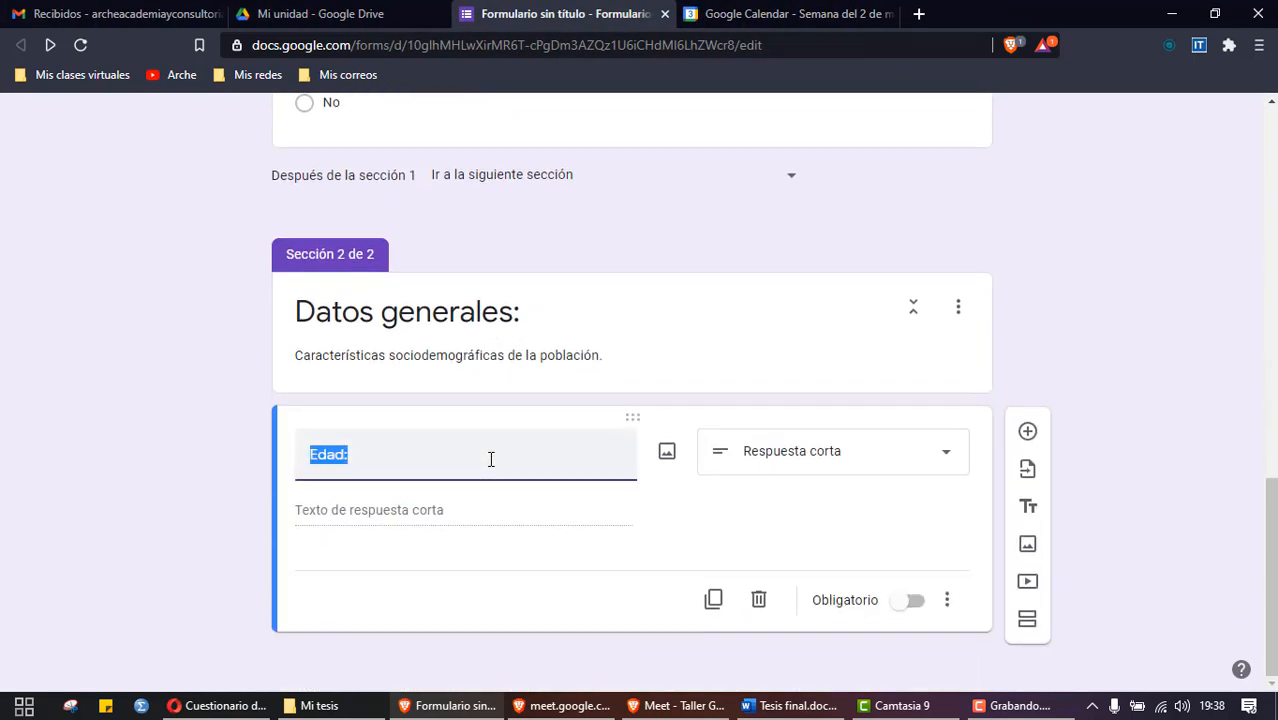
click(1064, 340)
Step: Switch to the thesis in Word to check the Sexo field in the survey's Datos generales, and return to the form
click(813, 706)
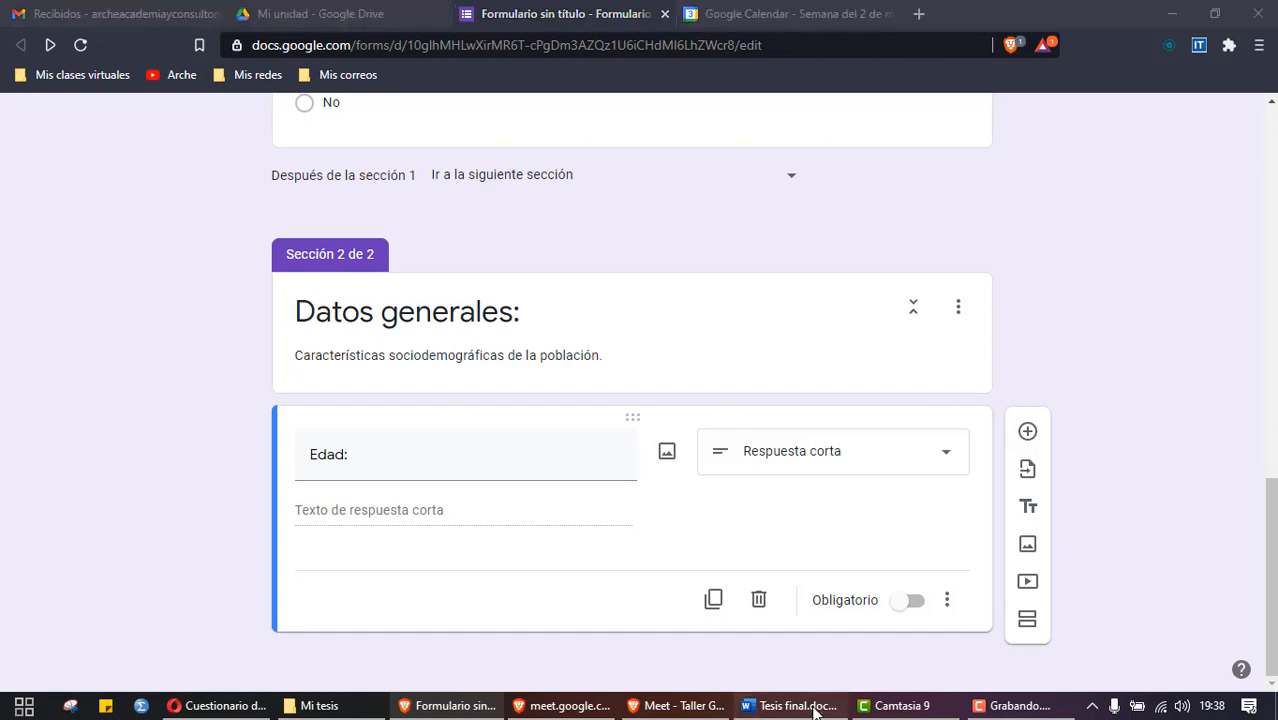
drag(401, 366, 365, 366)
click(403, 375)
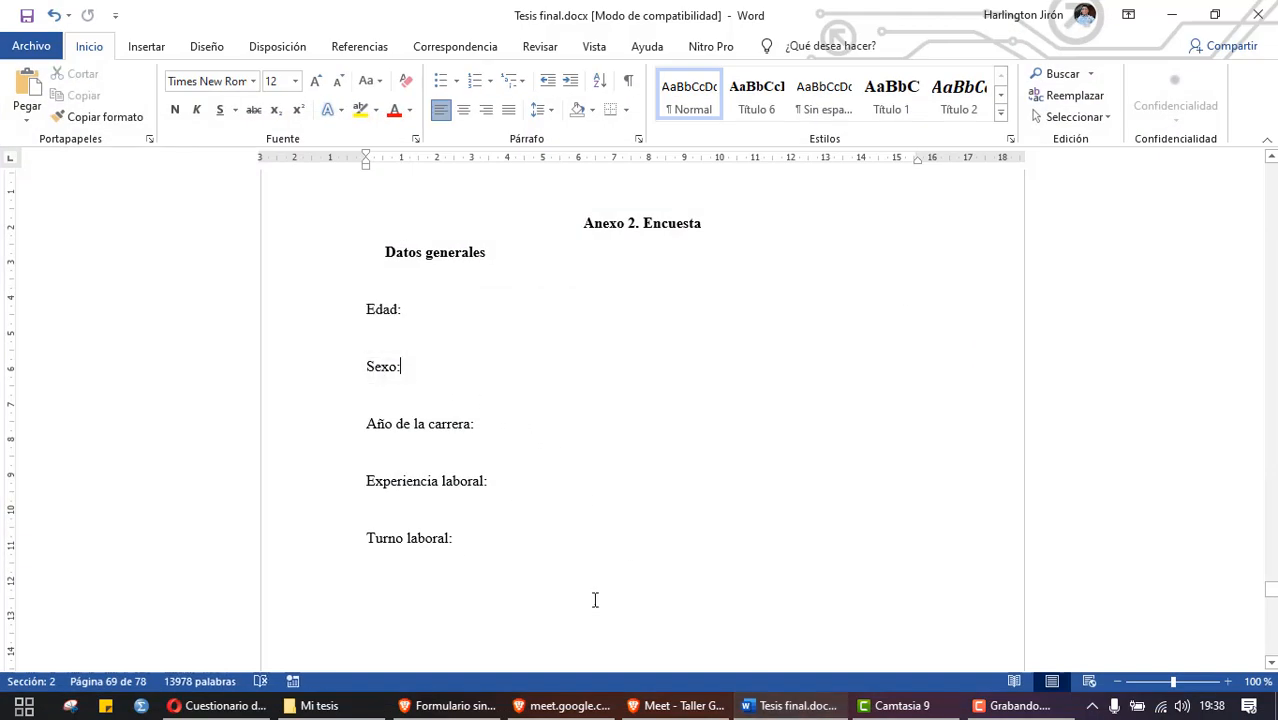
click(812, 710)
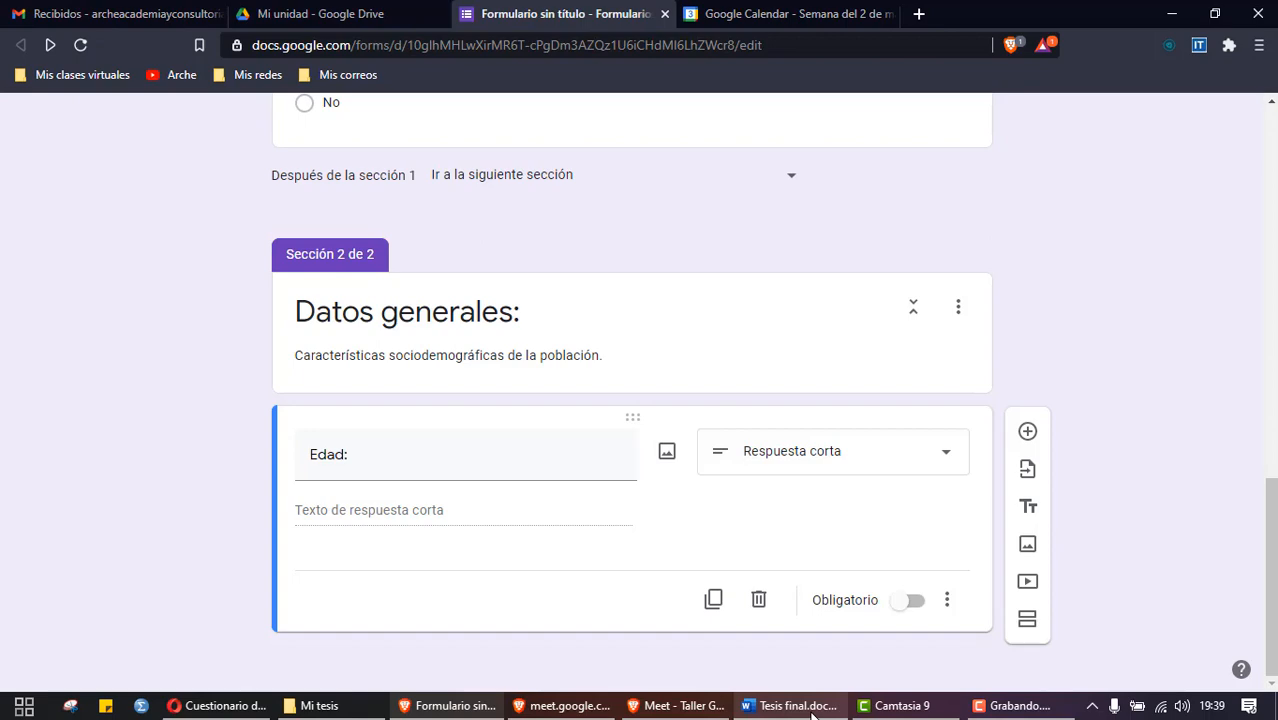
click(812, 710)
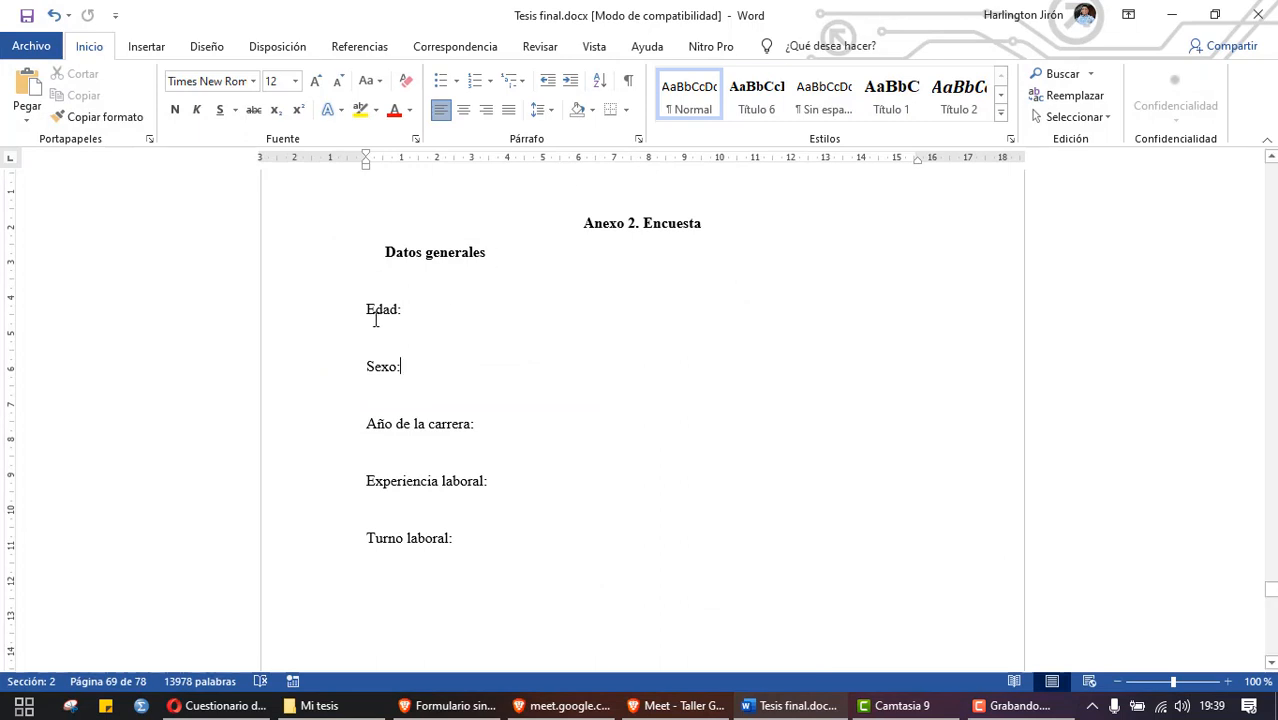
click(777, 714)
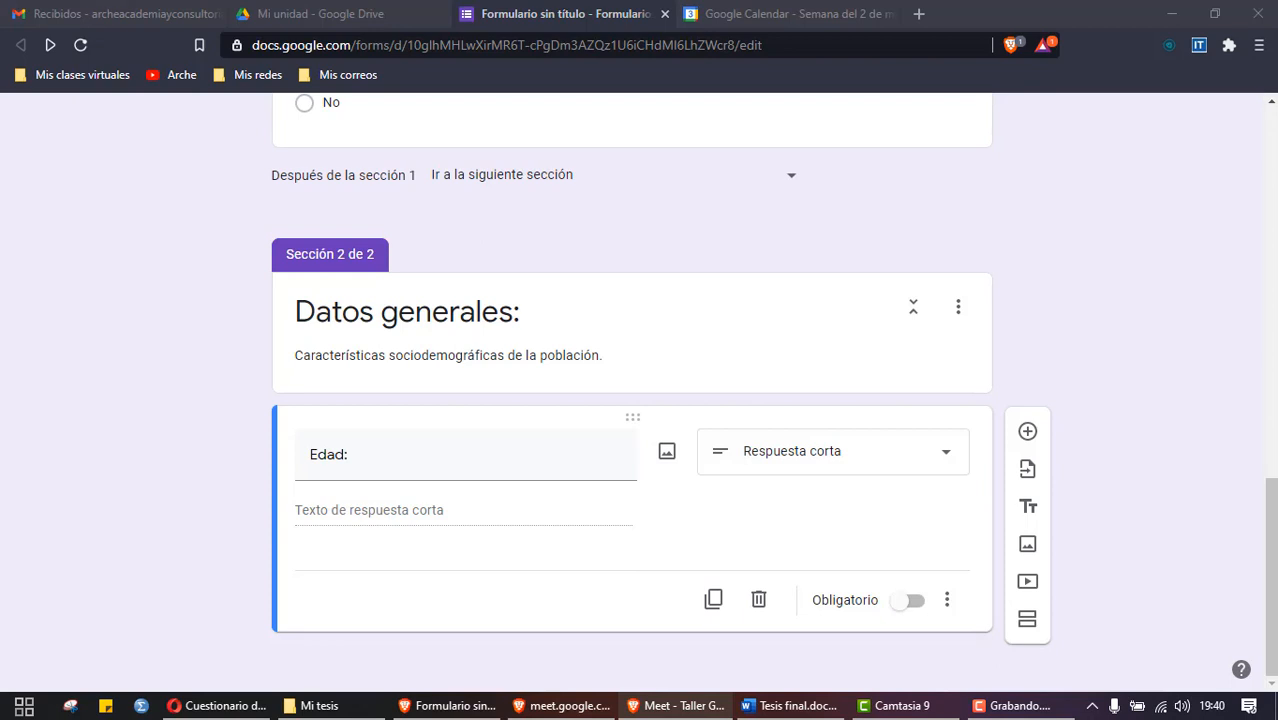
Step: Add a question after Edad, title it "Sexo:", and use the Varias opciones type
double_click(367, 456)
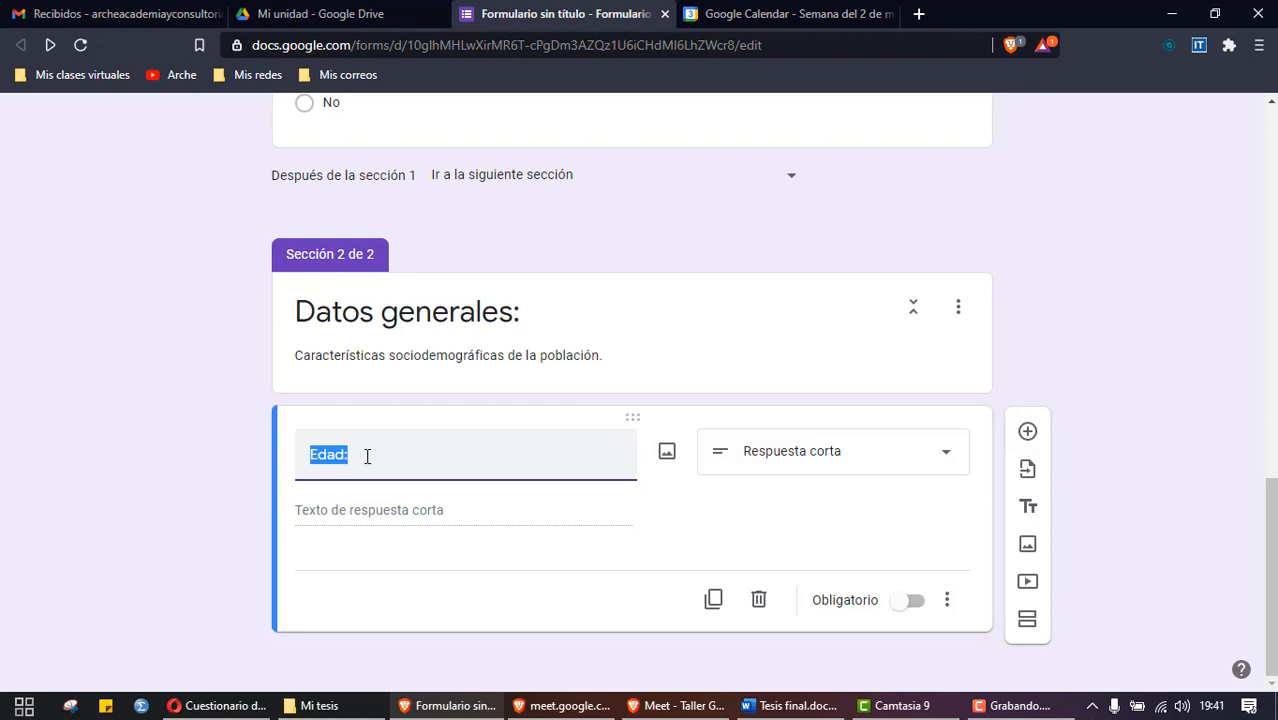
click(379, 459)
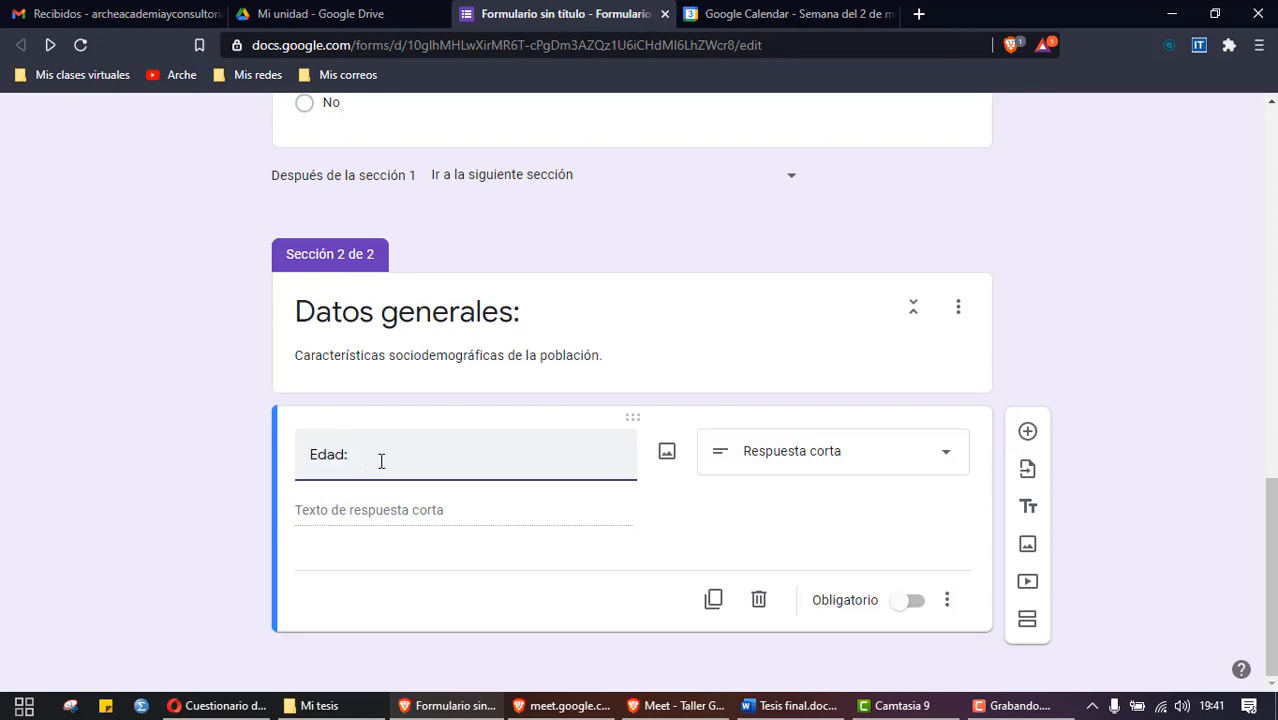
click(1027, 432)
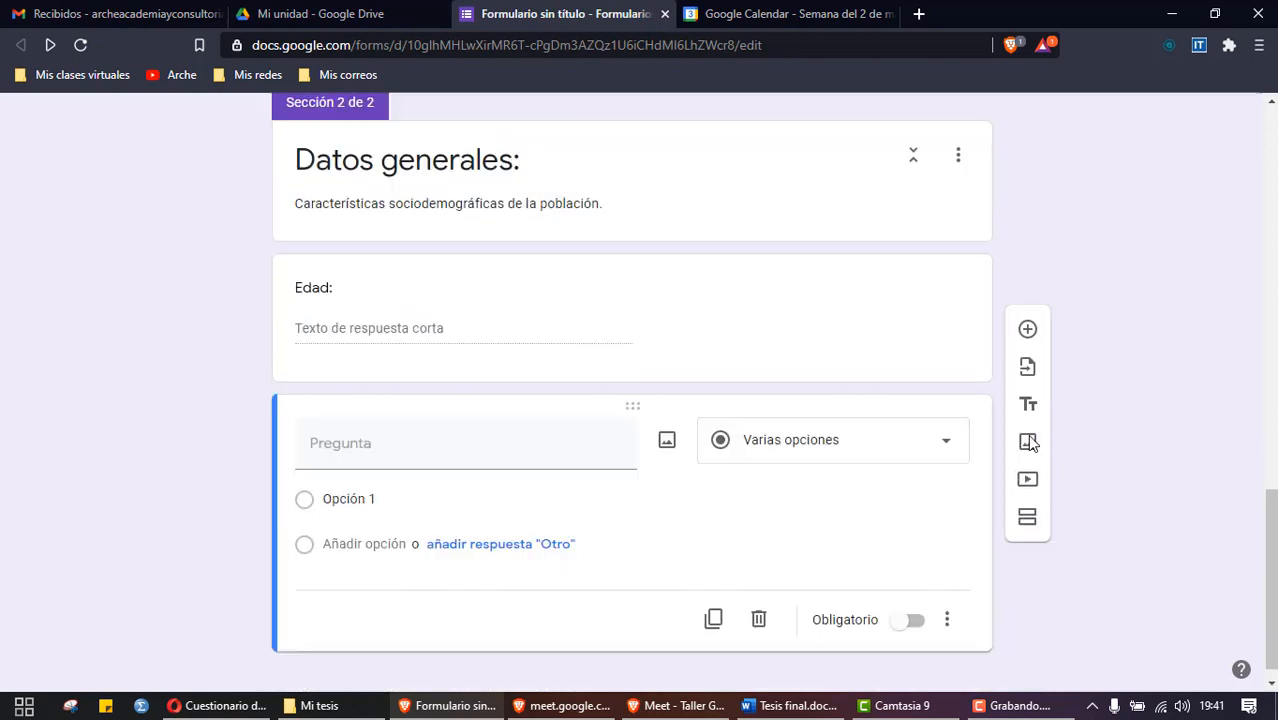
click(440, 443)
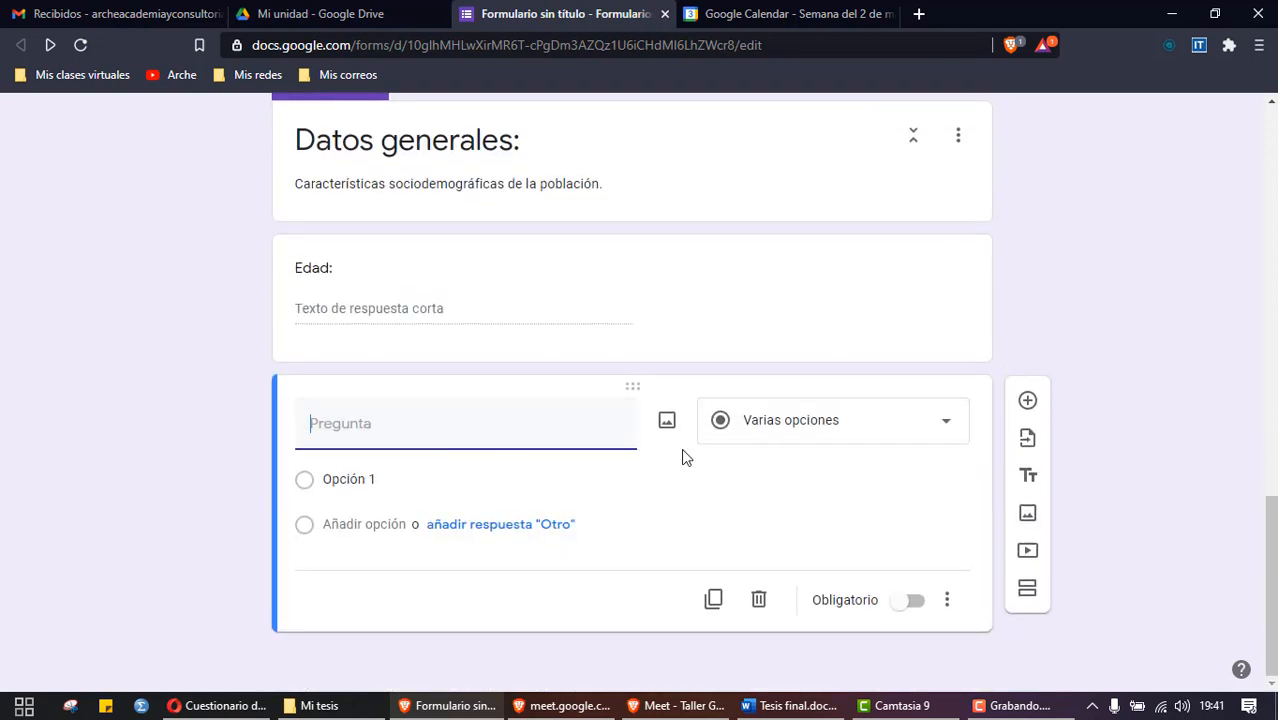
text(Sexo:)
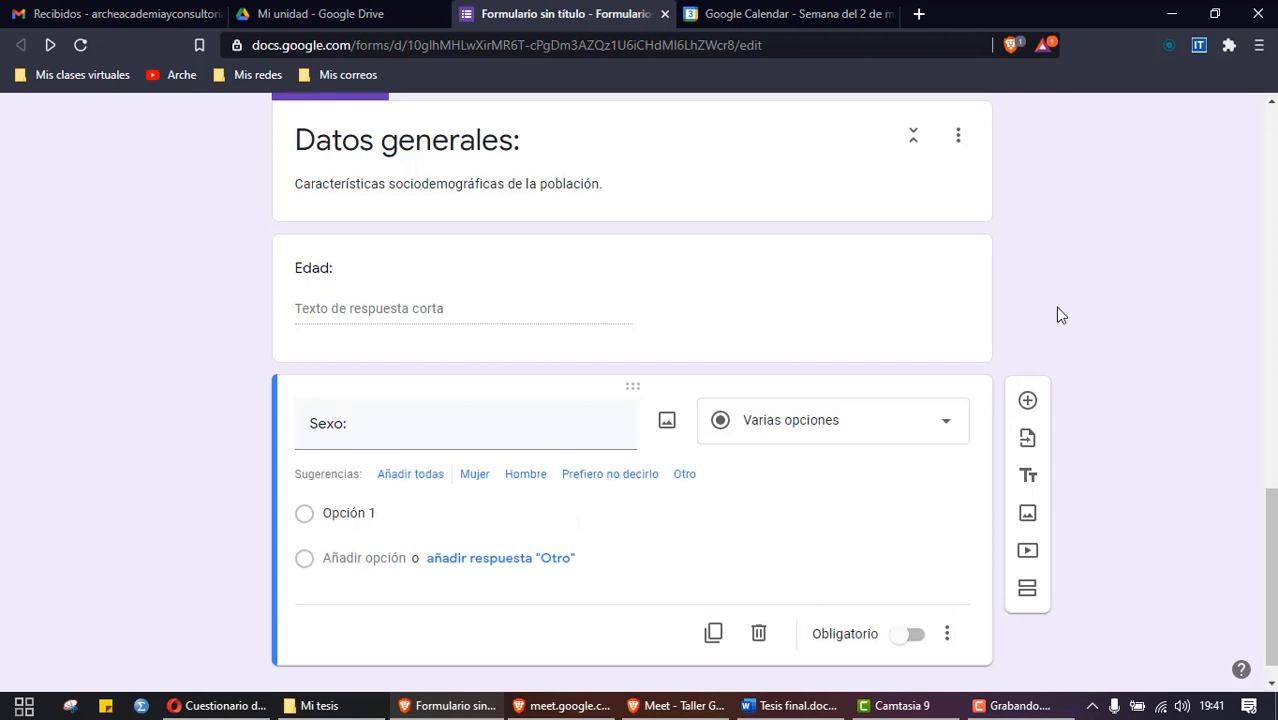
click(841, 427)
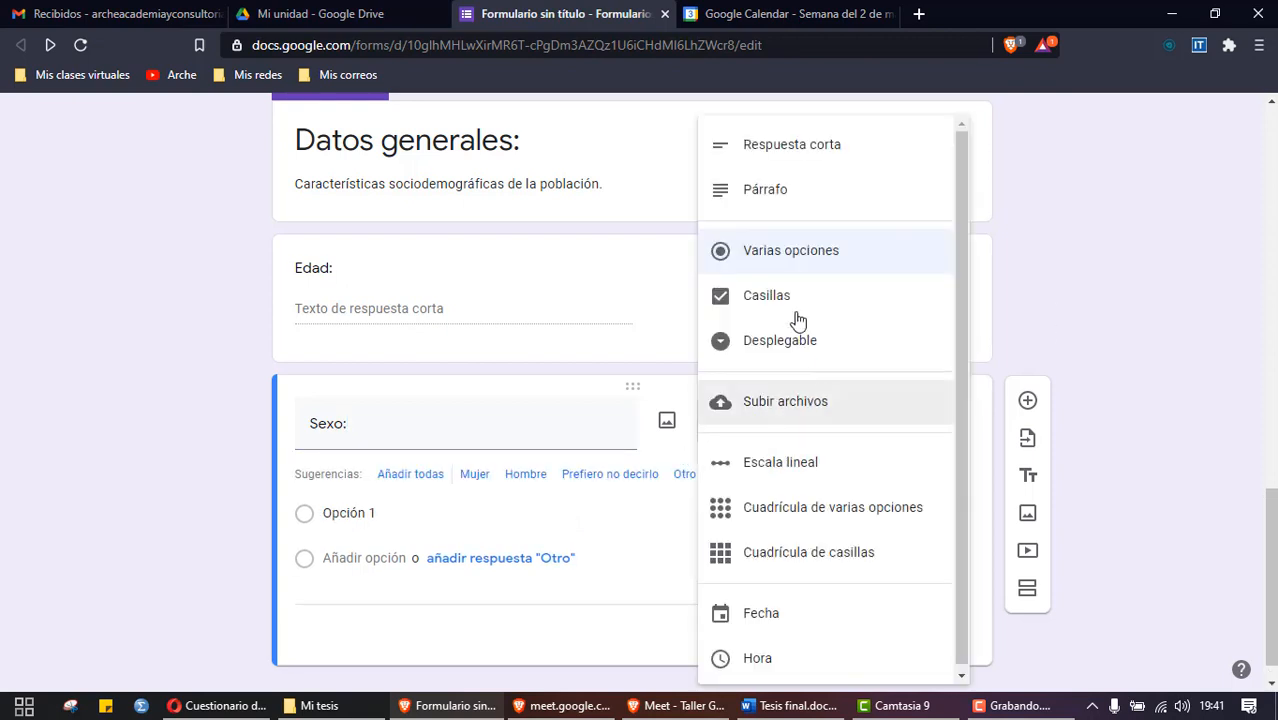
click(784, 251)
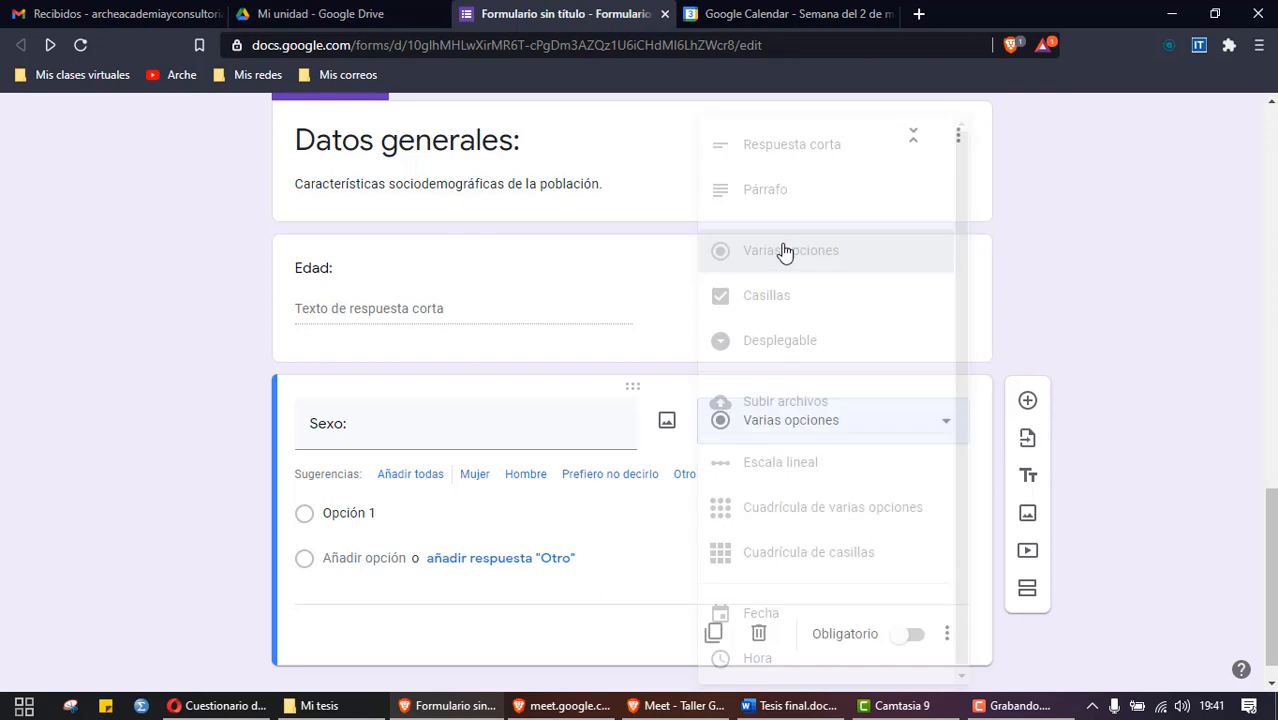
Step: Enter Femenino and Masculino as the answer options of the Sexo question
click(369, 508)
text(Feme)
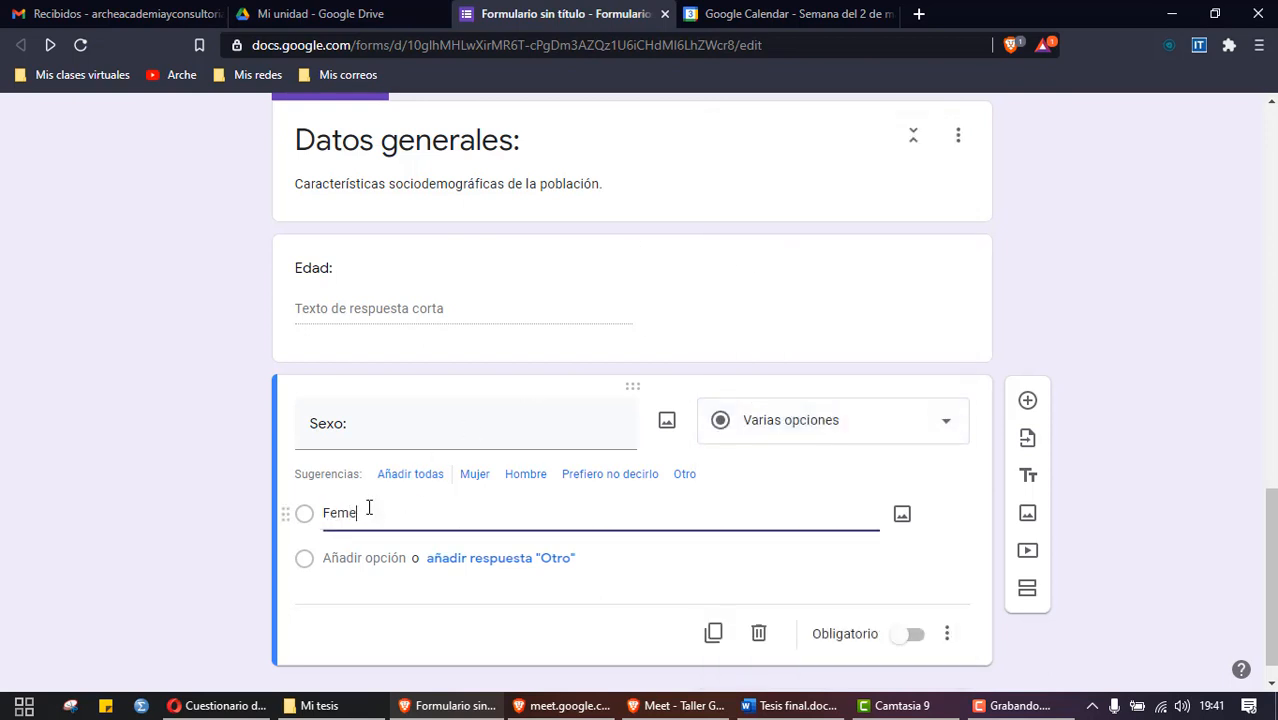
text(nino)
click(378, 558)
text(Masc)
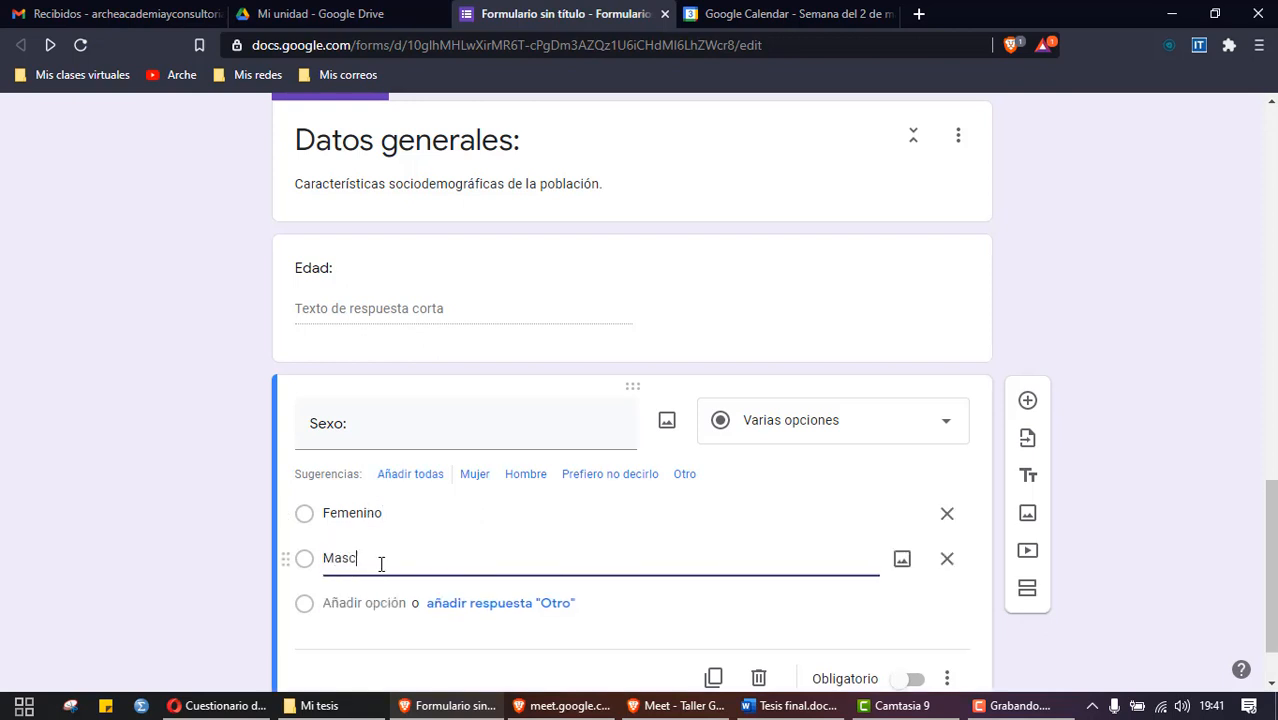
text(ulino)
Step: Check the thesis survey's field after Sexo and add a form question titled "Año de la carrera:"
key(alt+Tab)
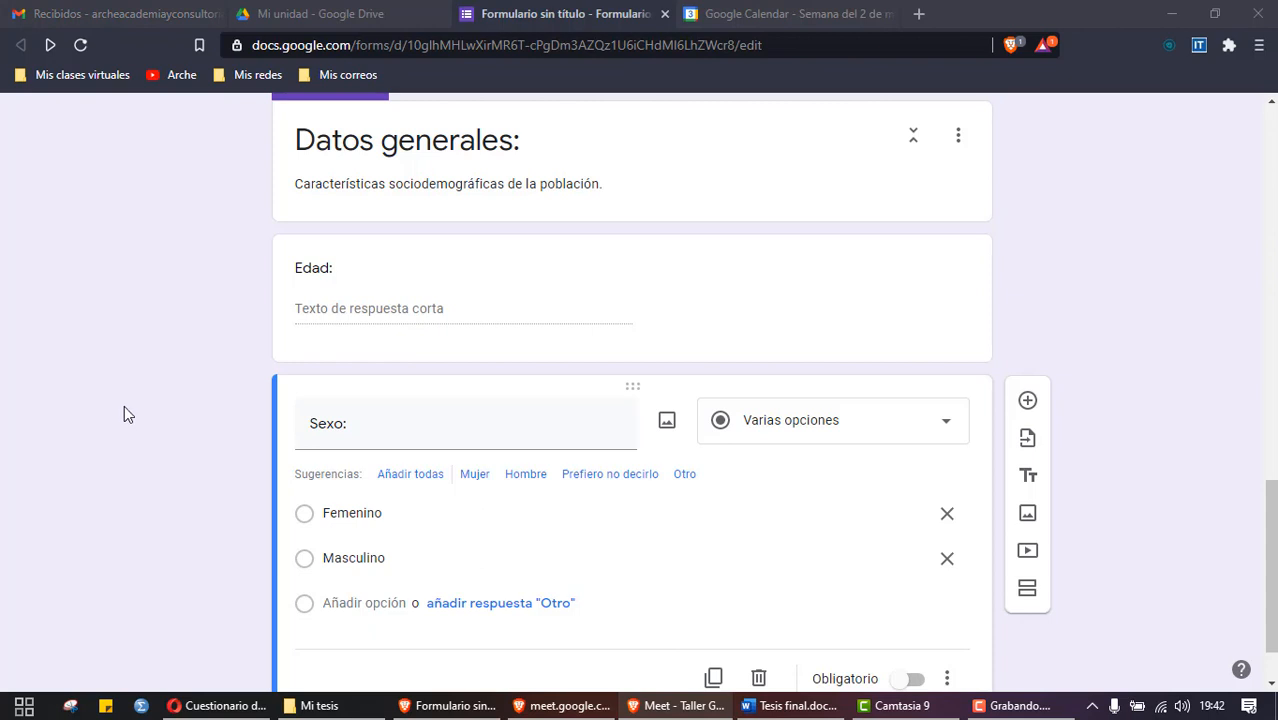
scroll(124, 414, down, 1)
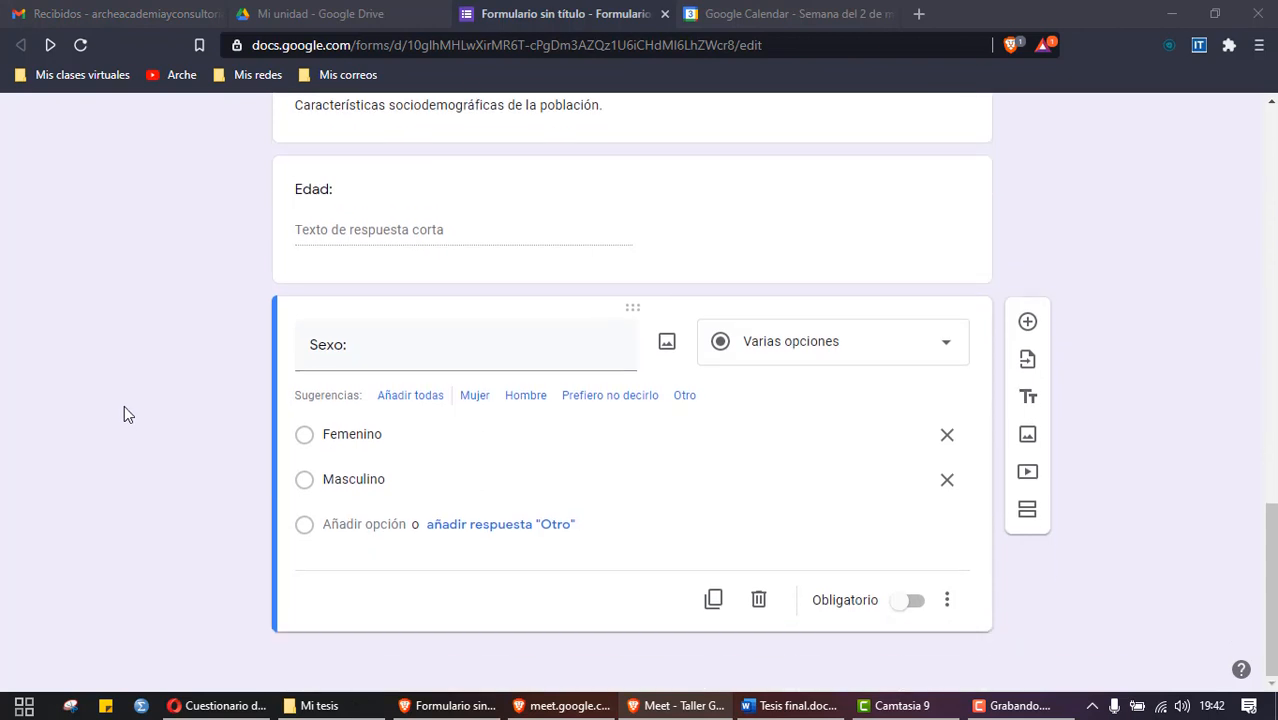
click(810, 705)
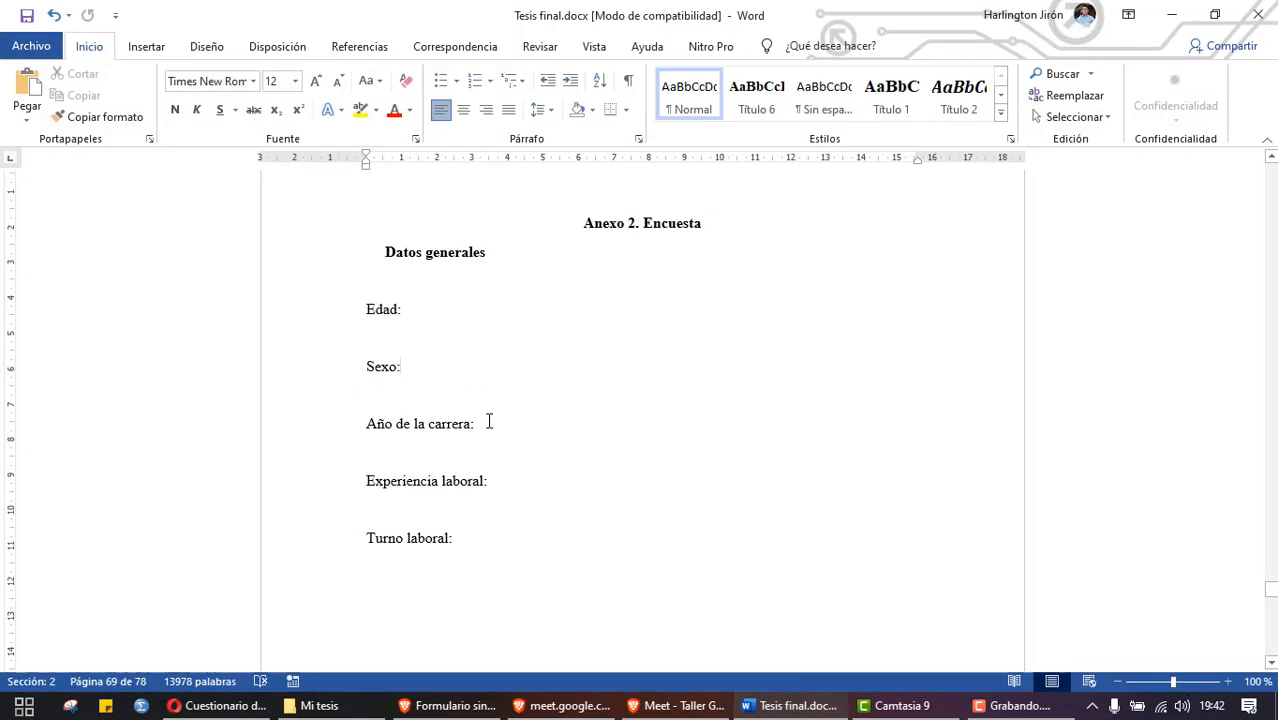
drag(489, 423, 366, 424)
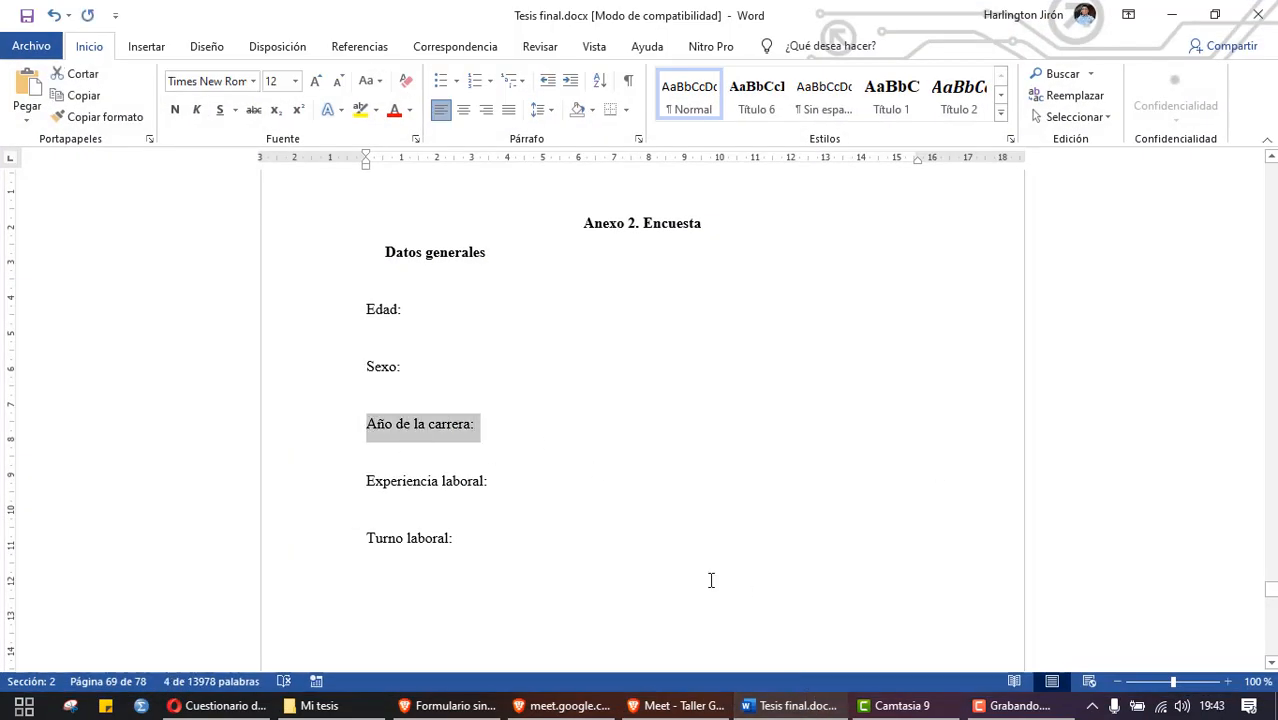
click(765, 708)
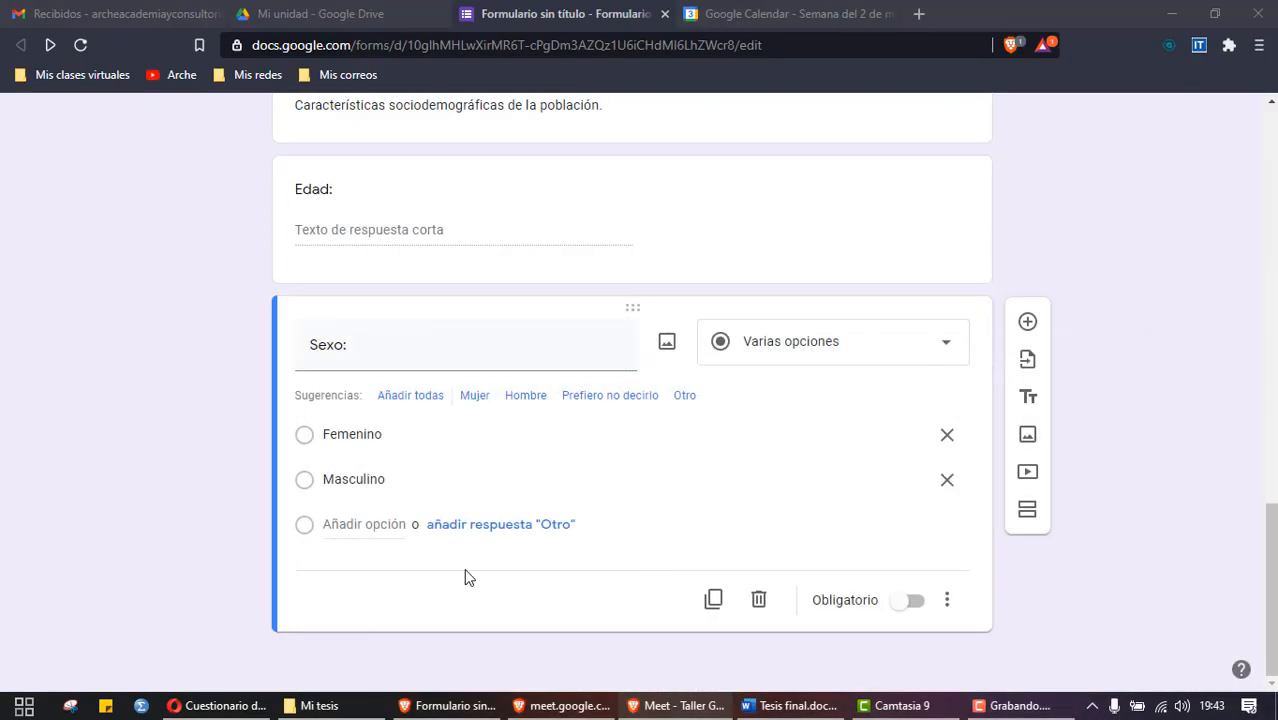
click(1027, 321)
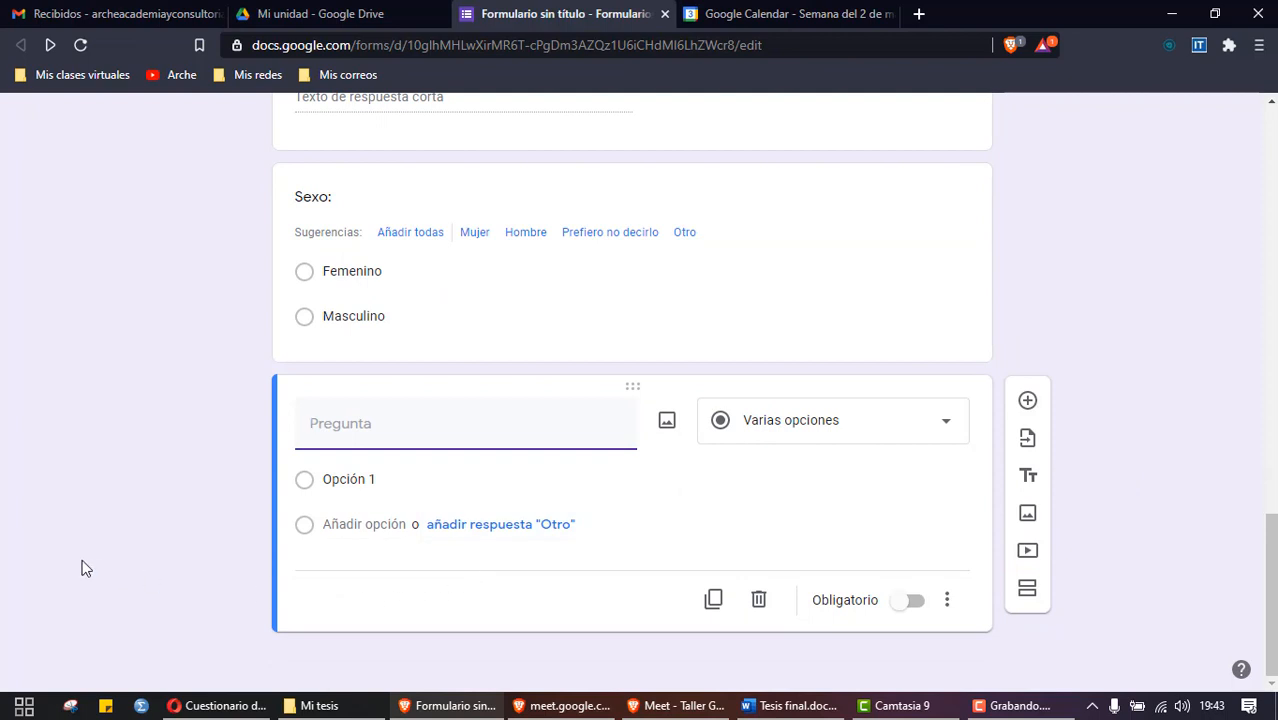
text(Año de la cea)
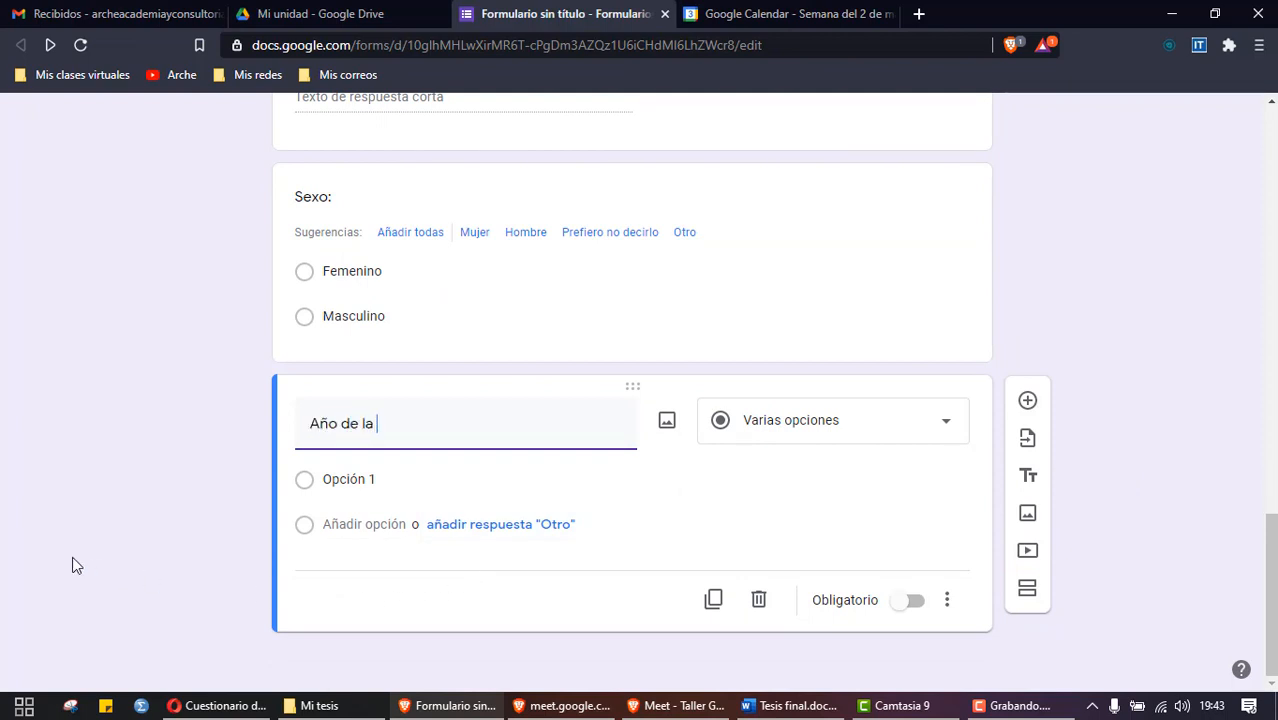
key(BackSpace)
key(BackSpace)
text(arrera:)
scroll(72, 556, up, 2)
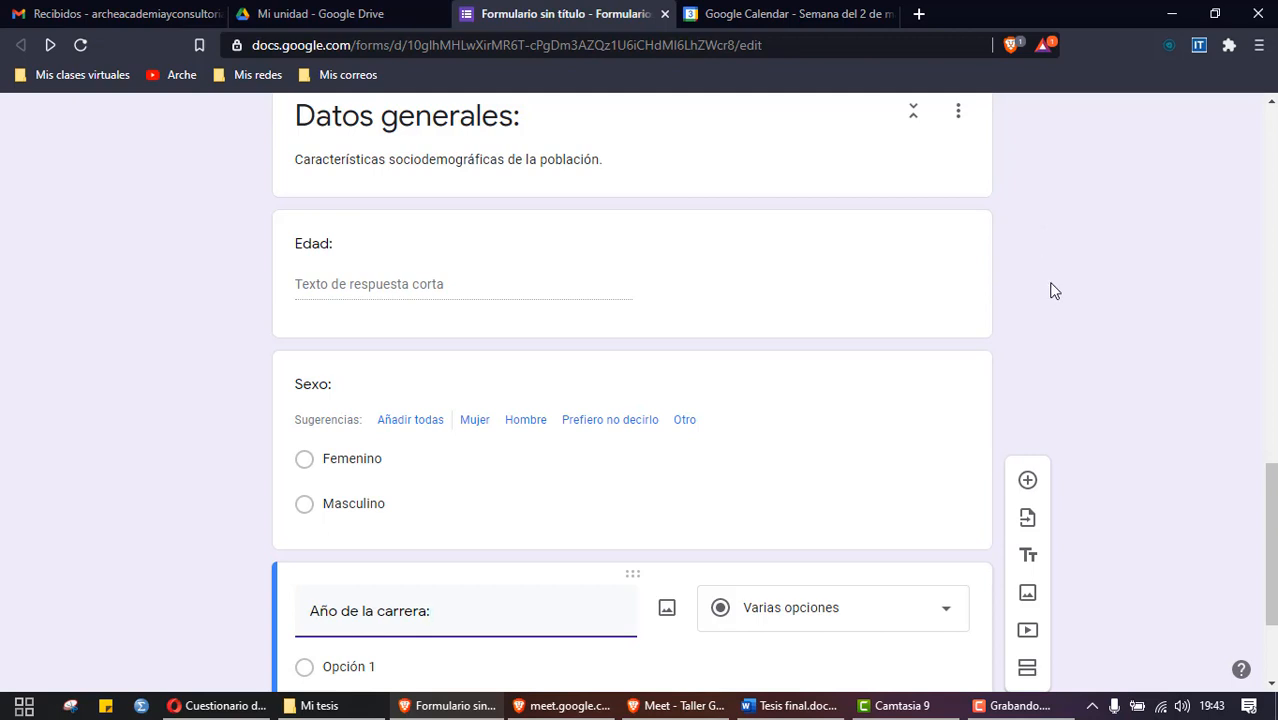
scroll(1060, 318, down, 2)
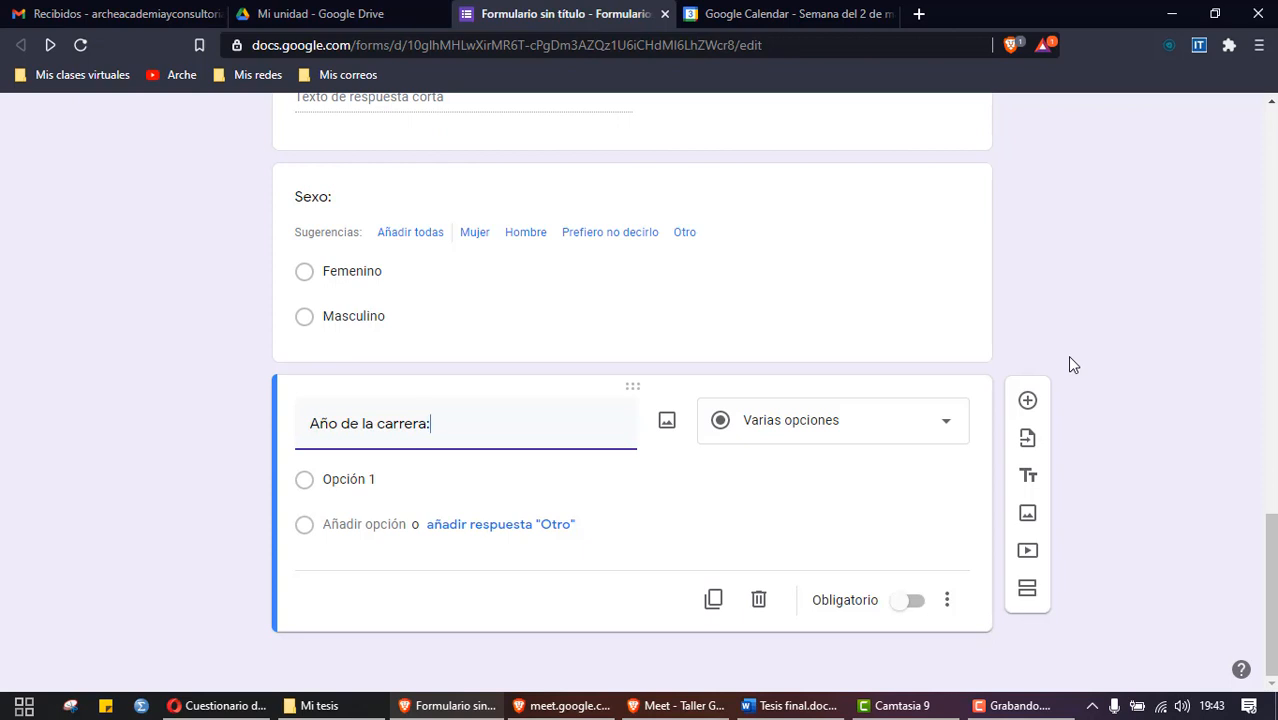
Step: Set the first option of the Año de la carrera question to "1 año"
click(378, 479)
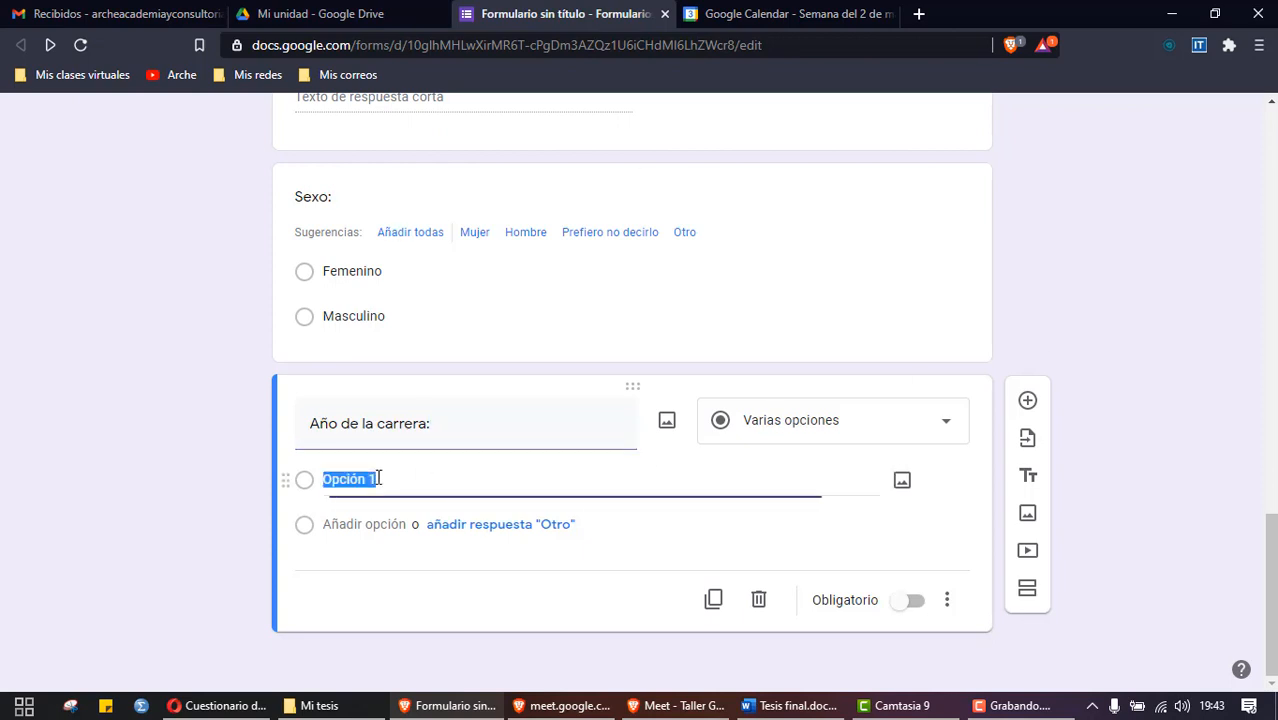
key(BackSpace)
text(1ro)
key(BackSpace)
key(BackSpace)
key(BackSpace)
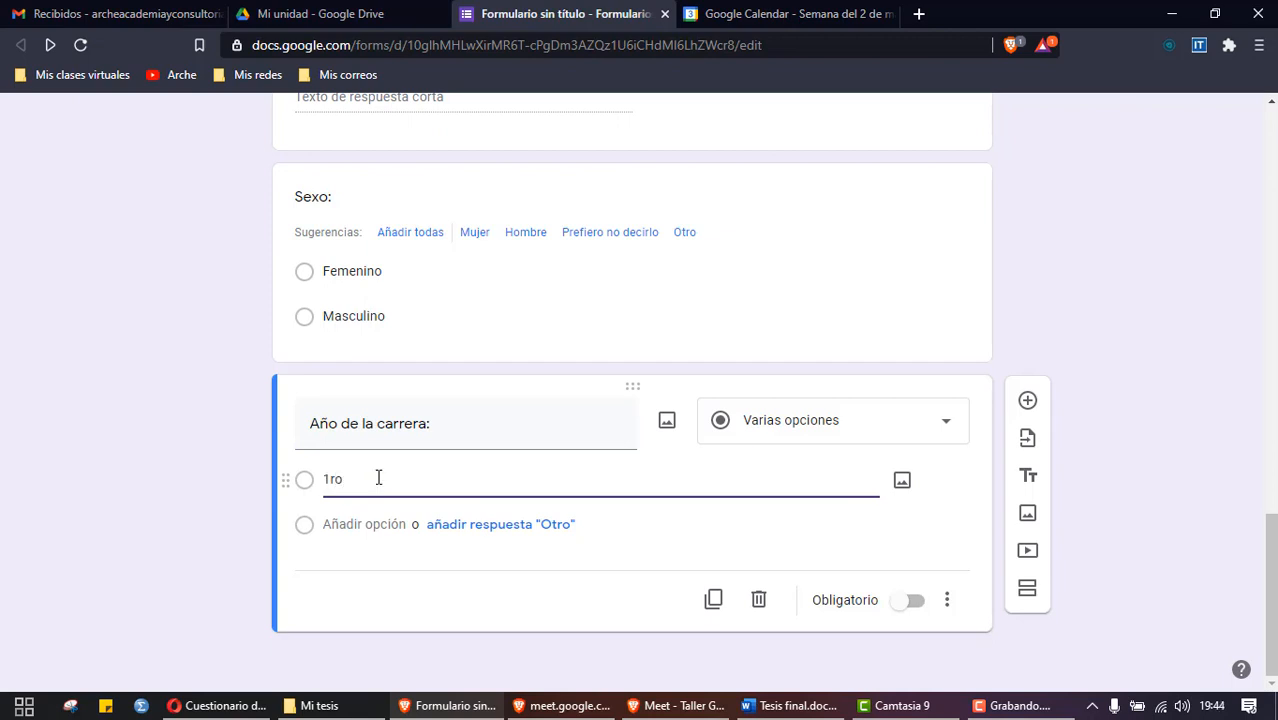
text(Pri)
key(BackSpace)
key(BackSpace)
key(BackSpace)
text(1 año)
Step: Add the options "2 año", "3 año", "4 año" and "5 año" to the Año de la carrera question
click(363, 525)
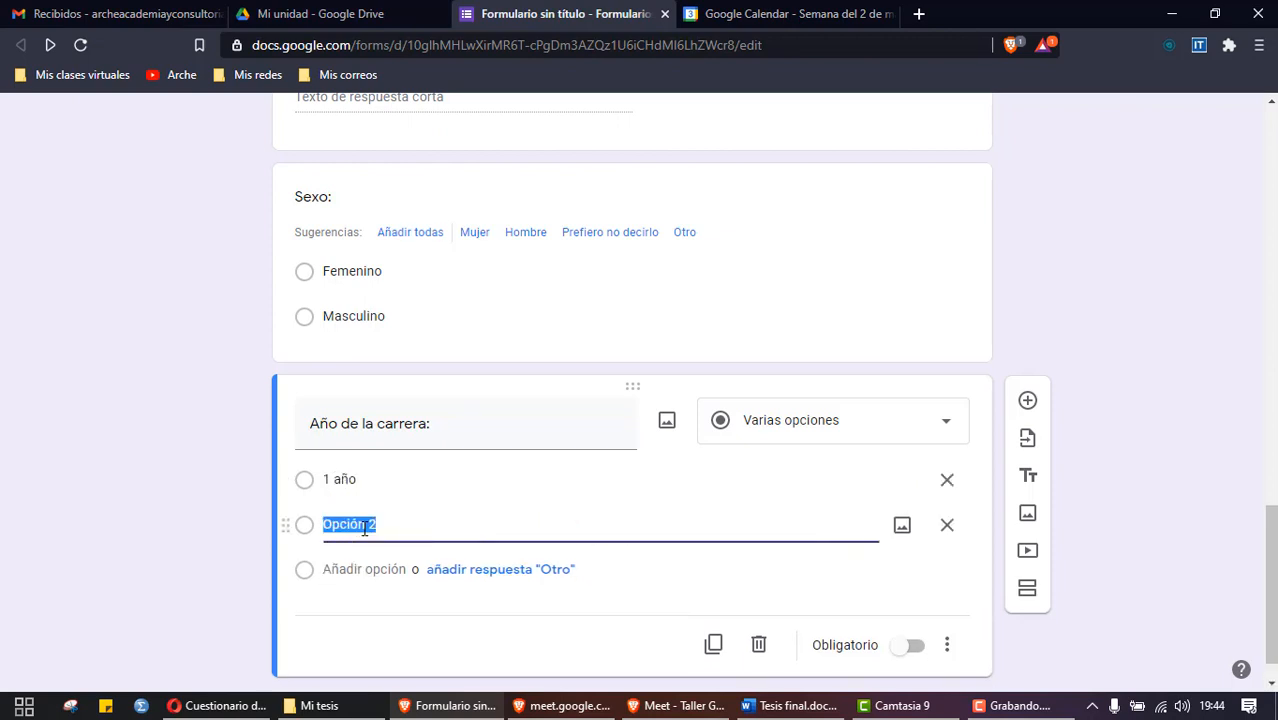
text(2 año)
click(363, 569)
text(3 año)
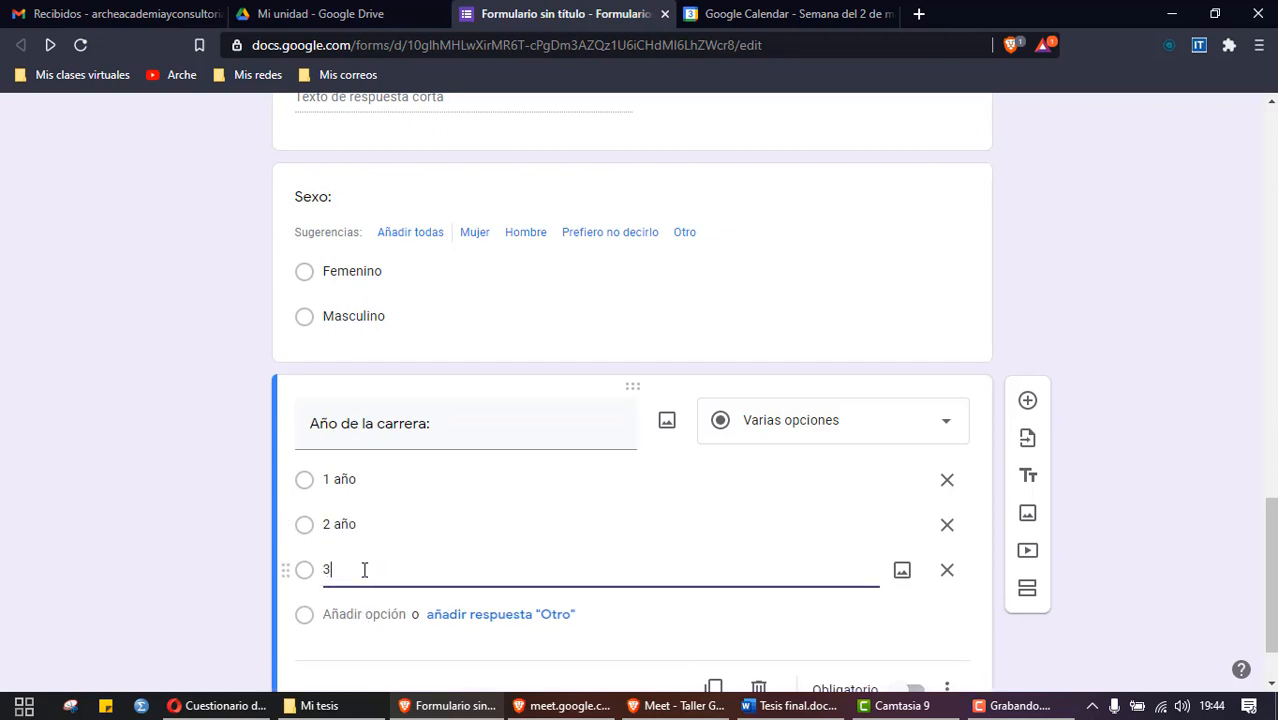
click(360, 613)
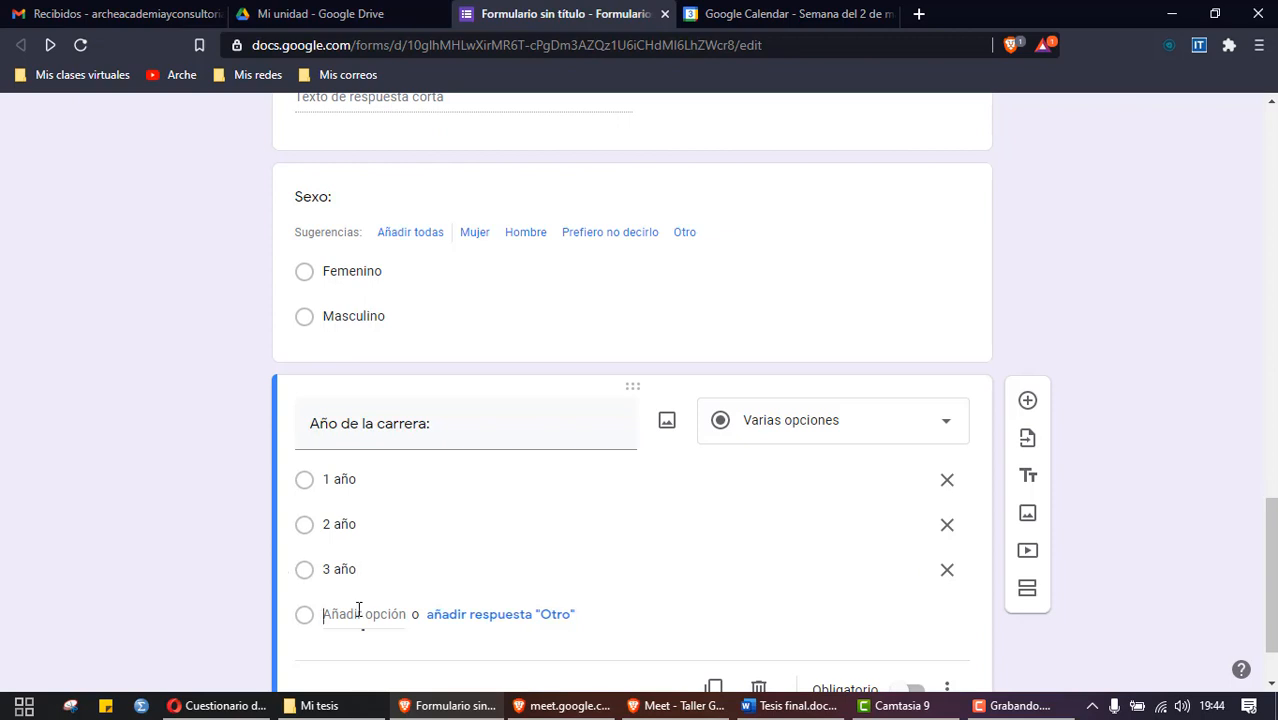
text(4 año)
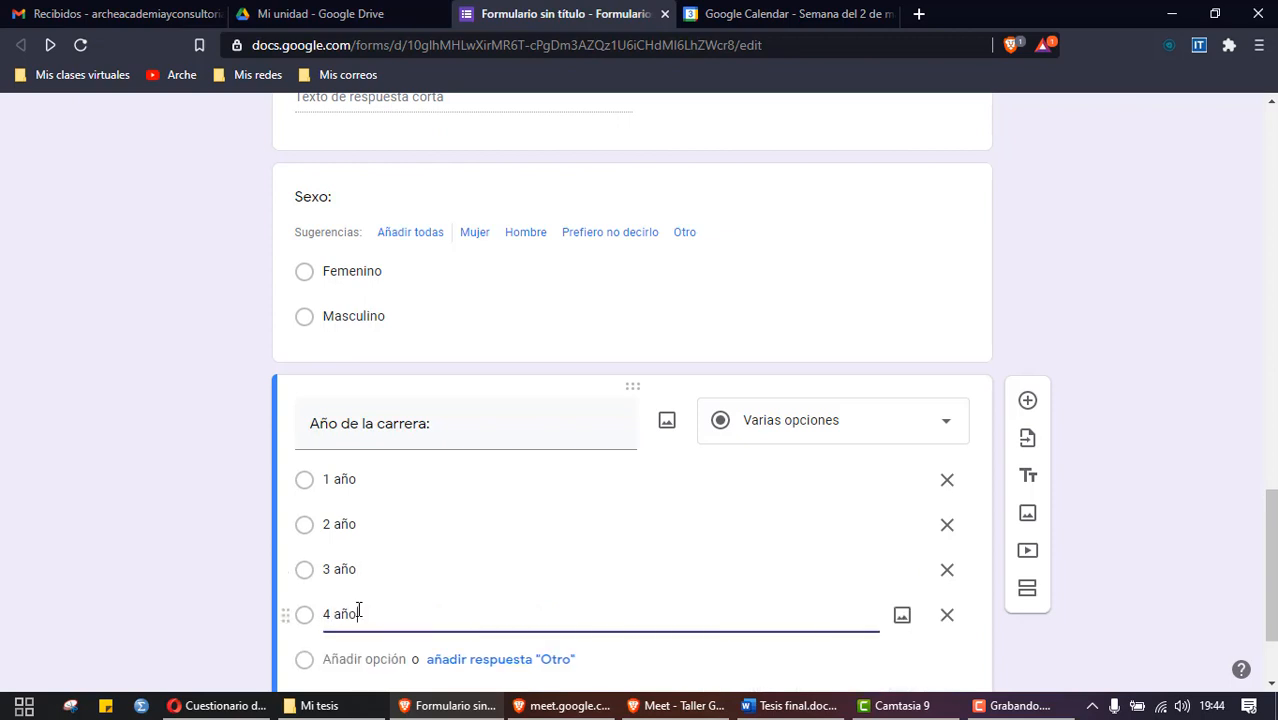
scroll(349, 607, down, 2)
click(360, 522)
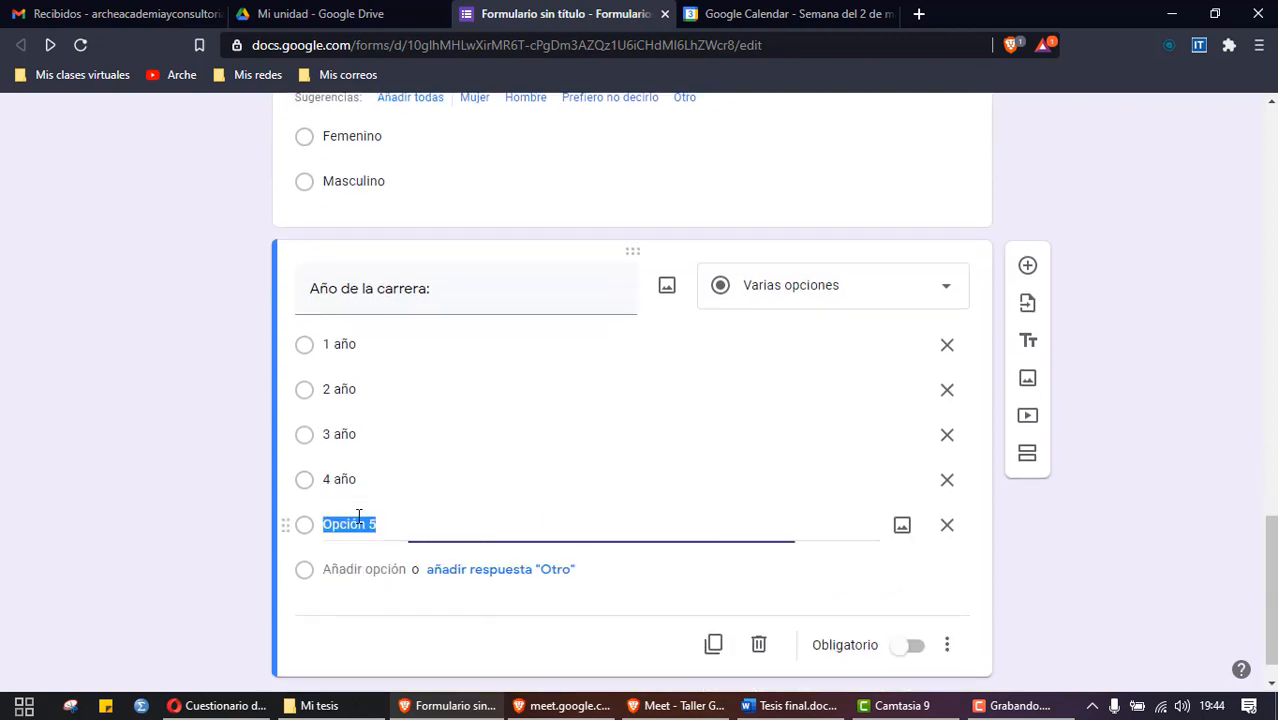
text(5 año)
click(207, 557)
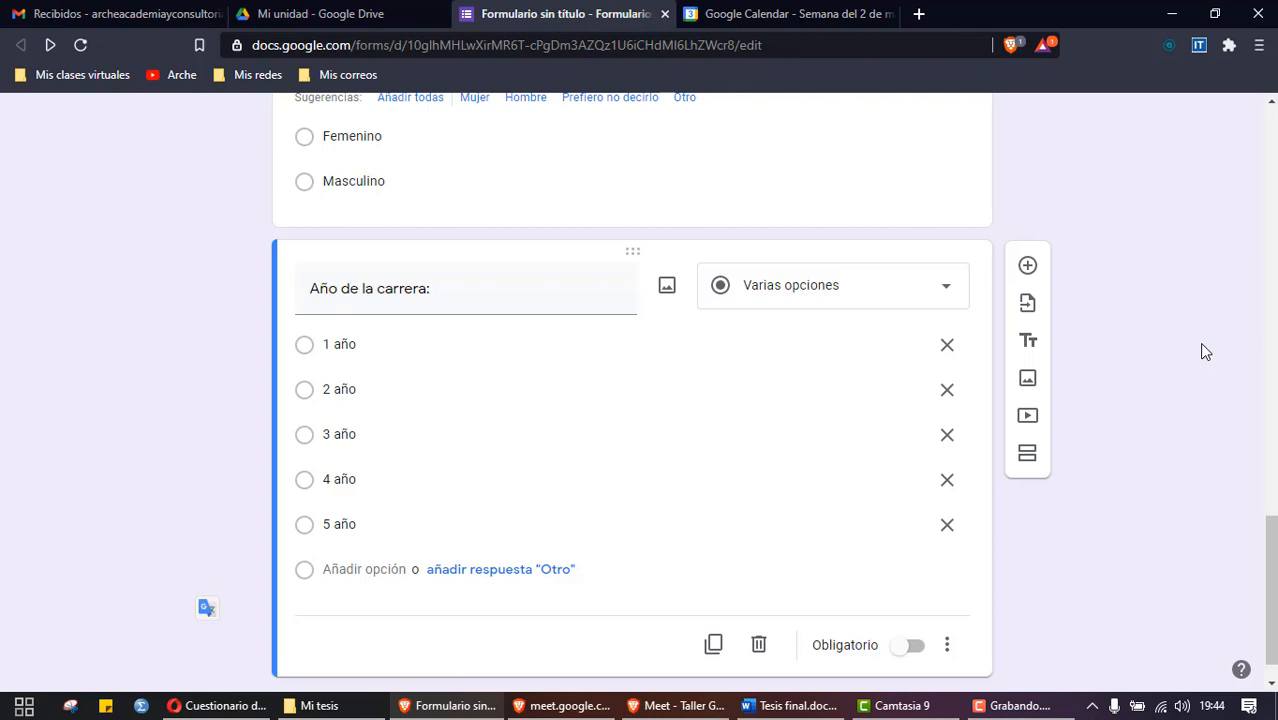
Step: Make the Edad question in the Datos generales section required
scroll(1205, 351, up, 5)
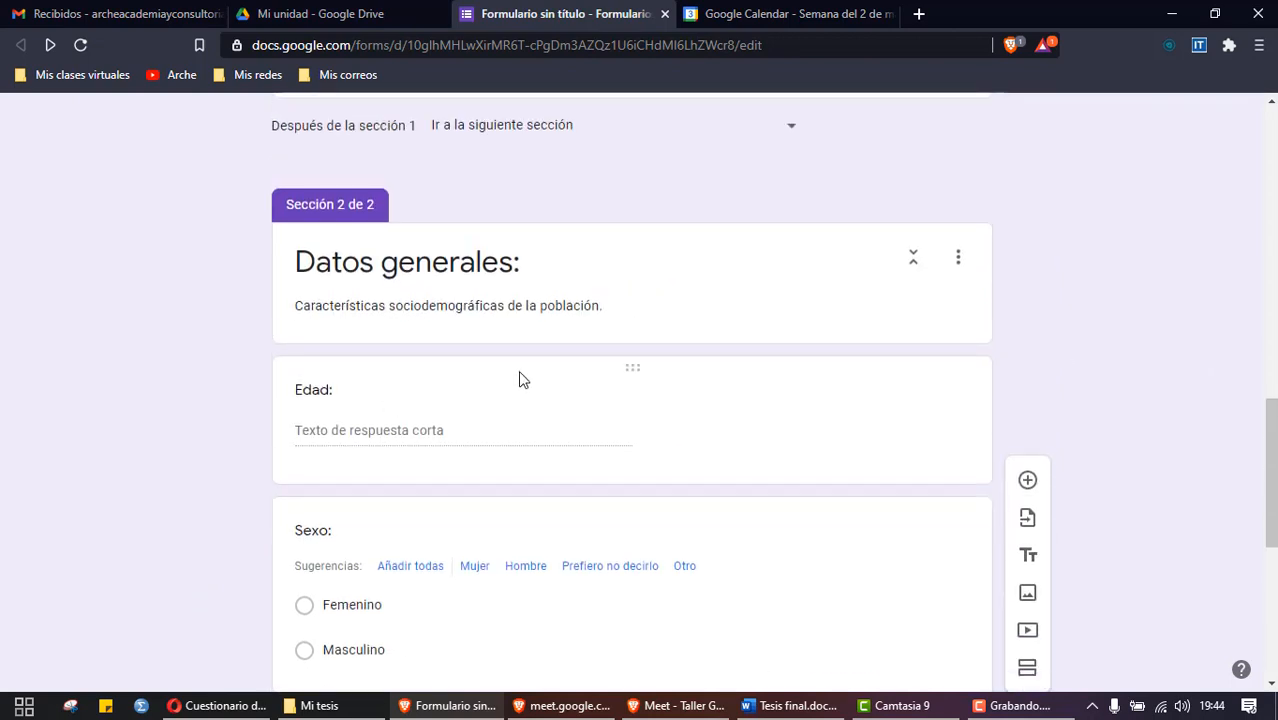
click(348, 437)
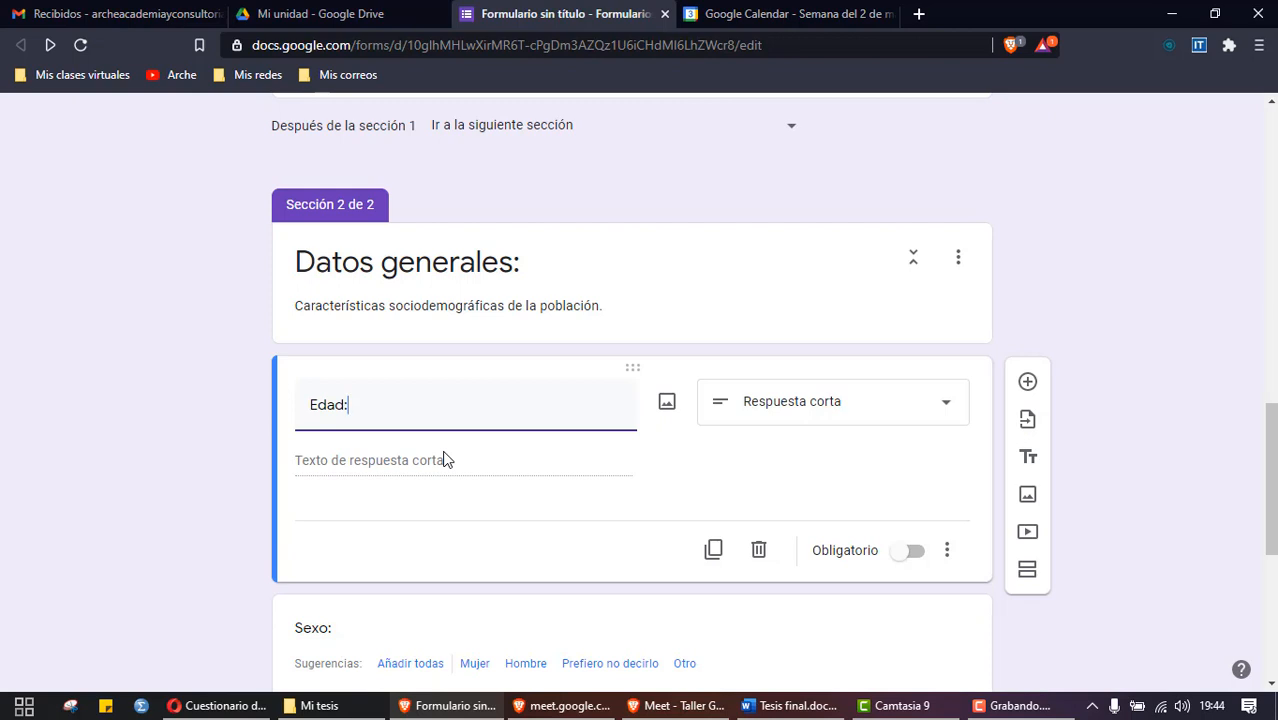
key(alt+Tab)
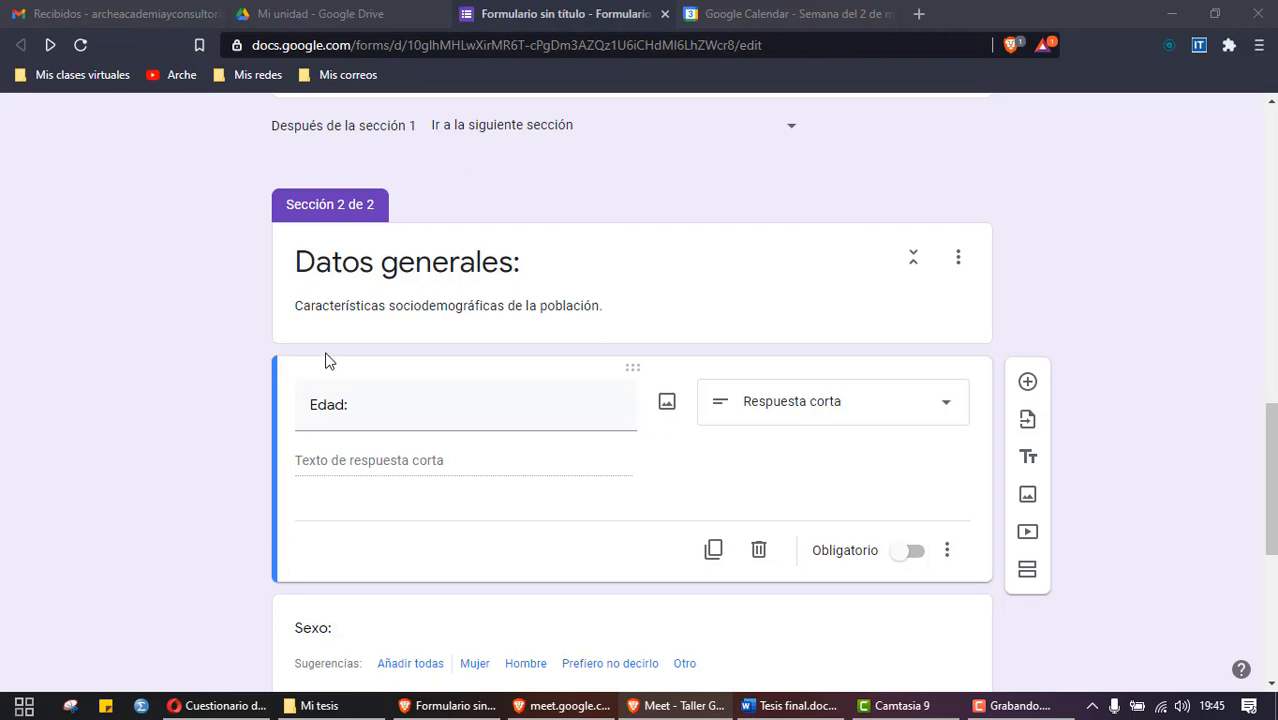
scroll(95, 467, down, 1)
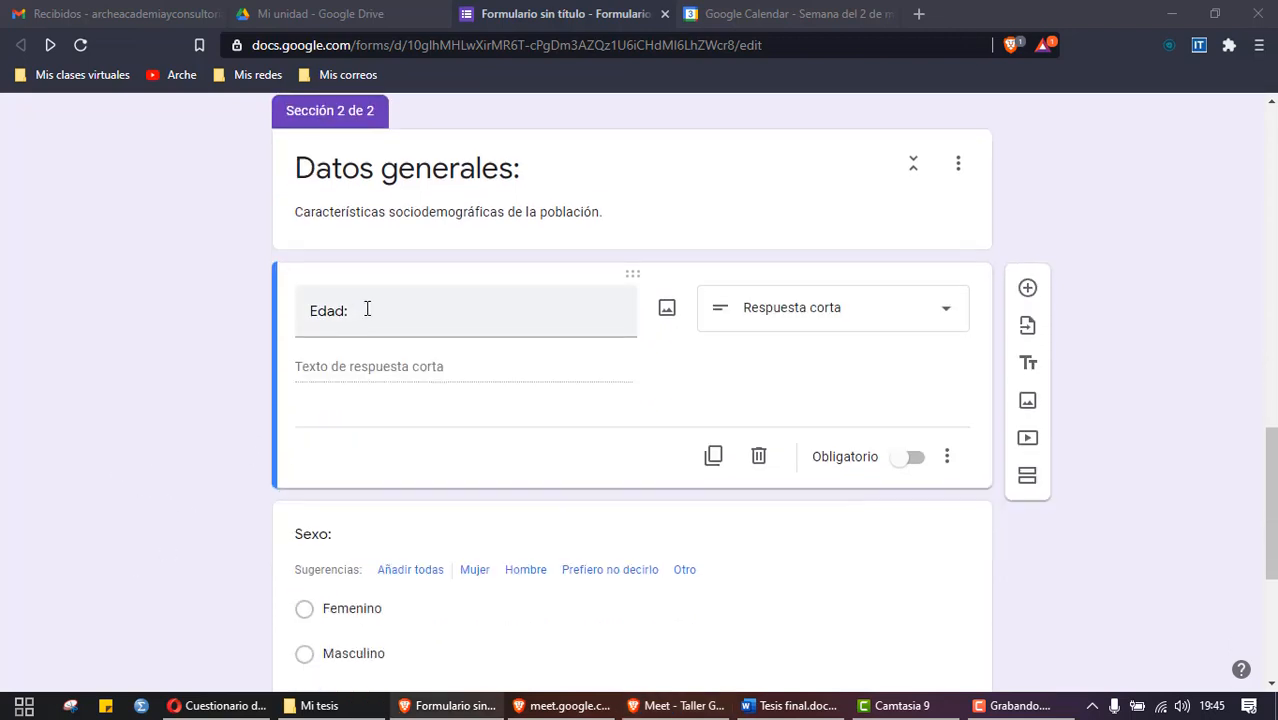
click(365, 308)
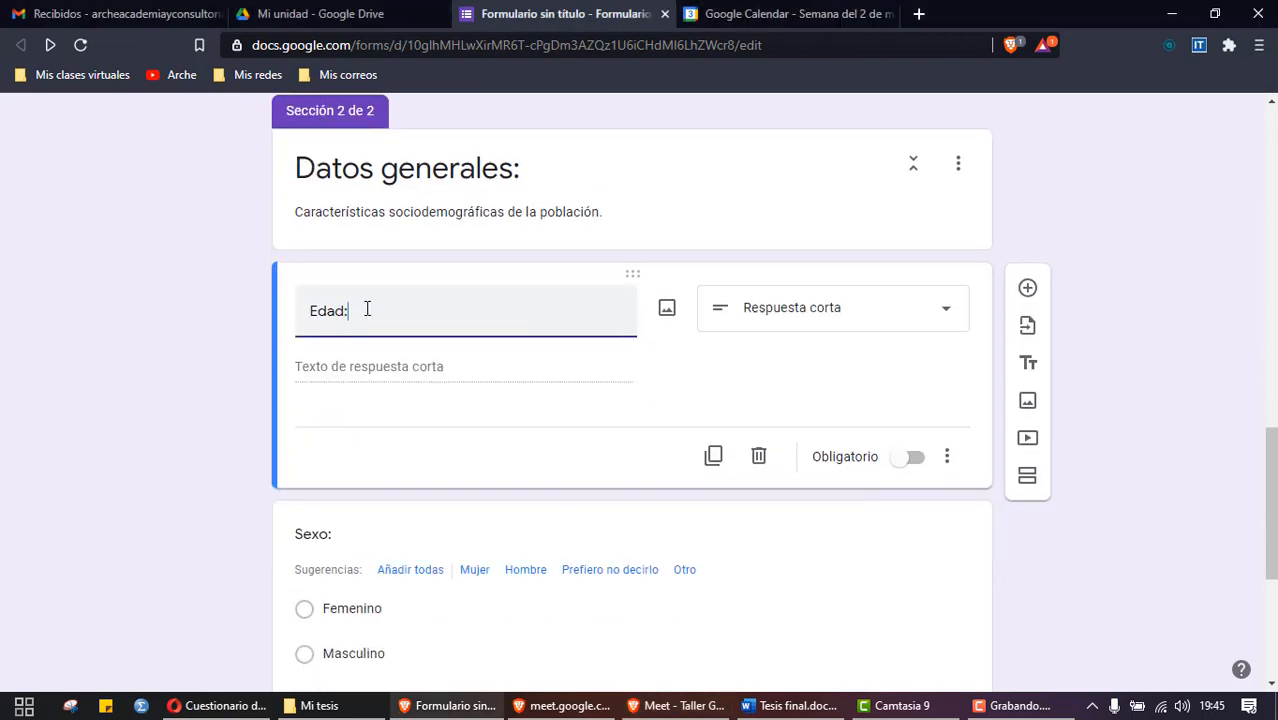
click(914, 466)
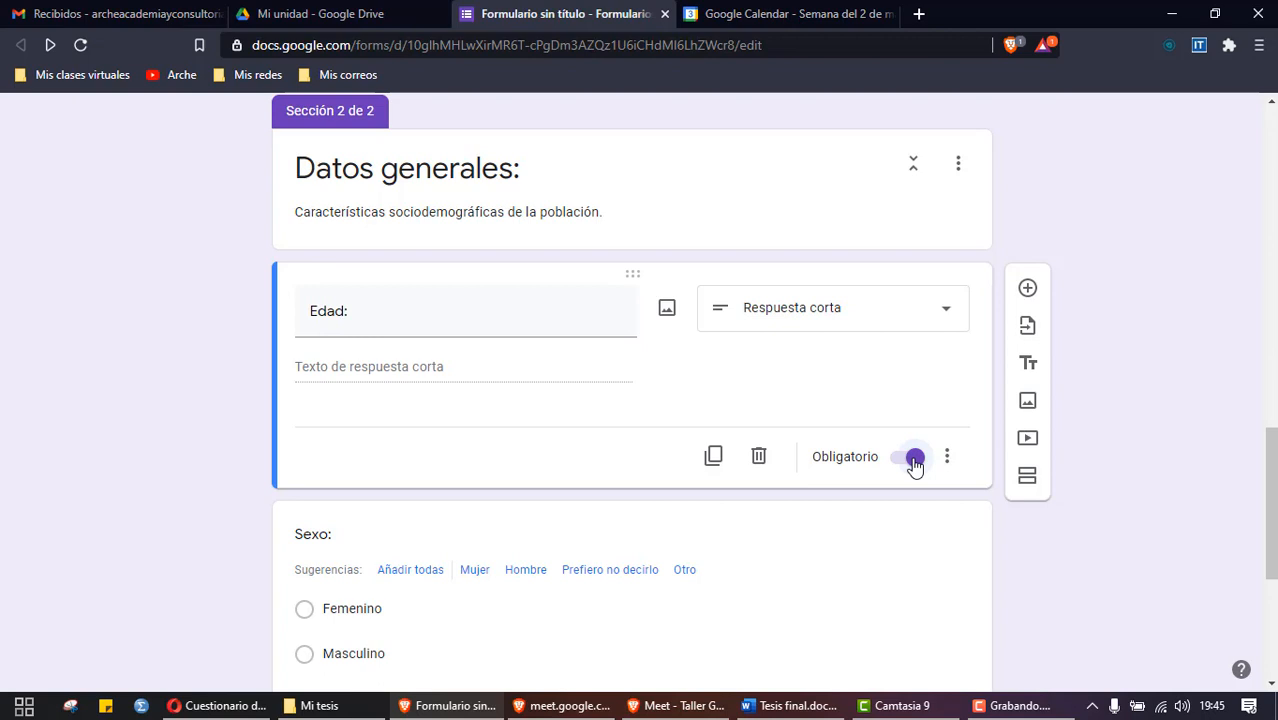
Step: Make the Sexo and Año de la carrera questions required
scroll(705, 479, down, 3)
click(499, 362)
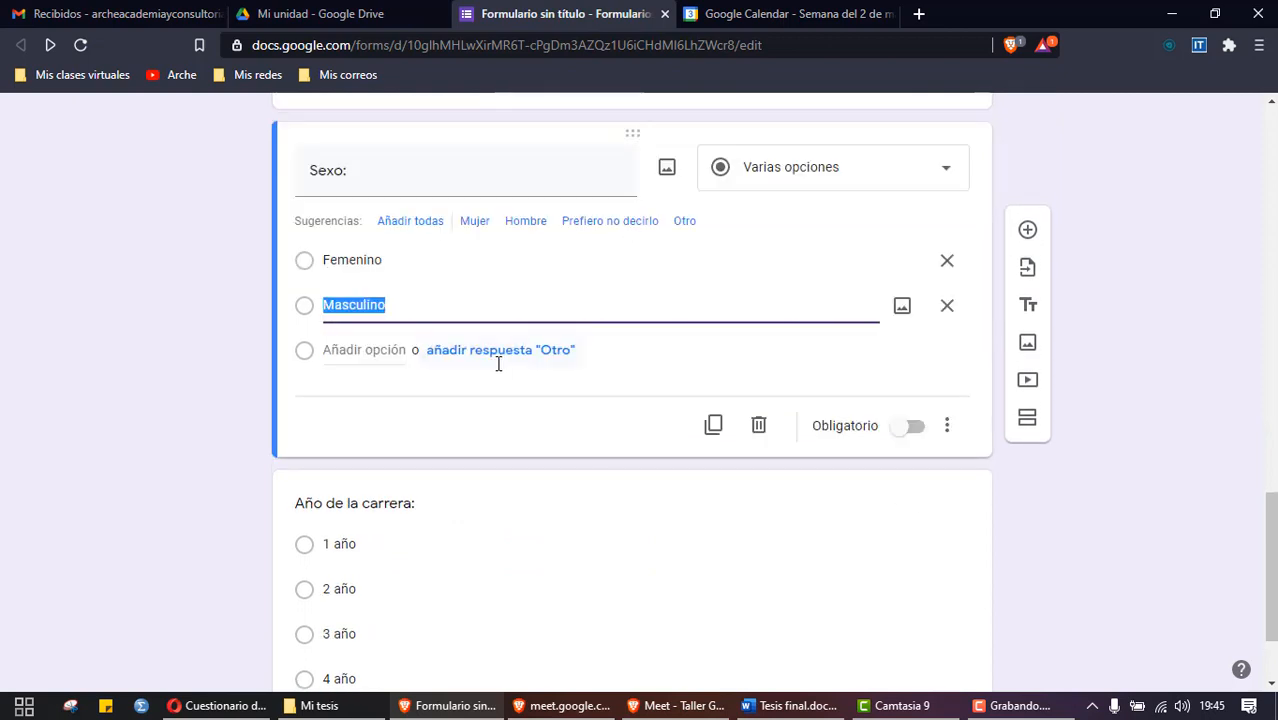
click(915, 434)
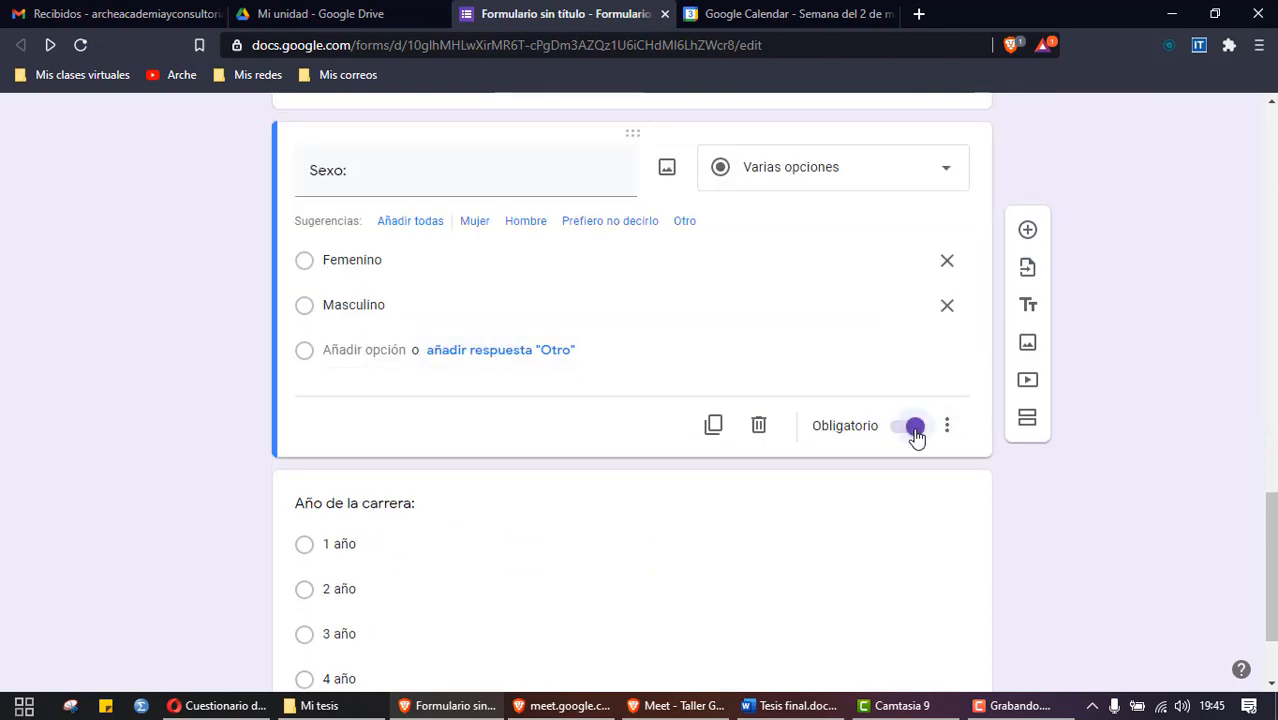
scroll(913, 434, down, 2)
click(414, 442)
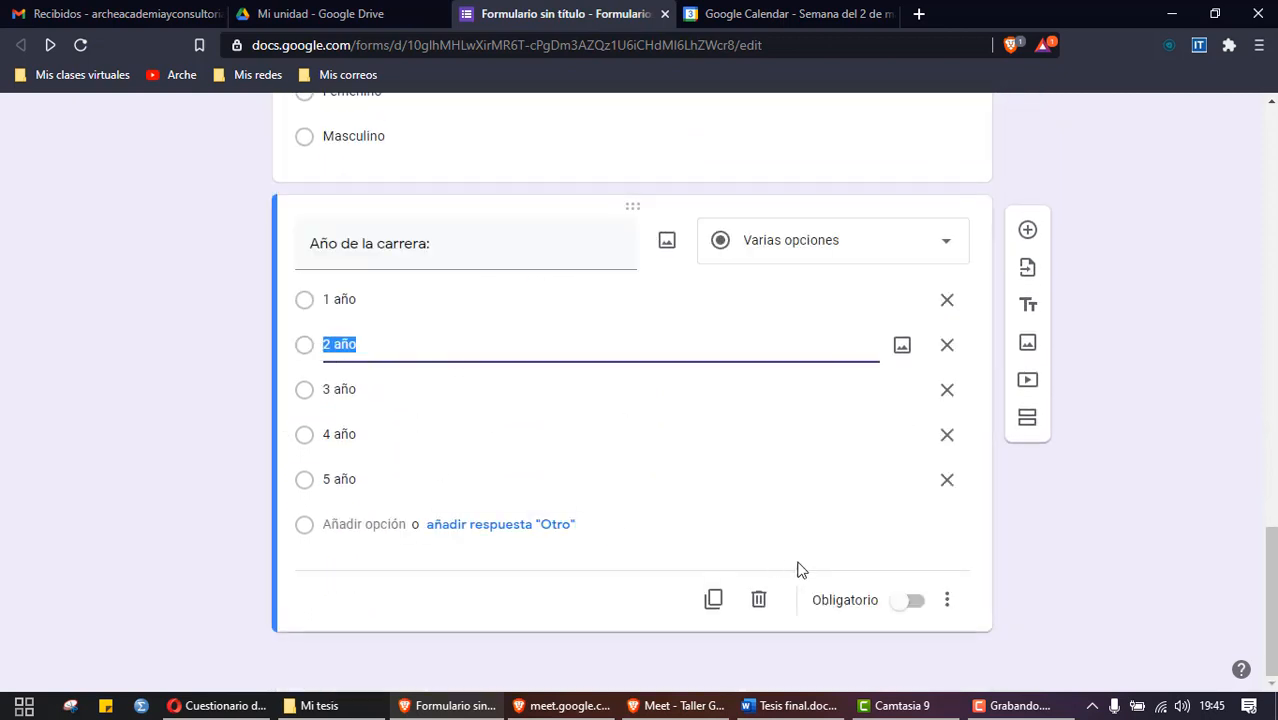
click(909, 601)
scroll(909, 605, up, 3)
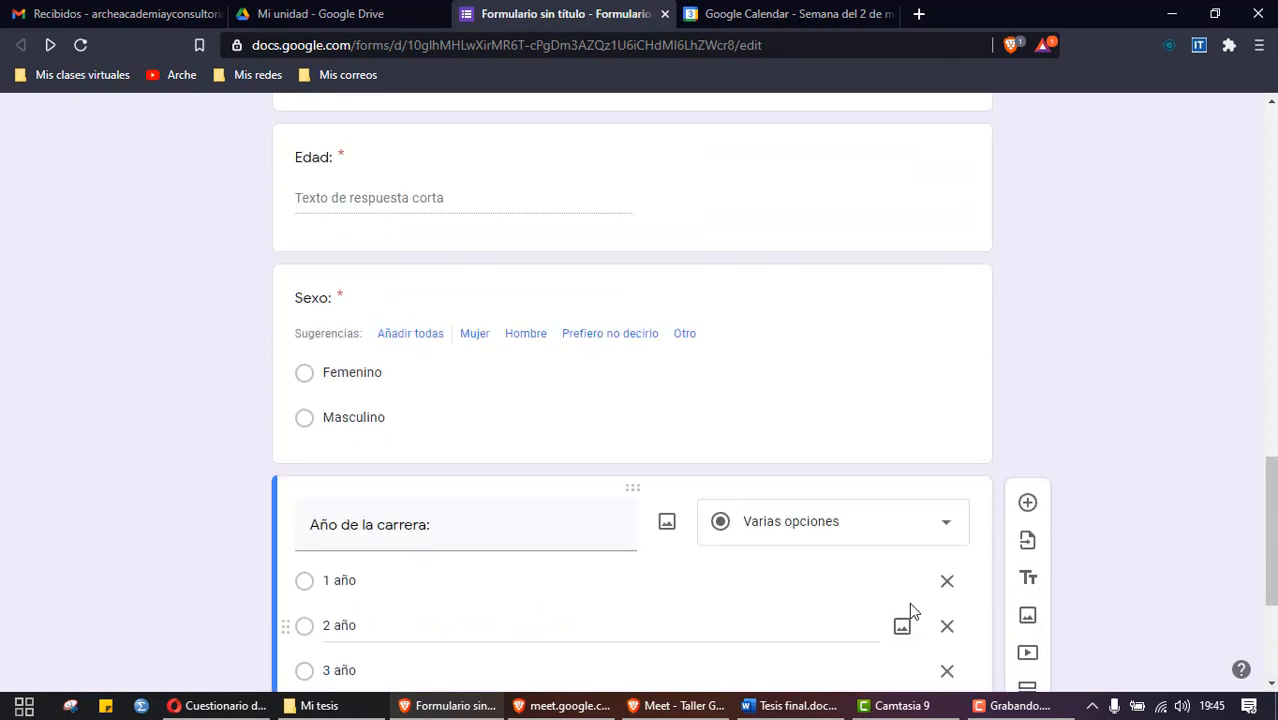
Step: Look over the required marks in Datos generales and make the Consentimiento informado question in section 1 required too
click(748, 384)
scroll(773, 531, up, 3)
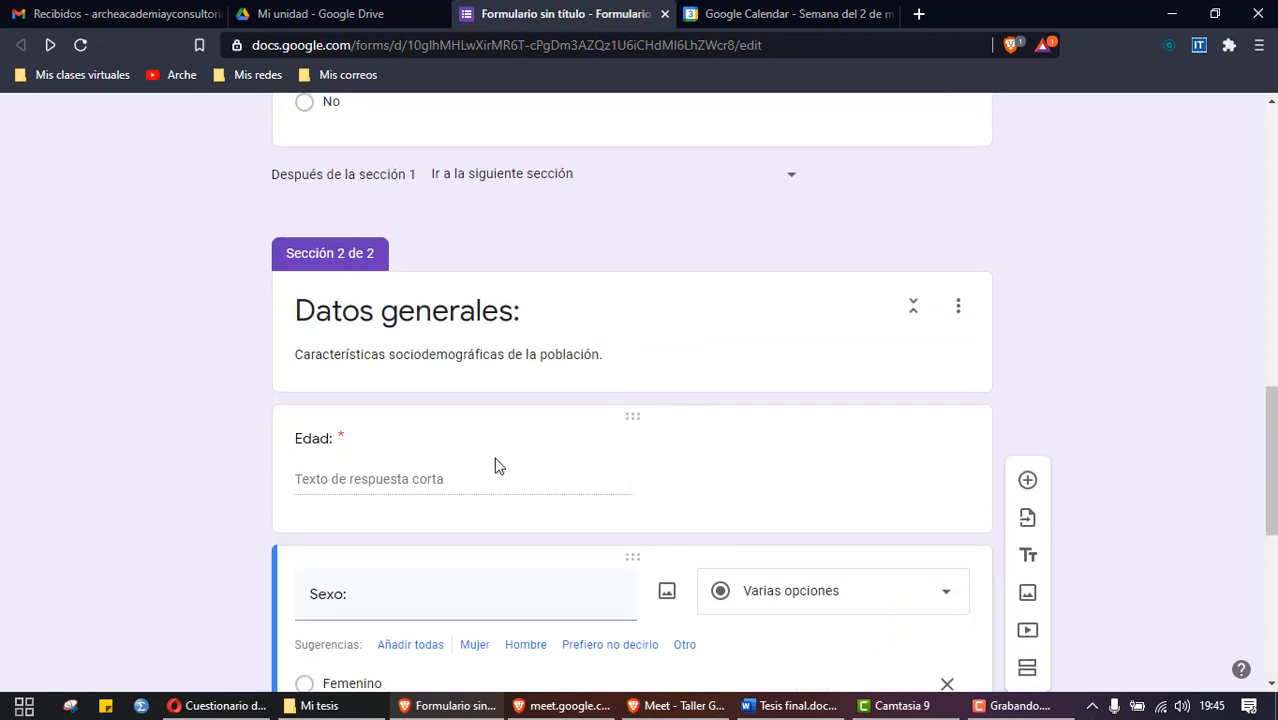
click(497, 466)
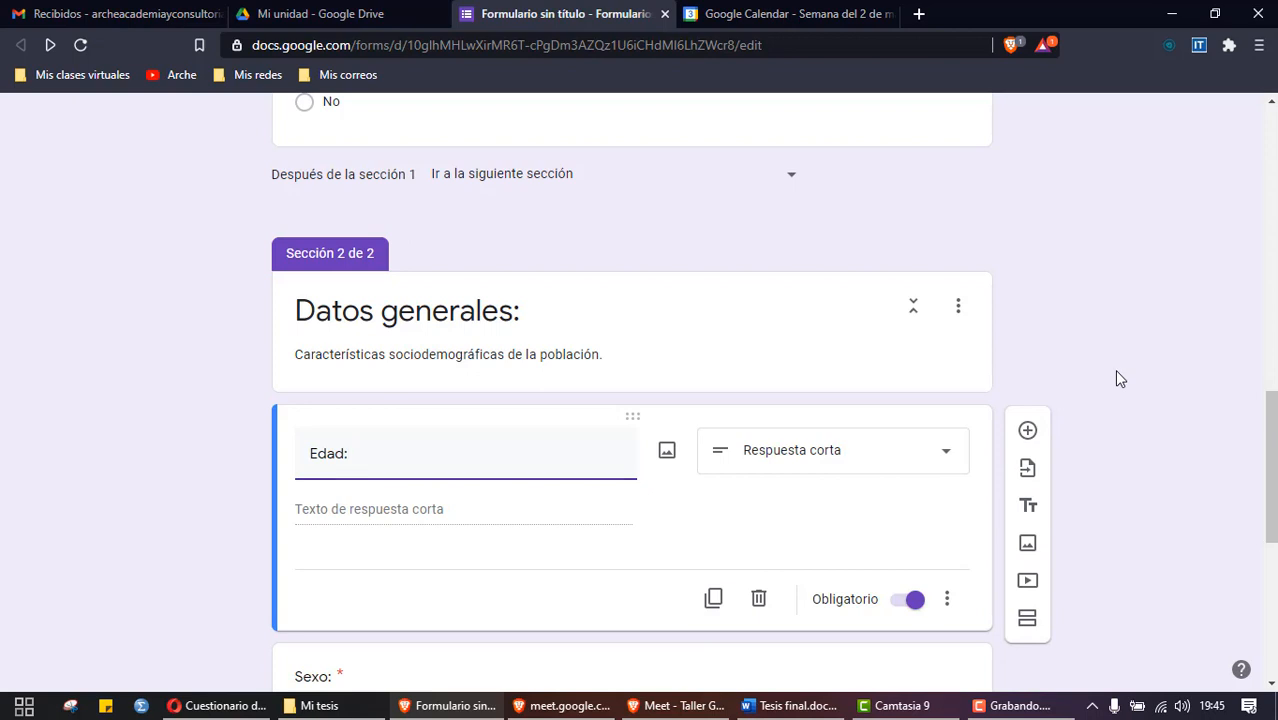
scroll(1118, 378, down, 3)
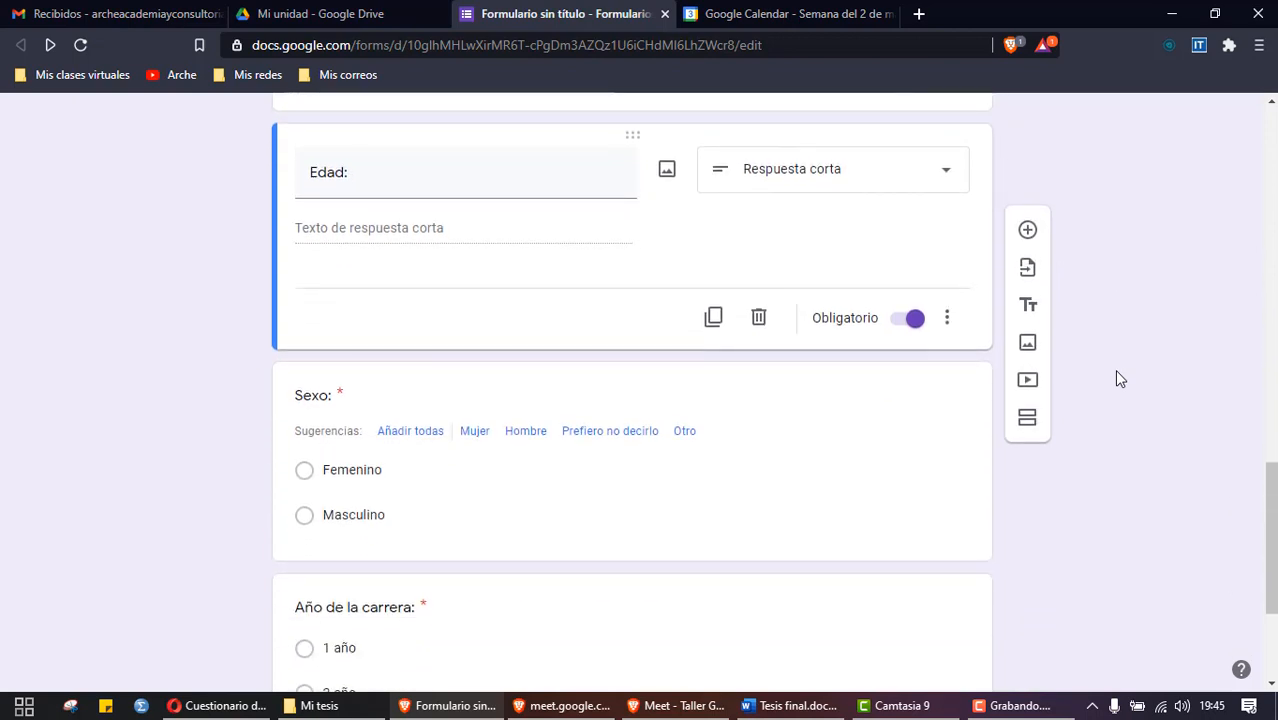
scroll(713, 402, up, 2)
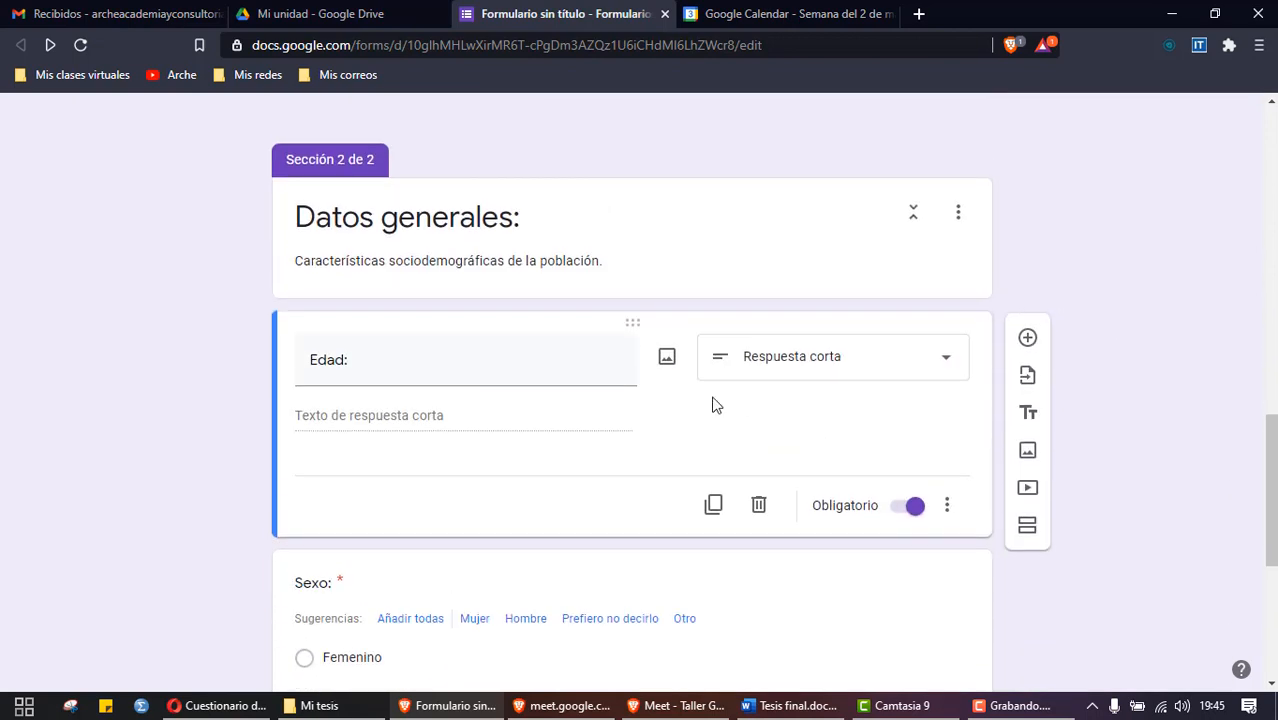
scroll(272, 551, down, 2)
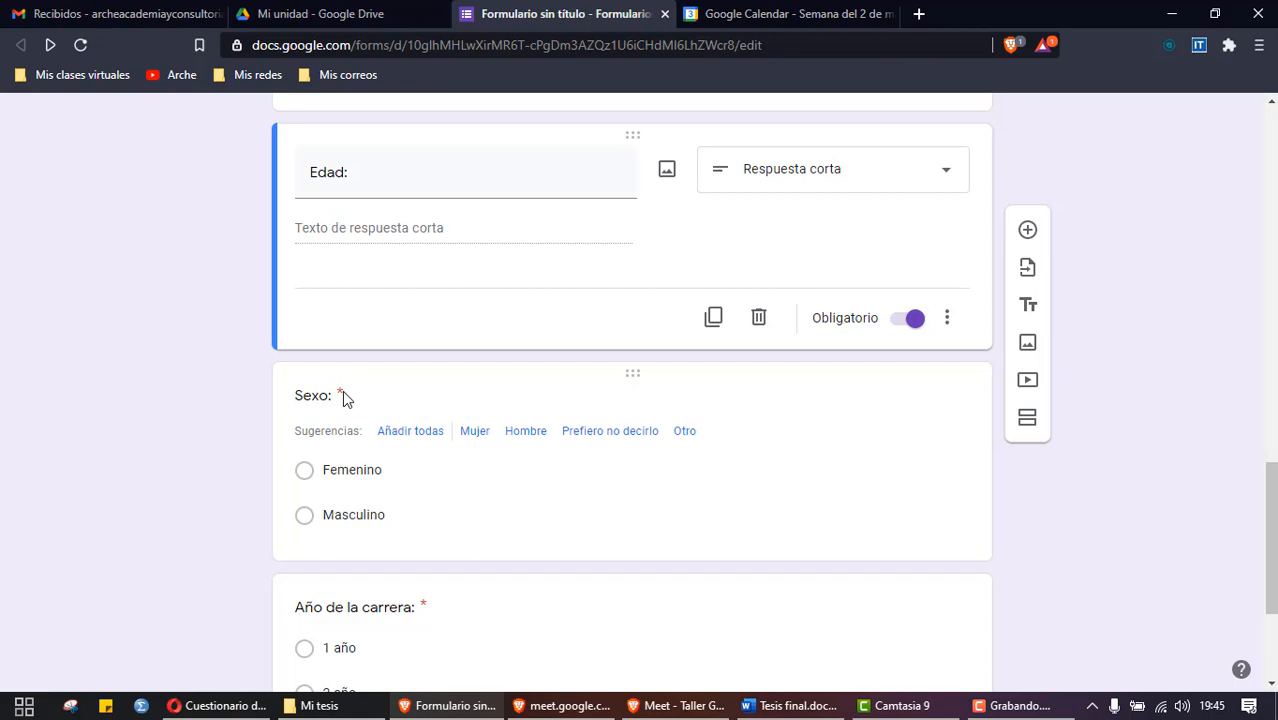
scroll(363, 449, up, 7)
click(366, 443)
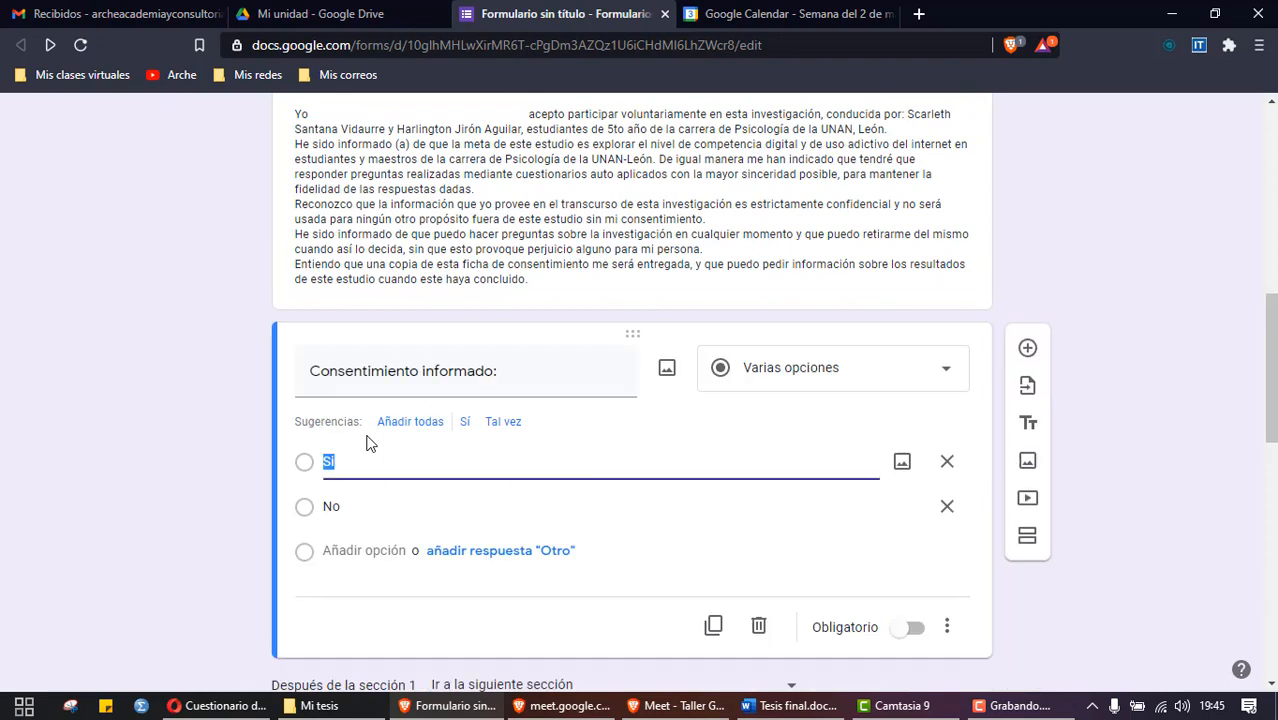
scroll(500, 450, down, 1)
click(906, 545)
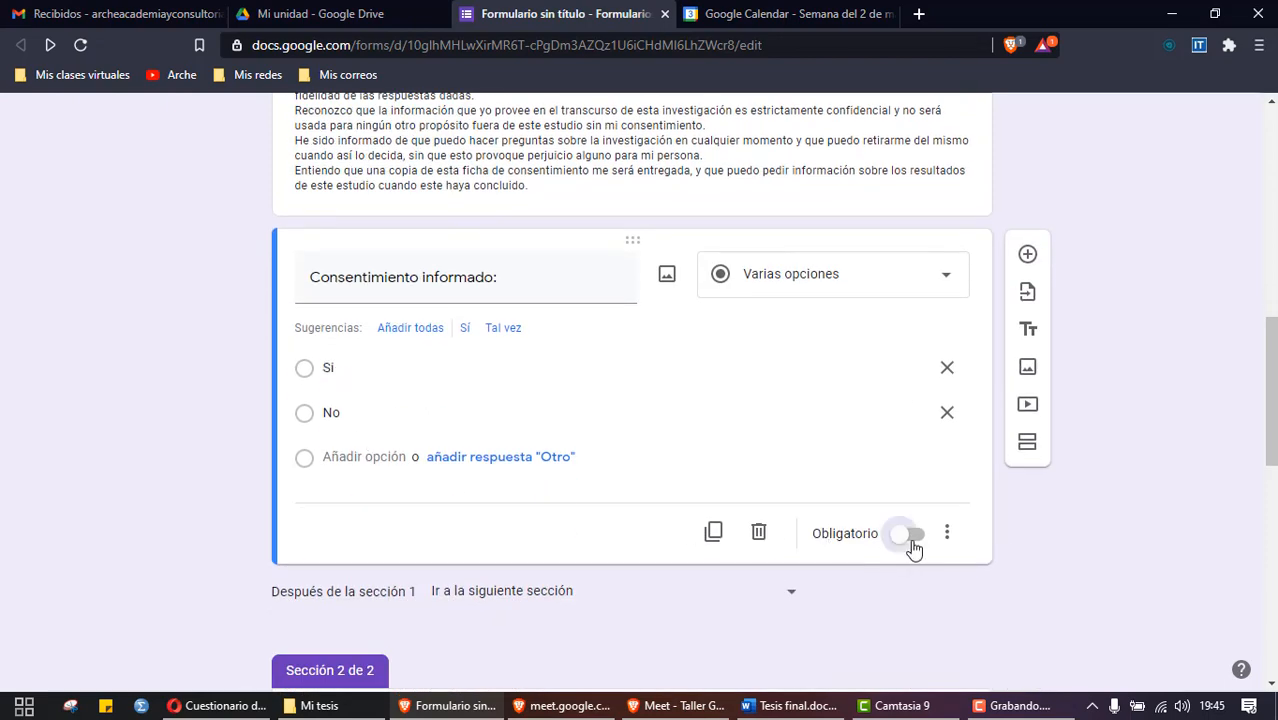
scroll(190, 516, down, 1)
scroll(193, 516, down, 2)
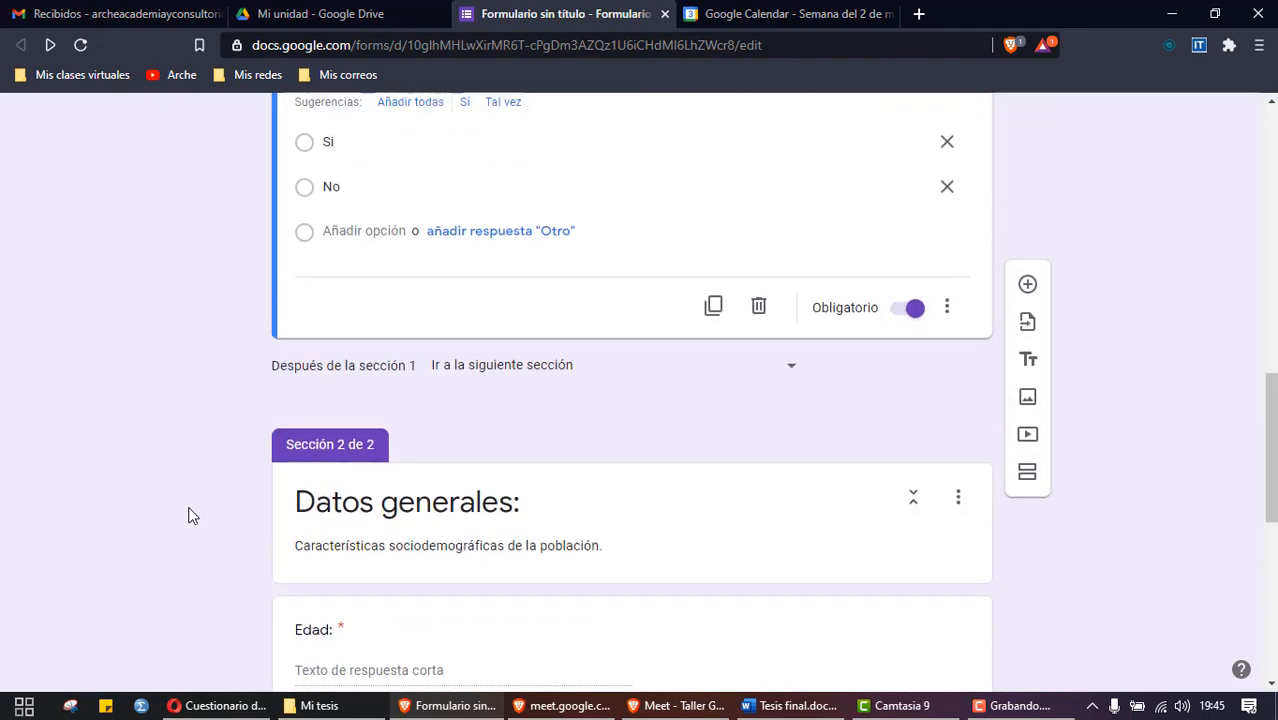
scroll(193, 516, up, 1)
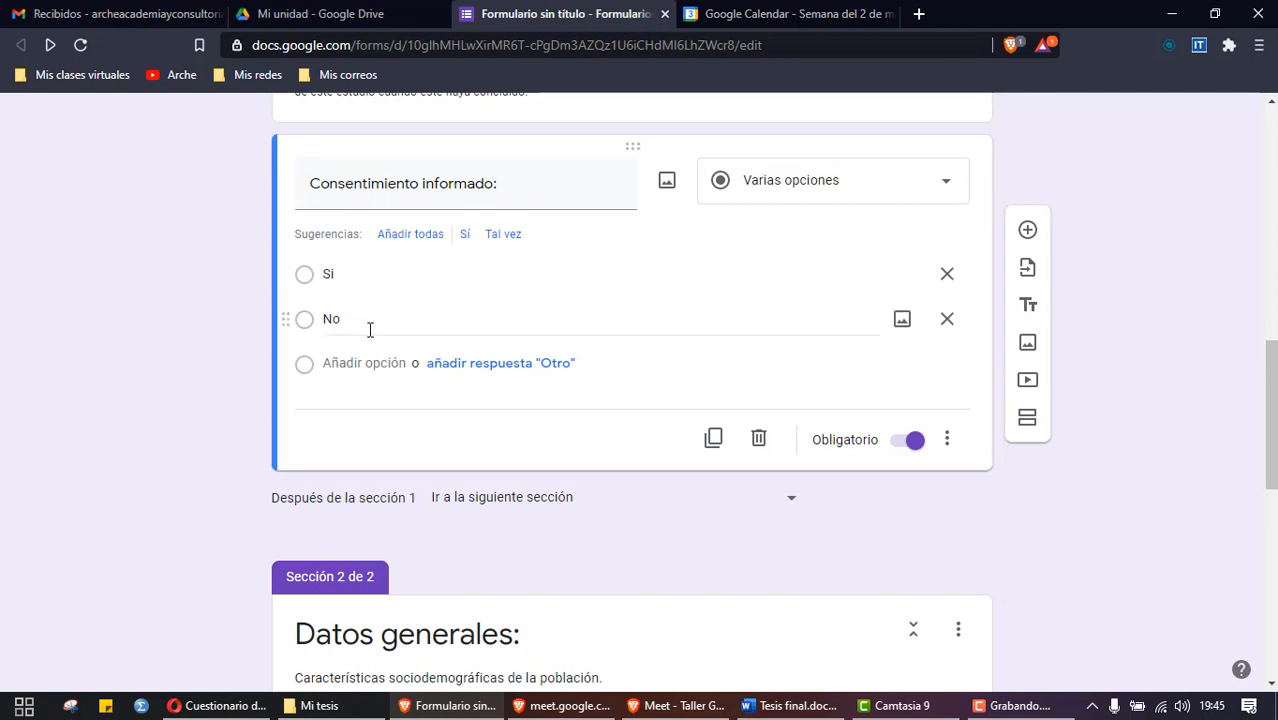
scroll(369, 330, up, 2)
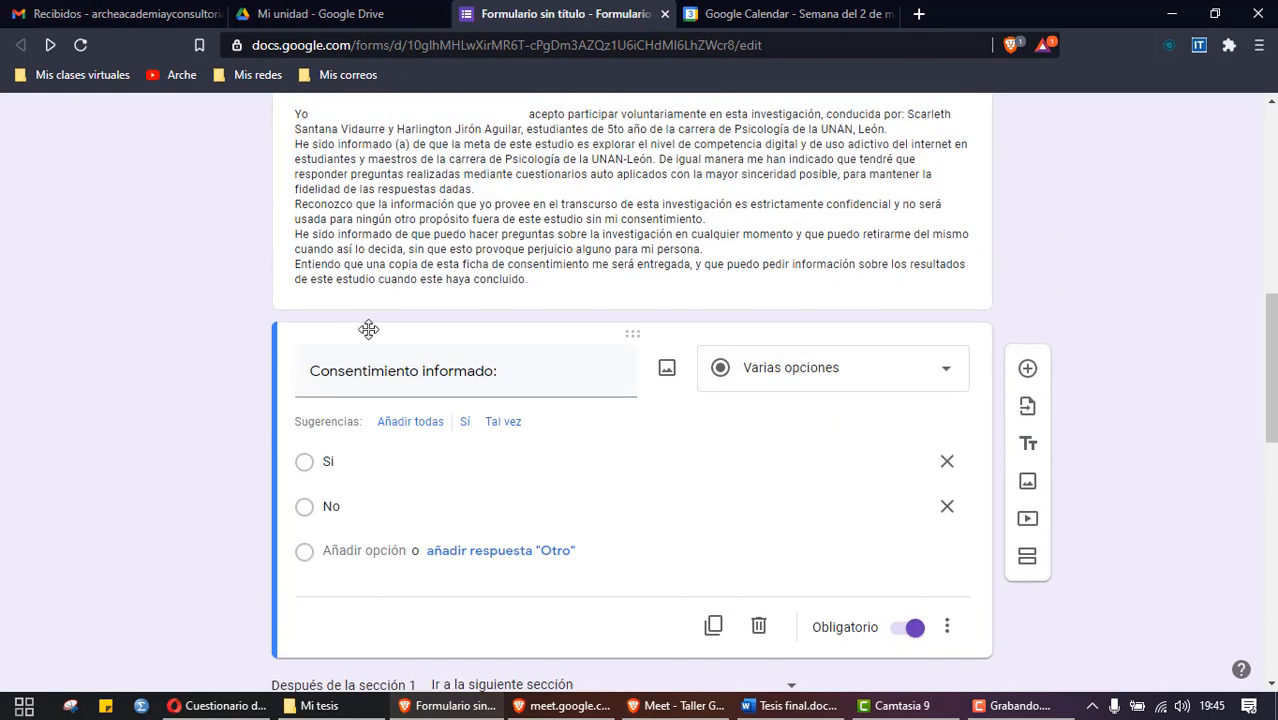
Step: Switch to the thesis in Word and check which survey field follows Año de la carrera, then return to the form
scroll(369, 330, down, 8)
scroll(369, 338, down, 2)
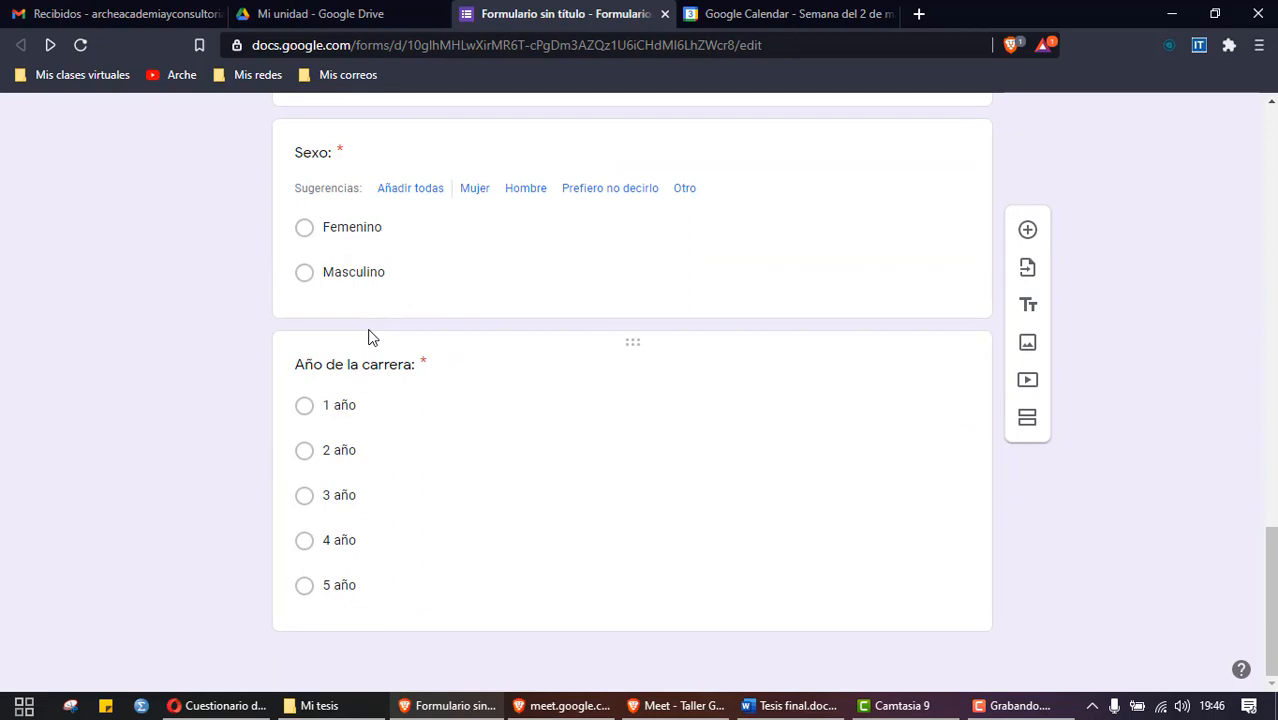
click(788, 708)
scroll(482, 420, down, 1)
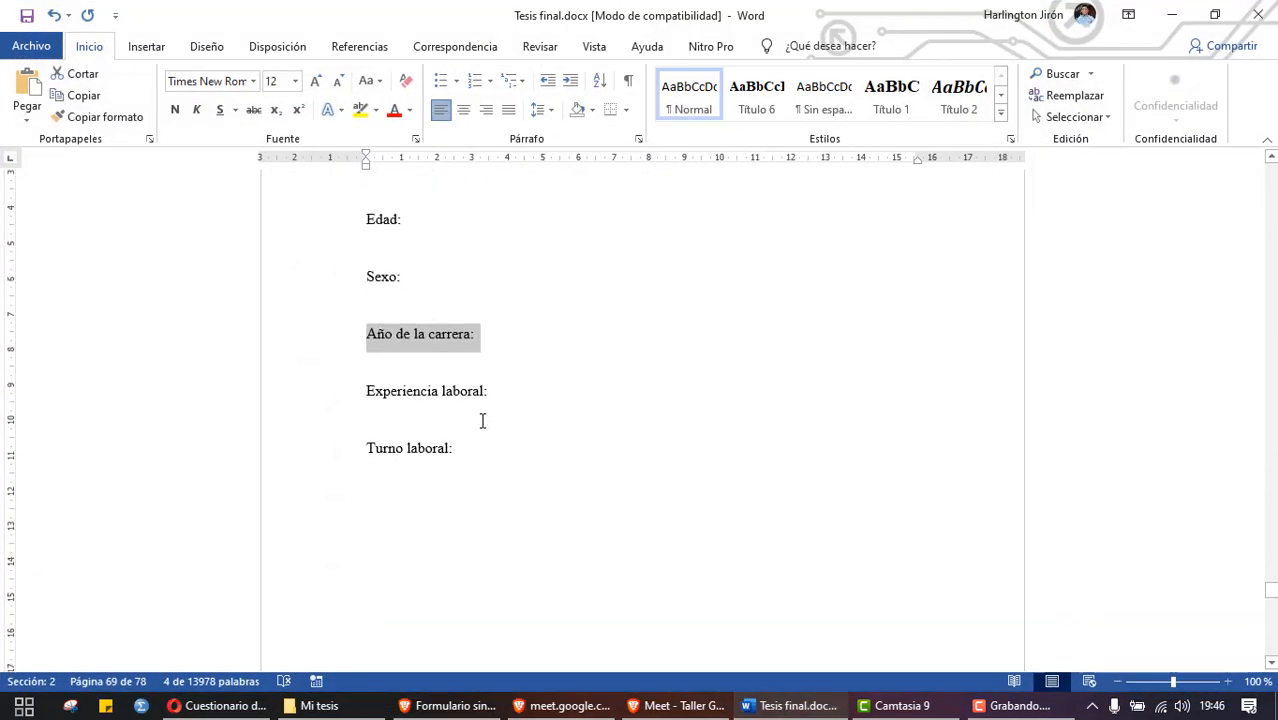
drag(365, 394, 499, 388)
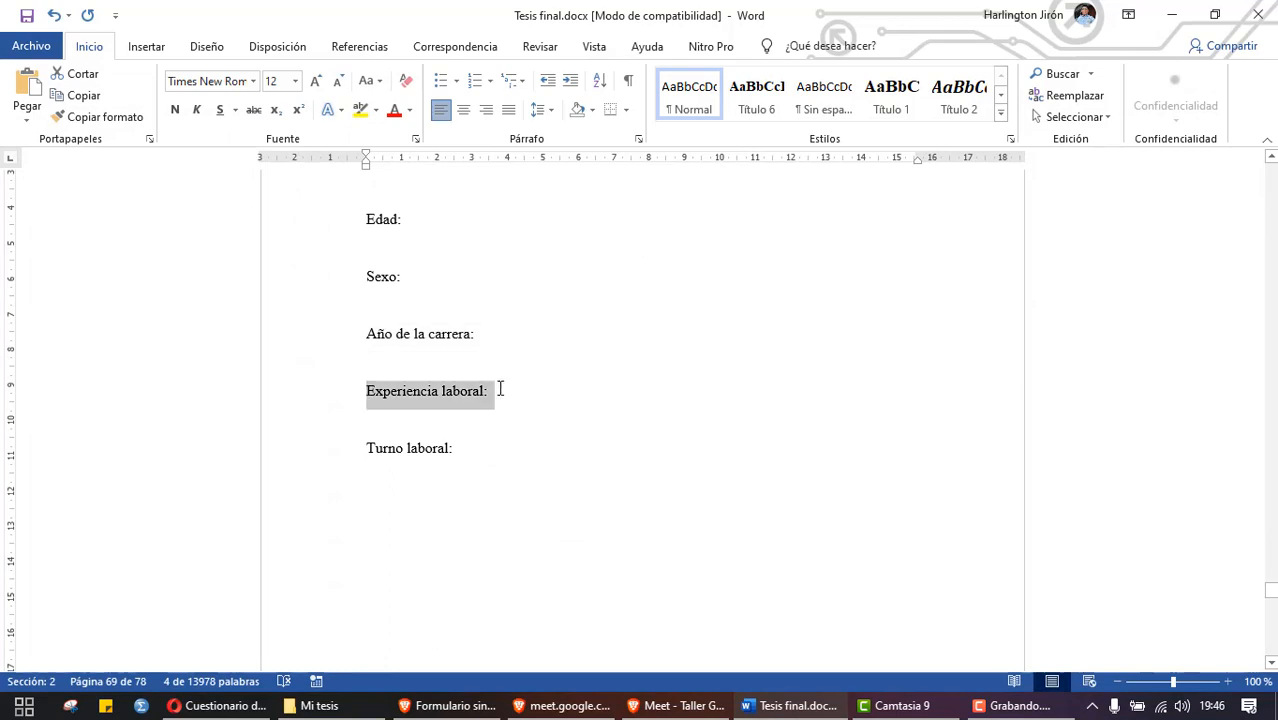
key(alt+Tab)
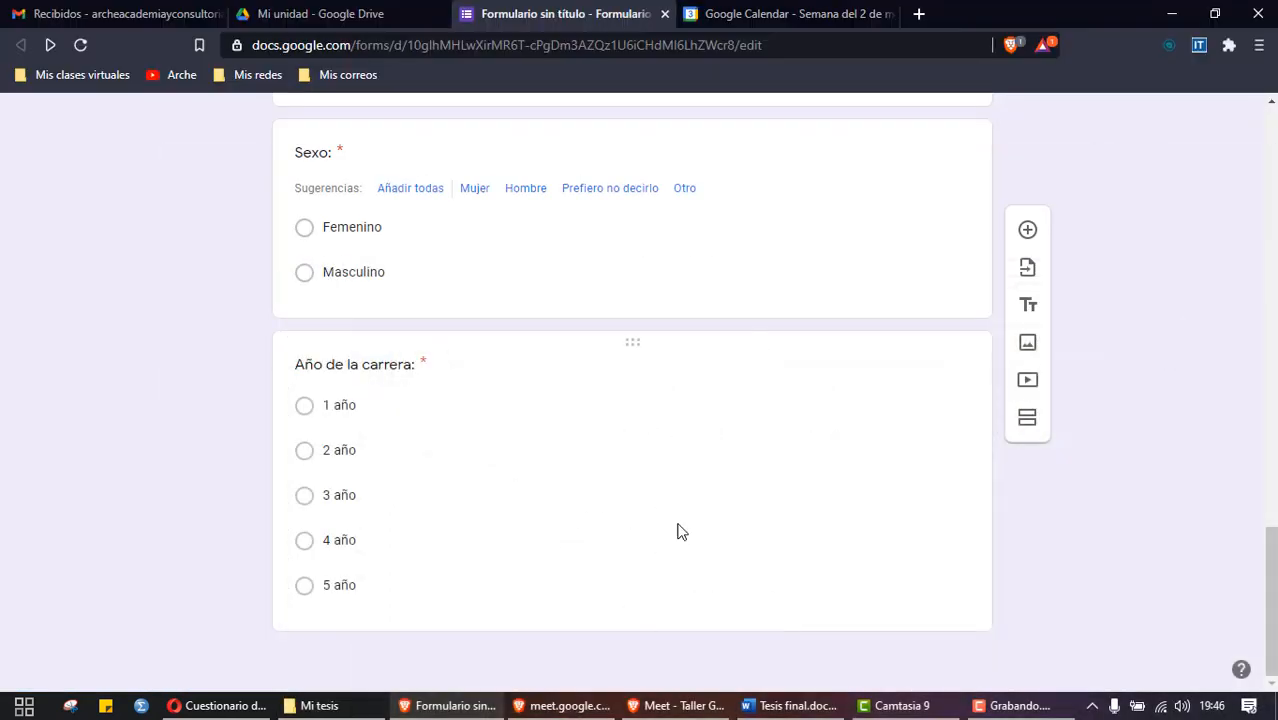
Step: Add a question after Año de la carrera and title it "Experiencia laboral:"
click(562, 482)
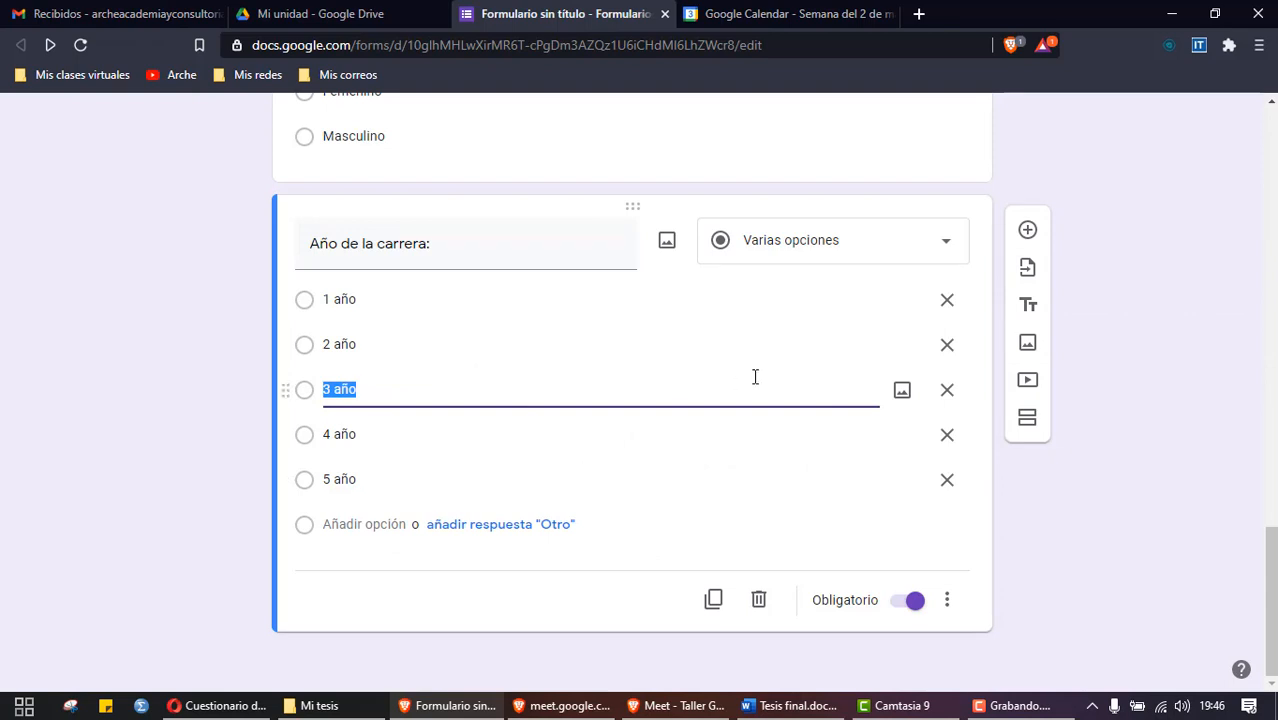
click(1027, 230)
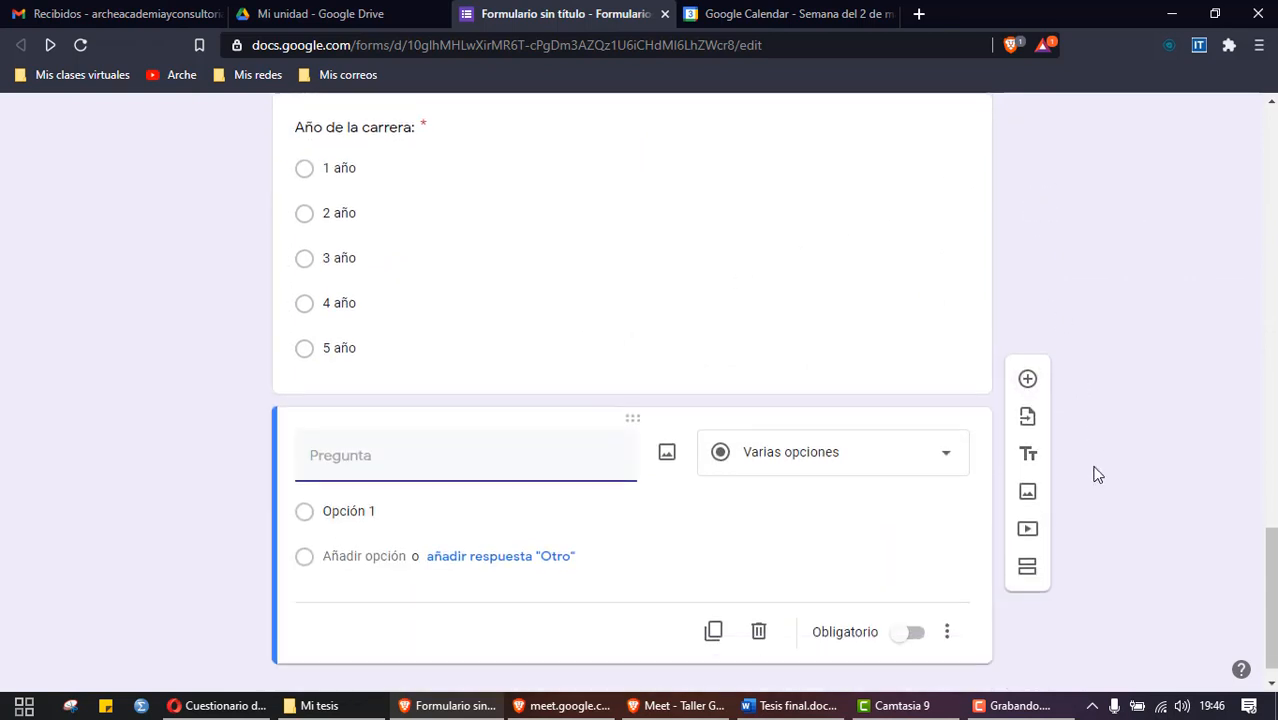
text(Expe)
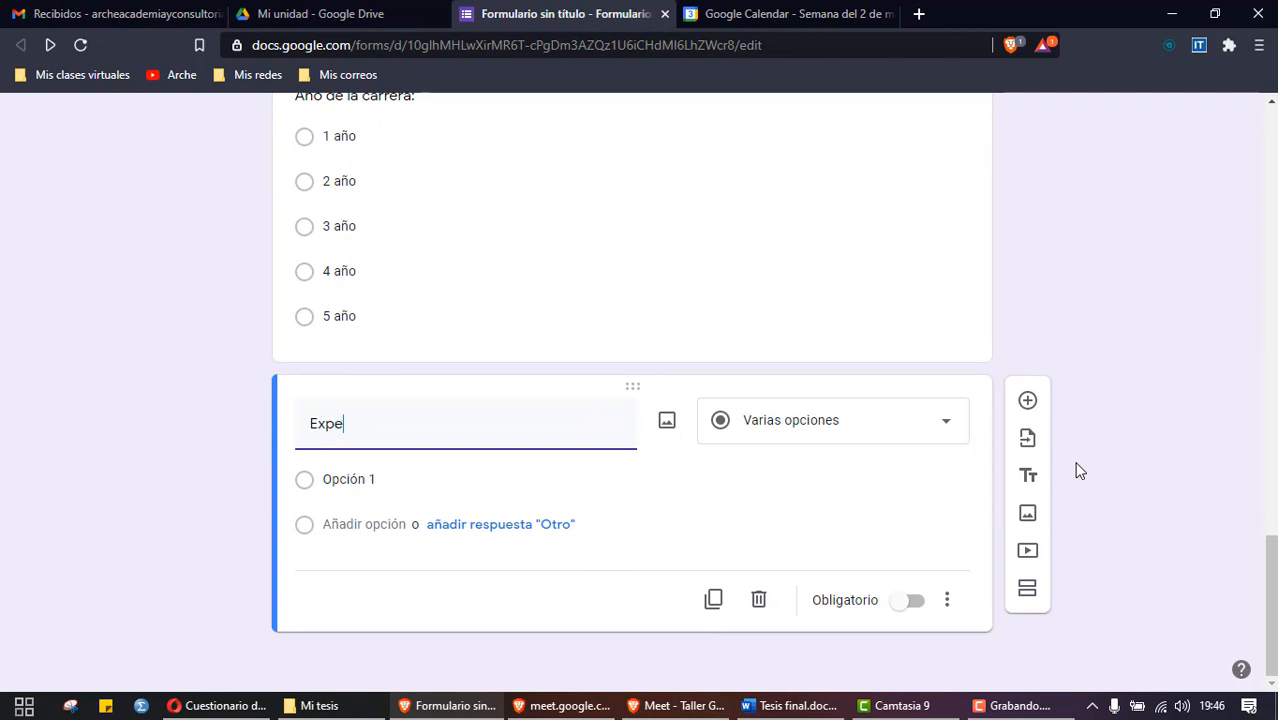
text(riencia labora)
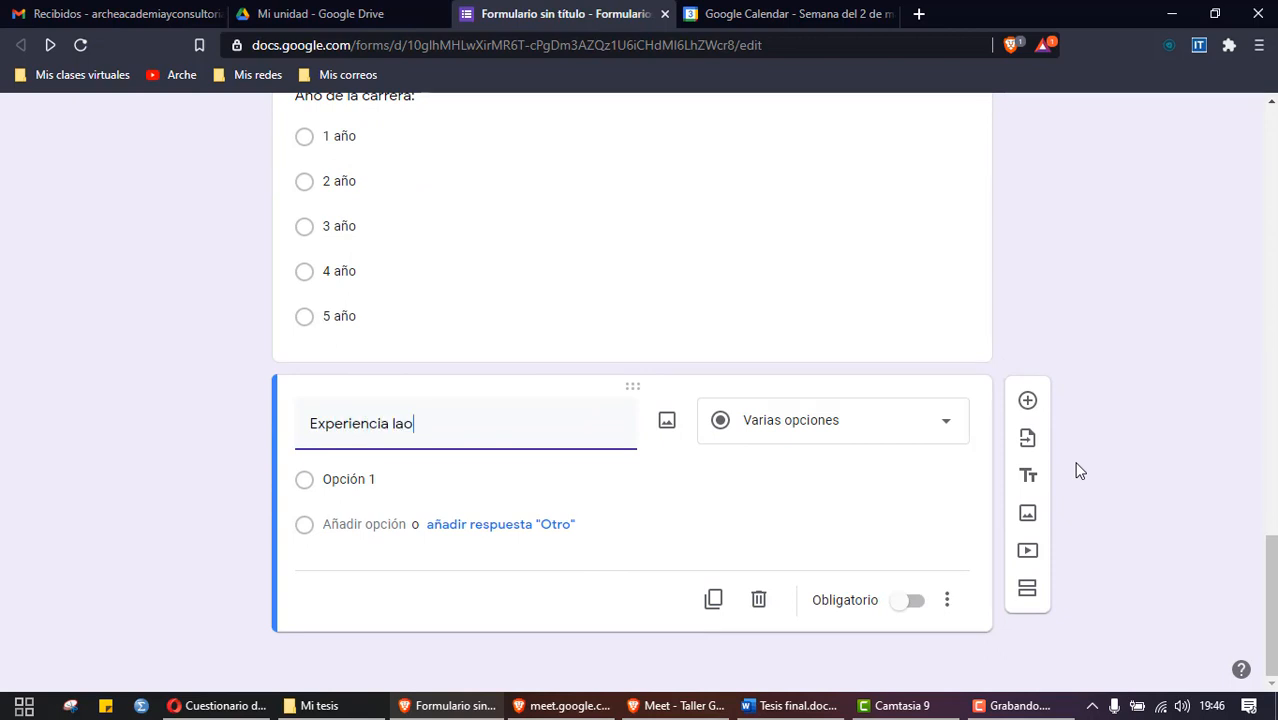
text(l:)
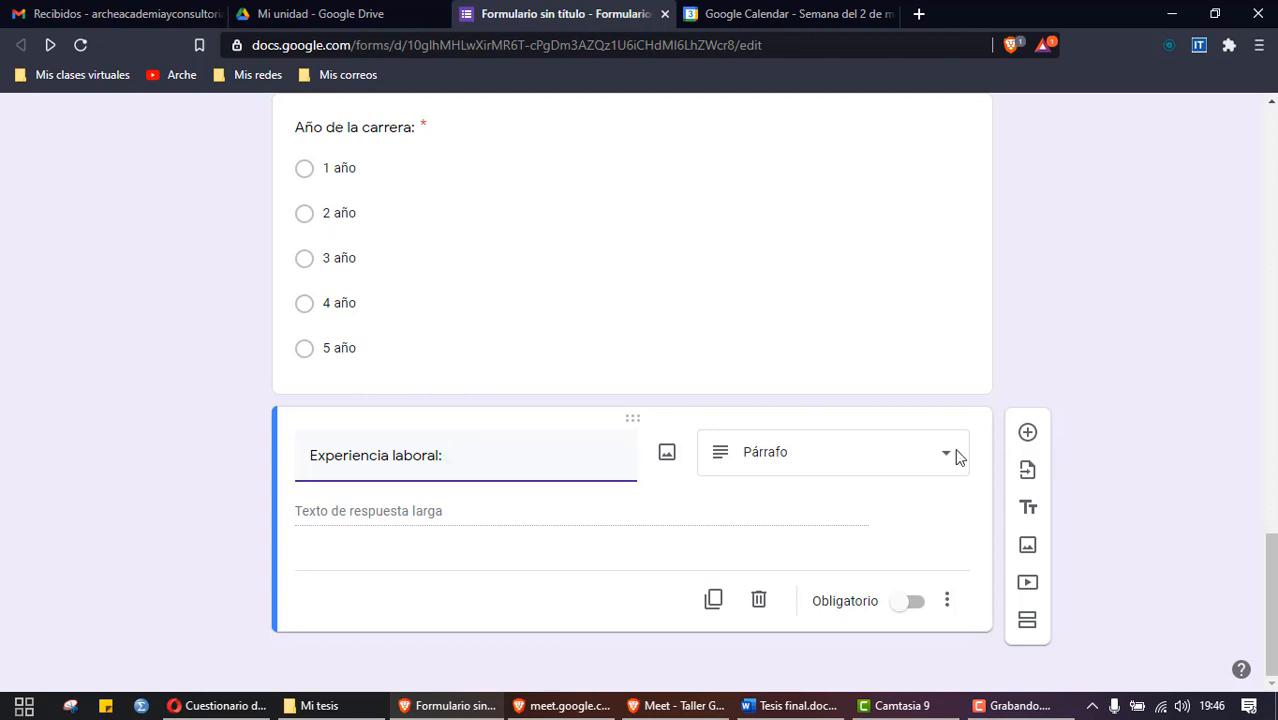
Step: Extend the Experiencia laboral question title with "(Cantidad de años que lleva trabajando)."
text((Cani)
key(BackSpace)
text(tidad de años )
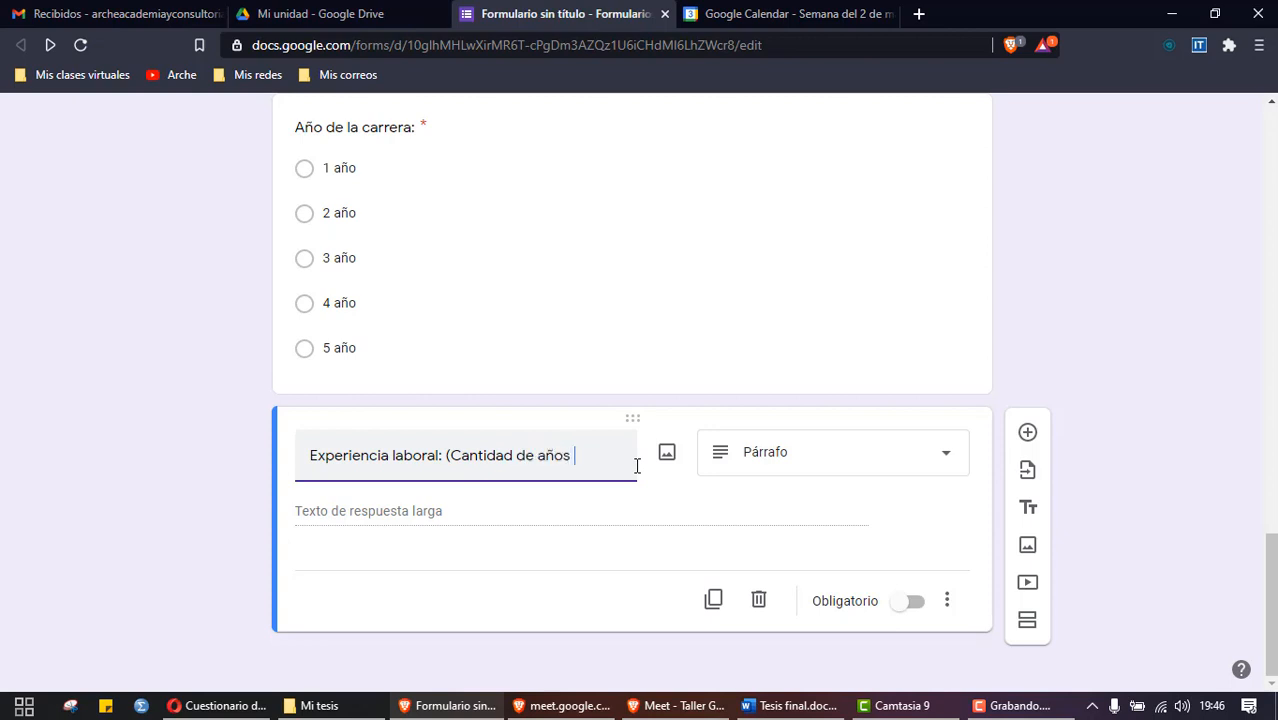
text(que lleva trabaj)
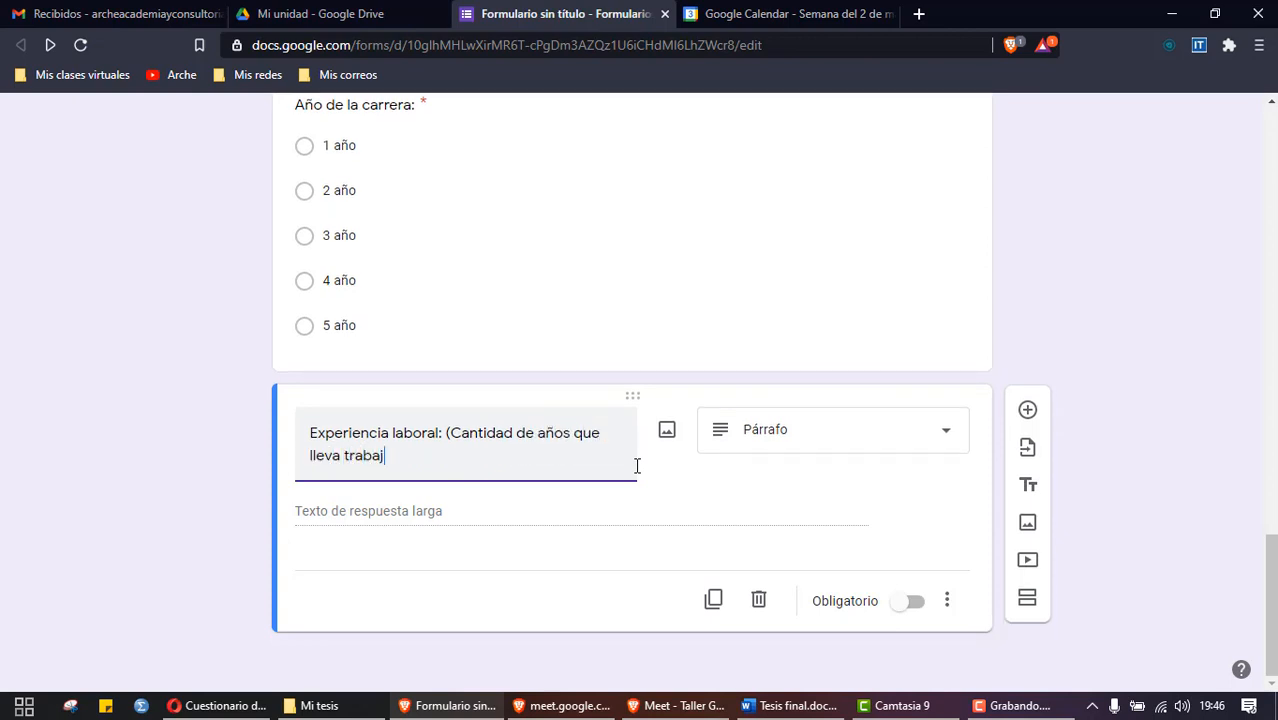
text(o))
key(BackSpace)
key(BackSpace)
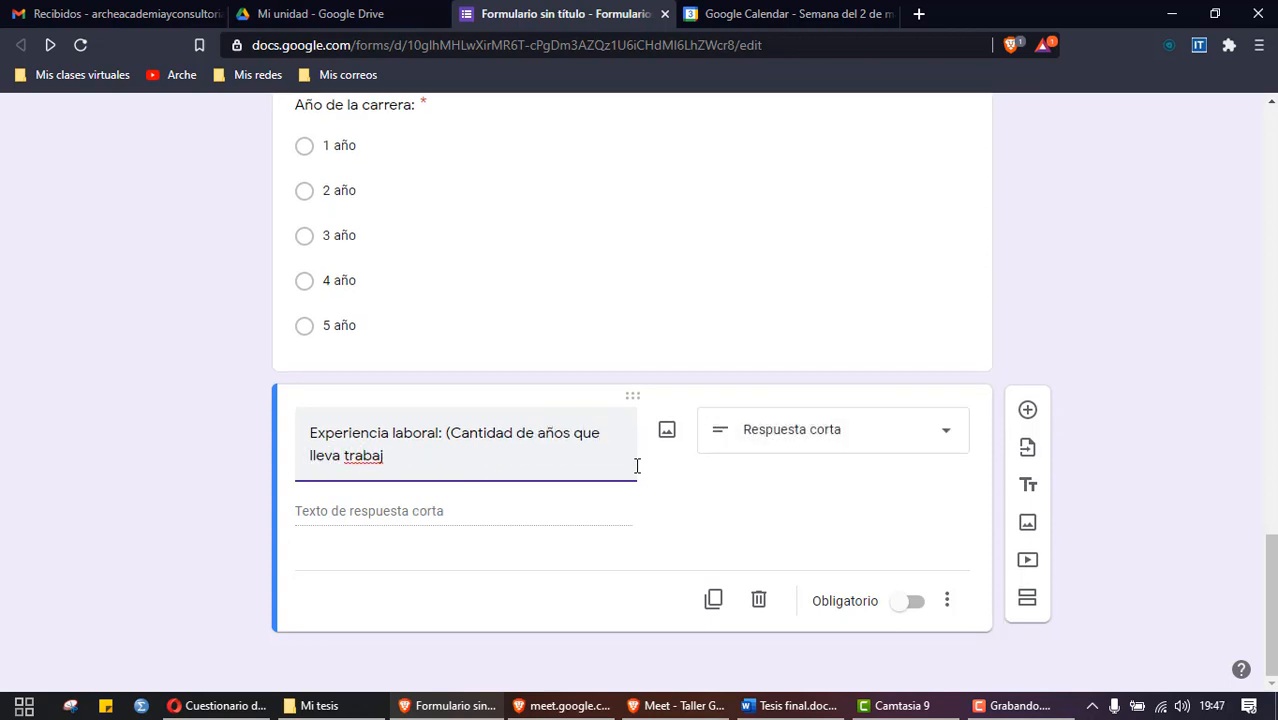
text(ando).)
Step: Review the answer options of Año de la carrera and Sexo, and view the question types available for Experiencia laboral
scroll(490, 471, up, 1)
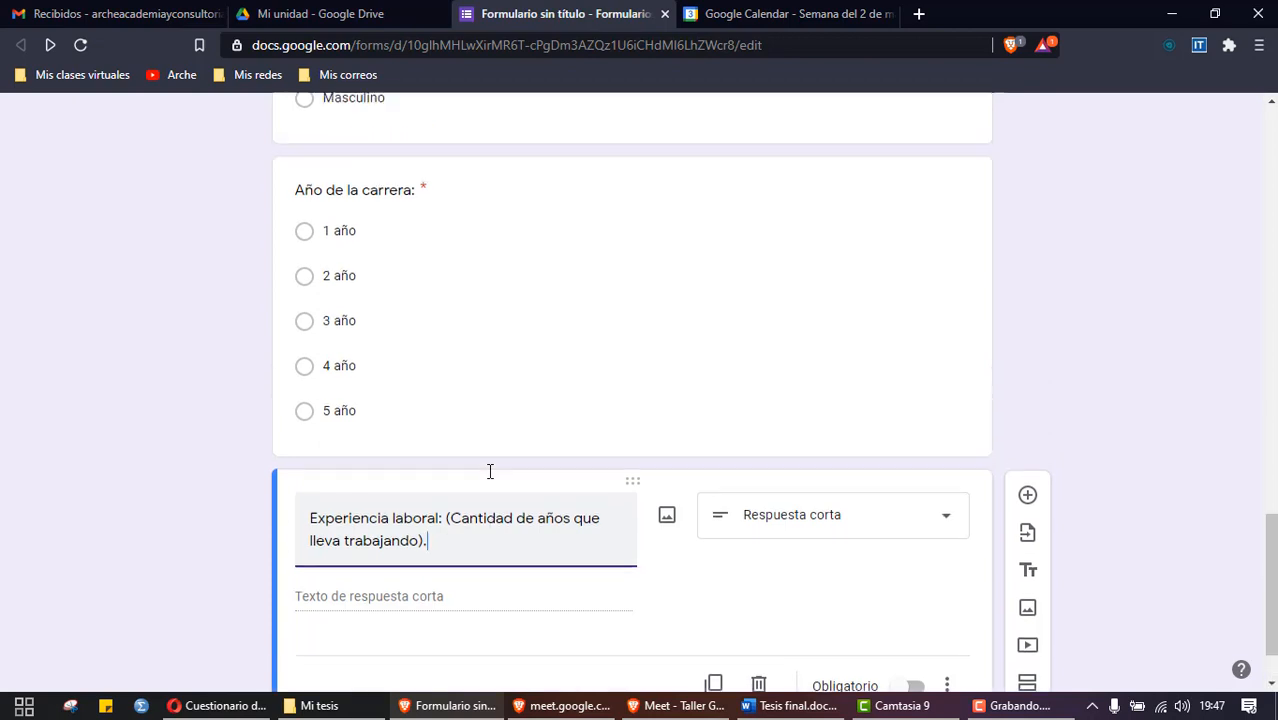
scroll(490, 471, up, 2)
click(428, 495)
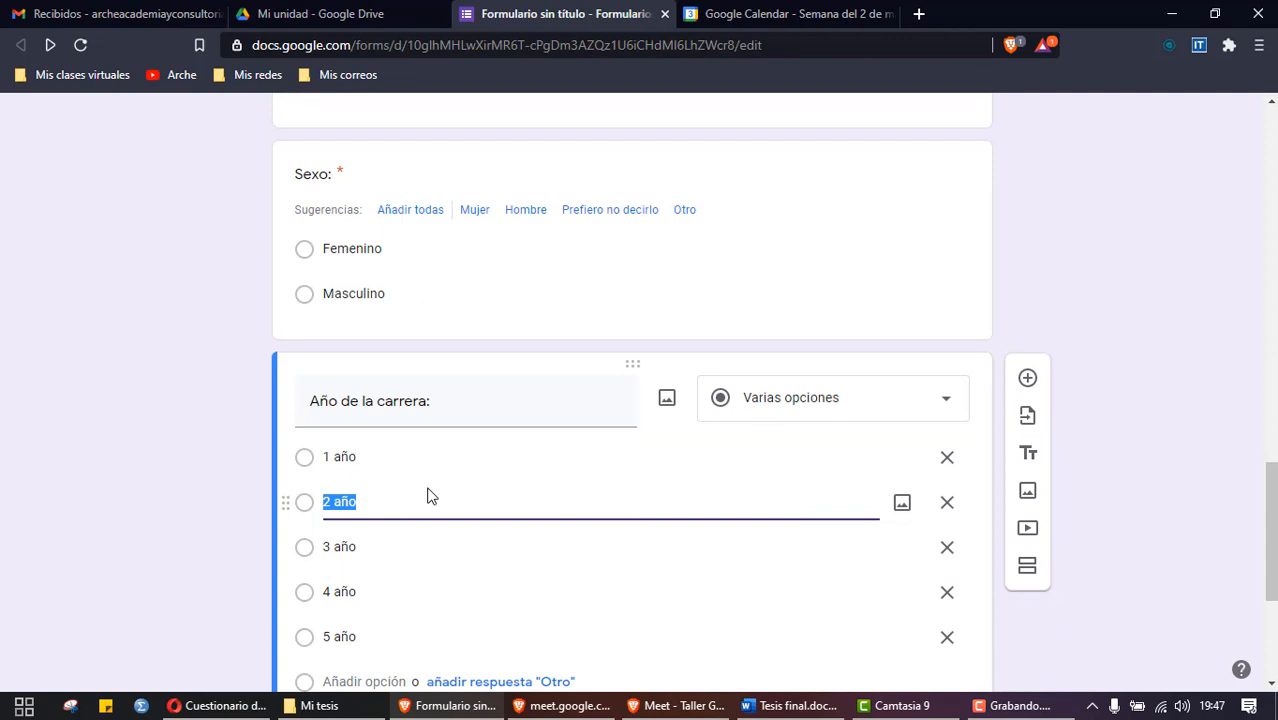
click(362, 288)
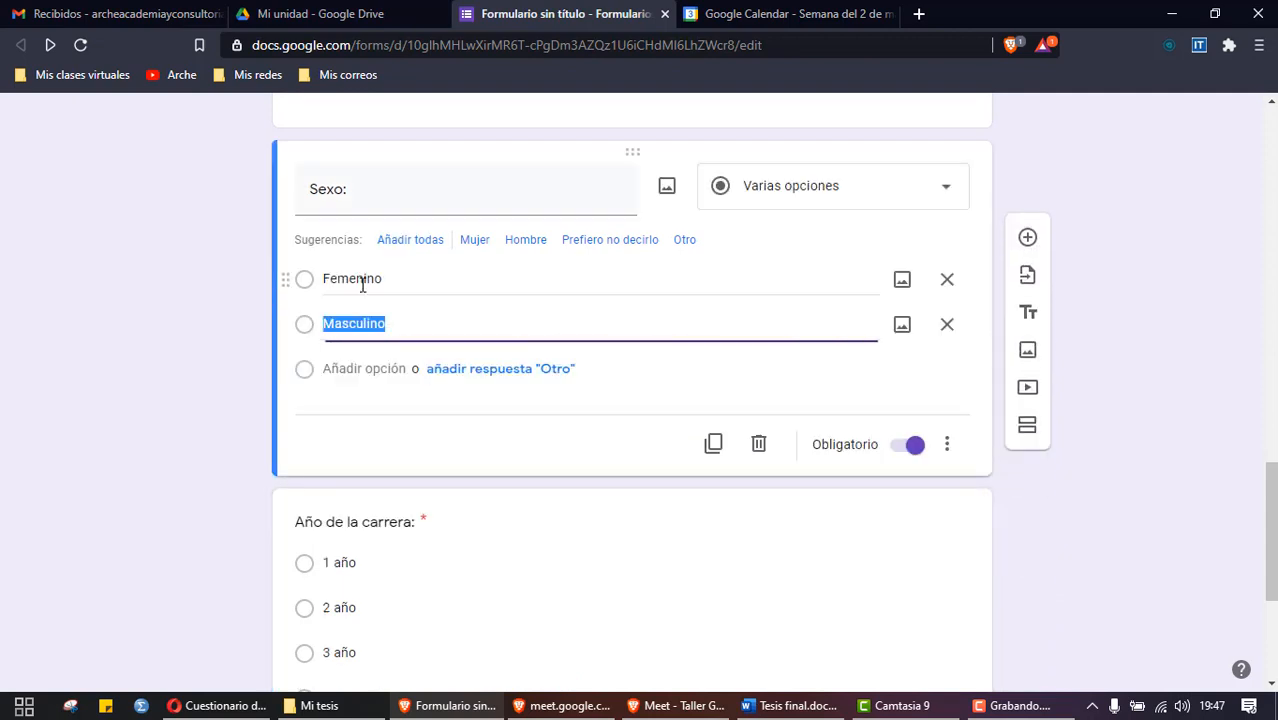
scroll(120, 448, down, 3)
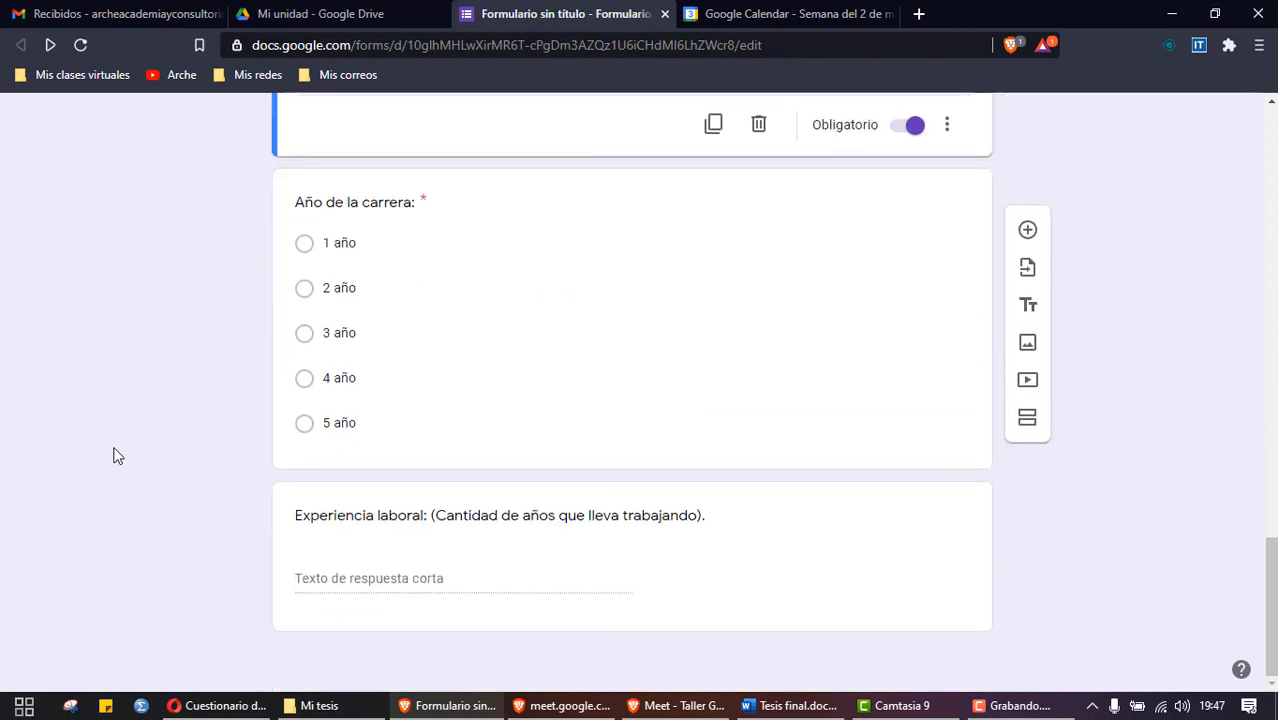
click(456, 568)
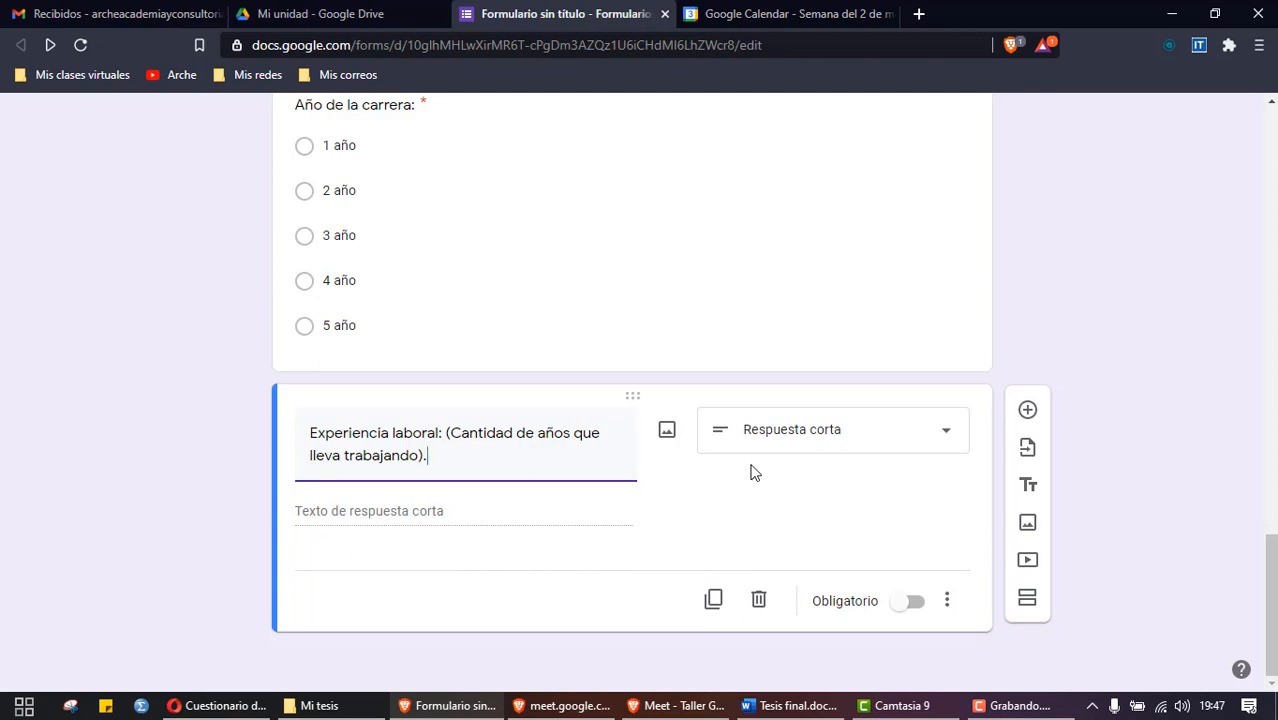
click(782, 446)
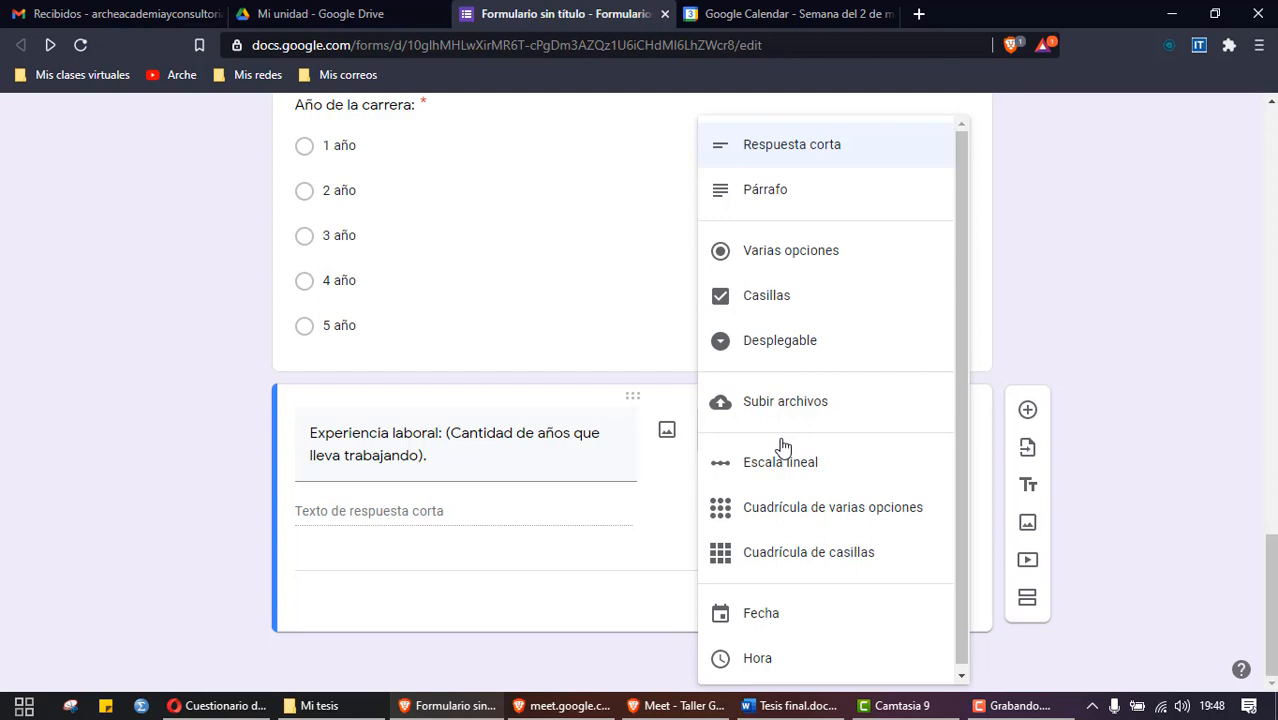
Step: Switch to the thesis in Word and examine question 2 of the COBADI test and its single-choice platform options
click(800, 705)
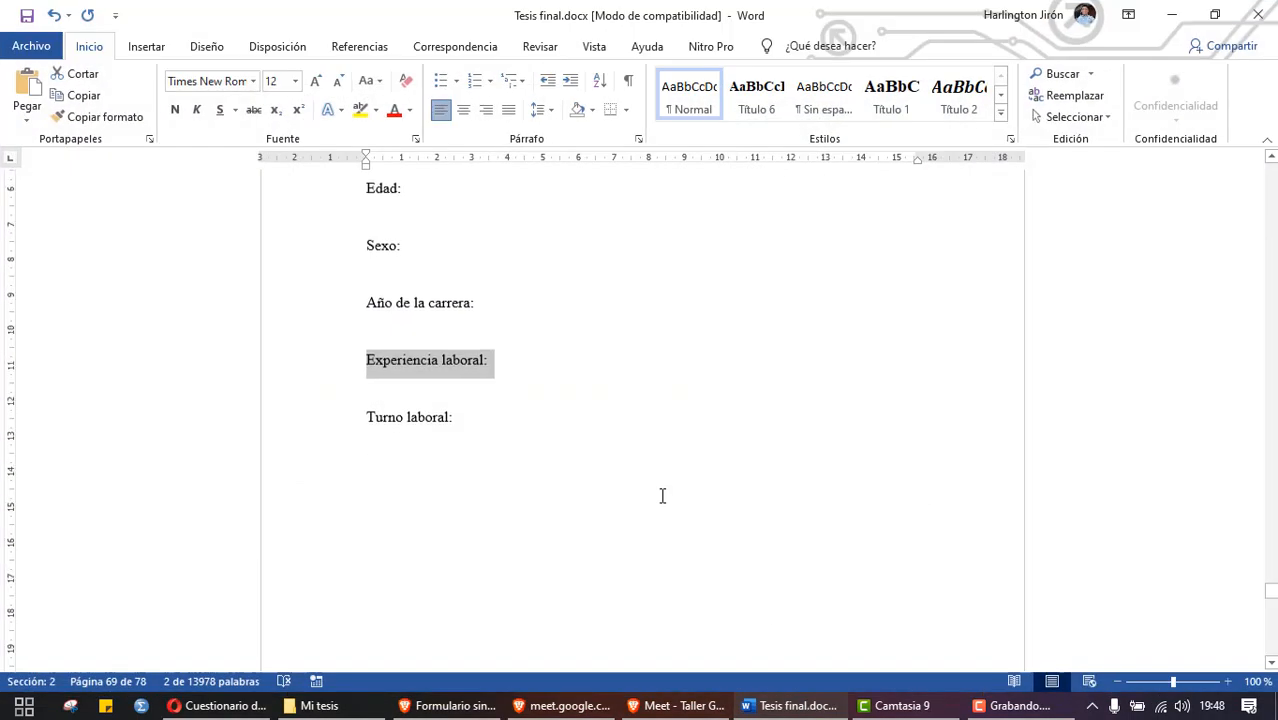
scroll(662, 496, down, 3)
scroll(662, 496, up, 2)
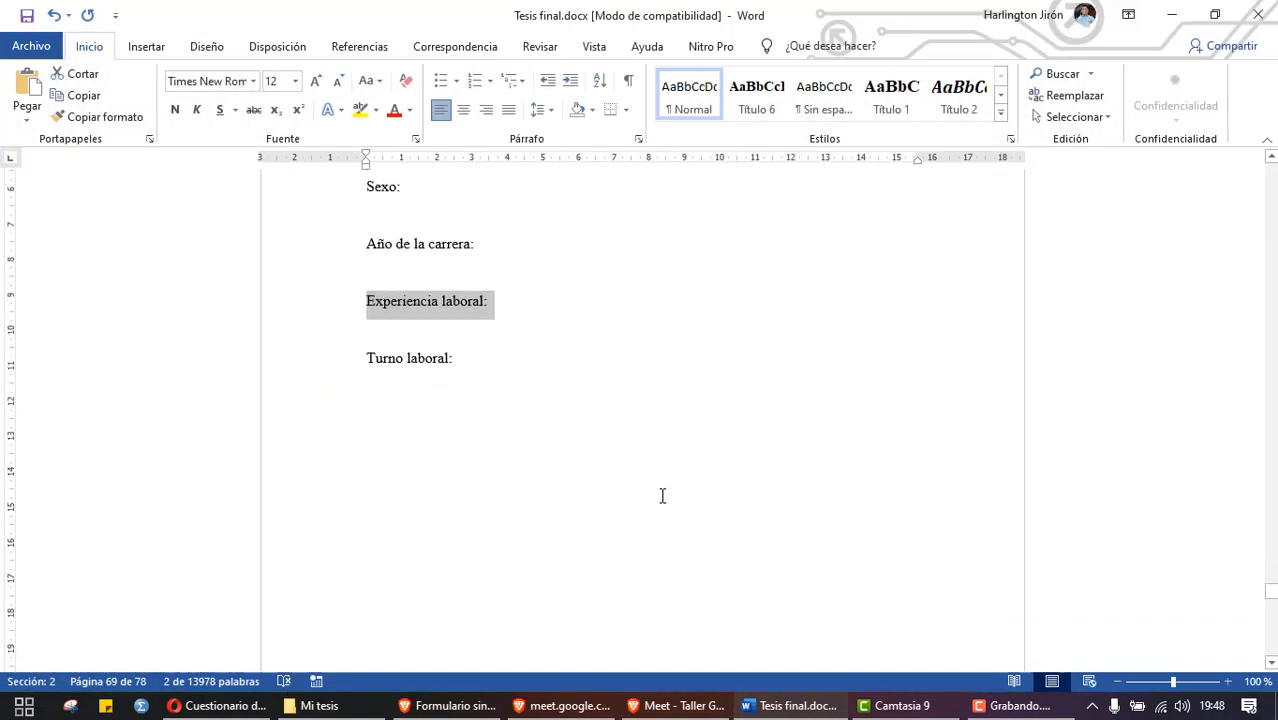
scroll(662, 496, down, 10)
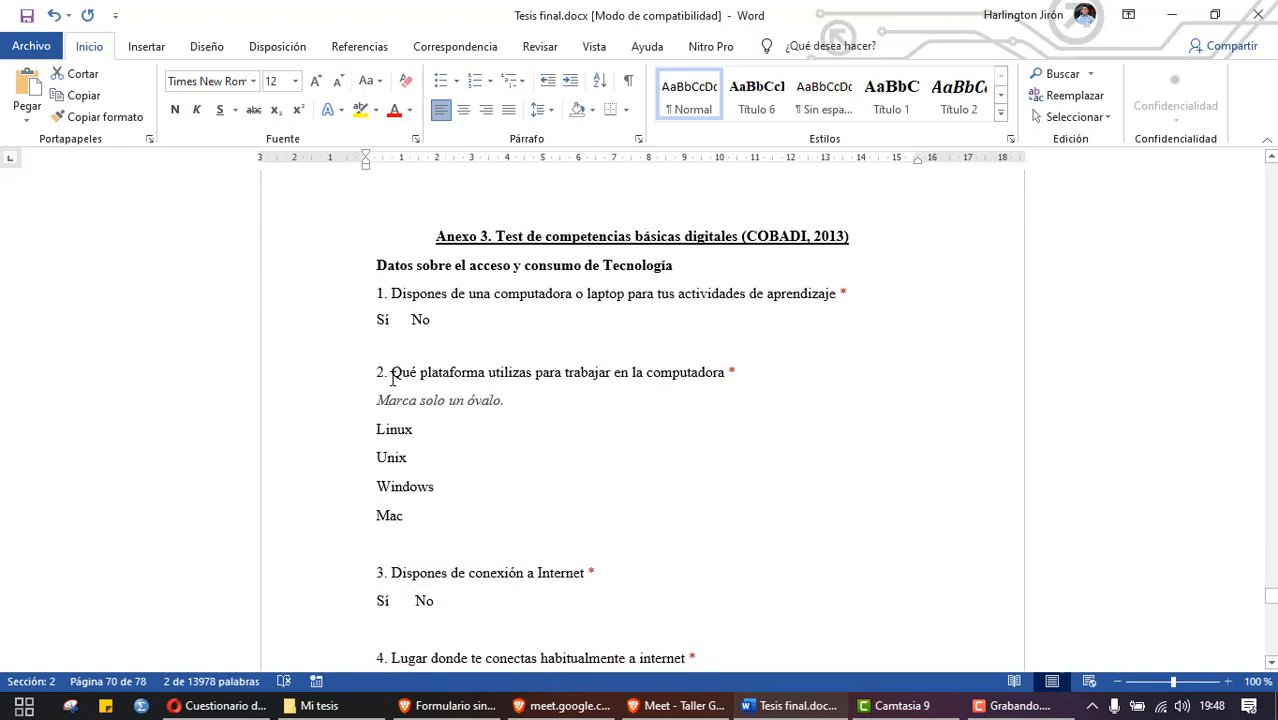
drag(392, 379, 729, 372)
scroll(600, 408, down, 1)
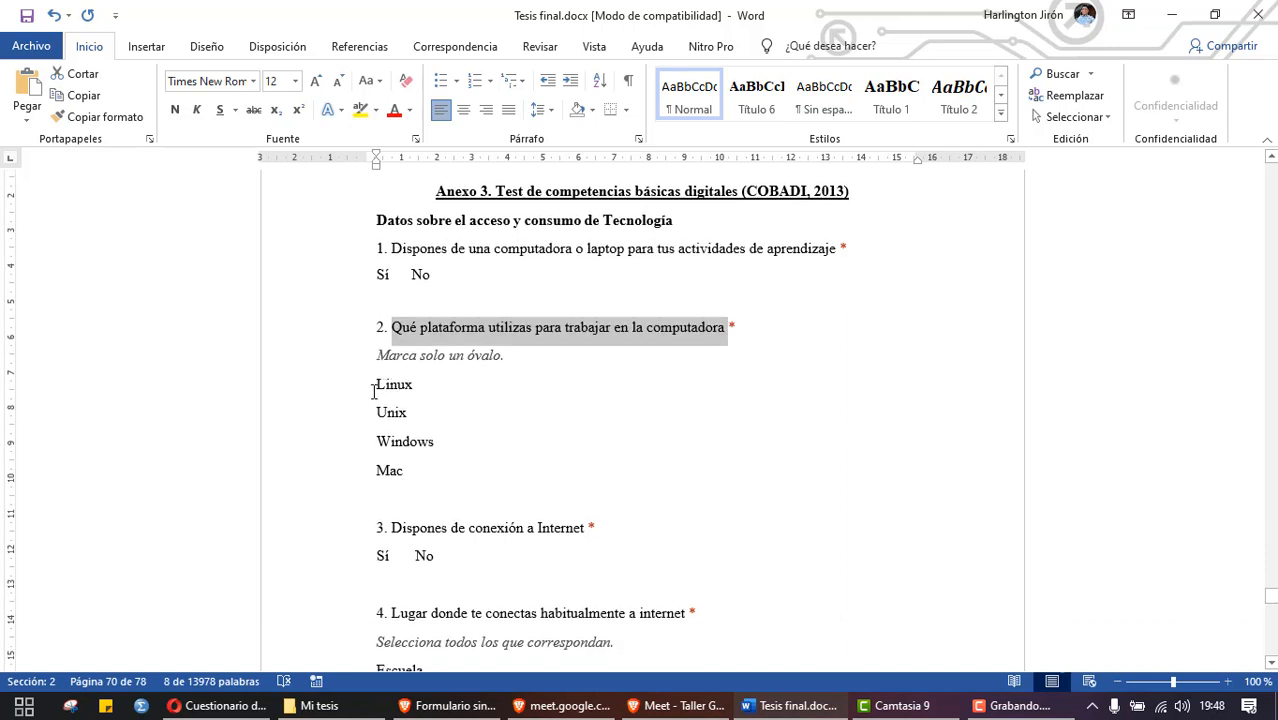
drag(377, 385, 440, 445)
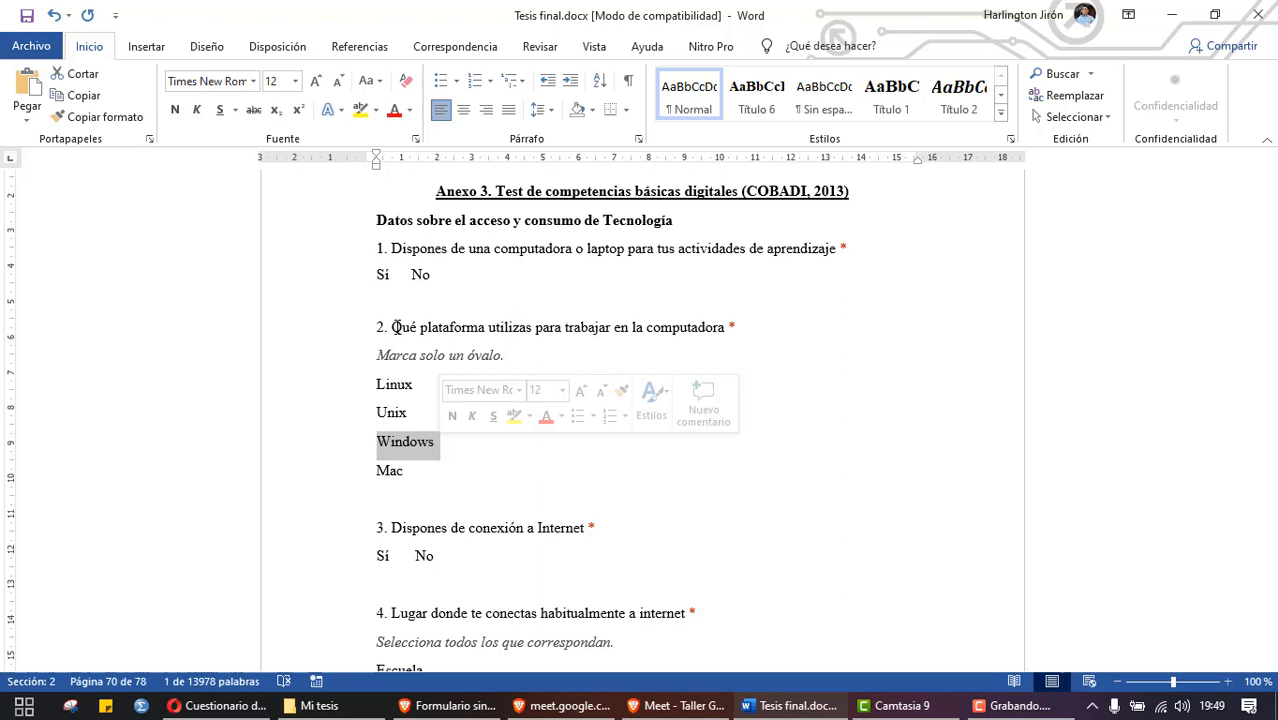
Step: Return to the form and view the question types for Experiencia laboral, comparing Varias opciones with Casillas
click(470, 707)
click(177, 467)
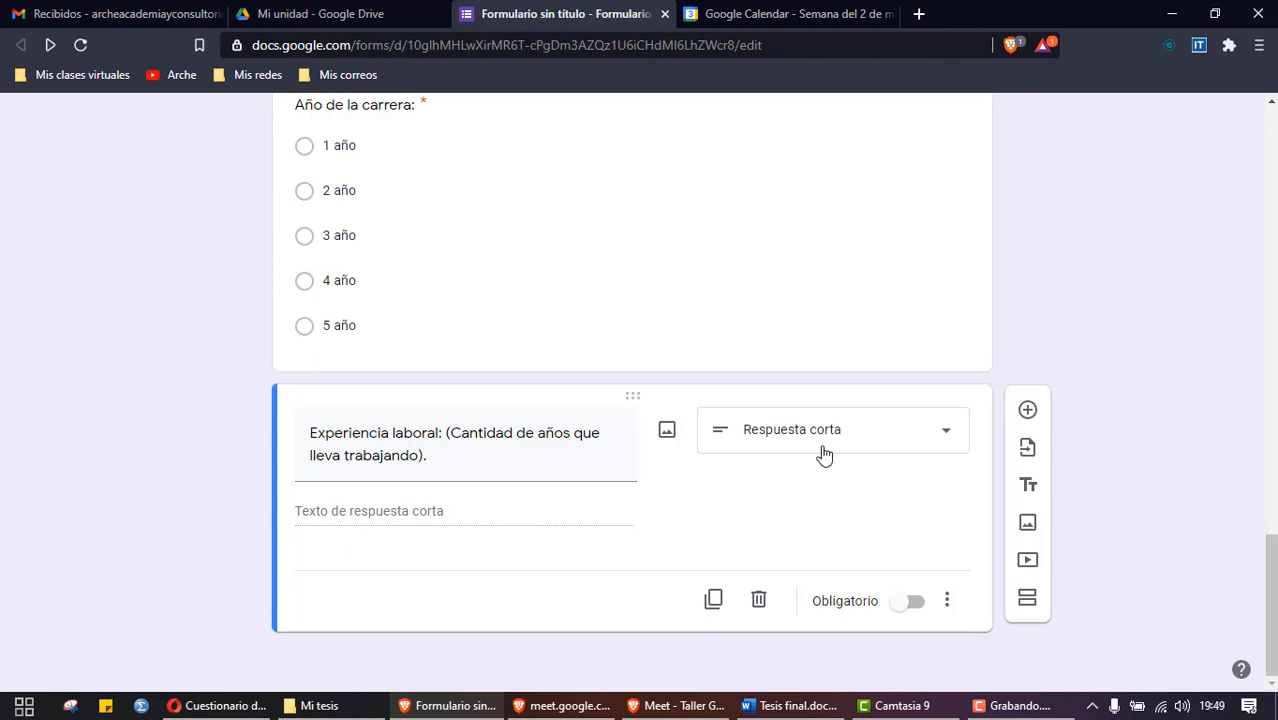
click(899, 445)
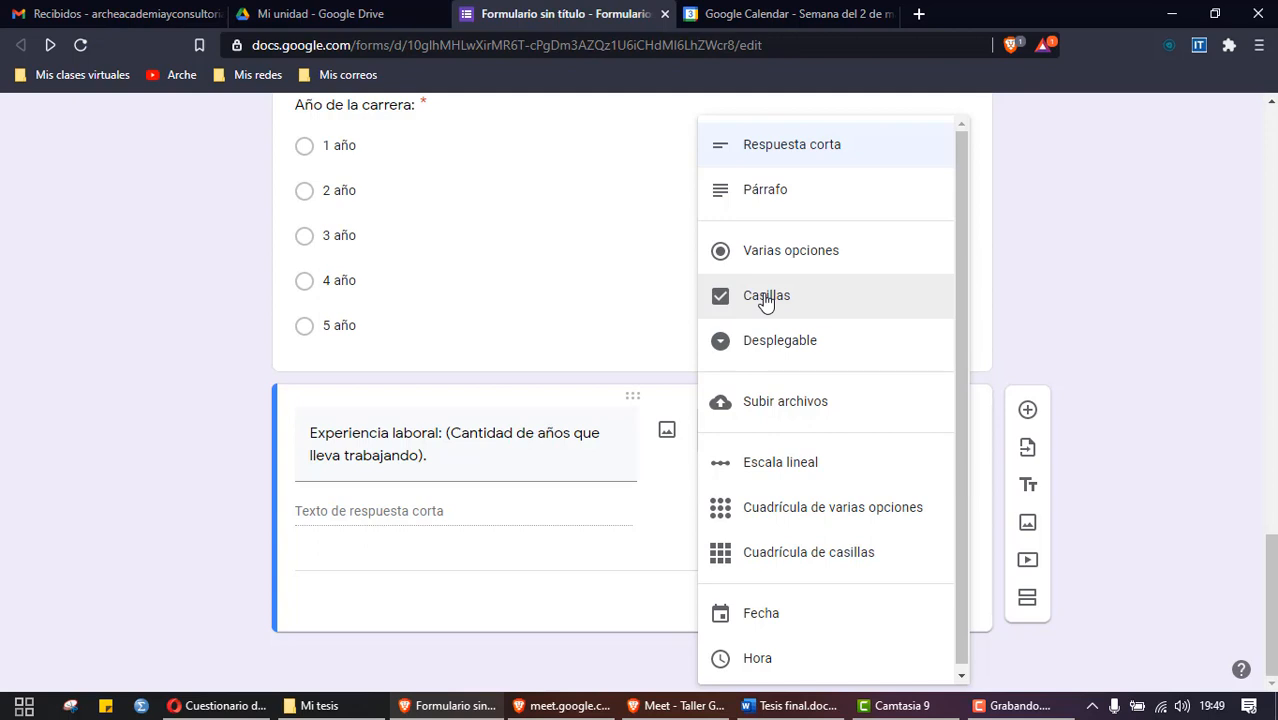
Step: Switch to the thesis in Word, examine question 4 about places of internet connection, and compare it with the form's Casillas type
click(790, 705)
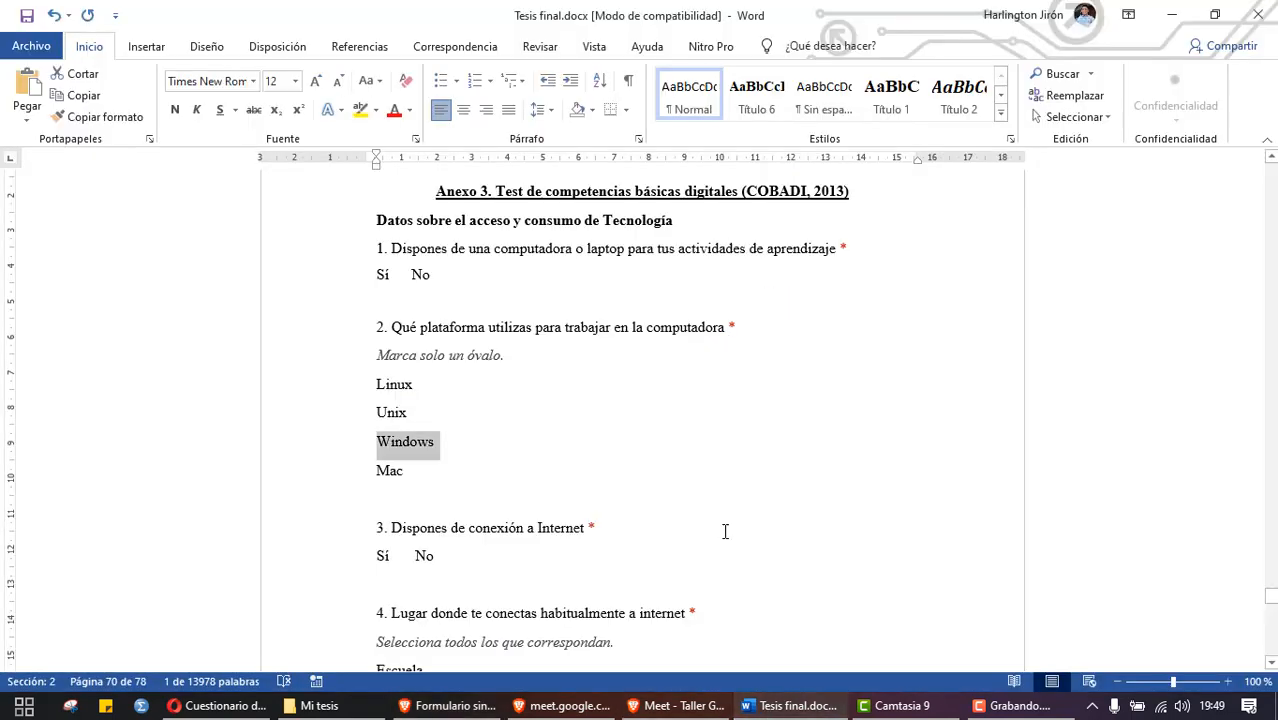
scroll(733, 489, down, 2)
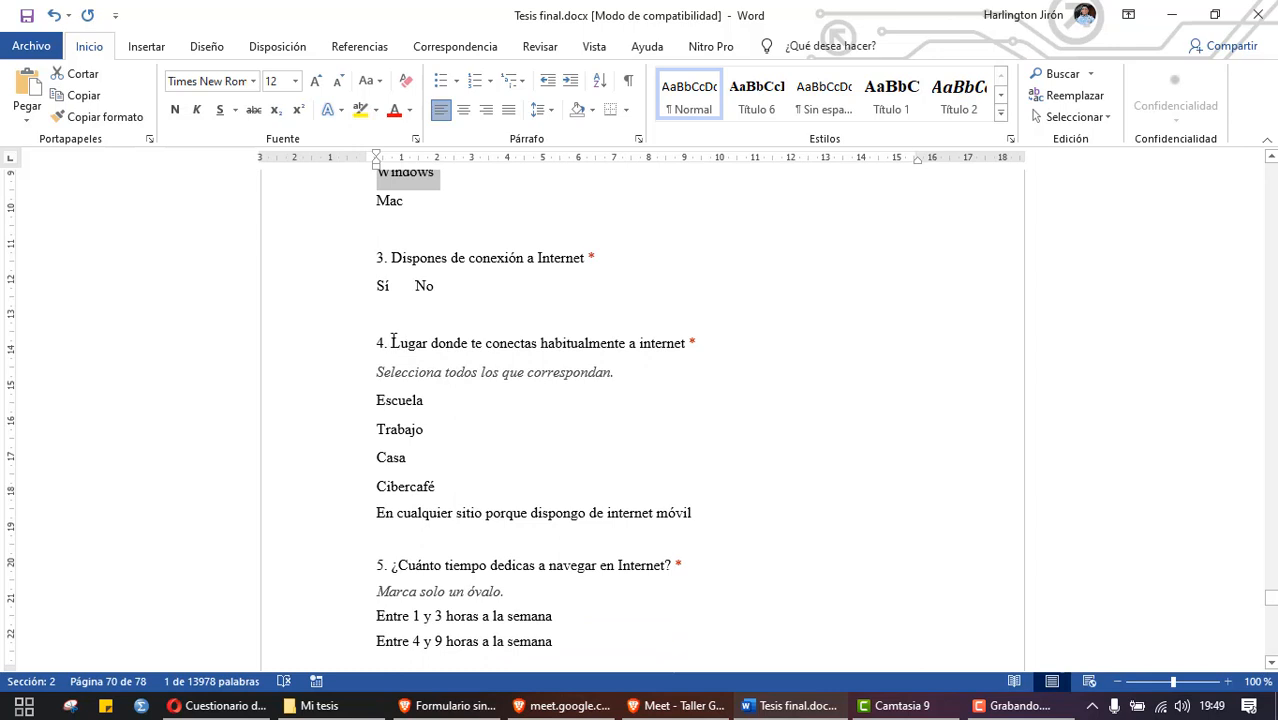
drag(416, 343, 674, 337)
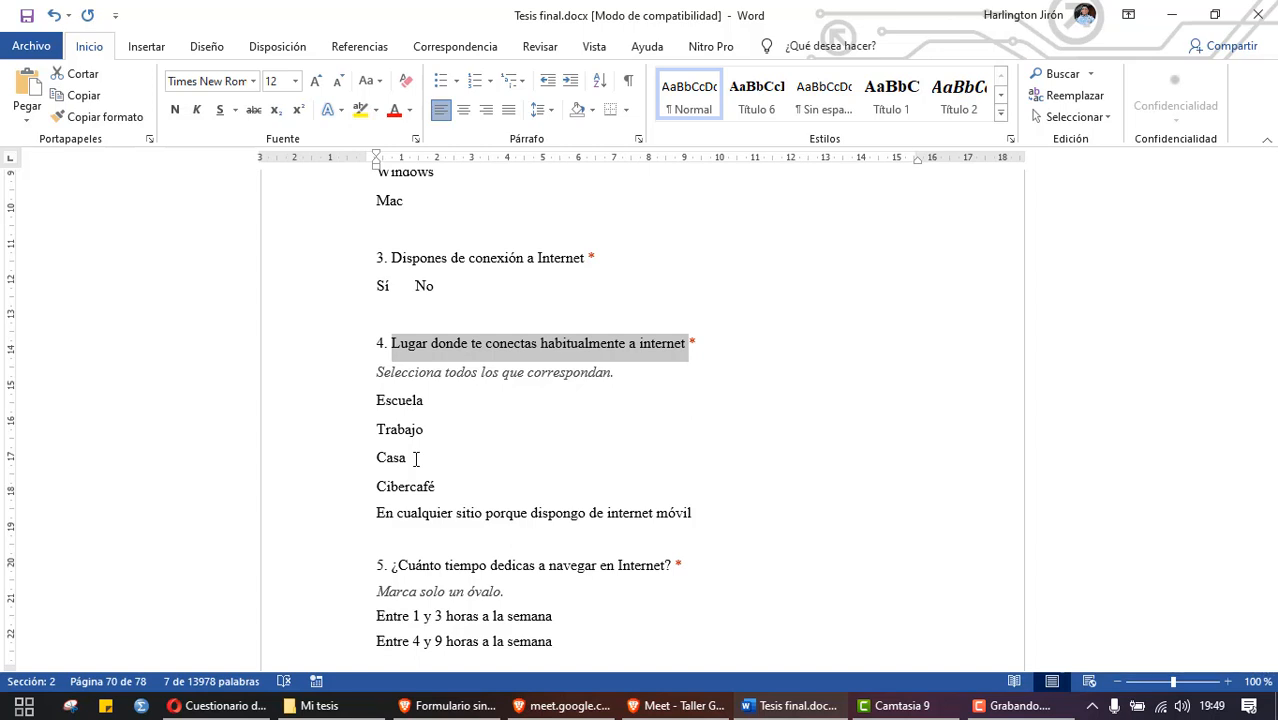
scroll(415, 458, down, 2)
click(768, 705)
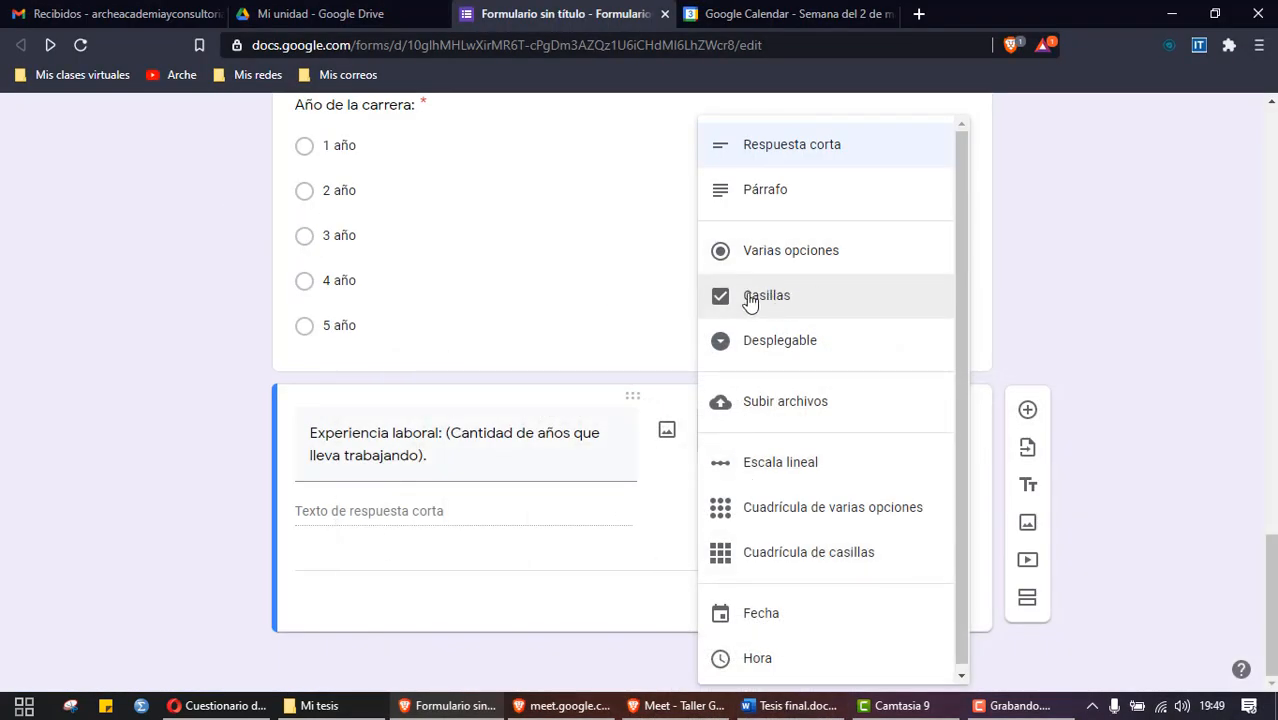
click(95, 472)
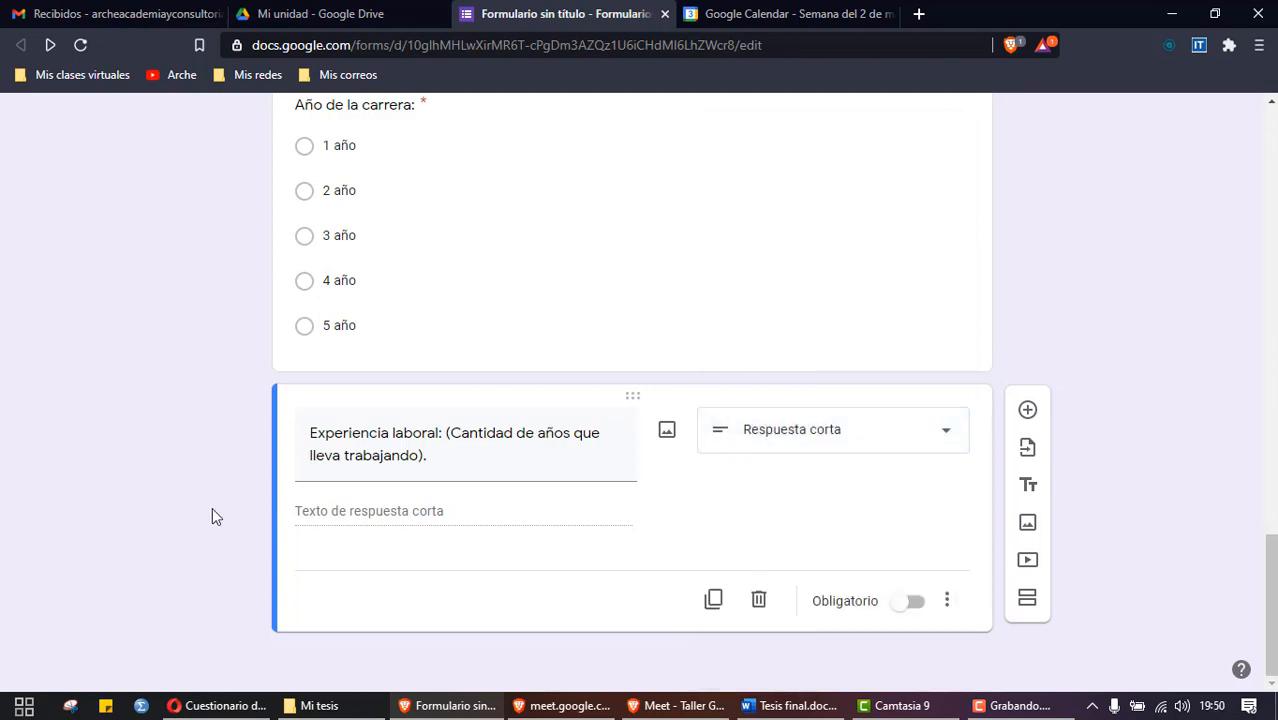
Step: Make the Experiencia laboral question required
click(406, 451)
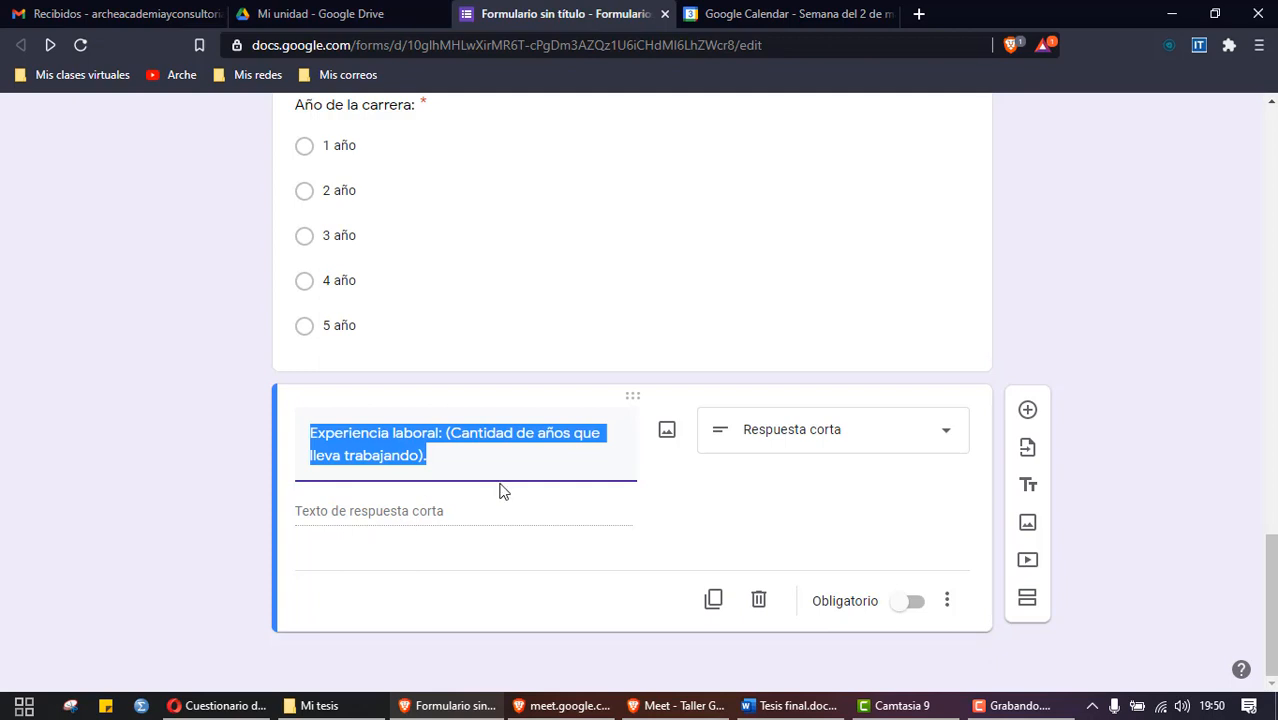
click(915, 605)
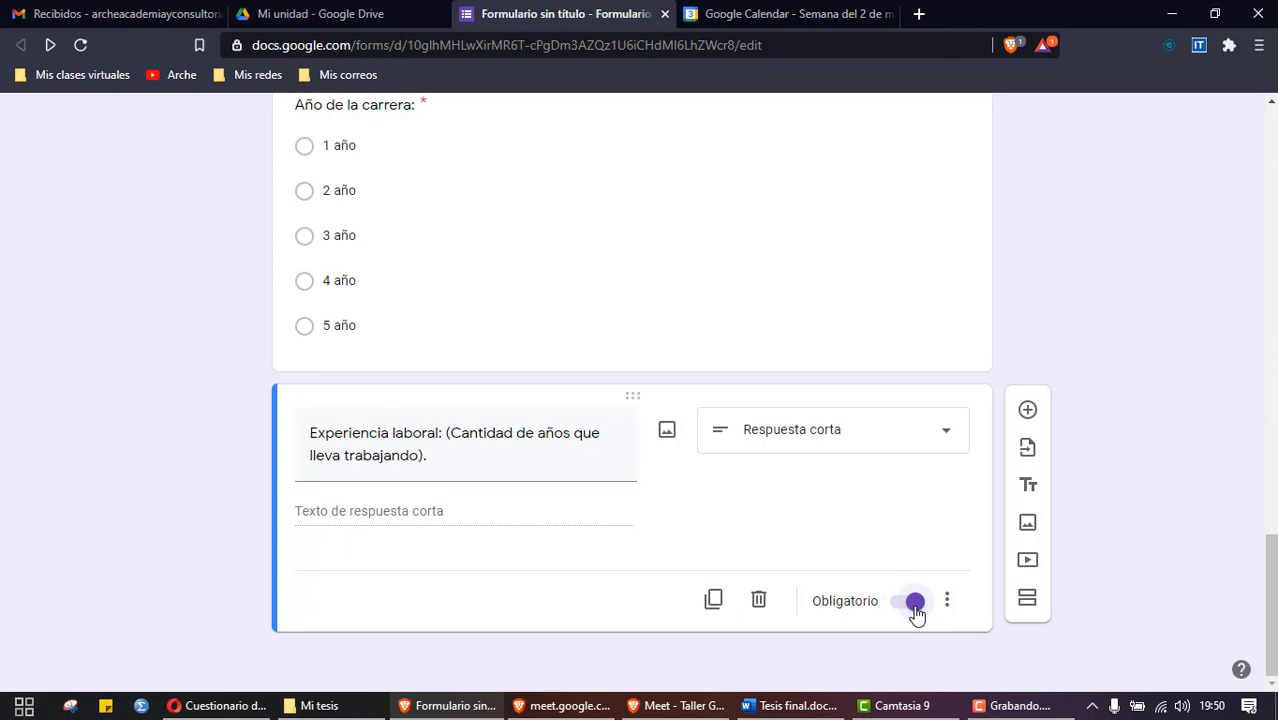
triple_click(403, 447)
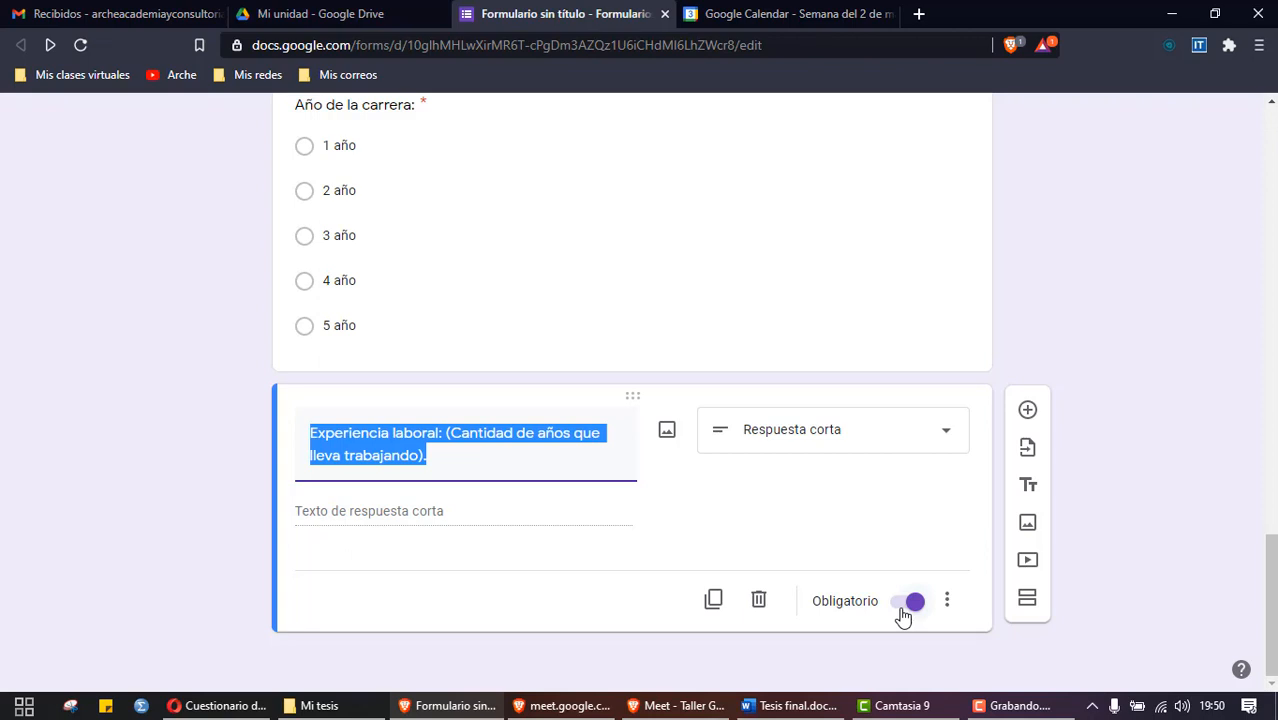
click(1004, 568)
Step: Switch to the thesis in Word and check which survey field follows Experiencia laboral, returning to the form
click(790, 705)
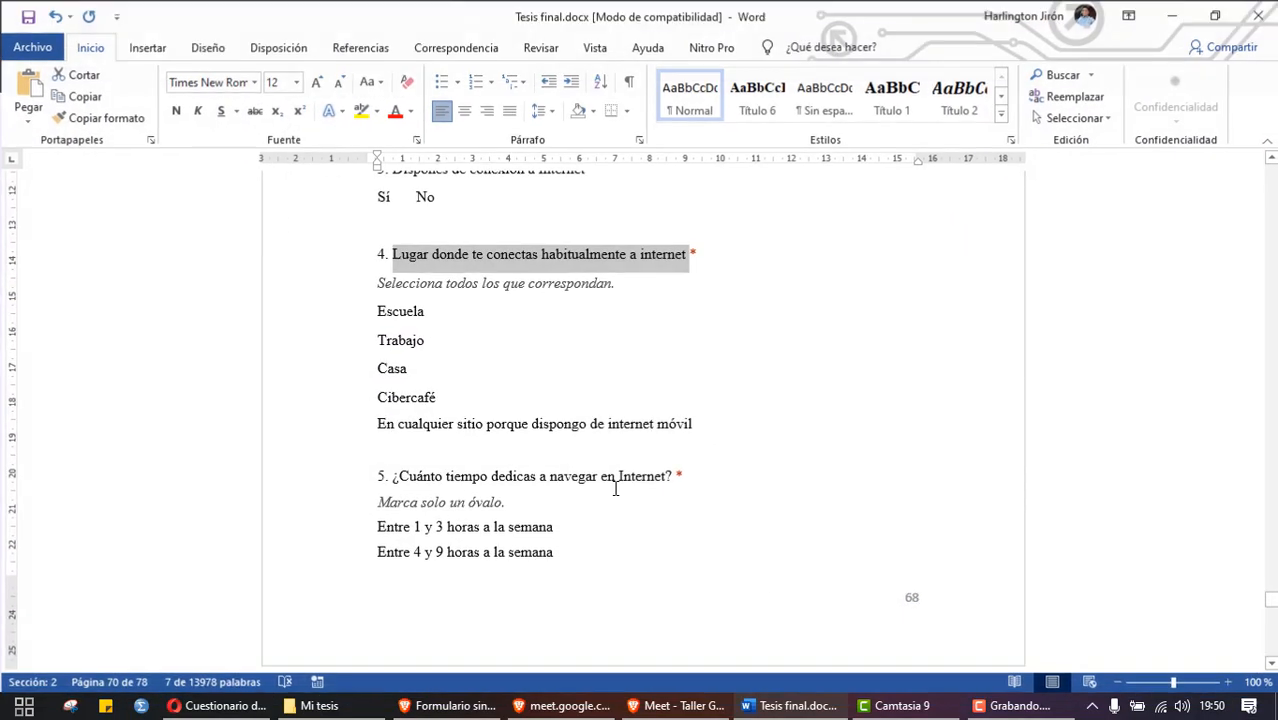
scroll(559, 464, up, 20)
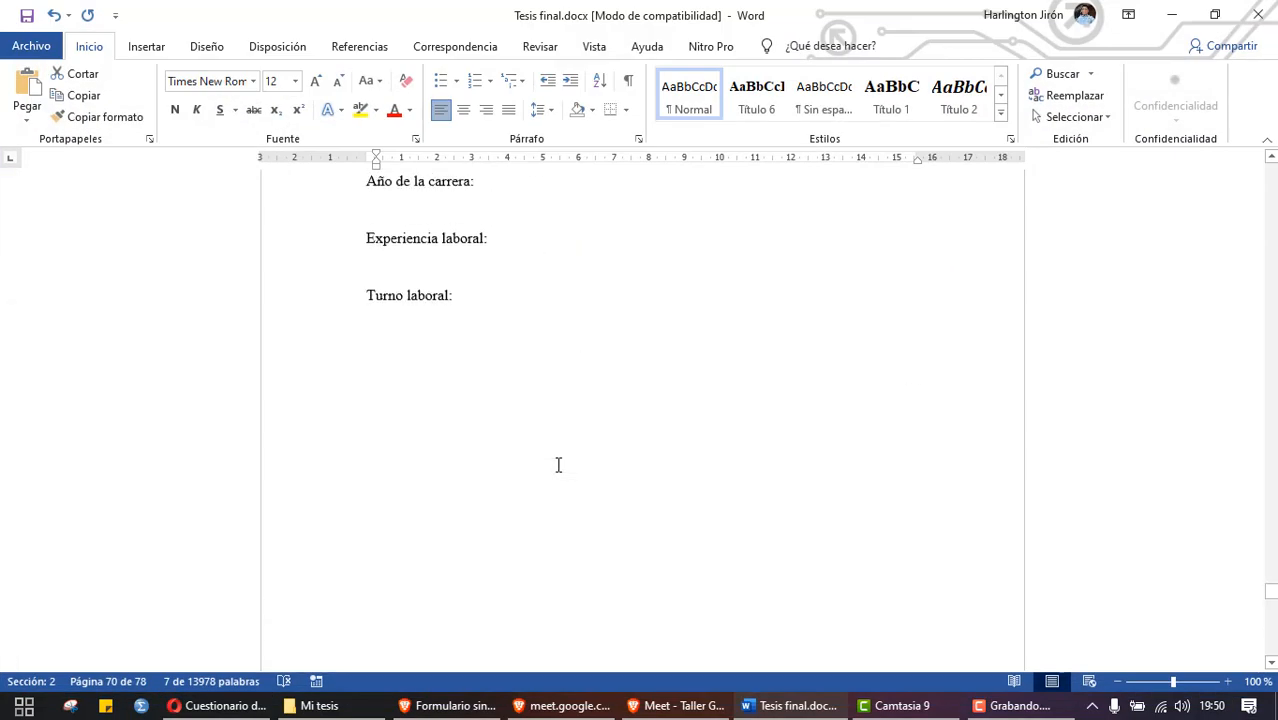
scroll(559, 464, up, 3)
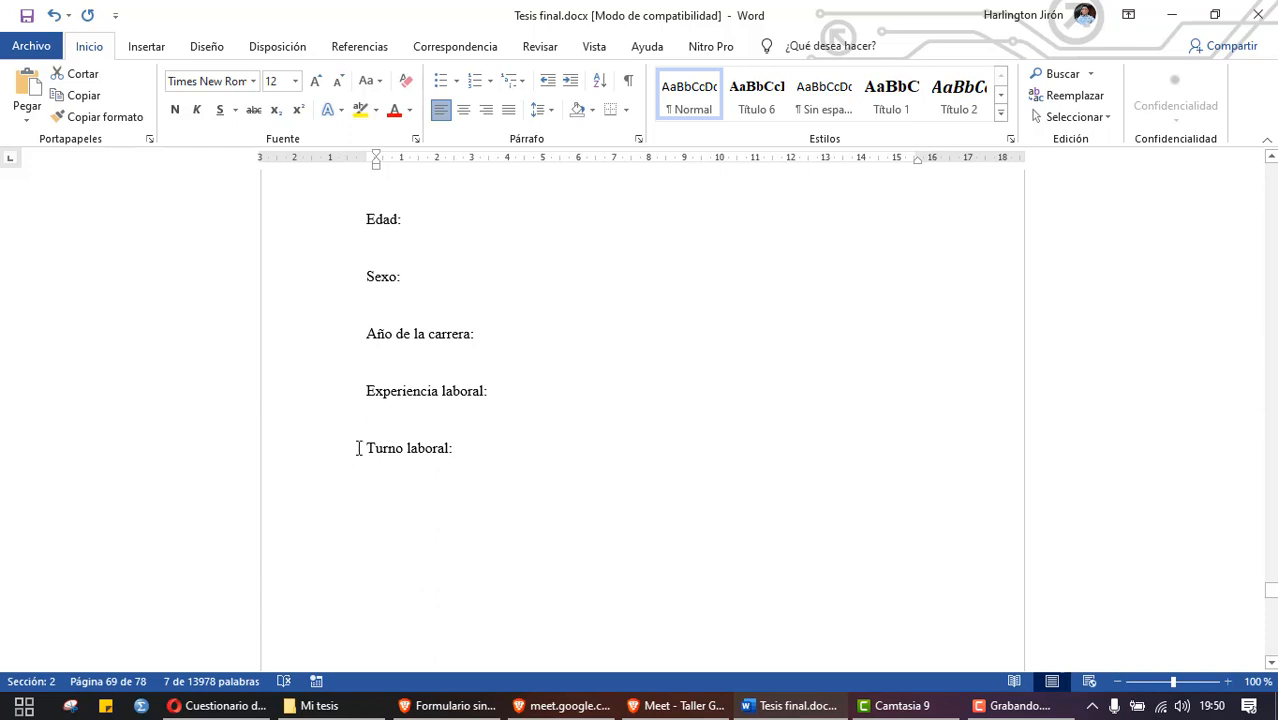
click(785, 708)
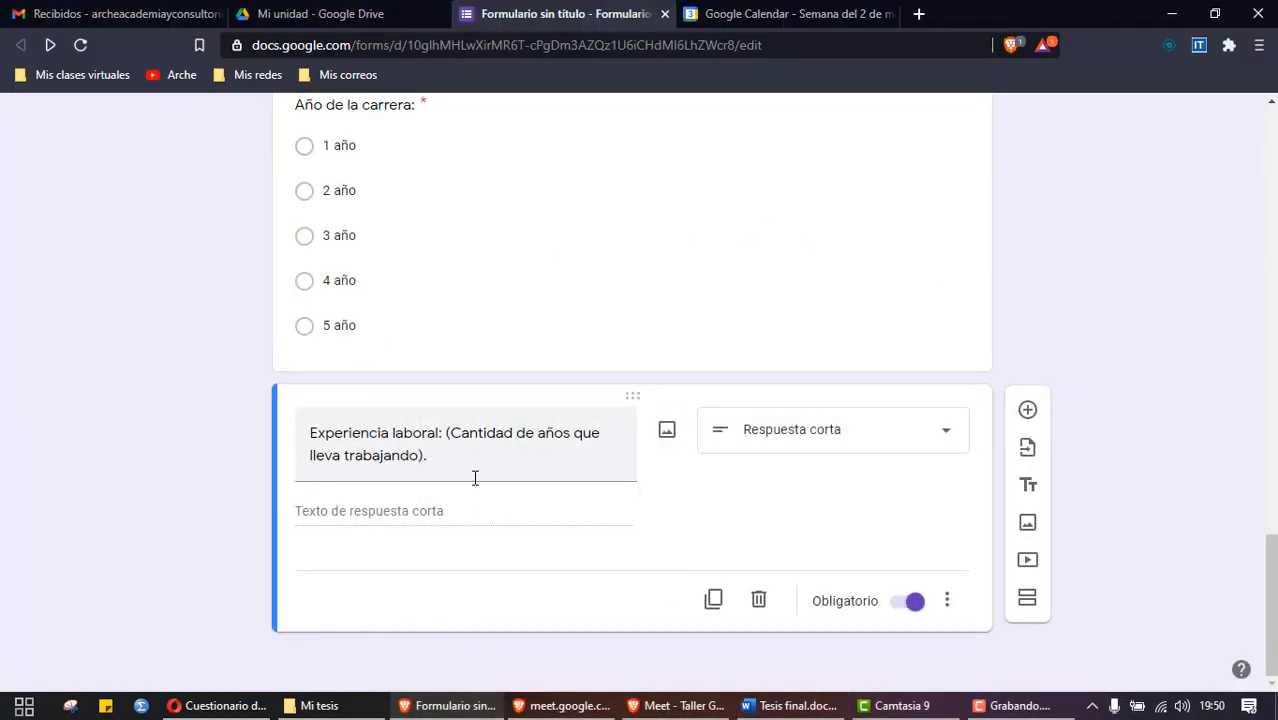
Step: Add a multiple-choice question after Experiencia laboral titled "Turno laboral:" with "Matutino" as its first option
click(1027, 411)
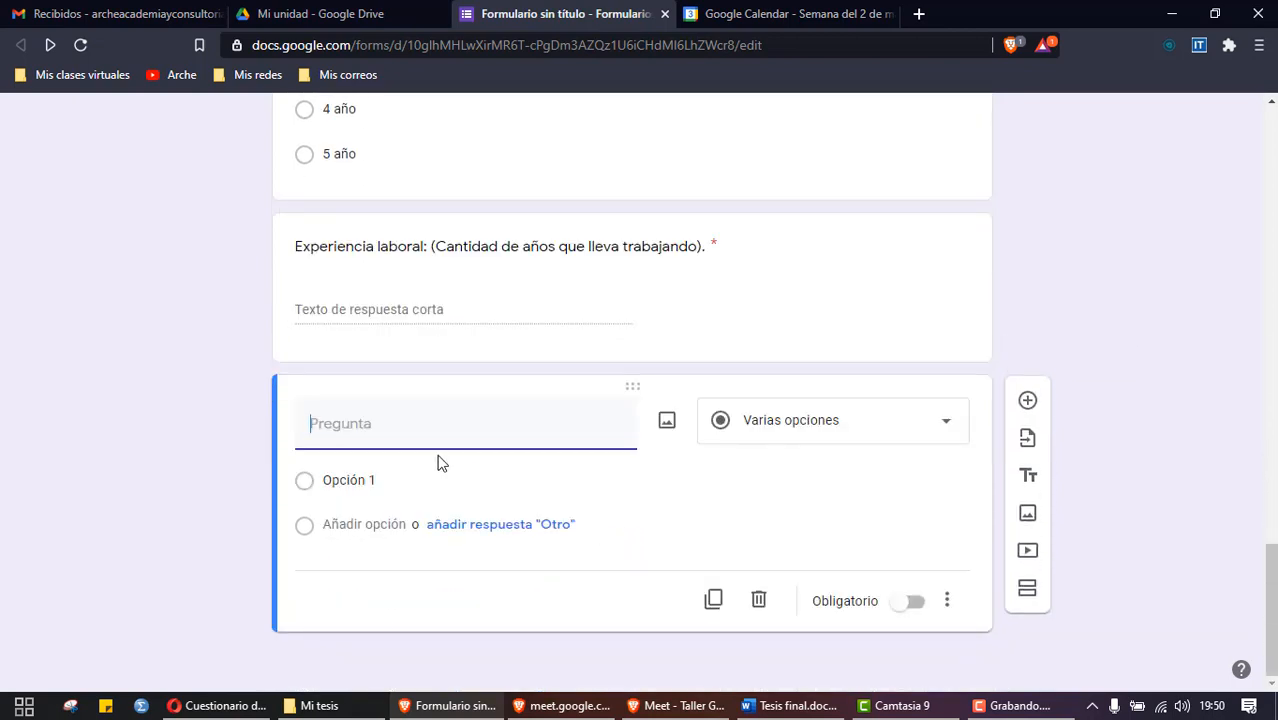
text(Turno laboral:)
click(366, 483)
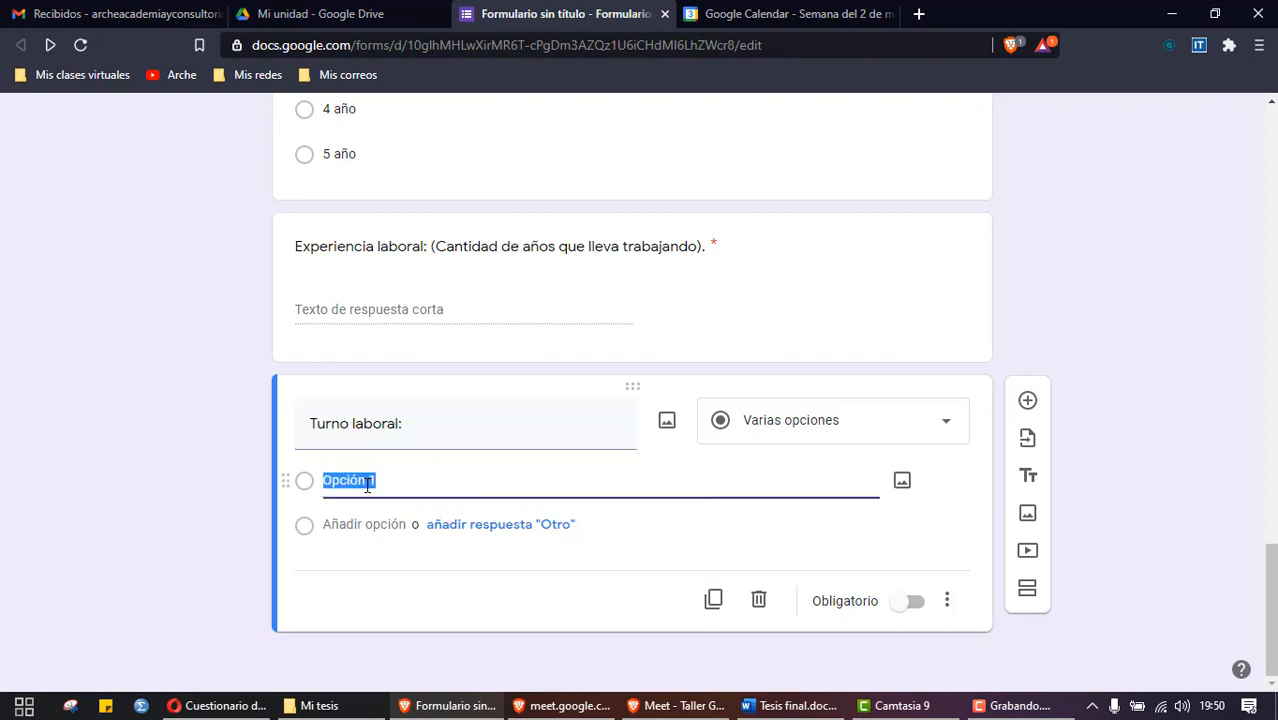
text(Matutino)
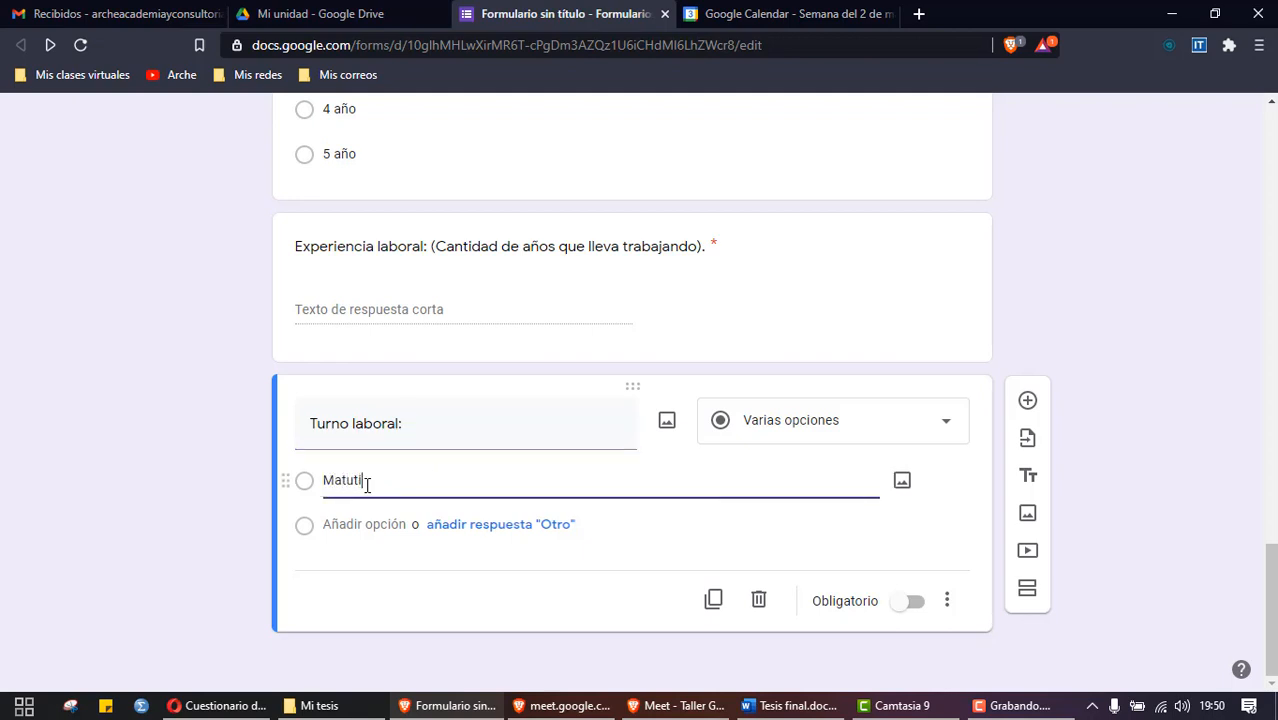
Step: Add "Vespertino" and "Nocturno" as options of the Turno laboral question and start a fourth option
click(366, 524)
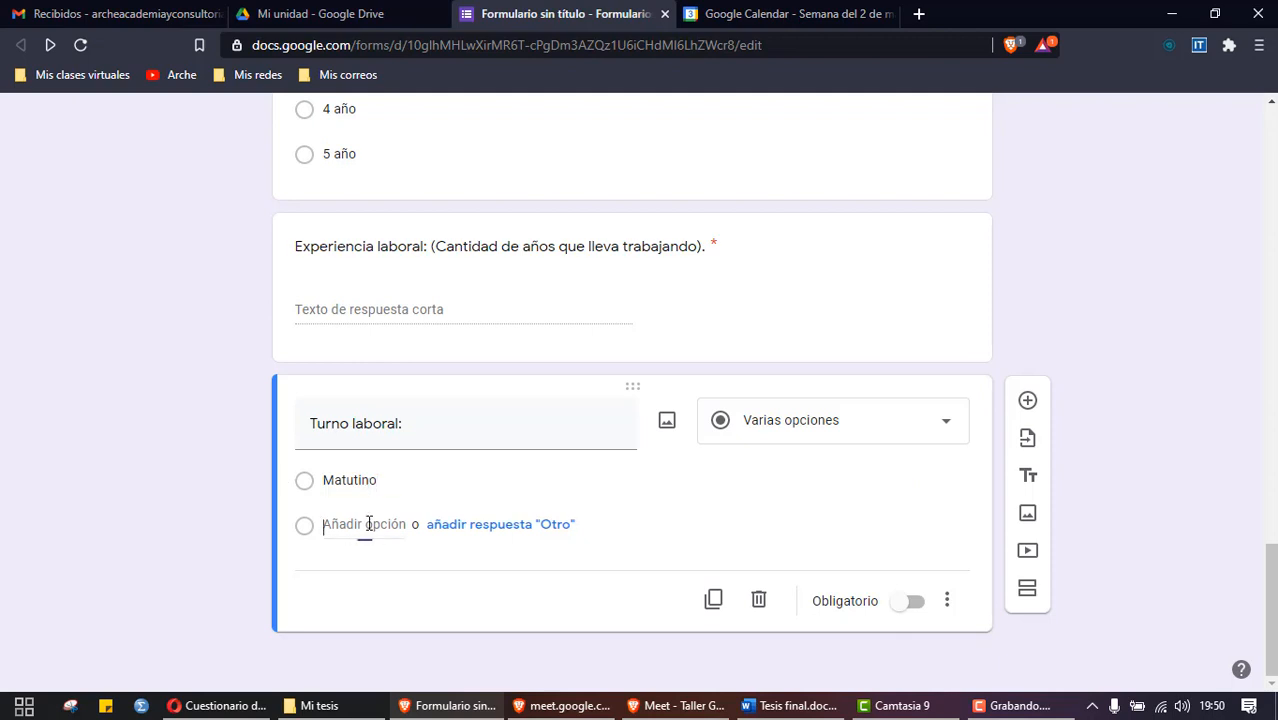
text(Vespertino)
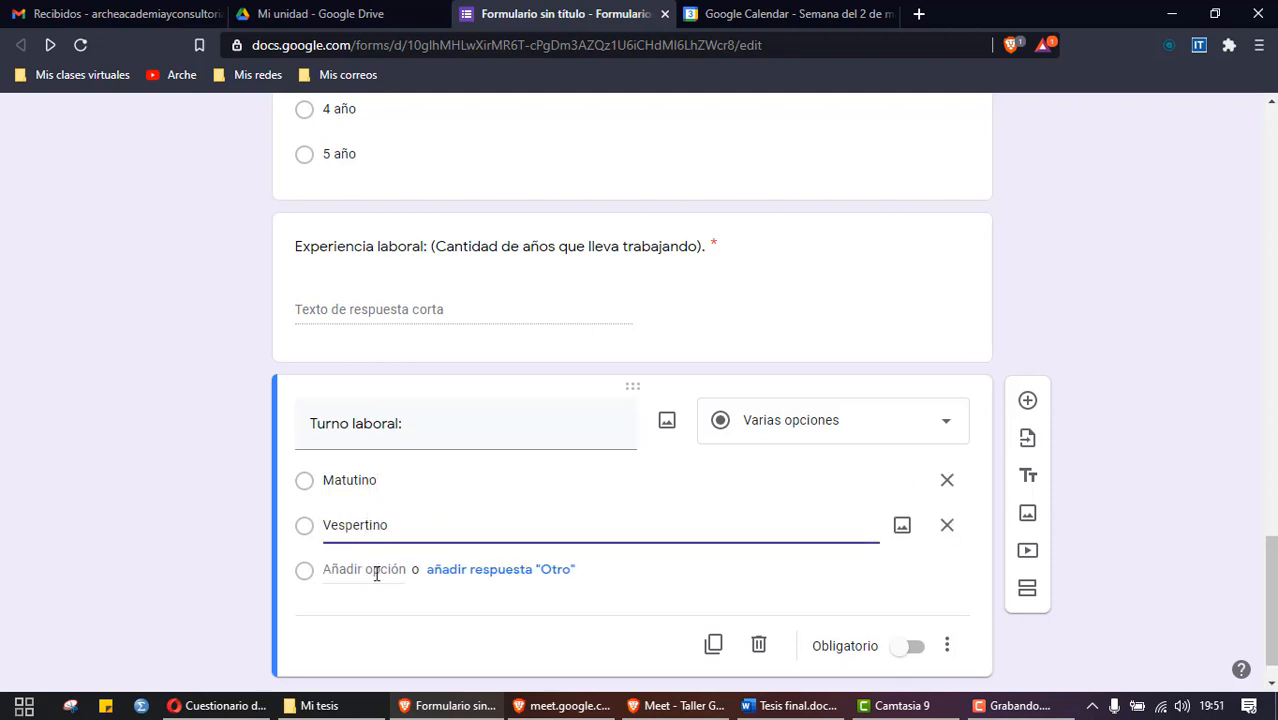
click(376, 568)
text(Noct)
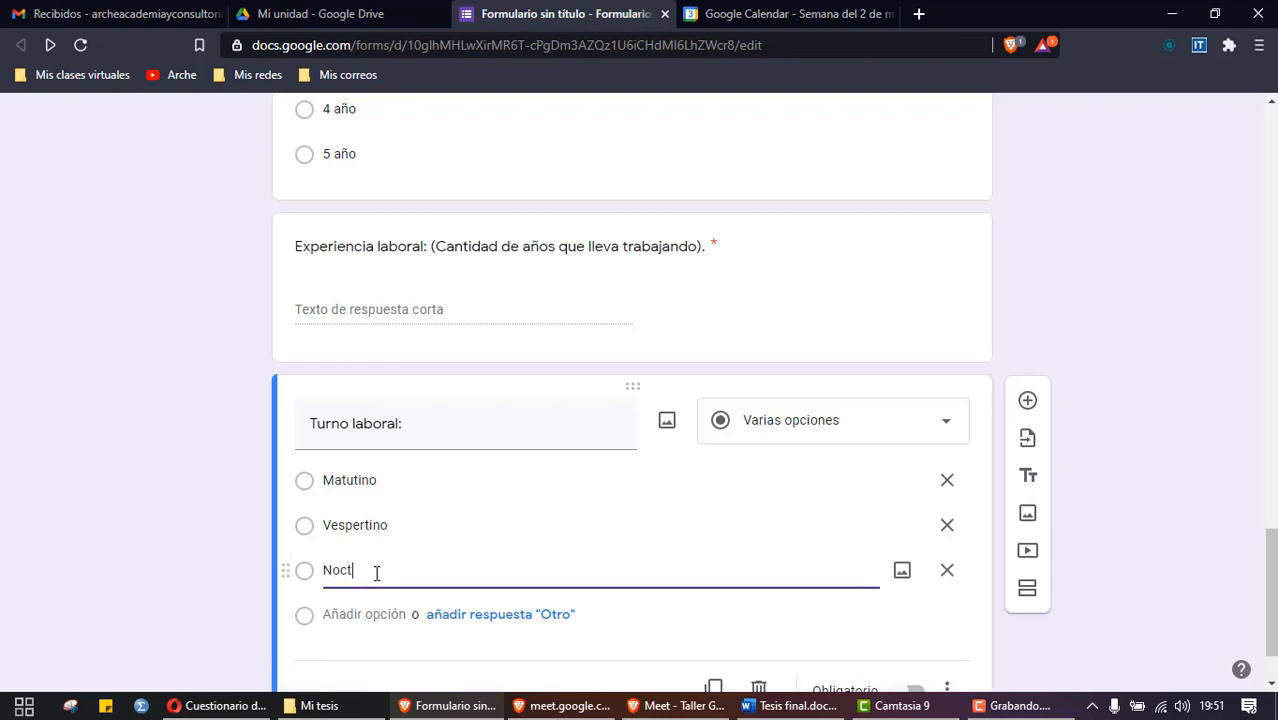
text(urno)
click(348, 612)
text(Tod)
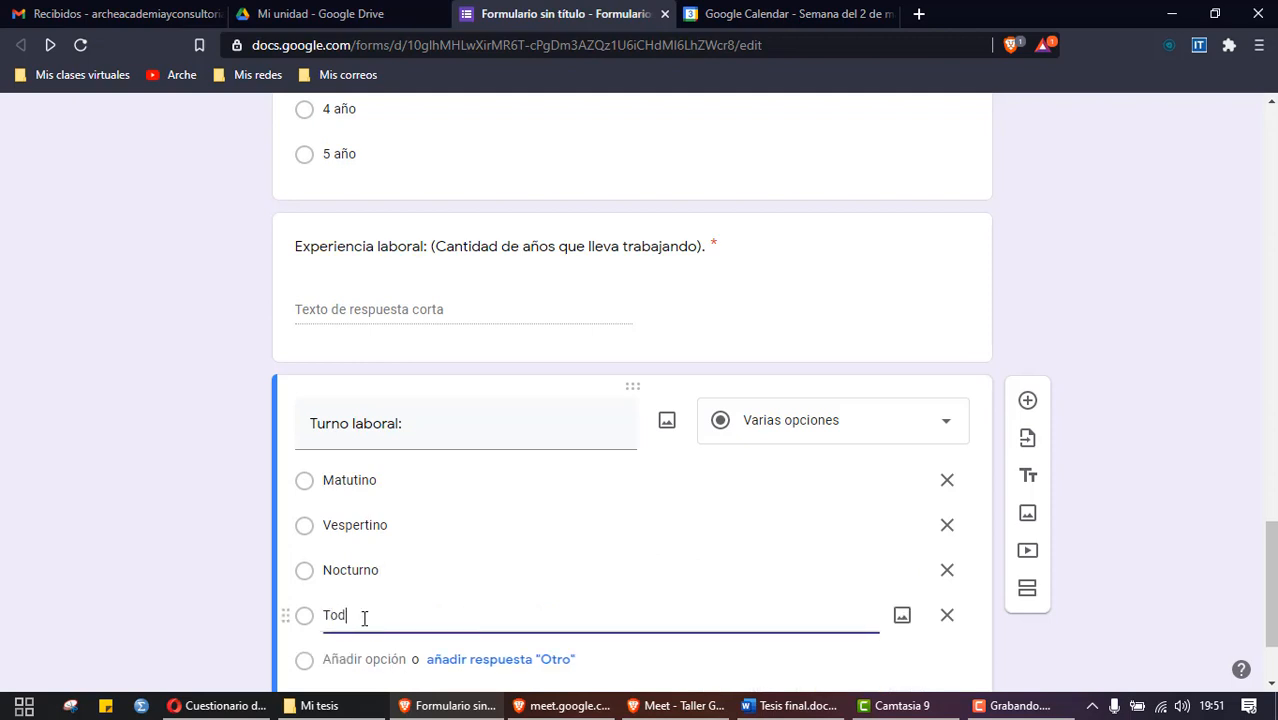
key(BackSpace)
key(BackSpace)
key(BackSpace)
text(8¿Mat)
key(BackSpace)
key(BackSpace)
key(BackSpace)
key(BackSpace)
key(BackSpace)
text(Mañana y tar)
key(BackSpace)
key(BackSpace)
key(BackSpace)
key(BackSpace)
key(BackSpace)
key(BackSpace)
key(BackSpace)
key(BackSpace)
key(BackSpace)
key(BackSpace)
key(BackSpace)
key(BackSpace)
Step: Enter "Diurno" as the fourth Turno laboral option and make the question required
text(Diurno)
scroll(215, 542, down, 1)
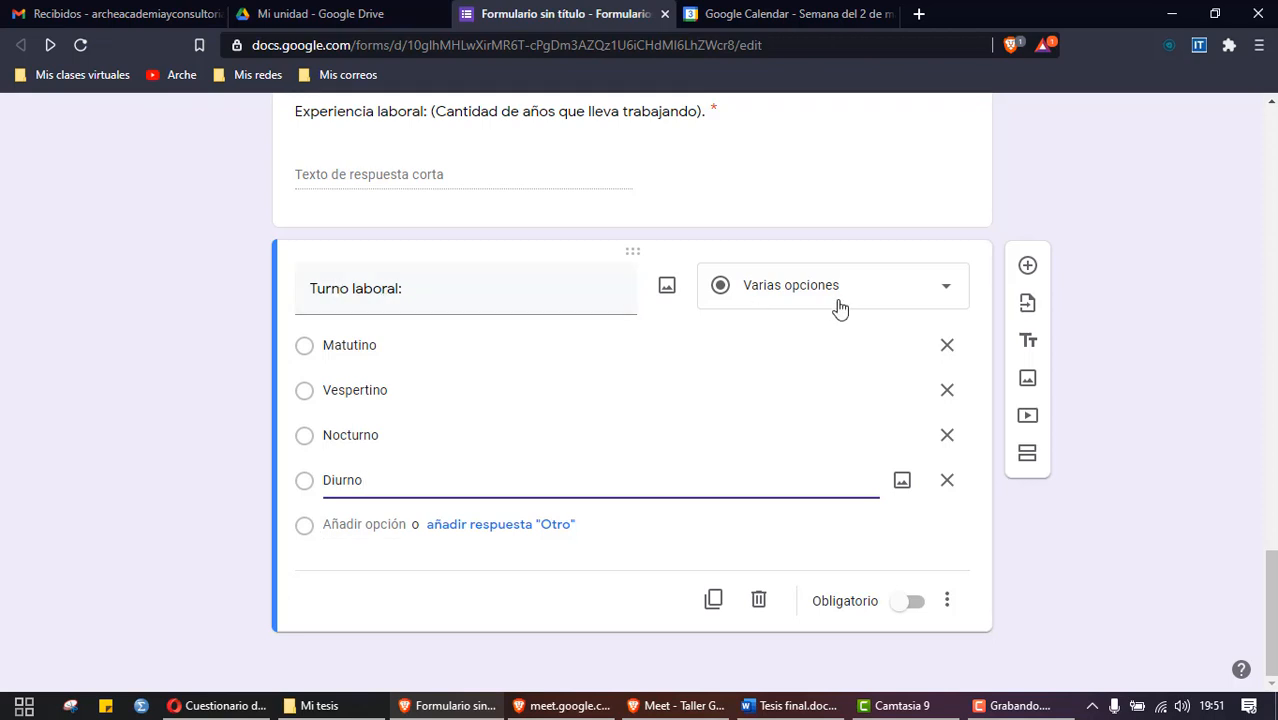
click(913, 601)
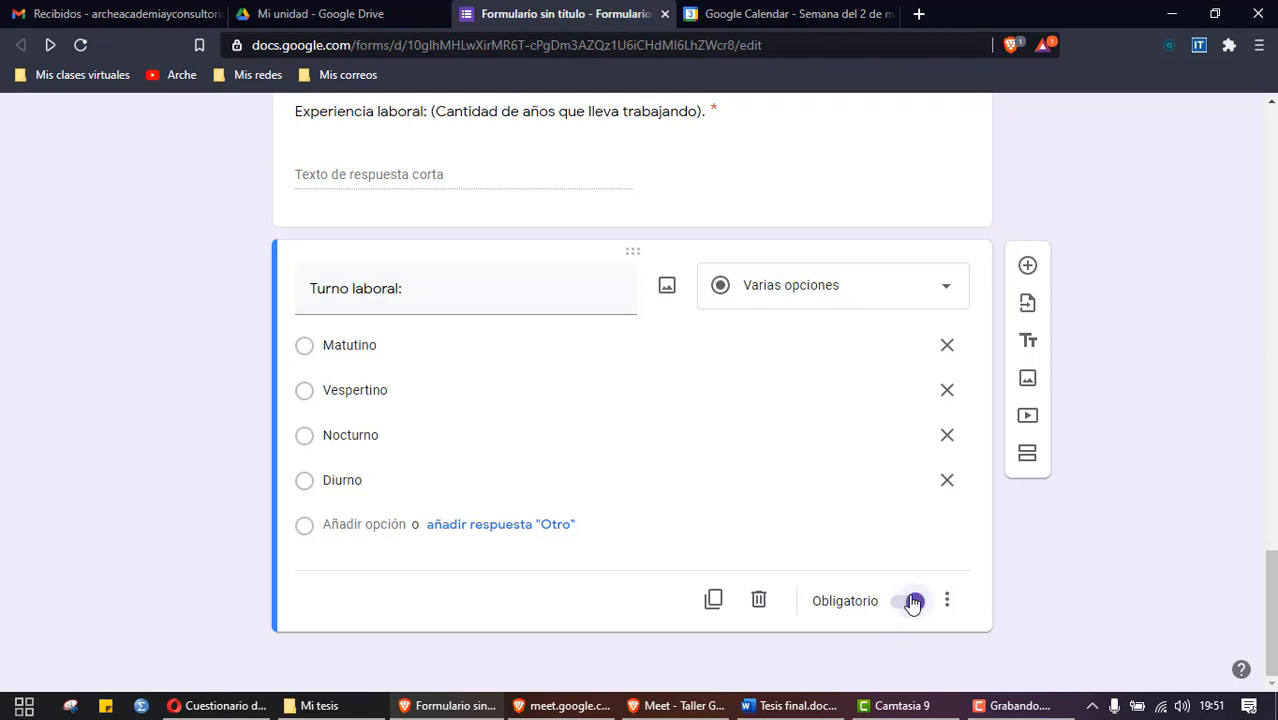
Step: Open the form's preview and review its first section from the title down to the informed consent question
scroll(913, 601, up, 20)
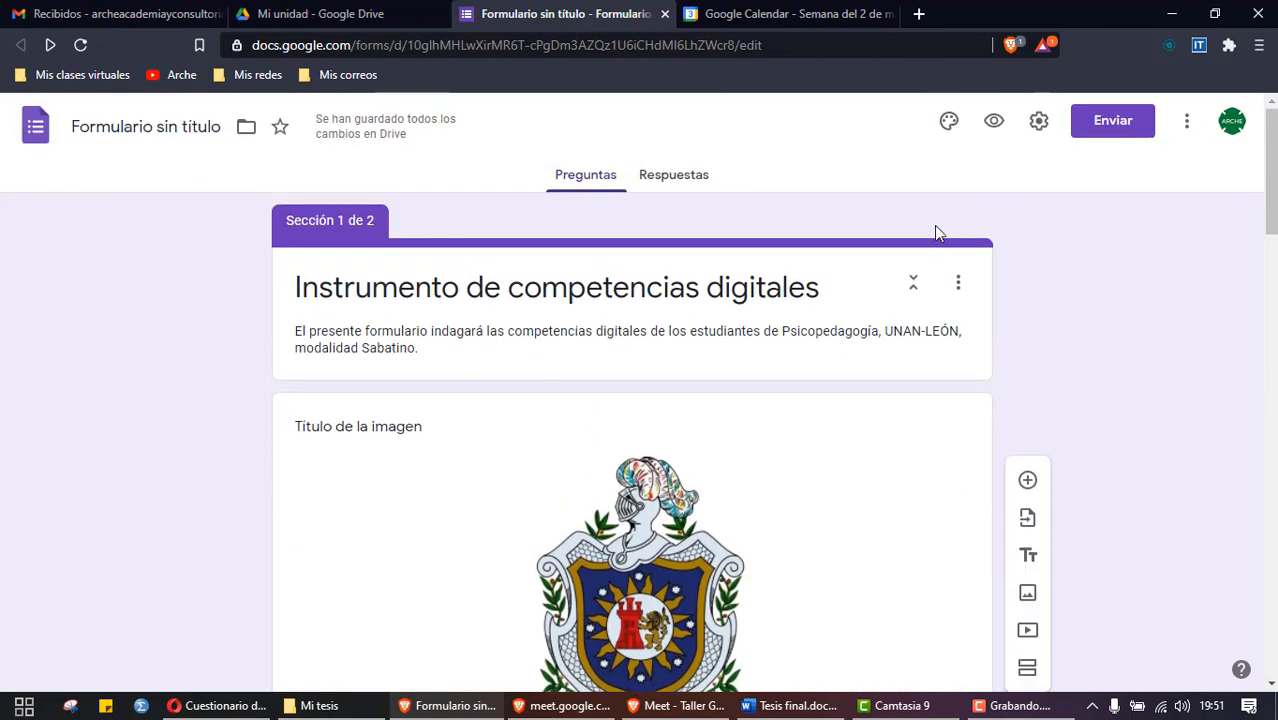
click(993, 124)
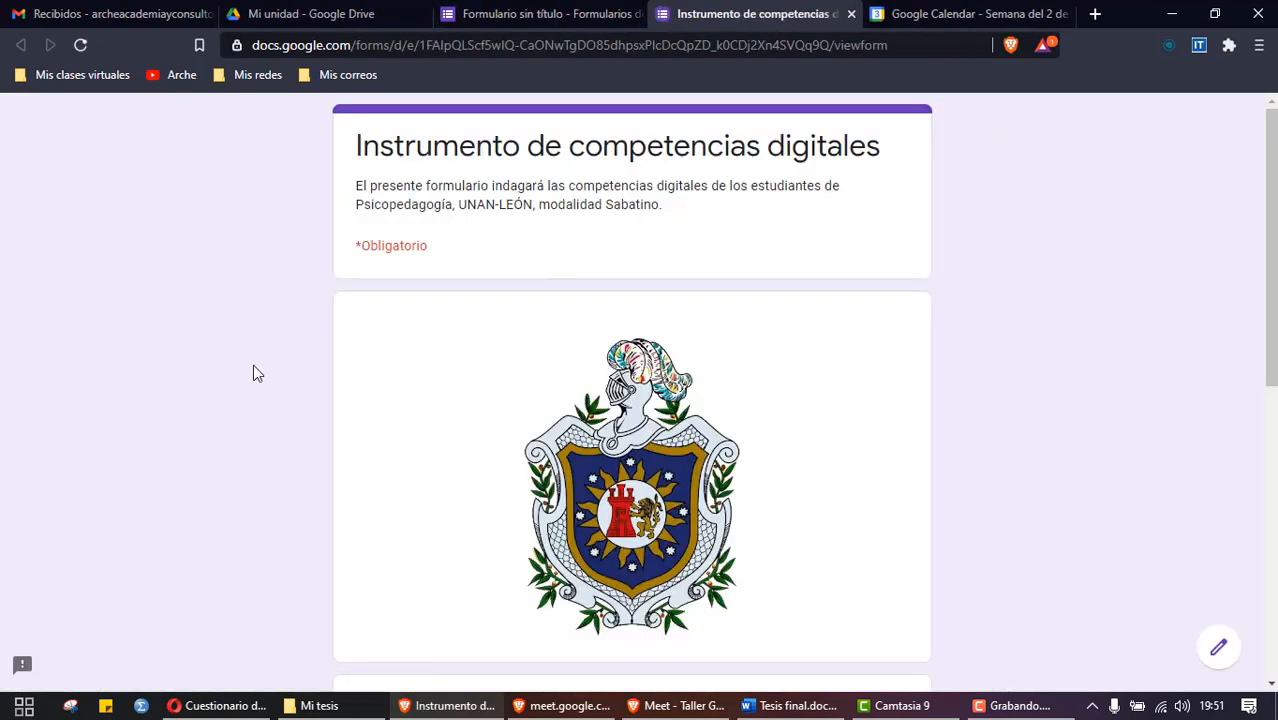
scroll(503, 326, down, 3)
scroll(503, 326, up, 1)
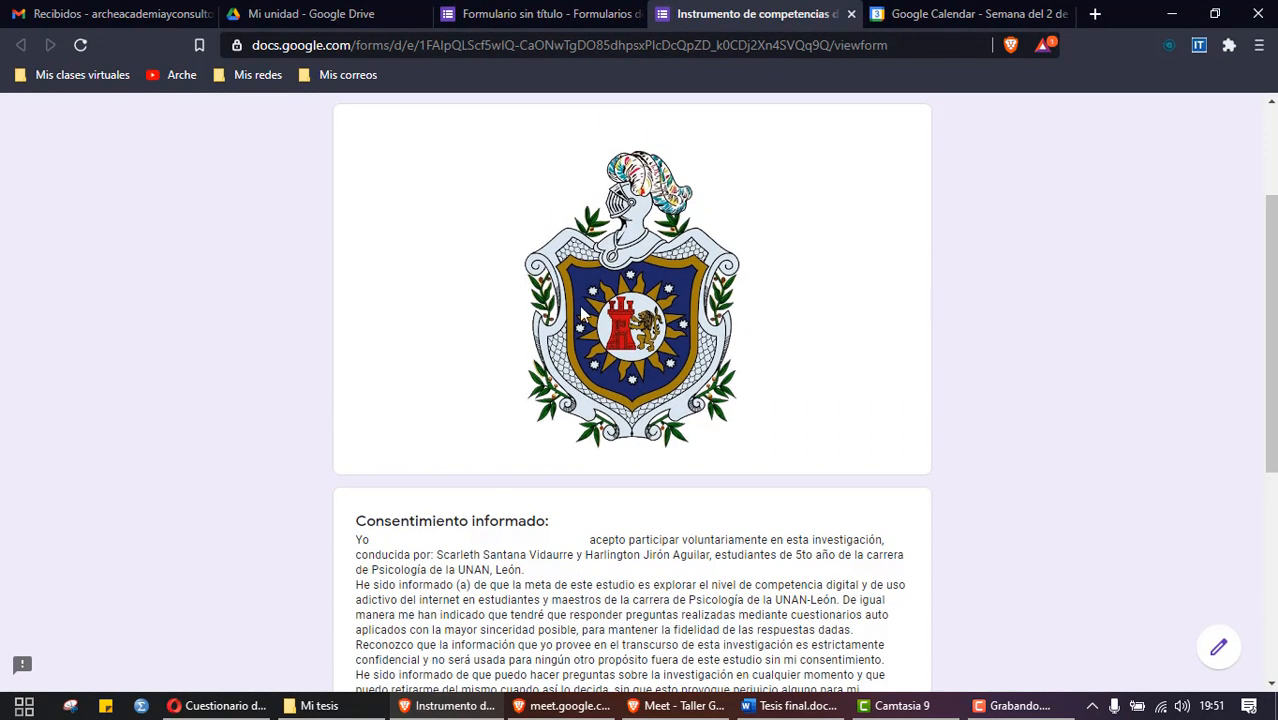
scroll(706, 340, down, 4)
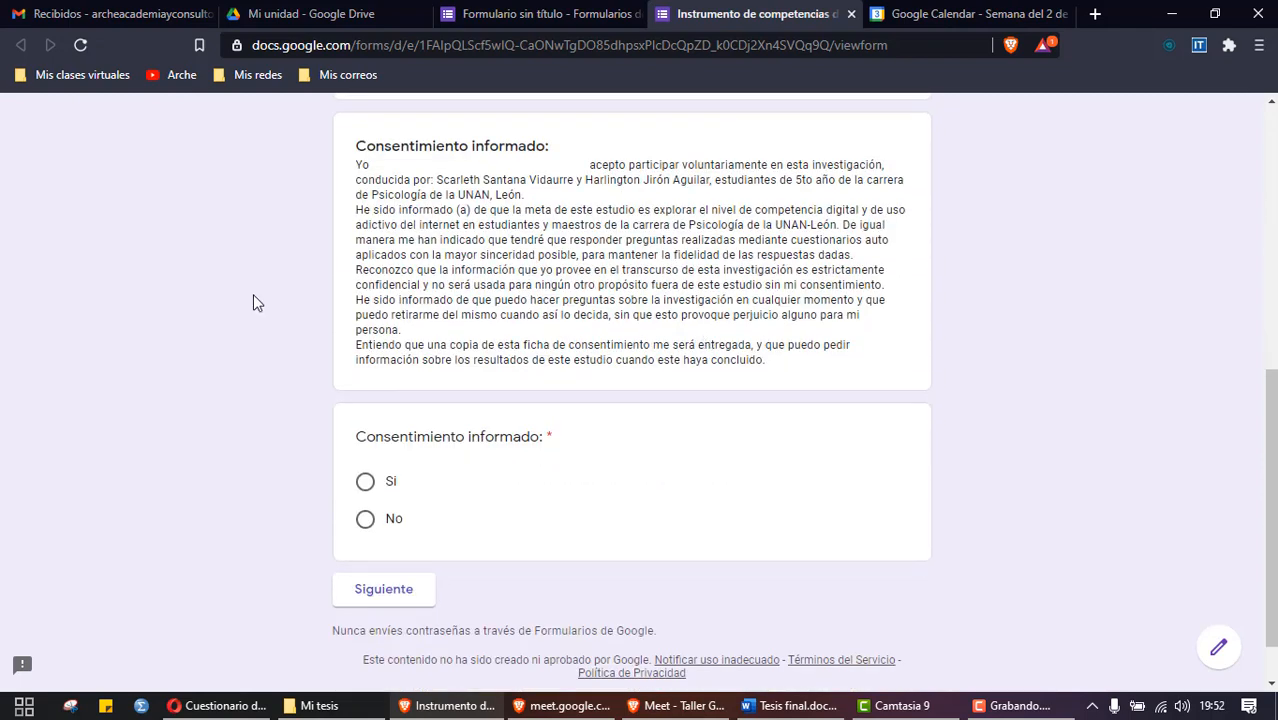
scroll(842, 285, down, 1)
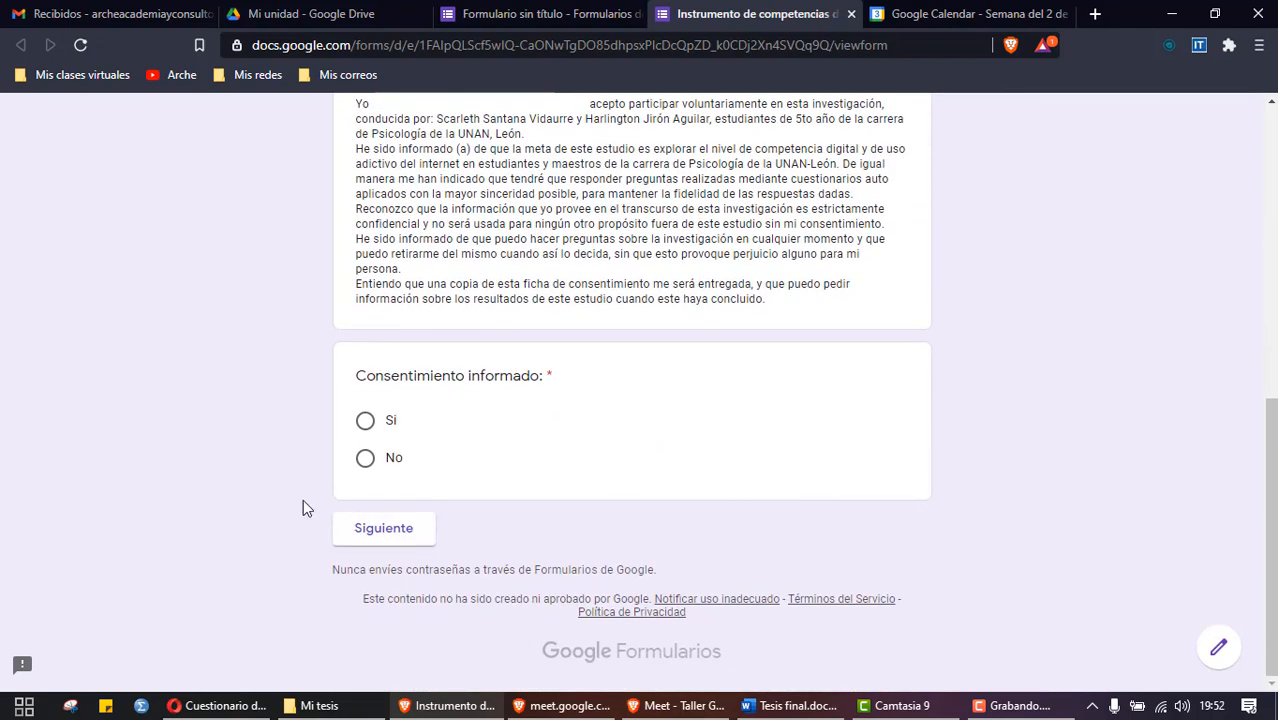
Step: Answer the informed consent question with Sí in the preview and continue to the Datos generales section
click(366, 423)
click(396, 537)
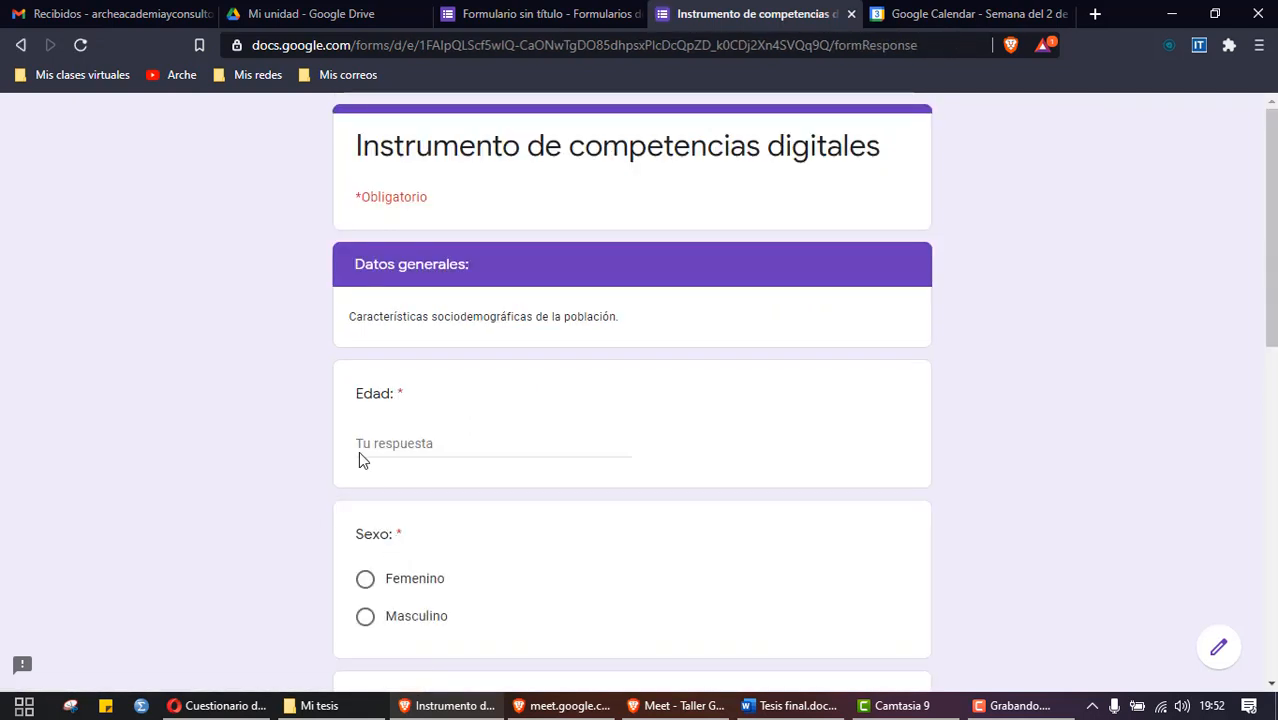
drag(355, 264, 475, 261)
Step: Test the required setting of the Edad question in the preview by leaving its answer empty
scroll(410, 340, down, 1)
scroll(413, 341, down, 2)
click(380, 256)
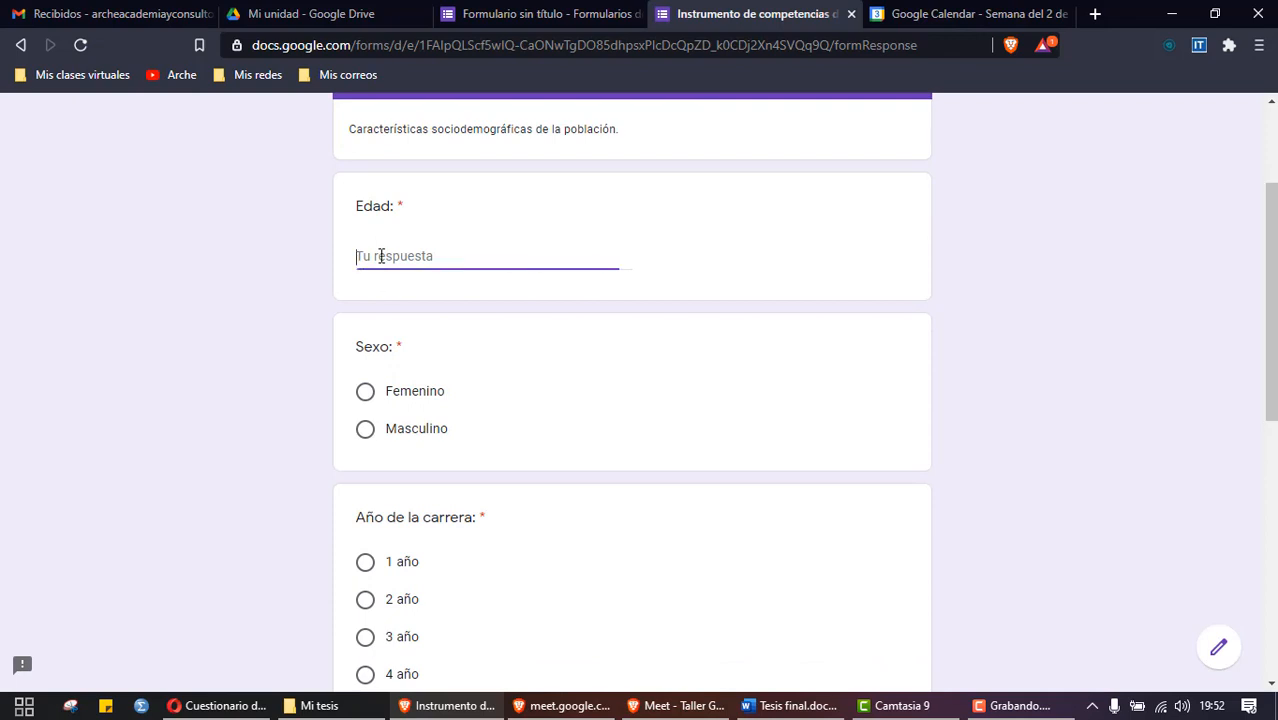
drag(405, 205, 398, 206)
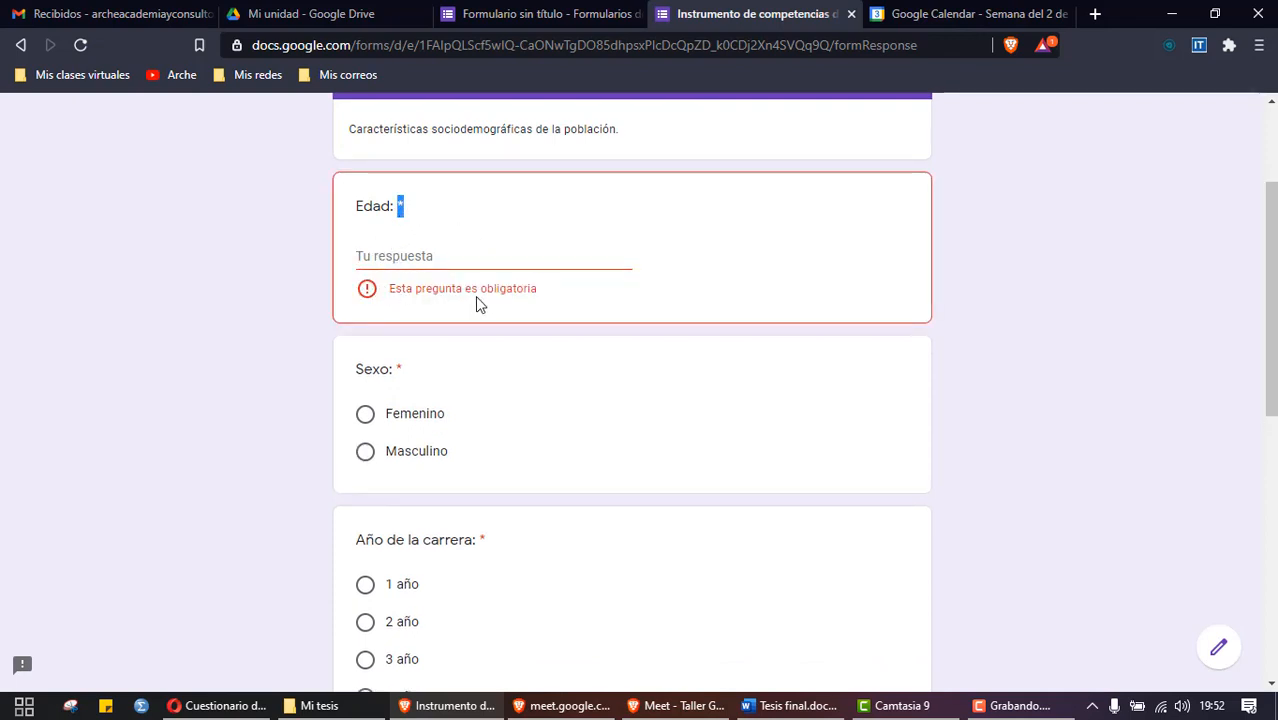
click(402, 258)
click(298, 432)
Step: Review the previewed Datos generales section from Edad through Turno laboral
scroll(326, 411, down, 1)
scroll(325, 405, down, 3)
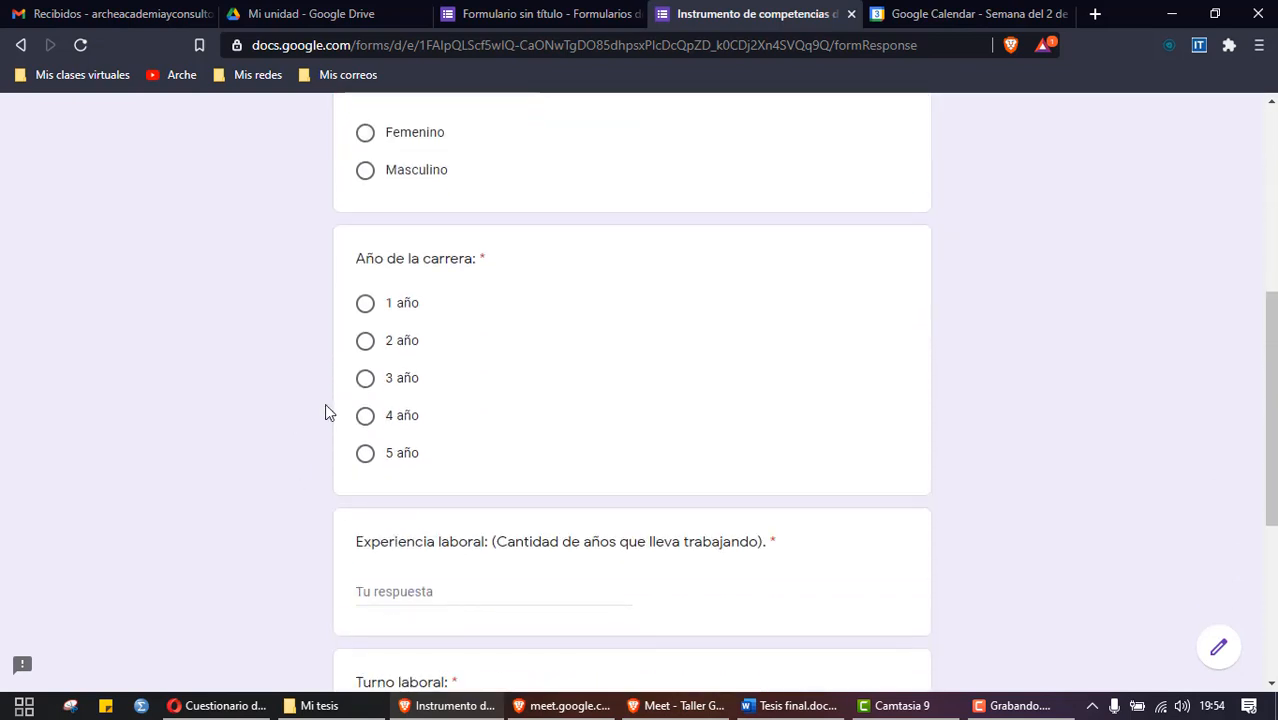
scroll(325, 405, up, 3)
scroll(325, 405, down, 2)
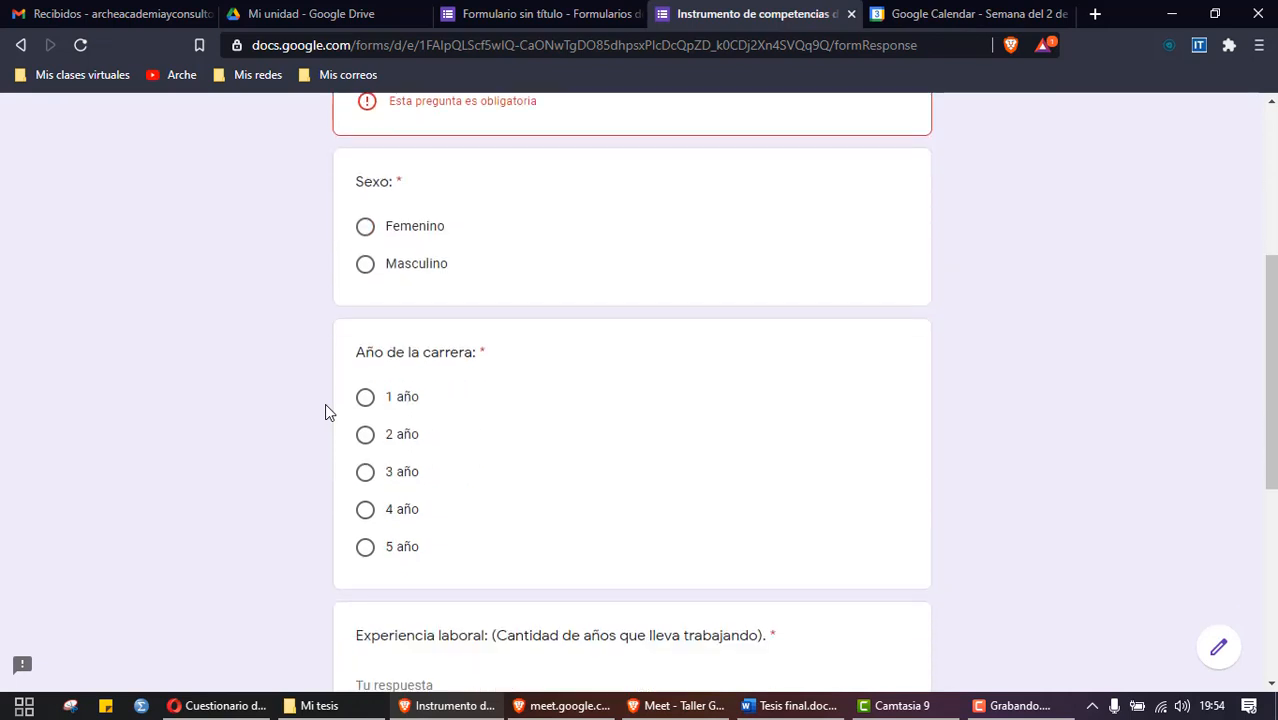
scroll(325, 405, down, 4)
scroll(324, 403, up, 8)
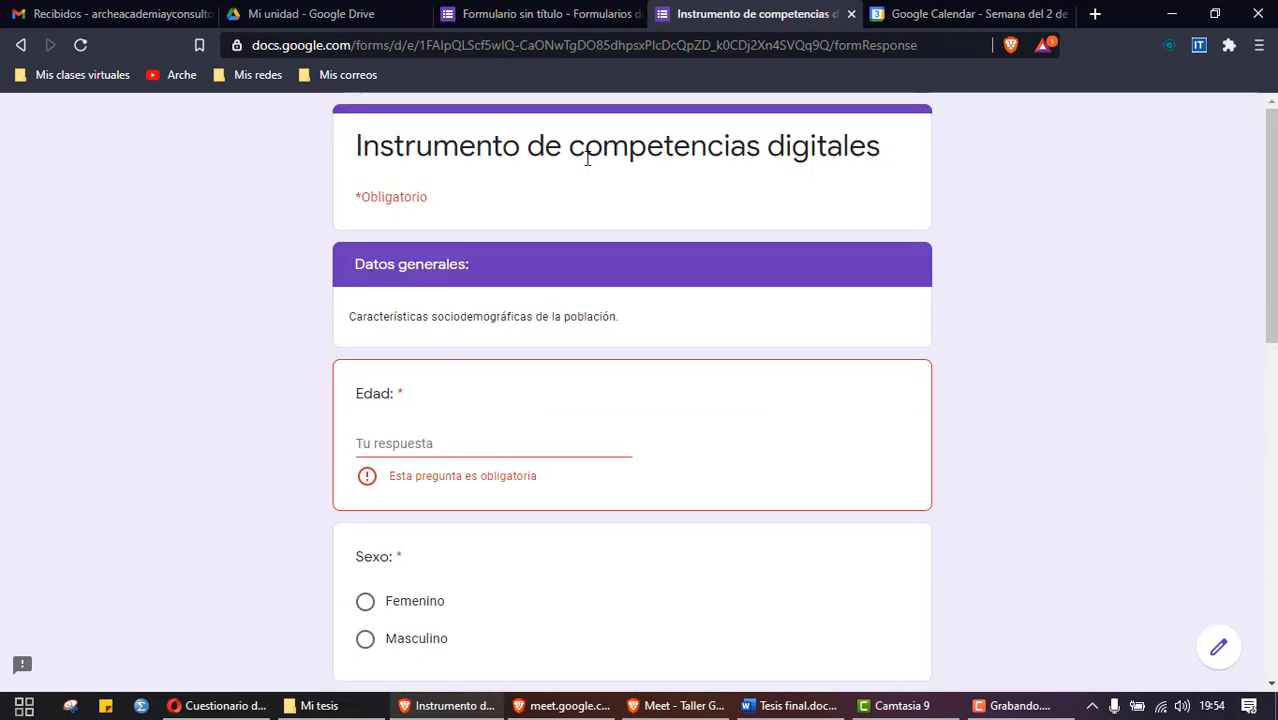
scroll(311, 480, down, 8)
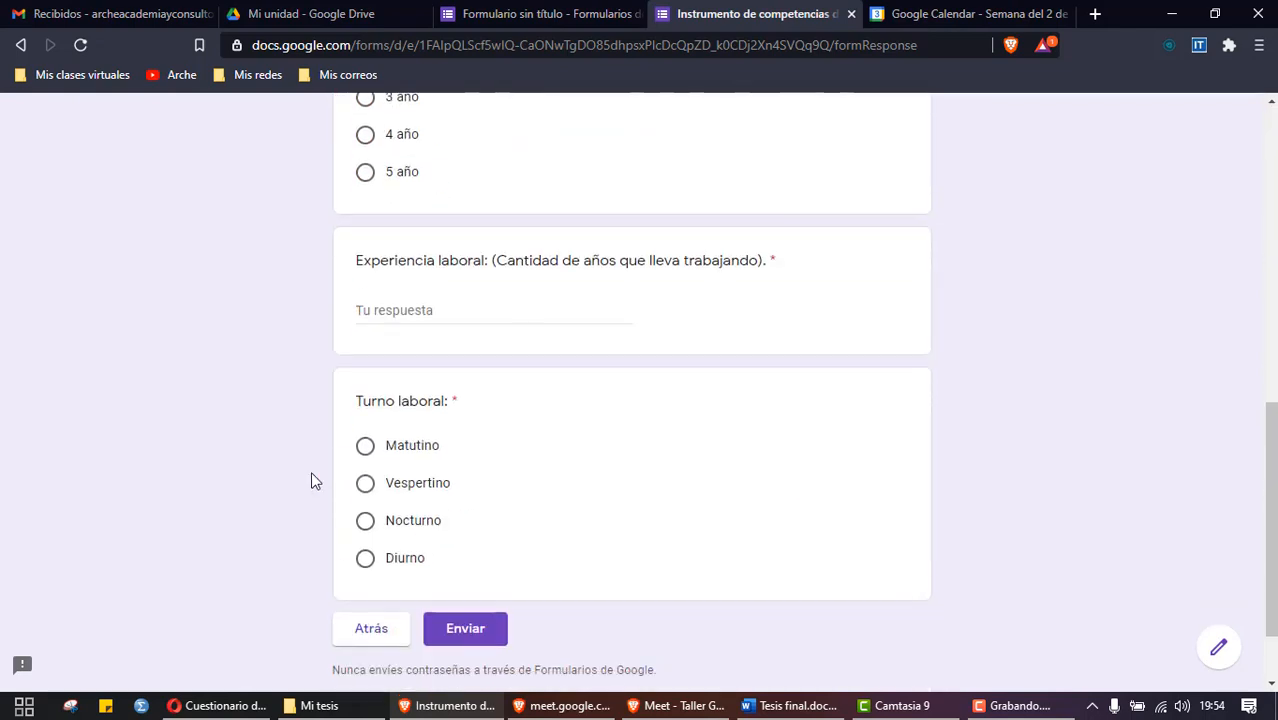
Step: Switch to the thesis in Word and locate the Anexo 3 digital competencies test (COBADI, 2013)
click(800, 705)
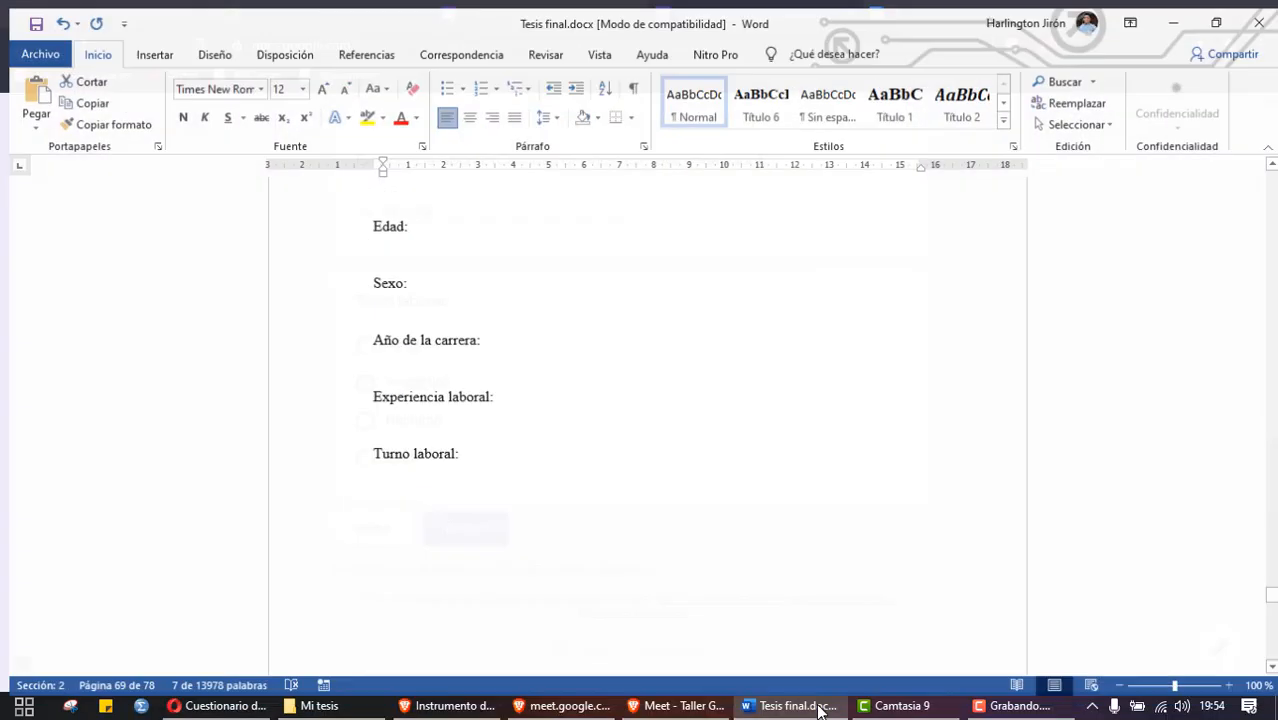
scroll(585, 498, down, 10)
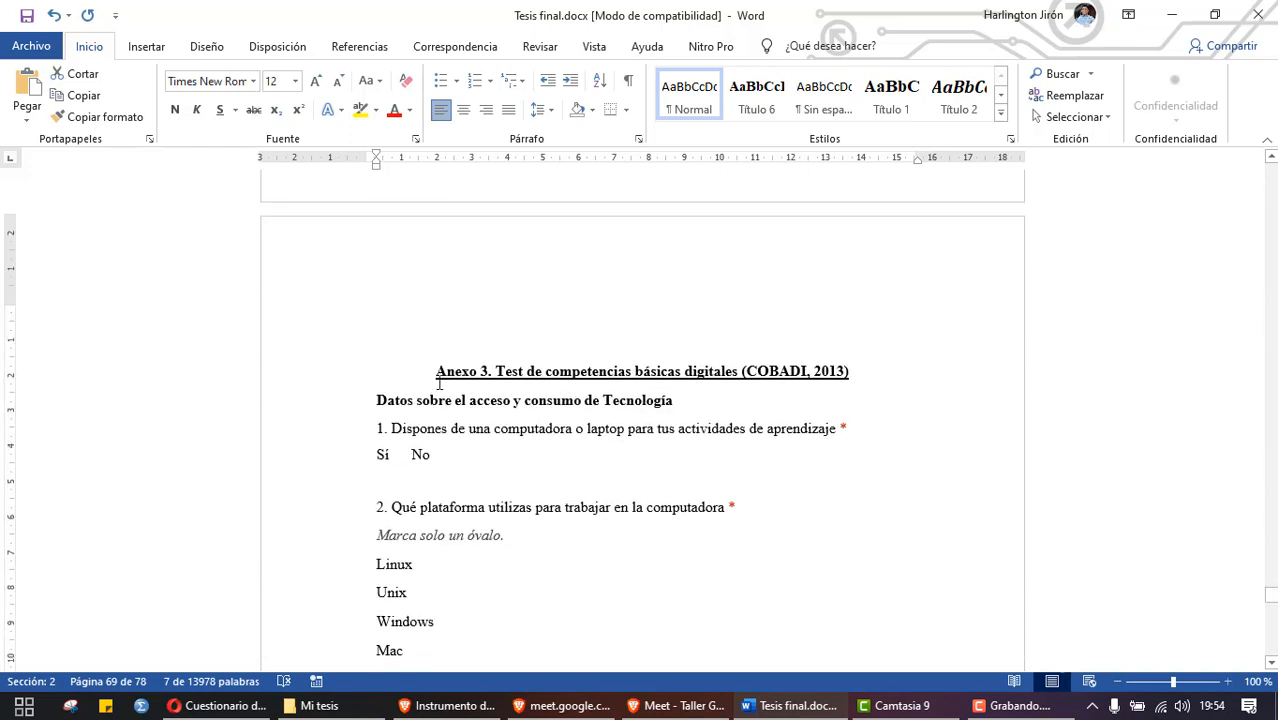
drag(438, 383, 727, 489)
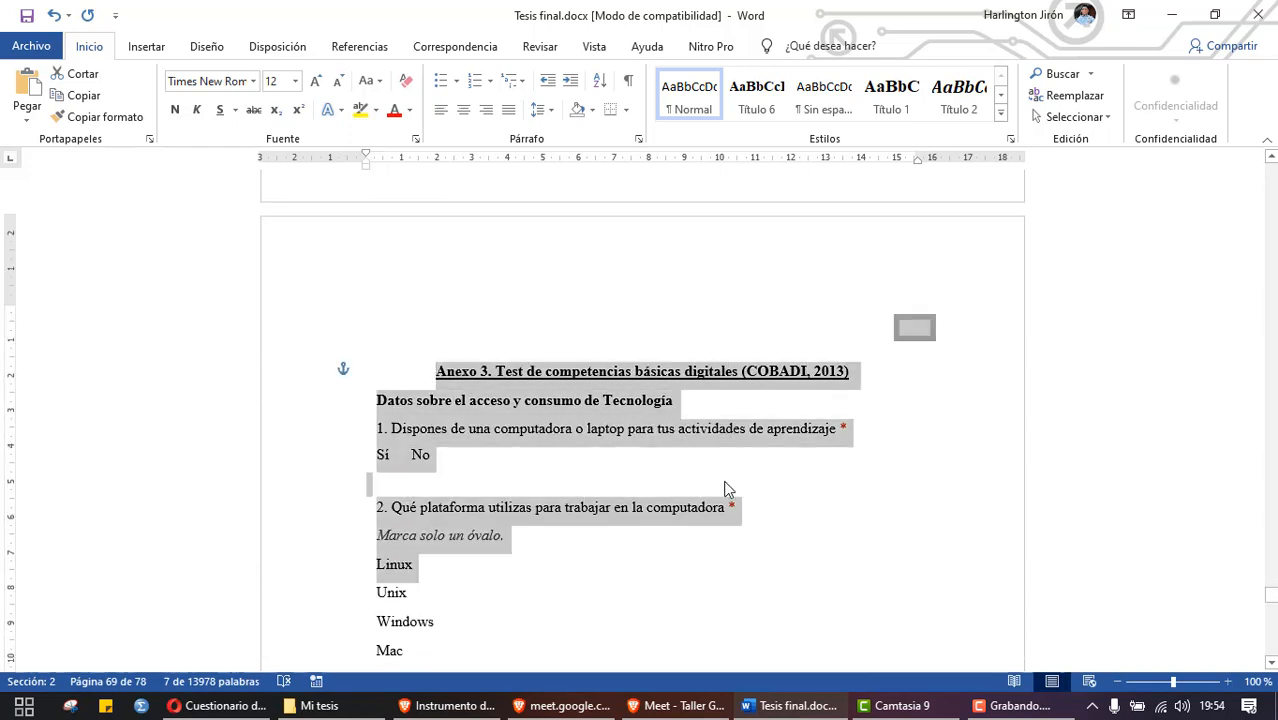
click(727, 489)
scroll(727, 489, down, 3)
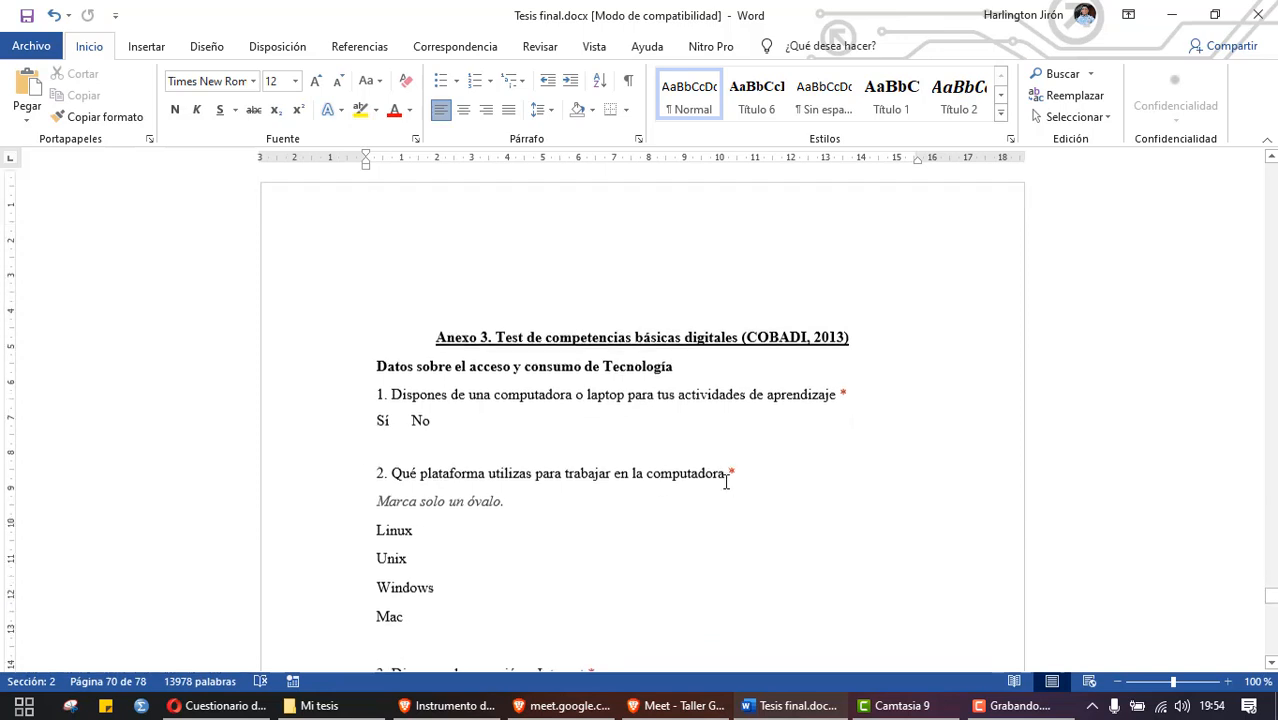
Step: Examine questions 1 to 4 of the COBADI test with their answer options, then return to the form preview
drag(443, 319, 377, 294)
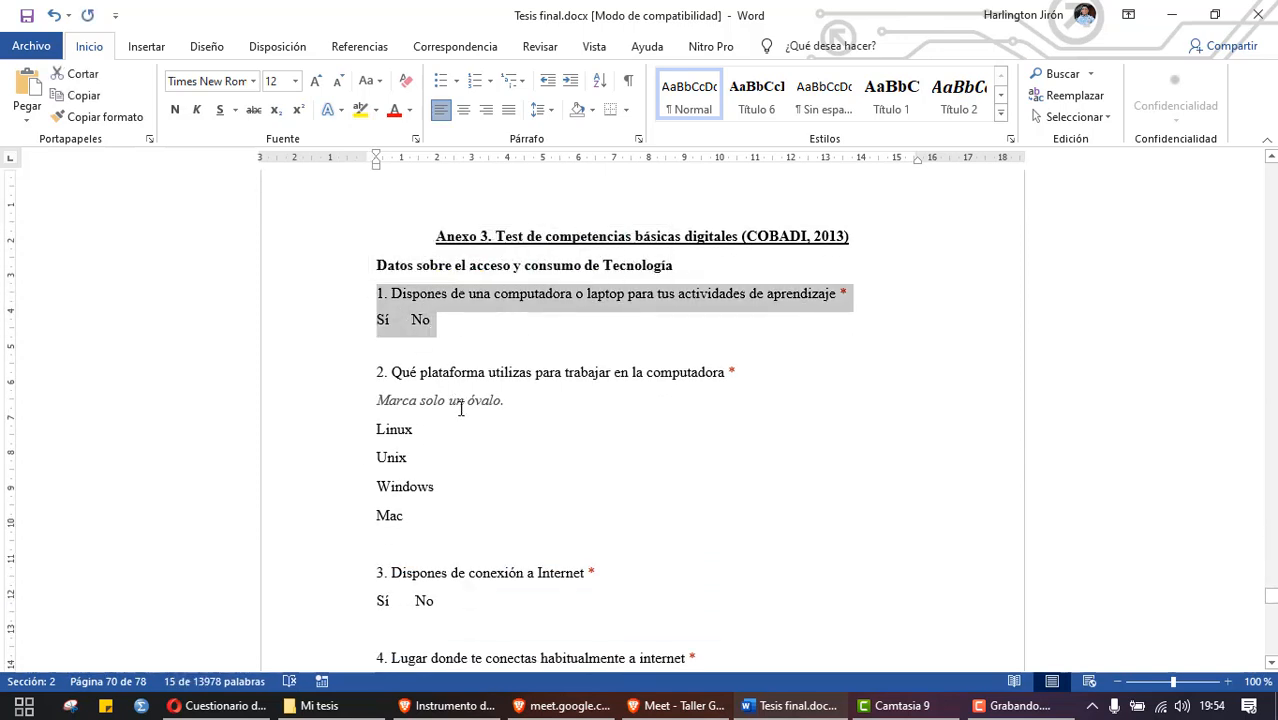
scroll(461, 409, down, 2)
drag(408, 428, 336, 282)
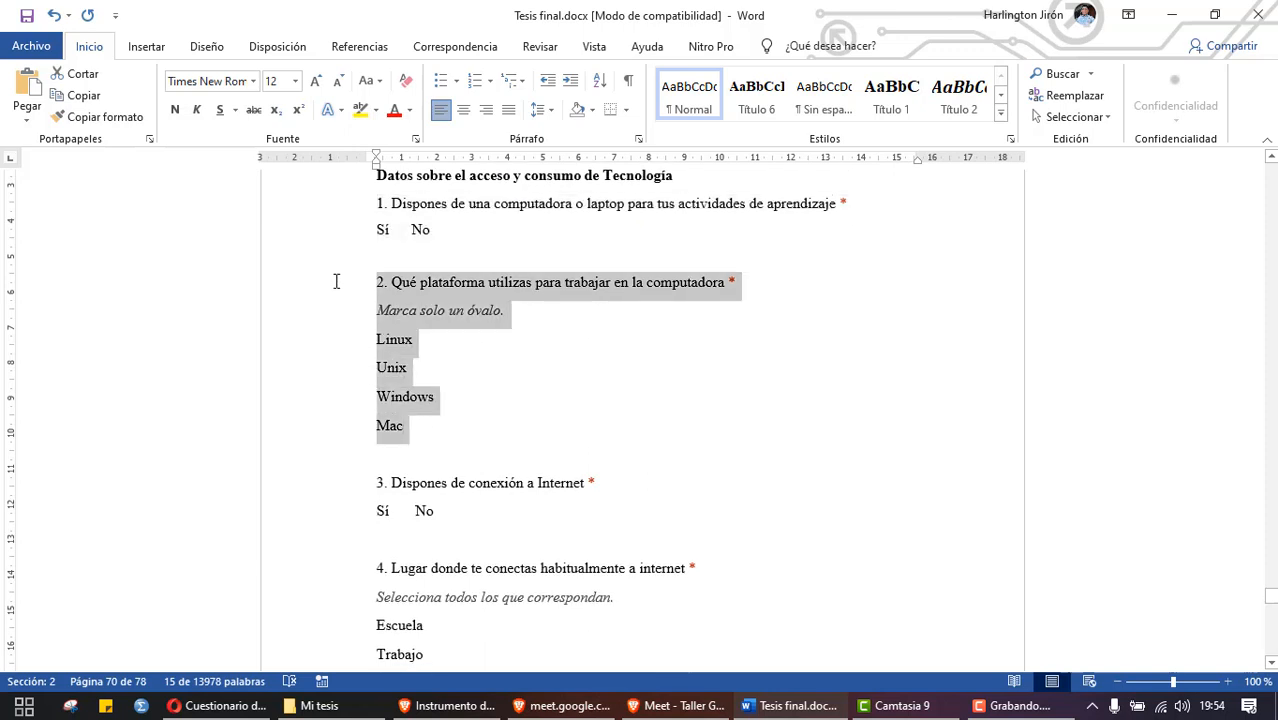
scroll(336, 282, down, 3)
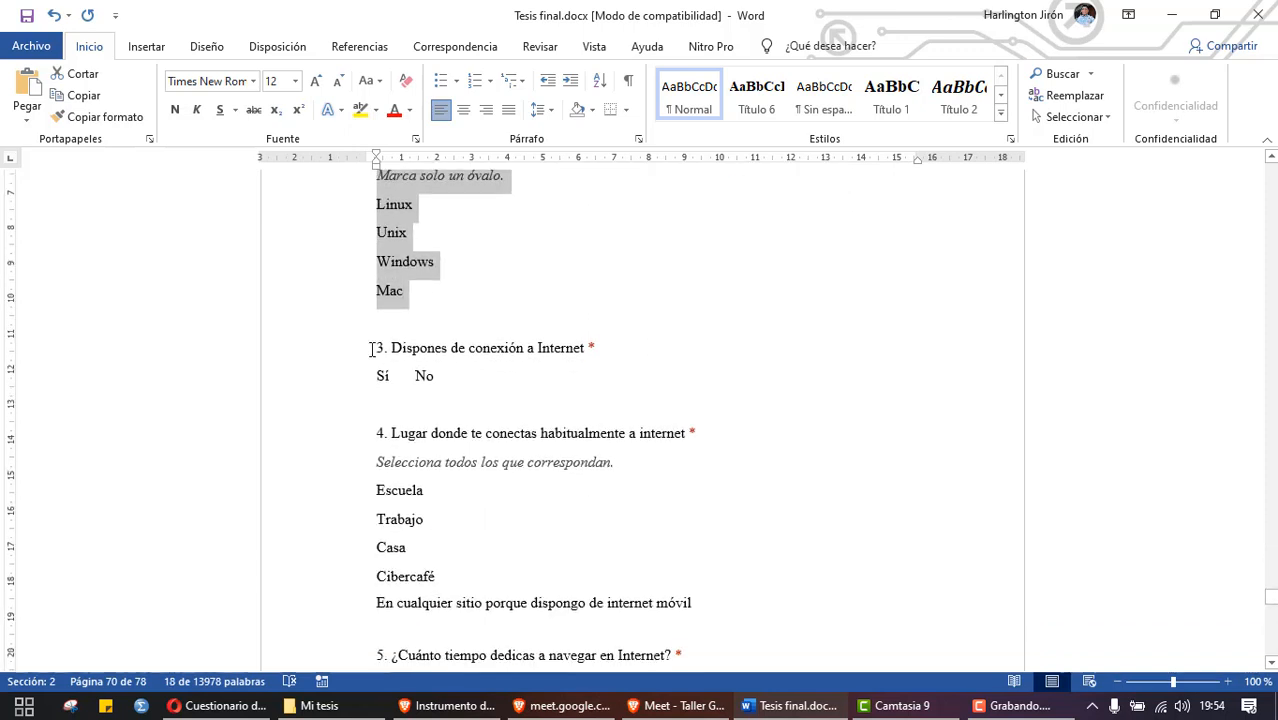
drag(451, 371, 370, 348)
scroll(369, 355, down, 2)
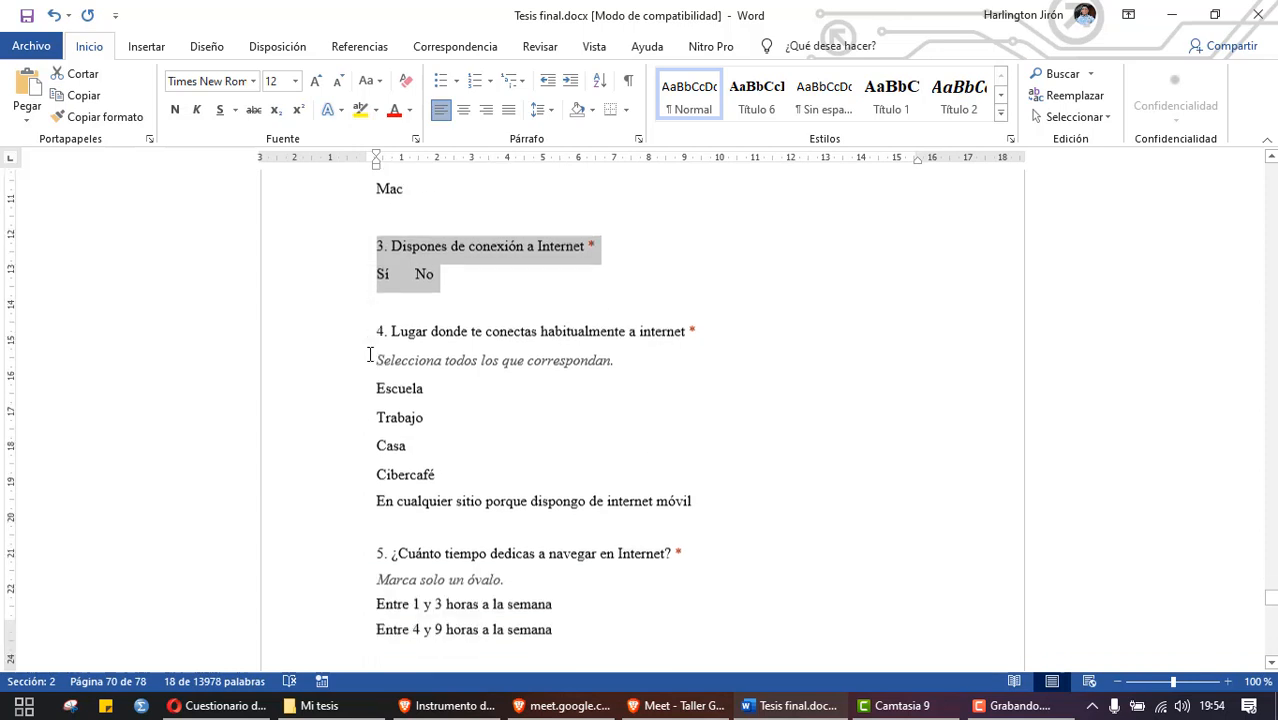
scroll(369, 355, down, 1)
drag(700, 468, 379, 296)
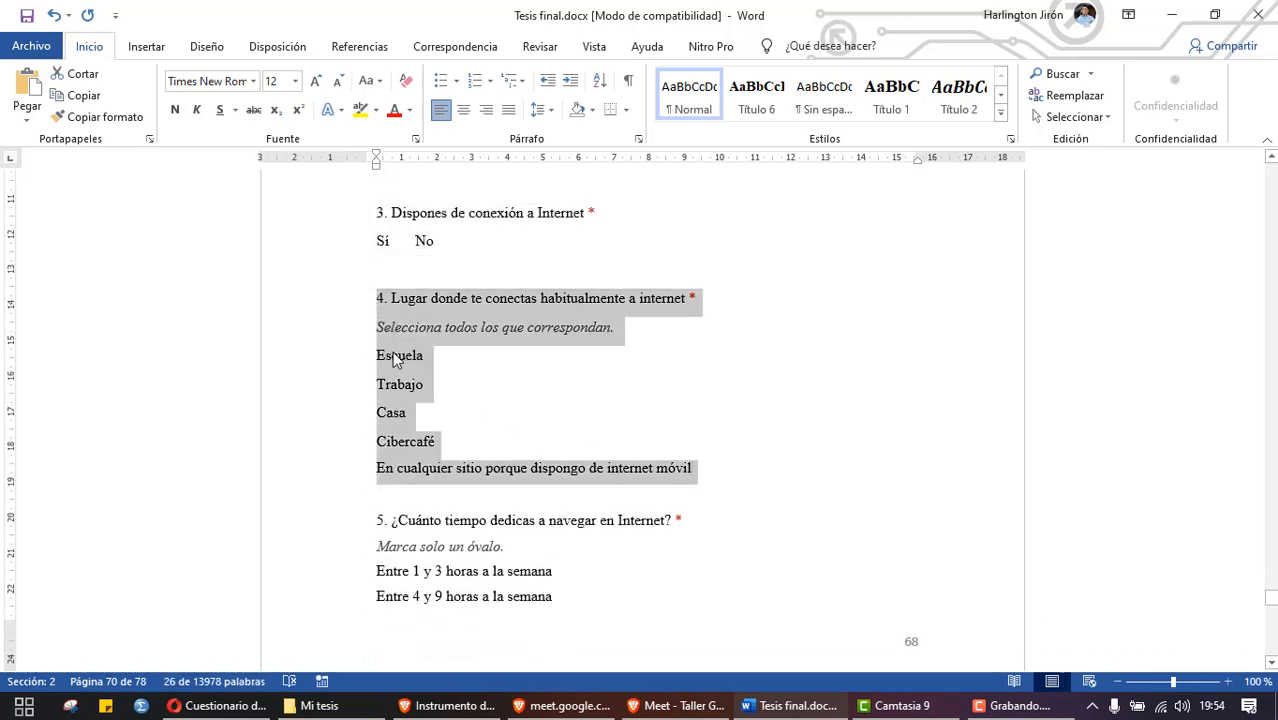
click(512, 289)
click(779, 706)
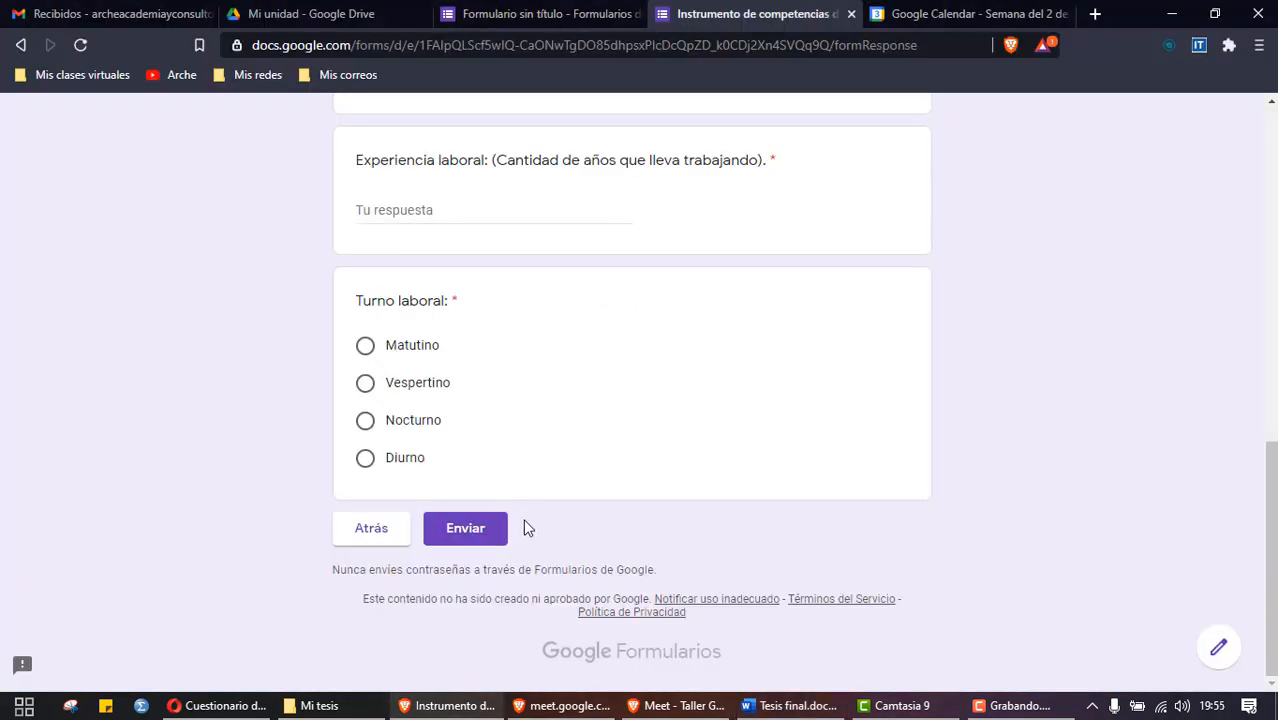
Step: Close the form preview without saving the answers and add a new question after Turno laboral
click(851, 15)
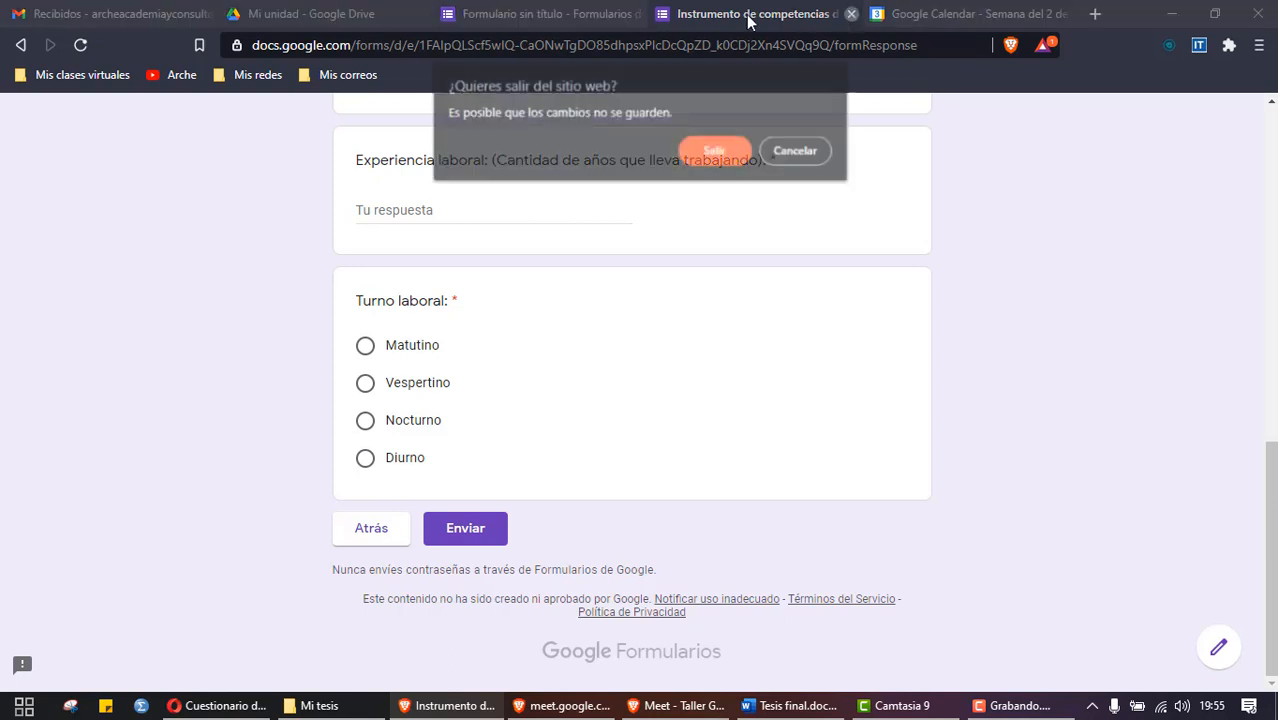
click(702, 155)
scroll(607, 340, down, 20)
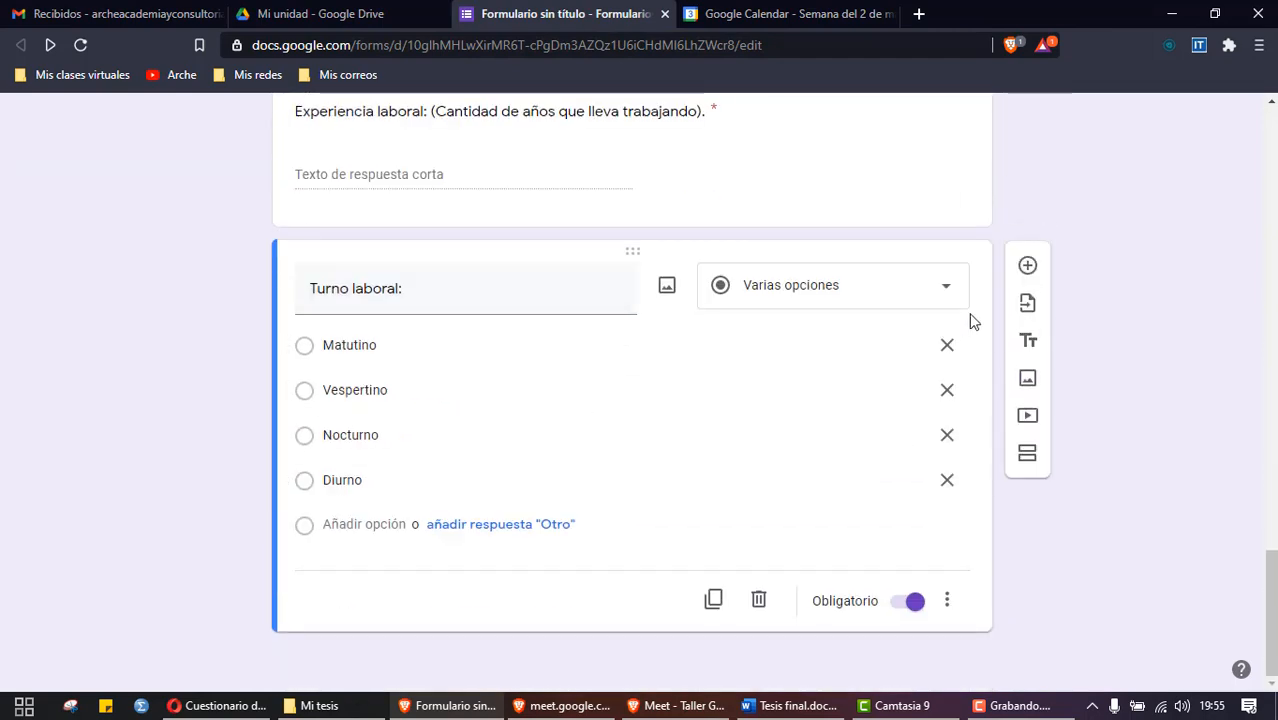
click(1028, 266)
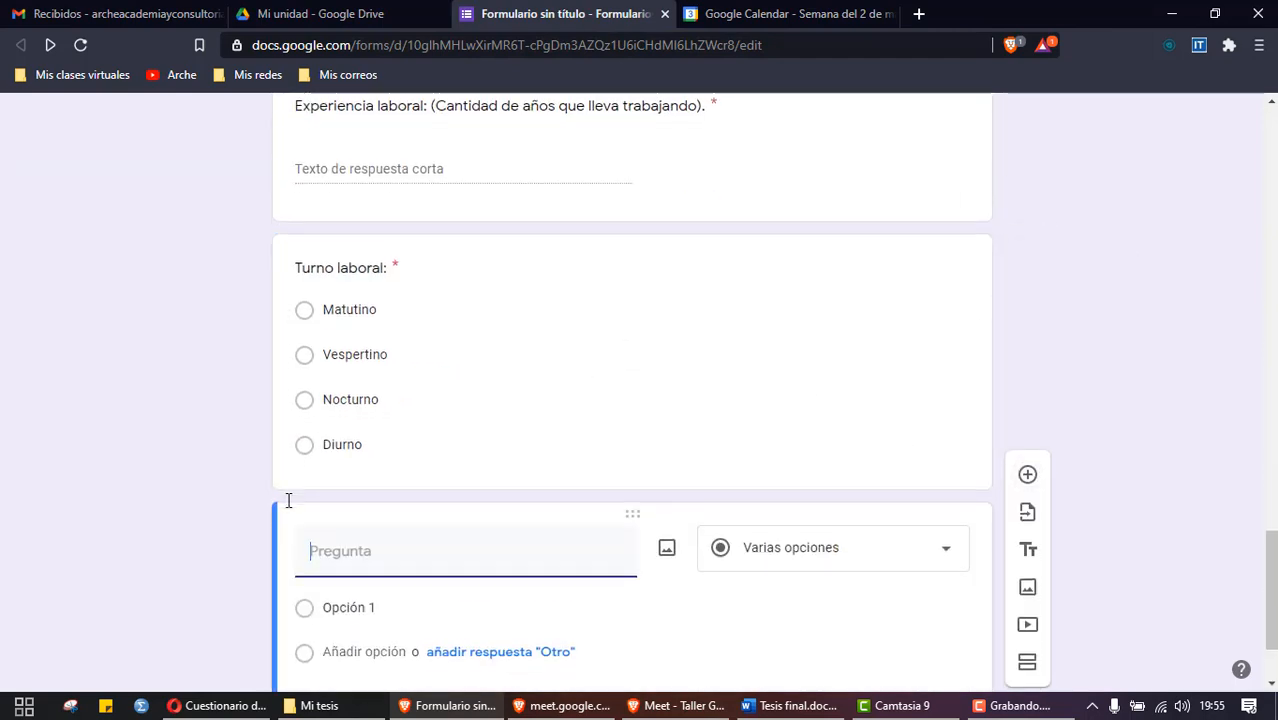
Step: Check question 4 of the COBADI test in the Word thesis and set the new form question's type to Casillas
click(790, 705)
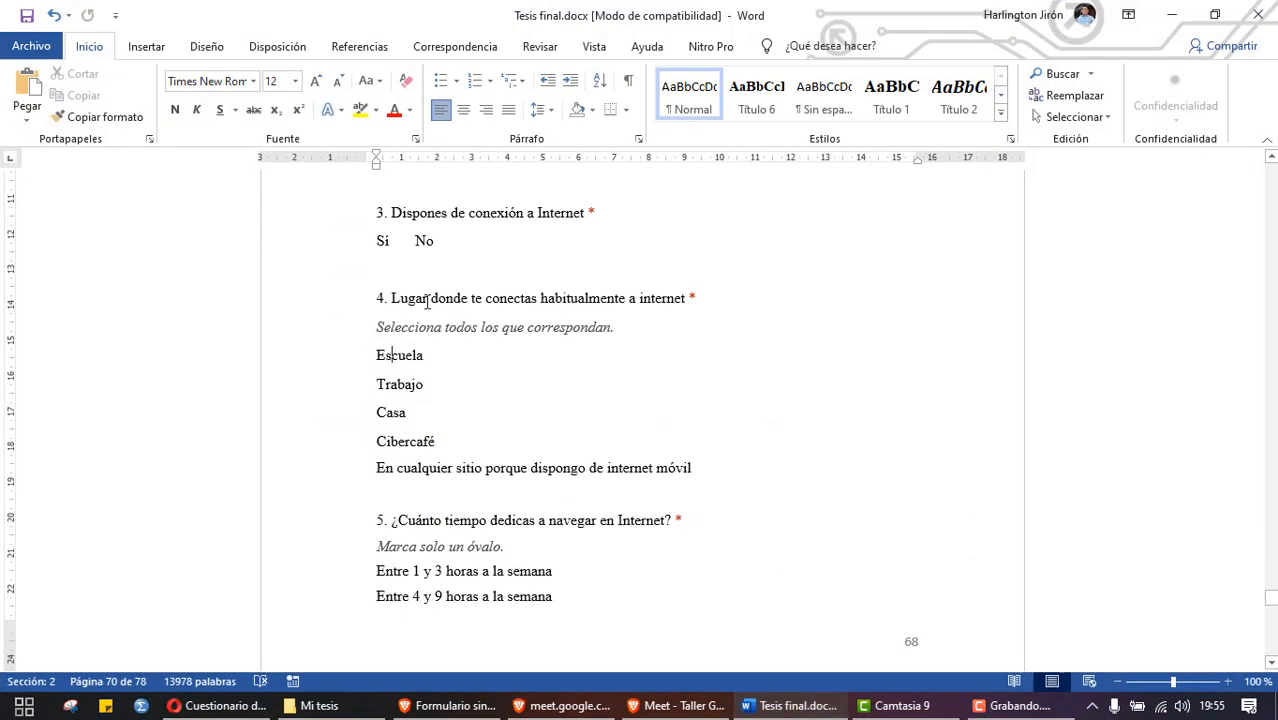
click(803, 705)
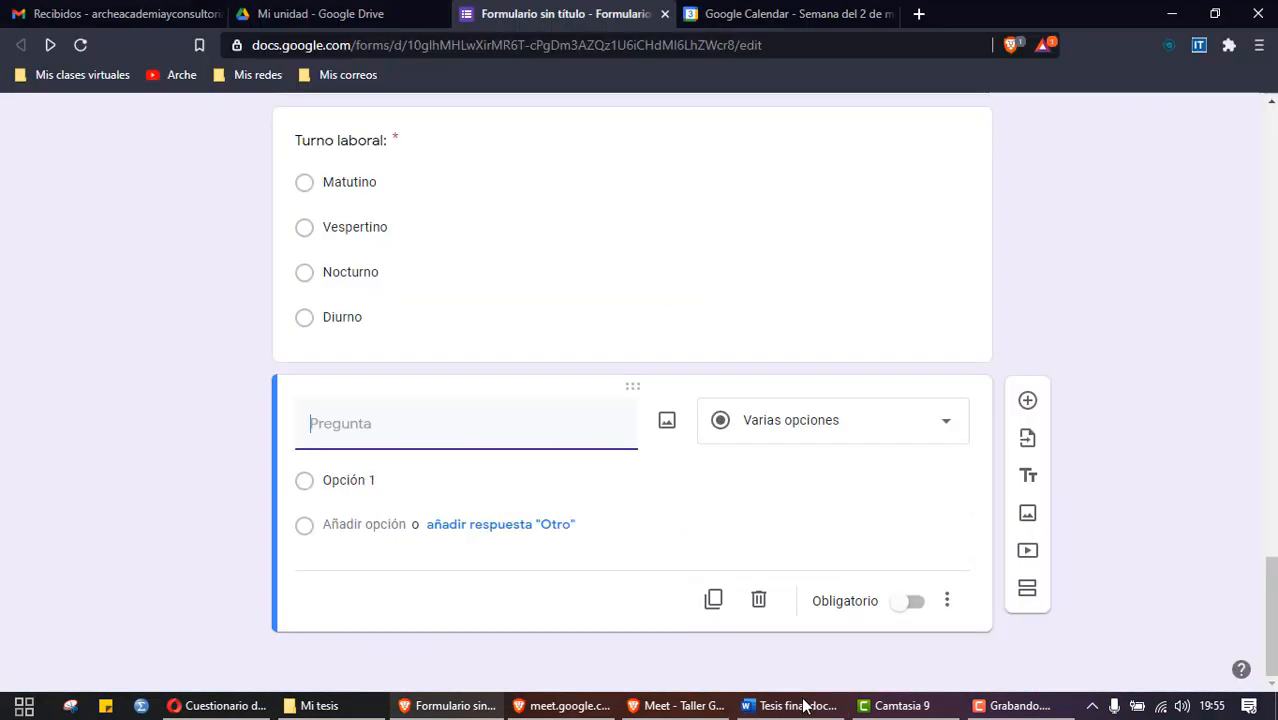
click(825, 450)
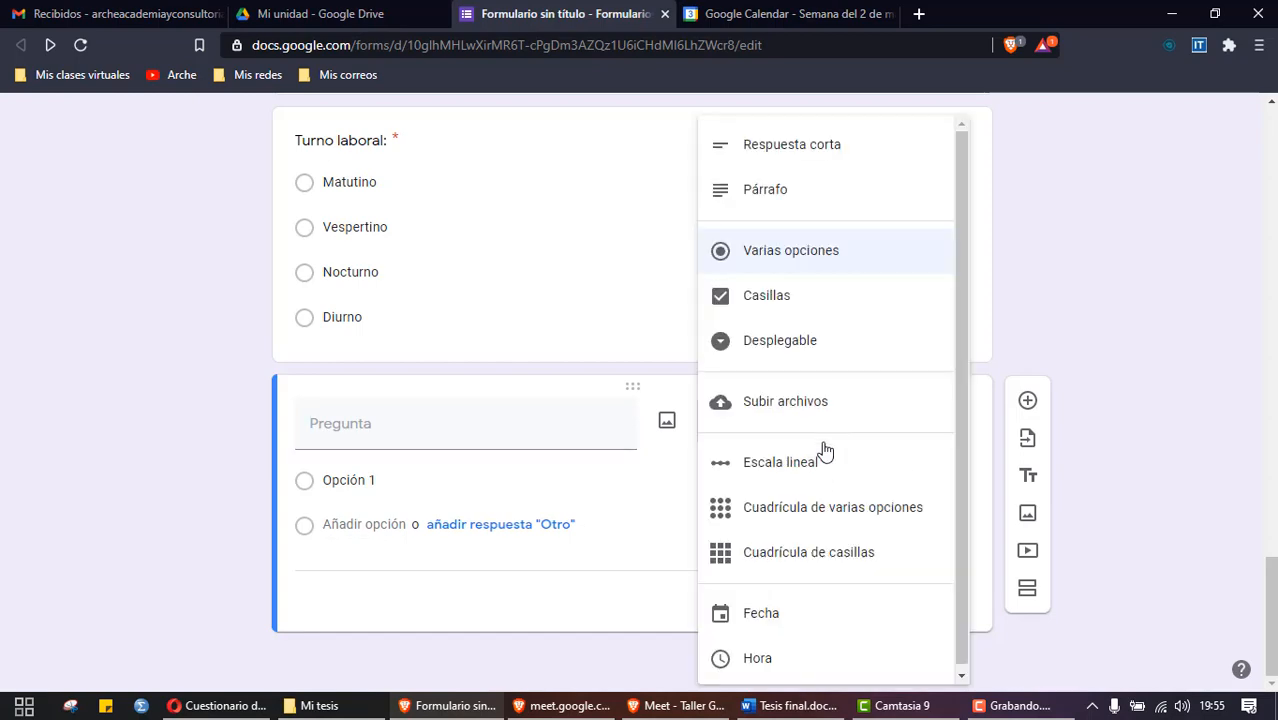
click(782, 298)
Step: Title the checkbox question "Lugar donde te conectas habitualmente:", consulting the wording of question 4 in the thesis
click(531, 425)
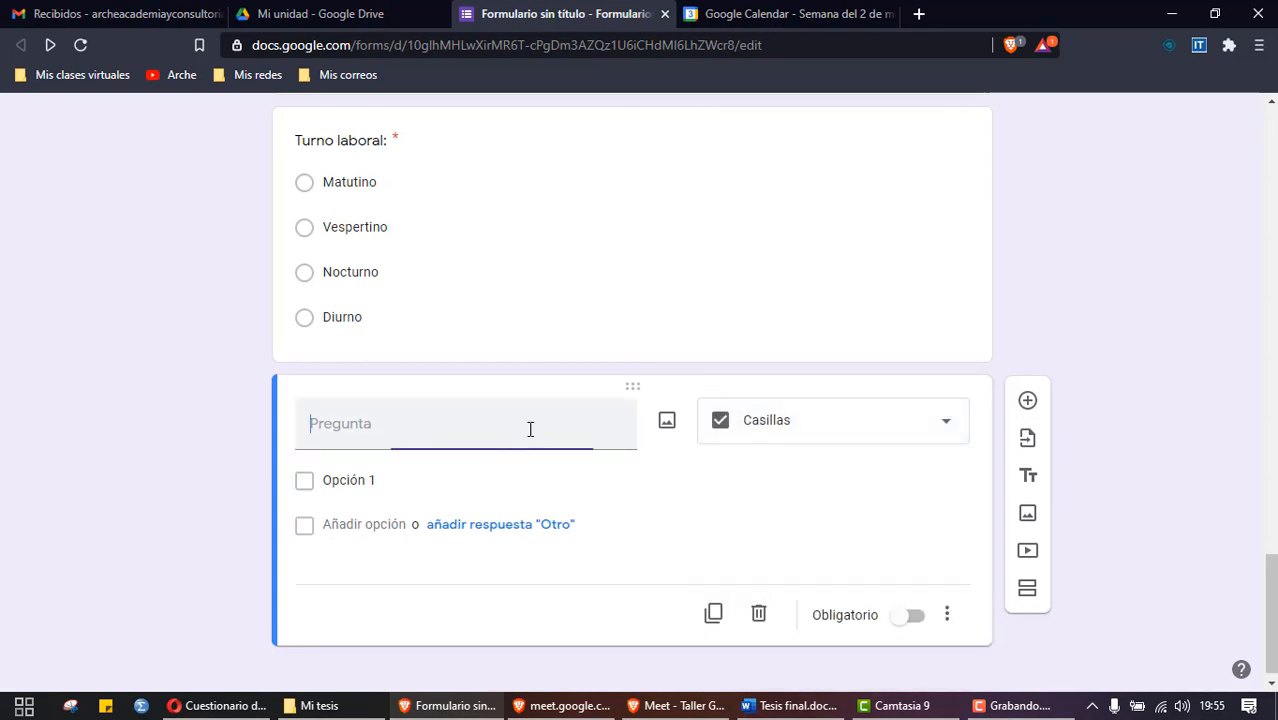
click(789, 706)
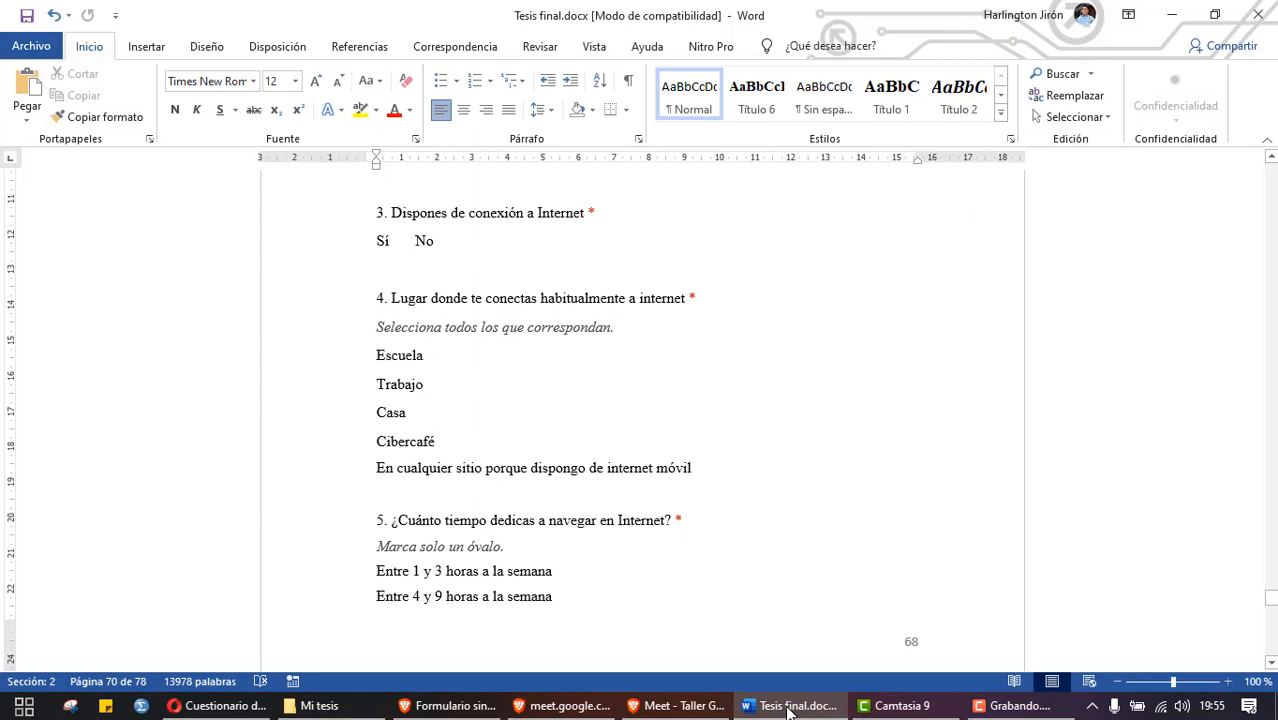
click(789, 706)
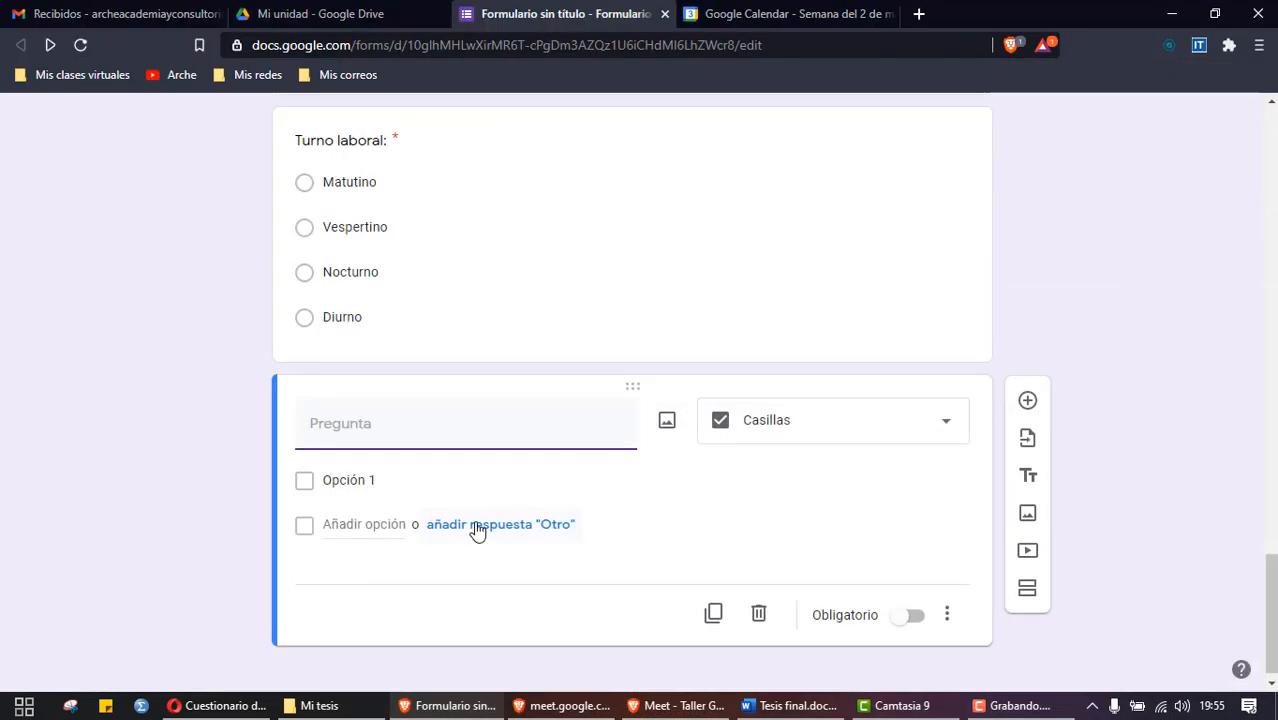
text(Lugar donde te conectas h)
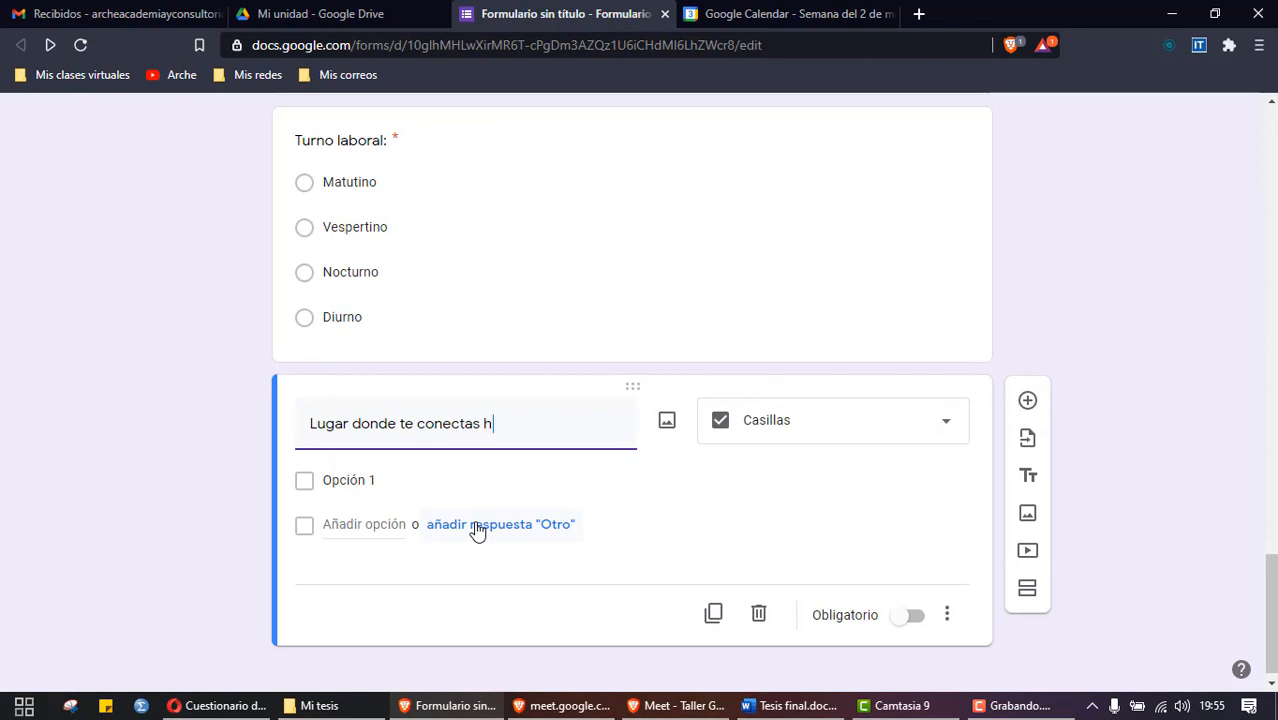
text(abitualem)
key(BackSpace)
text(mente:)
Step: Add the answer options Casa, Trabajo and Celular to the connection place question
click(366, 481)
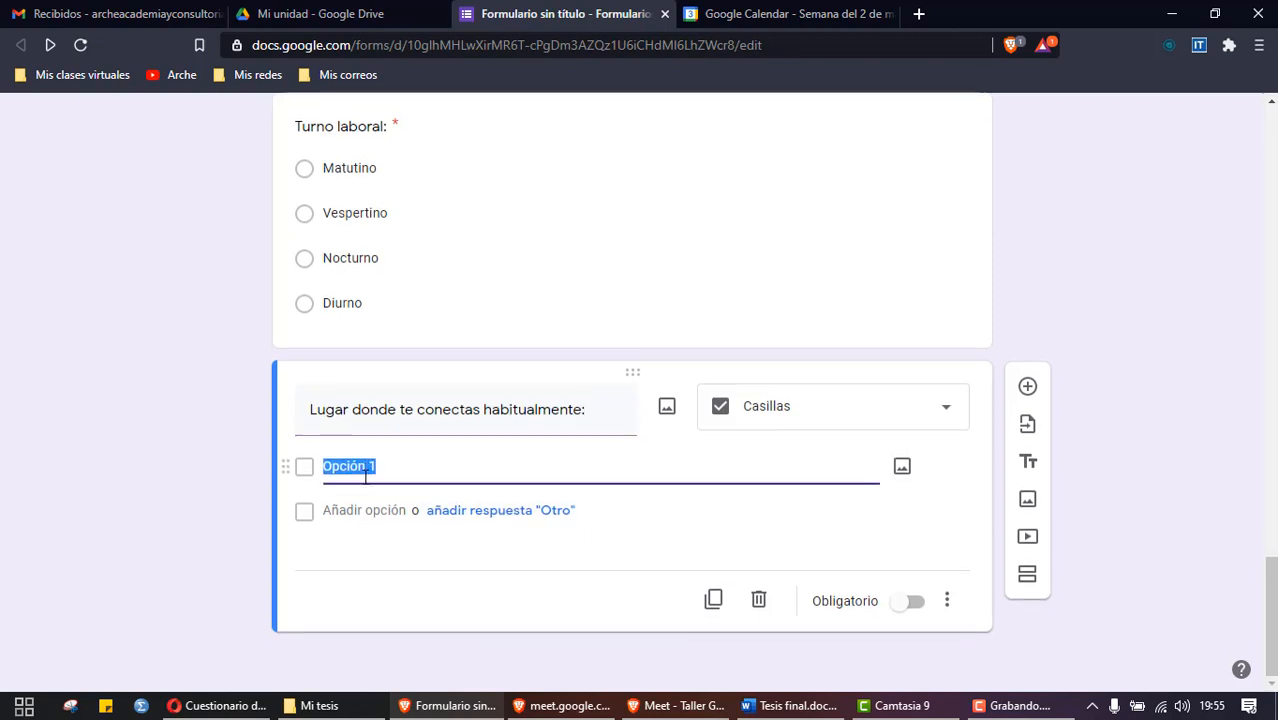
text(Cas)
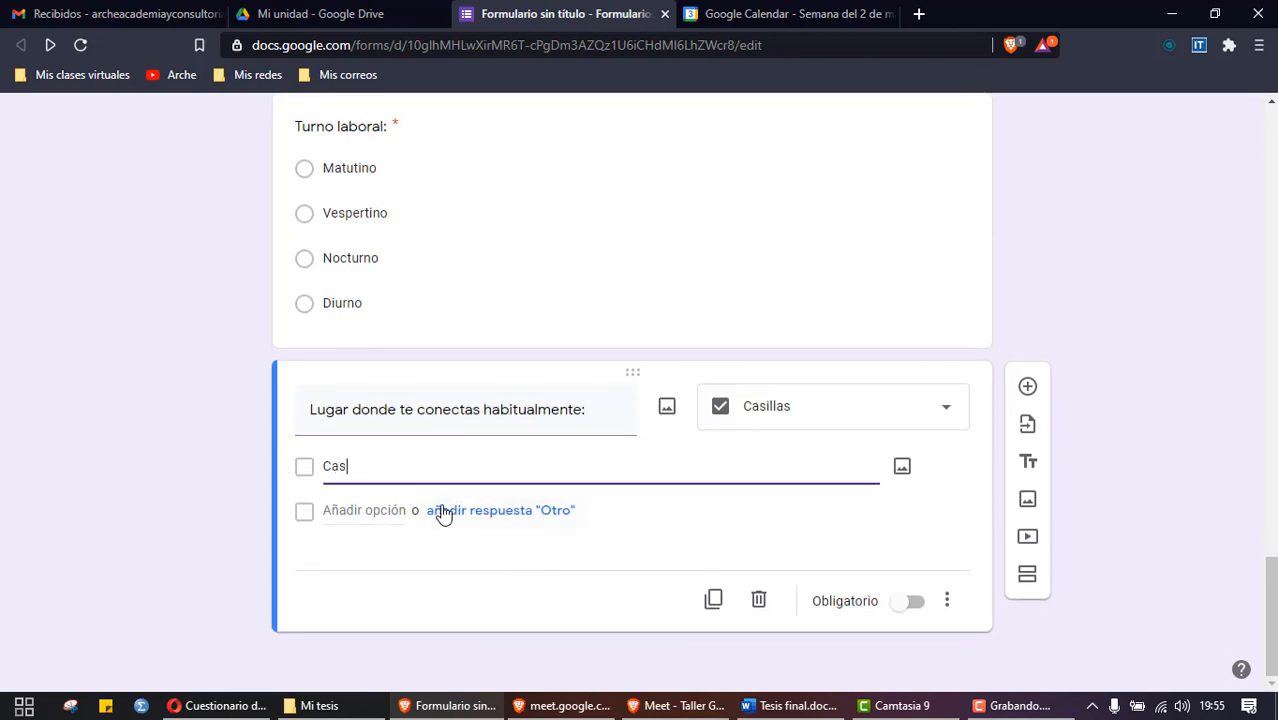
text(a)
click(380, 511)
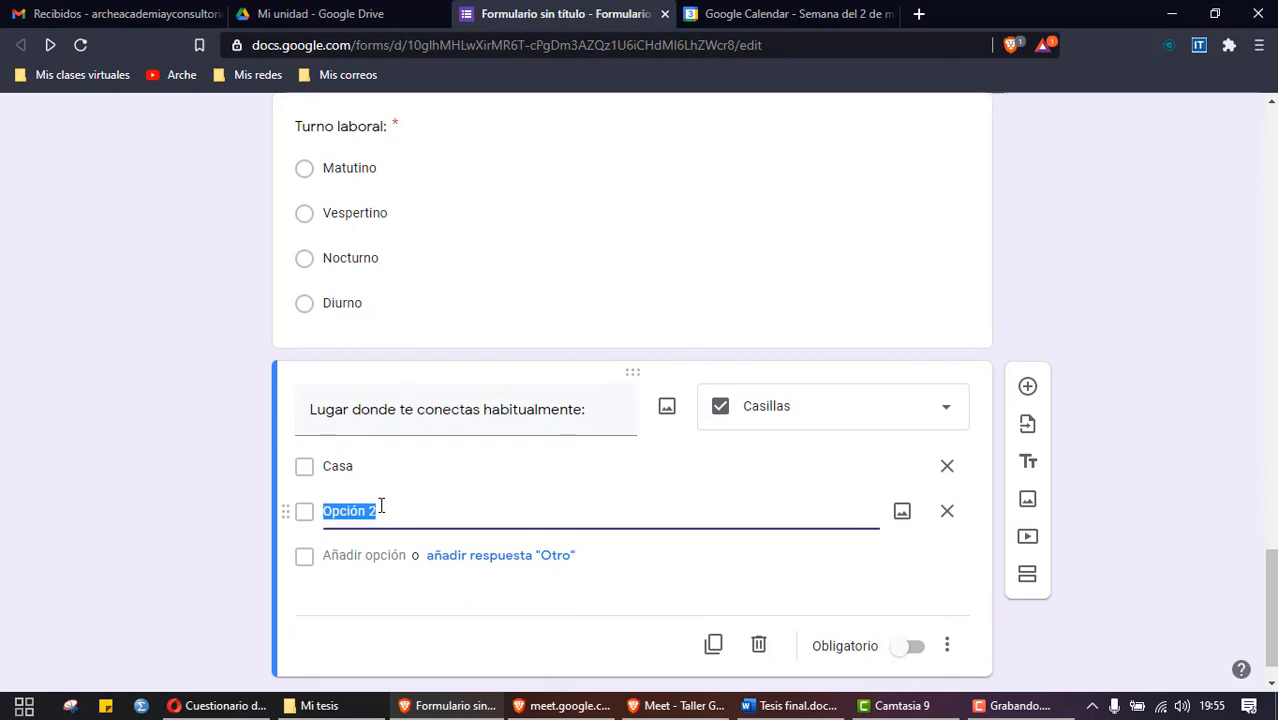
text(Trabajo)
click(371, 555)
text(Ce)
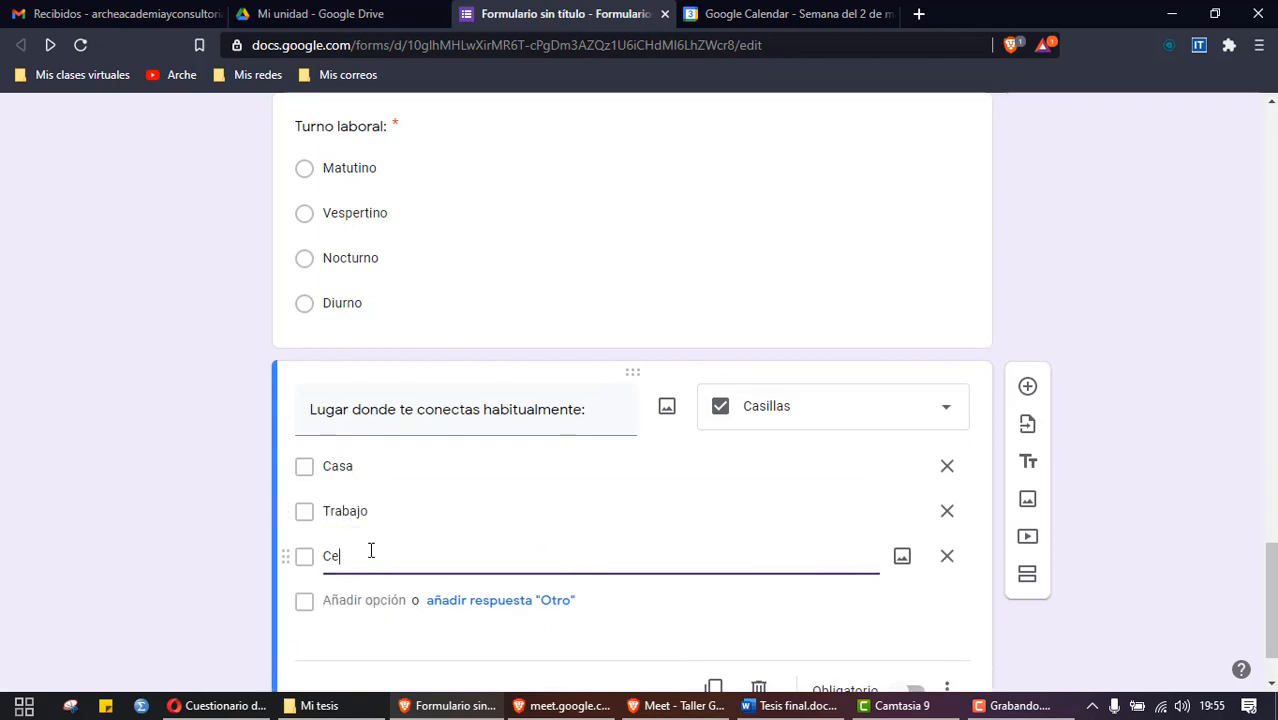
text(lular)
Step: Consult the answer list in the Word thesis, add the option Cibercafé to the form question and make it required
click(449, 708)
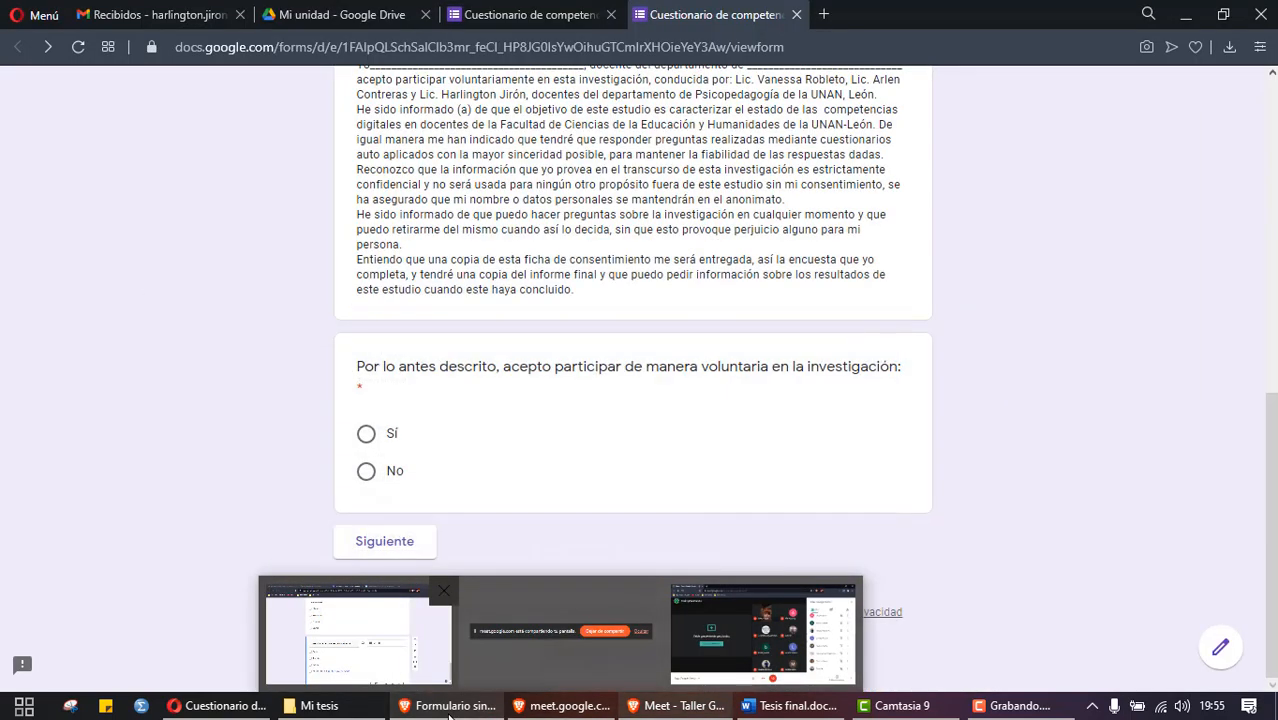
click(449, 708)
click(792, 706)
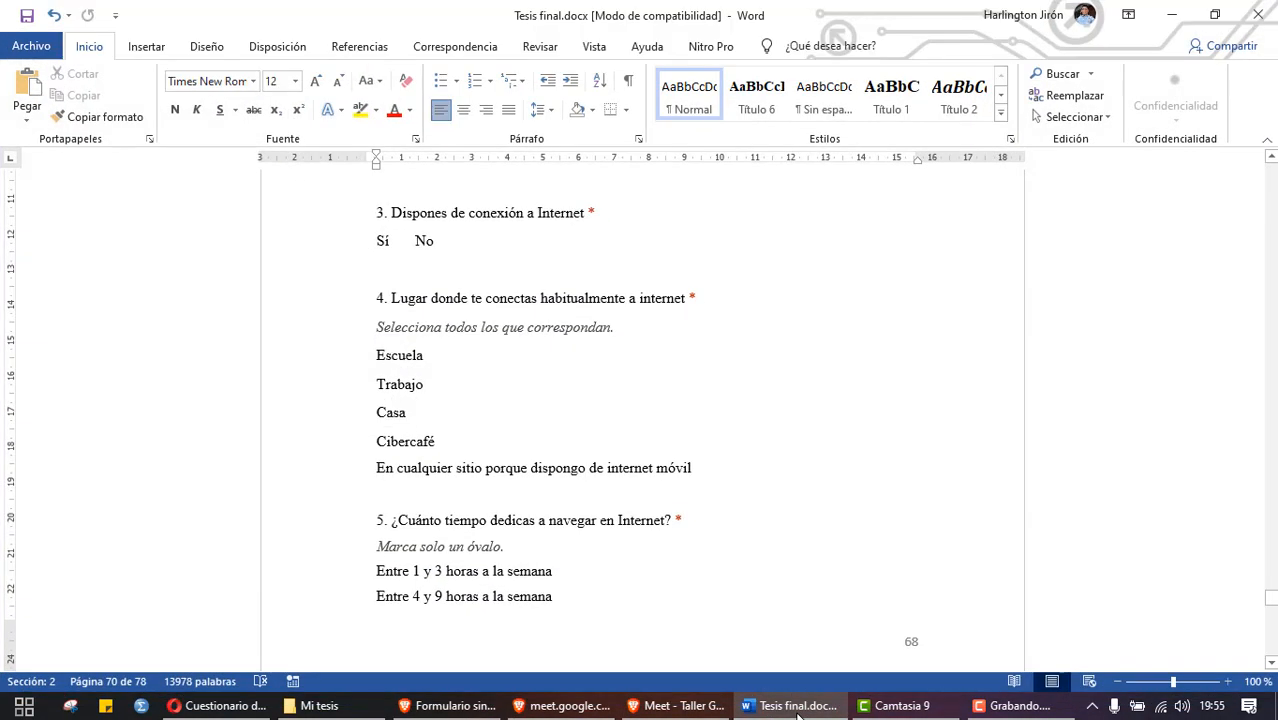
click(449, 706)
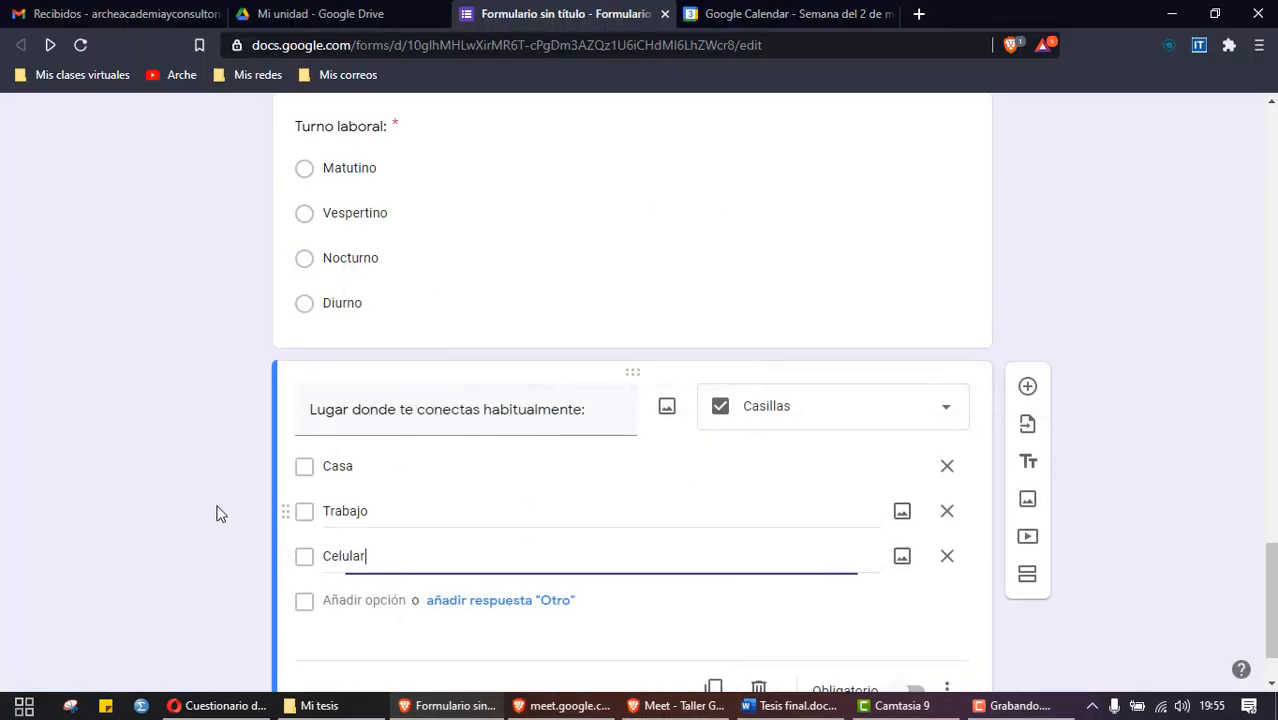
click(378, 601)
text(Ciberc)
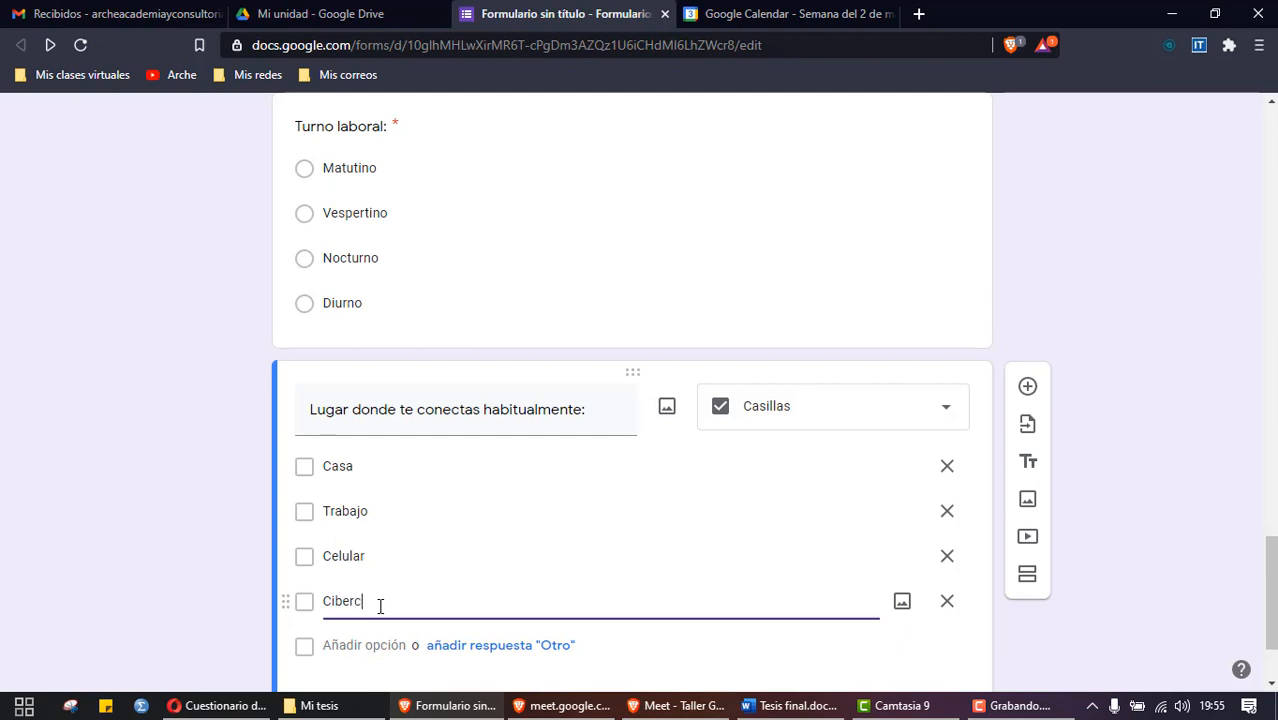
text(afé)
scroll(380, 606, down, 2)
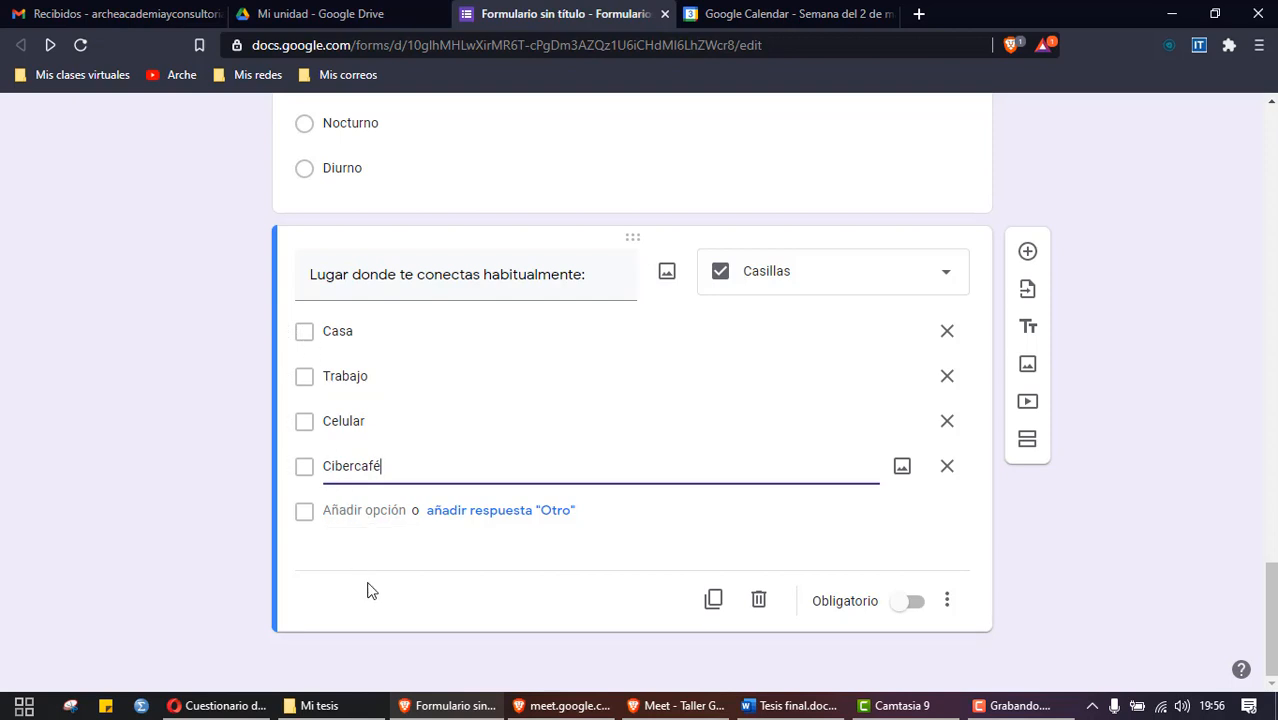
click(911, 598)
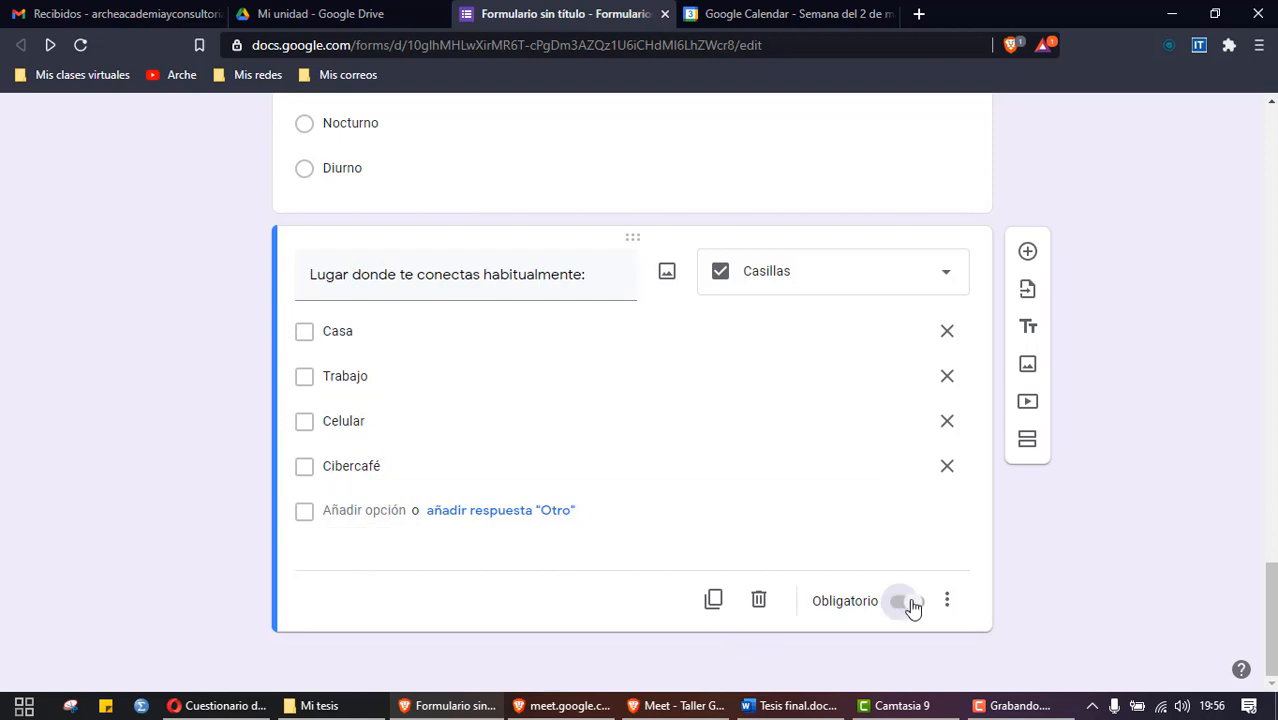
Step: Preview the form, accept the informed consent with Sí and advance to the Datos generales section
scroll(887, 579, up, 3)
click(690, 402)
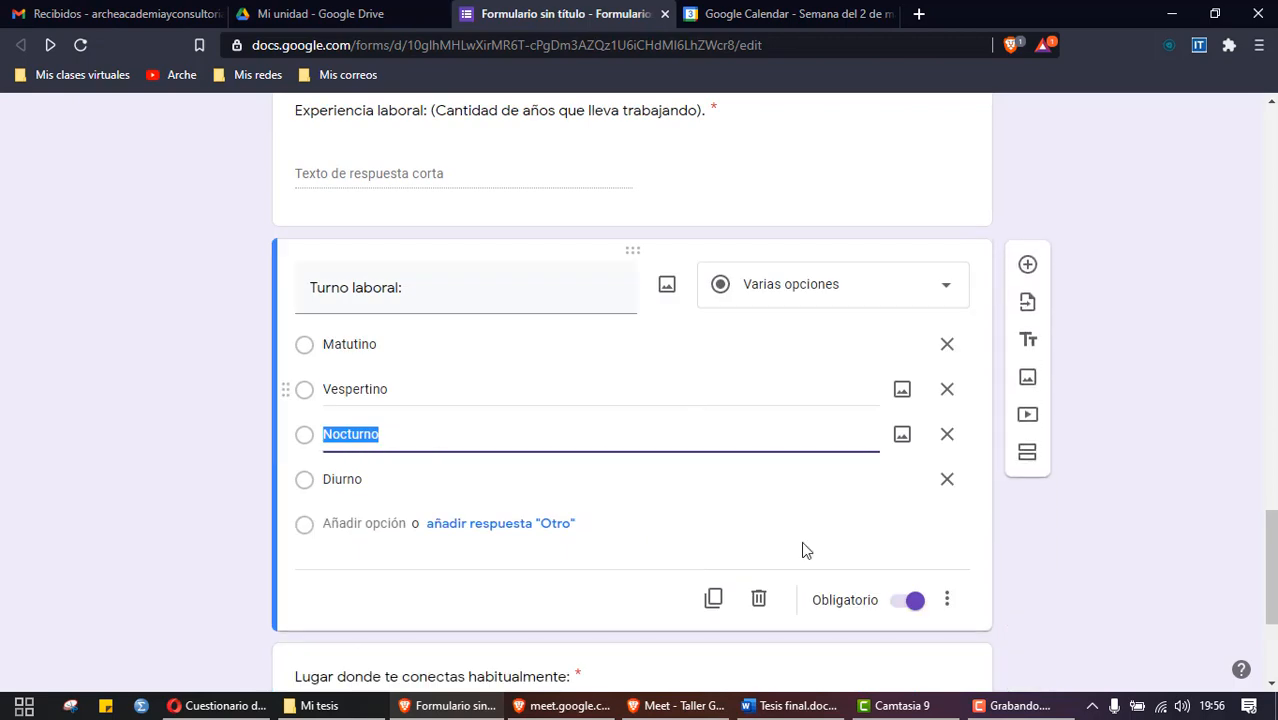
scroll(953, 479, up, 15)
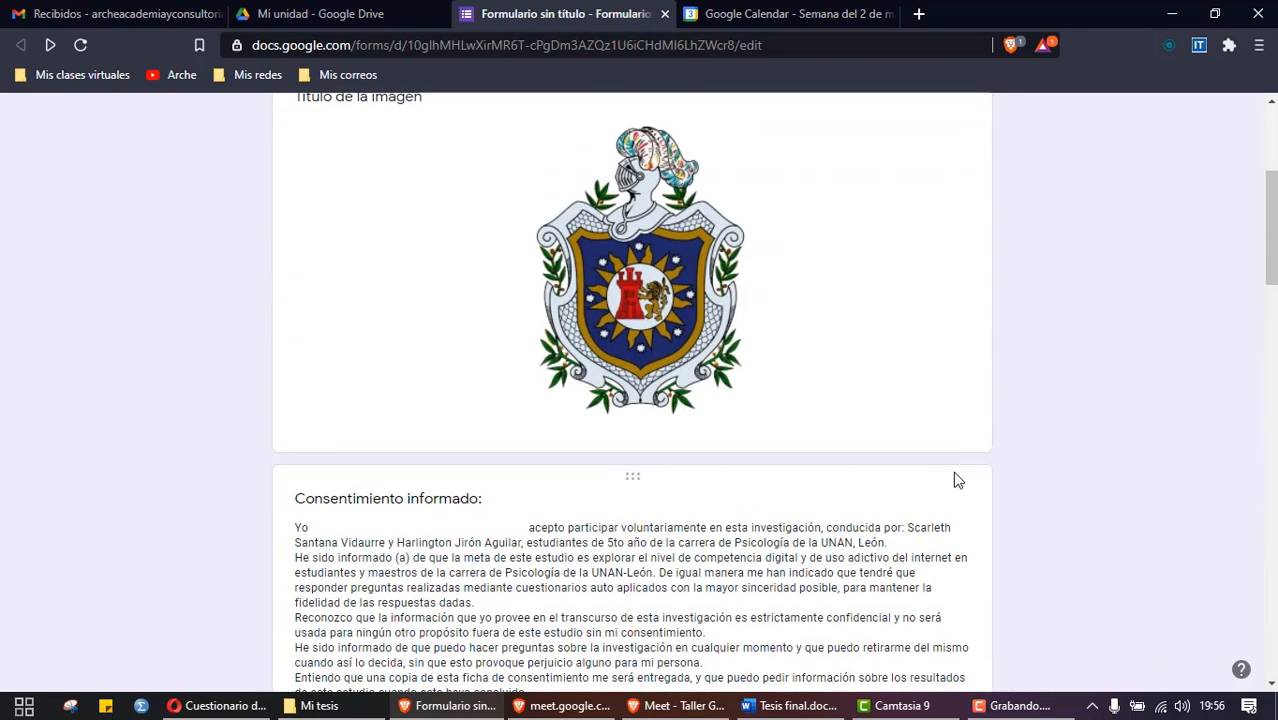
click(998, 124)
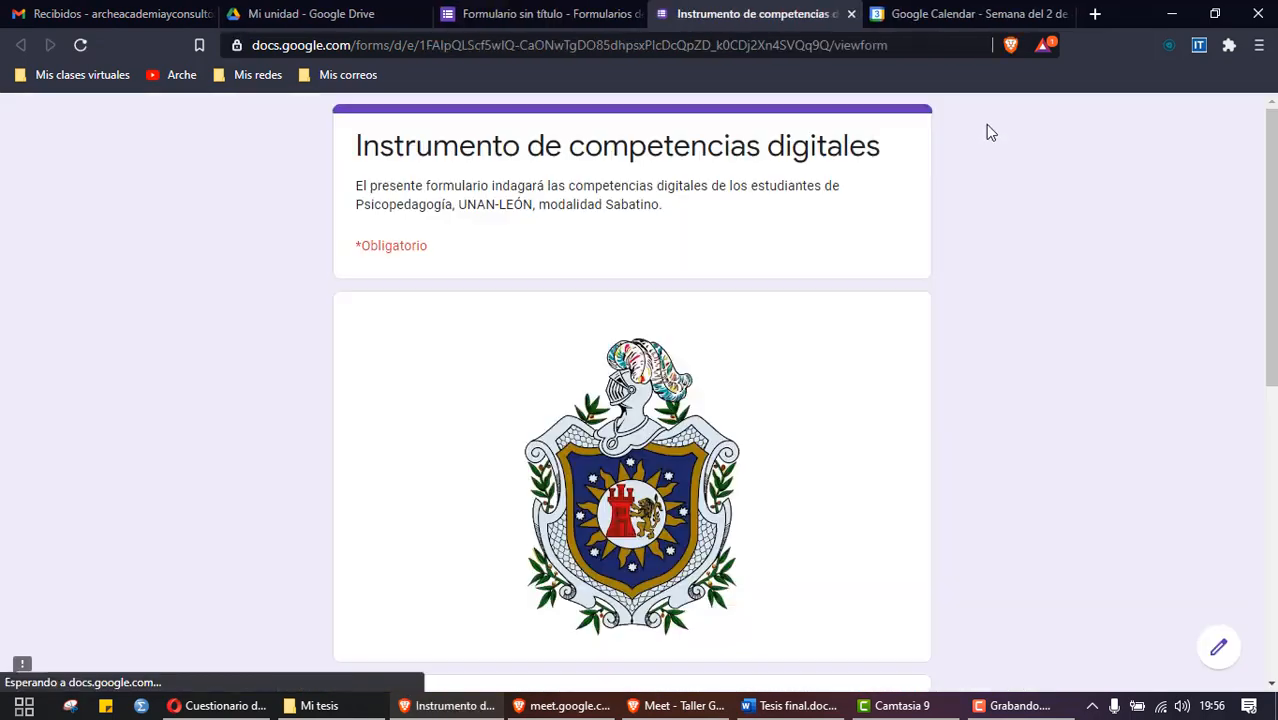
scroll(258, 477, down, 6)
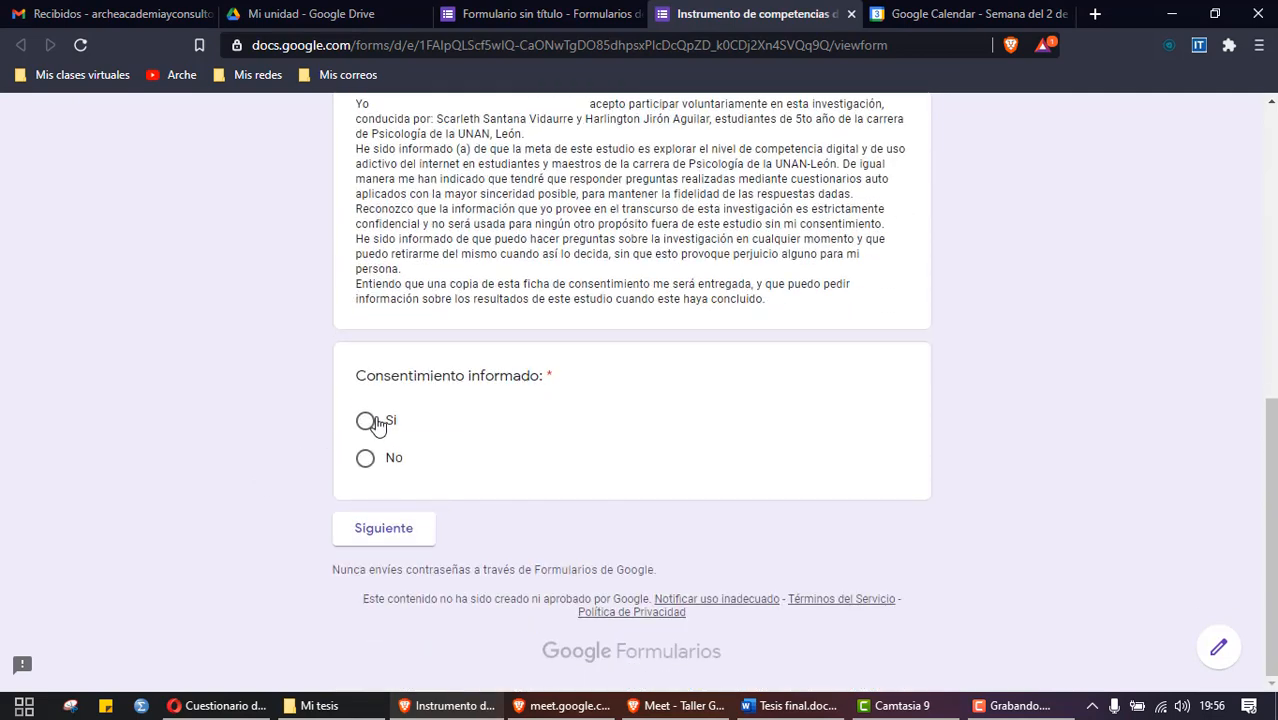
click(365, 421)
click(397, 530)
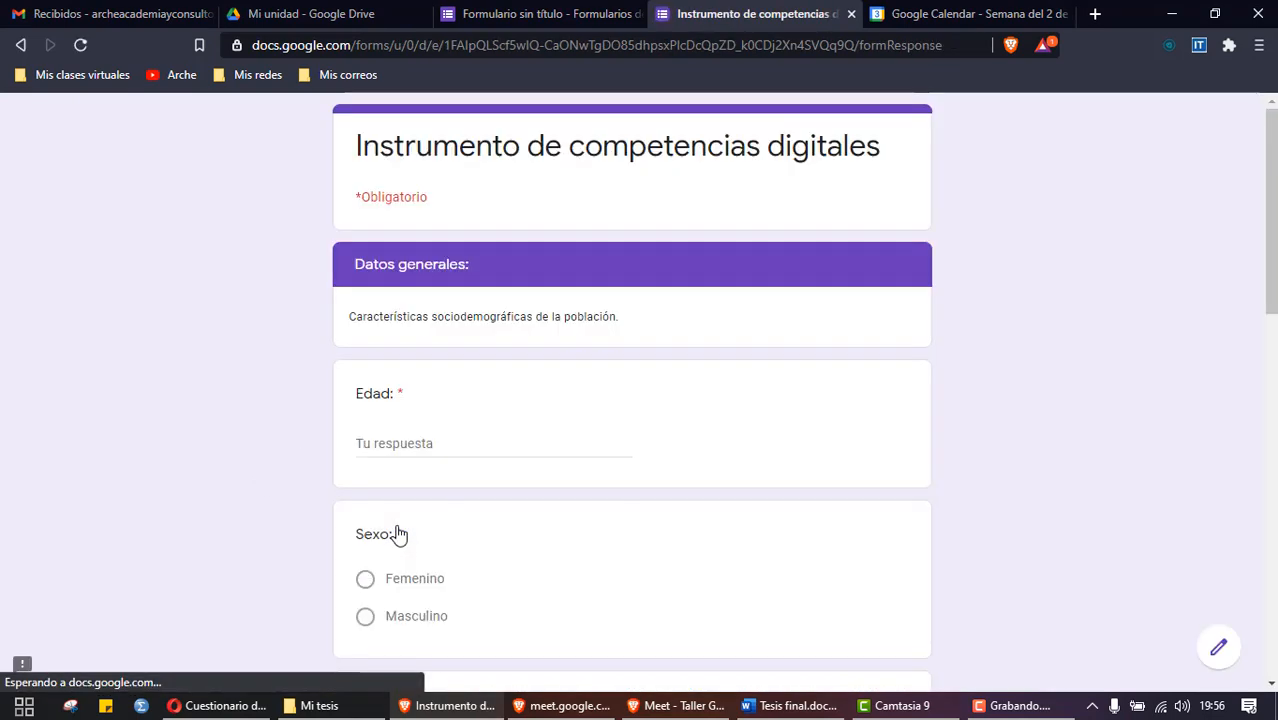
Step: Try the single-choice Turno laboral options, ending on Nocturno, and tick both Casa and Trabajo in the connection place question
scroll(397, 534, down, 10)
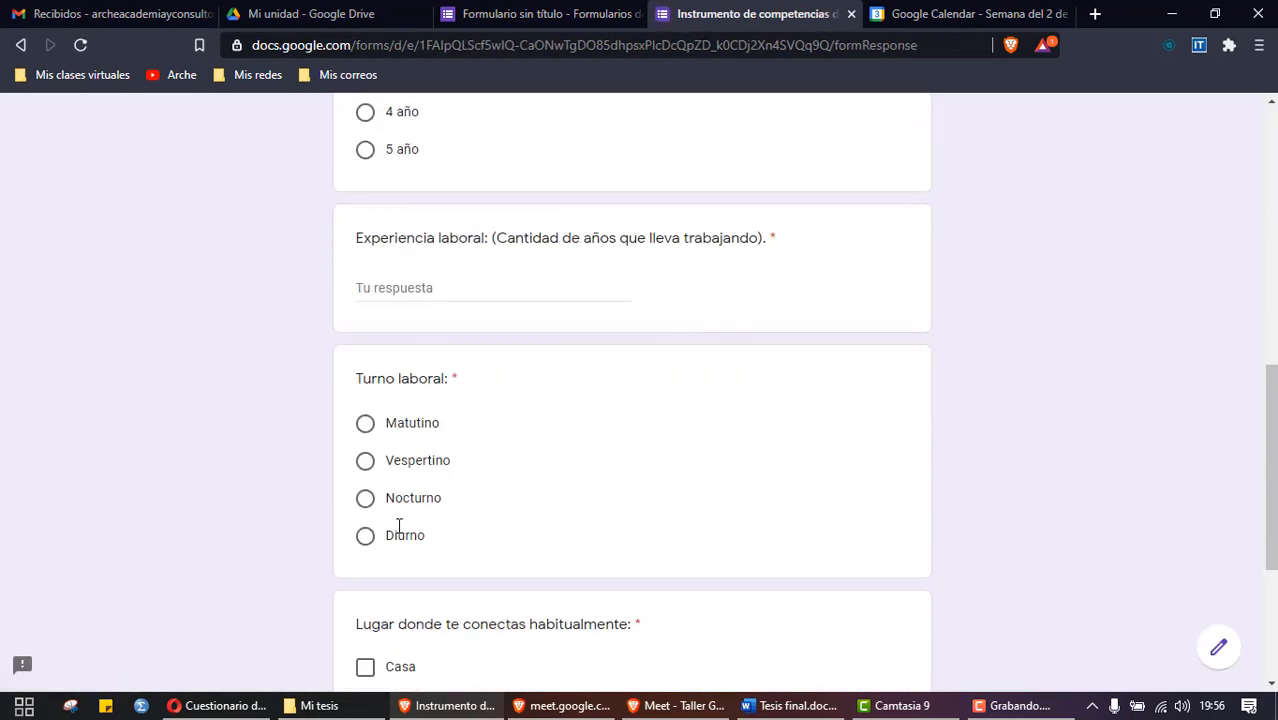
scroll(371, 437, down, 1)
click(365, 229)
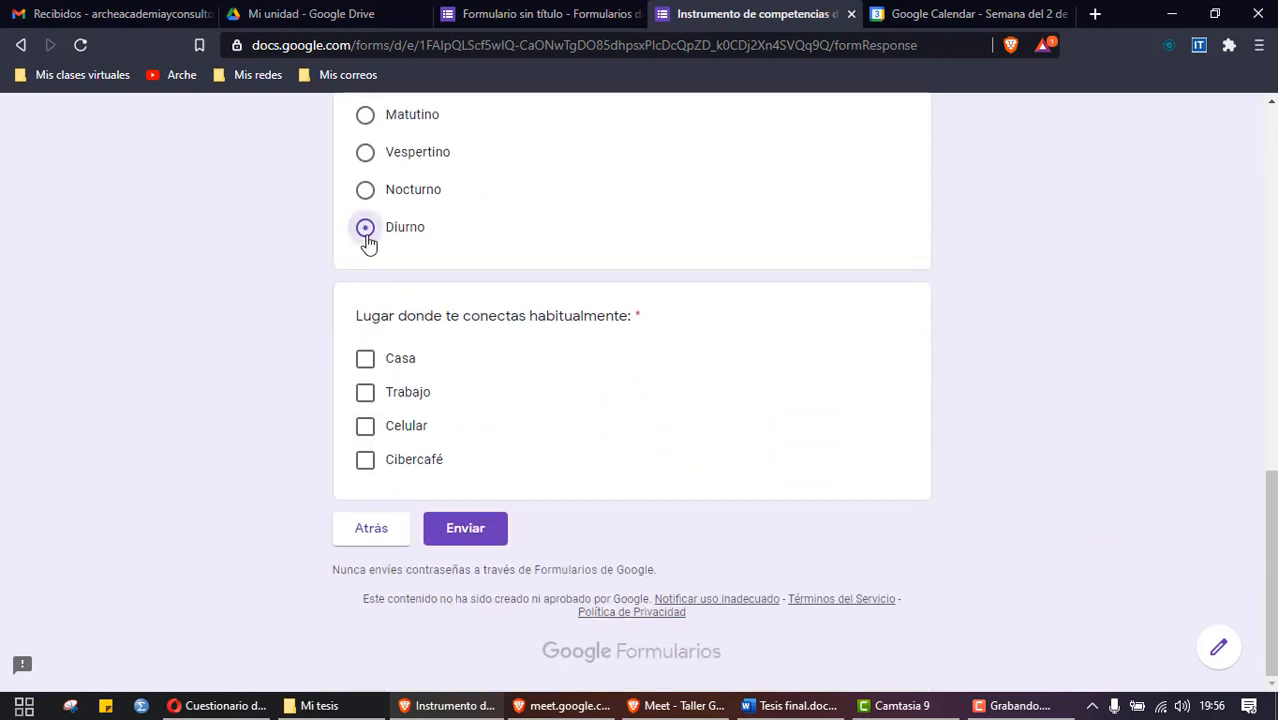
click(365, 190)
scroll(333, 312, up, 1)
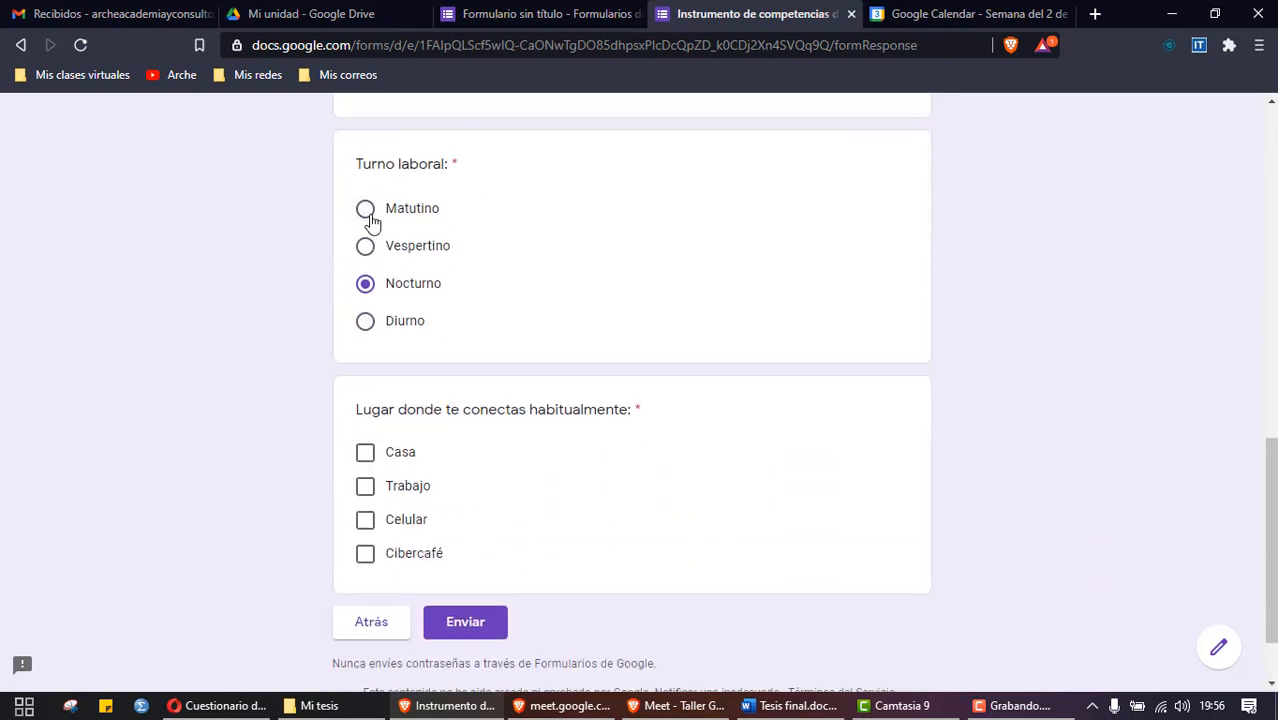
click(365, 210)
click(365, 247)
click(366, 285)
click(365, 452)
click(365, 486)
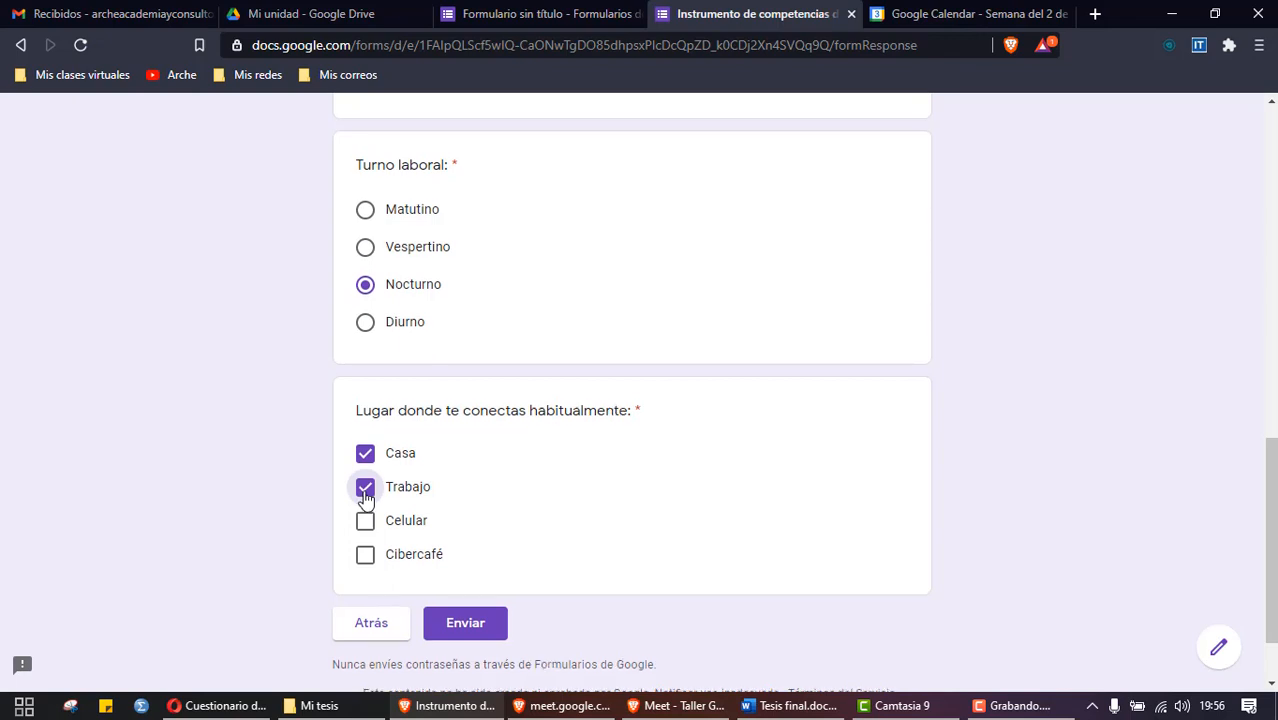
Step: Answer the previewed questions with Edad 26, Sexo Masculino and Año de la carrera 2 año
scroll(365, 497, up, 7)
scroll(365, 497, up, 3)
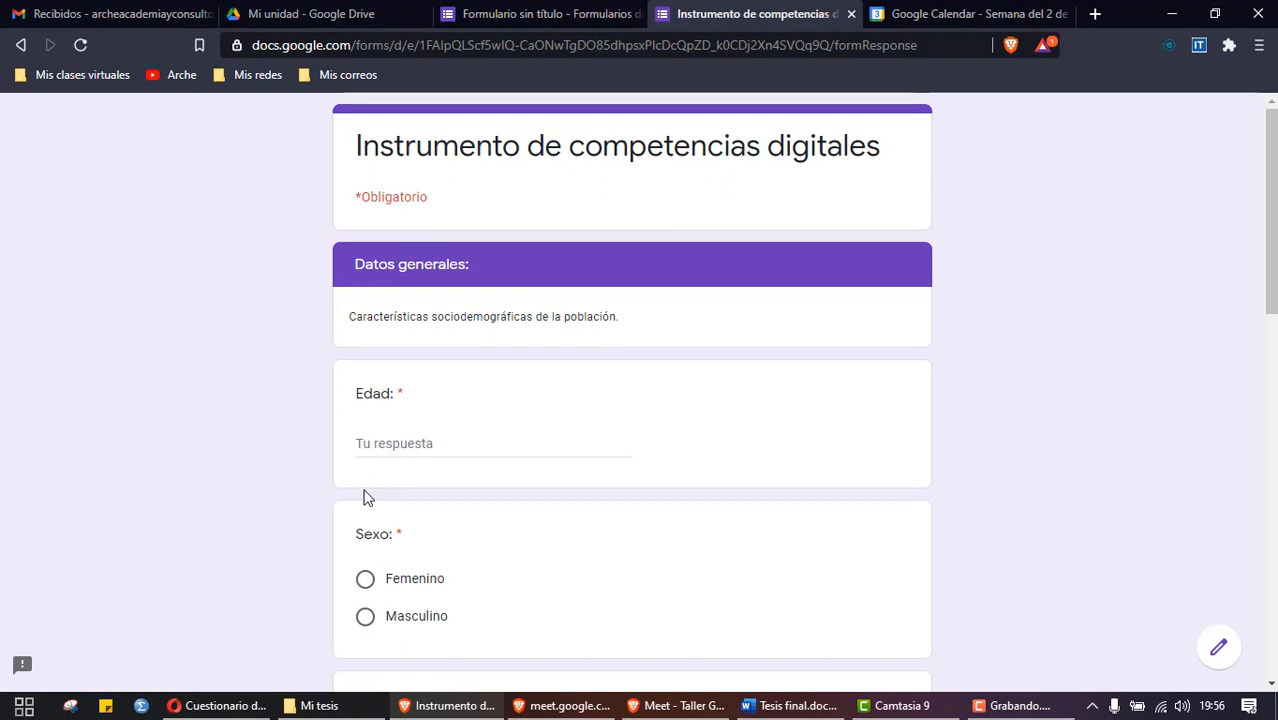
click(407, 440)
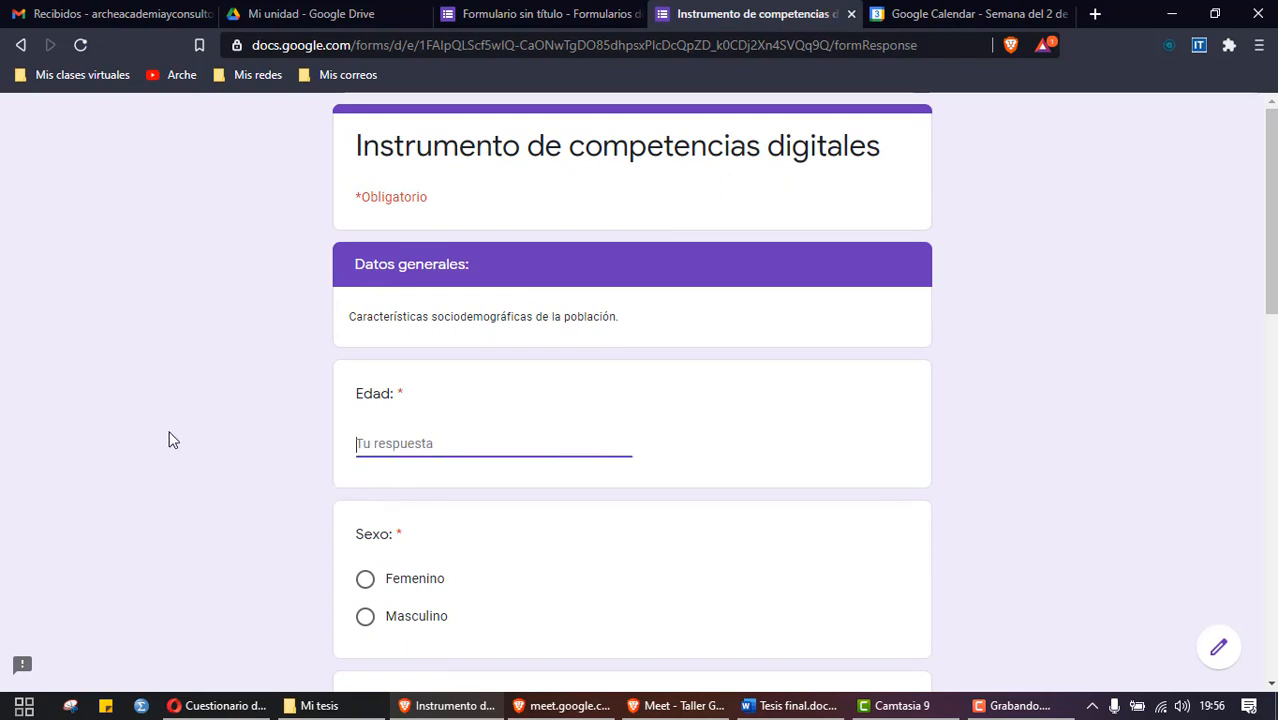
text(26)
scroll(178, 446, down, 3)
click(367, 338)
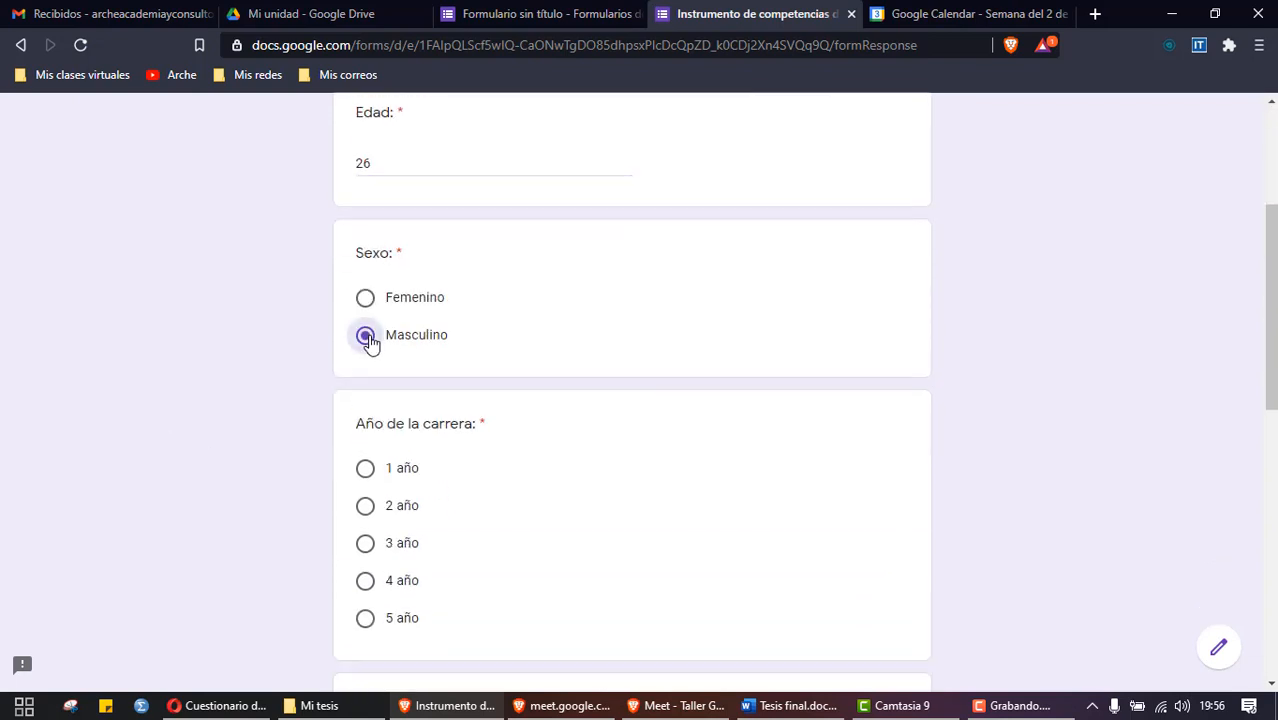
scroll(370, 340, down, 2)
click(367, 319)
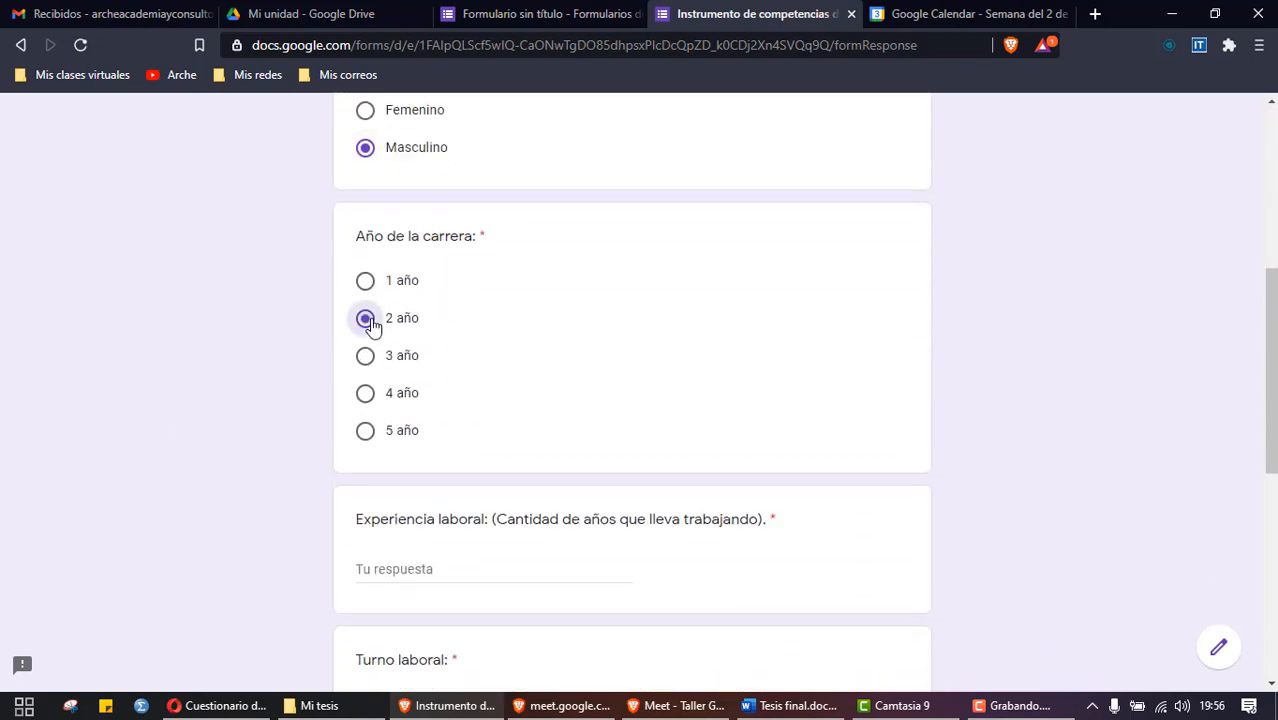
Step: Enter "4 años" as Experiencia laboral and choose Vespertino as Turno laboral in the preview
scroll(370, 322, down, 3)
click(380, 288)
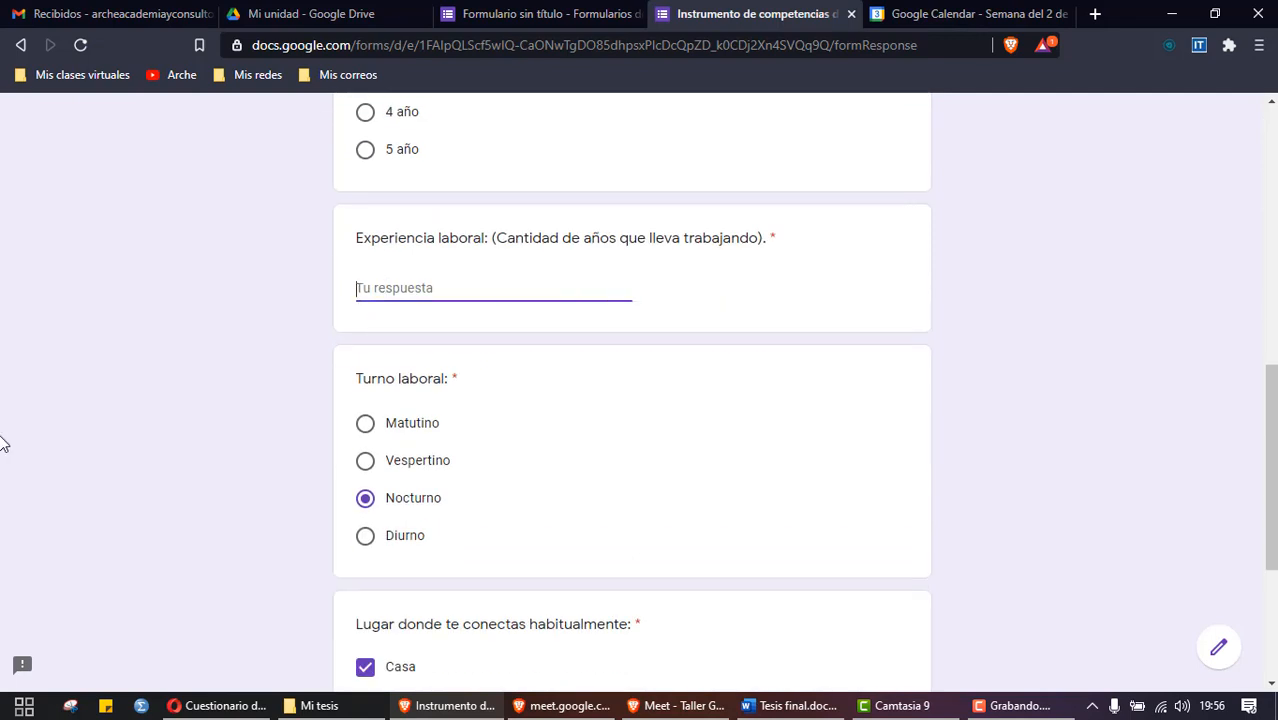
text(4 años)
scroll(151, 434, down, 2)
click(370, 278)
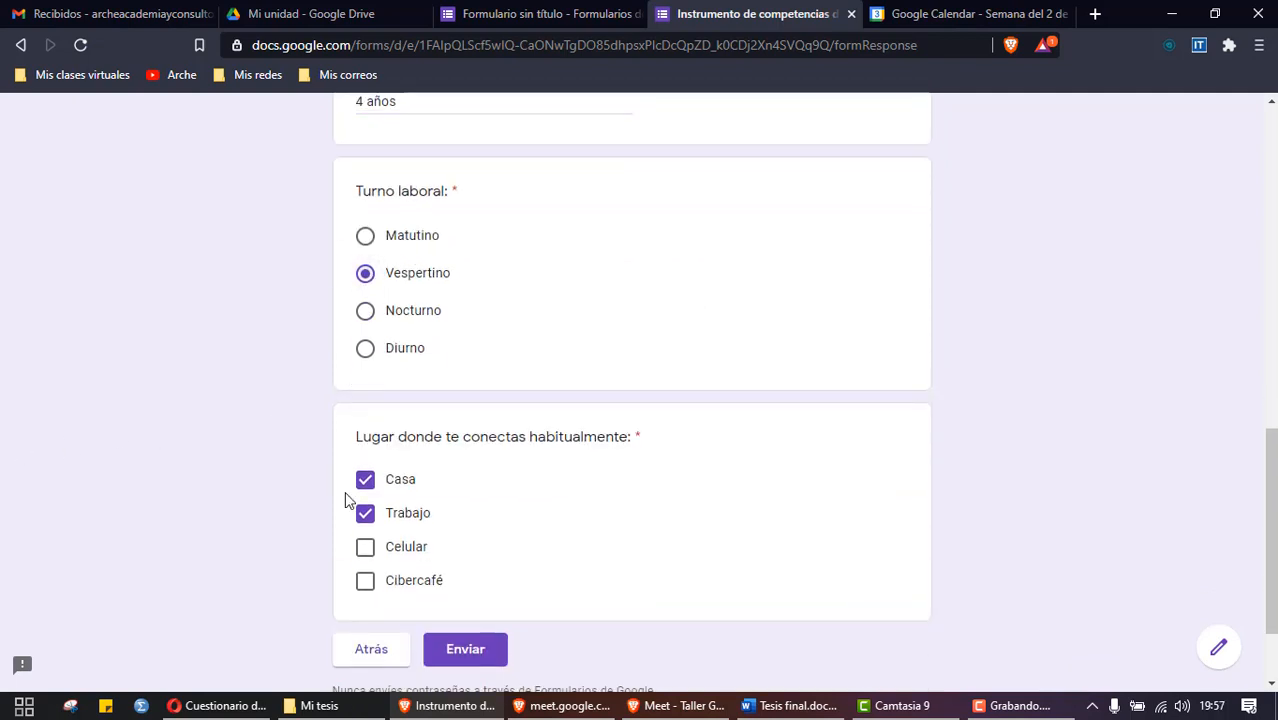
Step: Try ticking Celular in the connection place question, then clear Trabajo, Casa and Celular
click(366, 546)
click(366, 515)
click(365, 480)
click(365, 546)
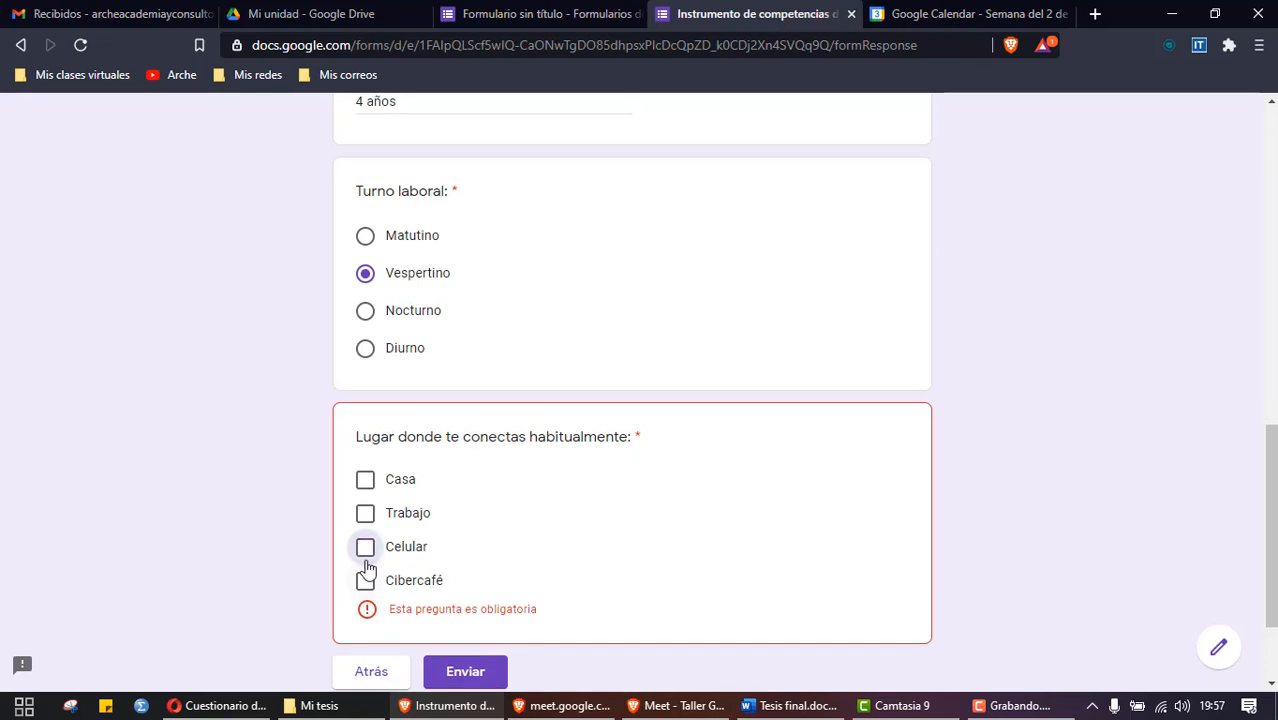
Step: Close the questionnaire preview, discarding its unsent answers, and return to the Consentimiento informado question in the form editor
scroll(362, 580, up, 15)
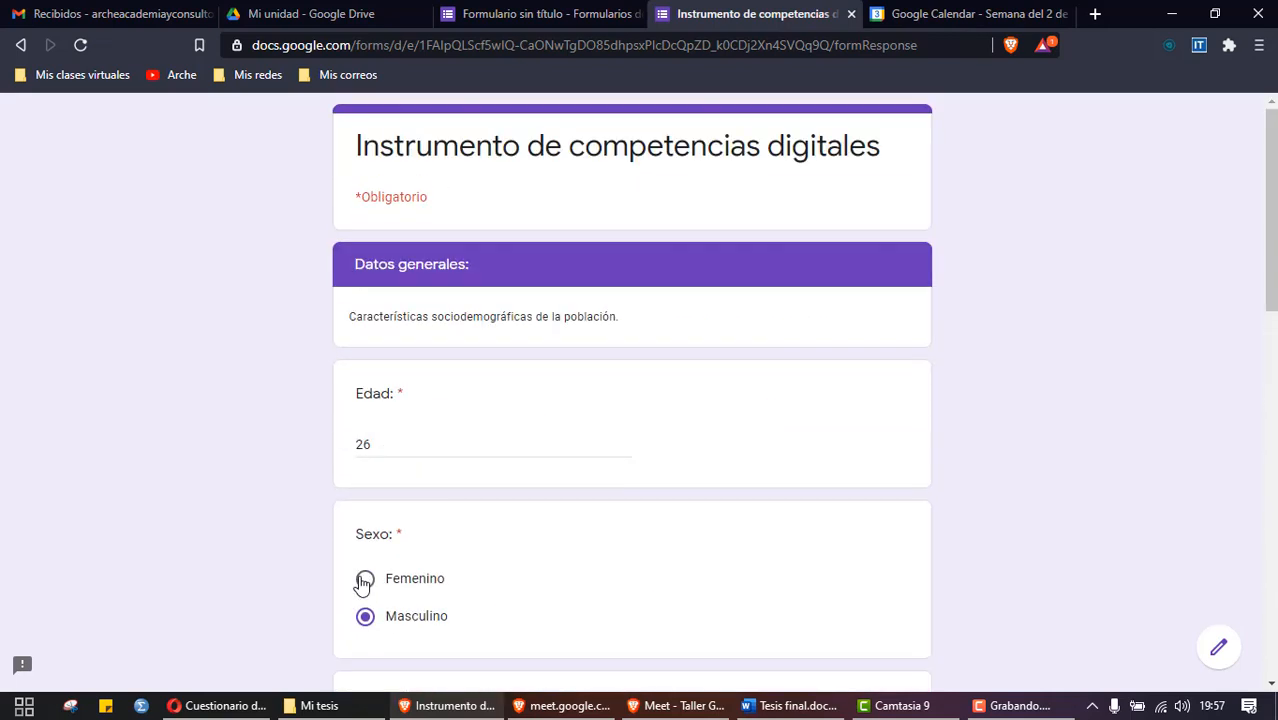
click(850, 14)
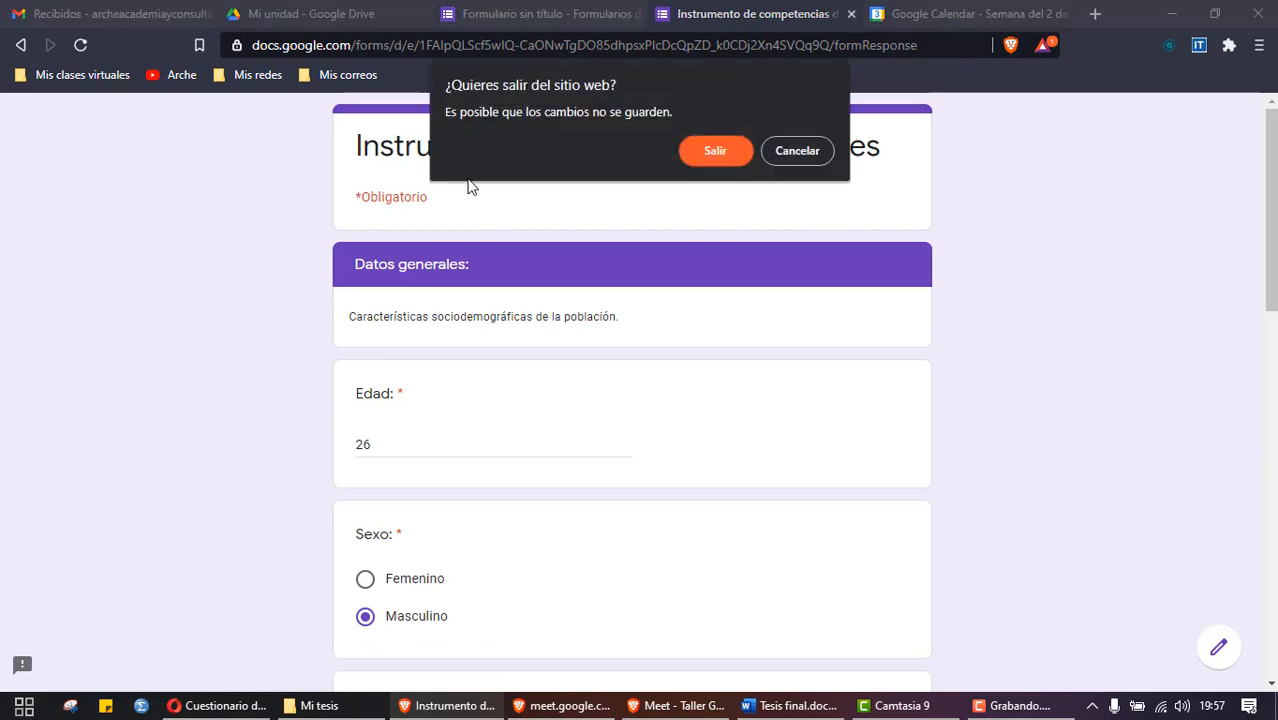
click(703, 144)
scroll(313, 334, down, 4)
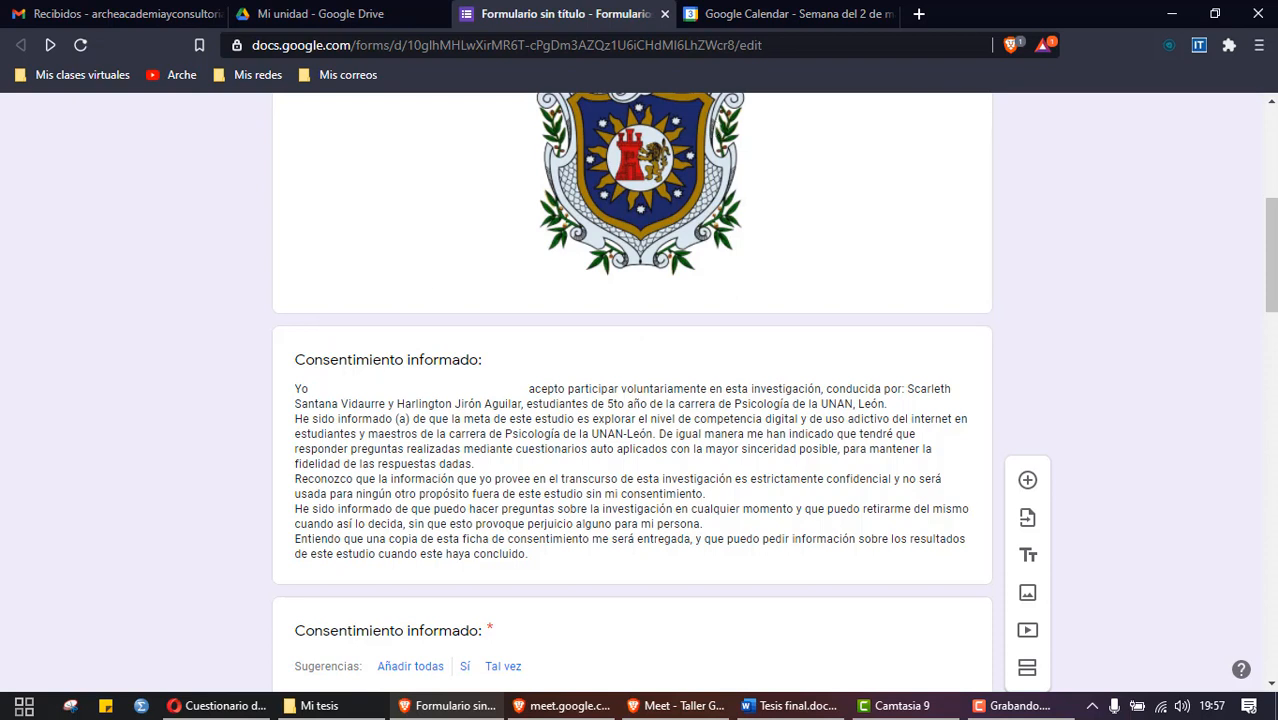
key(alt+Tab)
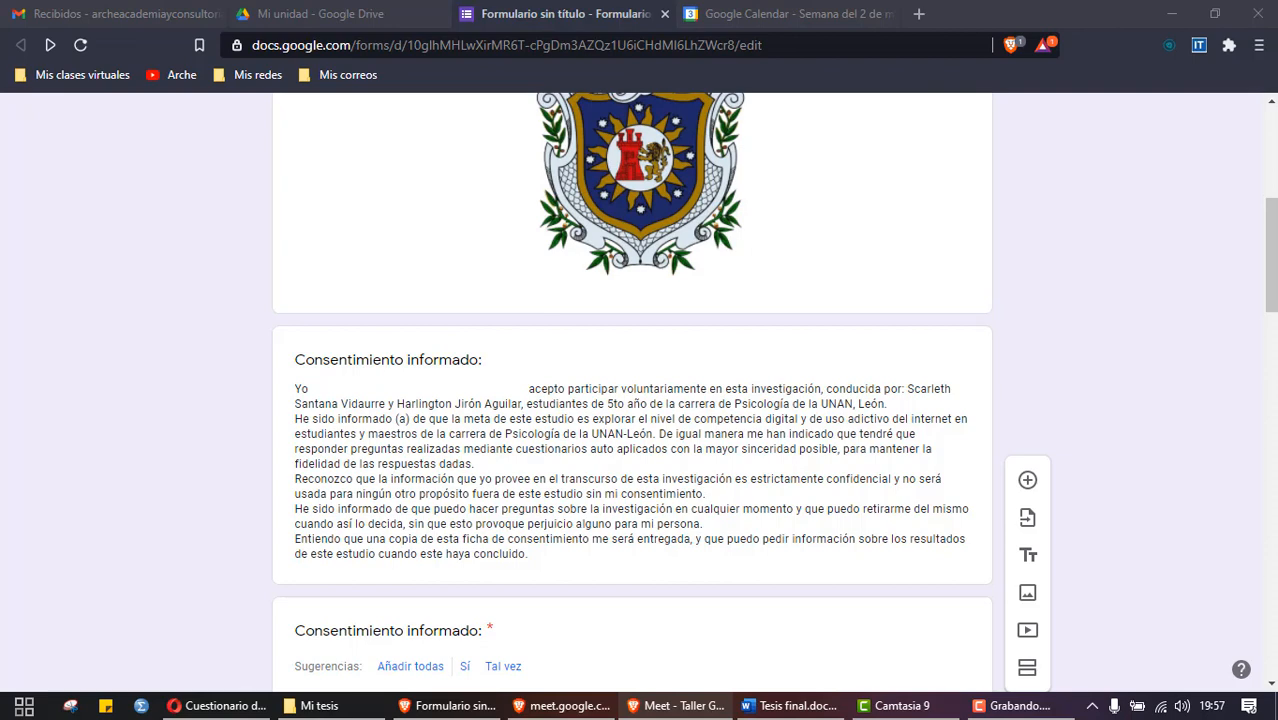
scroll(78, 500, down, 3)
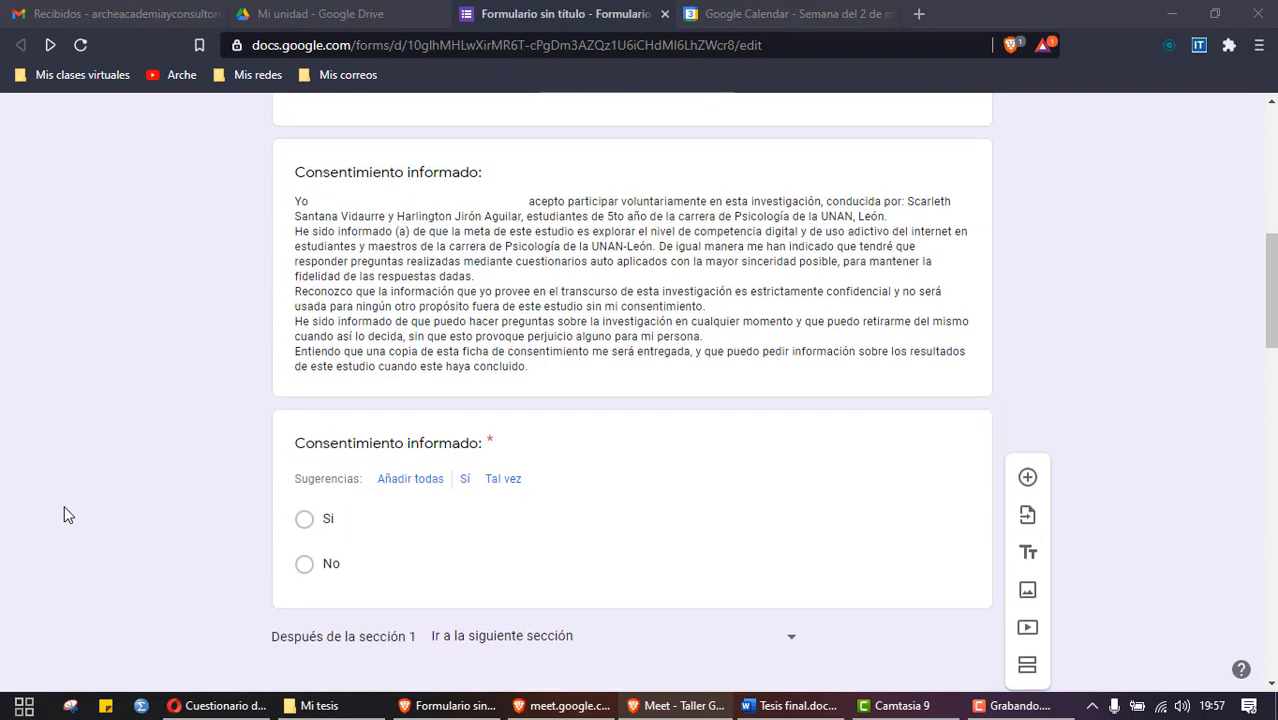
Step: Switch to Tesis final.docx in Word and review the instrument from question 4 to the basic digital competencies evaluation table
click(790, 705)
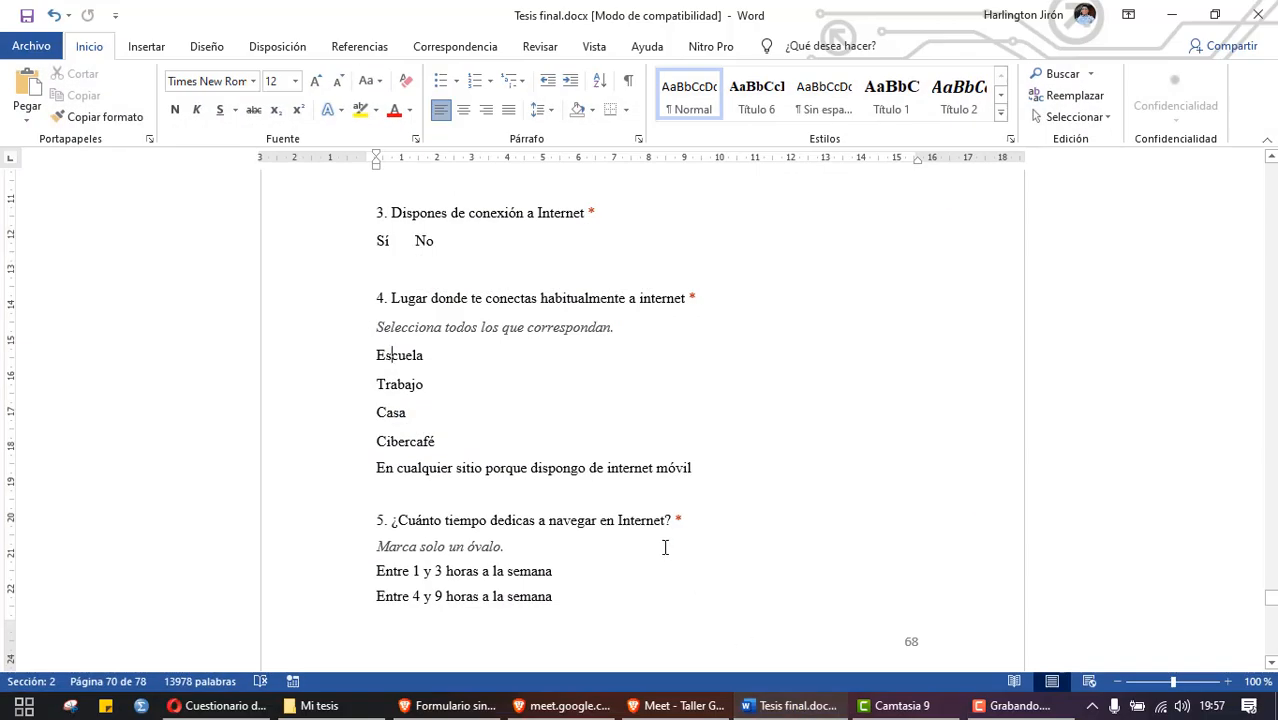
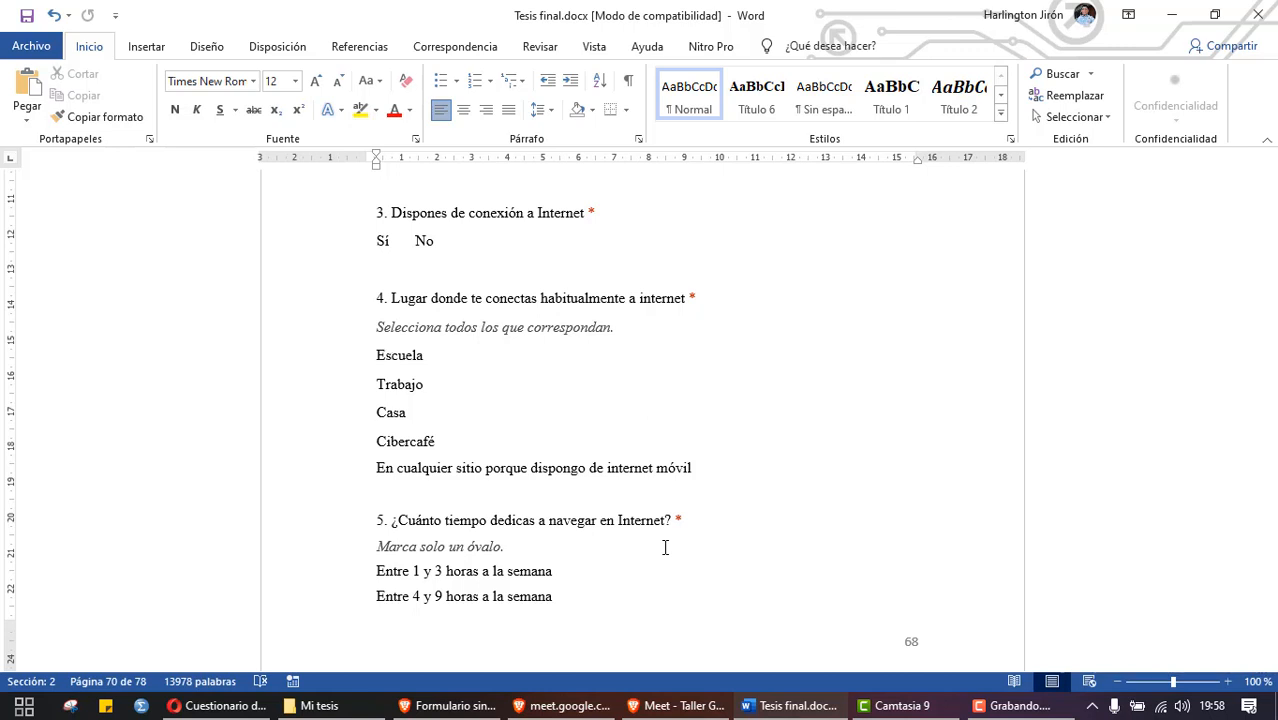
scroll(646, 522, down, 2)
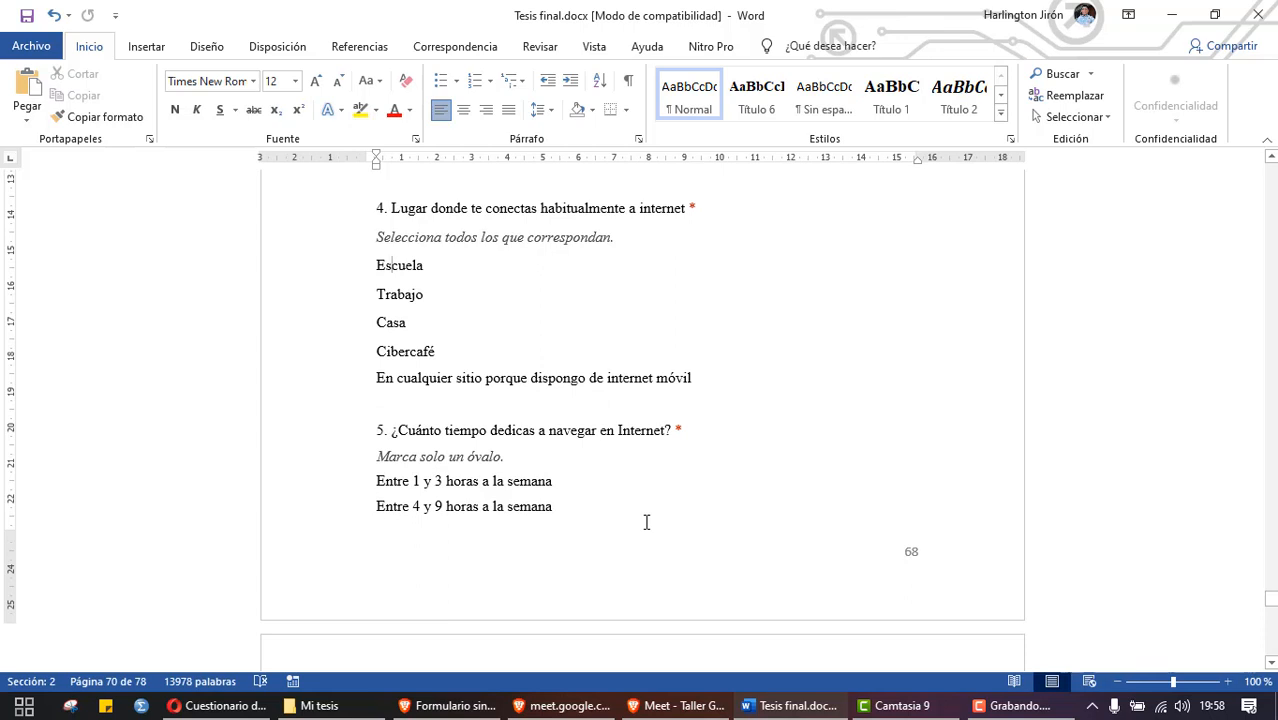
scroll(646, 522, down, 2)
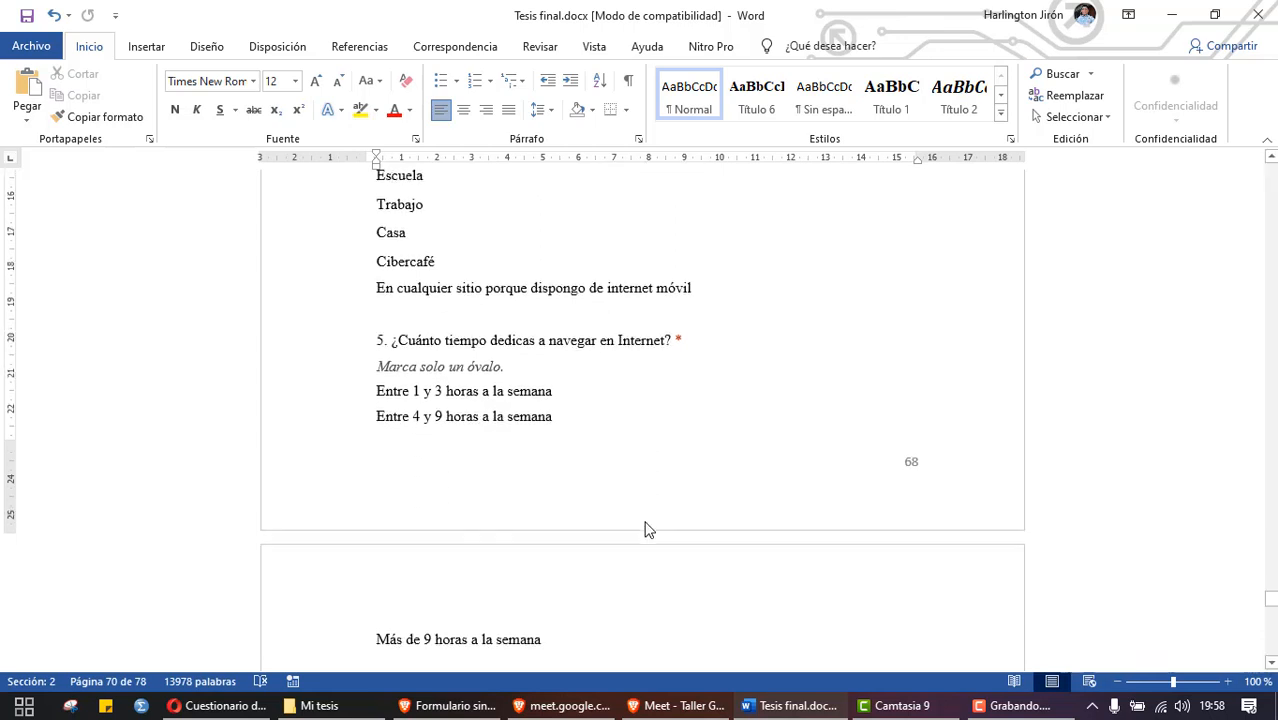
scroll(646, 525, down, 10)
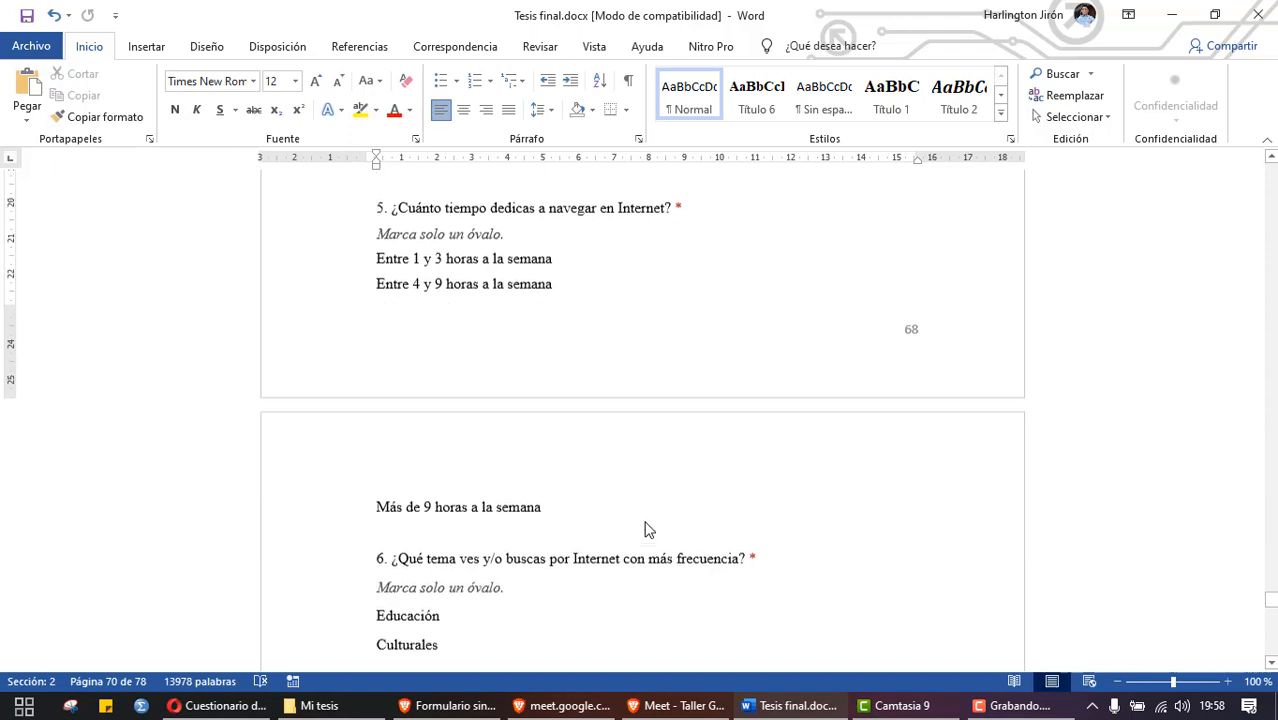
scroll(646, 522, down, 5)
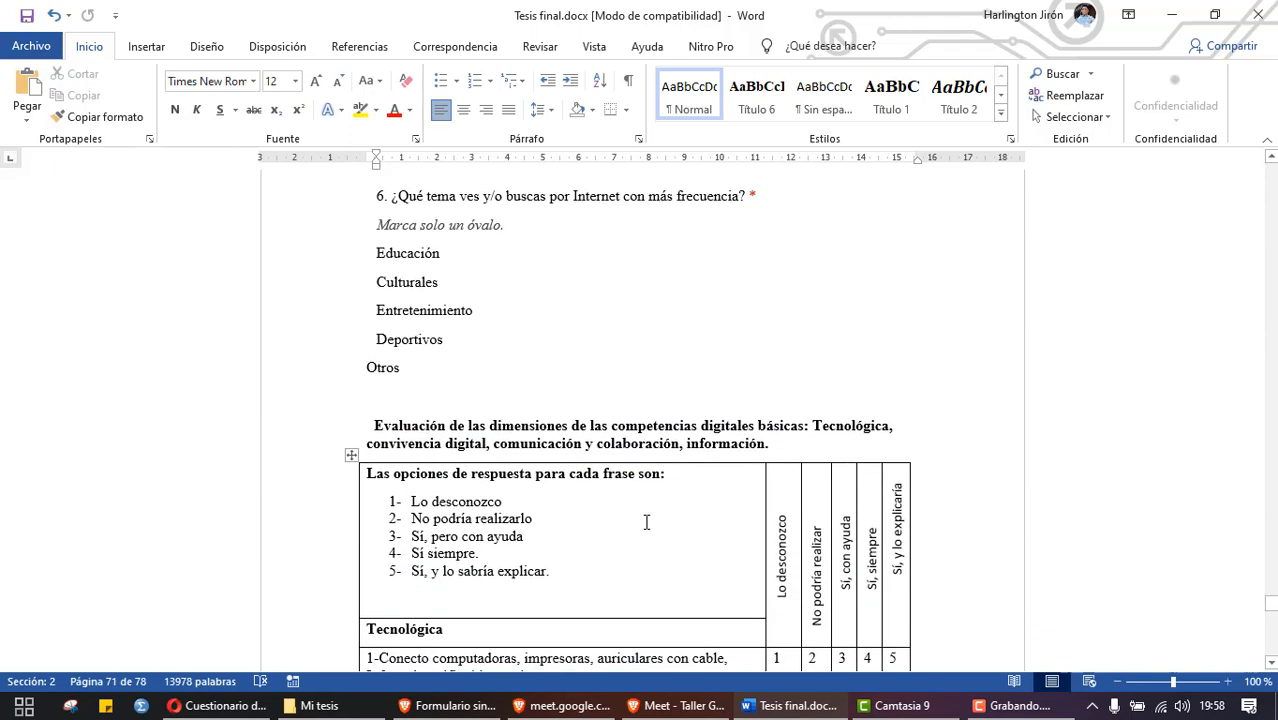
scroll(560, 450, up, 1)
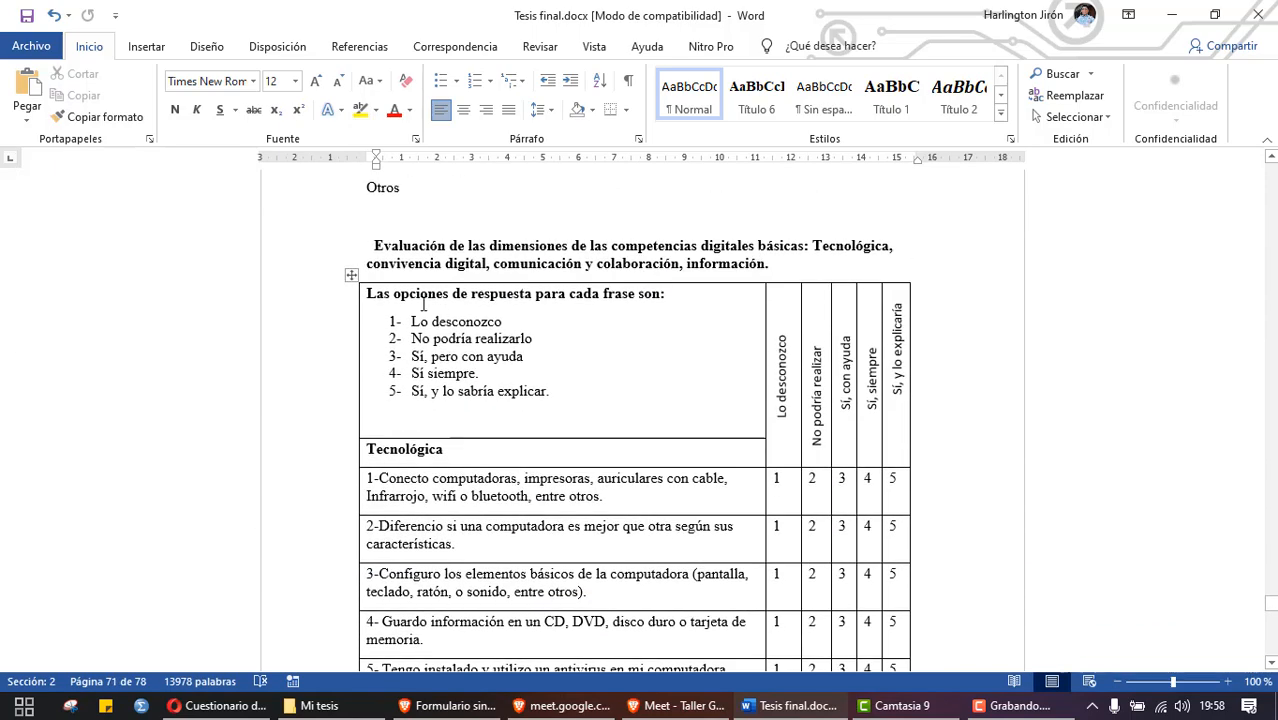
Step: Review question 6 about frequent Internet topics and the Tecnológica items with their five-point response columns in the thesis questionnaire
scroll(508, 470, up, 5)
scroll(505, 505, up, 2)
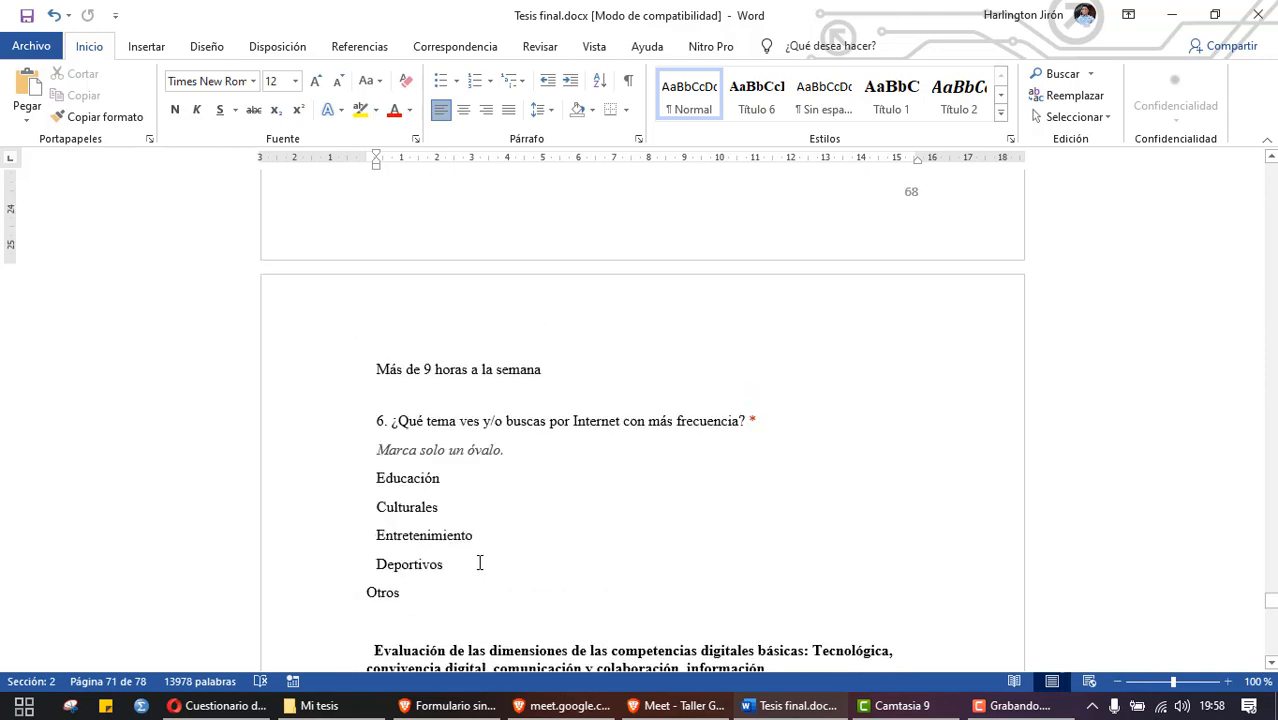
drag(470, 565, 357, 420)
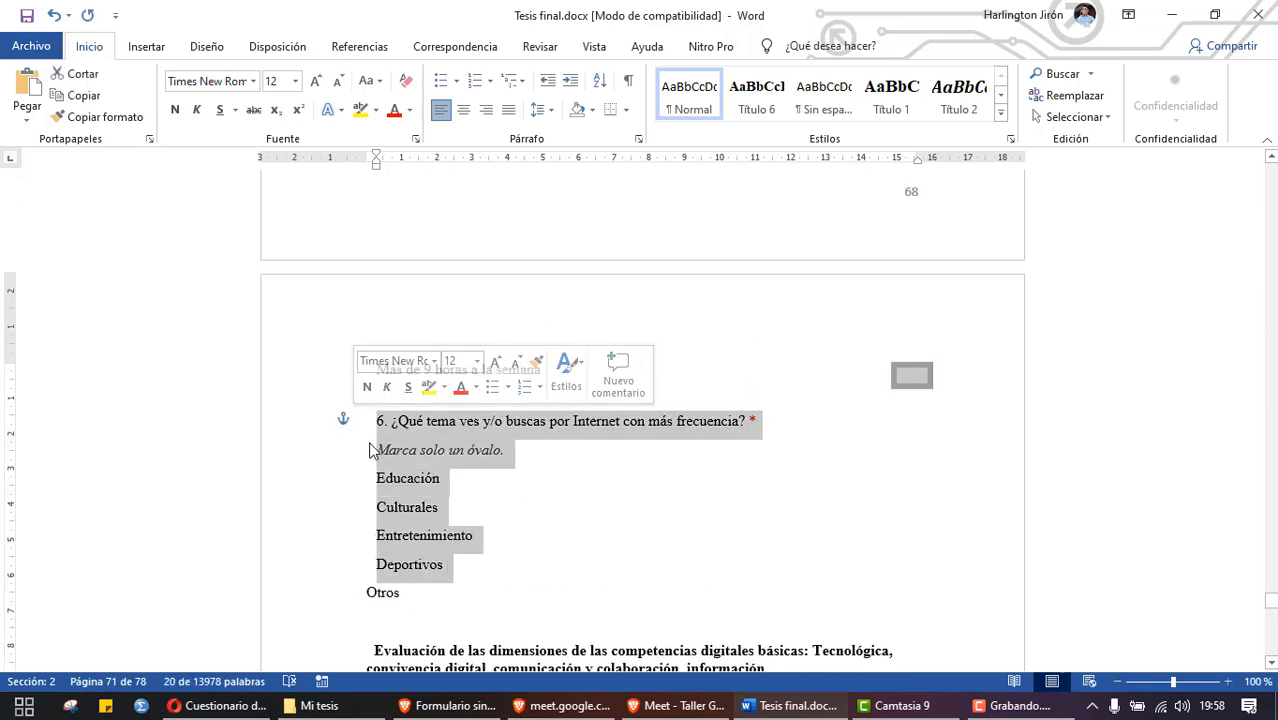
click(472, 520)
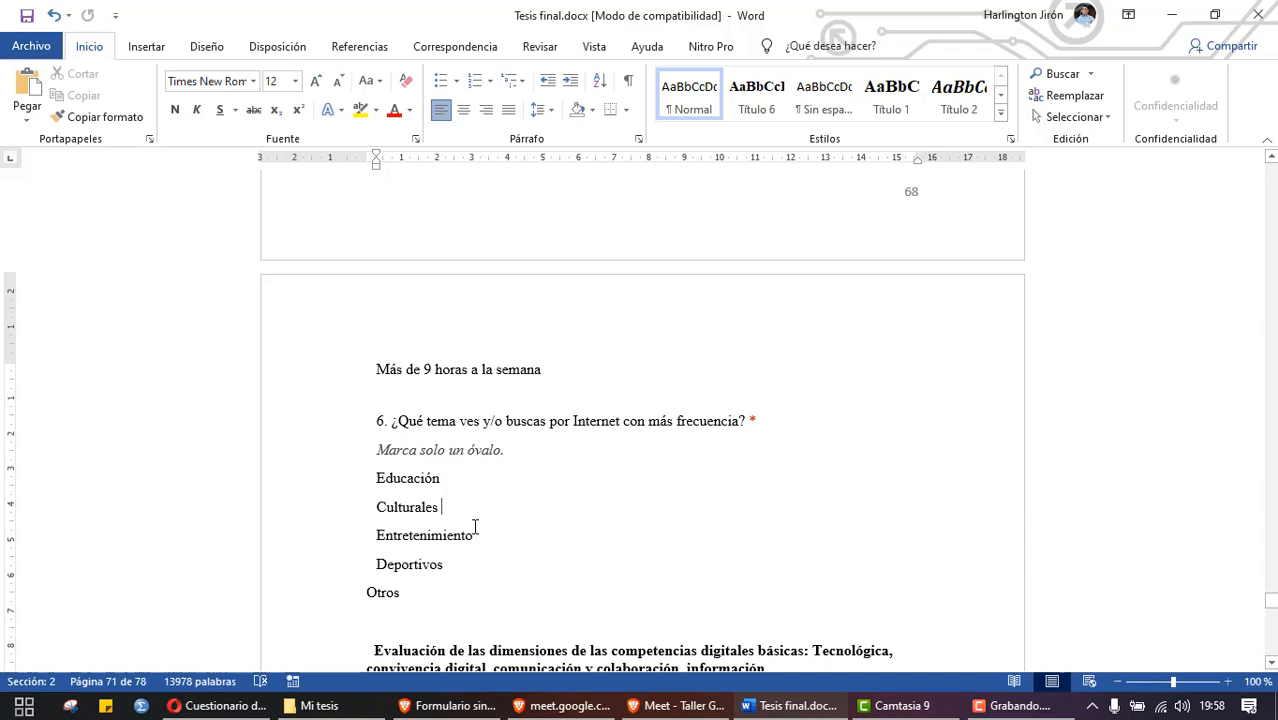
scroll(475, 527, down, 6)
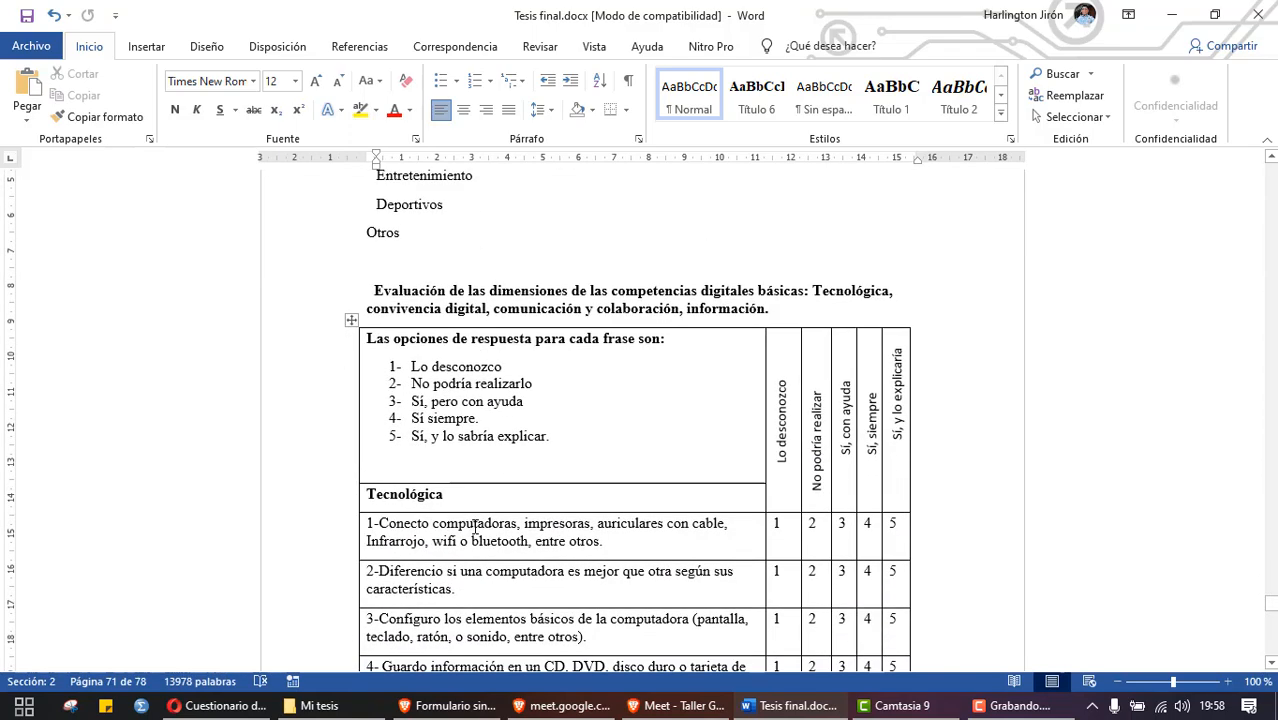
scroll(431, 344, down, 2)
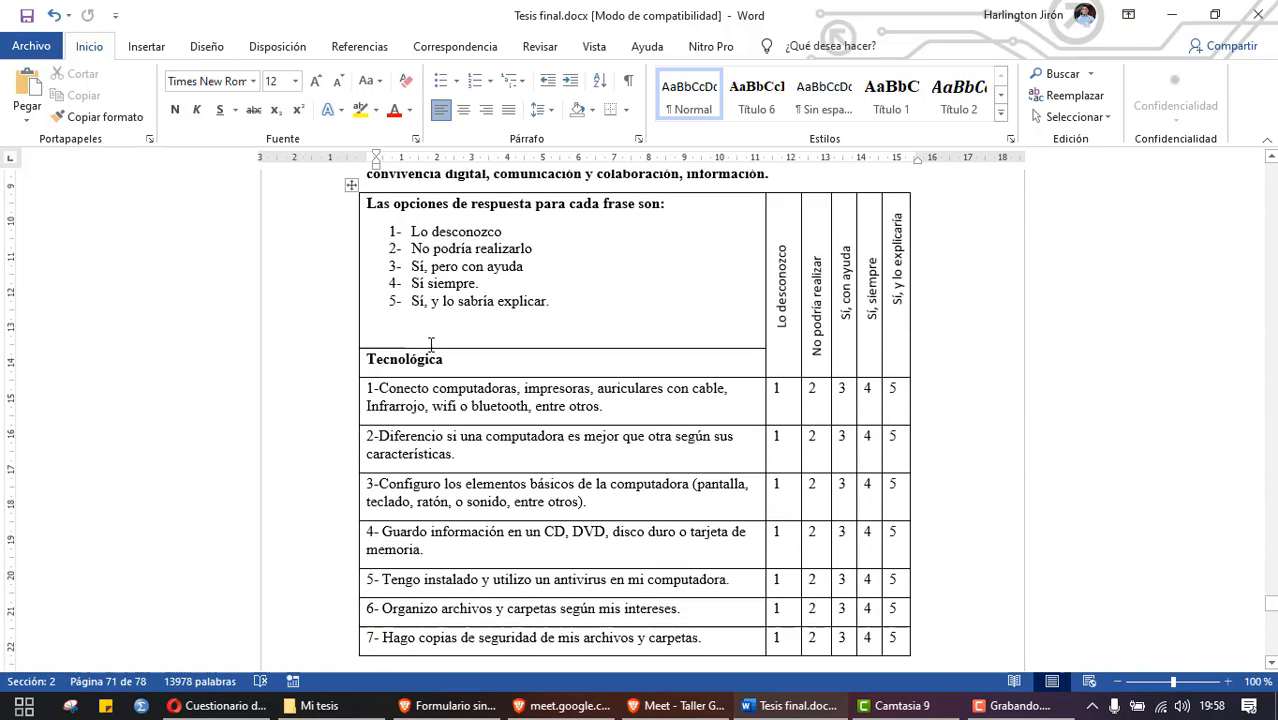
scroll(431, 344, up, 2)
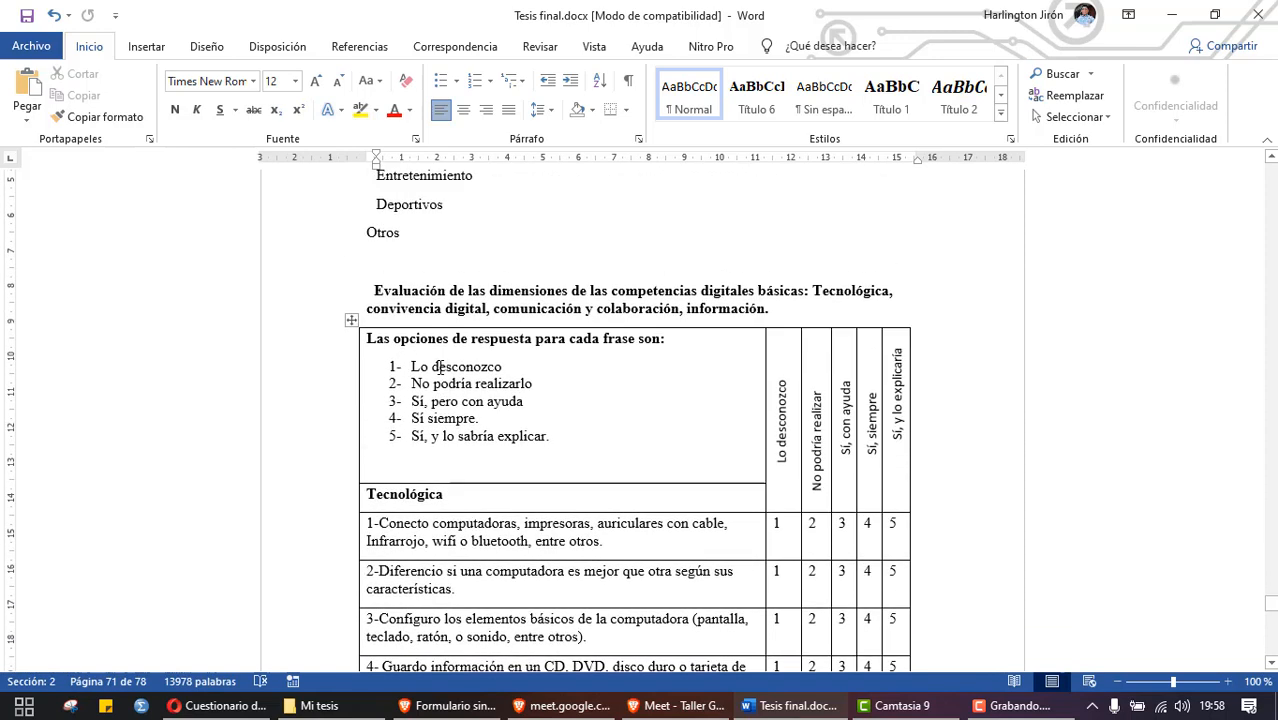
scroll(440, 369, down, 2)
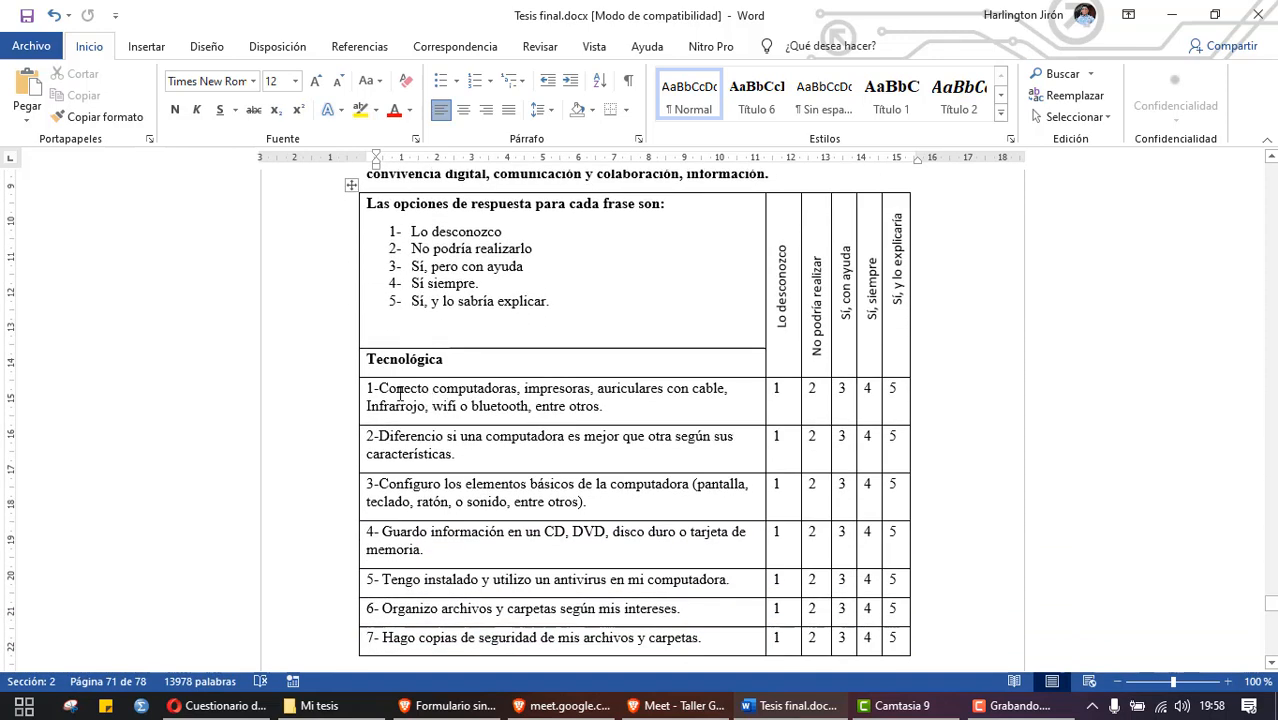
drag(363, 389, 863, 407)
click(888, 412)
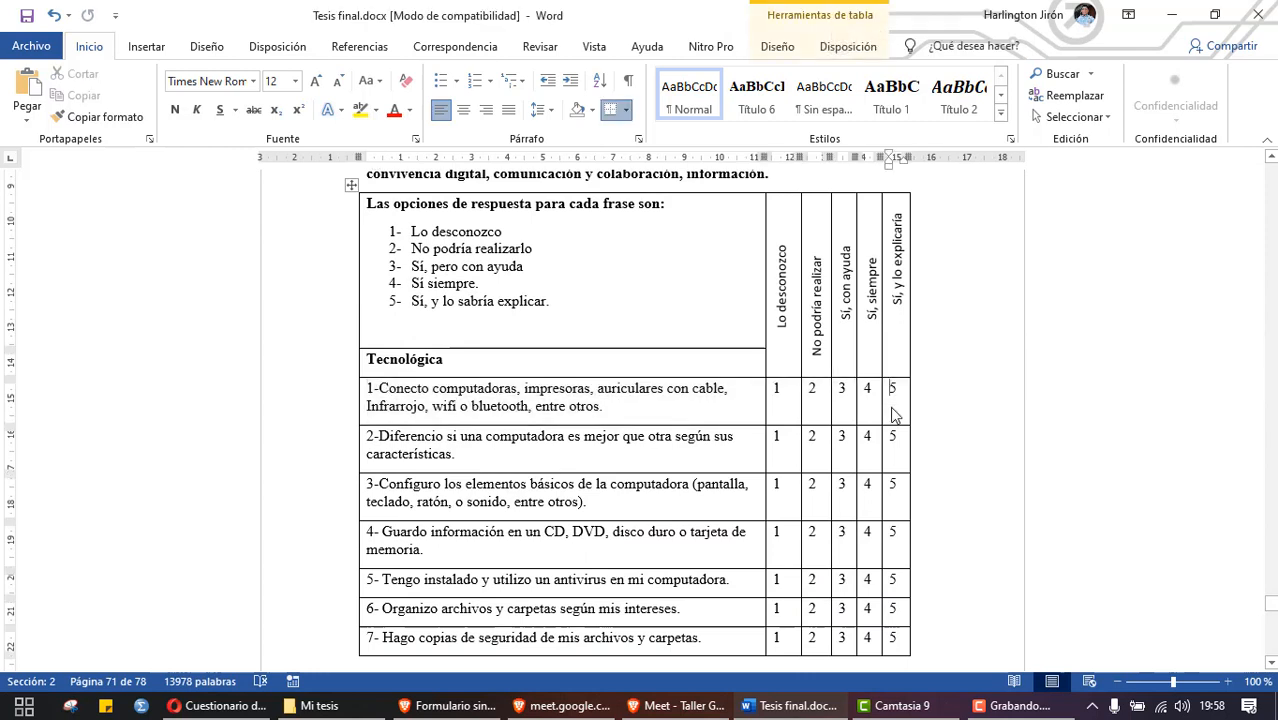
click(523, 407)
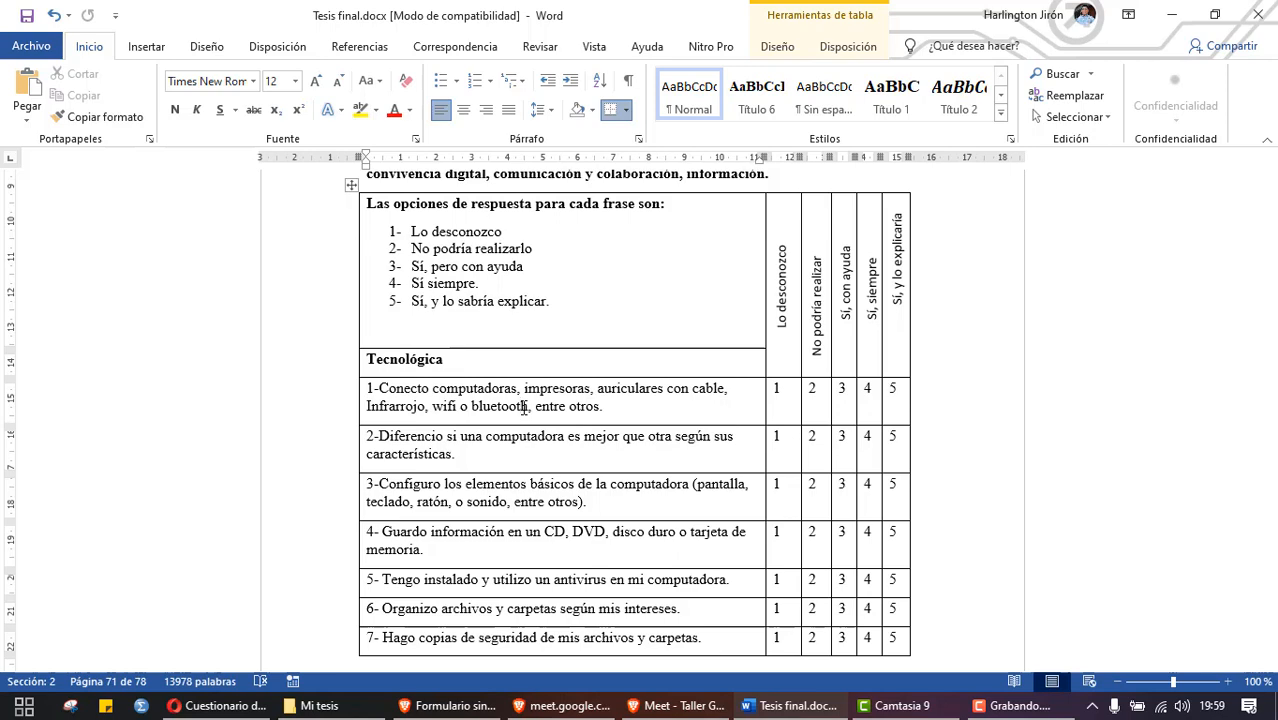
Step: Examine the five response options, from "Lo desconozco" to "Sí, y lo sabría explicar", against the first Tecnológica item
scroll(560, 410, up, 2)
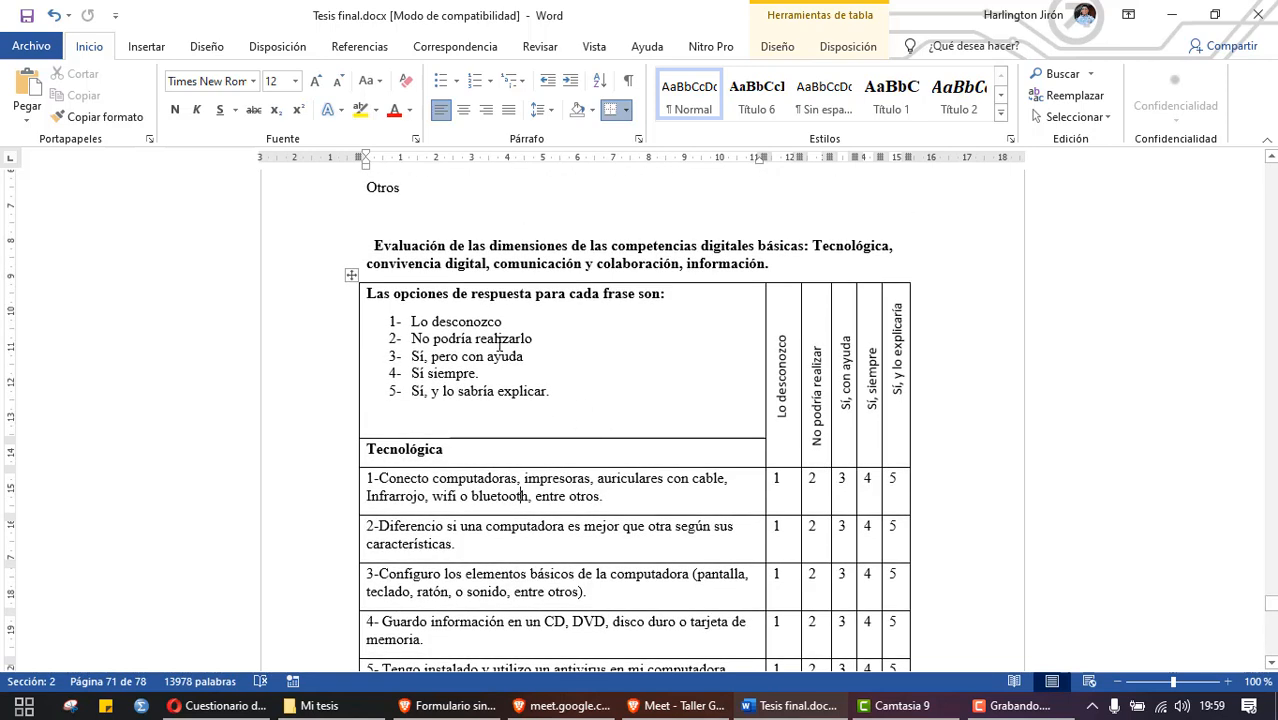
drag(505, 321, 410, 321)
click(536, 338)
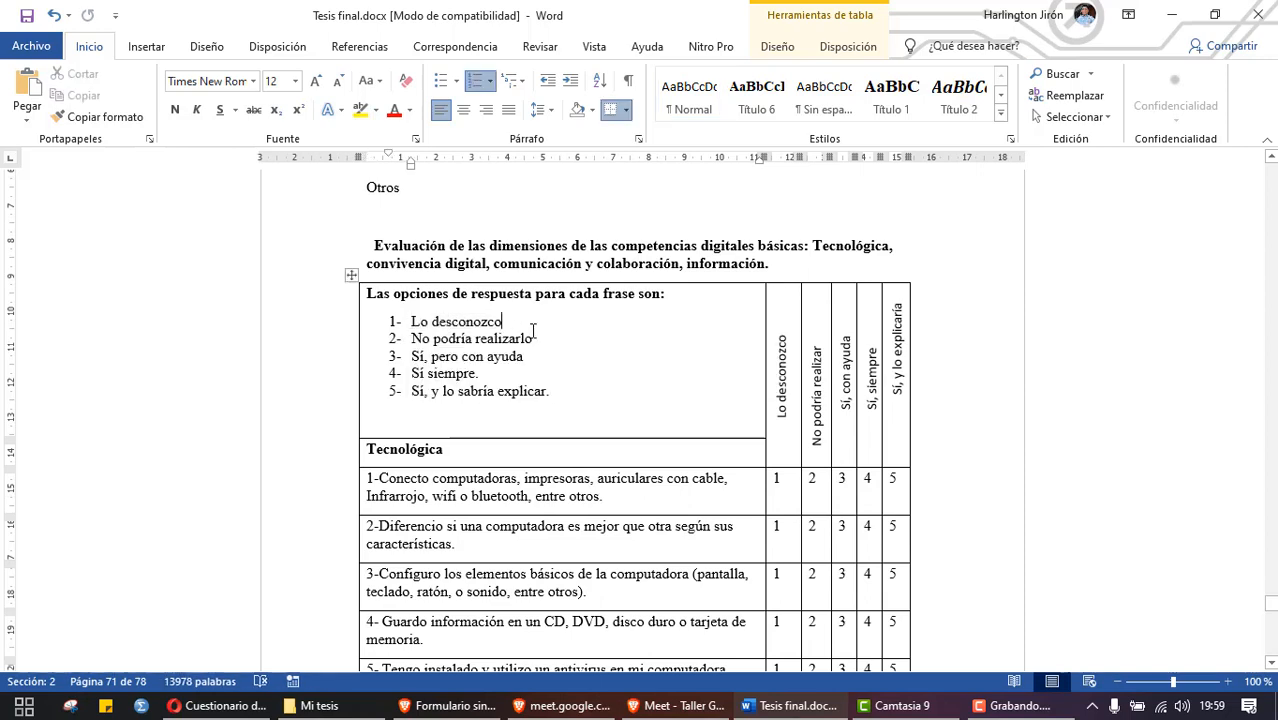
drag(537, 338, 410, 338)
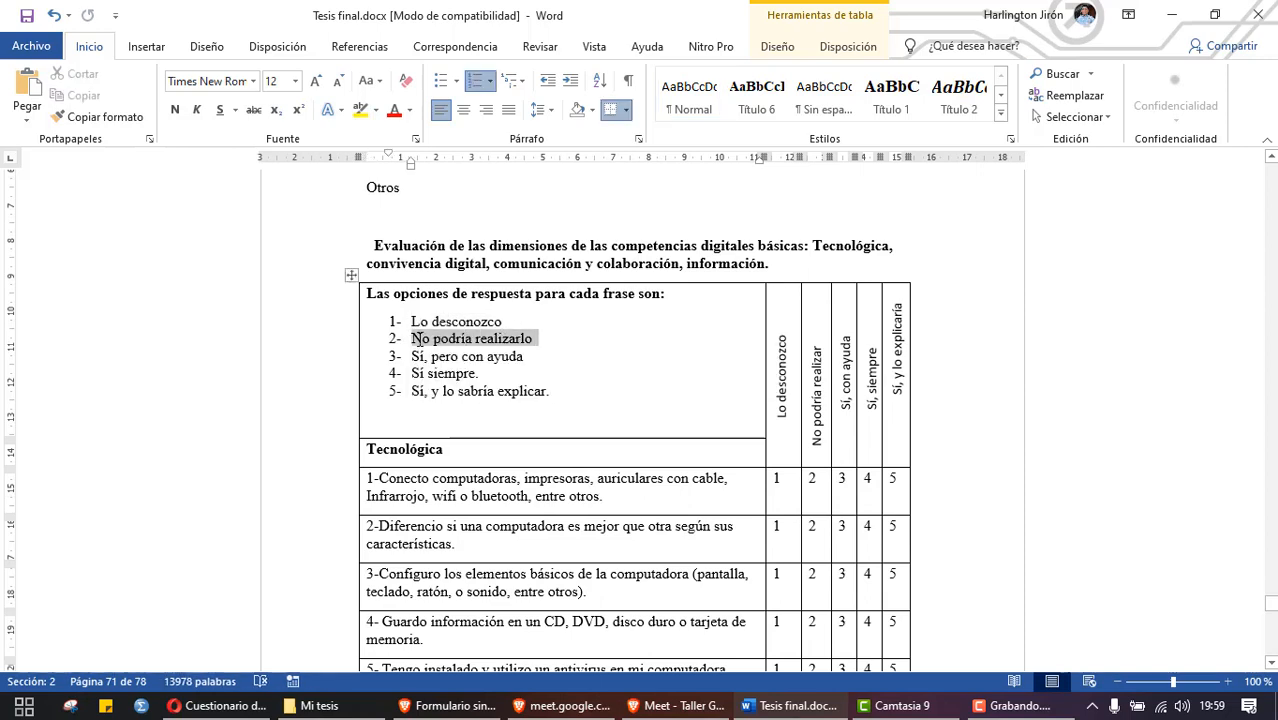
scroll(424, 394, down, 3)
drag(598, 362, 395, 352)
scroll(426, 400, up, 1)
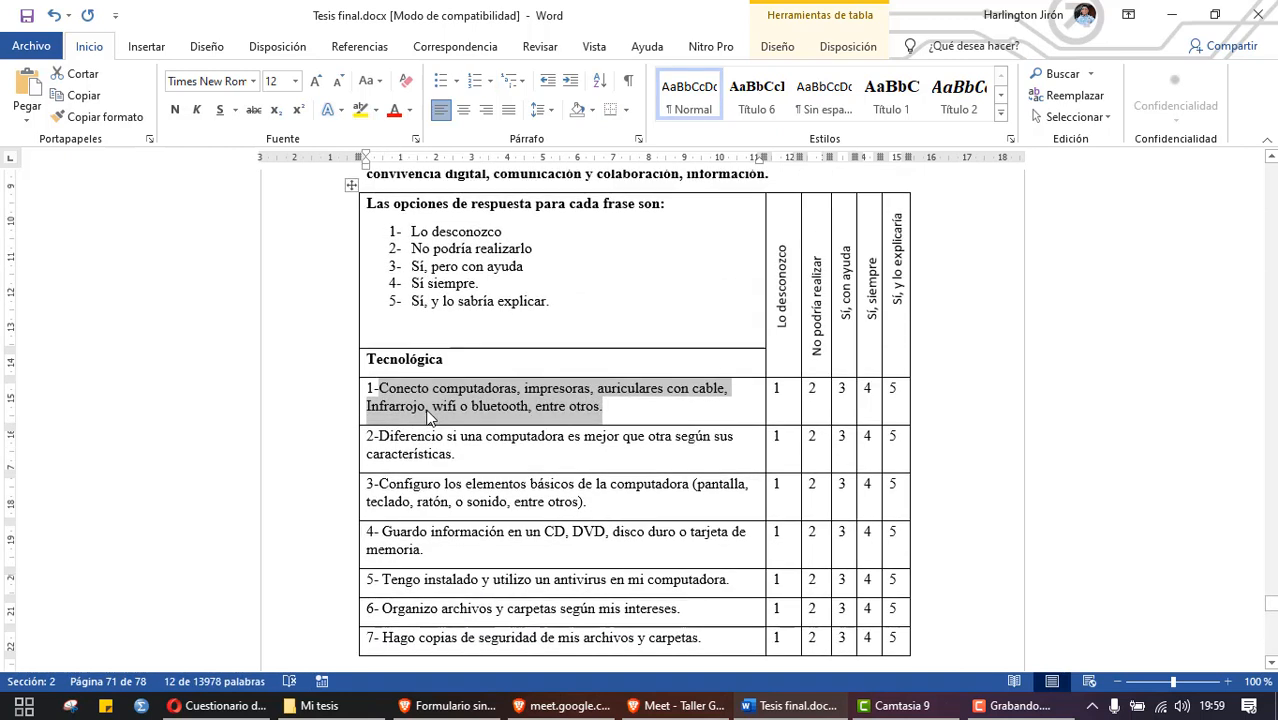
drag(528, 266, 410, 266)
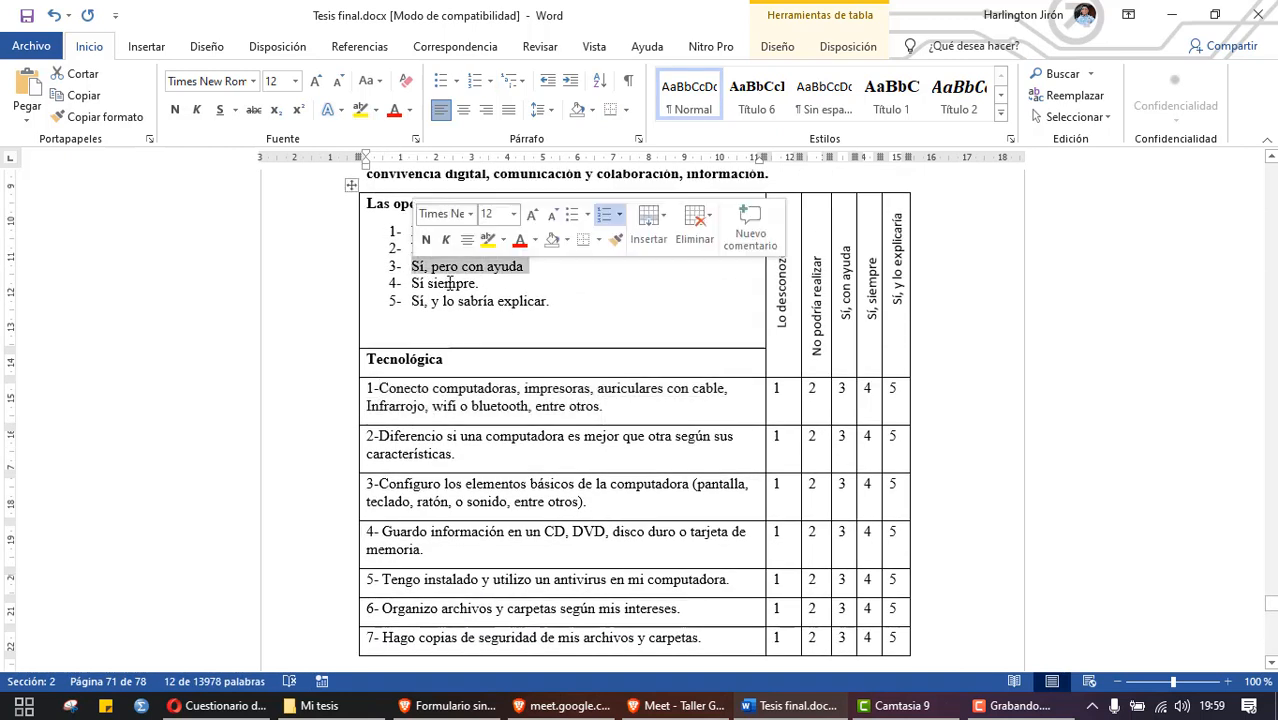
drag(482, 284, 410, 284)
scroll(470, 310, up, 1)
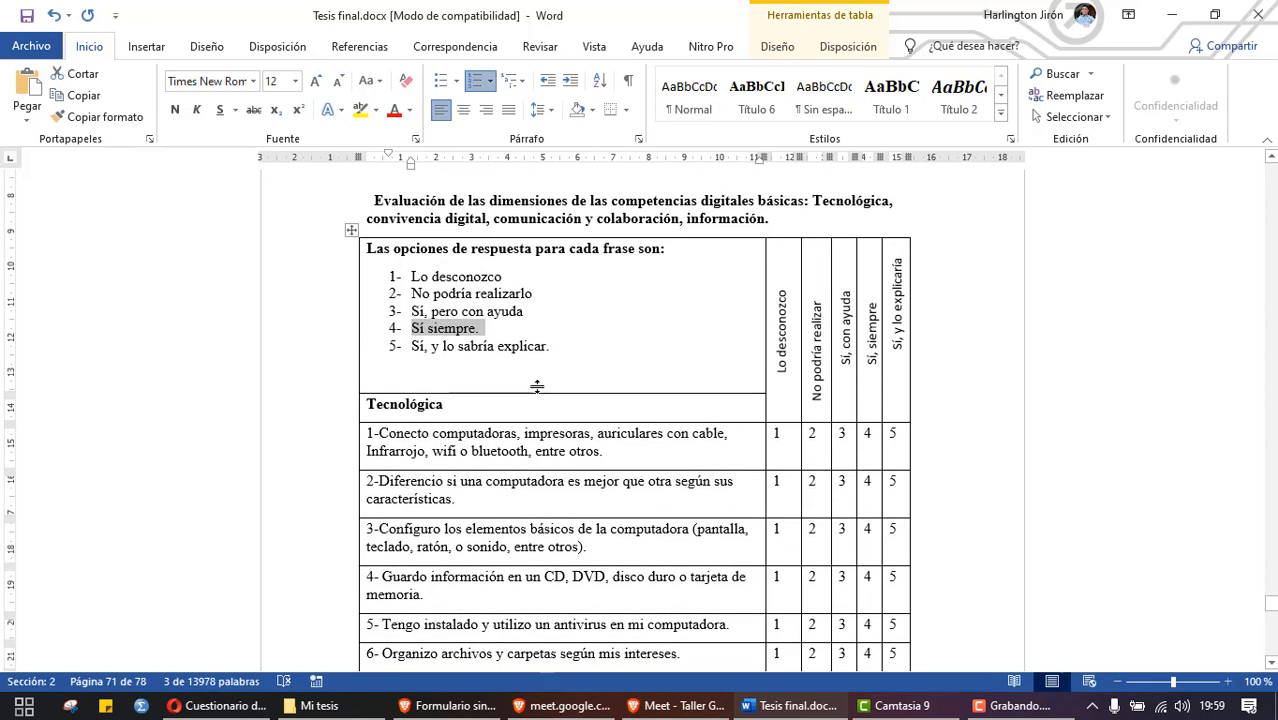
drag(552, 349, 444, 349)
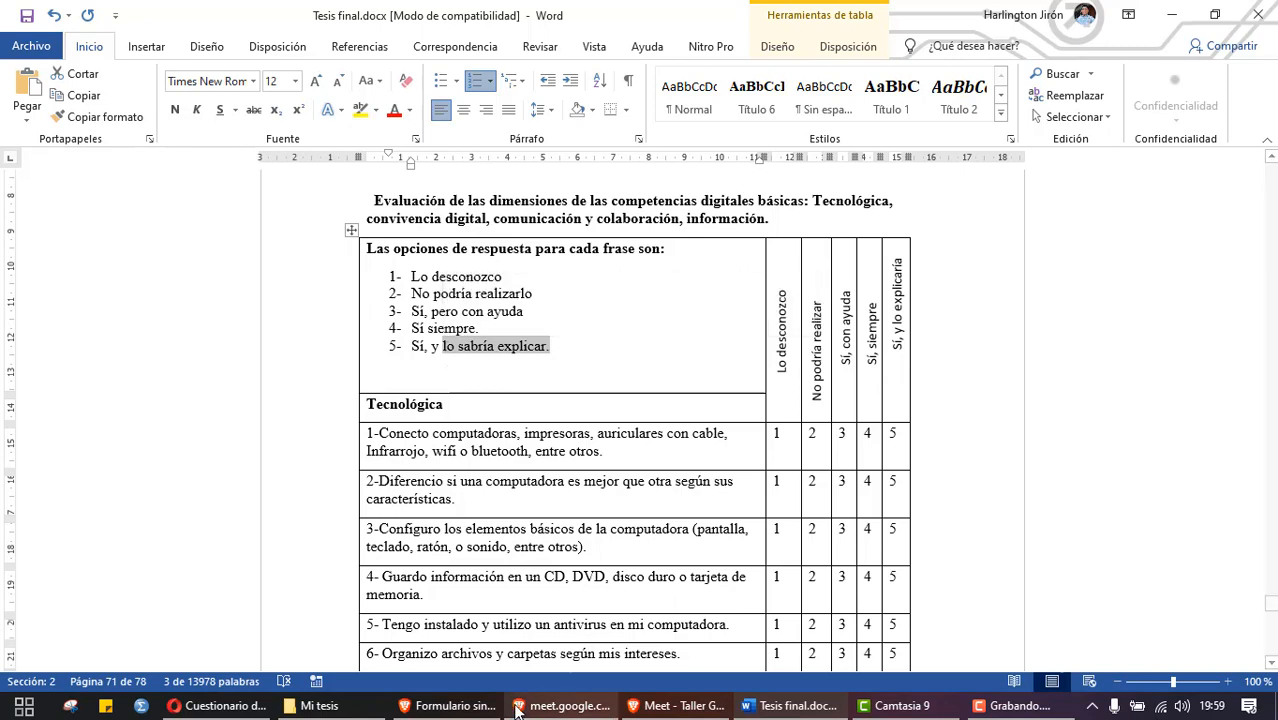
Step: Switch to the Google Forms questionnaire and add a new section after the question "Lugar donde te conectas habitualmente:"
mouse_move(475, 717)
click(370, 640)
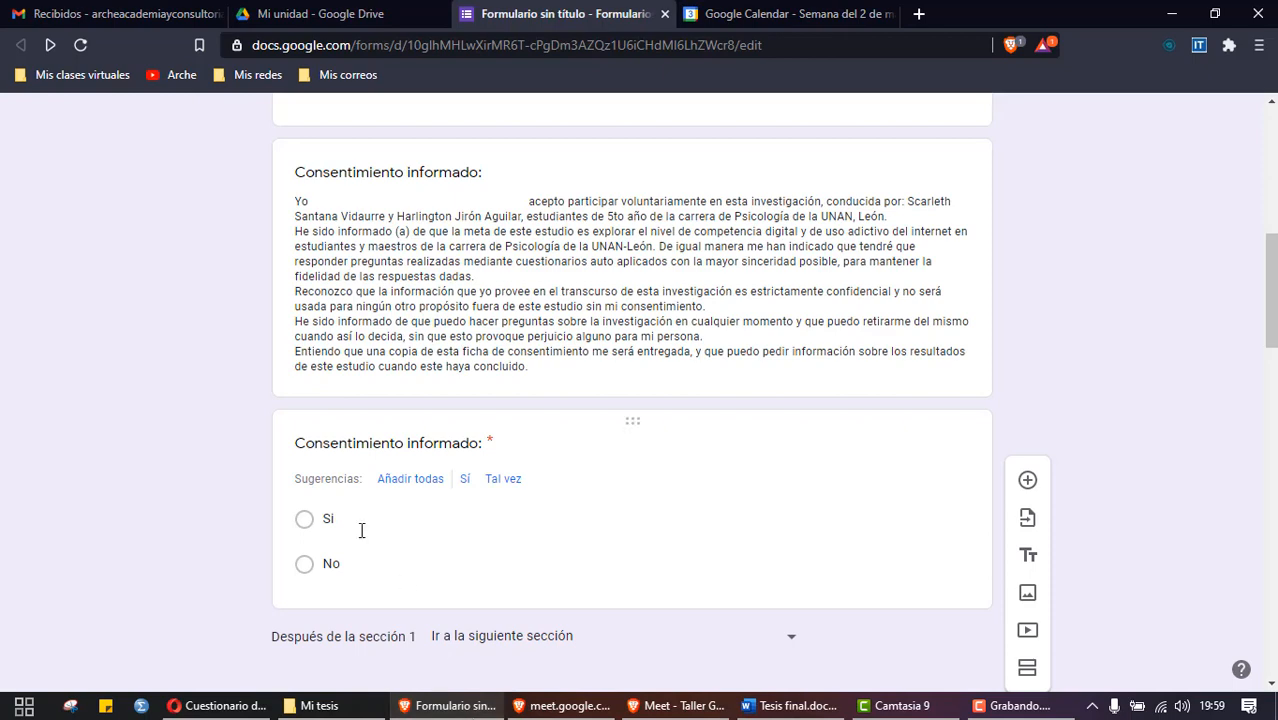
scroll(361, 530, down, 9)
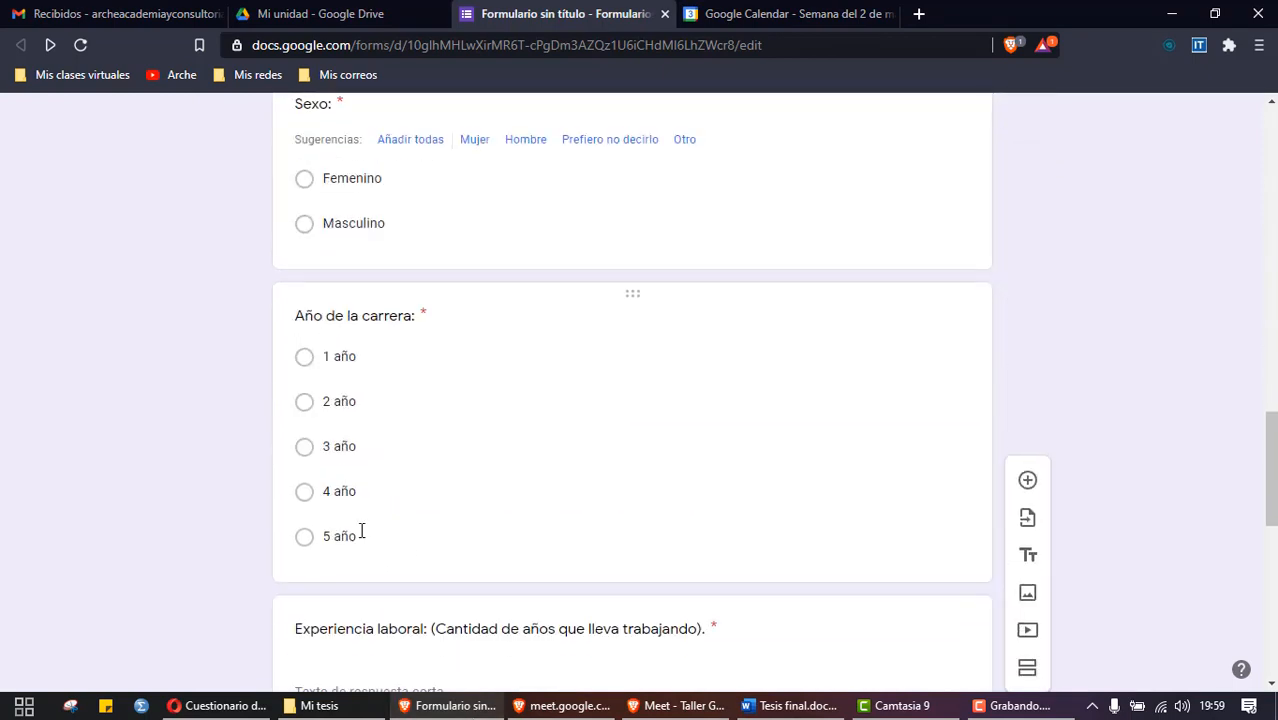
scroll(362, 523, down, 3)
click(363, 538)
scroll(363, 538, down, 4)
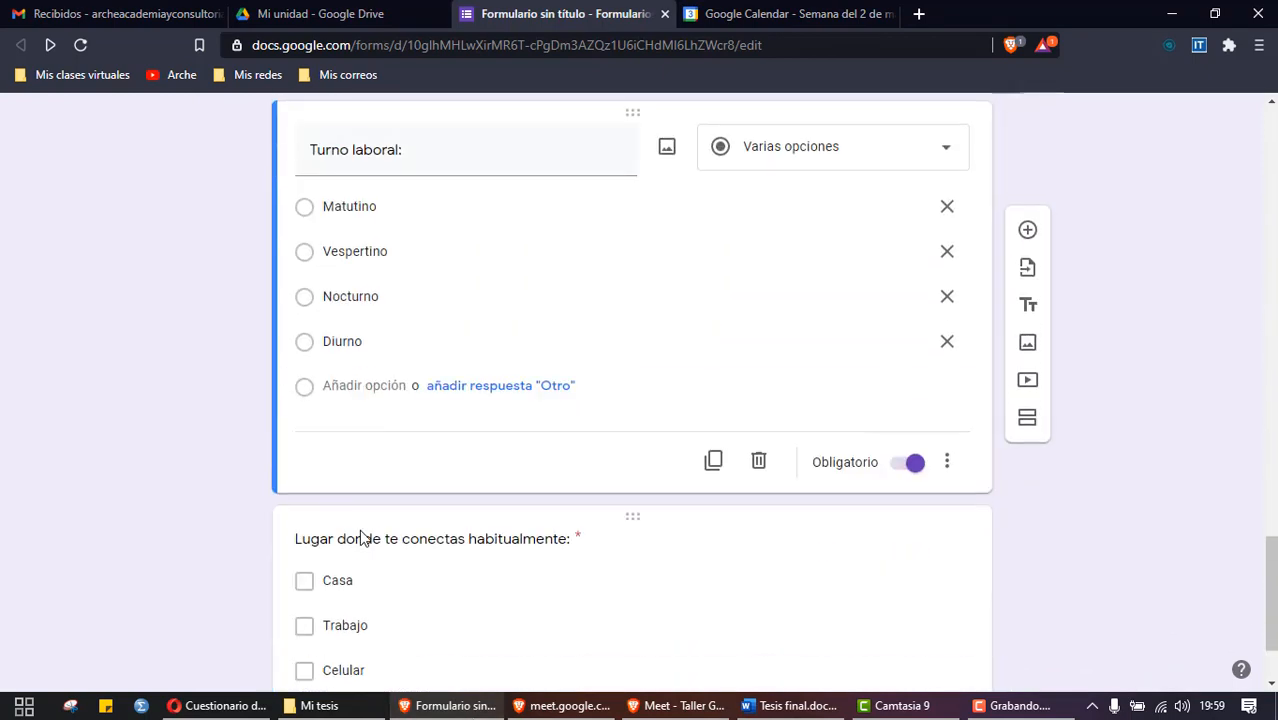
scroll(363, 538, down, 2)
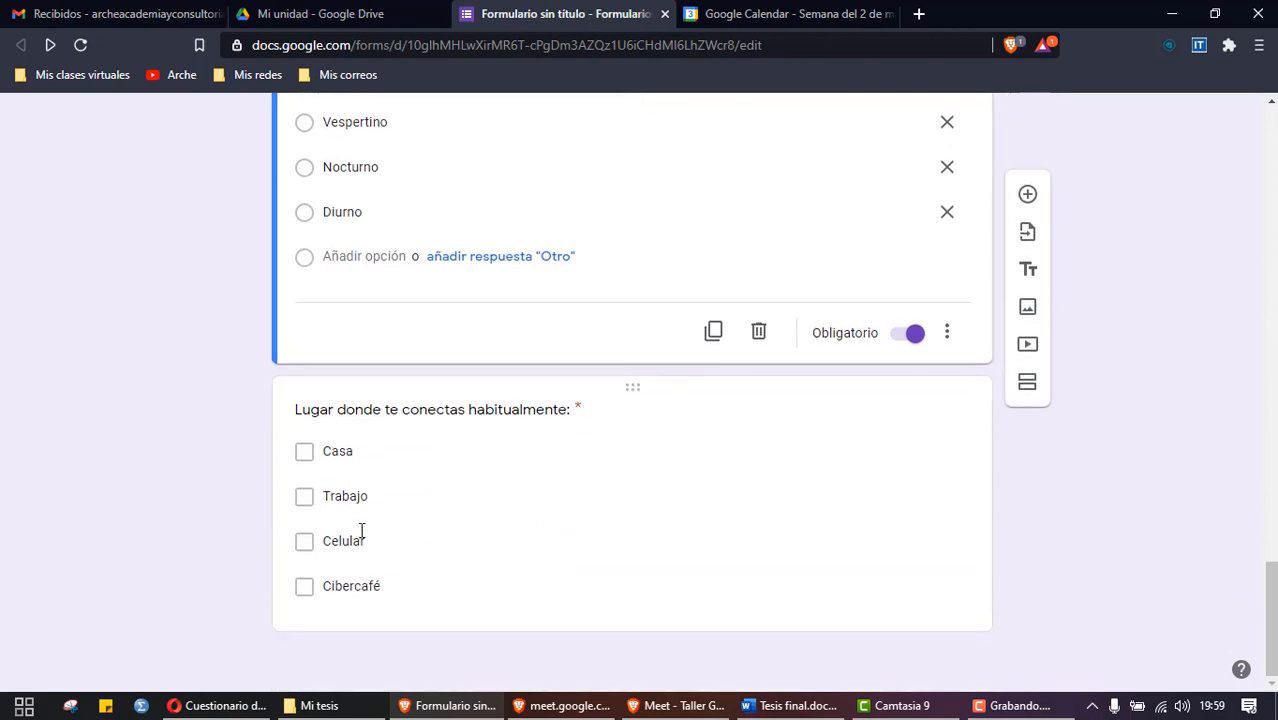
click(455, 488)
click(419, 440)
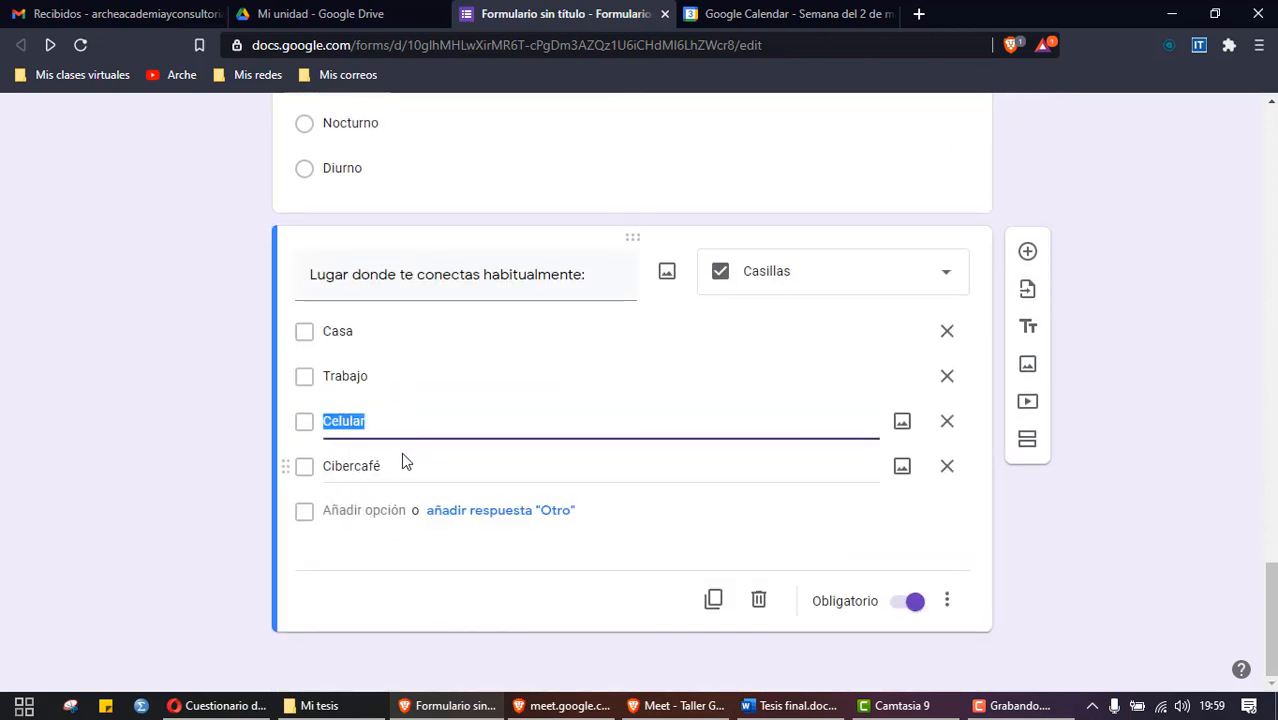
click(403, 458)
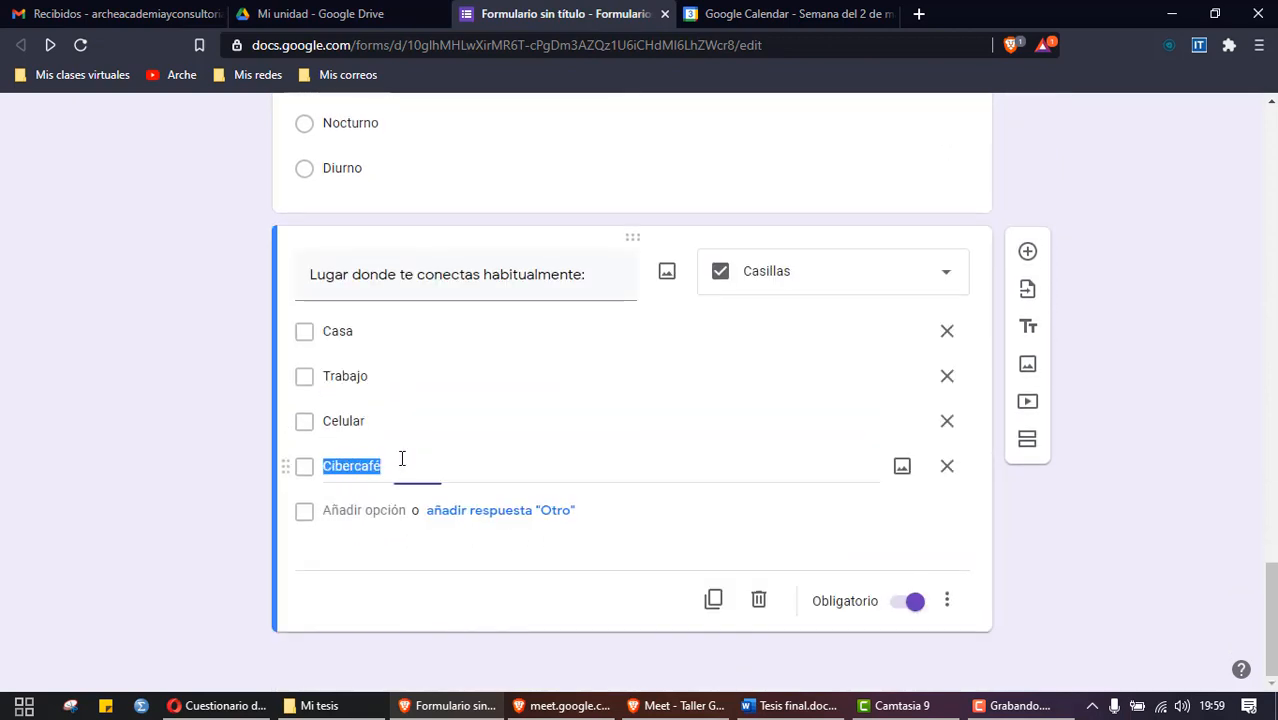
click(1030, 443)
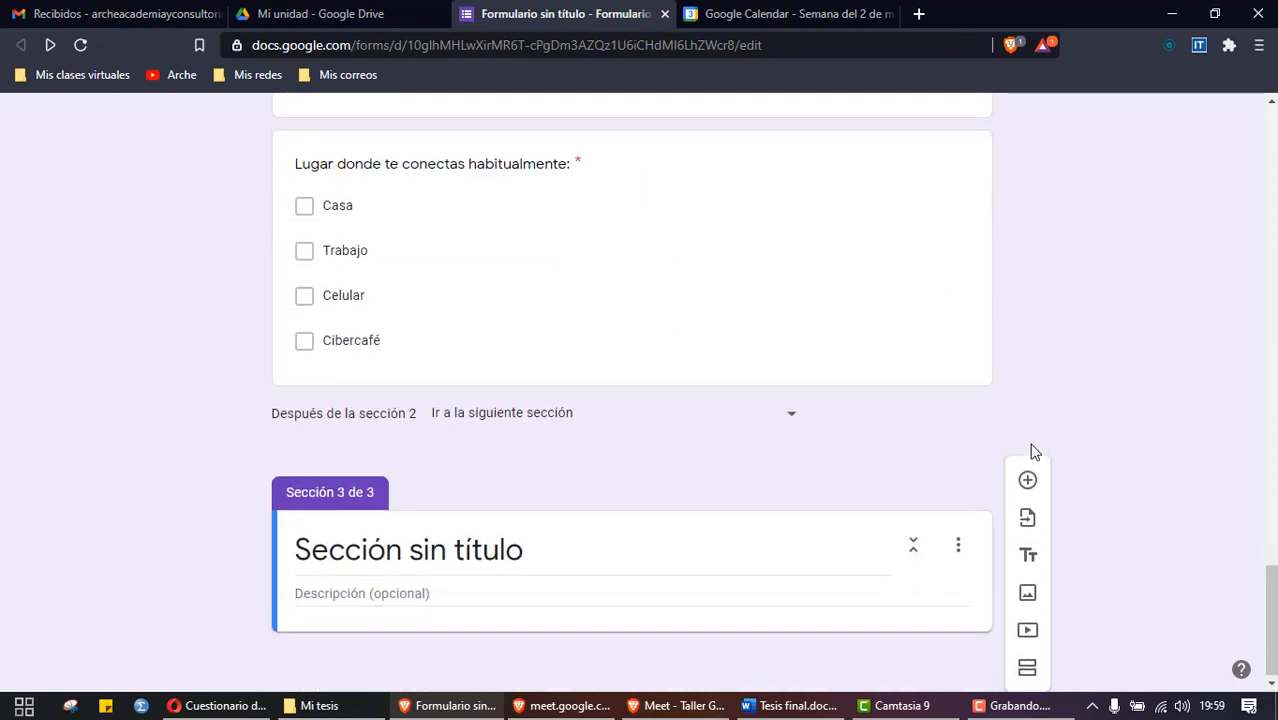
Step: Title the new third section "Escala likert de competencias digitales."
click(540, 533)
text(E)
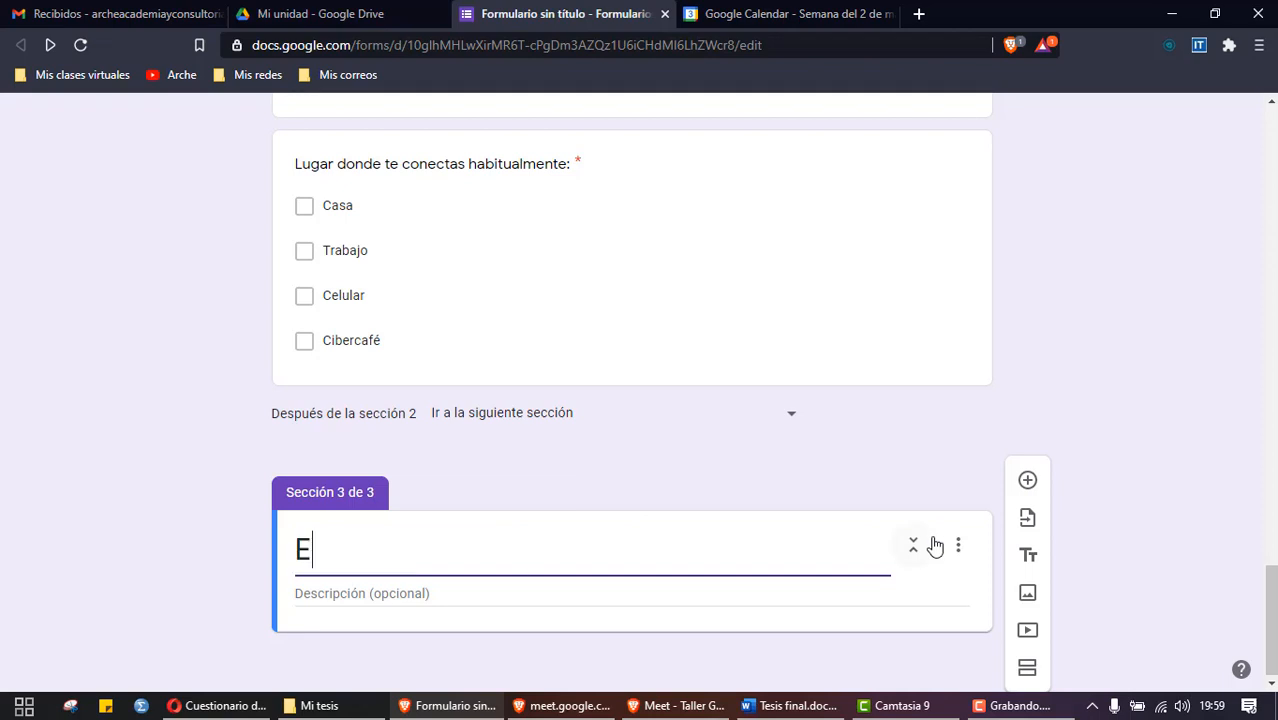
text(scala liker d)
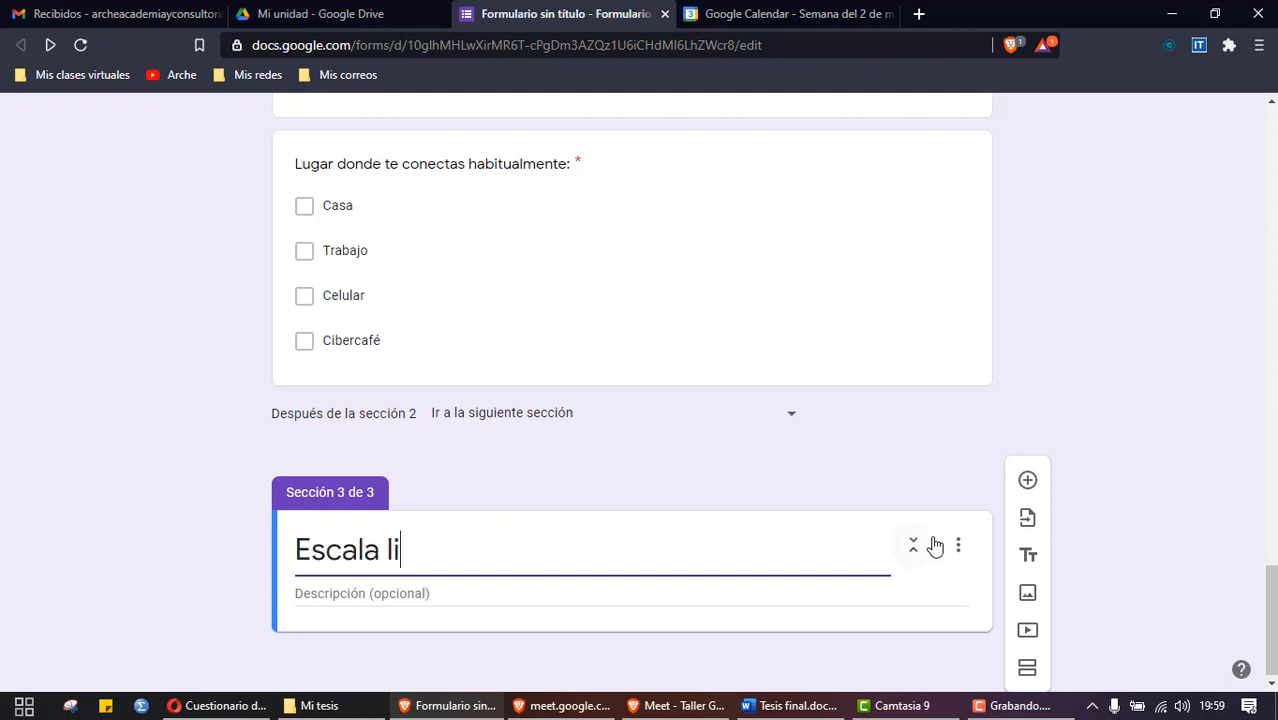
key(BackSpace)
key(BackSpace)
text(t de )
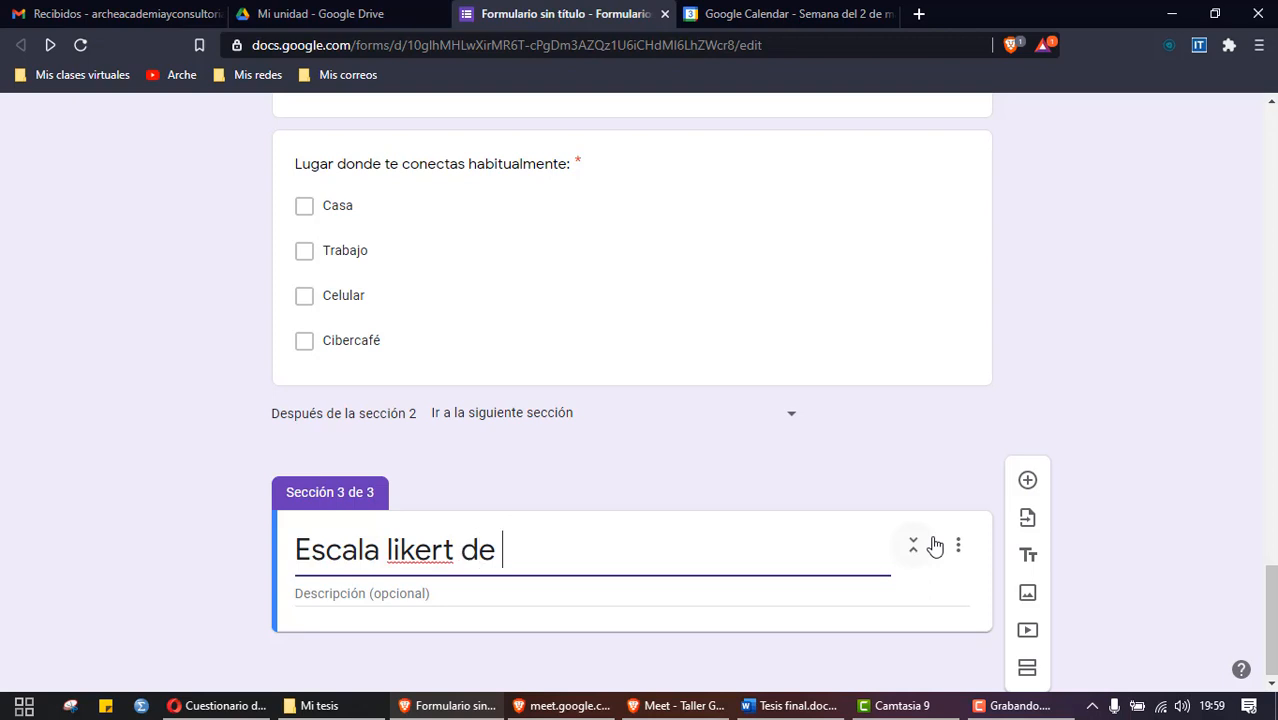
text(competencias digitales)
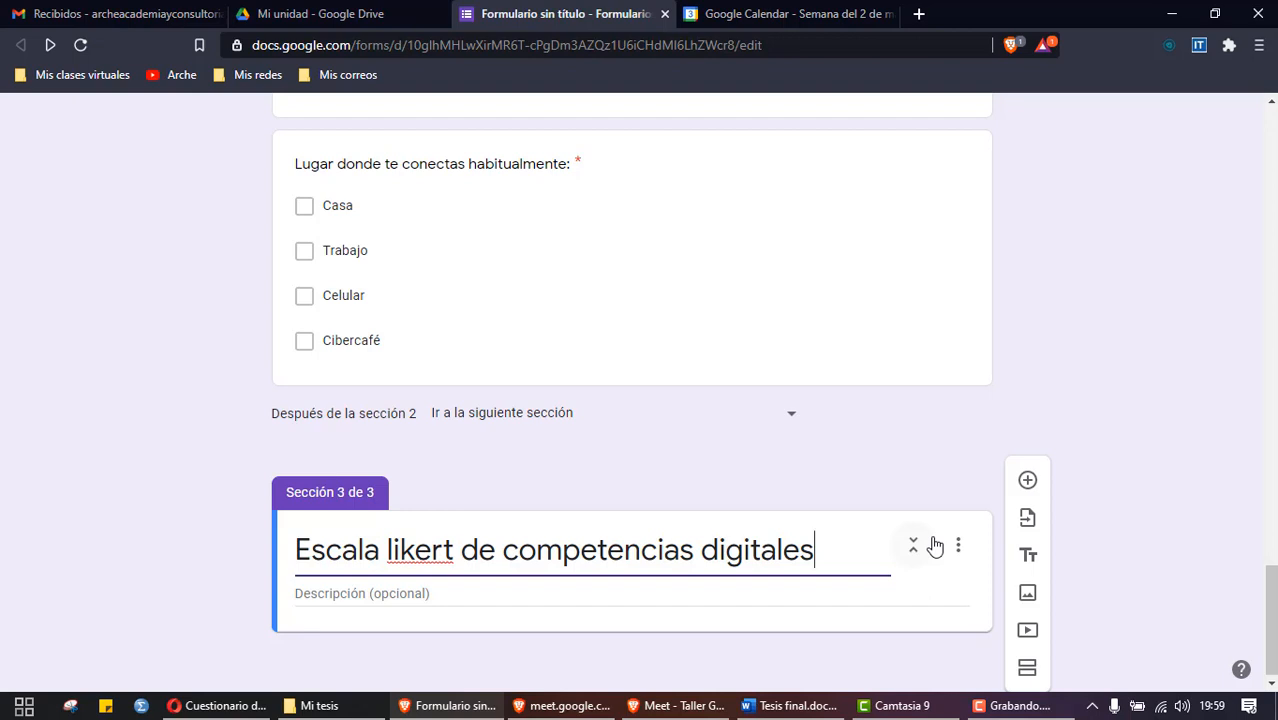
text(.)
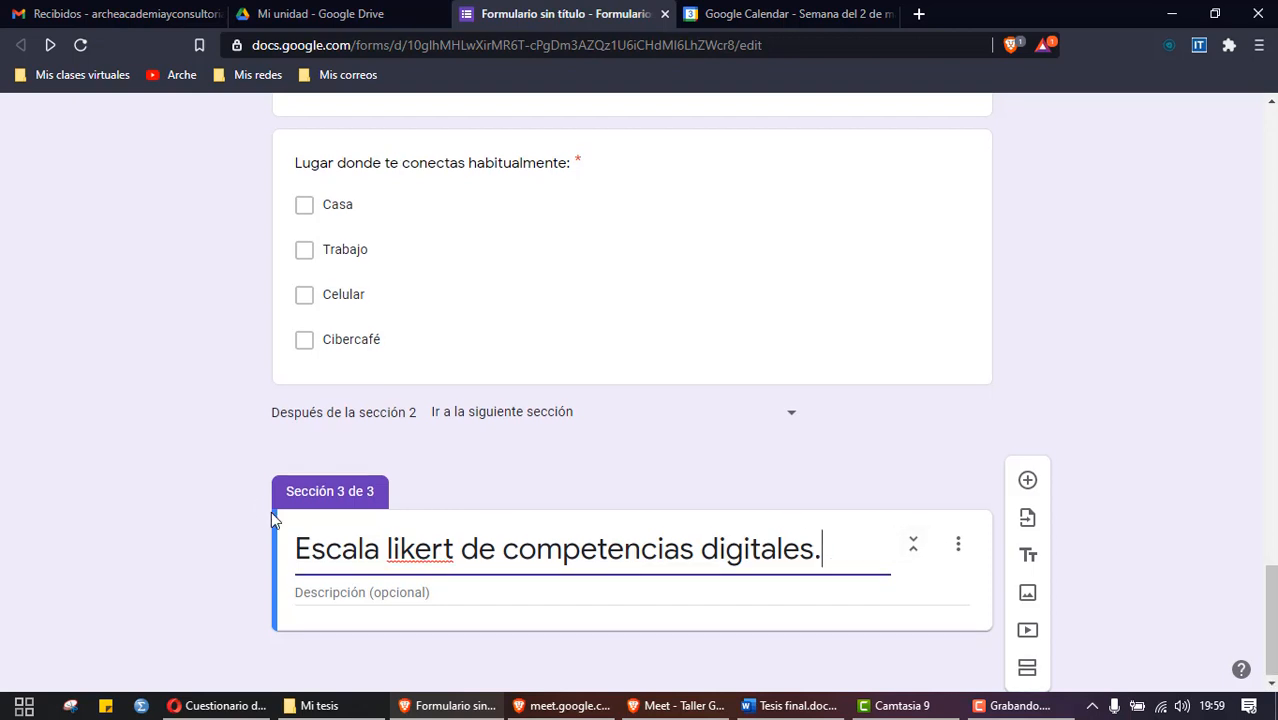
Step: Begin the third section's description with the greeting "Estimado estudiante,"
click(399, 592)
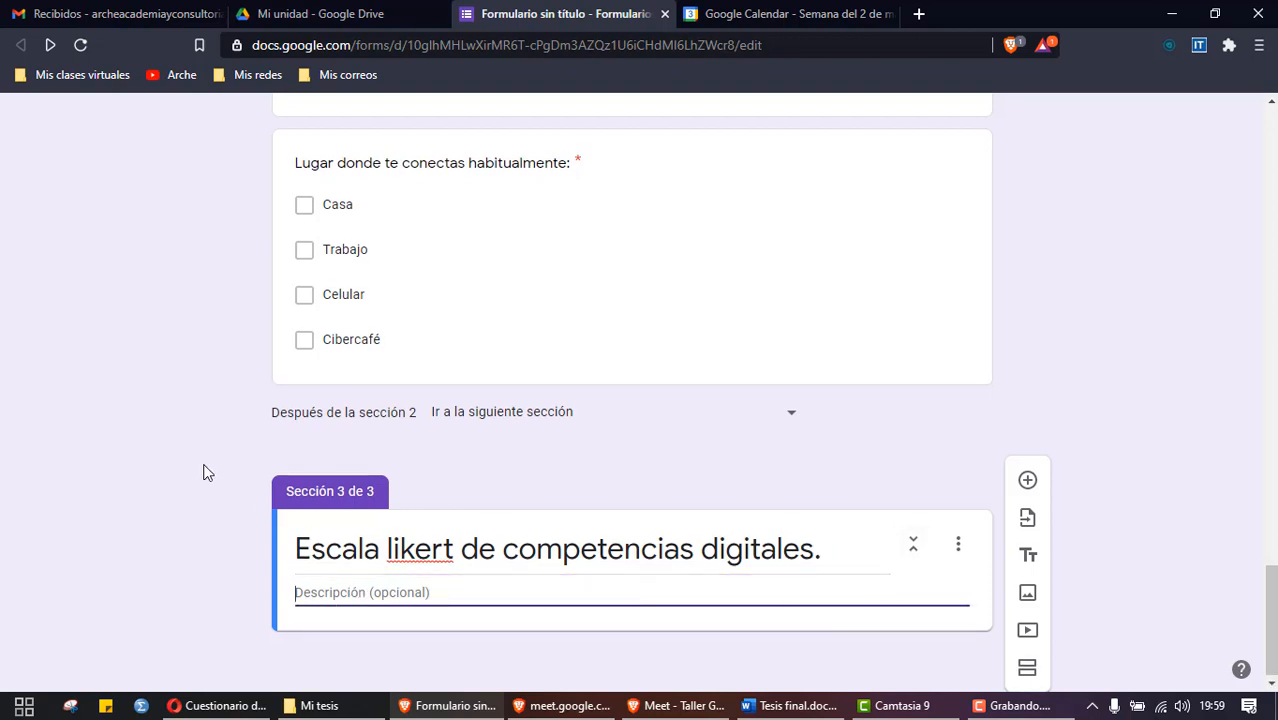
text(Q)
key(BackSpace)
text(E)
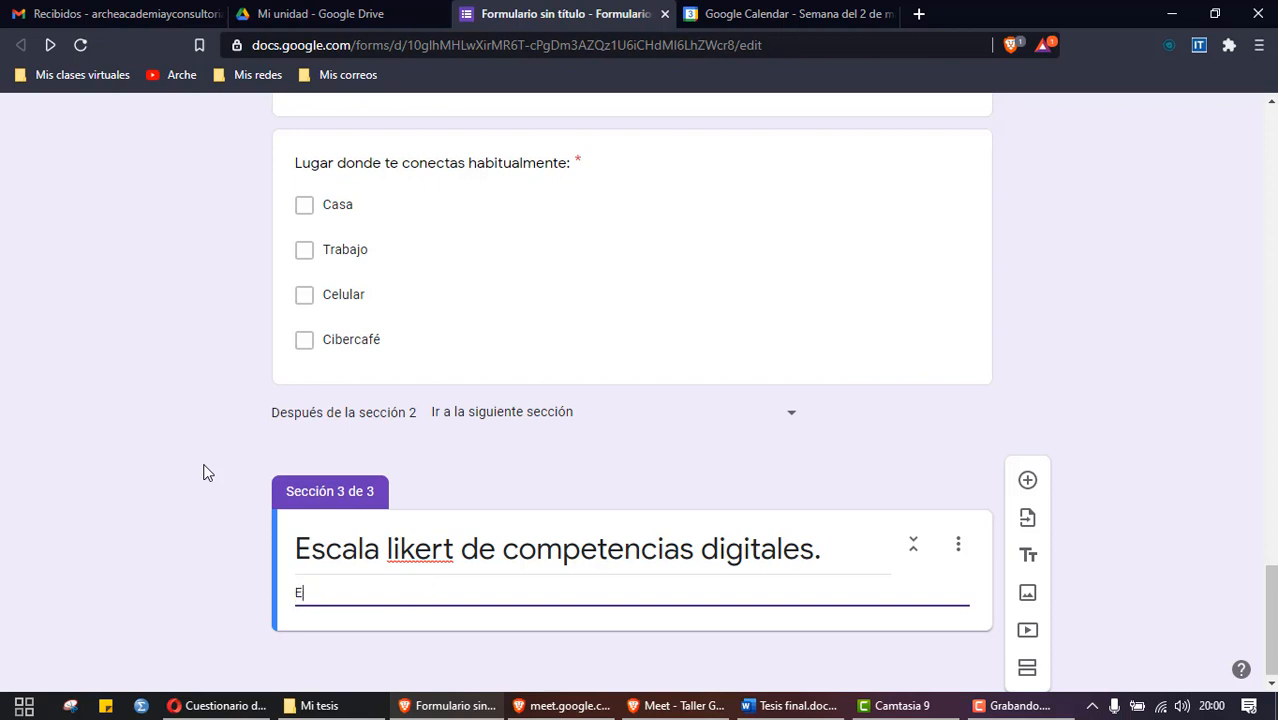
text(stimado estudiantes)
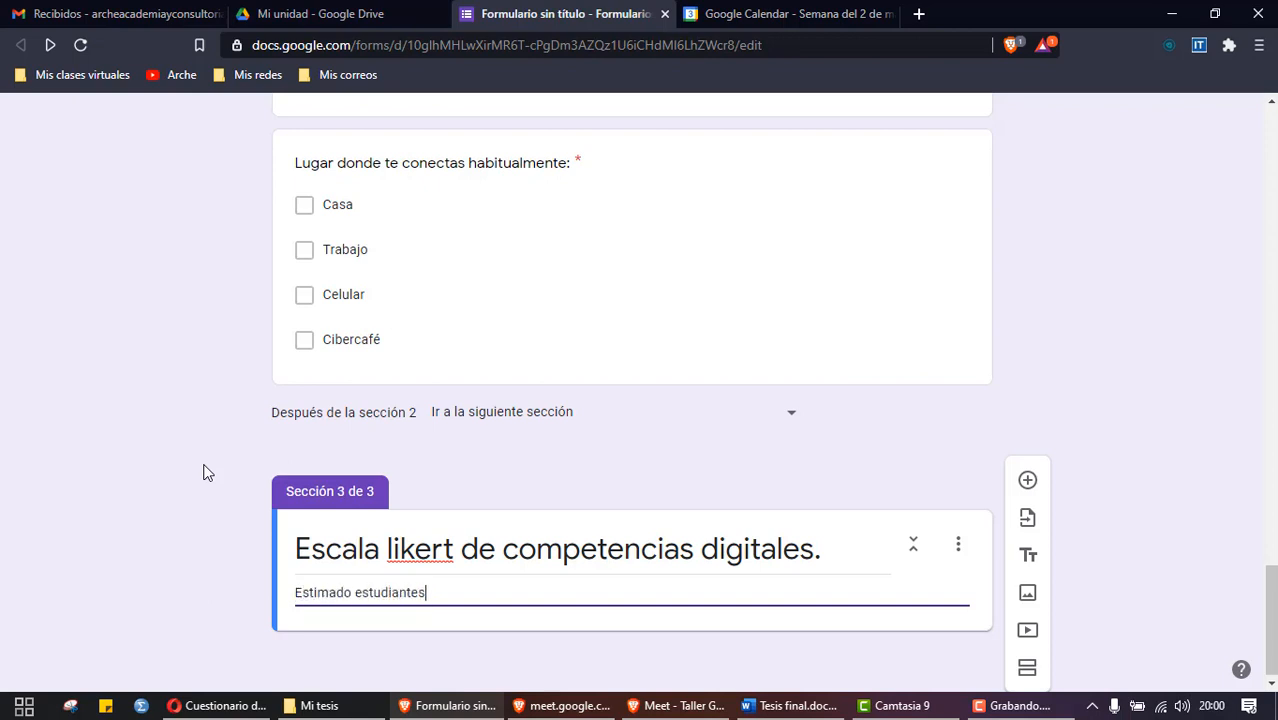
key(BackSpace)
text(,)
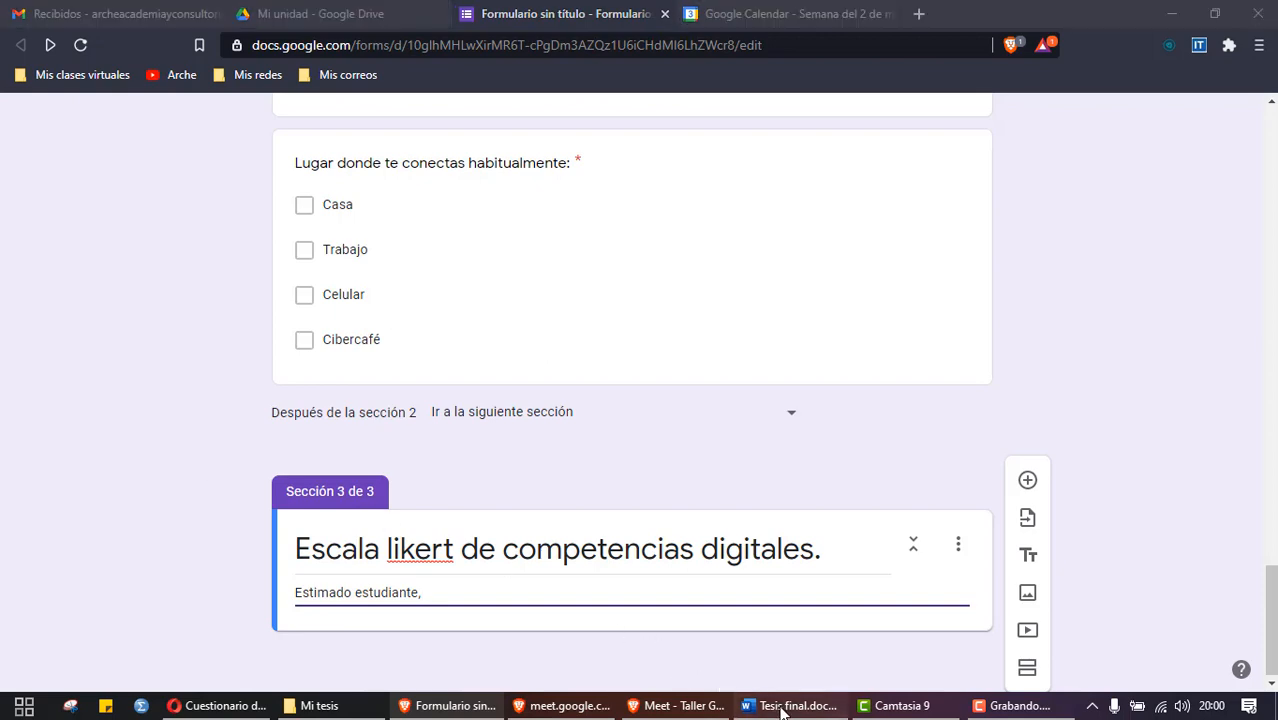
Step: Switch to the Word thesis and copy the heading "Evaluación de las dimensiones de las competencias digitales básicas…" above the response table
click(748, 704)
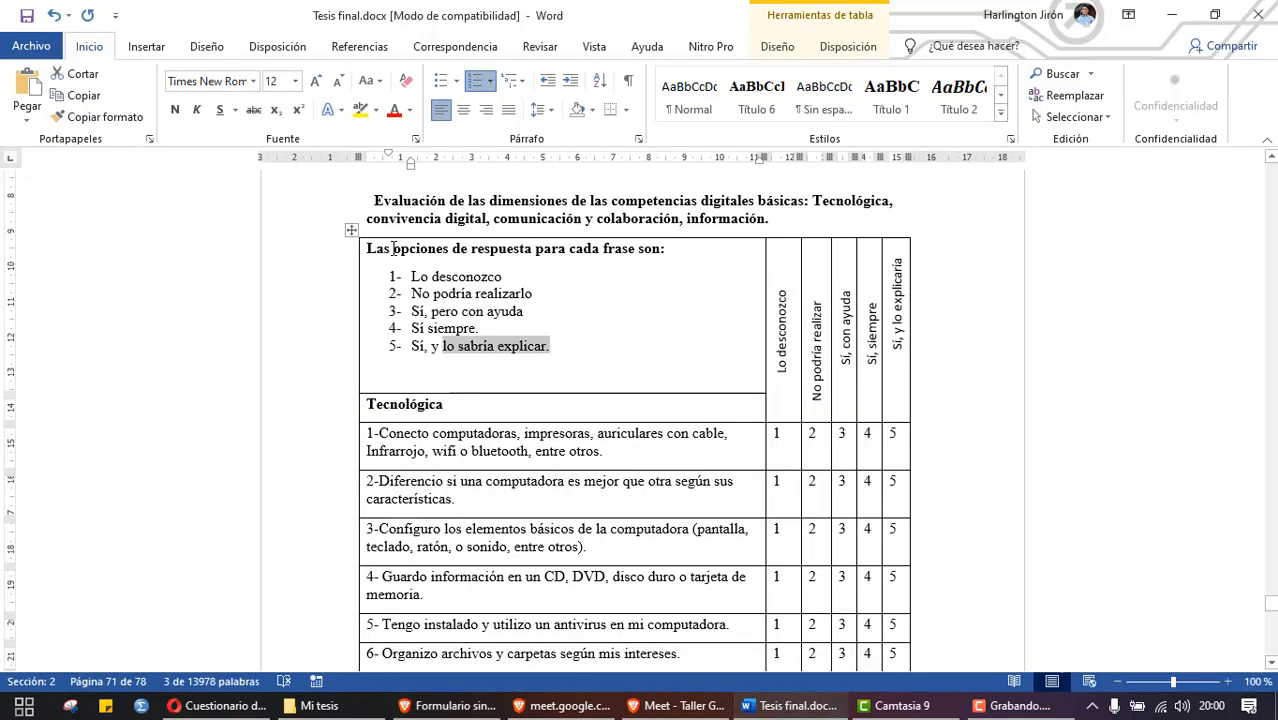
scroll(392, 249, up, 1)
drag(374, 245, 488, 246)
drag(683, 256, 772, 264)
key(ctrl+c)
double_click(769, 263)
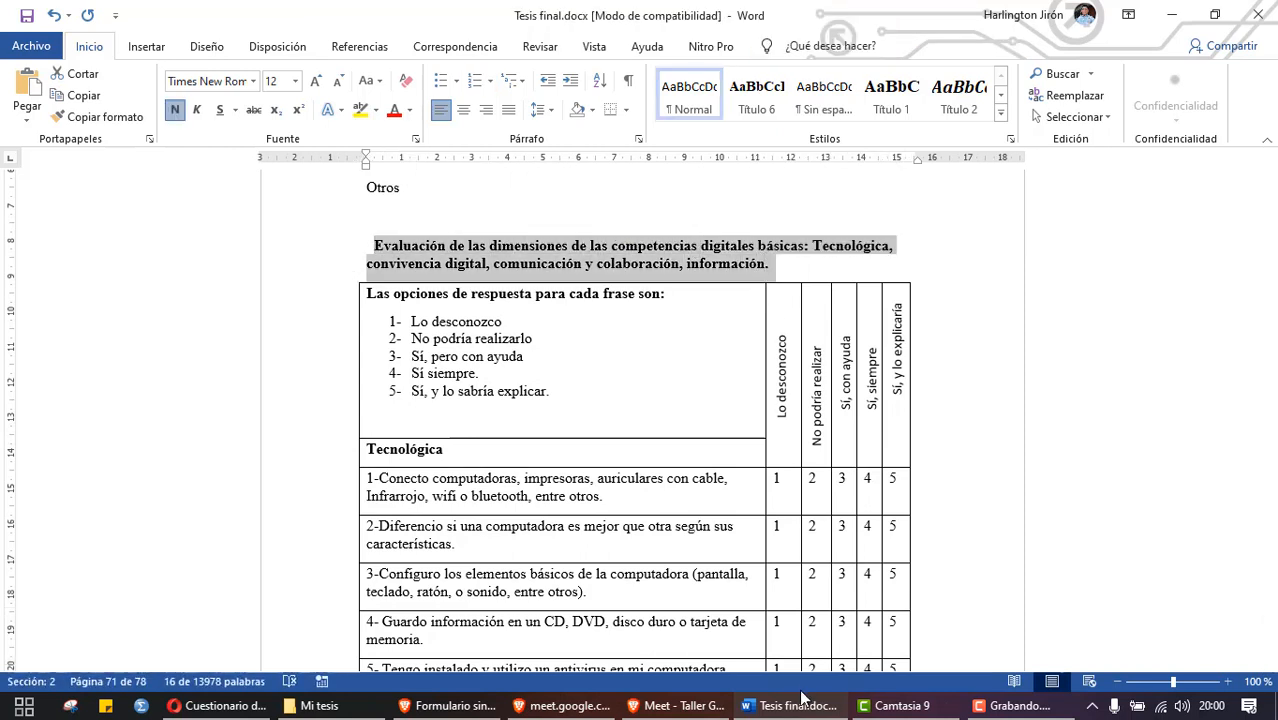
Step: Return to the Google Forms questionnaire, continue the third section's description with "la presente escala evalúa" and paste the copied heading
click(450, 705)
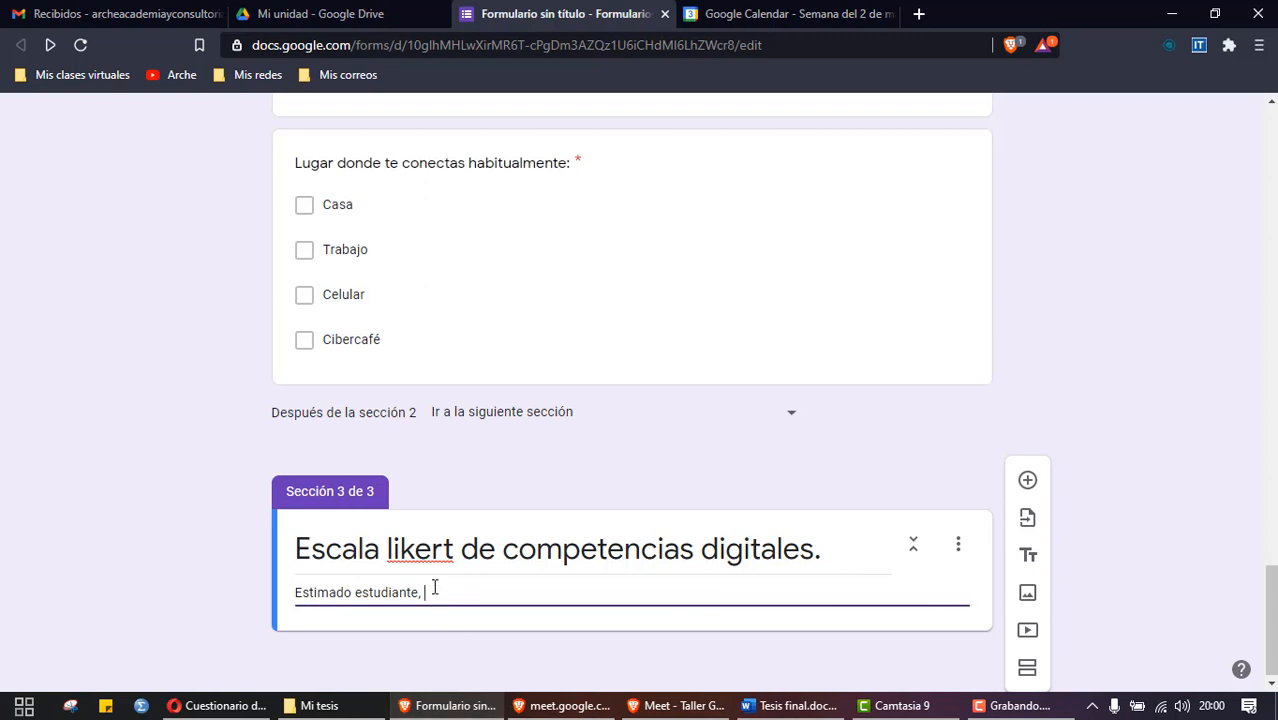
text(el)
key(BackSpace)
key(BackSpace)
text(la e)
key(BackSpace)
text(presente escala)
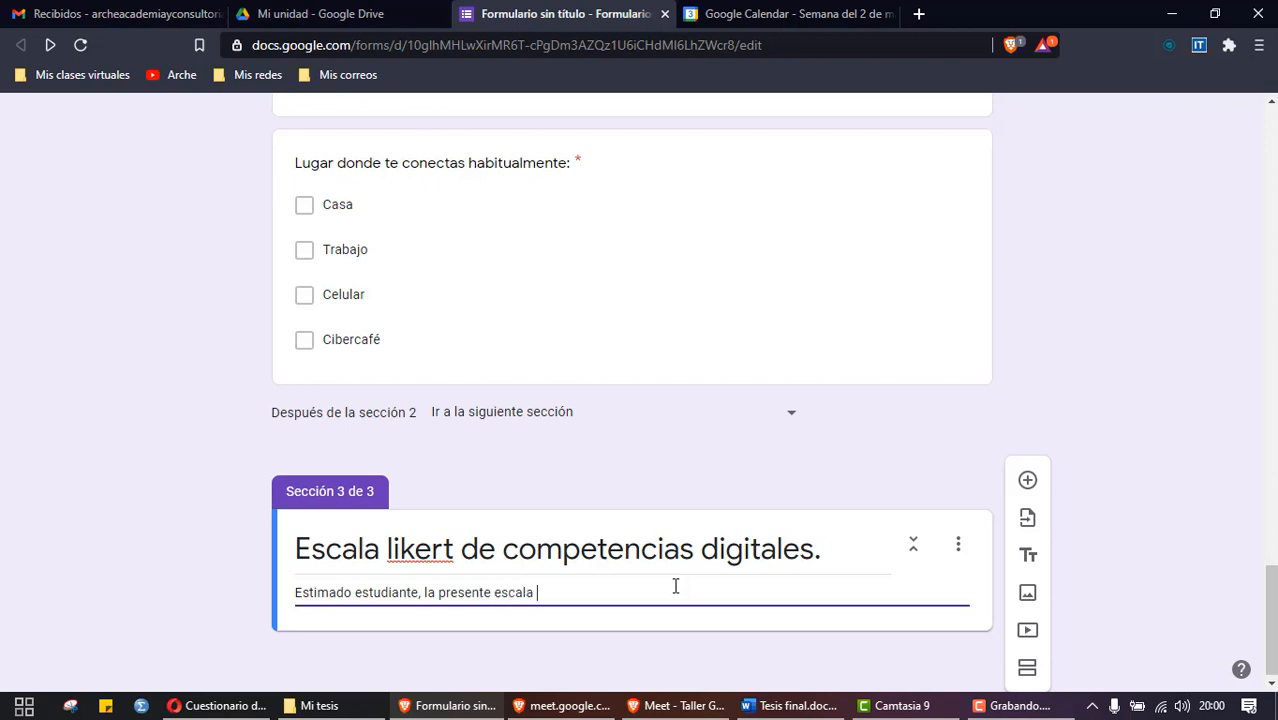
text( evalúa)
key(ctrl+v)
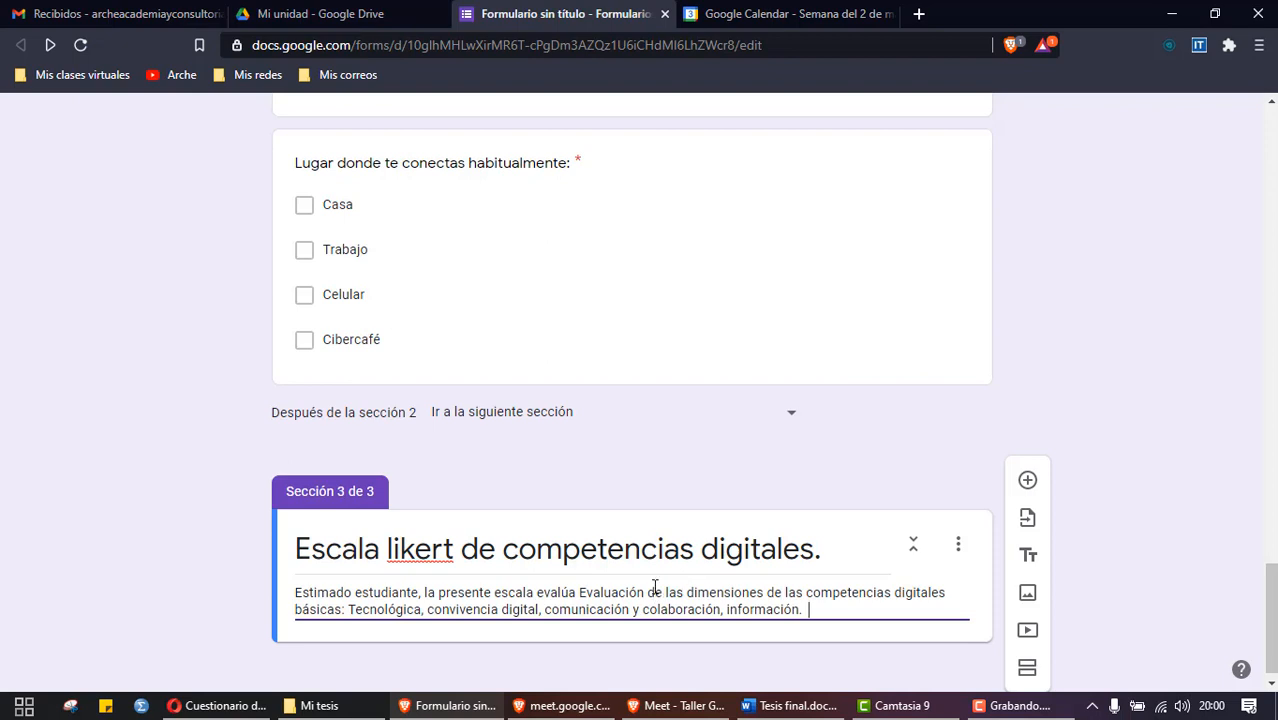
Step: Delete the redundant words "Evaluación de" from the pasted text so the description reads "evalúa las dimensiones"
click(668, 592)
key(BackSpace)
key(BackSpace)
key(BackSpace)
key(BackSpace)
key(BackSpace)
key(BackSpace)
key(BackSpace)
key(BackSpace)
key(BackSpace)
key(BackSpace)
key(BackSpace)
key(BackSpace)
key(BackSpace)
key(BackSpace)
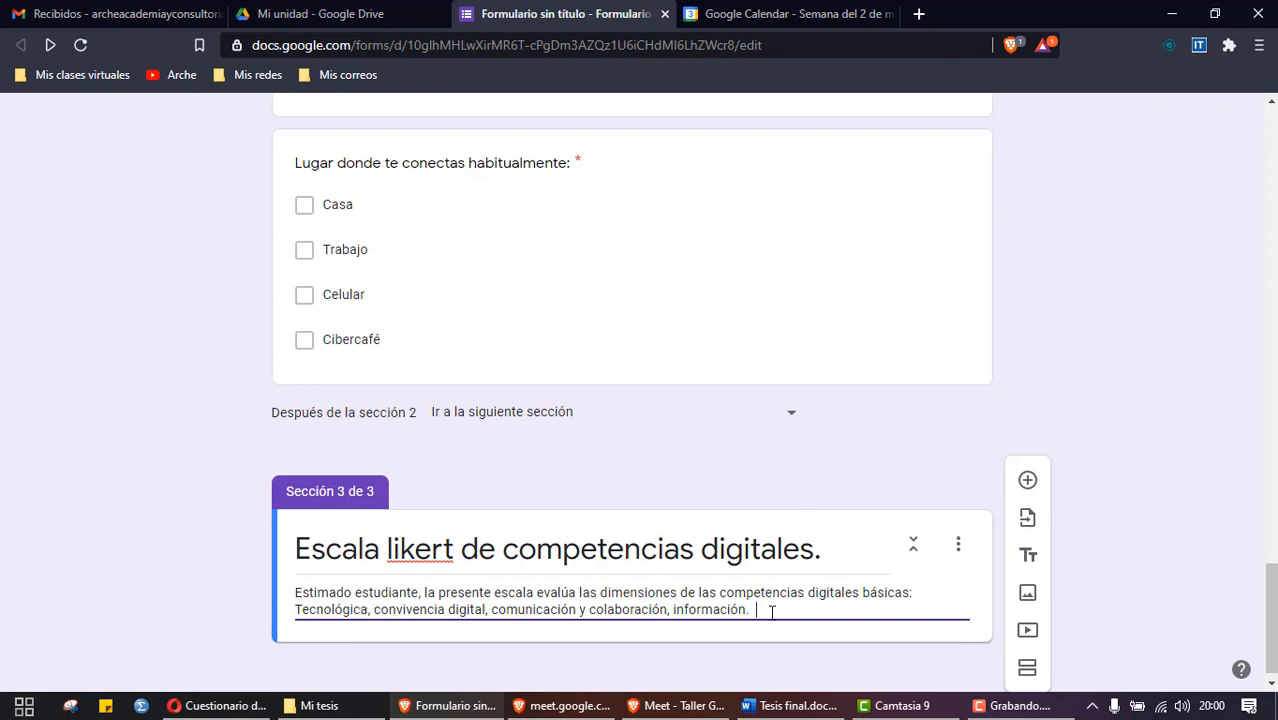
Step: Copy the "Las opciones de respuesta para cada frase son:" list from Word into the section description, below a blank line
key(Return)
key(Return)
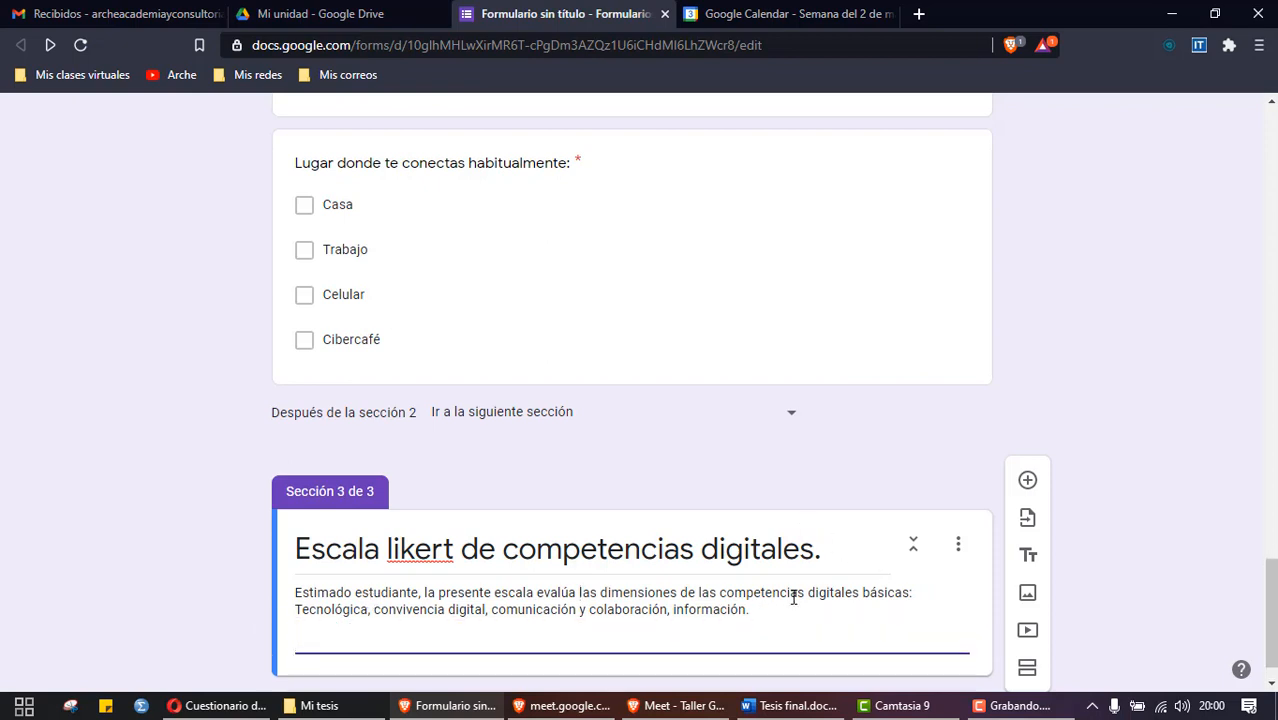
click(790, 705)
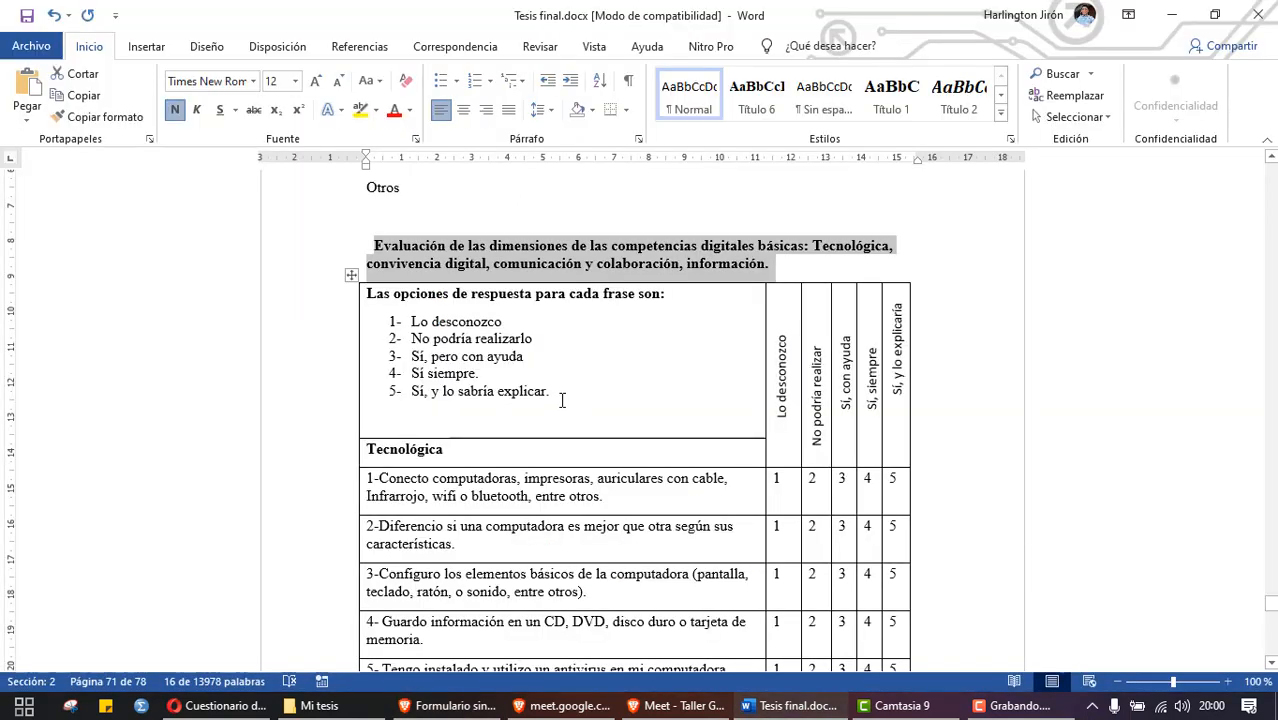
drag(562, 400, 380, 318)
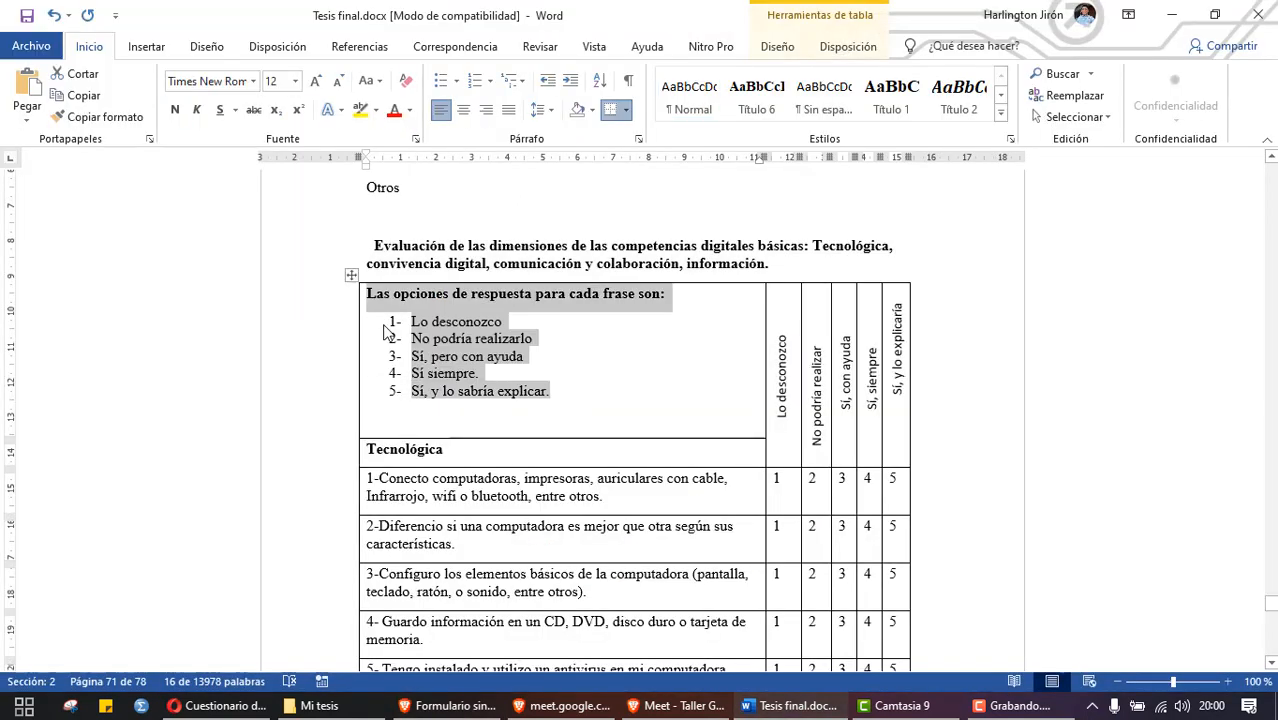
click(790, 705)
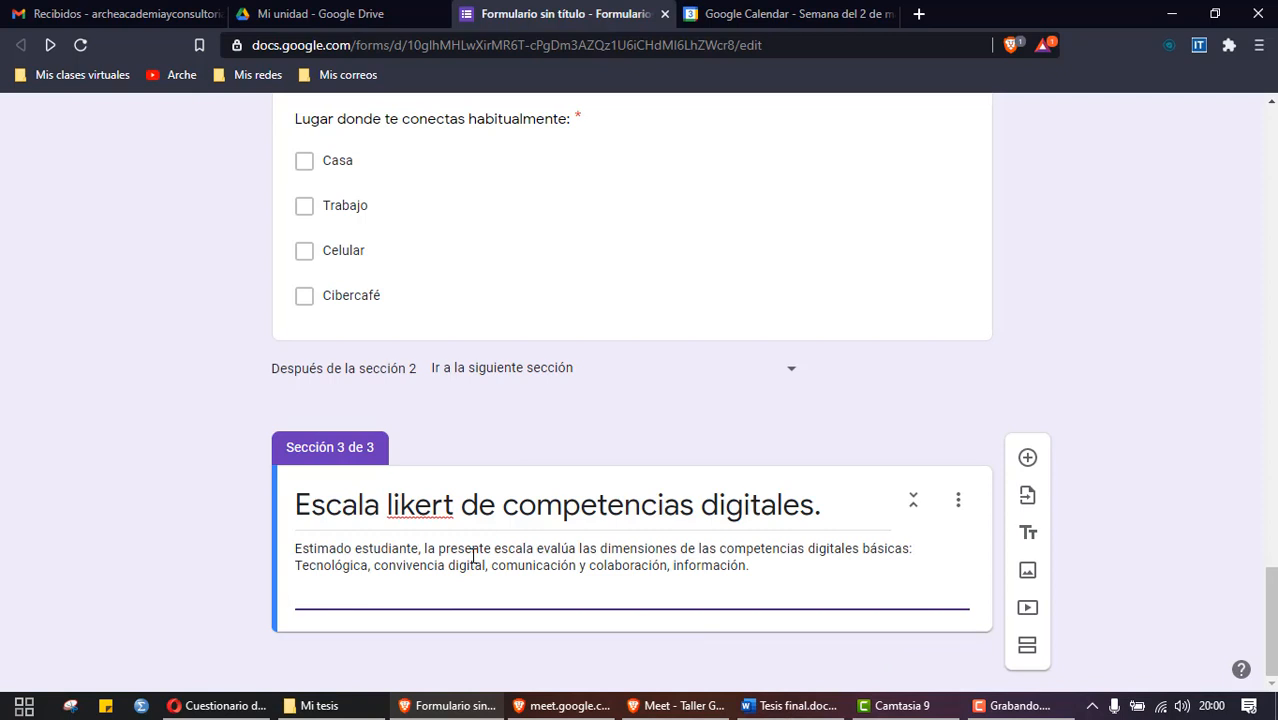
text(Las opciones de respuesta para cada frase son: 1-	Lo desconozco 2-	No podría realizarlo 3-	Sí, pero con ayuda 4-	Sí siempre. 5-	Sí, y lo sabría explicar.)
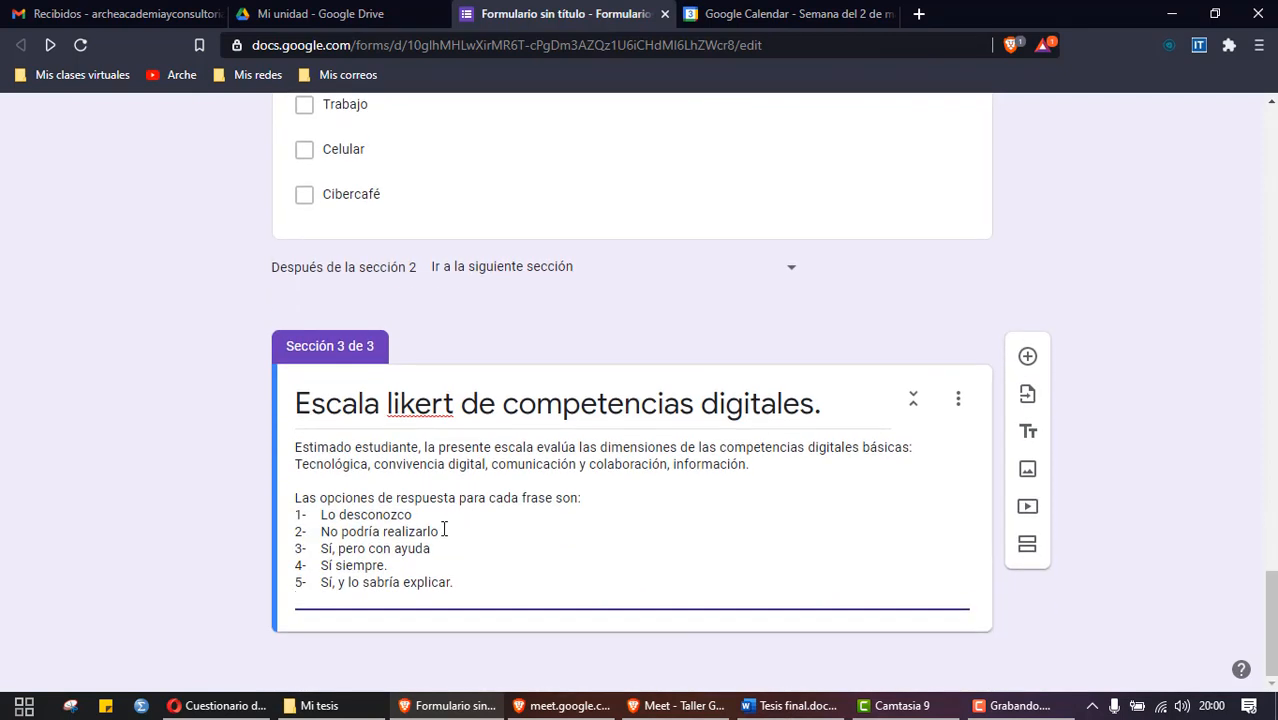
Step: Insert "Debes seleccionar una de las opciones de respuesta correspondiente a cada ítem de pregunta." as a separate paragraph above the response options
click(763, 468)
key(Return)
key(Return)
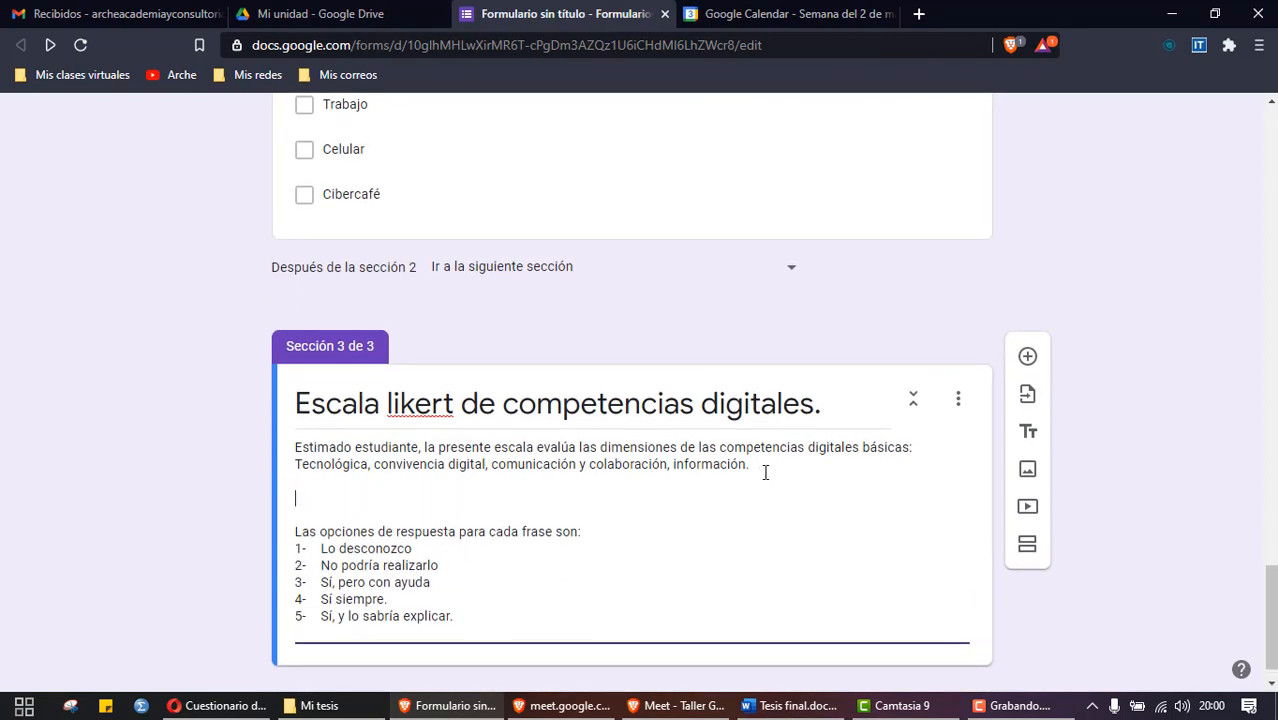
text(Debes seleccionar una d)
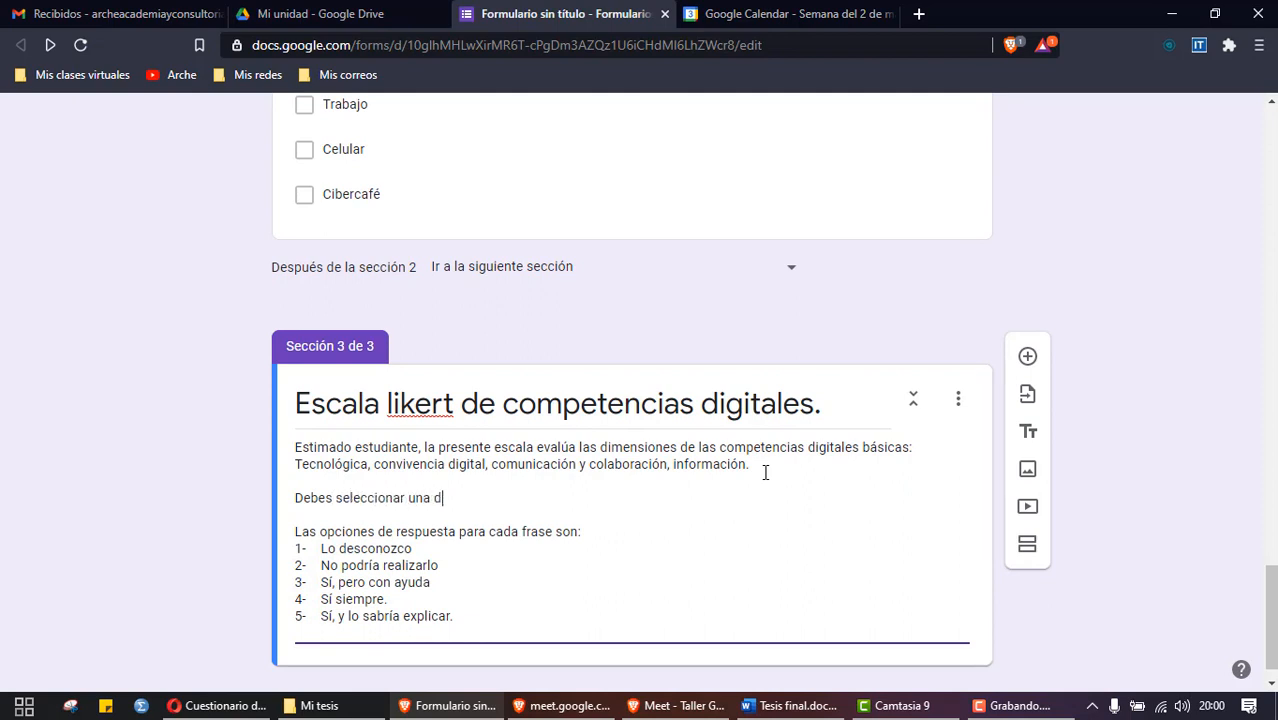
text(e las opciones de respuesta correspo)
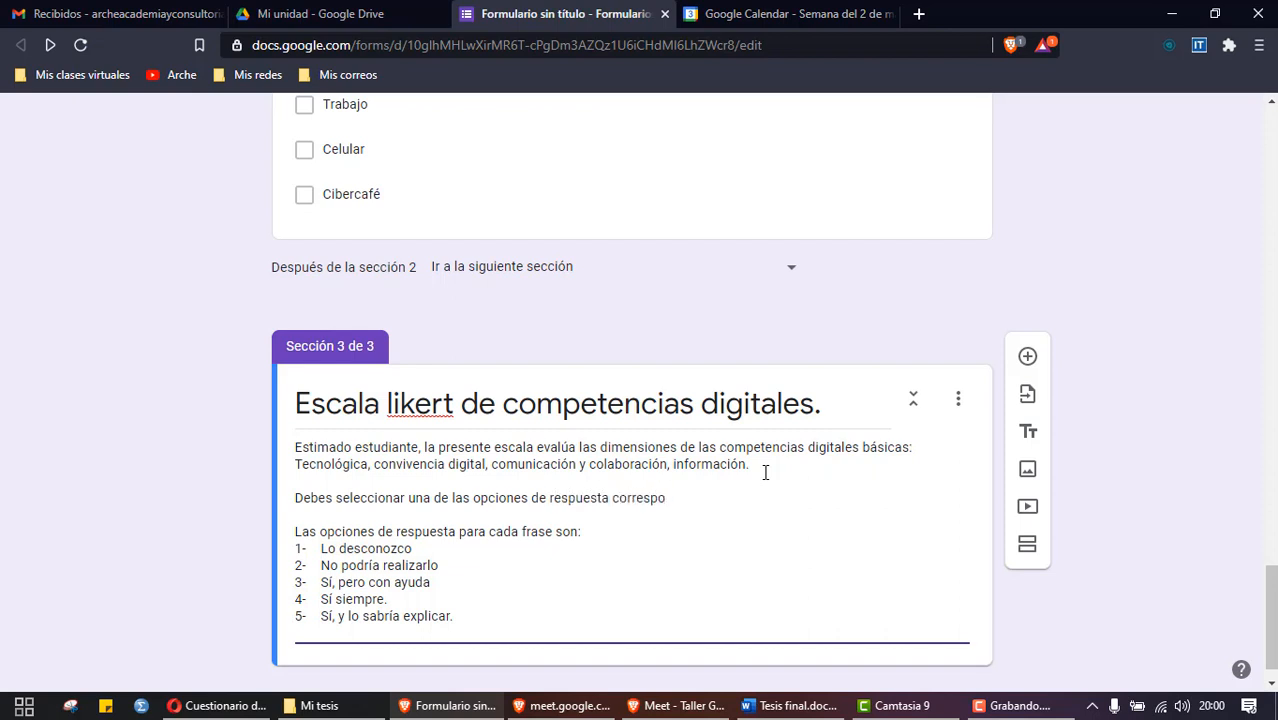
text(d)
text(ndiente a cada ítem de pregunta.)
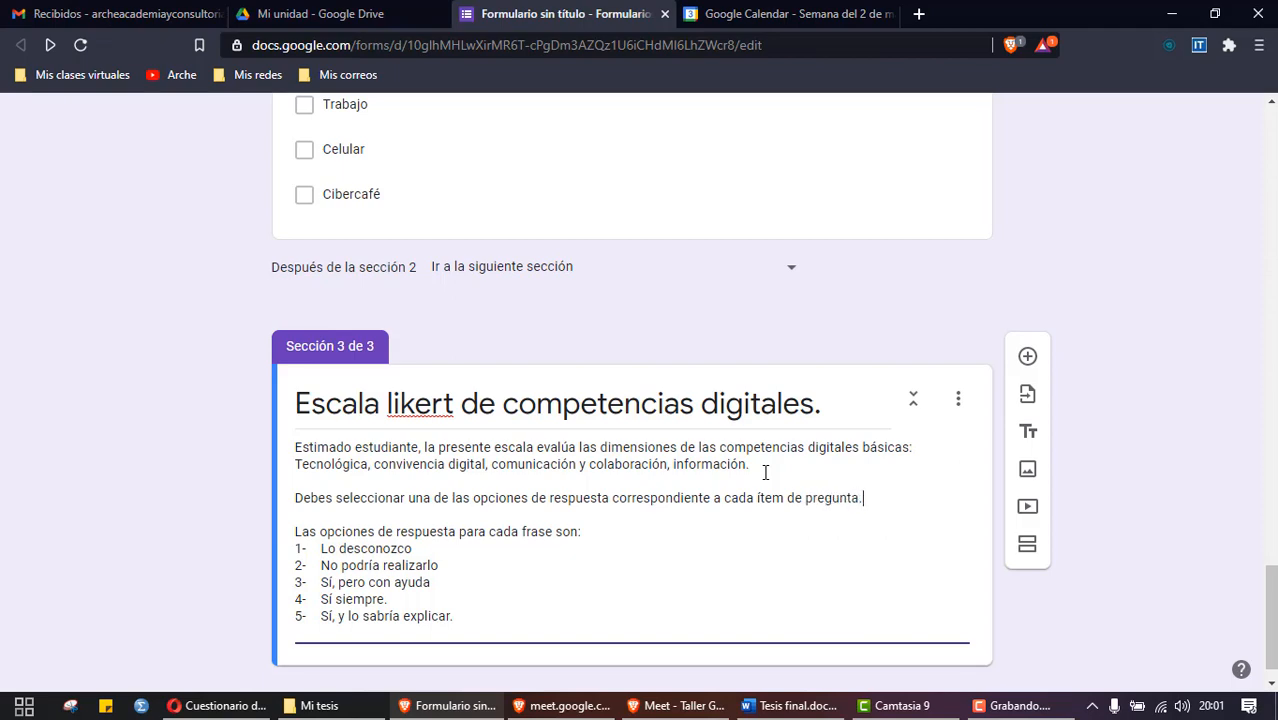
Step: Switch to the Word document and examine the first three Tecnológica items against the response options
click(830, 705)
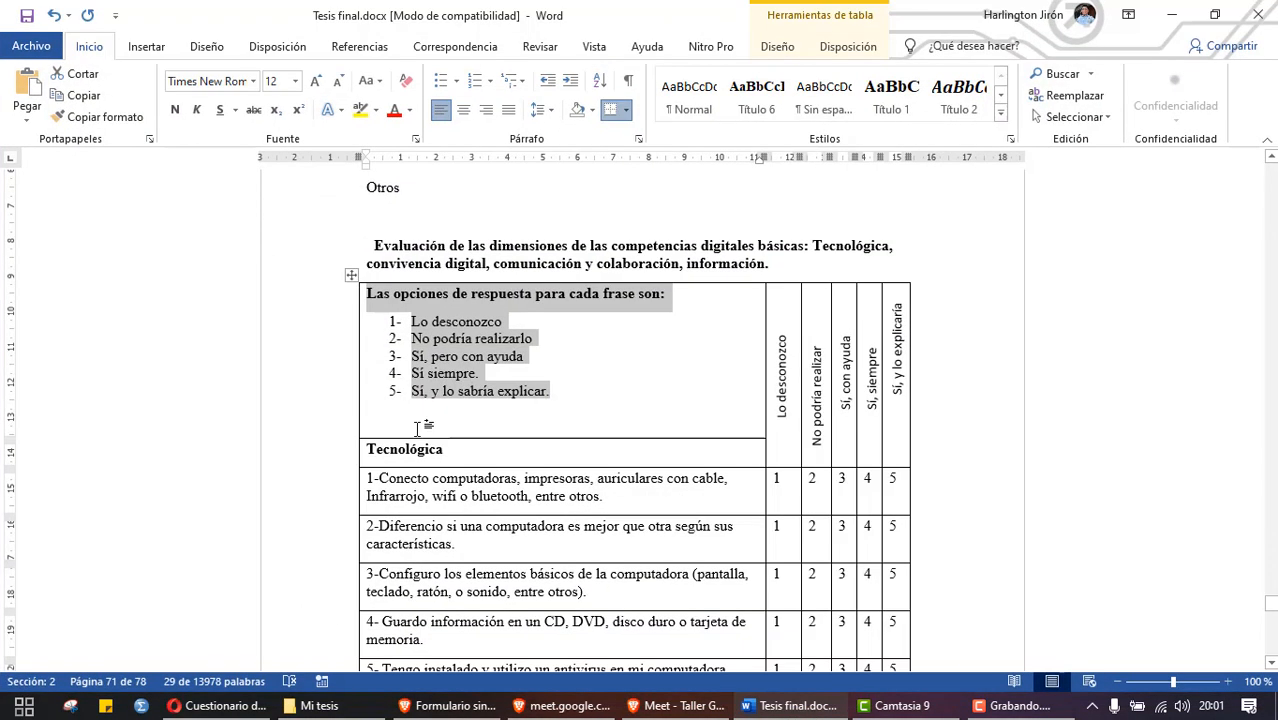
scroll(427, 470, down, 1)
scroll(427, 470, down, 1)
drag(602, 361, 379, 344)
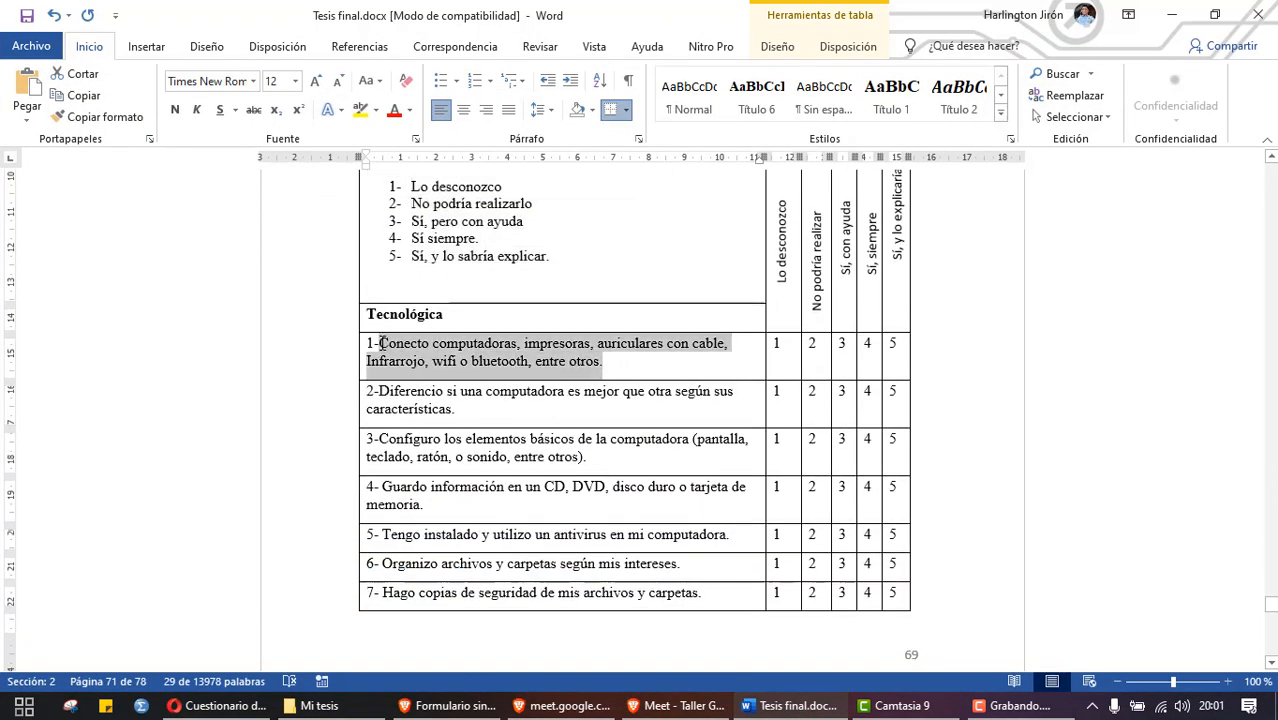
drag(454, 412, 380, 392)
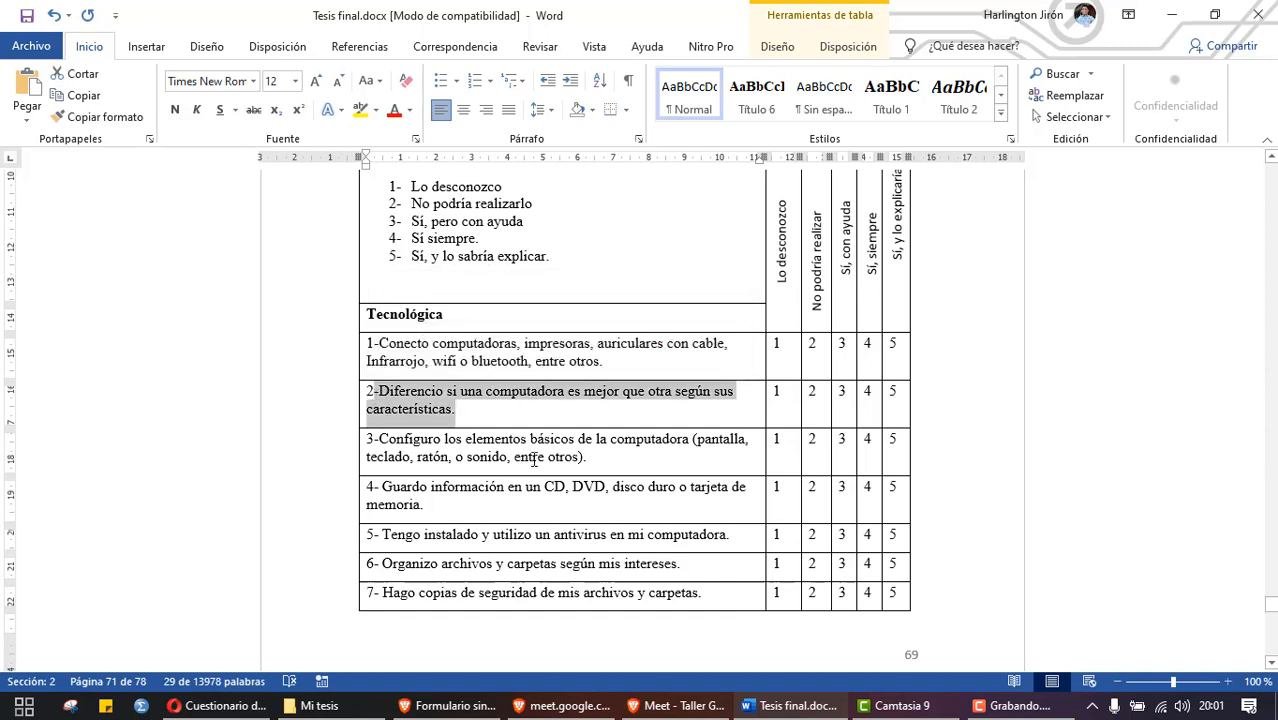
drag(603, 458, 430, 443)
click(396, 363)
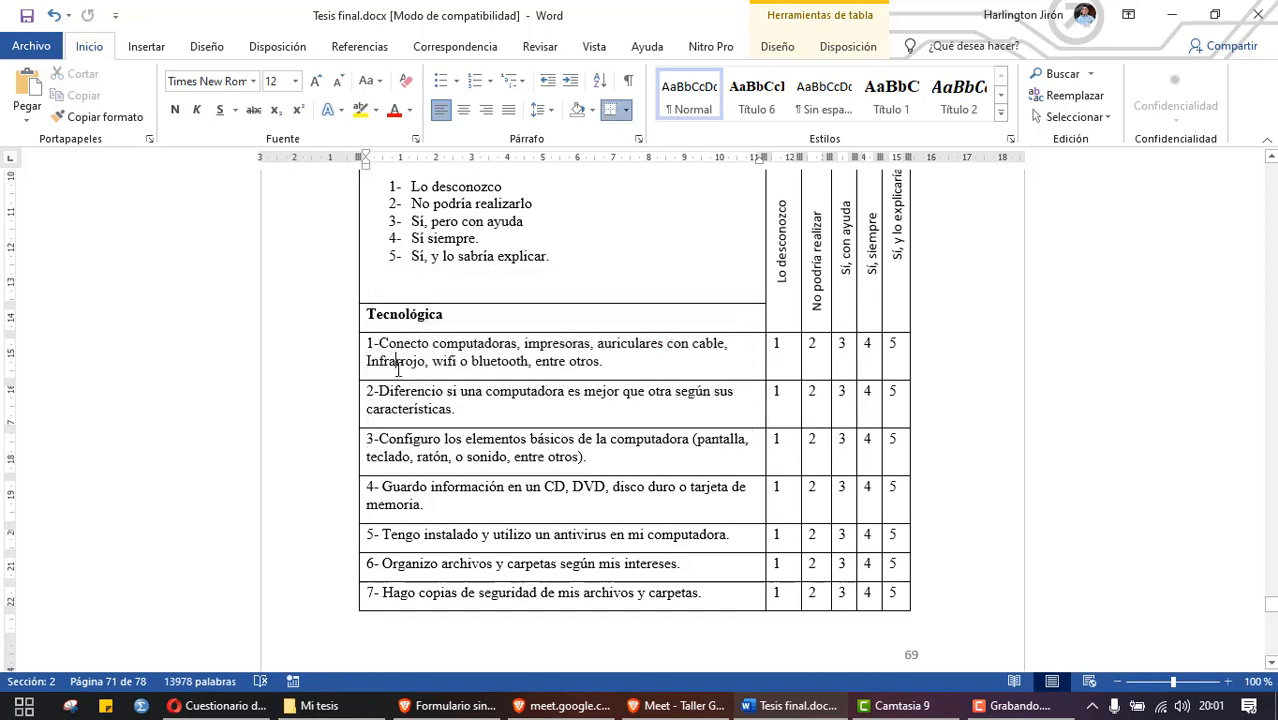
scroll(416, 391, up, 1)
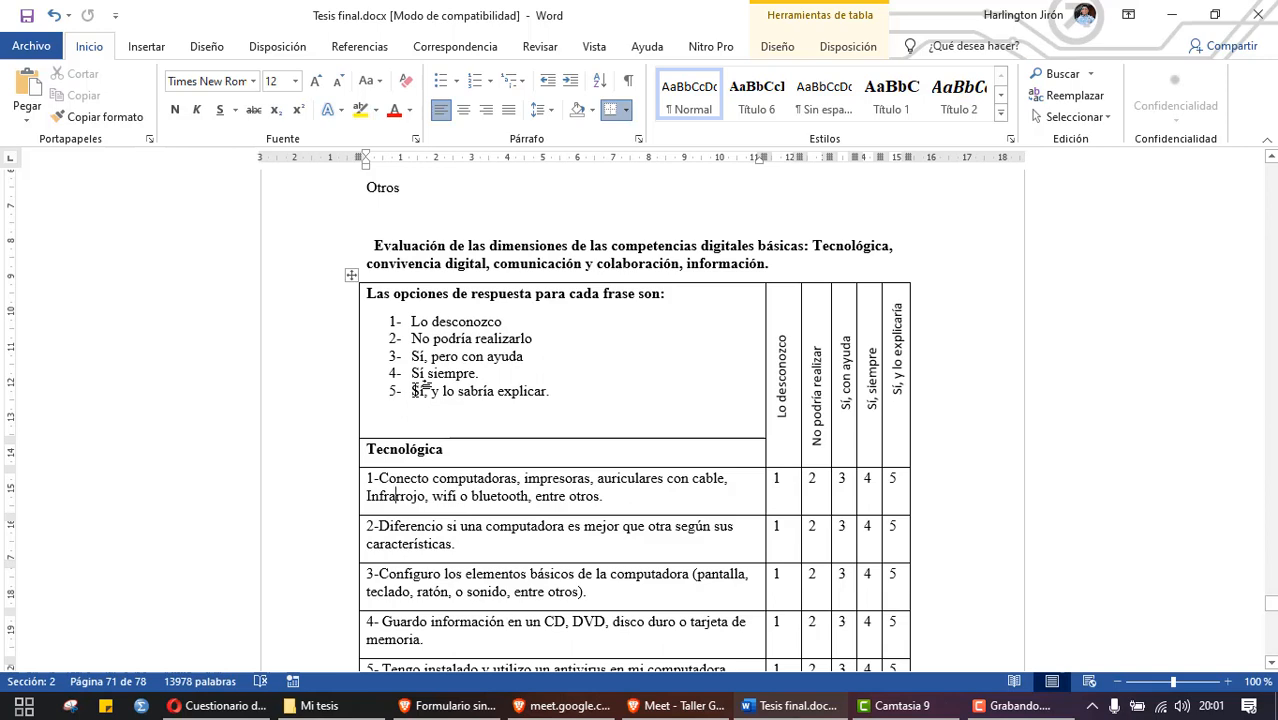
scroll(420, 385, down, 1)
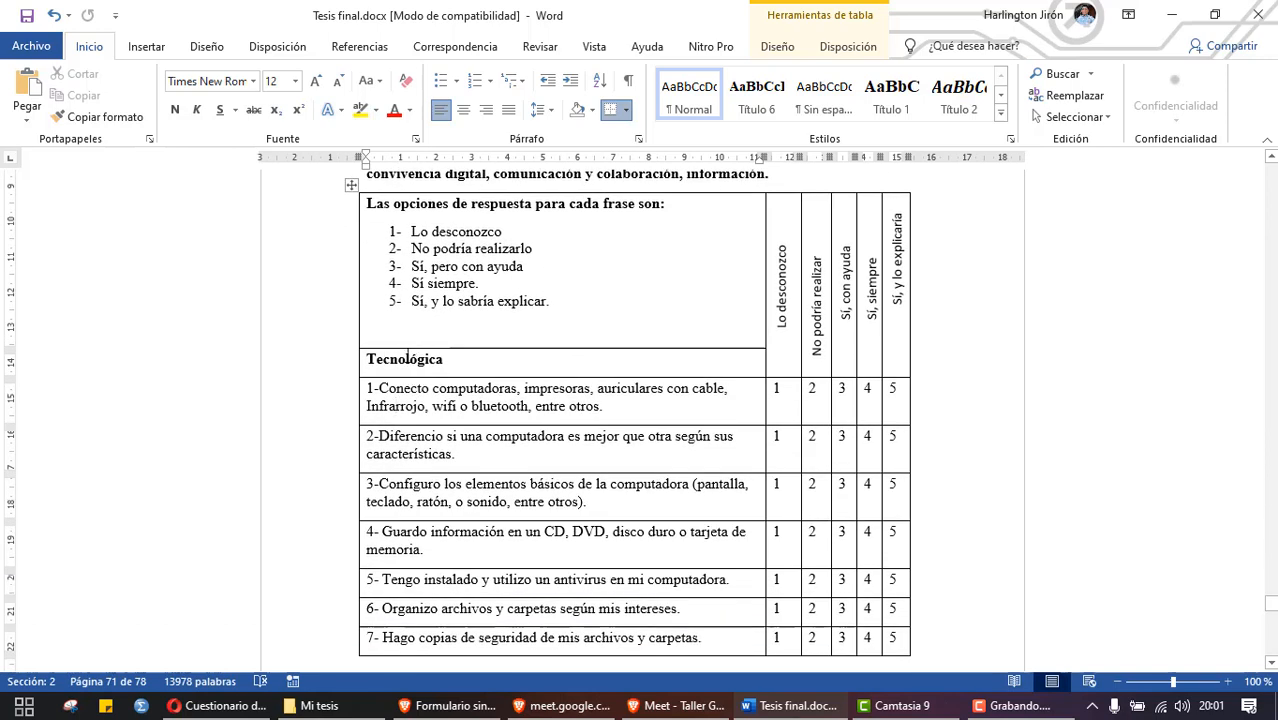
Step: Examine how the scale items are grouped under the Tecnológica and Convivencia digital dimension headings
drag(455, 358, 357, 376)
scroll(357, 376, down, 10)
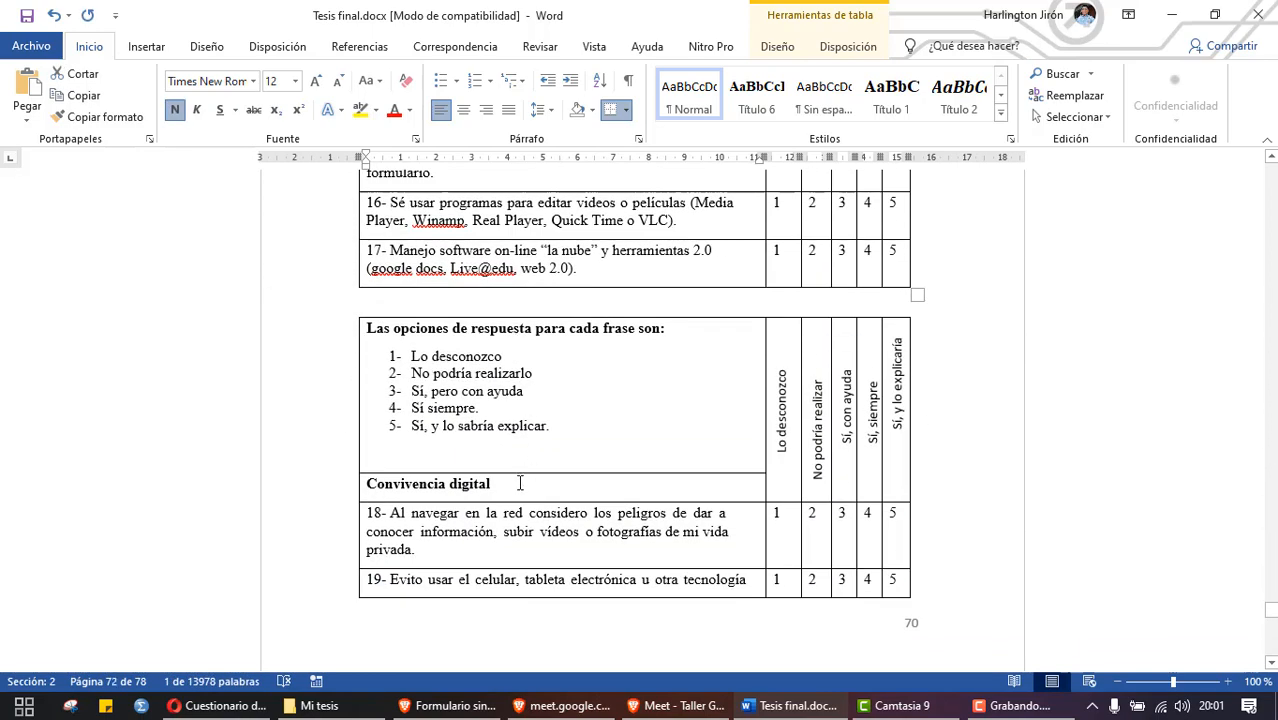
drag(520, 486, 390, 508)
scroll(390, 508, down, 3)
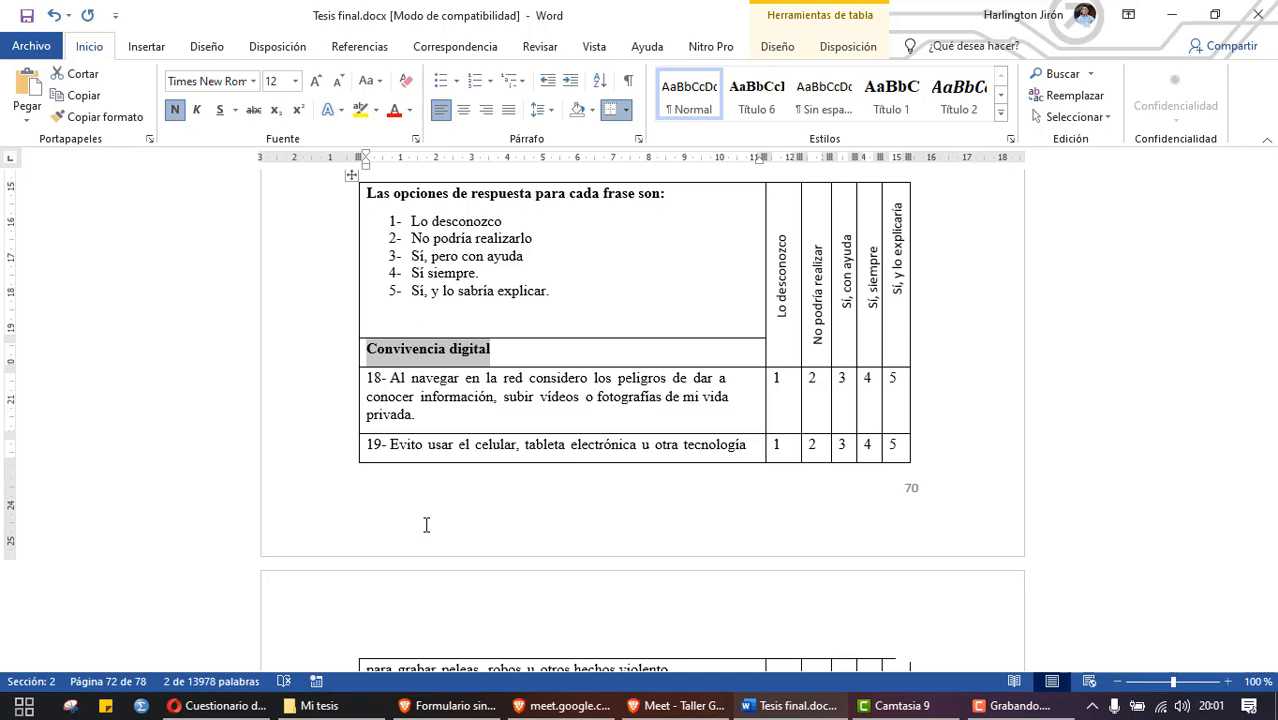
scroll(426, 525, up, 5)
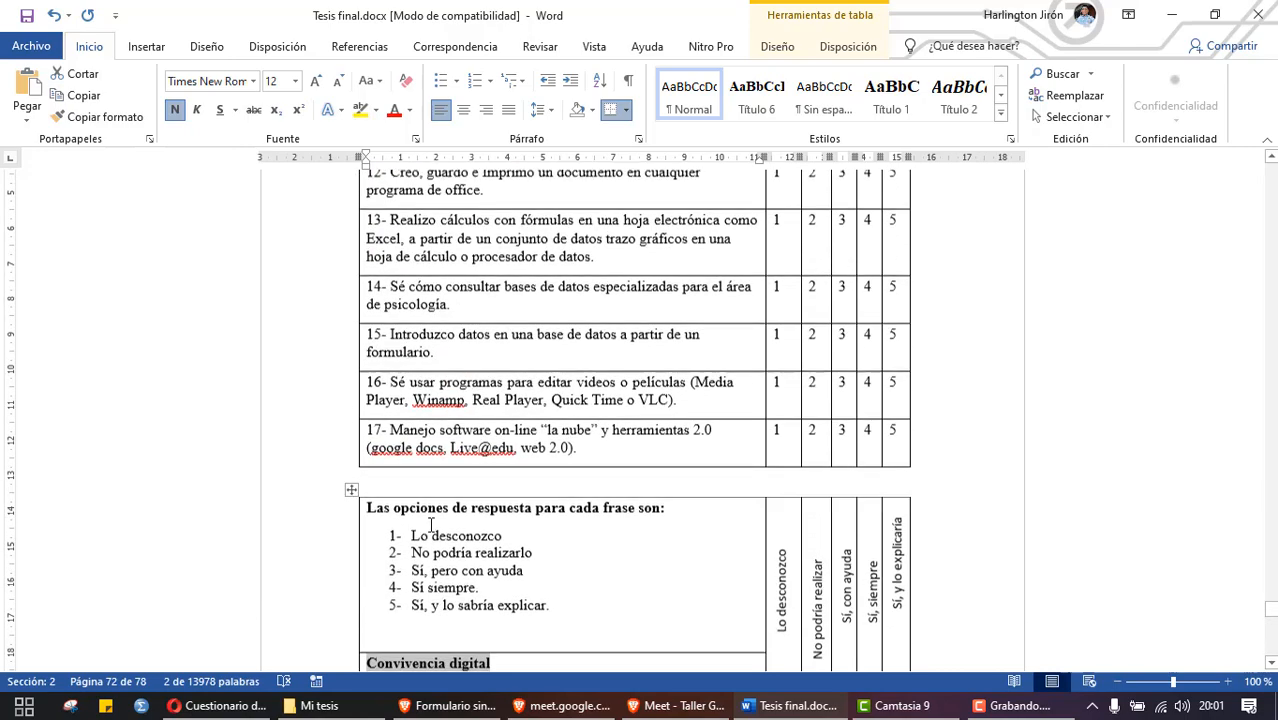
scroll(537, 513, up, 15)
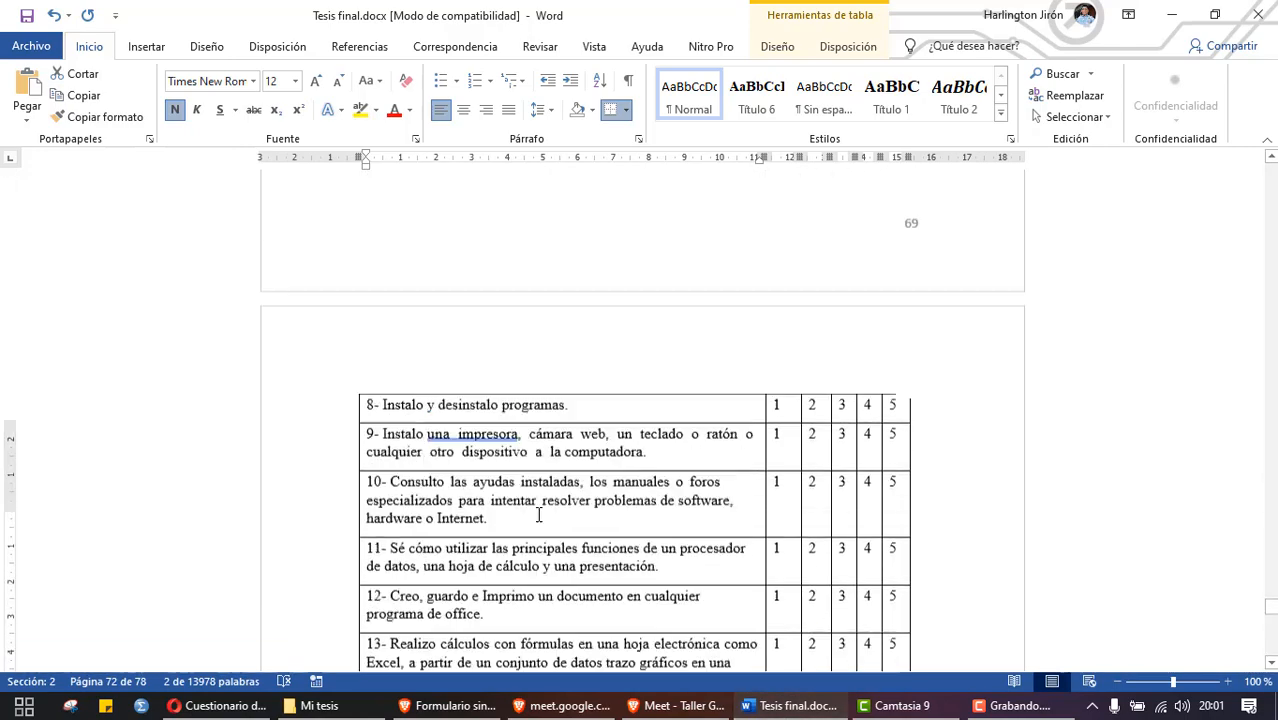
scroll(538, 513, up, 4)
scroll(431, 362, down, 3)
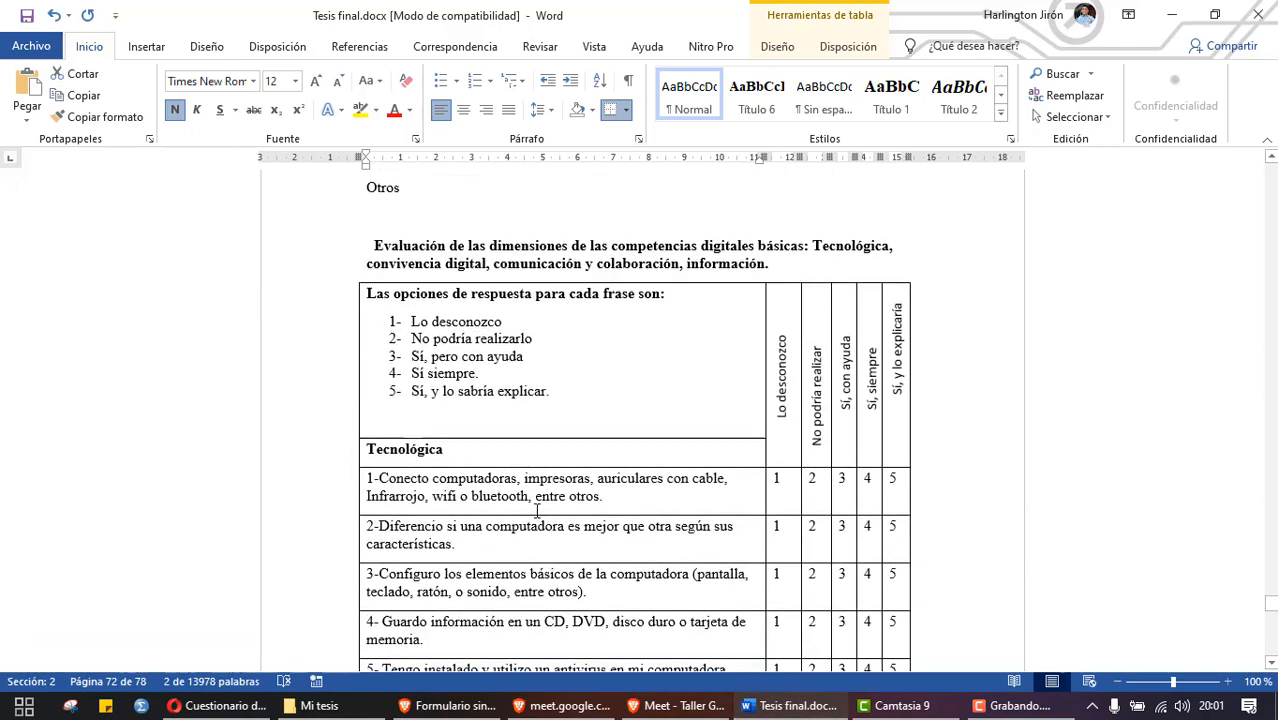
drag(431, 362, 367, 362)
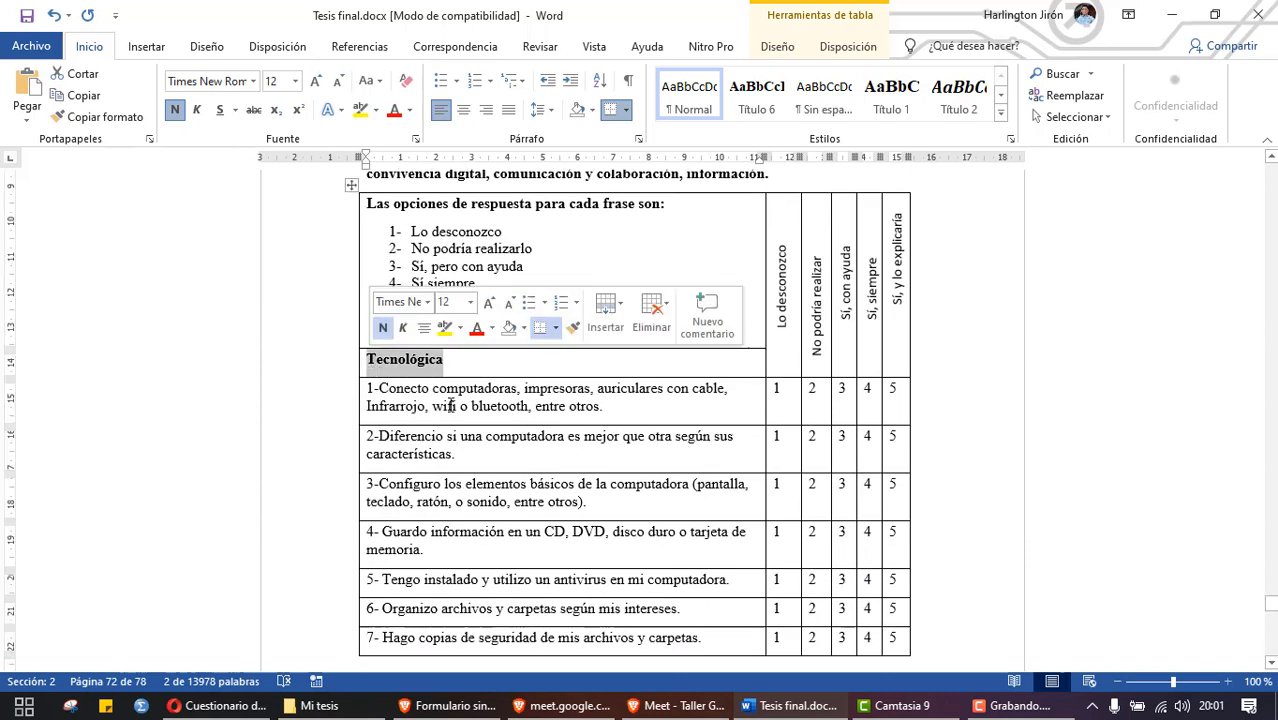
click(468, 416)
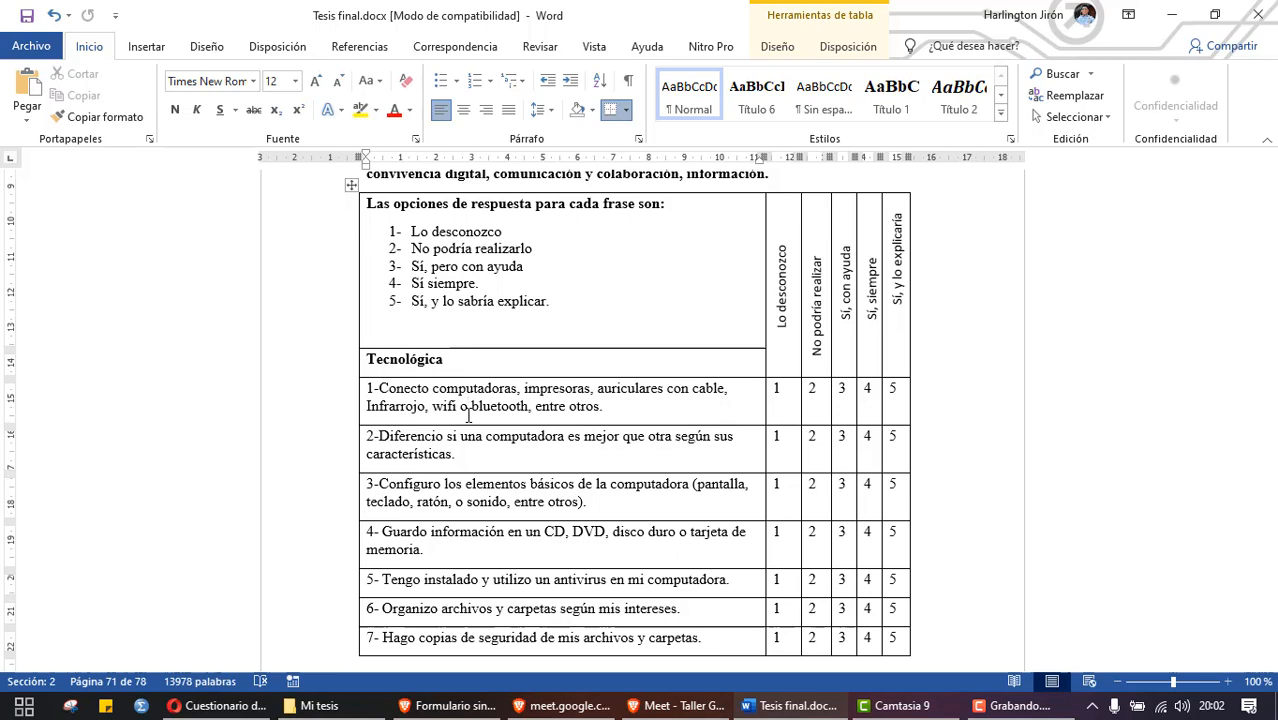
scroll(468, 415, up, 2)
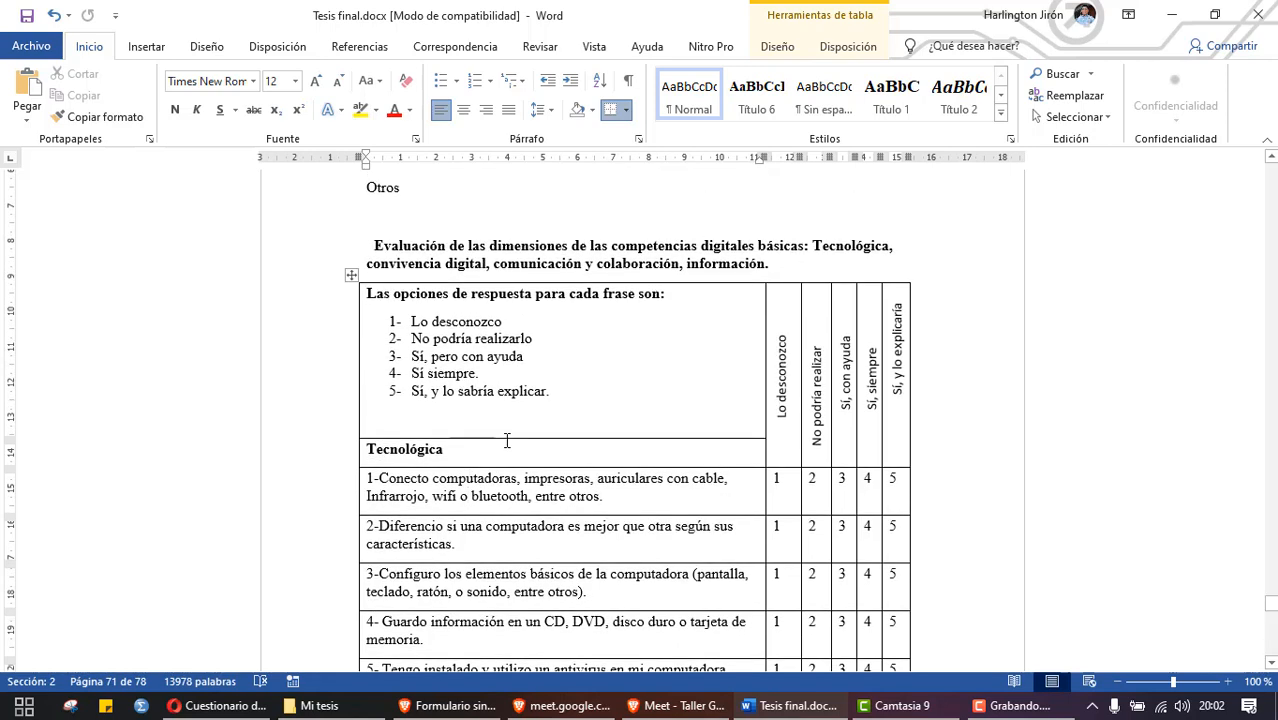
scroll(505, 441, down, 1)
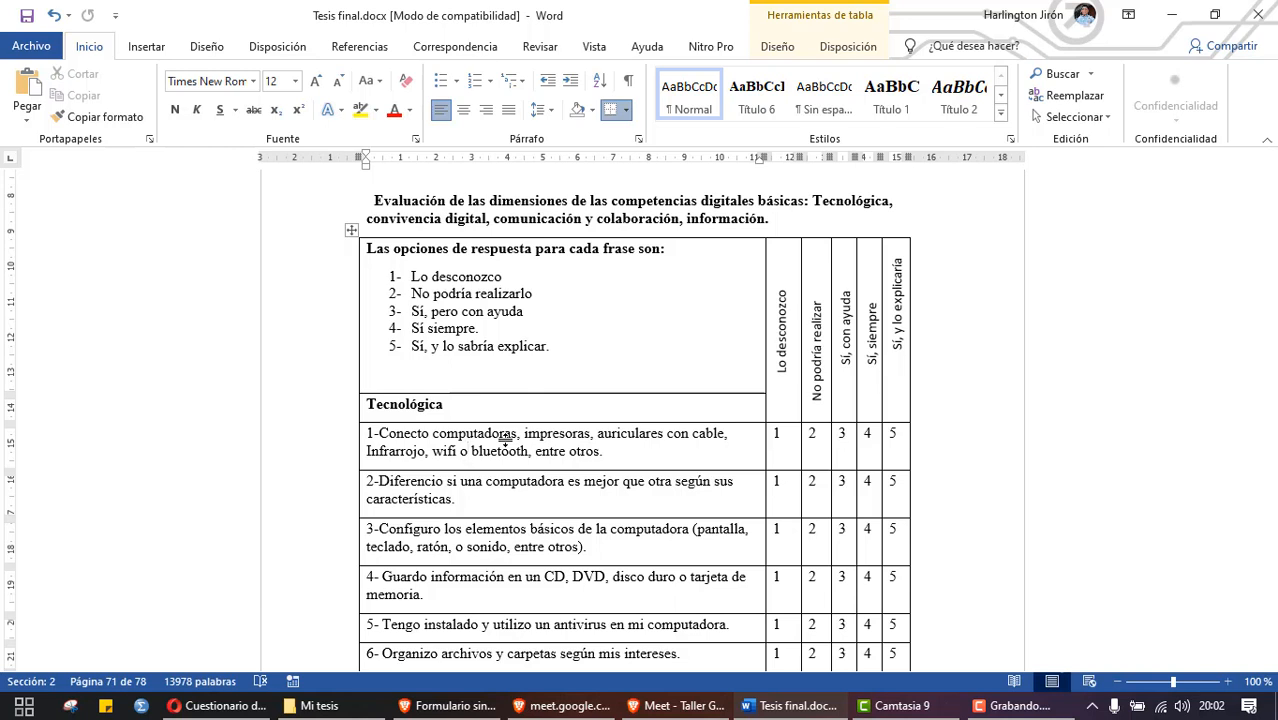
scroll(640, 420, down, 2)
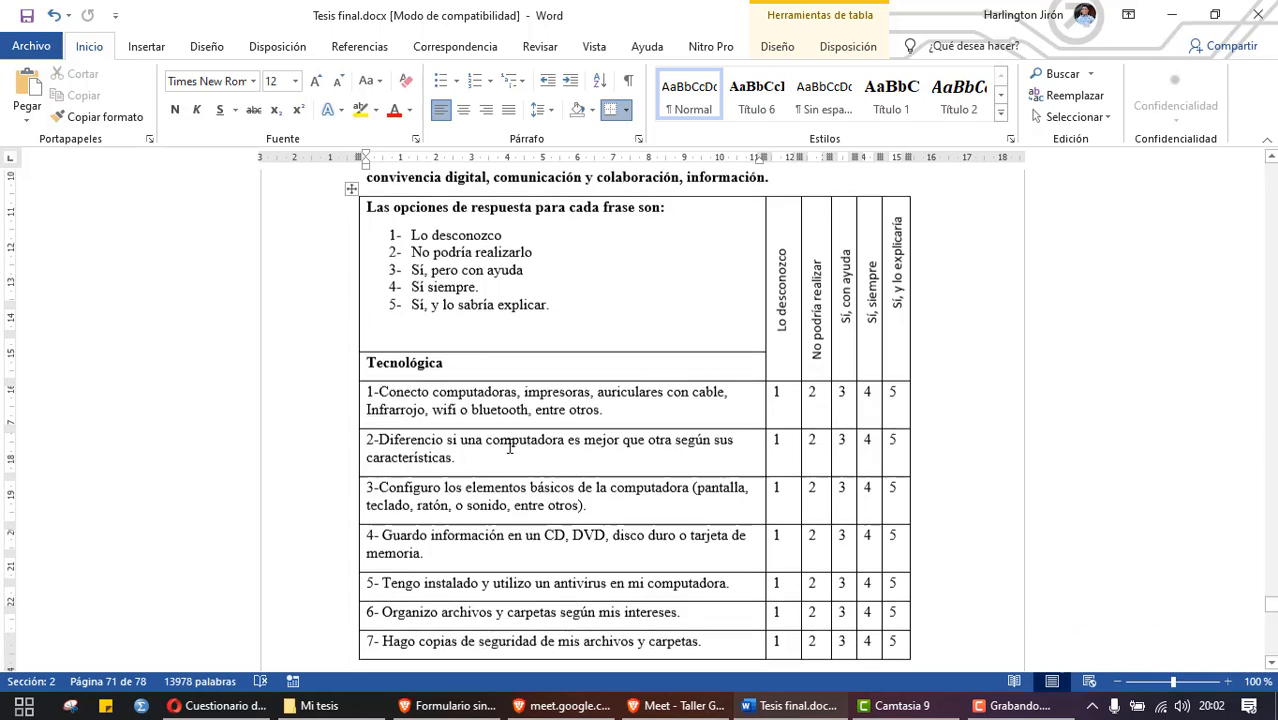
Step: Switch back to the Google Forms questionnaire, hide the screen-sharing notice and add a new question below the third section's description
click(555, 712)
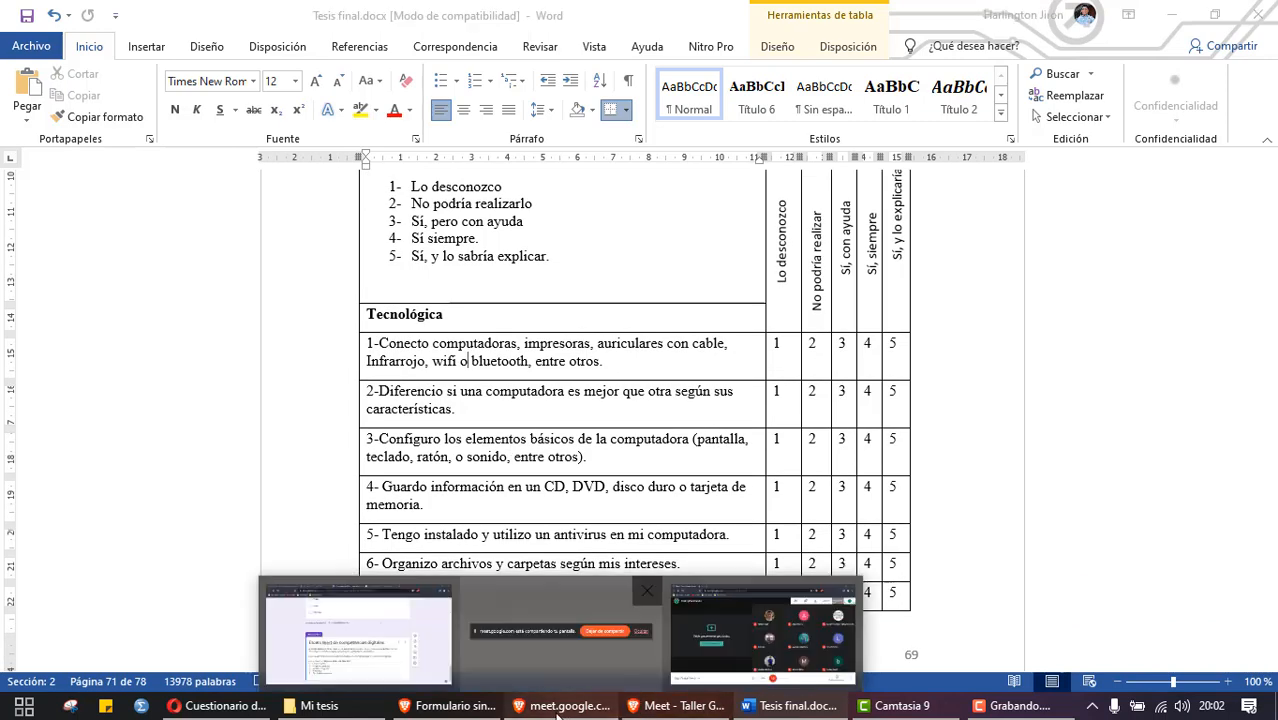
click(458, 707)
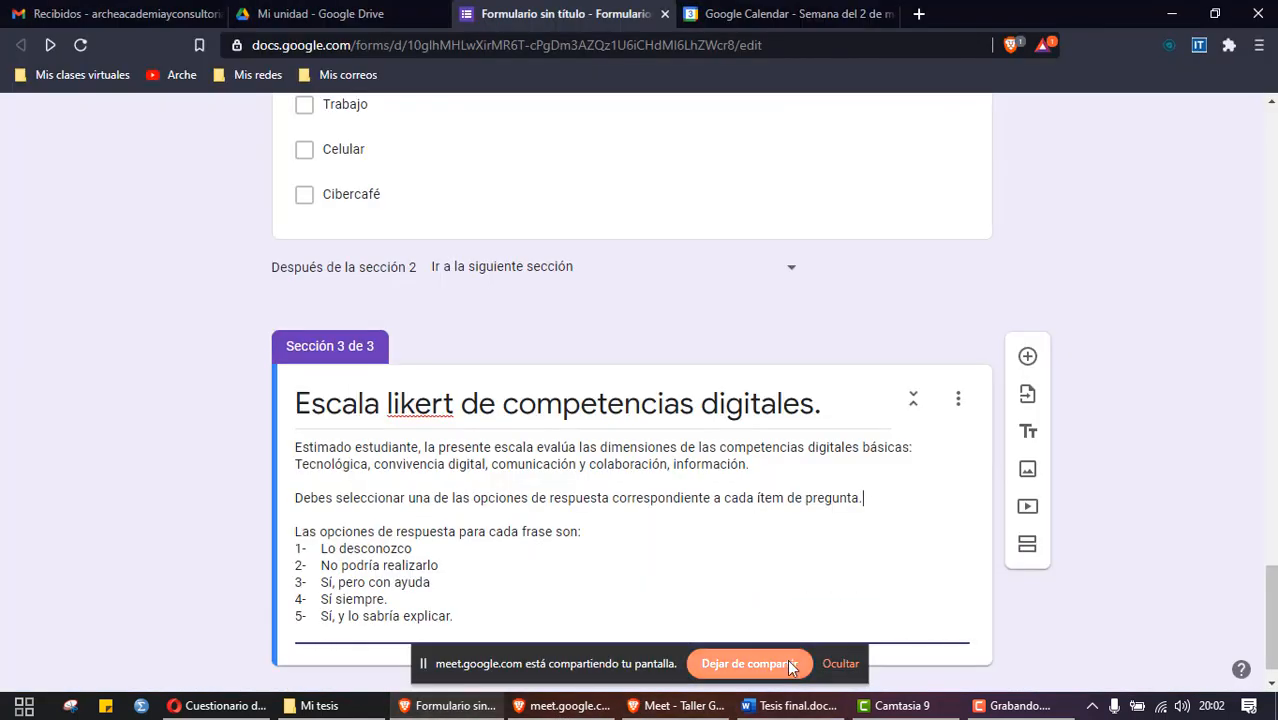
click(840, 663)
scroll(844, 668, down, 1)
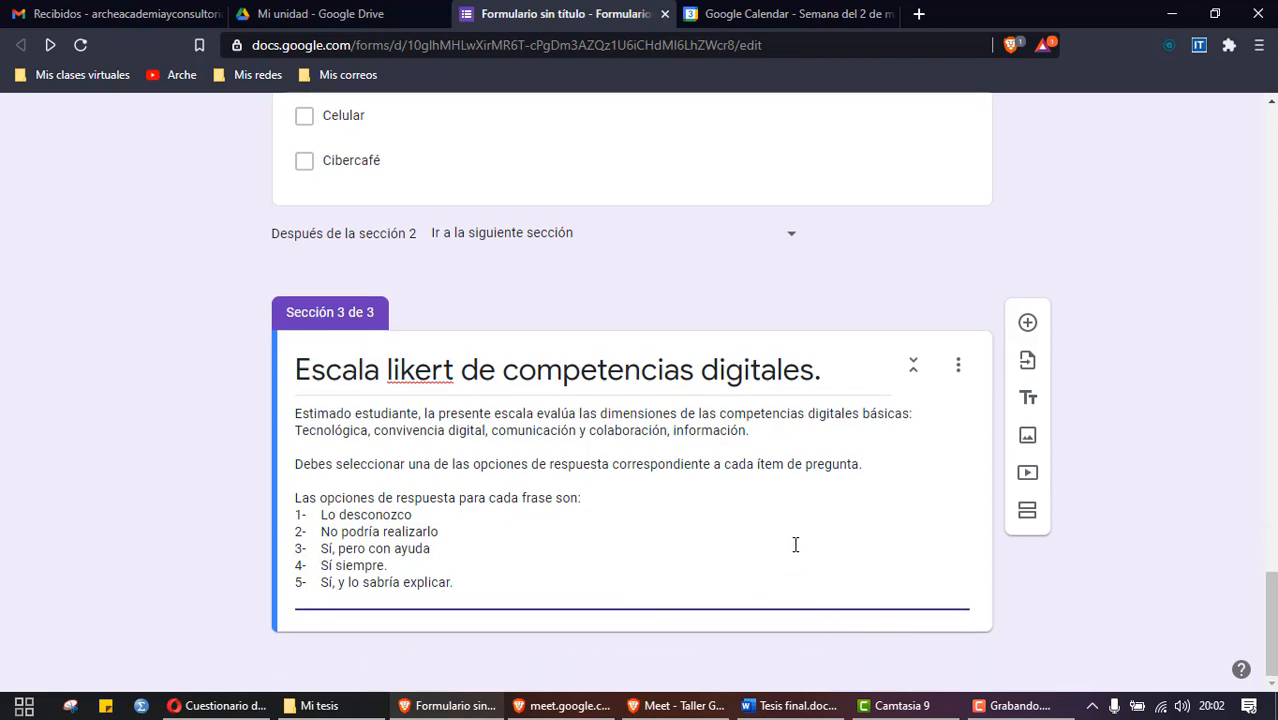
click(1028, 324)
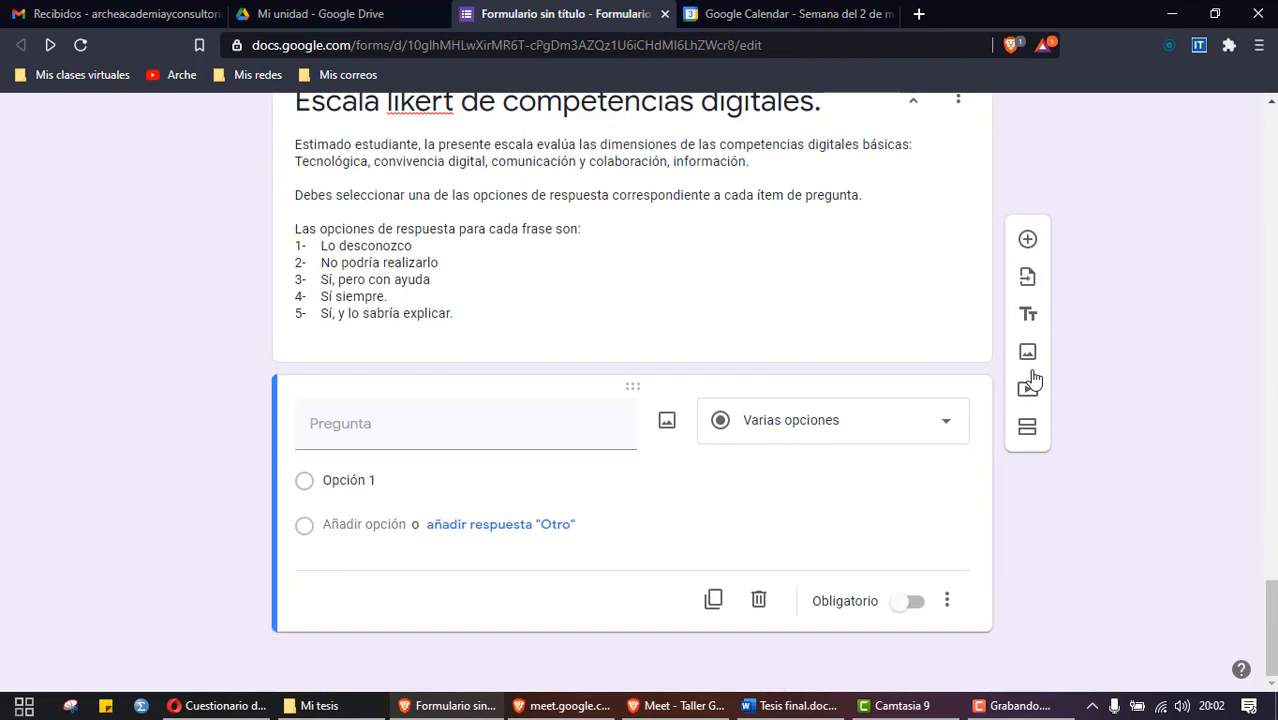
Step: Change the new question's type to Cuadrícula de varias opciones
click(788, 428)
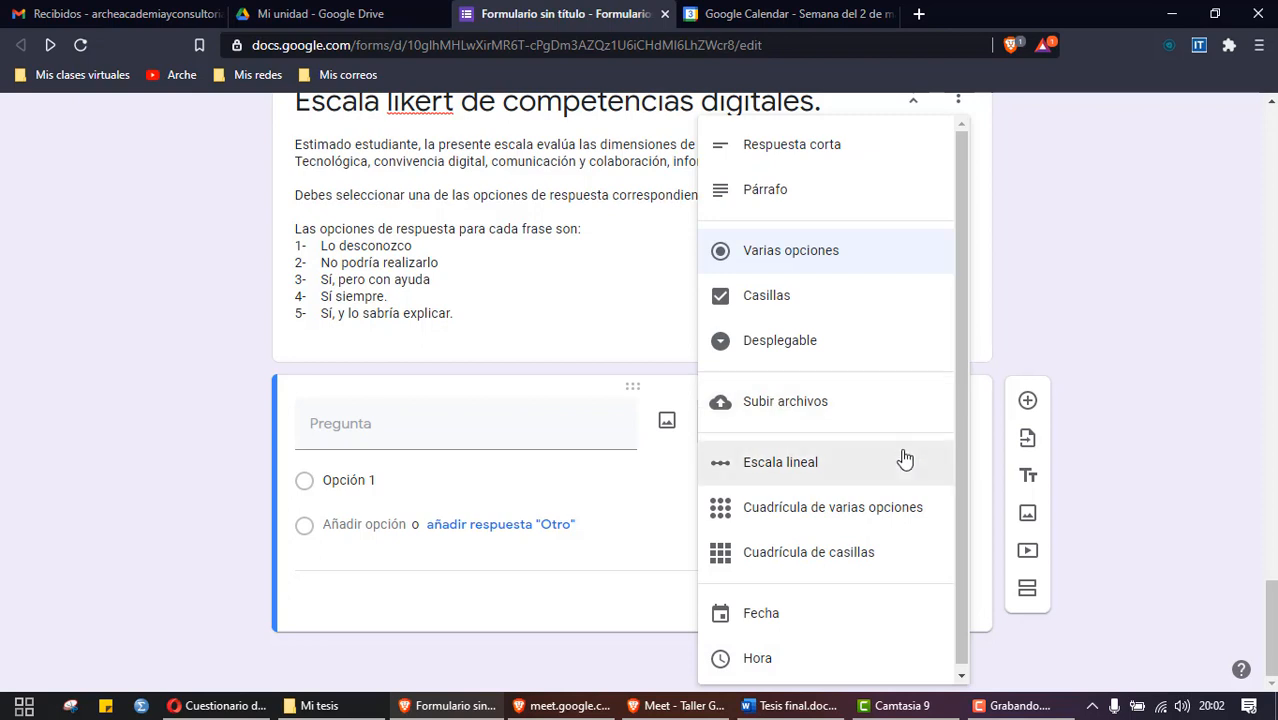
click(860, 517)
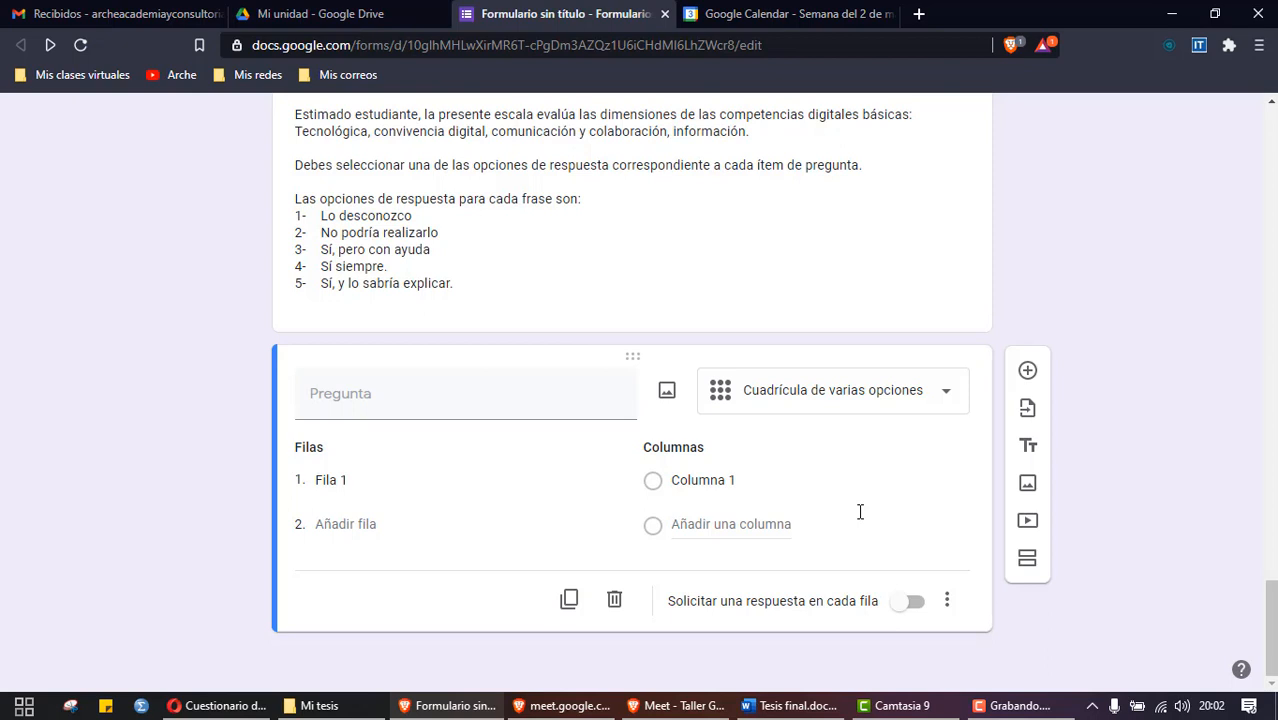
Step: Examine the Tecnológica items and their 1 to 5 response columns in the Word document, then return to the form
click(808, 702)
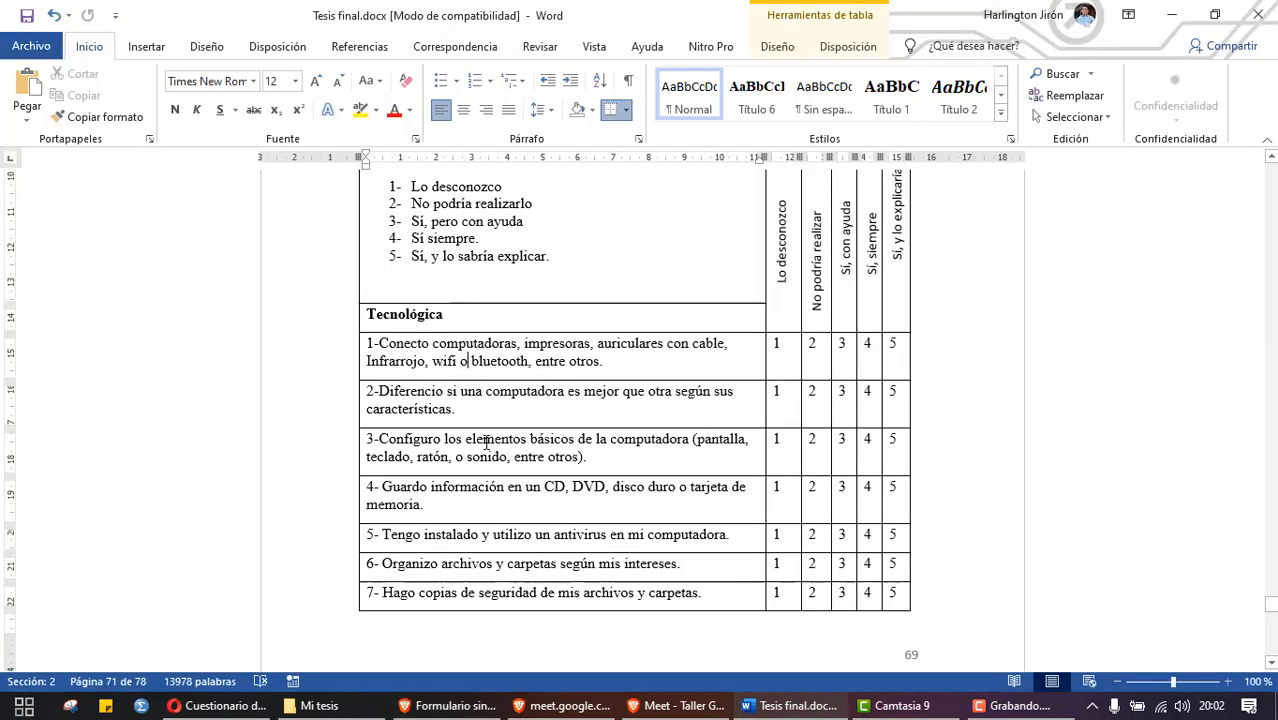
click(365, 346)
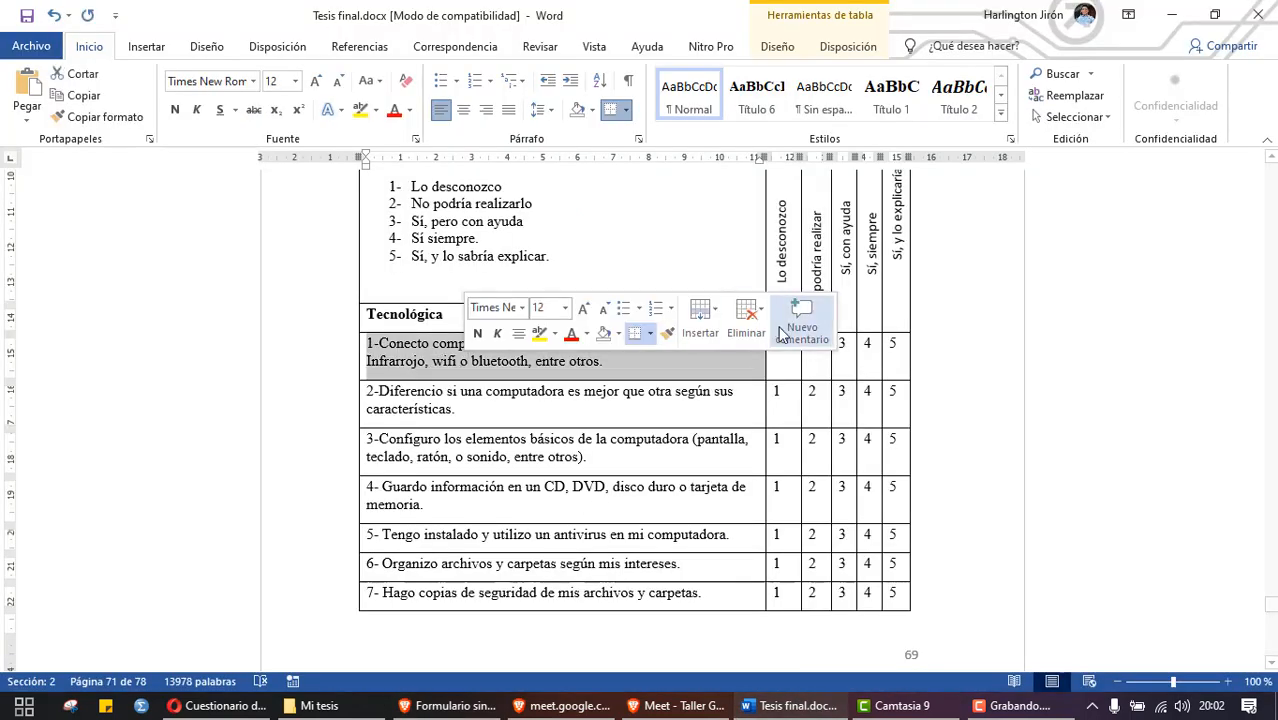
drag(778, 355, 876, 428)
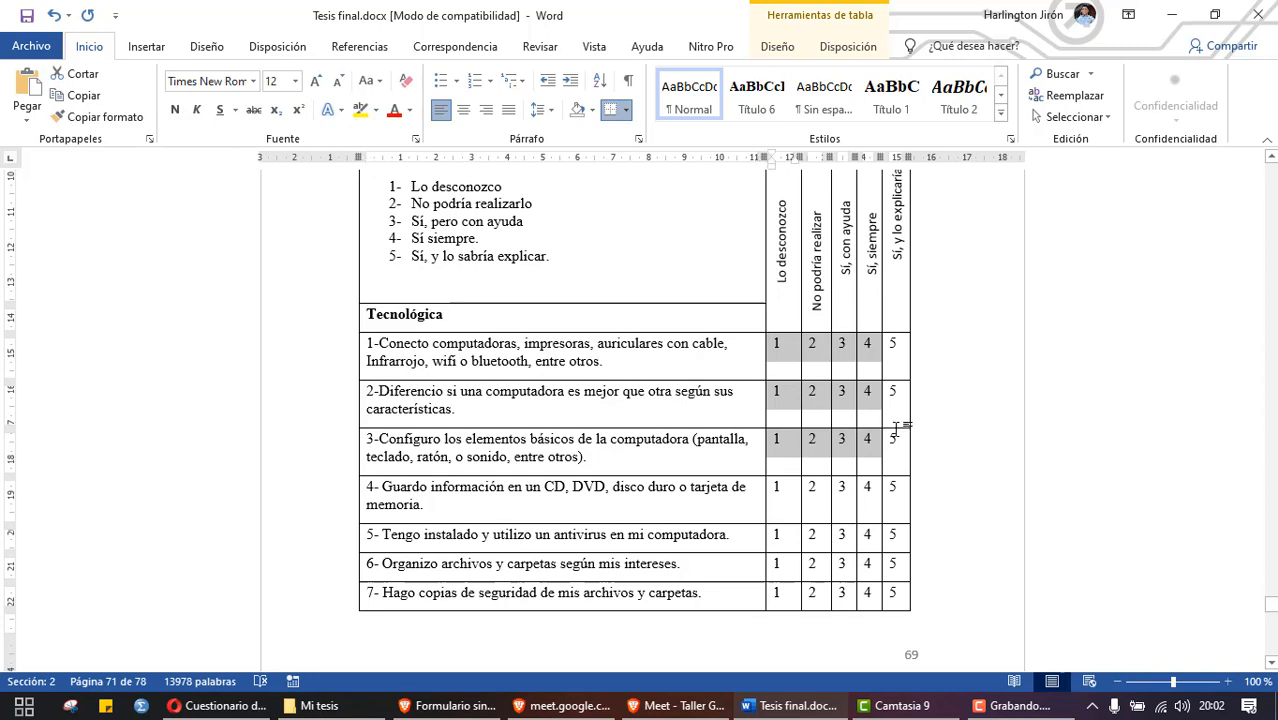
mouse_move(688, 705)
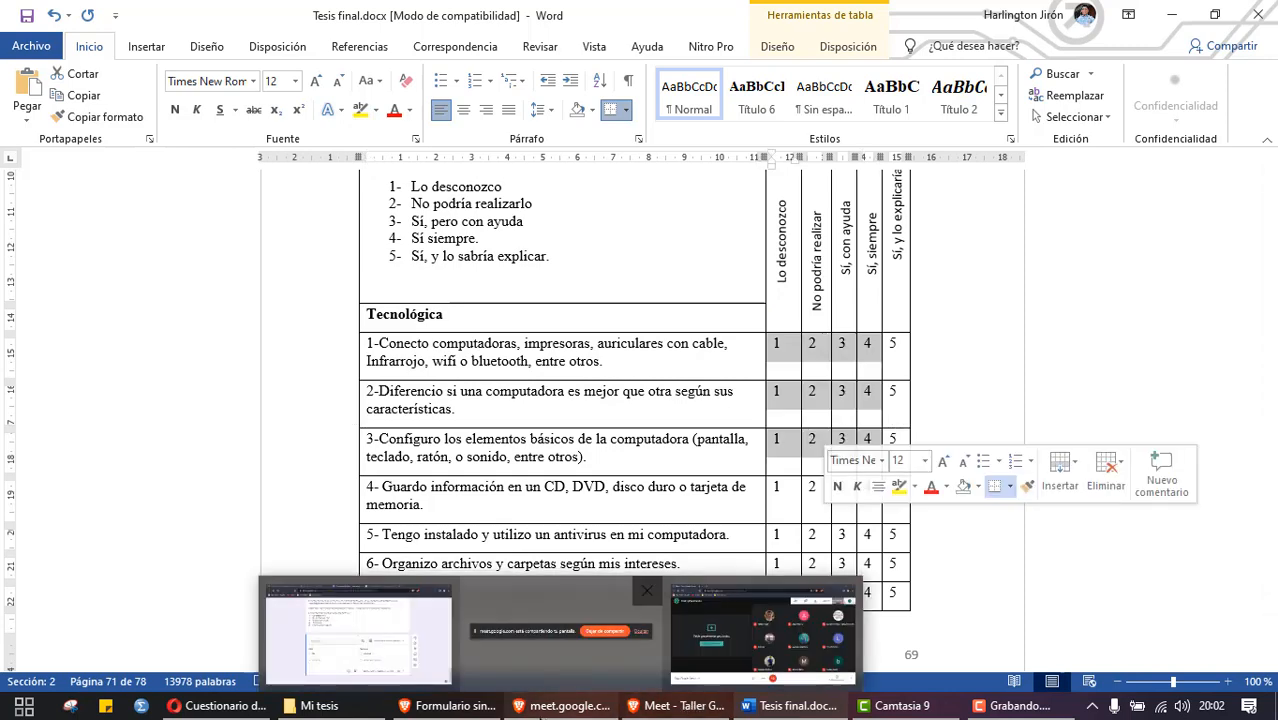
click(592, 638)
click(474, 714)
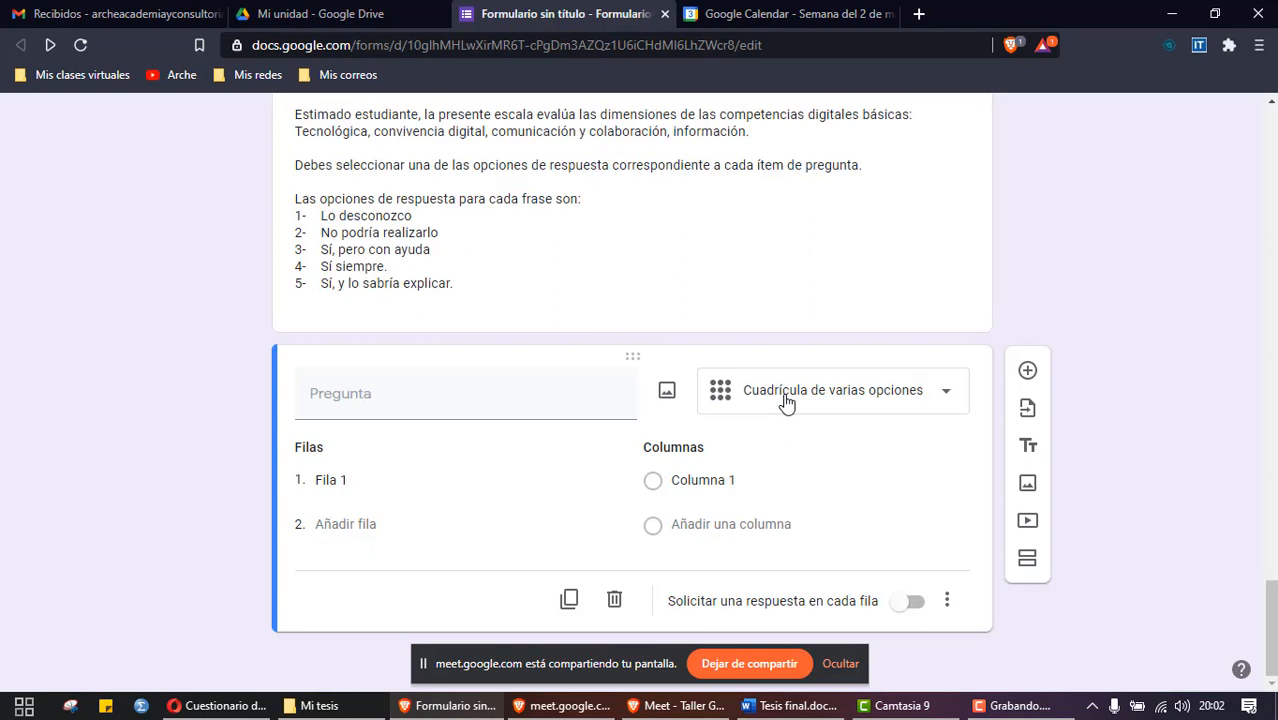
Step: Title the grid question "Dimensión Tecnológica:" after the Word table's dimension heading
click(348, 398)
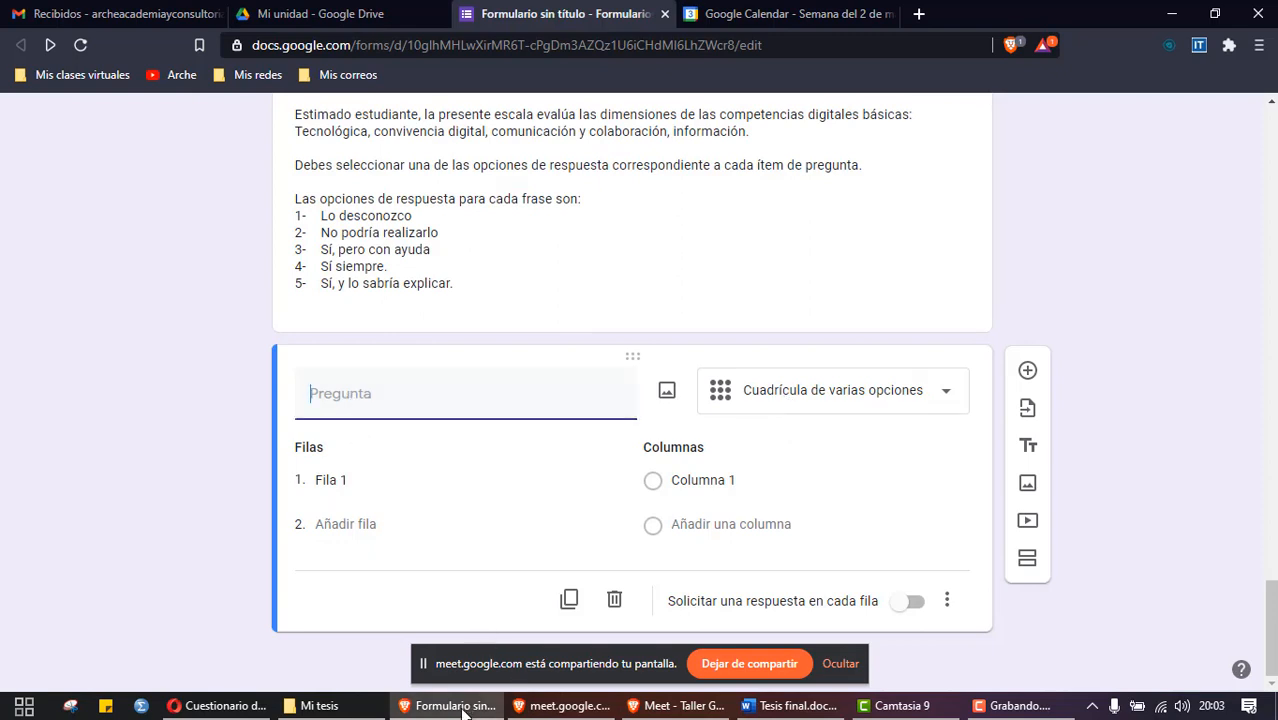
click(462, 712)
drag(447, 314, 362, 316)
click(450, 706)
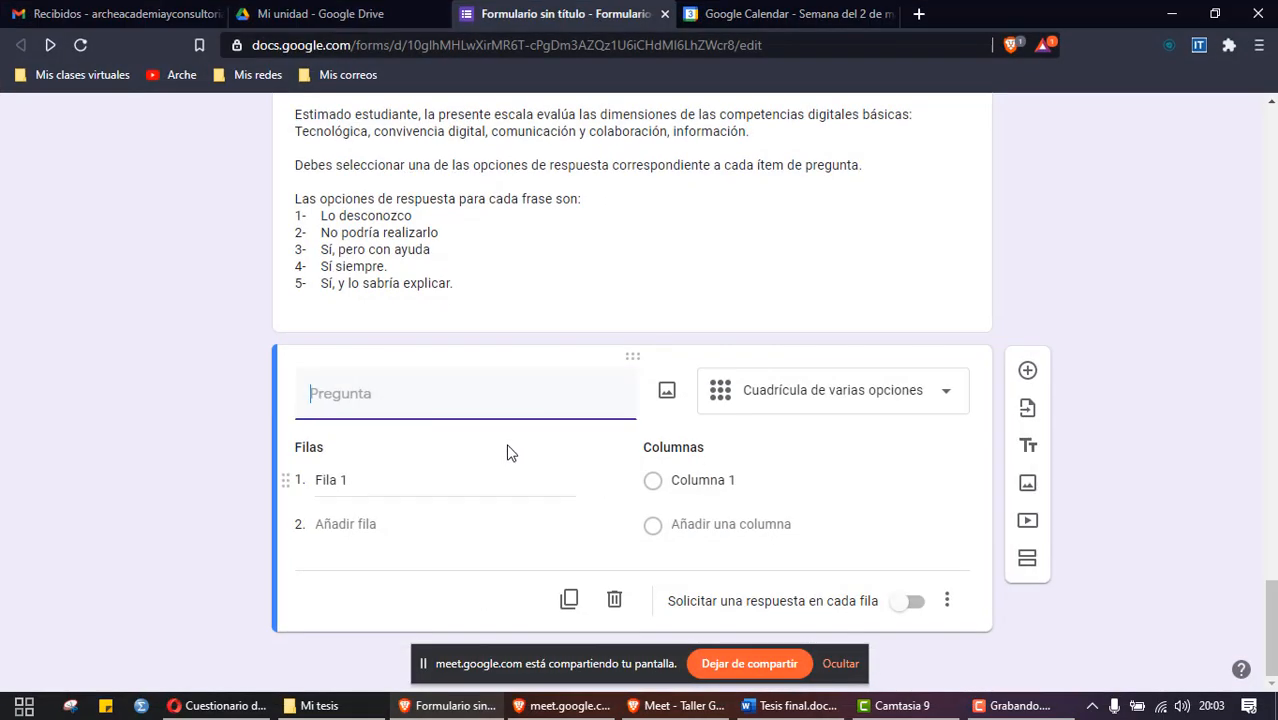
text(Di)
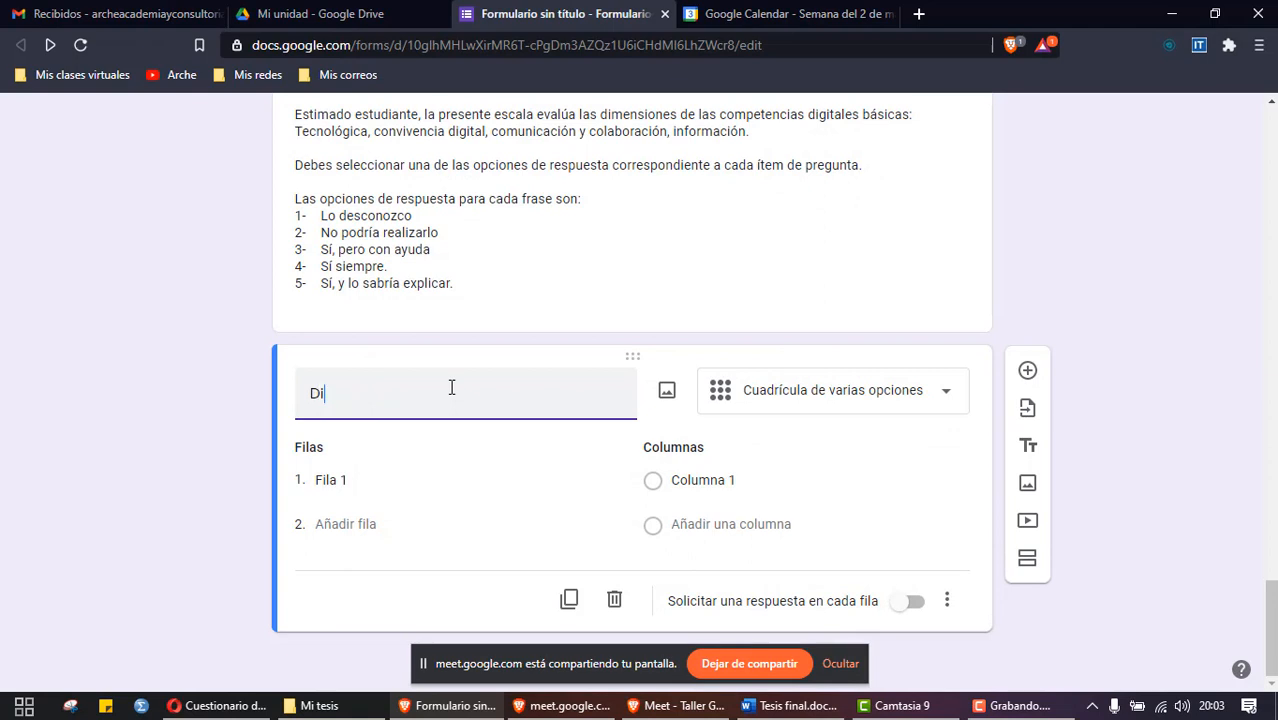
text(mensión Tecnológica:)
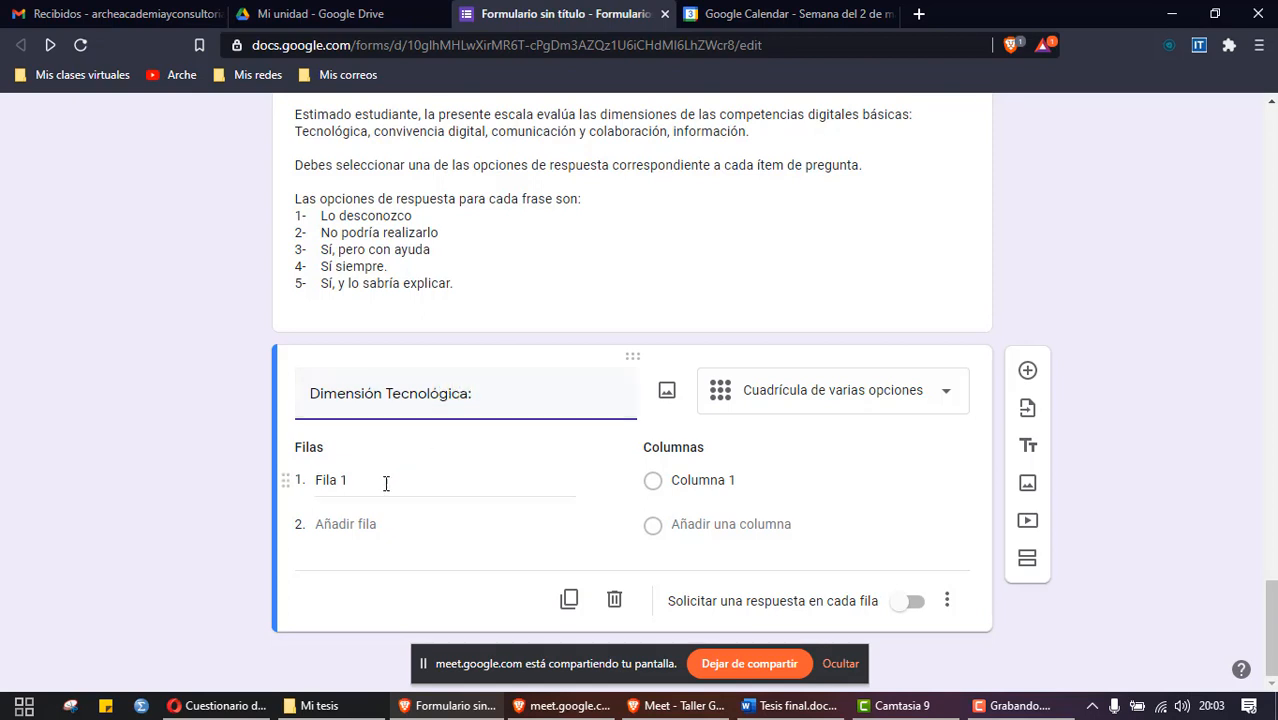
Step: Copy Tecnológica item 1, "Conecto computadoras, impresoras, auriculares con cable...", from Word without its number into the grid's first row
click(347, 483)
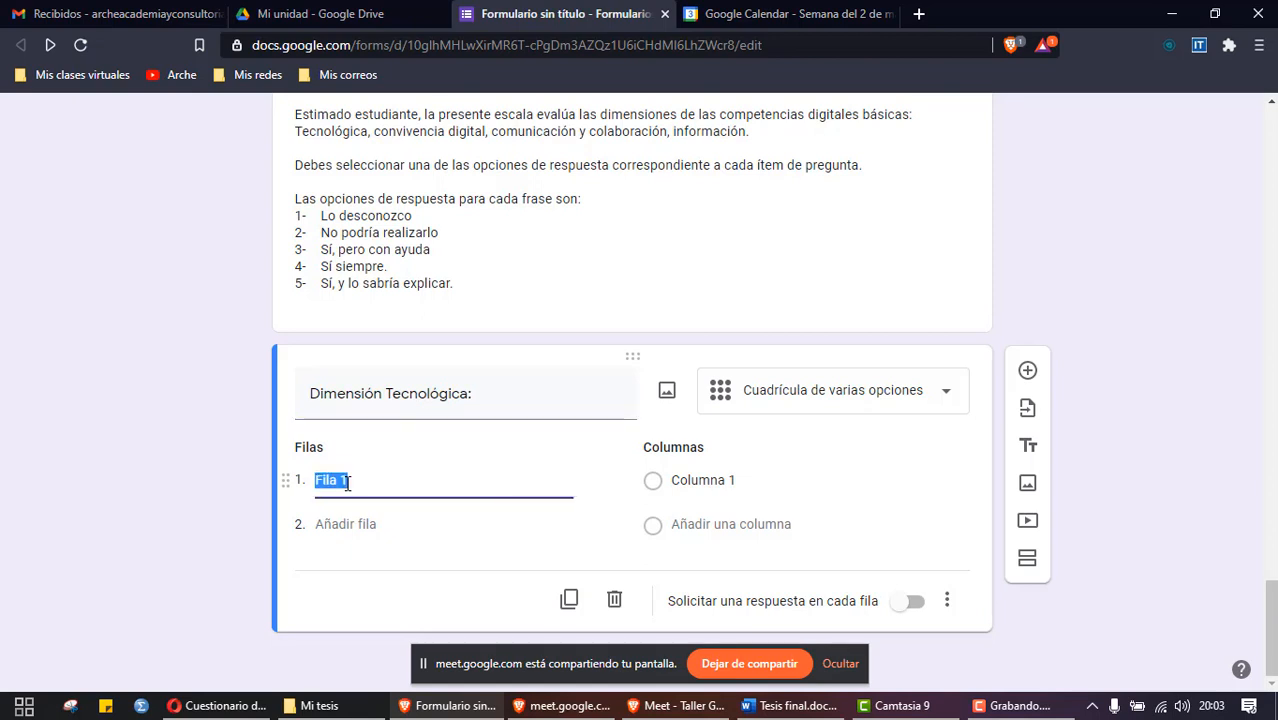
click(548, 710)
click(447, 710)
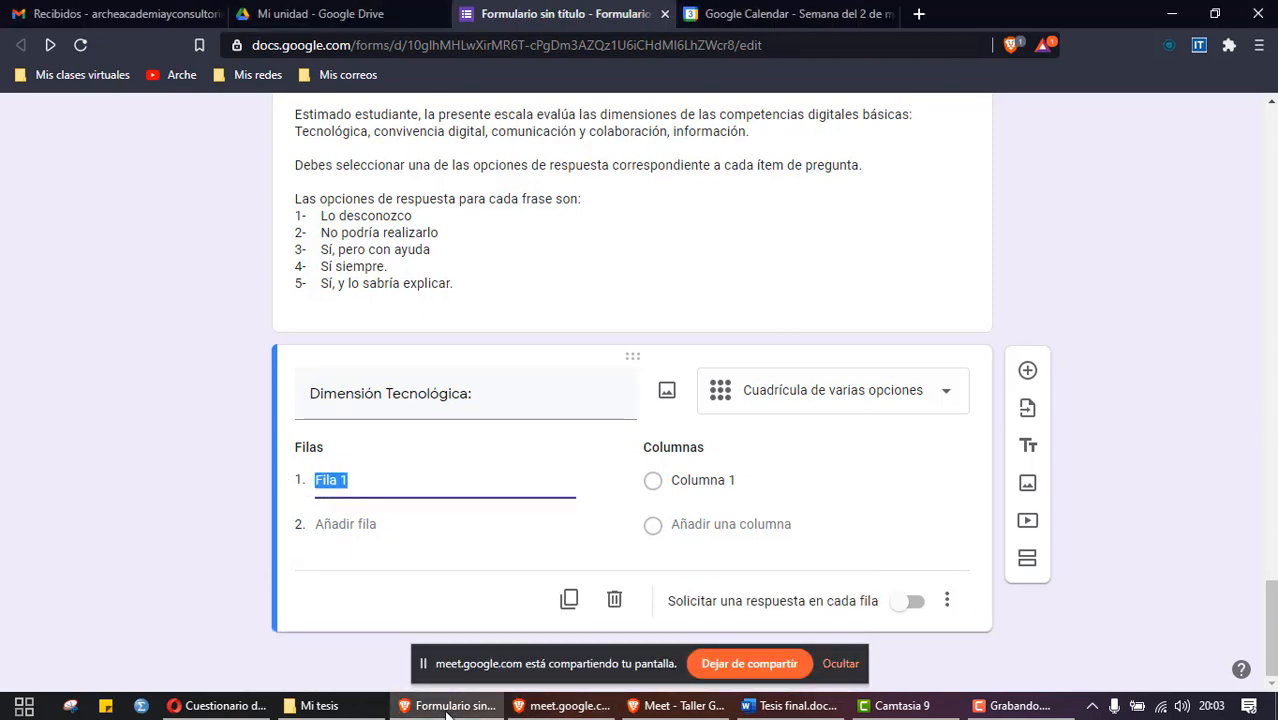
click(447, 712)
click(502, 363)
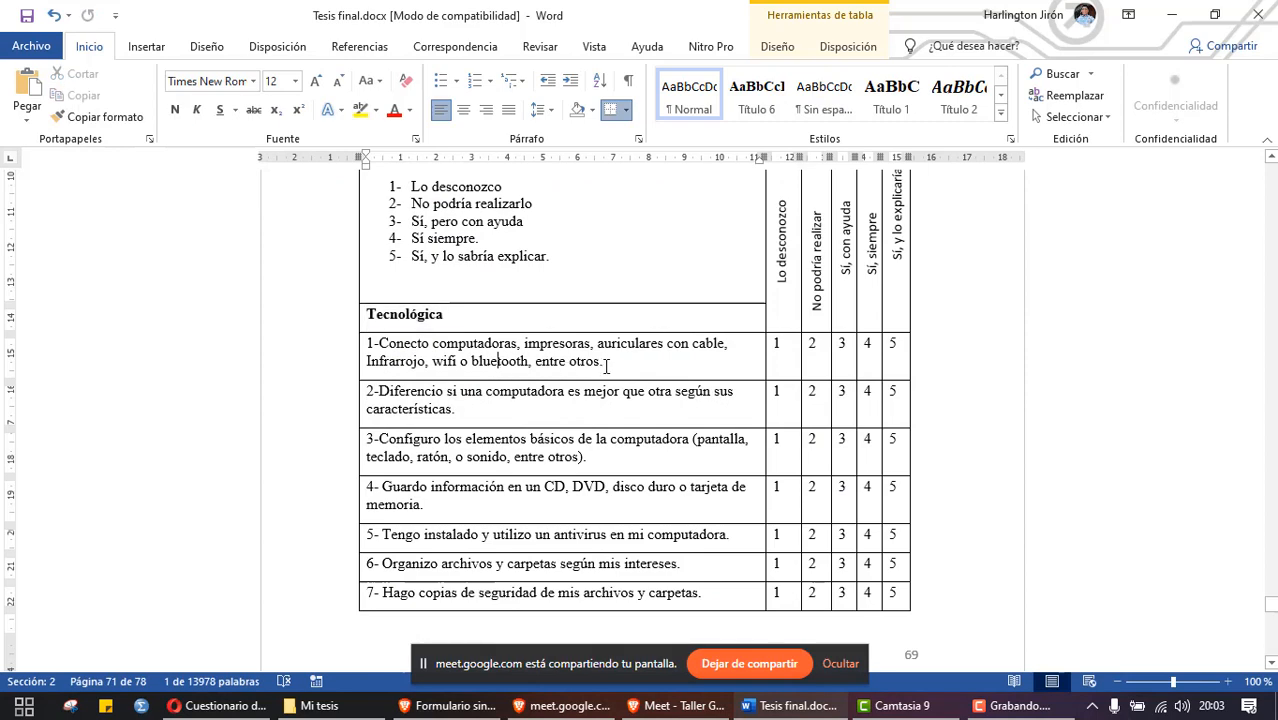
drag(604, 363, 380, 345)
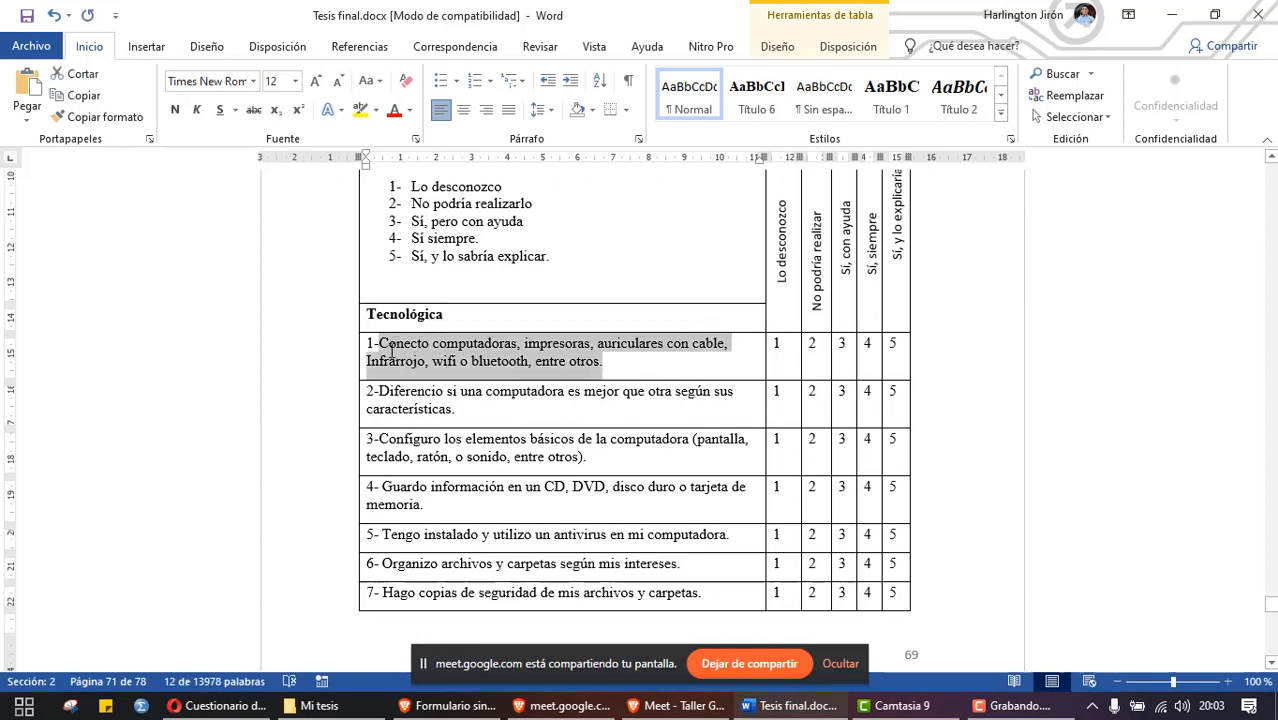
click(447, 706)
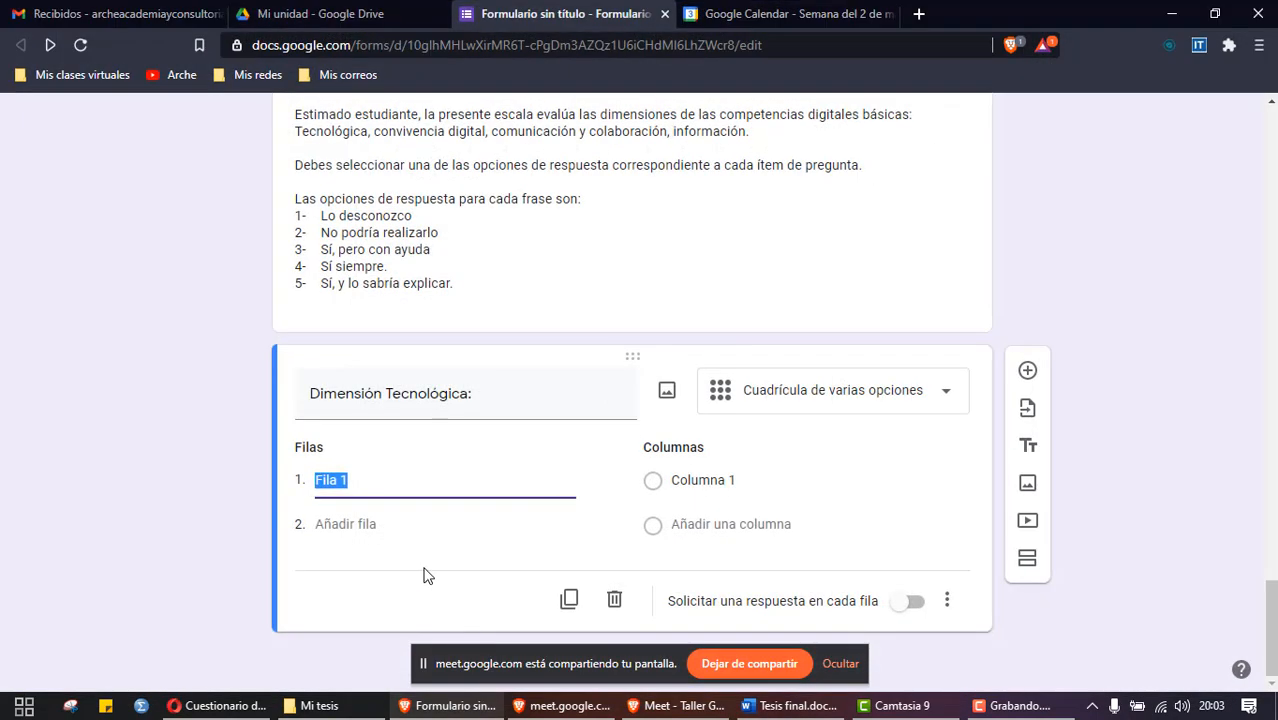
key(ctrl+v)
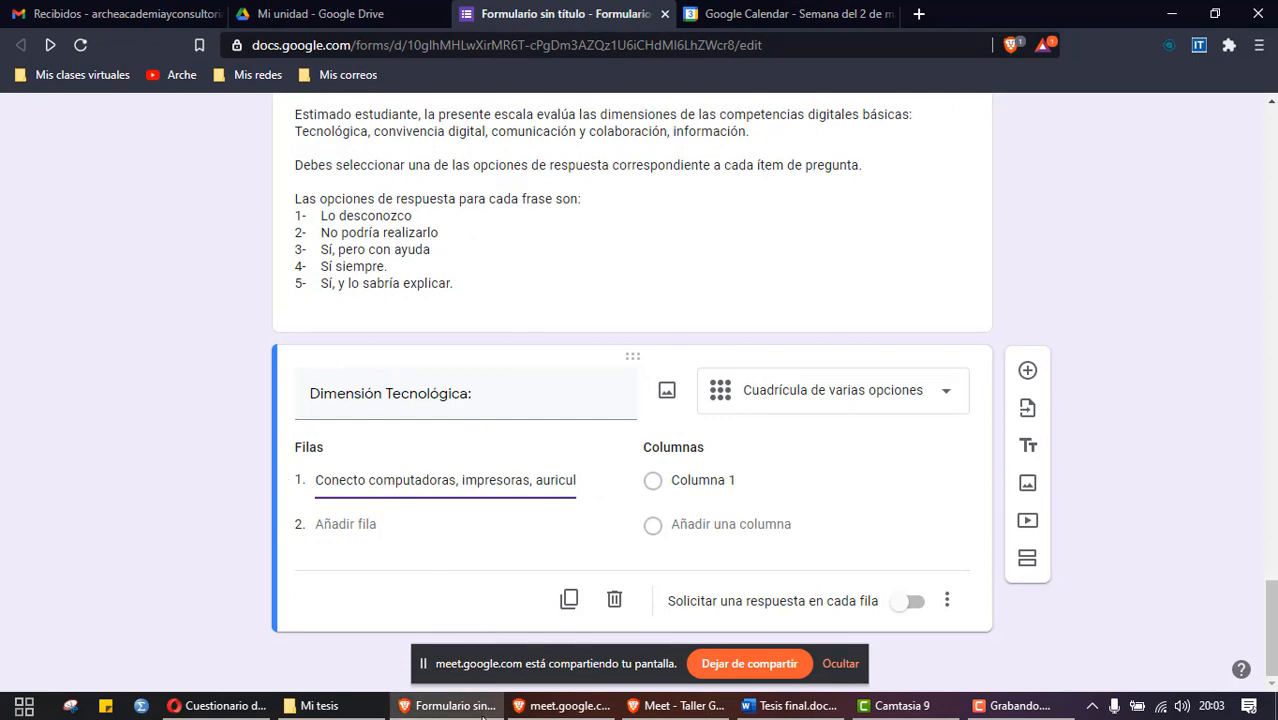
Step: Copy item 2, "Diferencio si una computadora es mejor que otra según sus características.", from Word without its number as the grid's second row
click(436, 710)
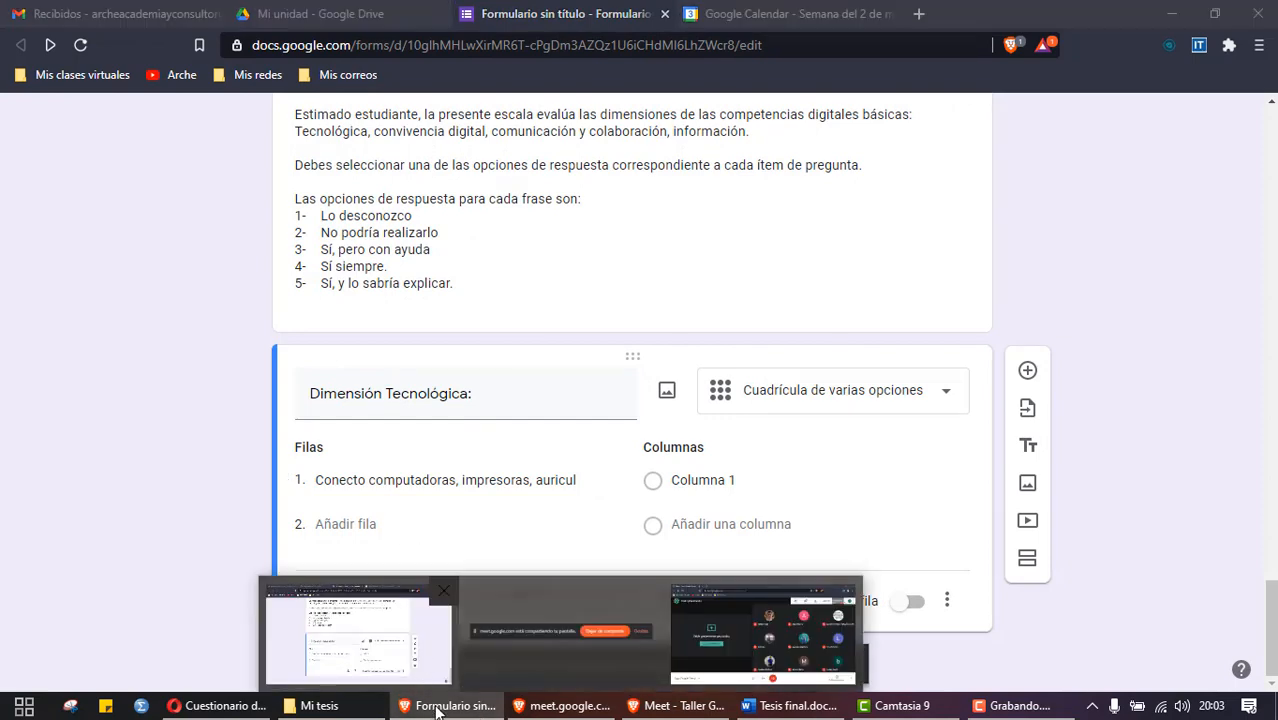
drag(464, 412, 366, 392)
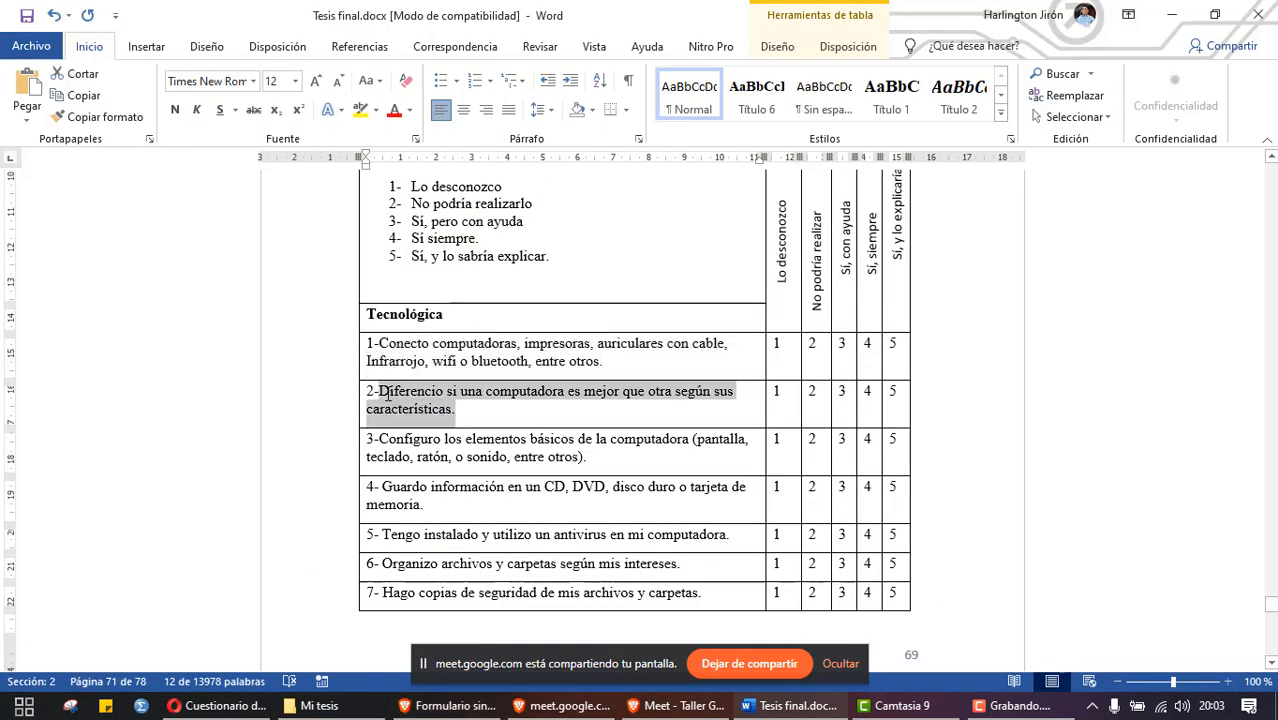
key(ctrl+c)
click(450, 700)
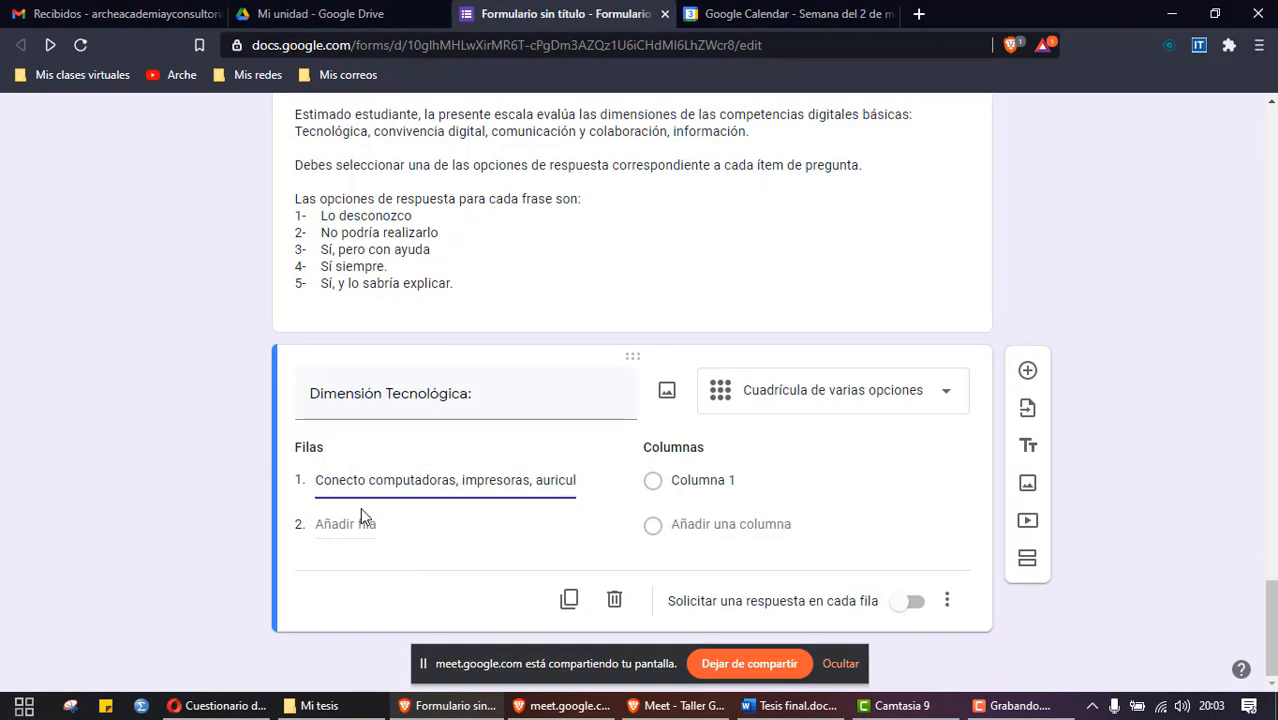
click(362, 518)
key(ctrl+v)
scroll(362, 518, down, 1)
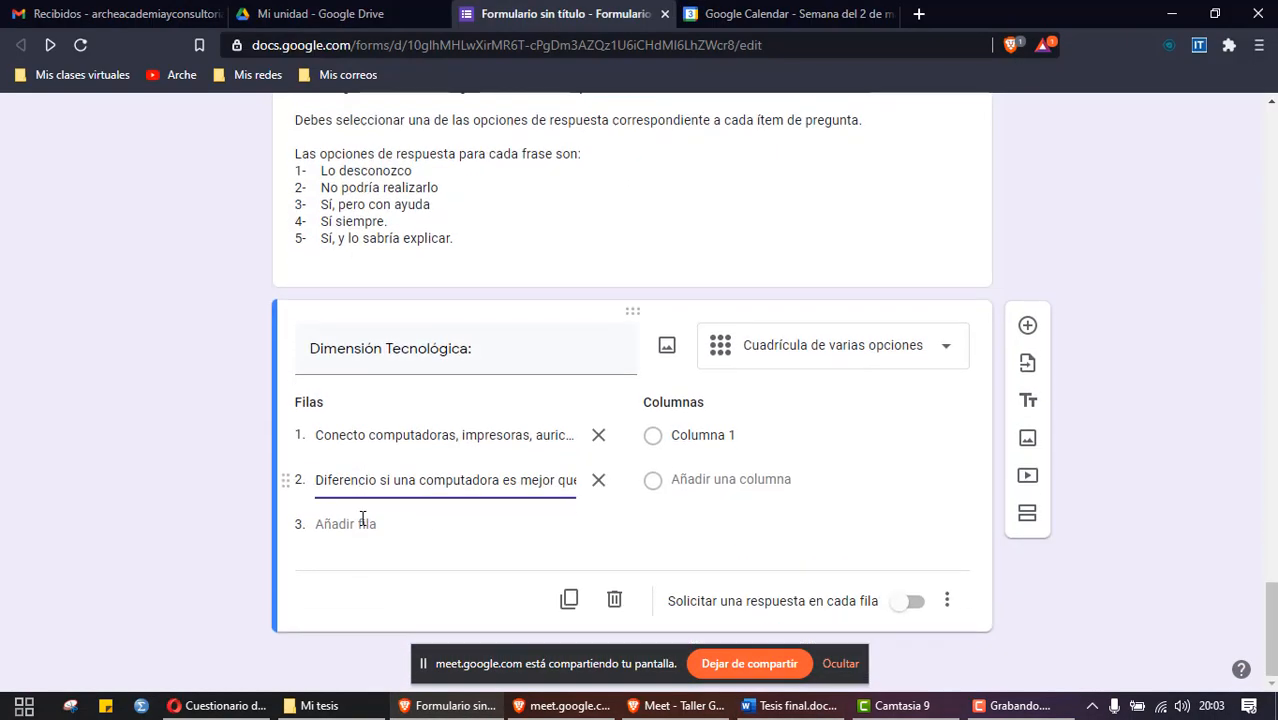
Step: Copy item 3, "Configuro los elementos básicos de la computadora...", from Word without its number as the grid's third row
click(450, 705)
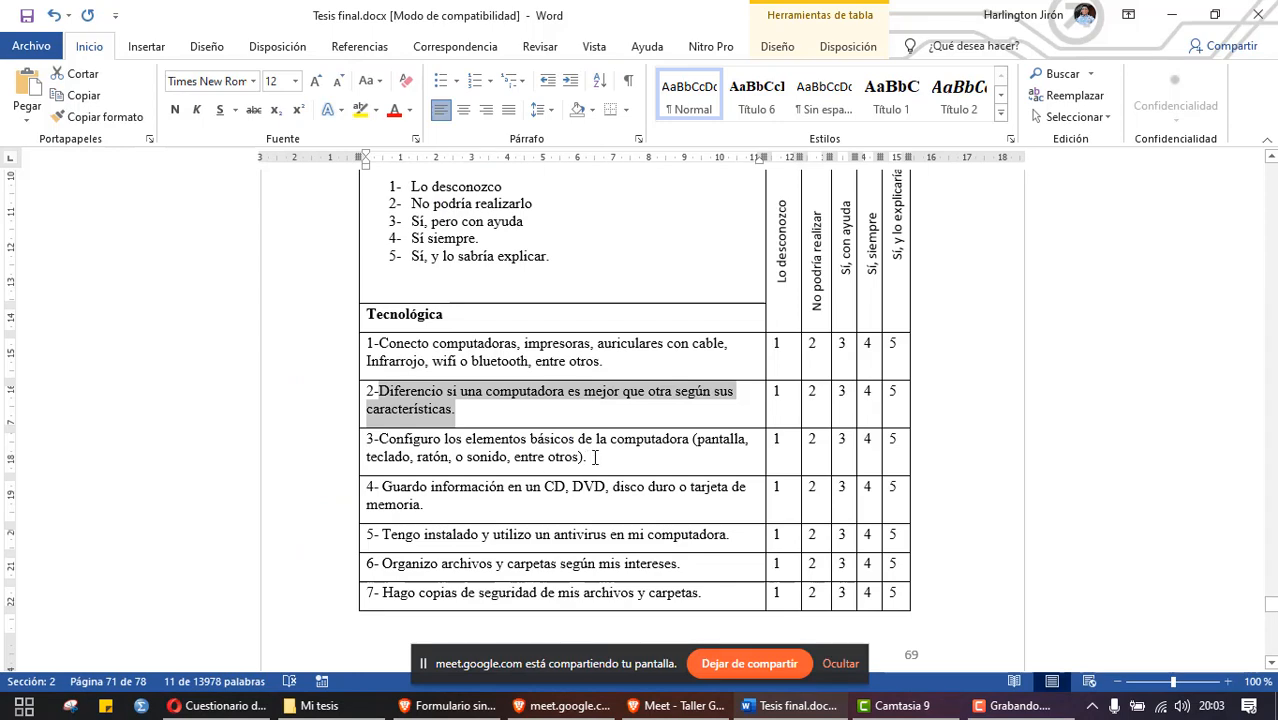
drag(586, 457, 385, 447)
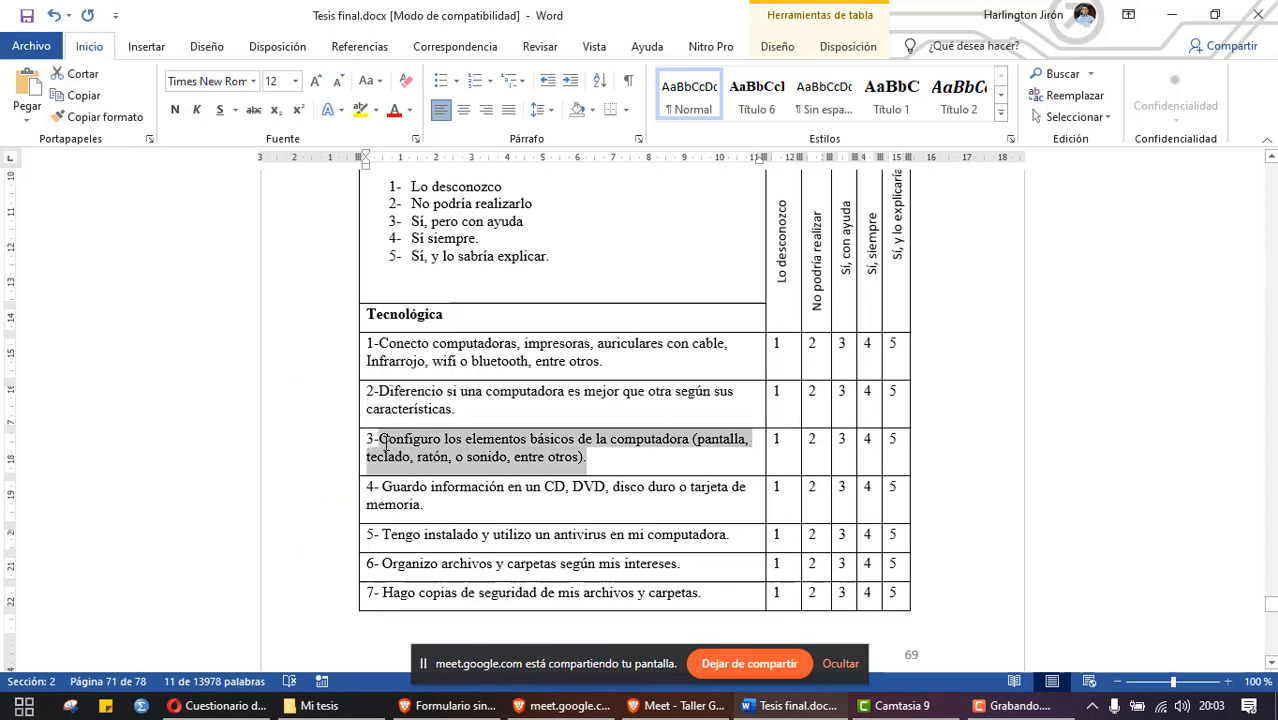
key(ctrl+c)
click(450, 705)
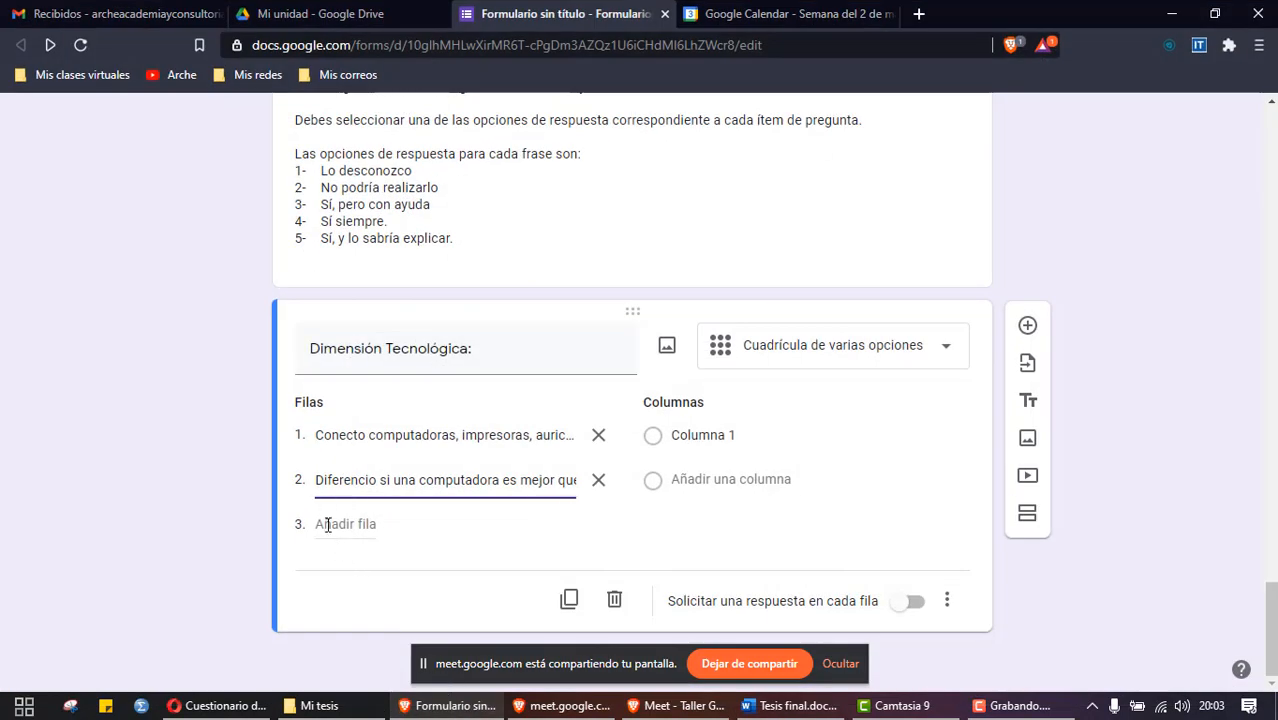
click(327, 524)
key(ctrl+v)
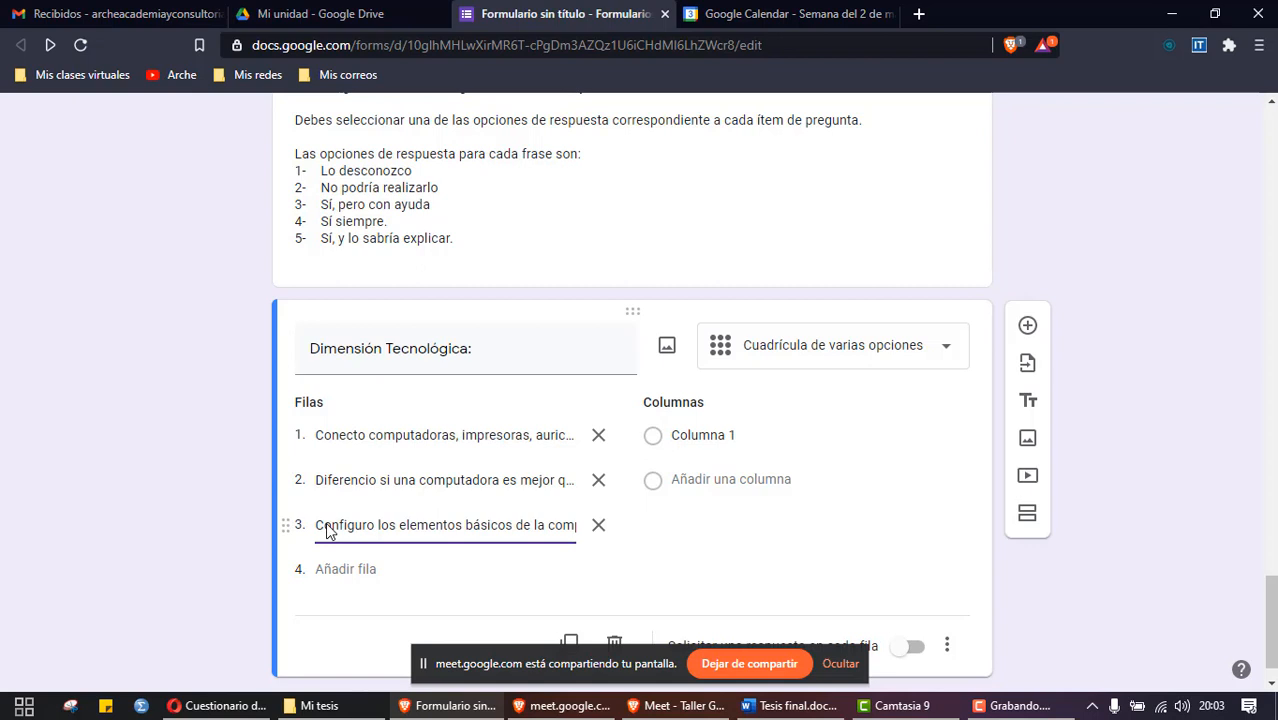
Step: Copy the response option "Lo desconozco" from Word into the grid's first column and remove its number prefix
click(695, 430)
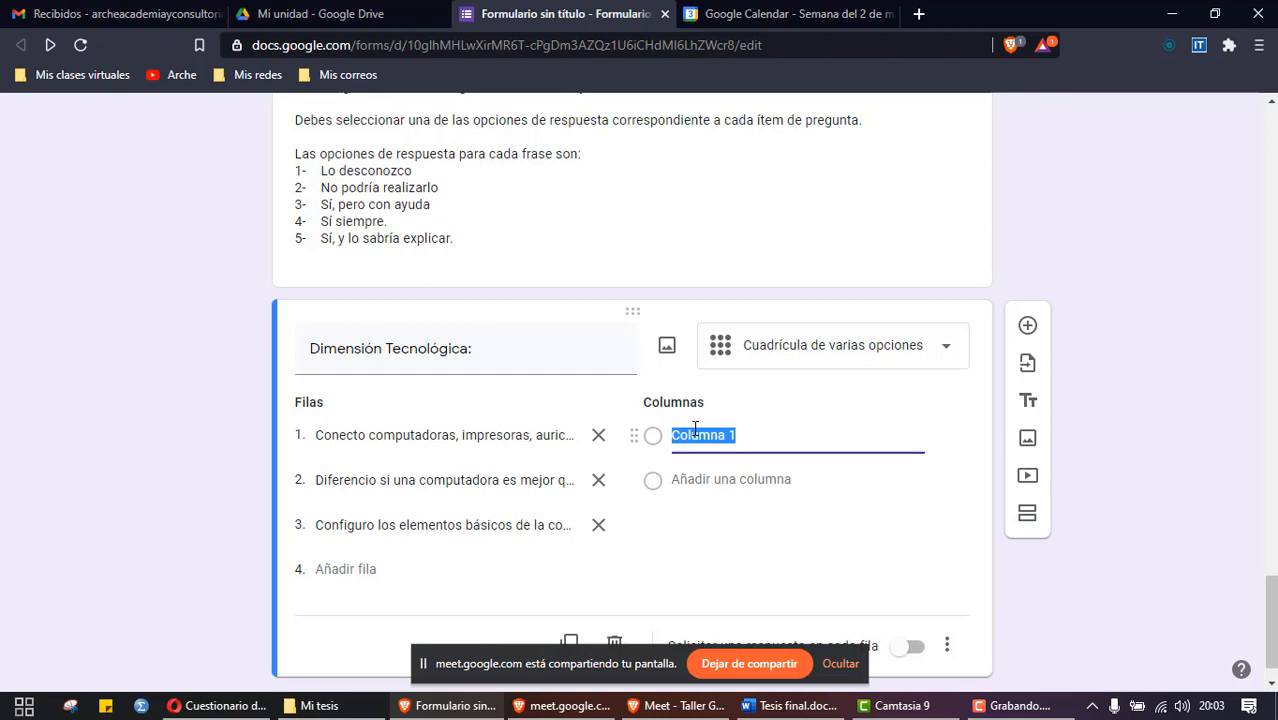
click(462, 708)
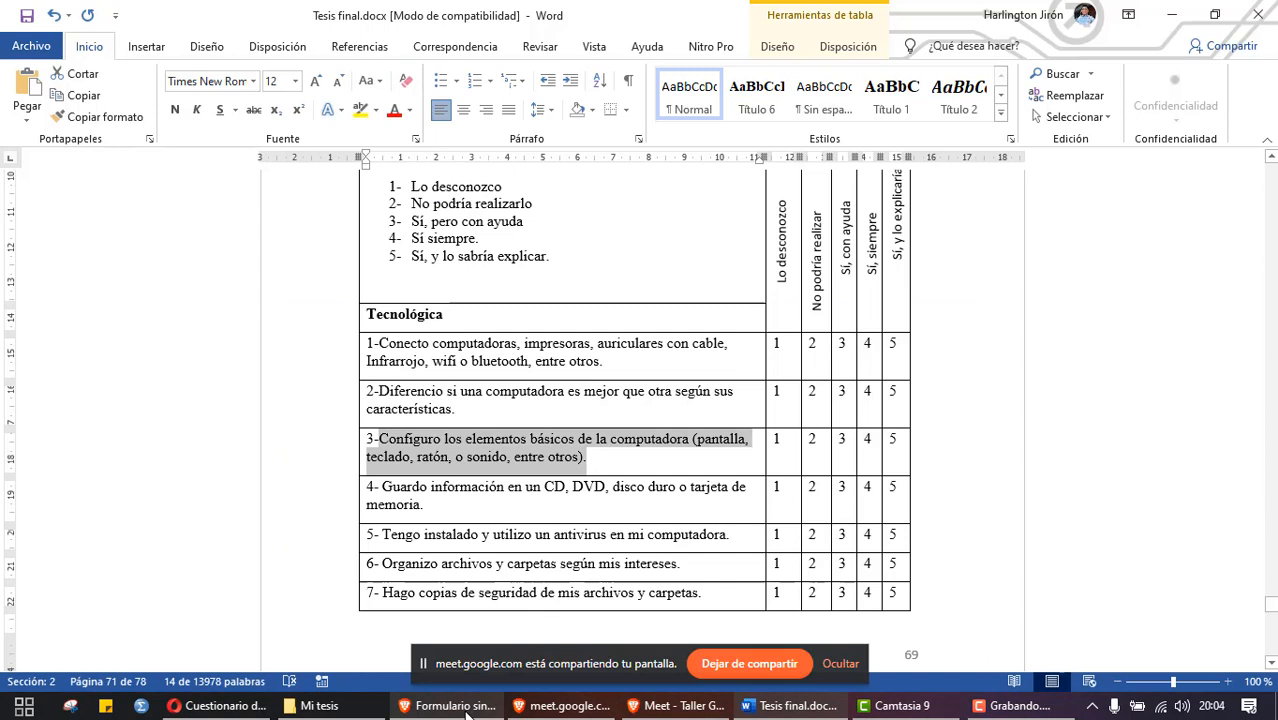
scroll(459, 472, up, 1)
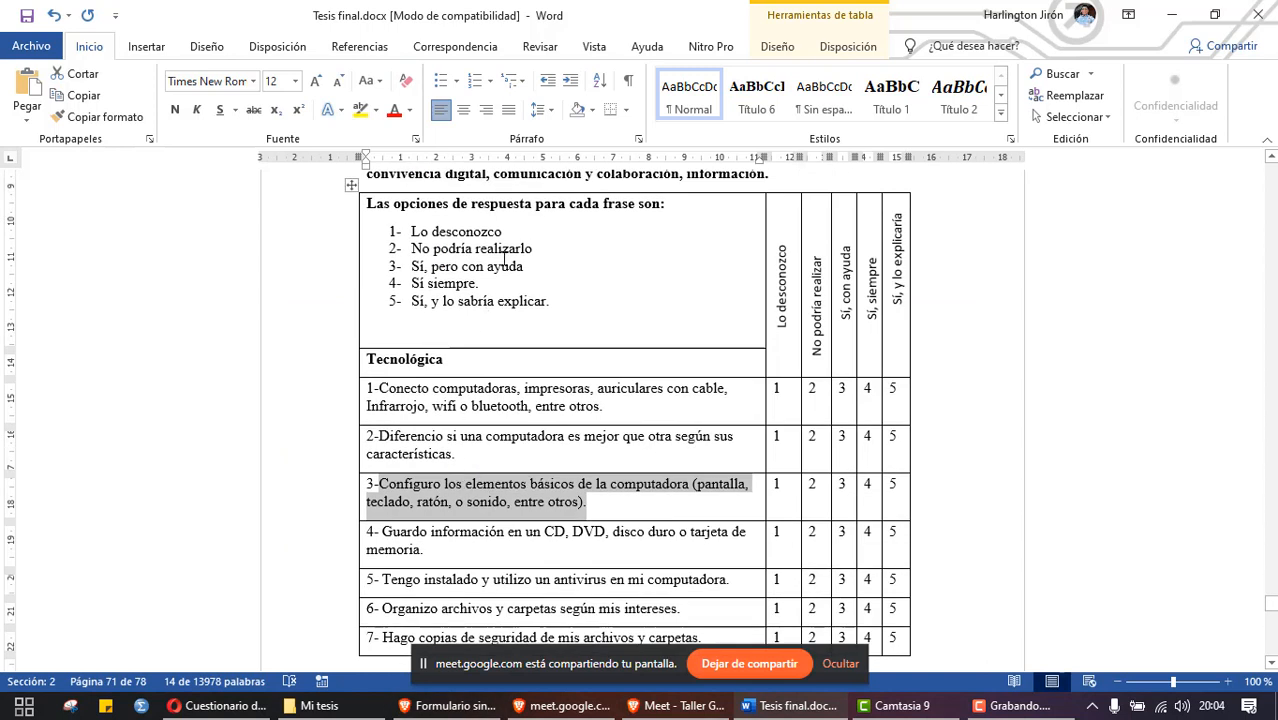
drag(506, 233, 410, 233)
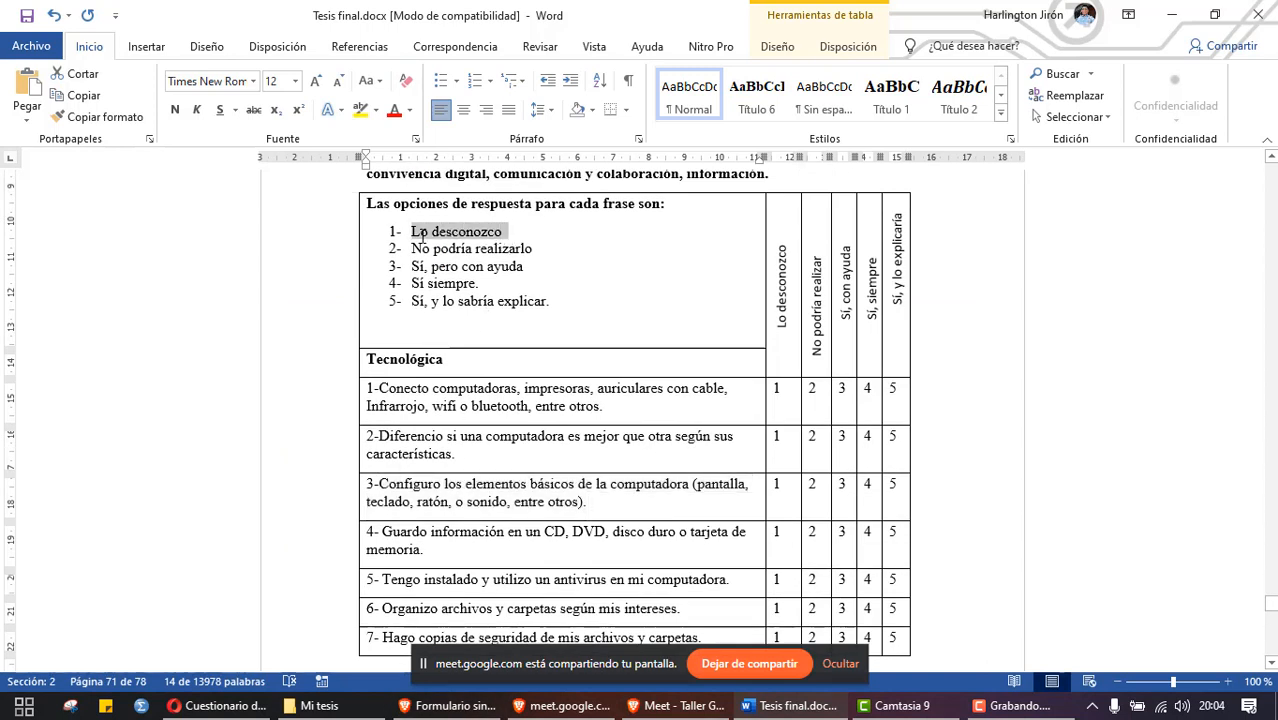
click(452, 705)
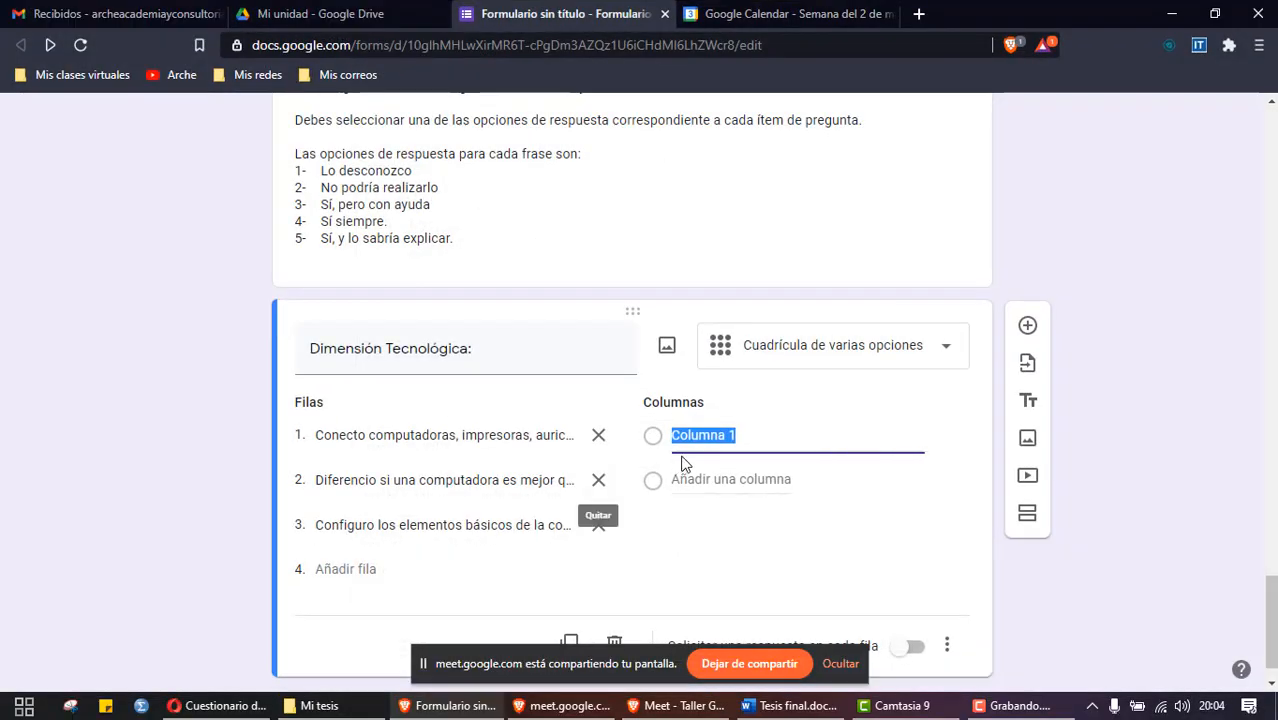
key(ctrl+v)
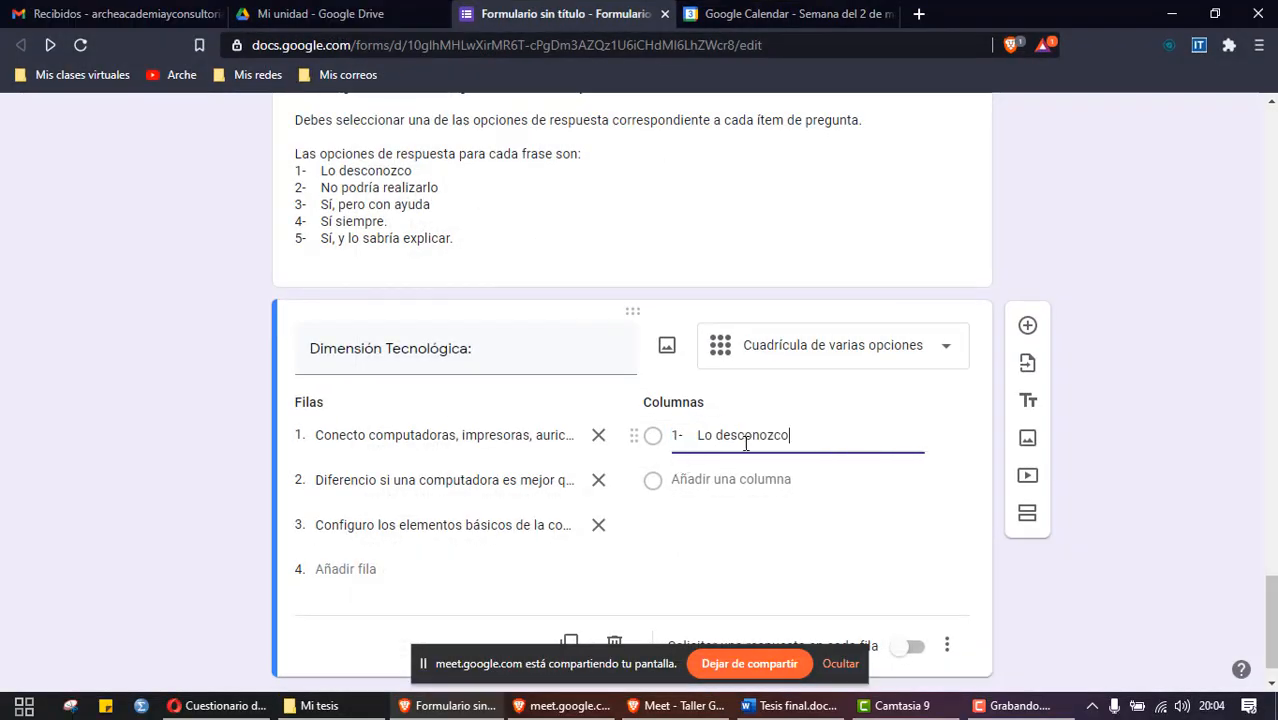
click(699, 437)
key(BackSpace)
key(BackSpace)
key(BackSpace)
key(BackSpace)
key(BackSpace)
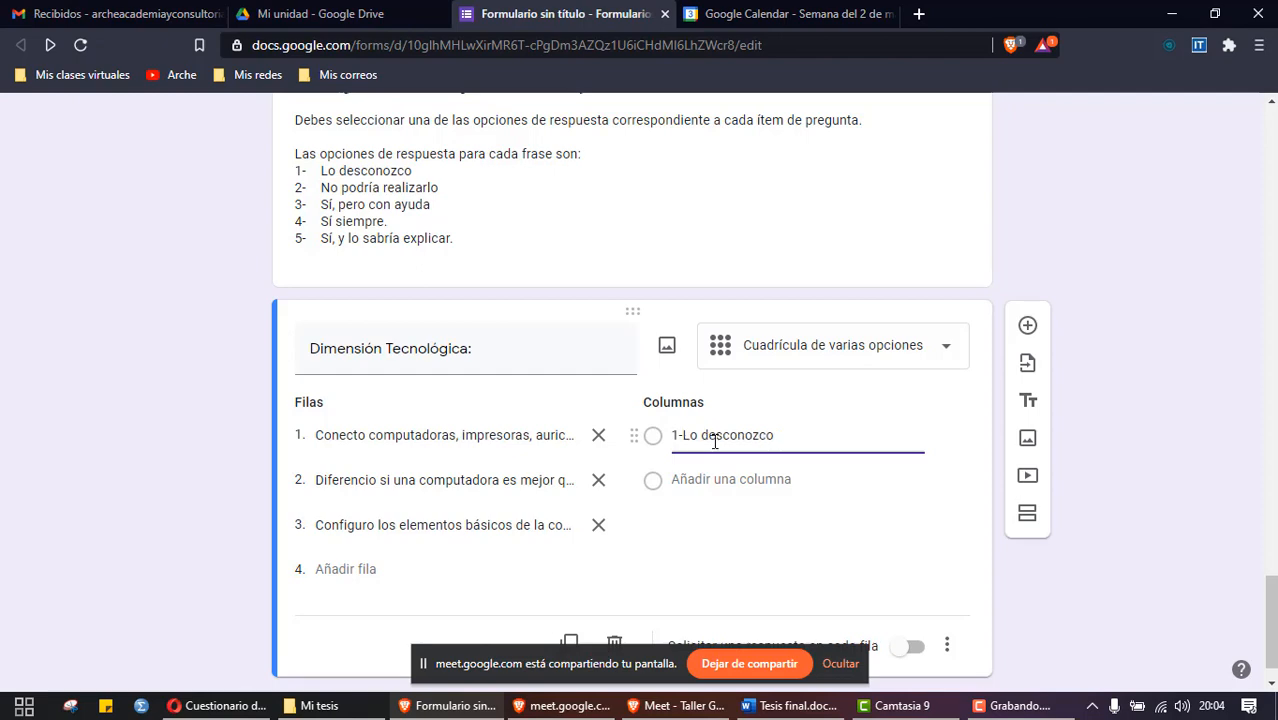
Step: Copy the response option "No podría realizarlo" from Word into the grid's second column and remove its number prefix
click(455, 705)
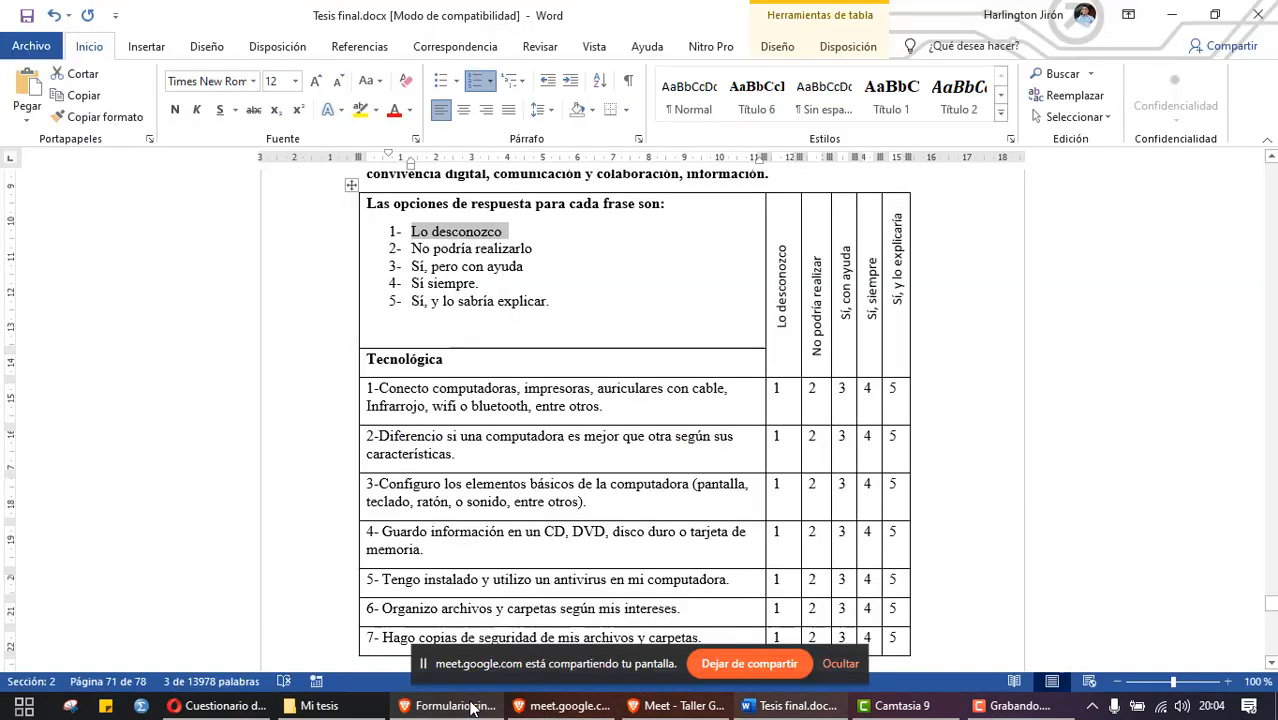
drag(536, 248, 415, 252)
click(455, 705)
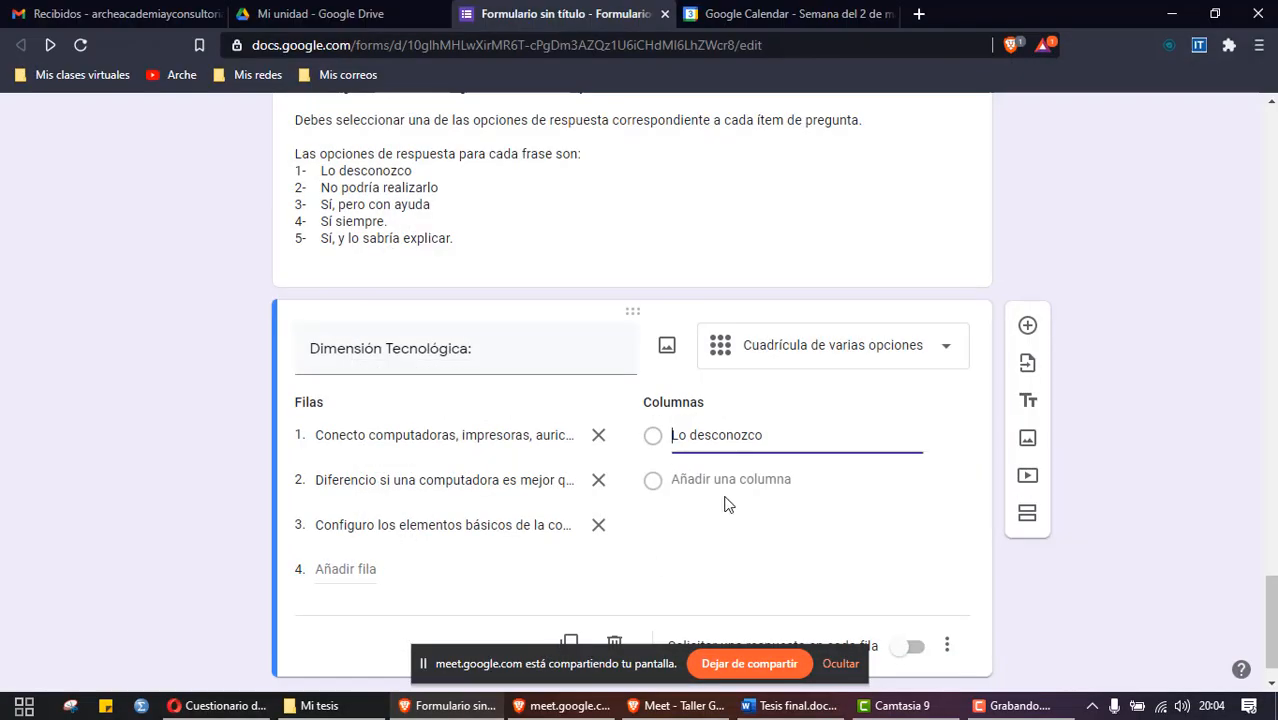
click(740, 479)
key(ctrl+v)
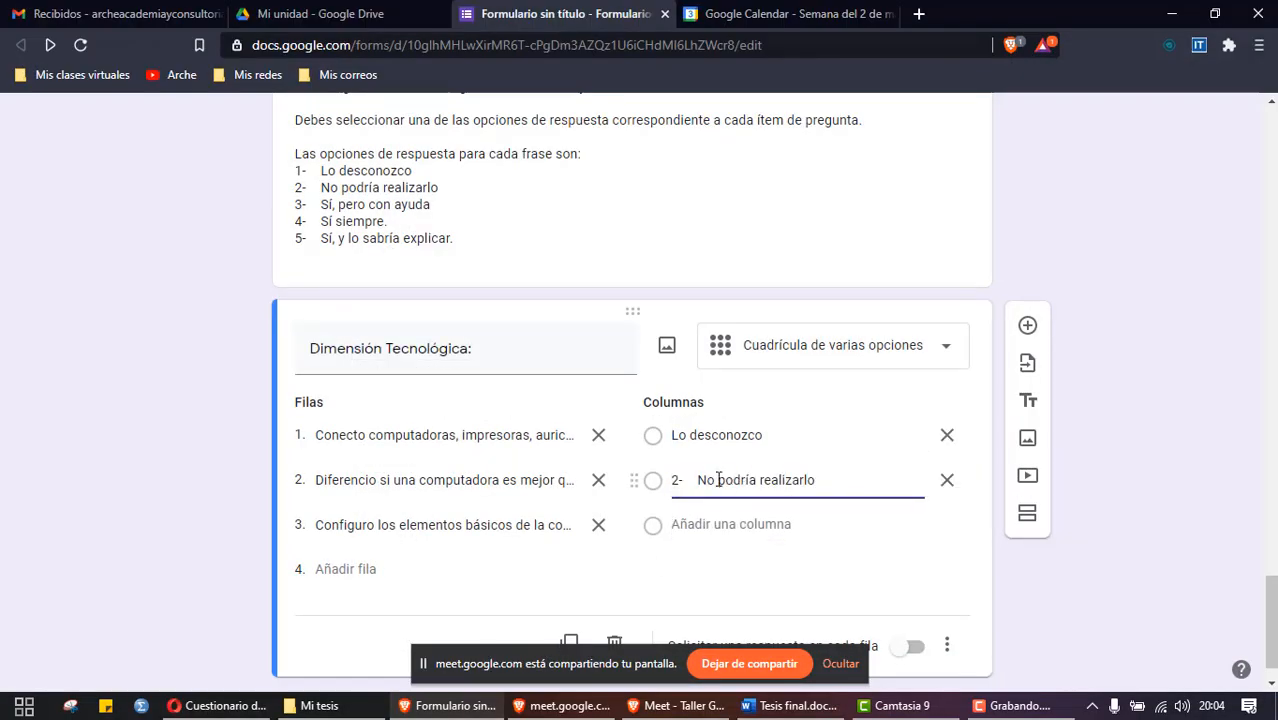
click(702, 480)
key(BackSpace)
key(BackSpace)
key(BackSpace)
key(BackSpace)
key(BackSpace)
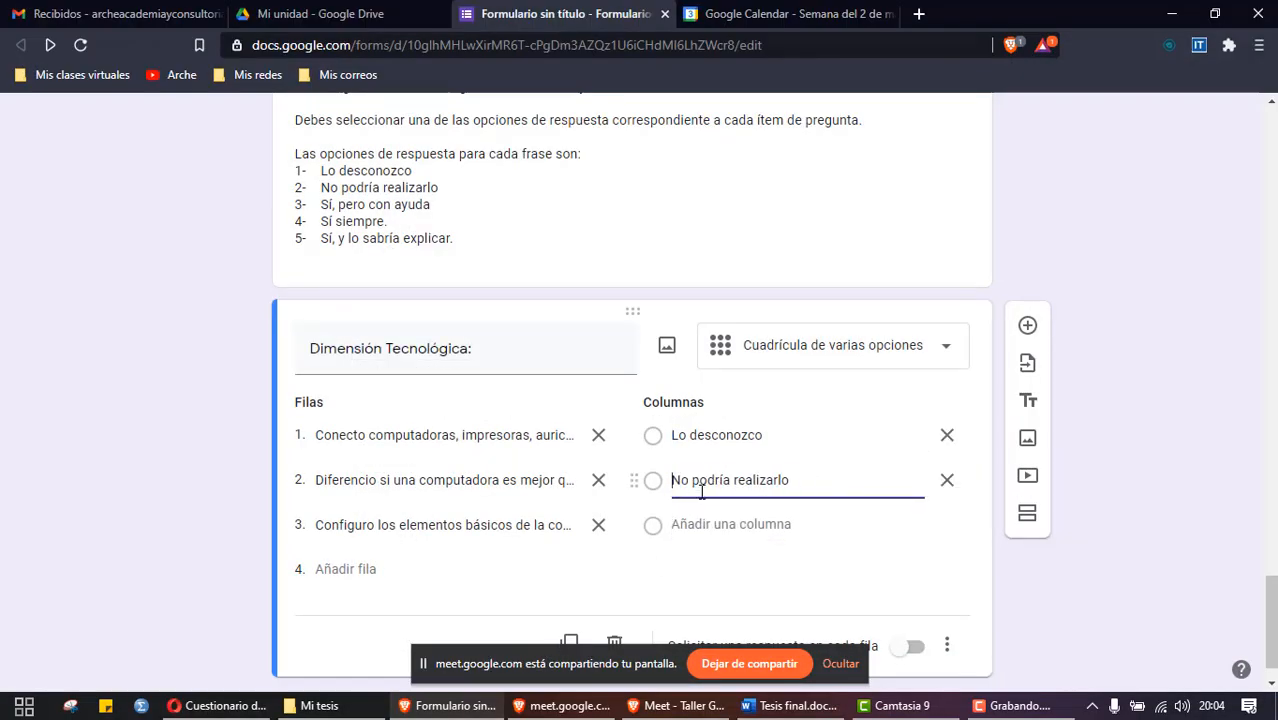
click(451, 710)
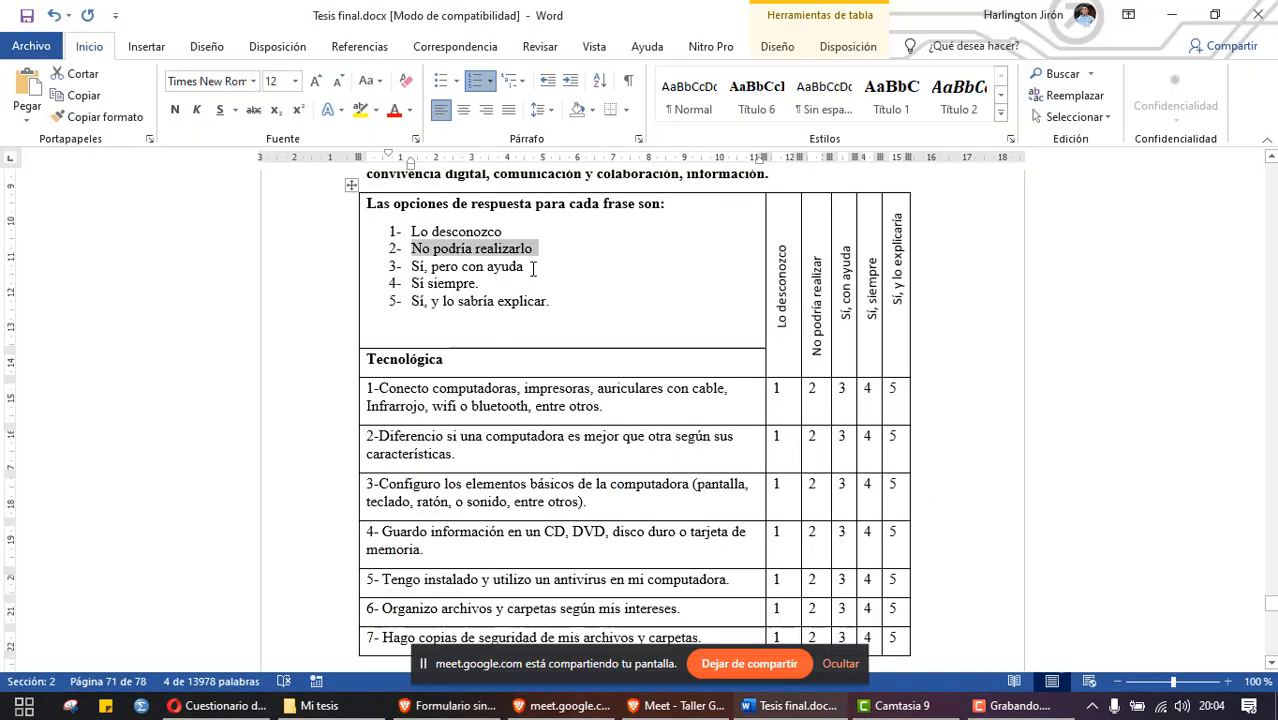
drag(530, 268, 431, 268)
click(450, 705)
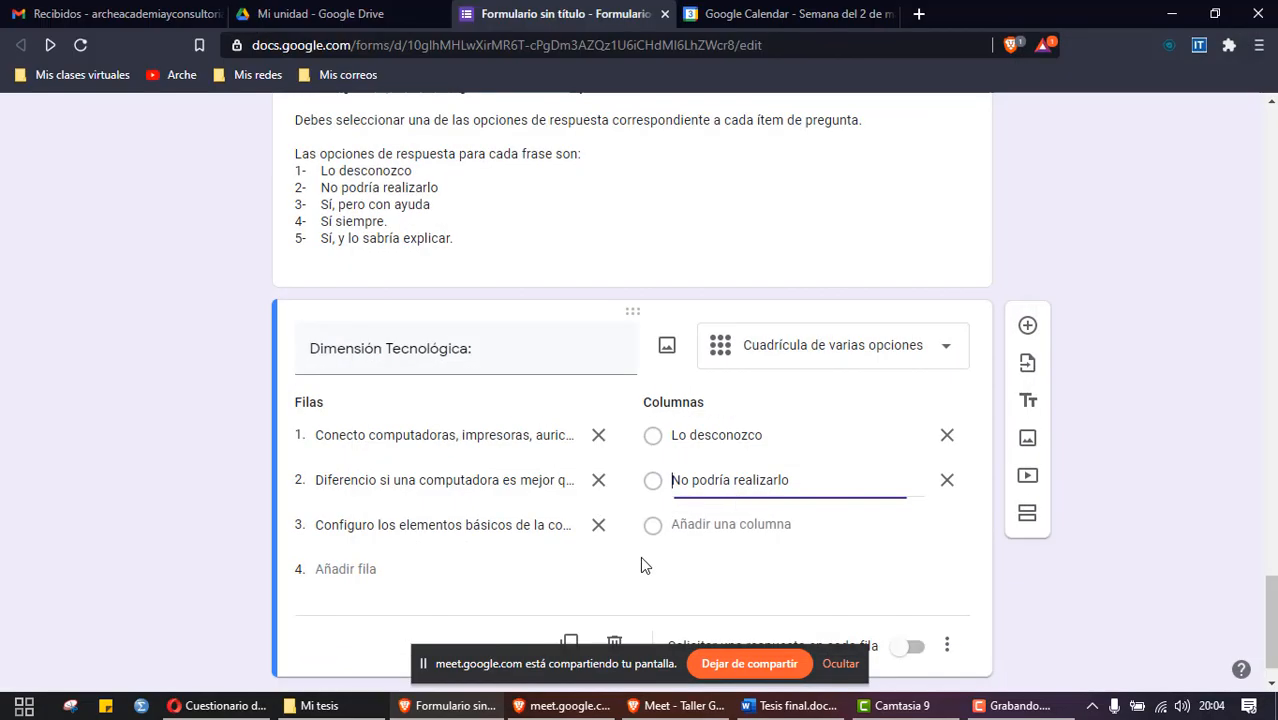
text(Si, pero)
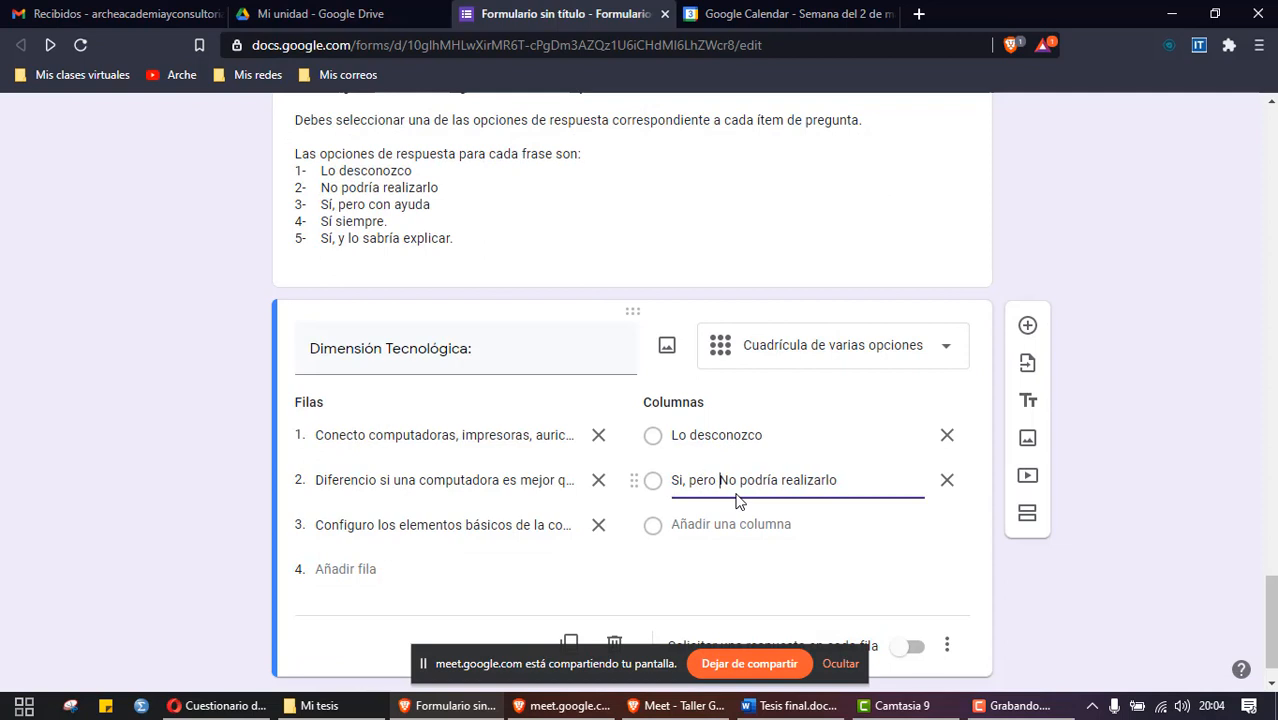
key(BackSpace)
key(BackSpace)
key(BackSpace)
key(BackSpace)
key(BackSpace)
key(BackSpace)
key(BackSpace)
key(BackSpace)
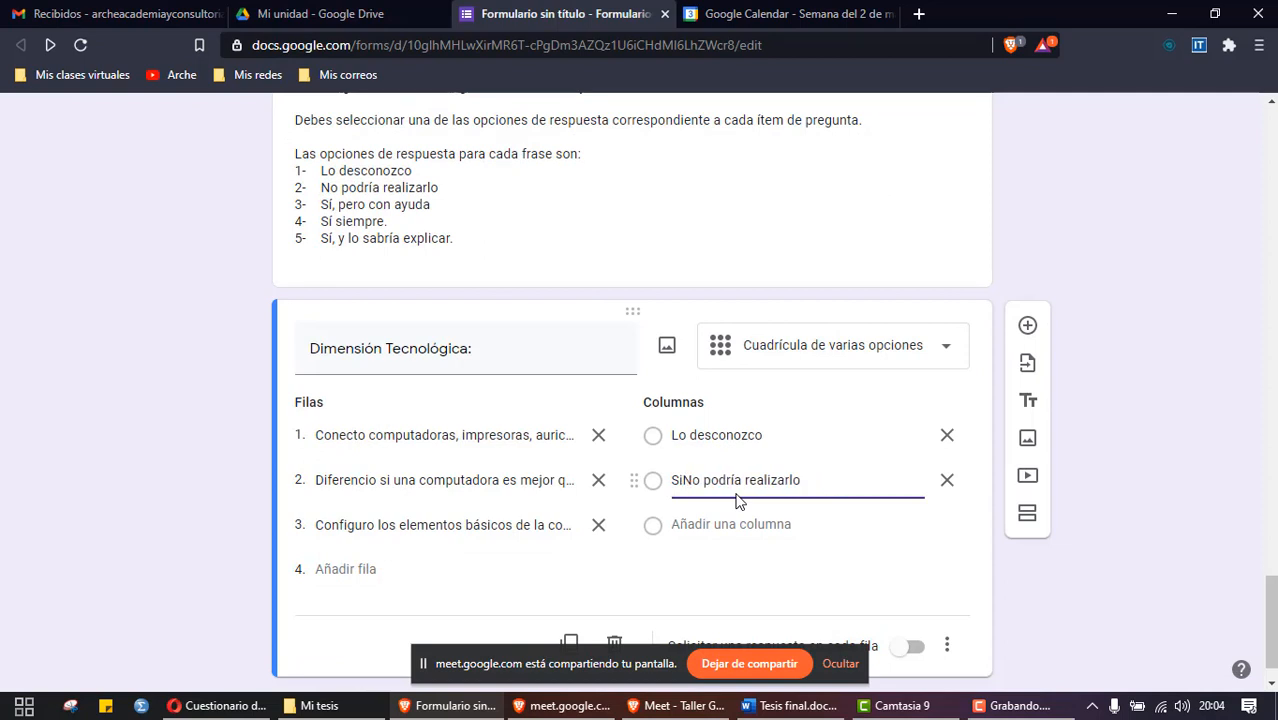
key(BackSpace)
Step: Add the response option "Si, pero con ayuda" as the grid's third column
click(731, 524)
text(Si, pero)
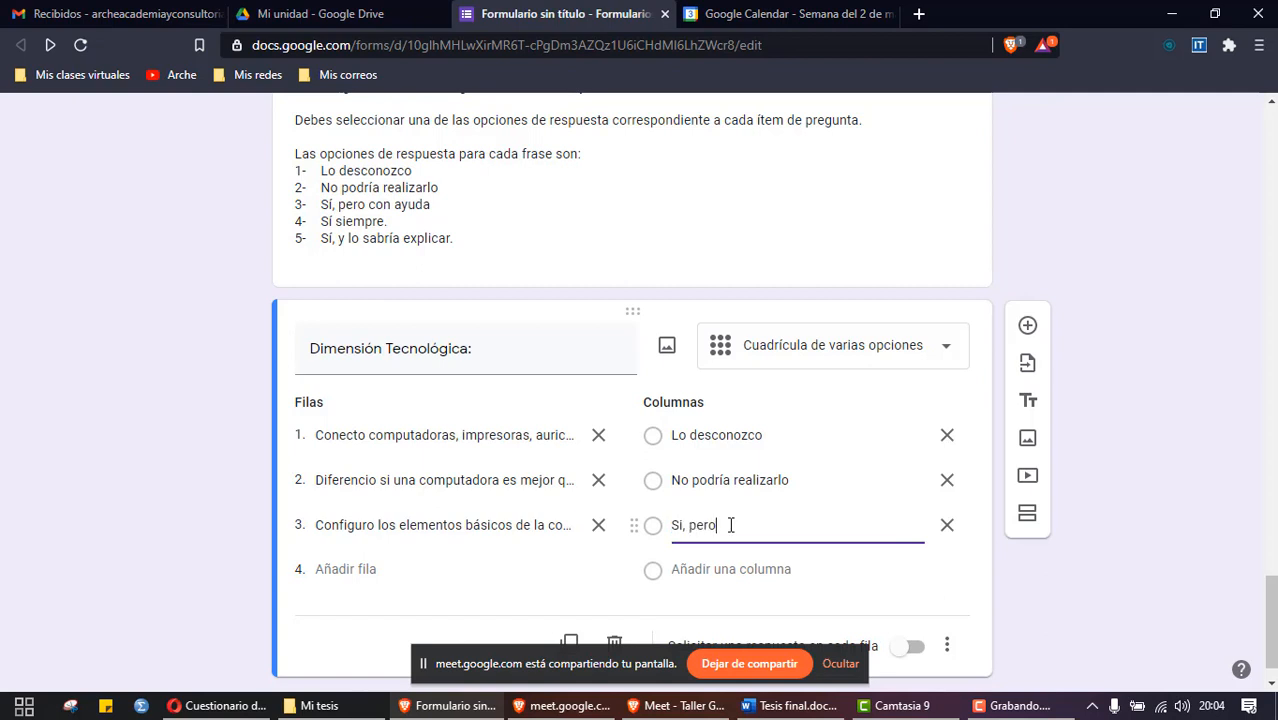
text( con ayuda)
Step: Add the response option "Si, siempre" as the grid's fourth column
click(739, 570)
click(531, 710)
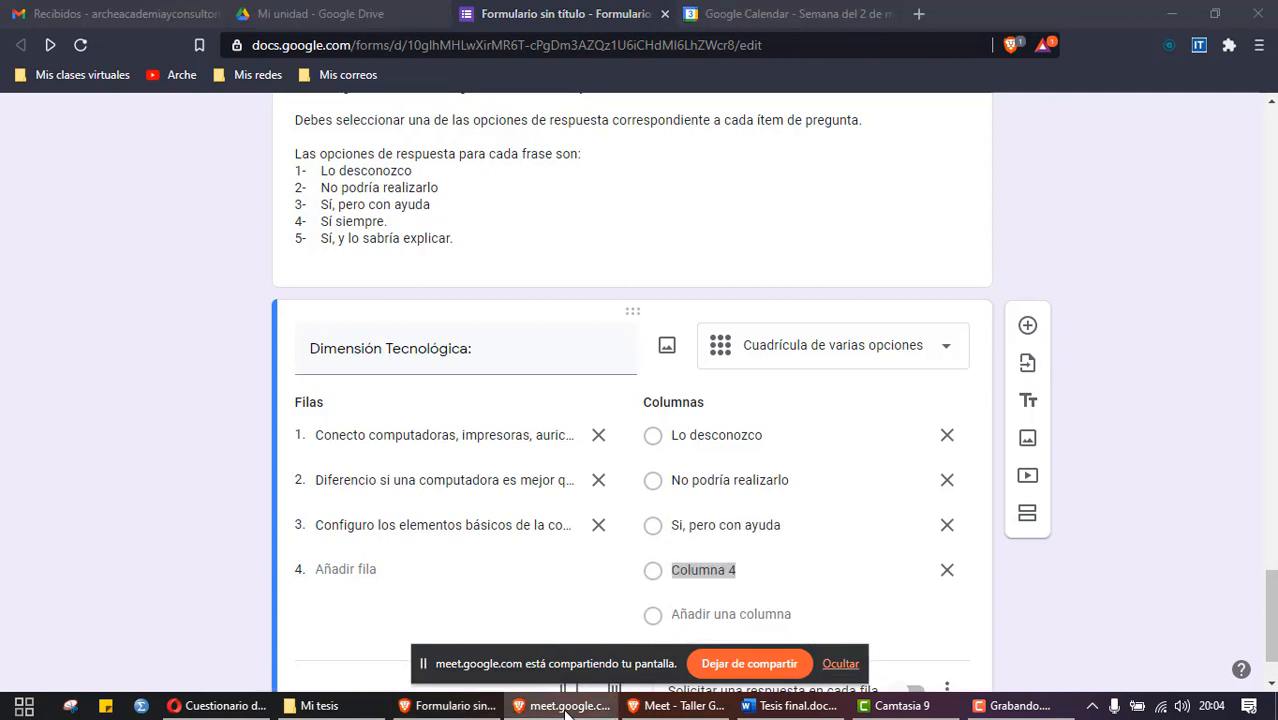
click(450, 712)
click(450, 712)
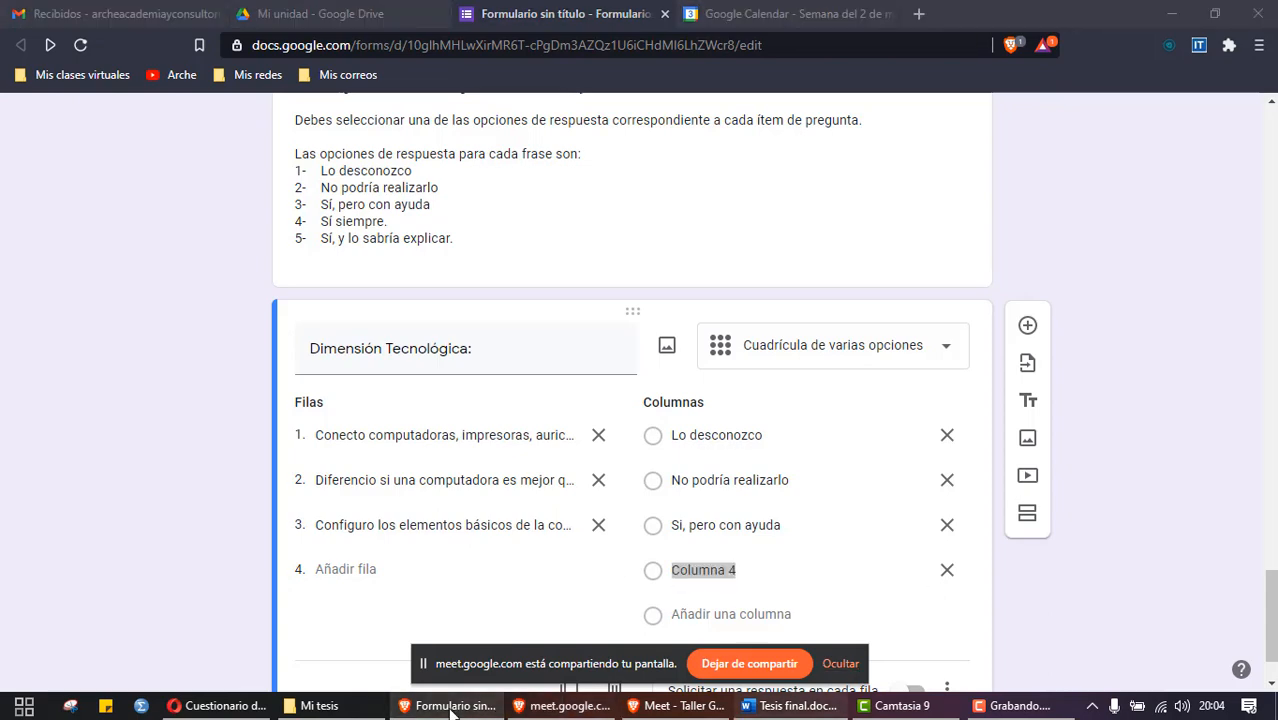
click(450, 712)
text(Si)
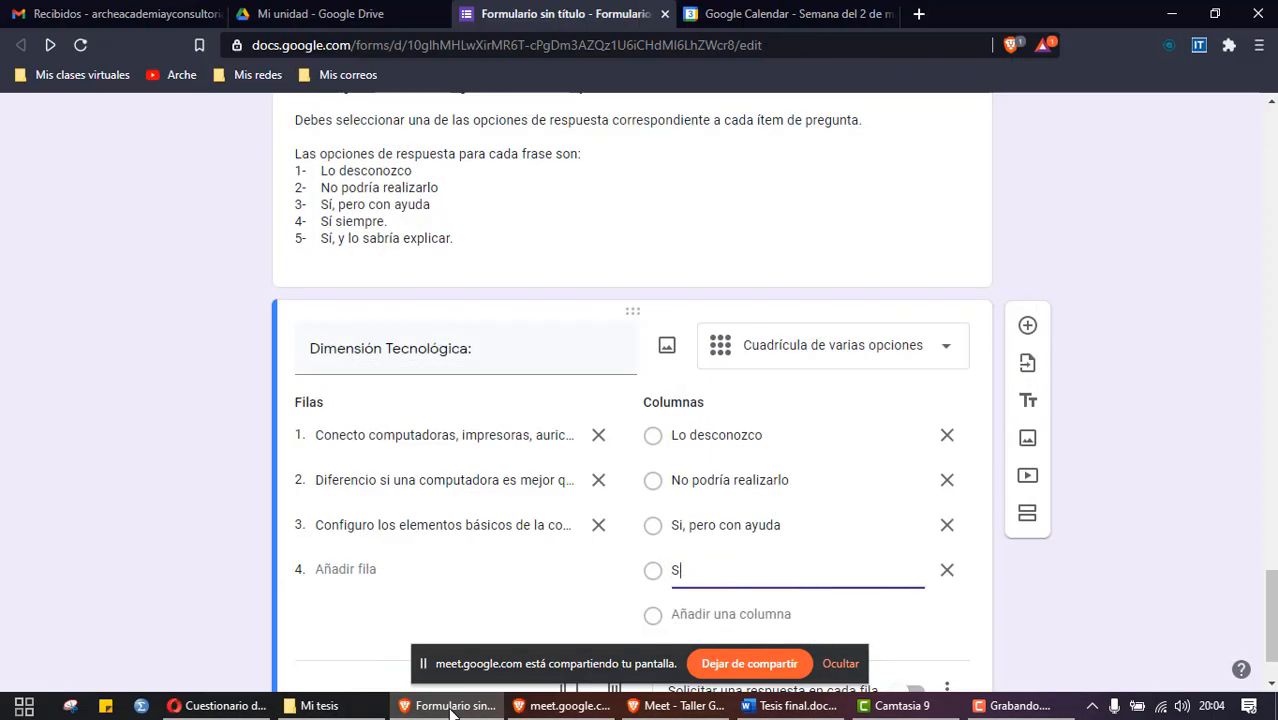
text(, siempre)
Step: Add the response option "Si, y sabría aplicarlo." as the grid's fifth column
scroll(788, 391, down, 1)
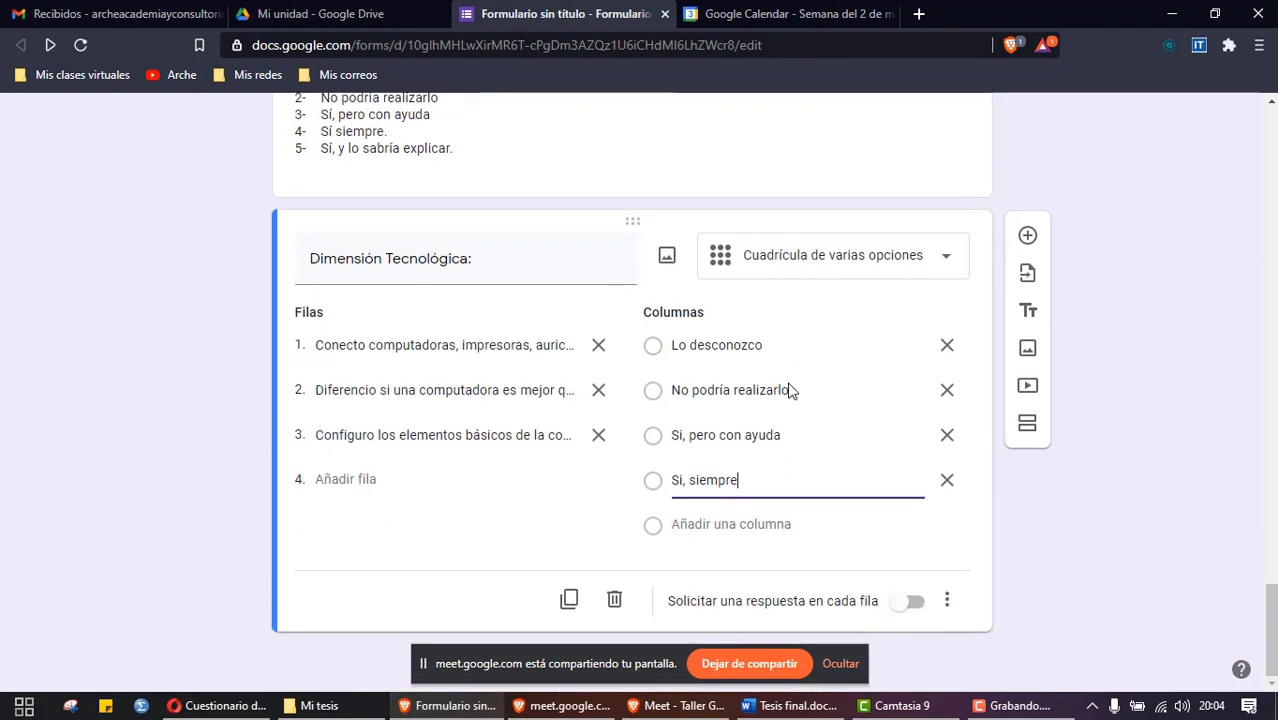
click(733, 523)
text(Si, y sab)
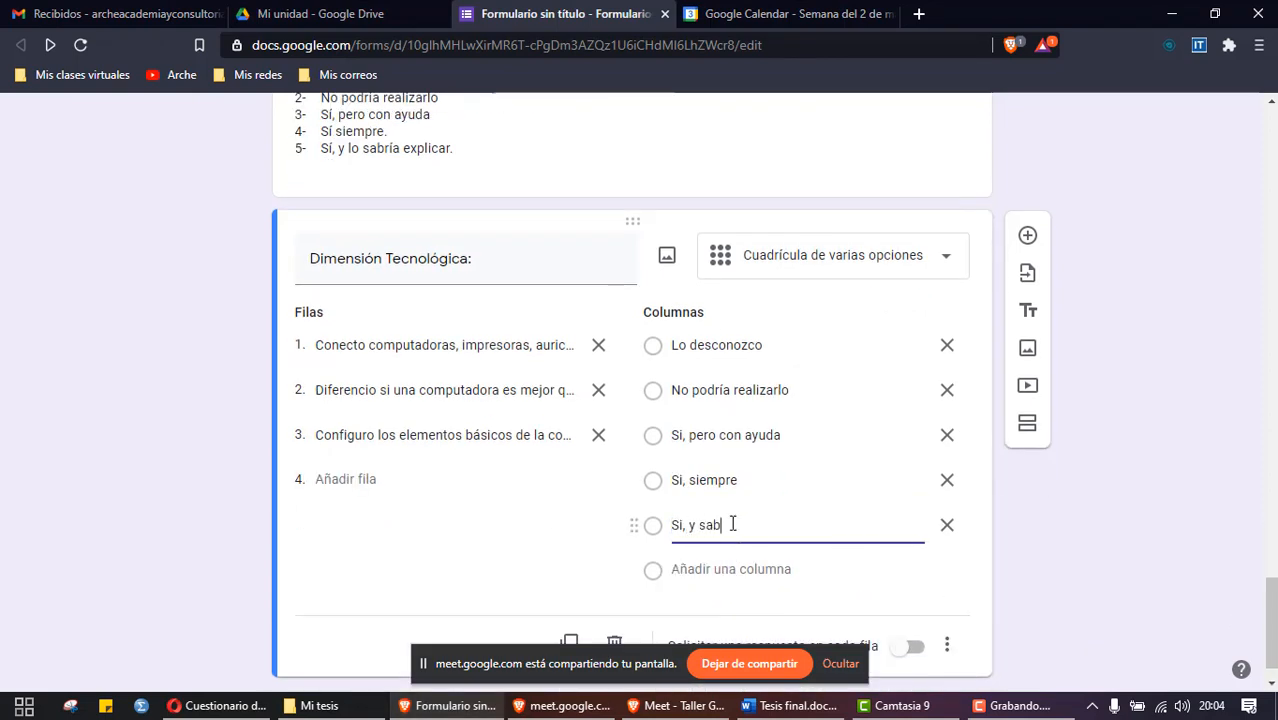
text(ría aplicarlo)
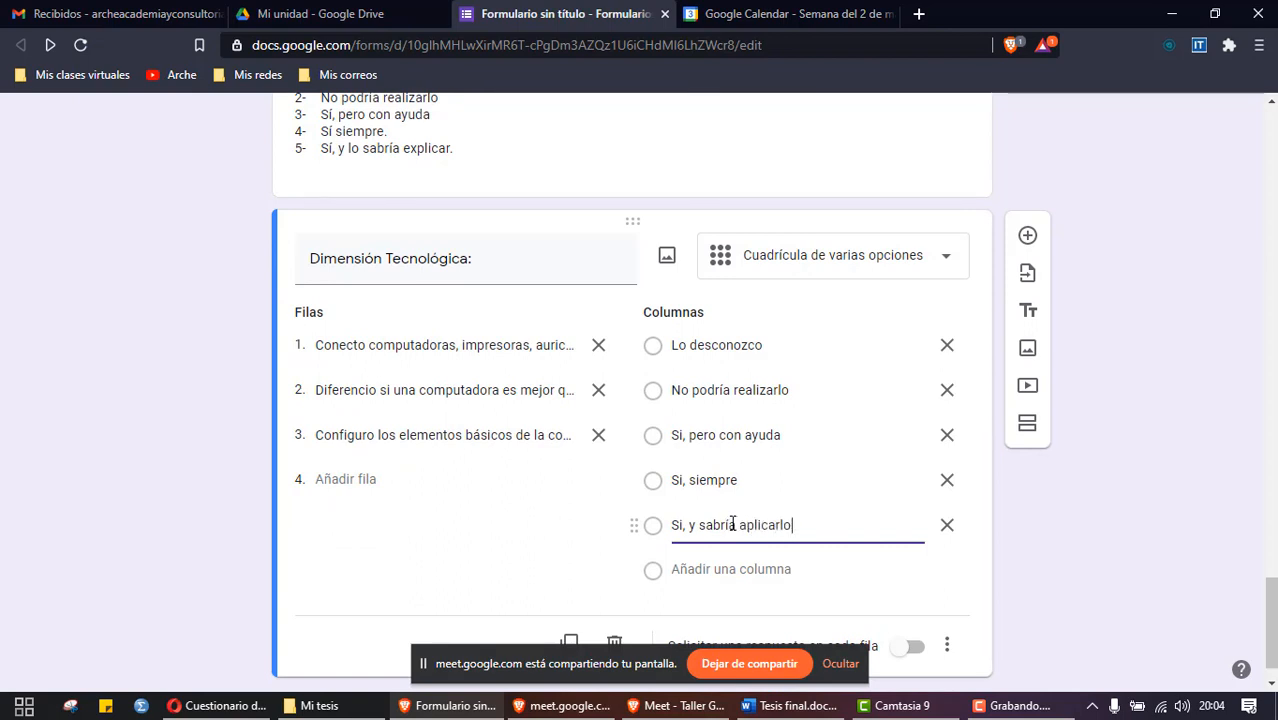
text(.)
triple_click(767, 480)
text(.)
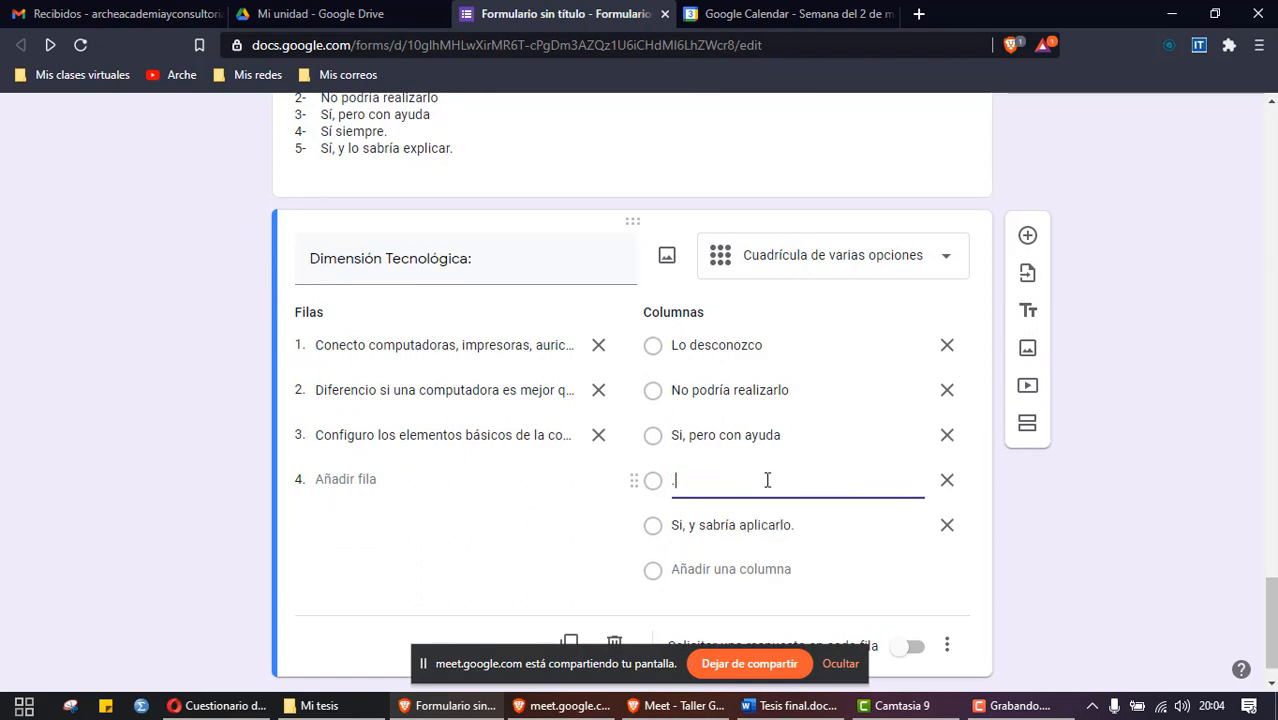
key(ctrl+z)
Step: Add a final period to the first four column options, from "Si, siempre" back up to "Lo desconozco"
click(767, 480)
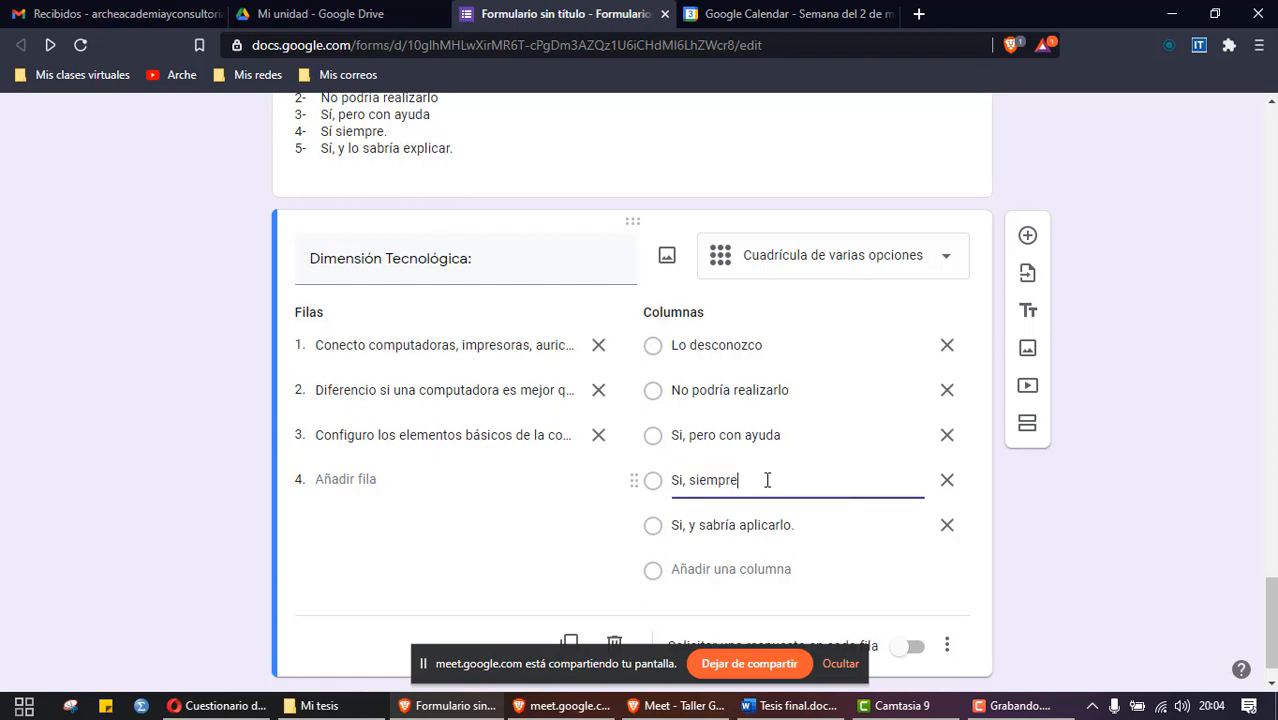
text(.)
triple_click(804, 434)
click(804, 434)
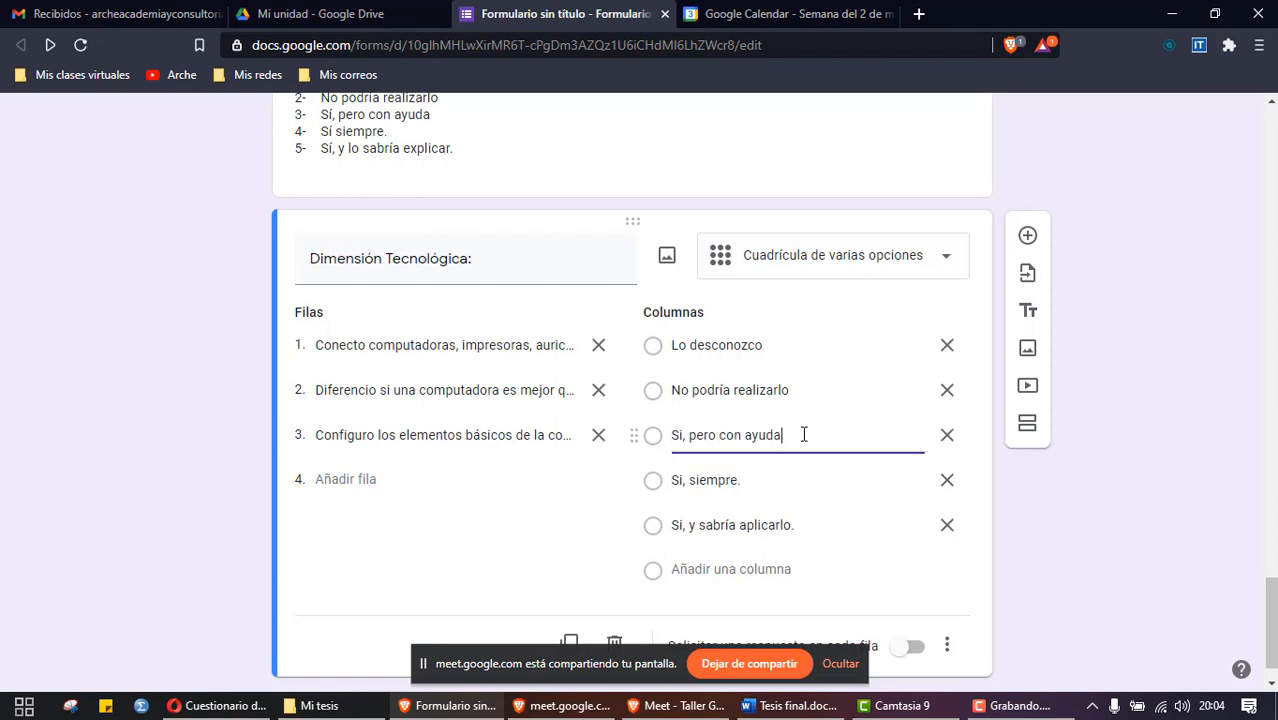
text(.)
triple_click(801, 393)
click(801, 393)
text(.)
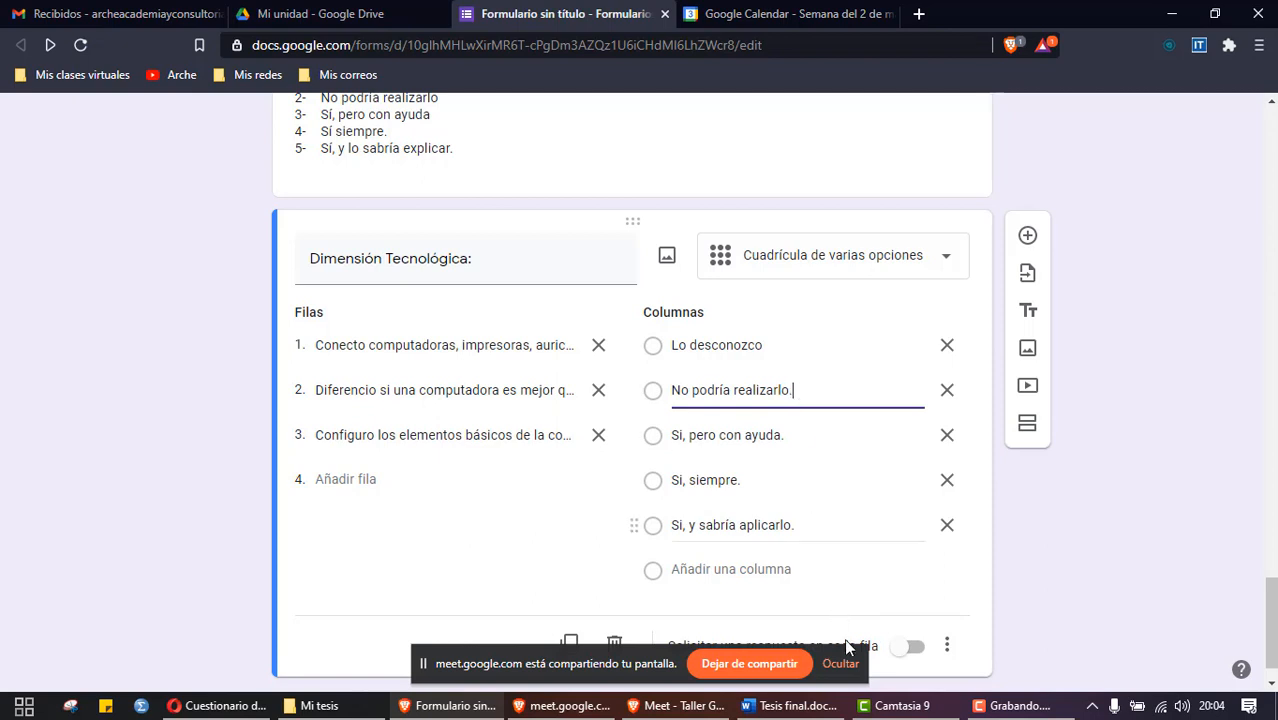
triple_click(799, 344)
click(799, 345)
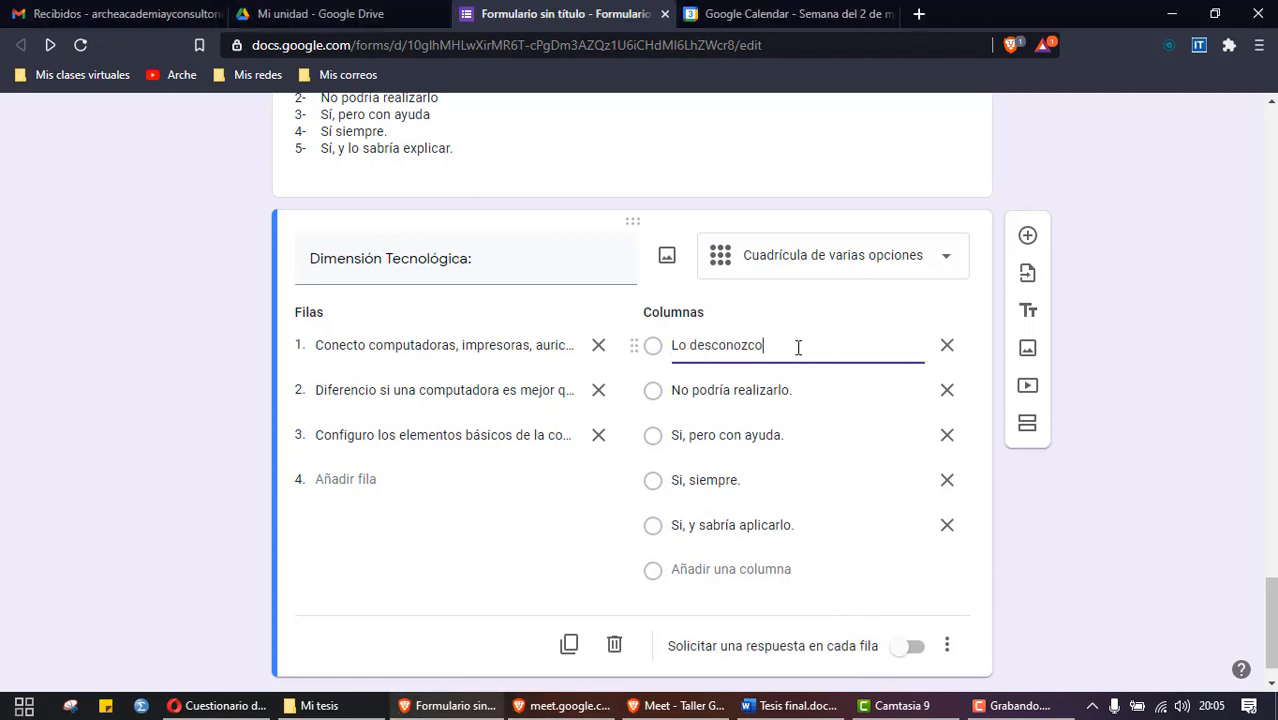
text(.)
Step: Copy item 4, "Guardo información en un CD, DVD, disco duro o tarjeta de memoria.", from Word without its number as the grid's fourth row
click(464, 708)
scroll(447, 464, down, 2)
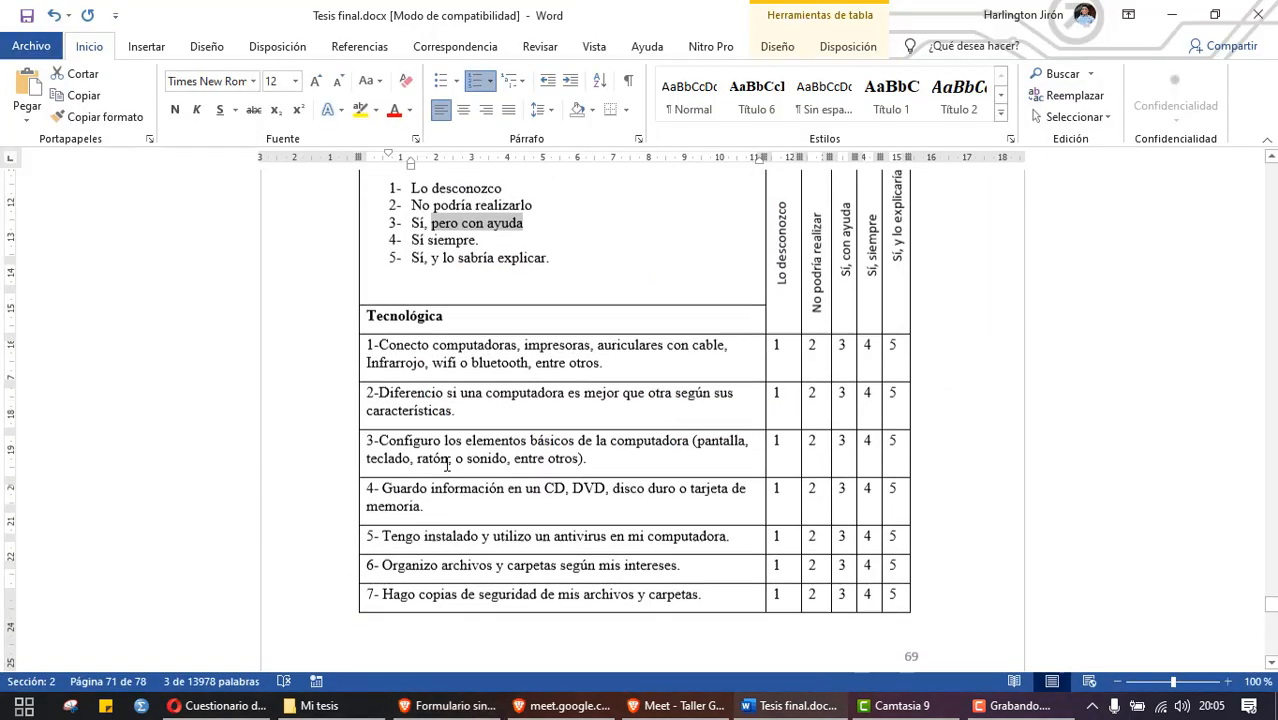
drag(423, 460, 382, 442)
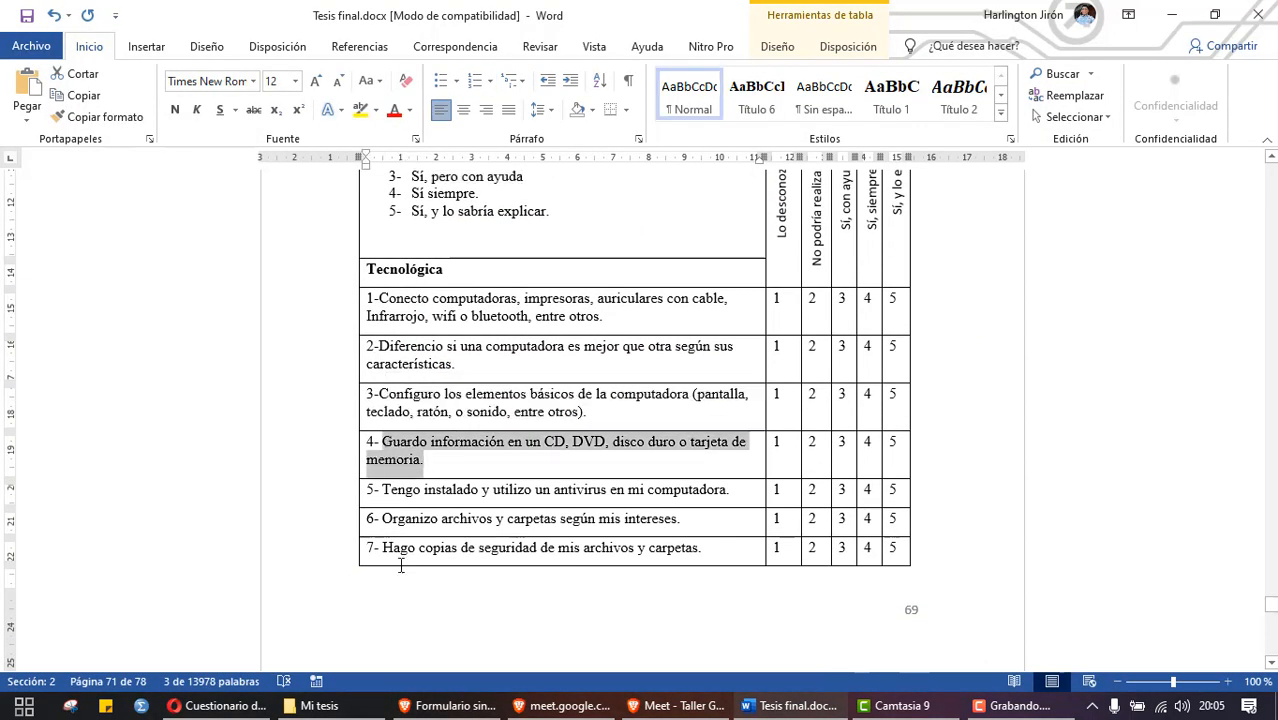
click(445, 710)
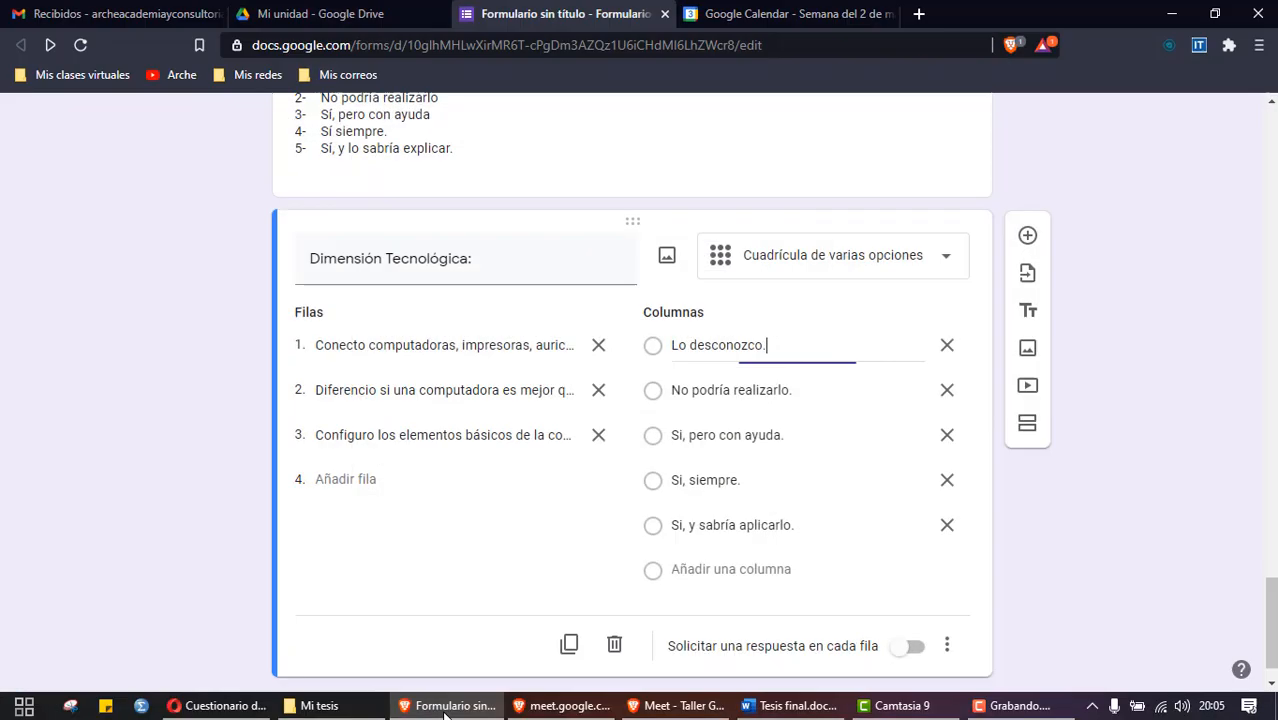
click(376, 482)
key(ctrl+v)
Step: Copy item 5, "Tengo instalado y utilizo un antivirus en mi computadora.", from Word without its number as the grid's fifth row
click(790, 706)
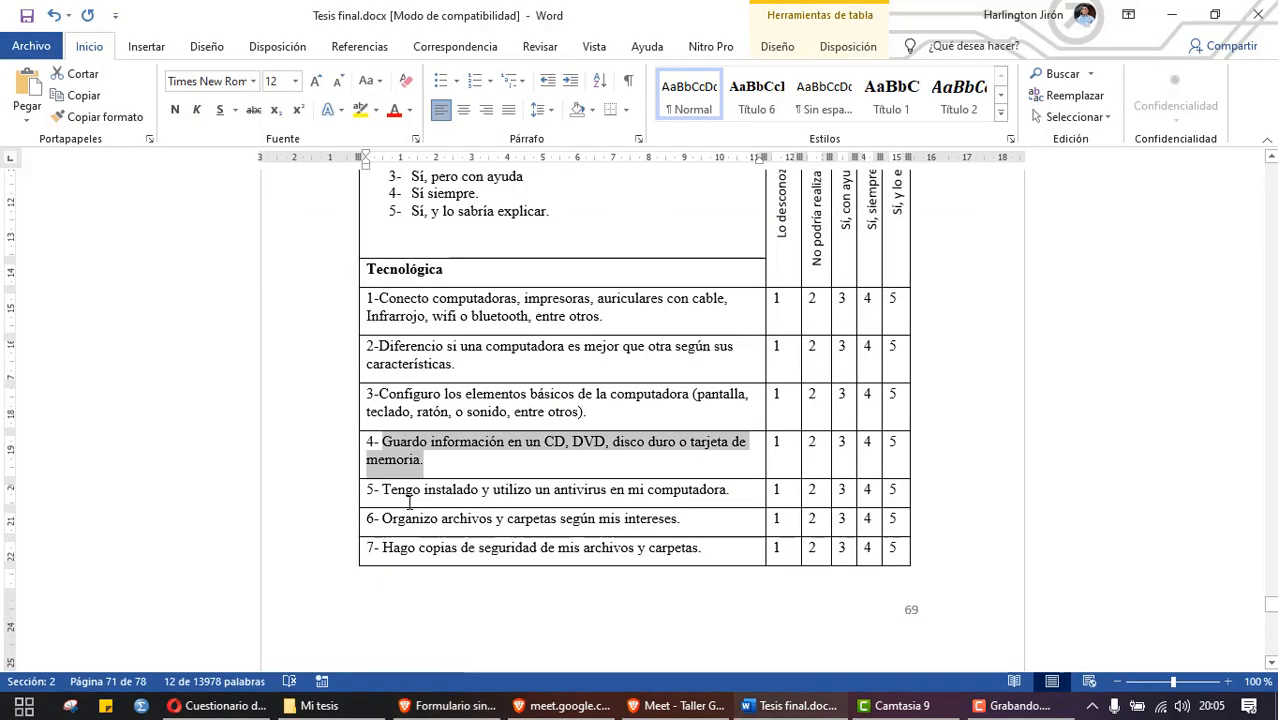
scroll(722, 420, down, 2)
drag(733, 399, 396, 408)
click(448, 706)
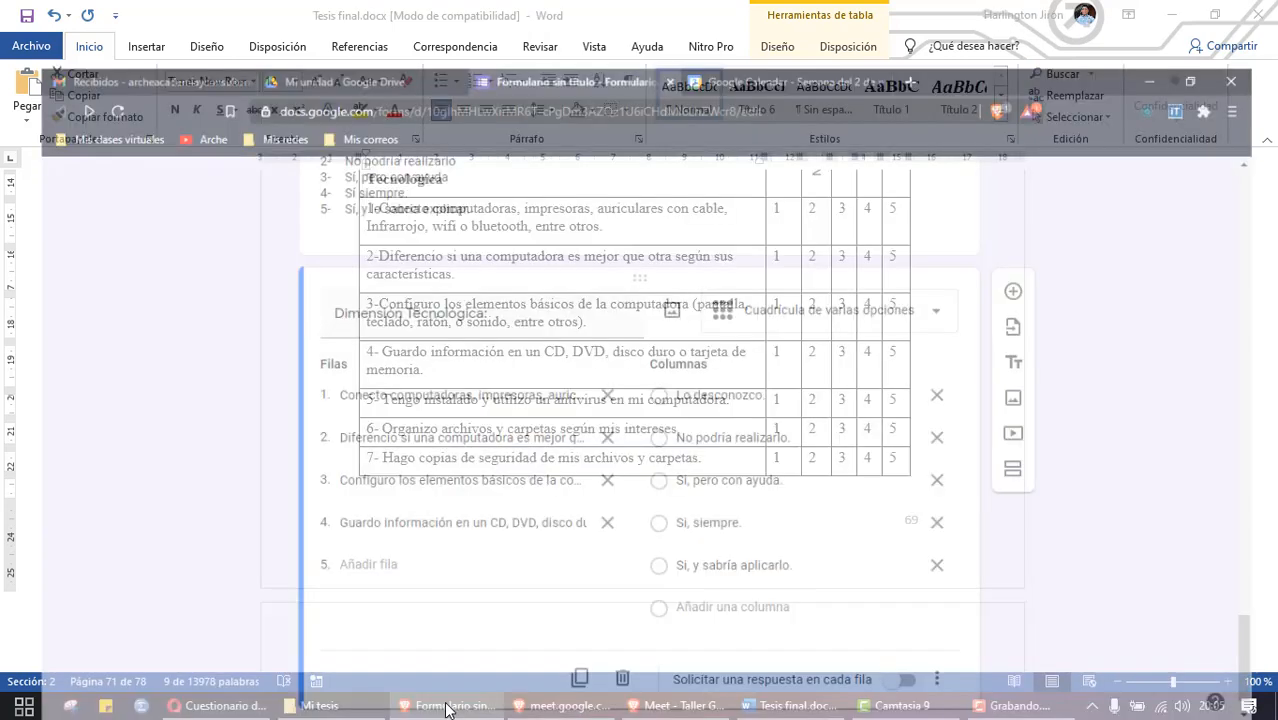
click(377, 518)
key(ctrl+v)
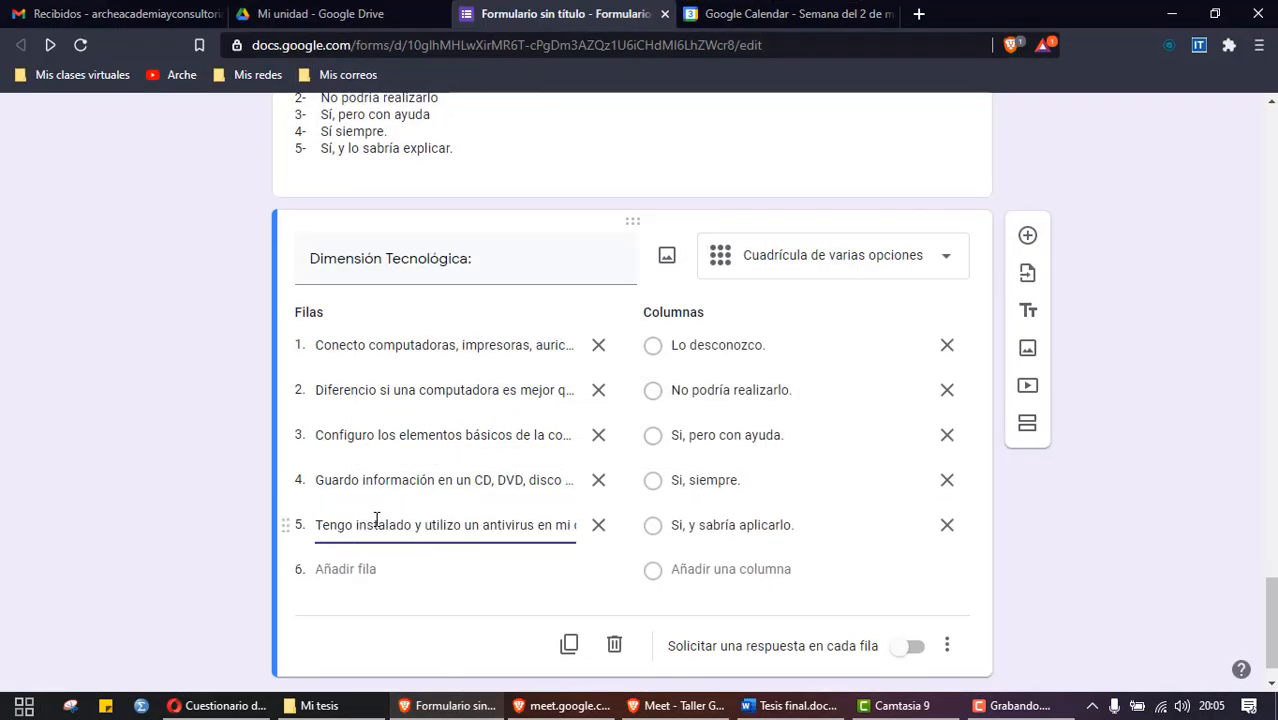
Step: Copy item 6, "Organizo archivos y carpetas según mis intereses.", from Word without its number as the grid's sixth row
click(448, 706)
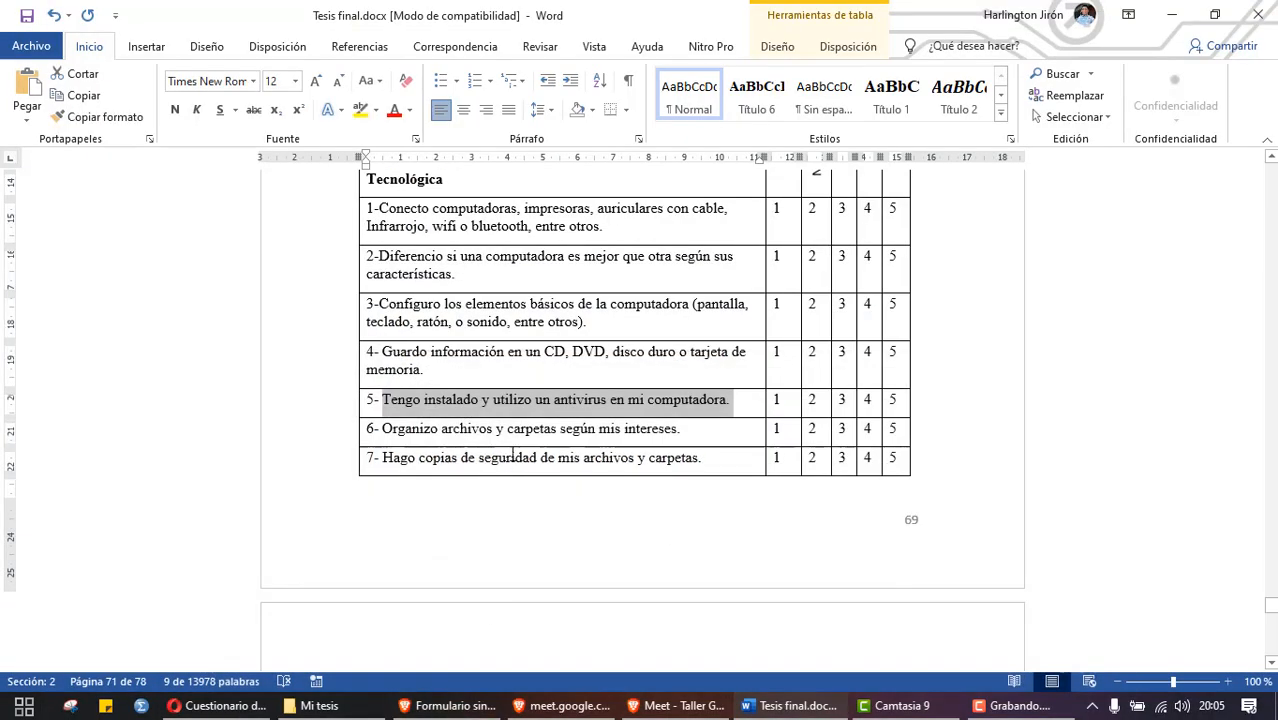
drag(688, 431, 700, 460)
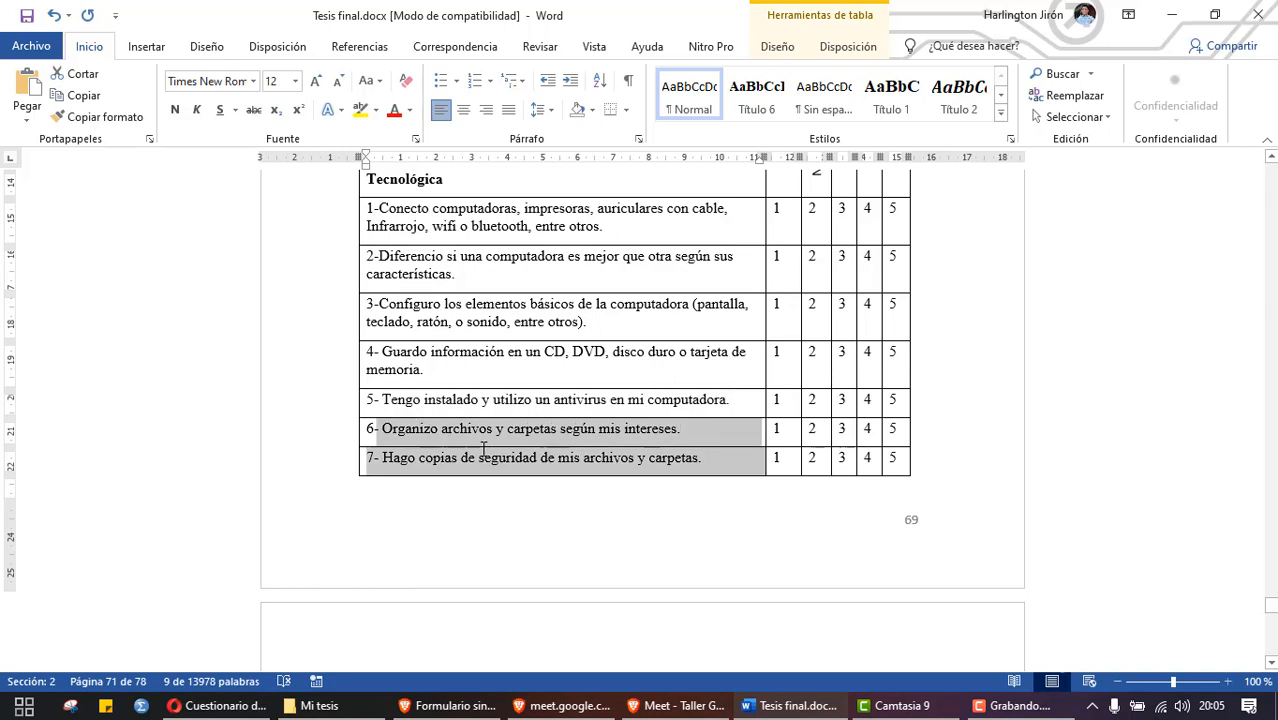
click(385, 431)
mouse_move(386, 432)
mouse_down()
mouse_move(702, 423)
mouse_move(410, 438)
mouse_up()
key(ctrl+c)
click(443, 705)
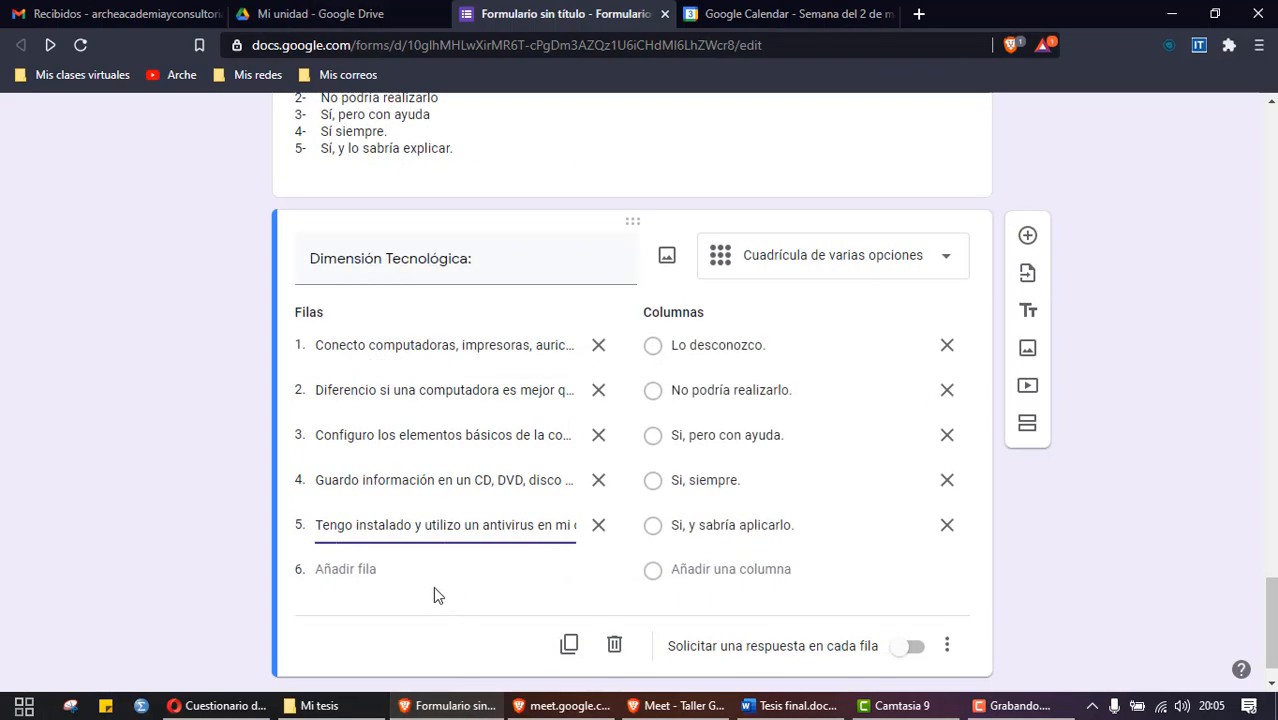
click(354, 569)
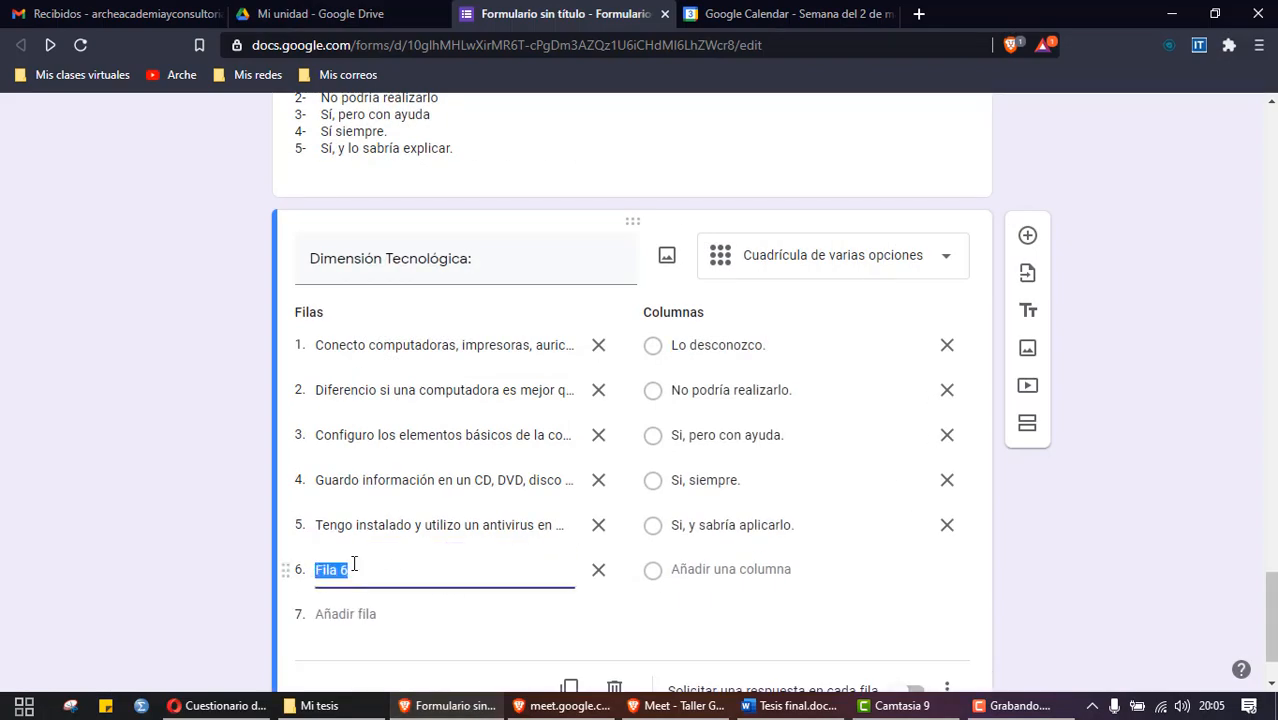
key(ctrl+v)
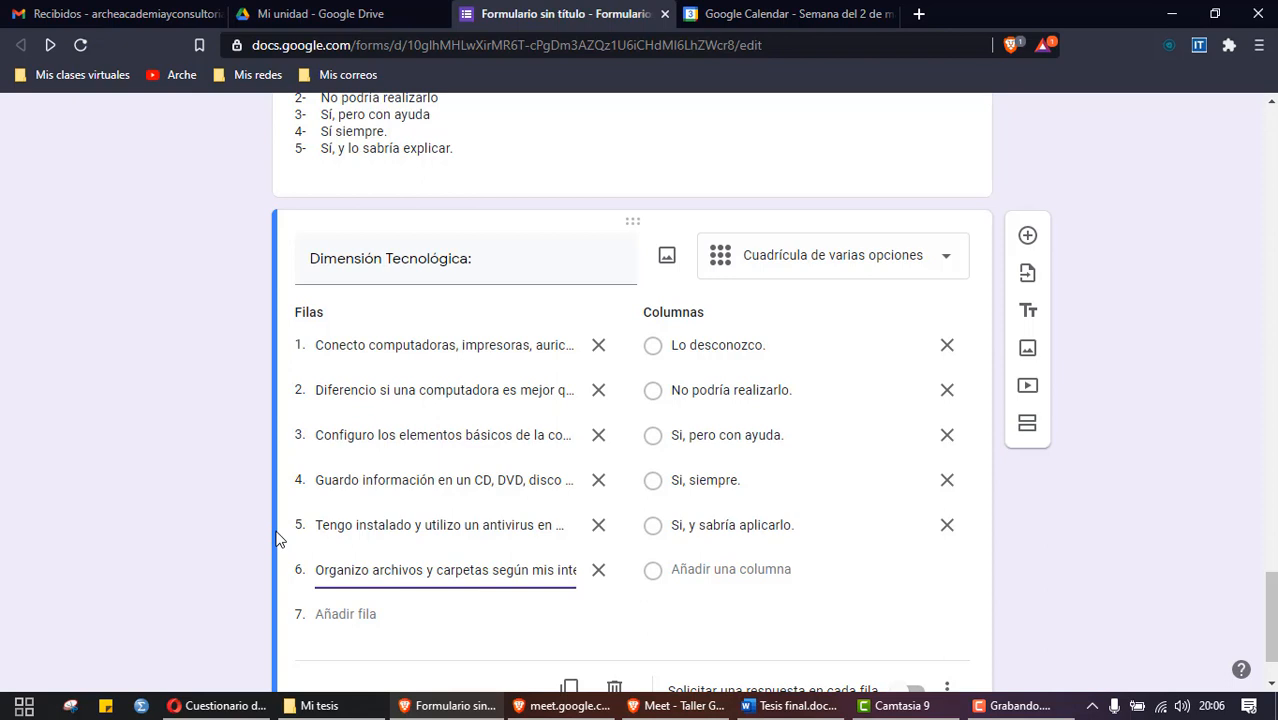
click(277, 537)
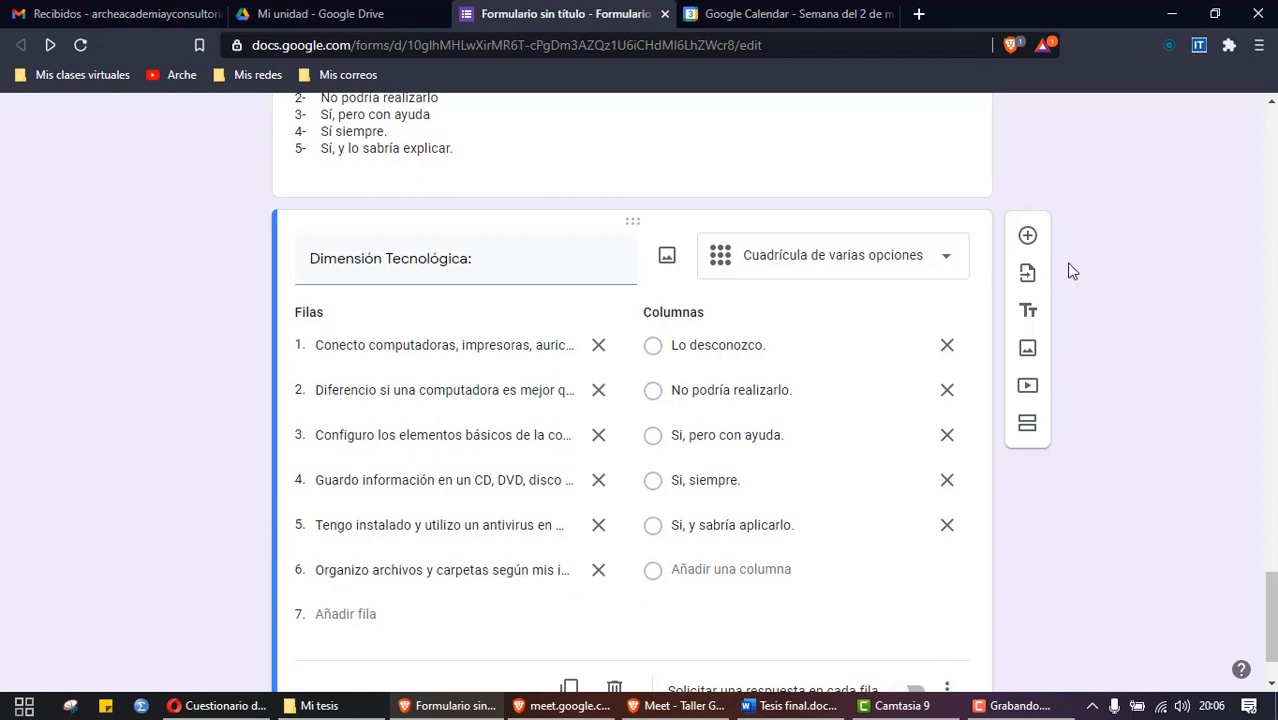
Step: Add a new question below the Dimensión Tecnológica grid and set its type to Párrafo
click(1028, 238)
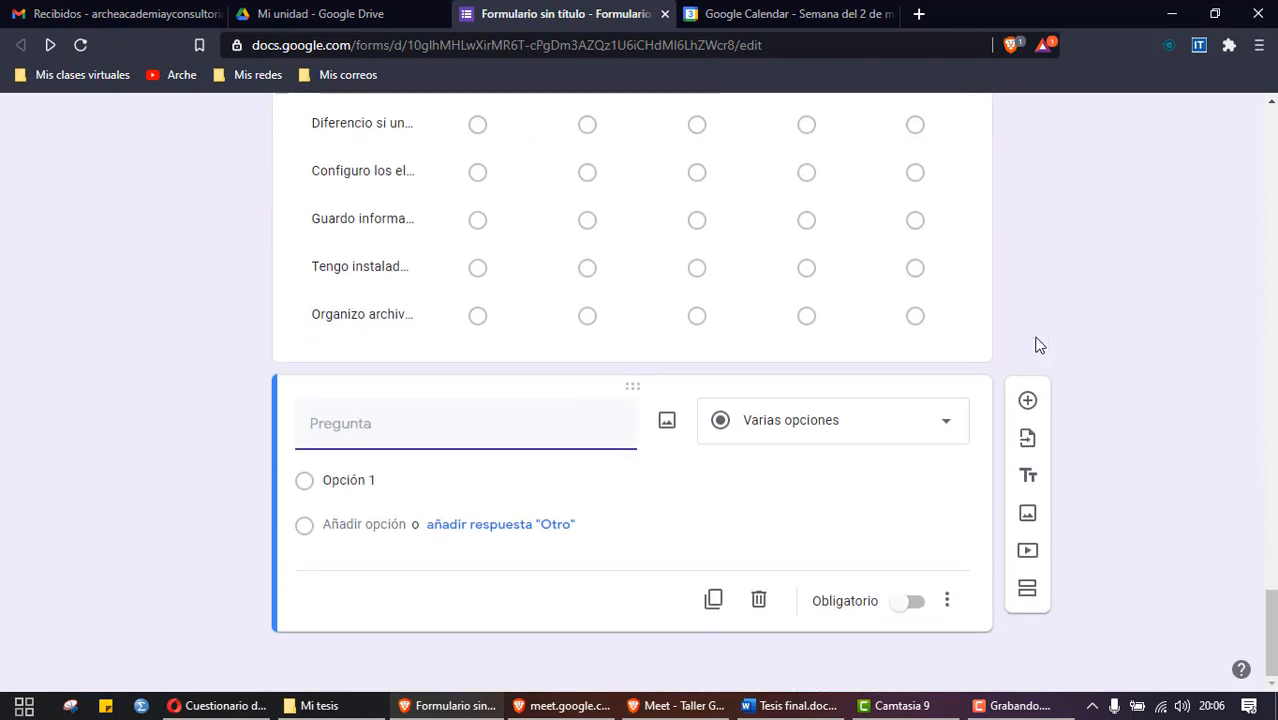
click(808, 430)
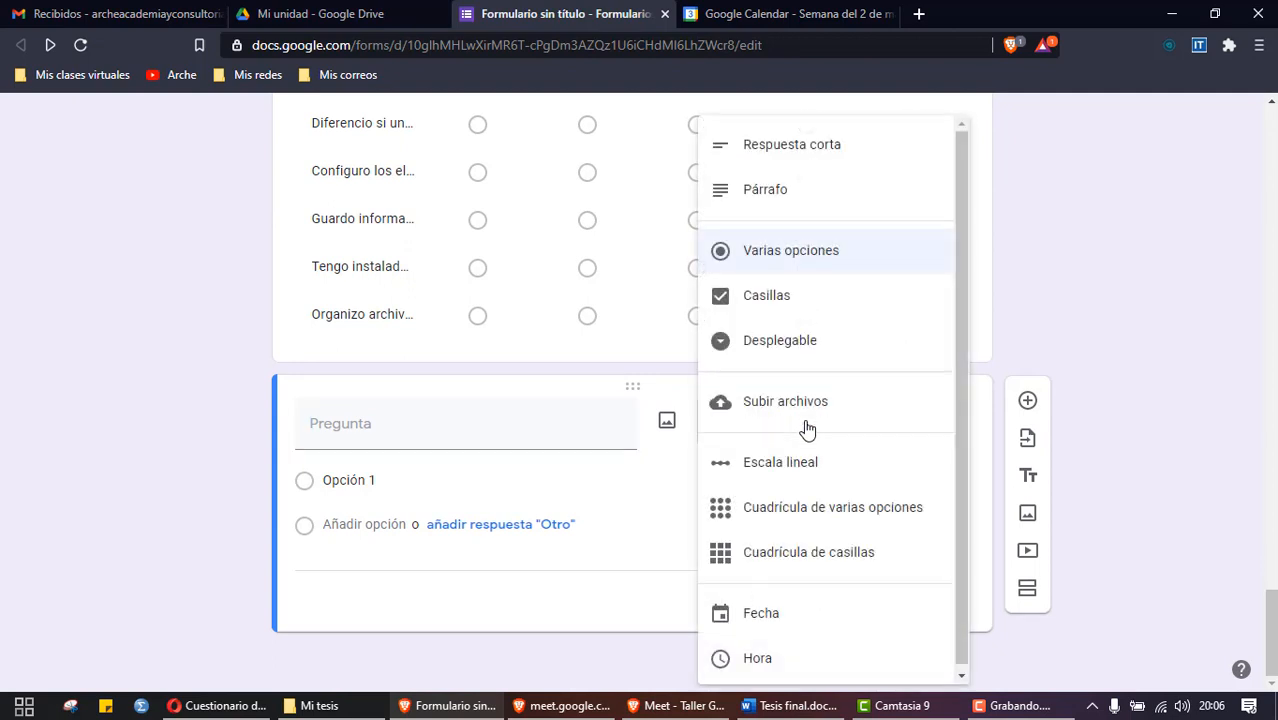
click(772, 199)
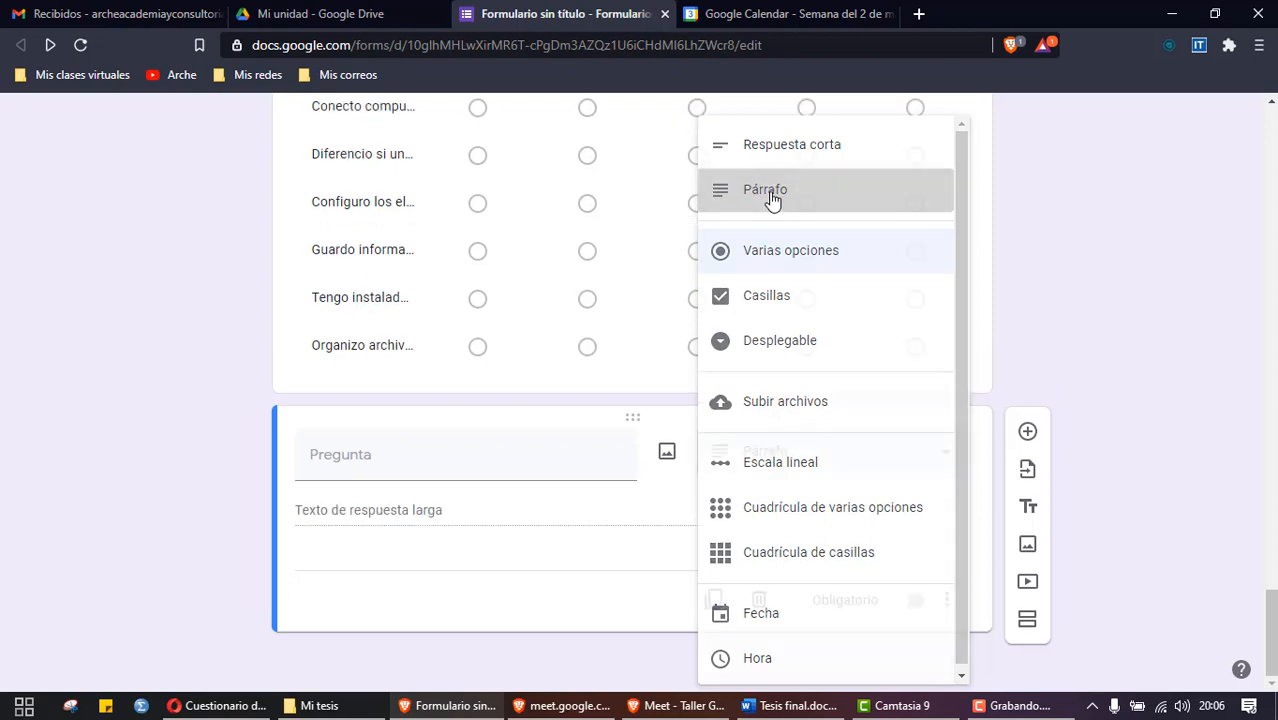
Step: Title the paragraph question "¿Qué tipo de técnicas aplica en el aula de clases?" and make it required
click(560, 471)
text(i)
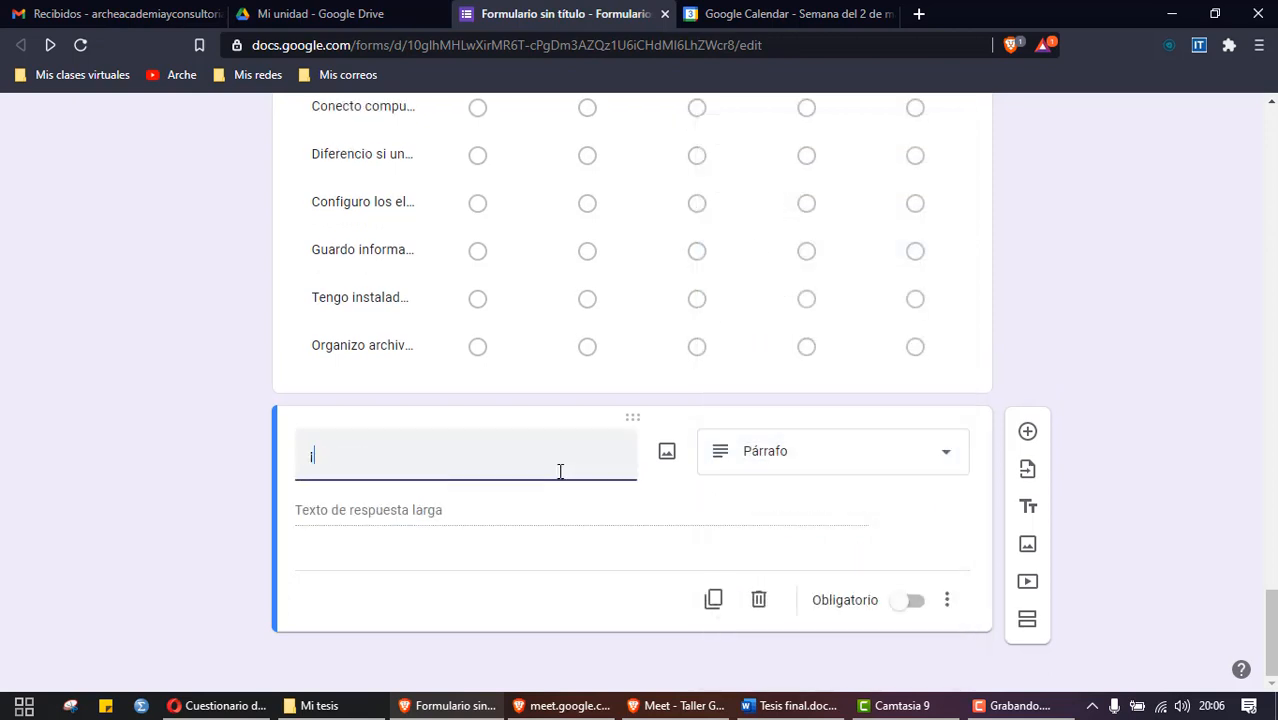
key(BackSpace)
text(')
key(BackSpace)
text(¡)
key(BackSpace)
text(¡)
key(BackSpace)
text(¿Qué tippo)
key(BackSpace)
key(BackSpace)
text(o de técnicas apli)
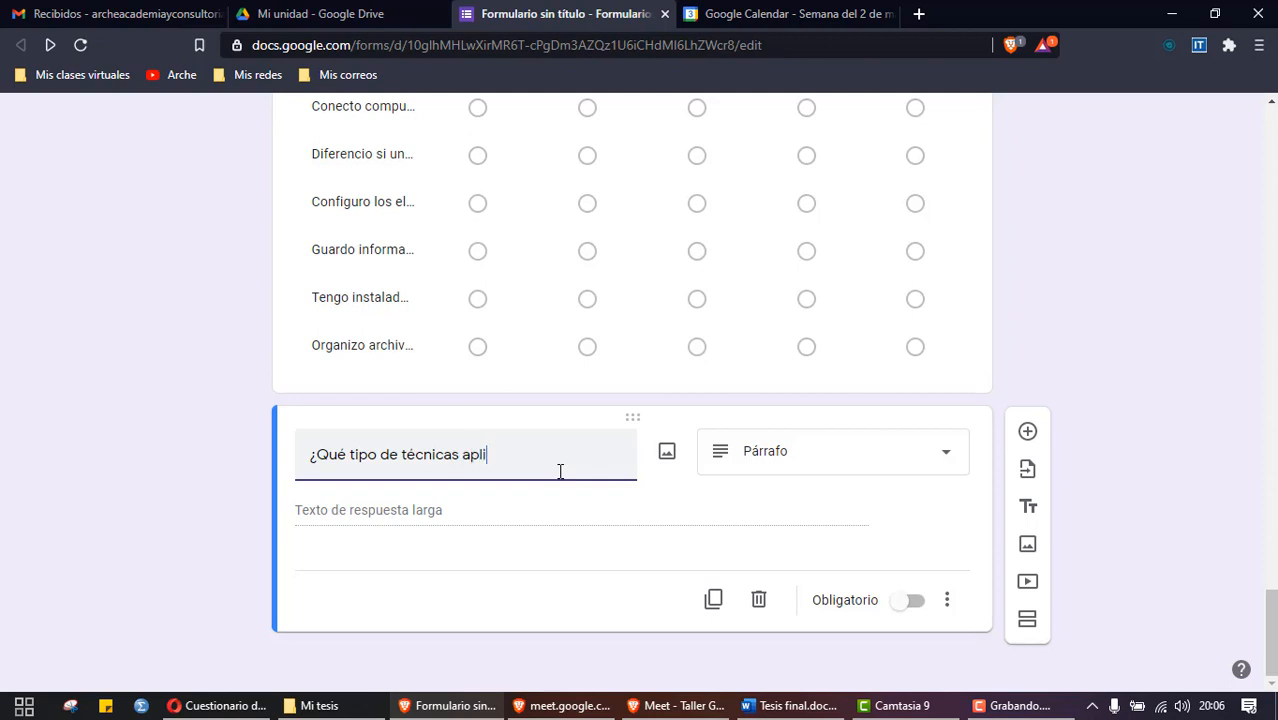
text(ca en el aula de clases?)
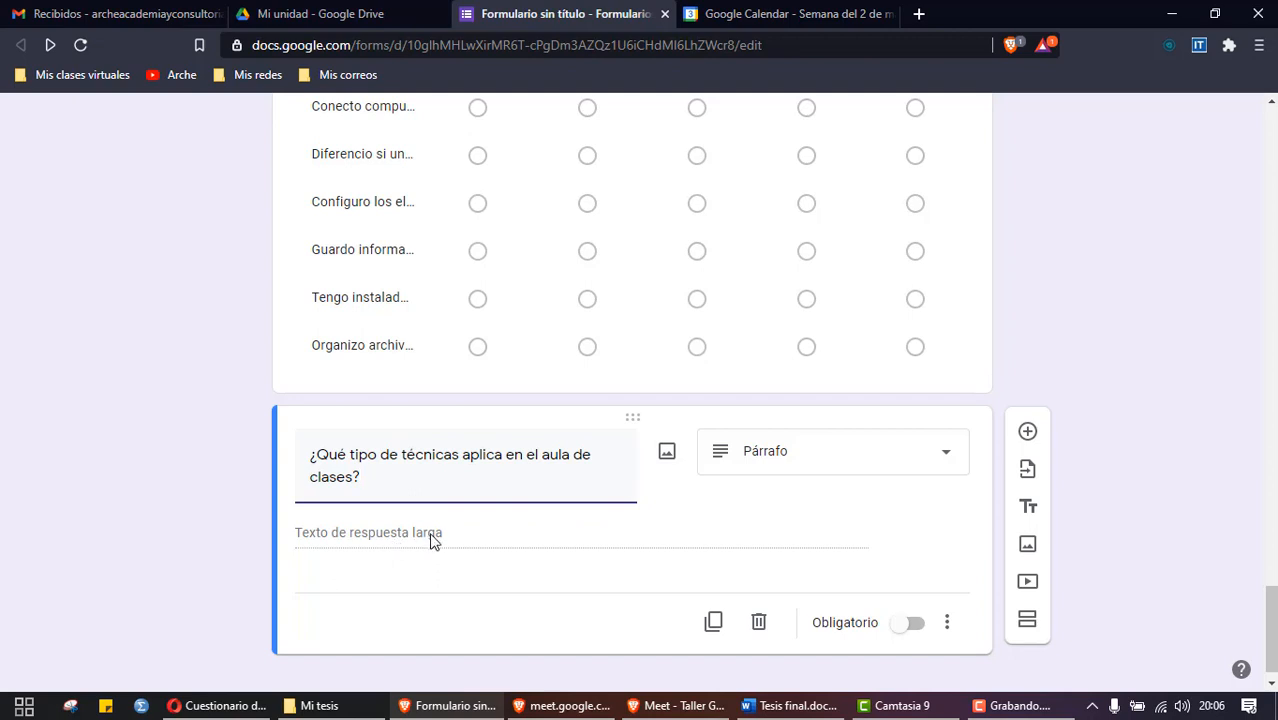
click(912, 626)
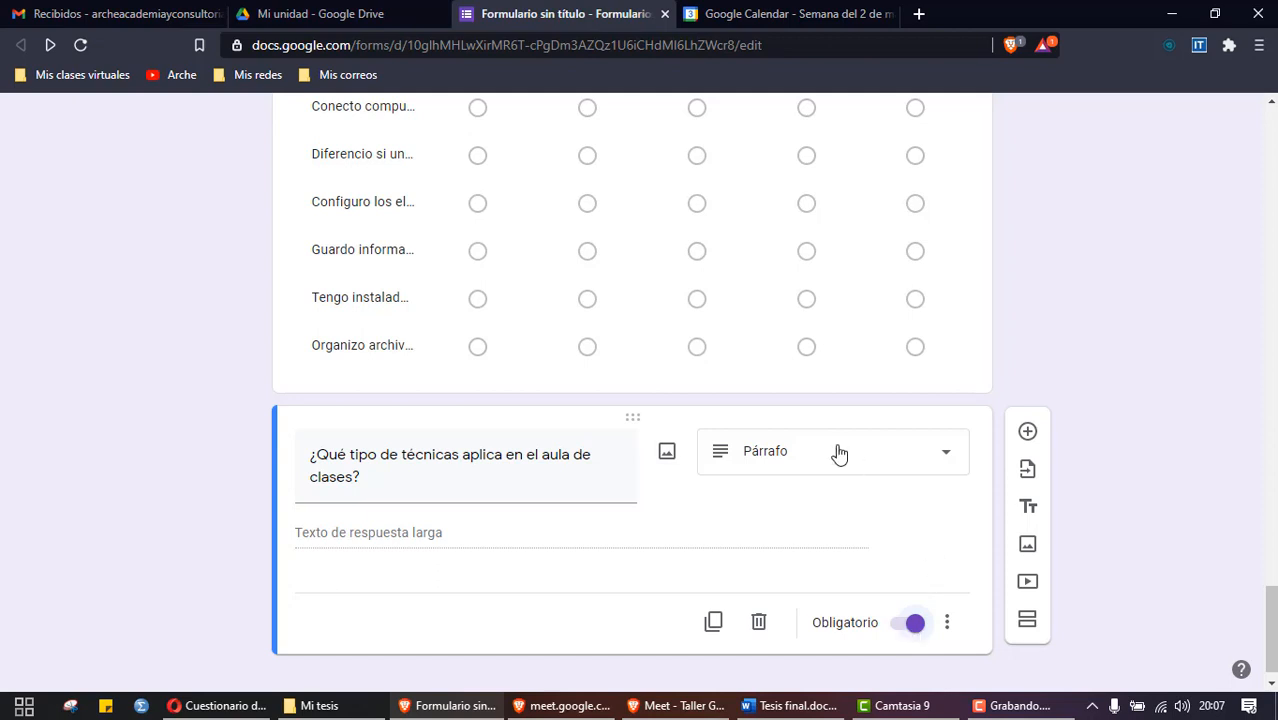
Step: Add a new question below it titled "¿Qué capacitaciones reciben por parte del Mined?"
scroll(839, 453, down, 1)
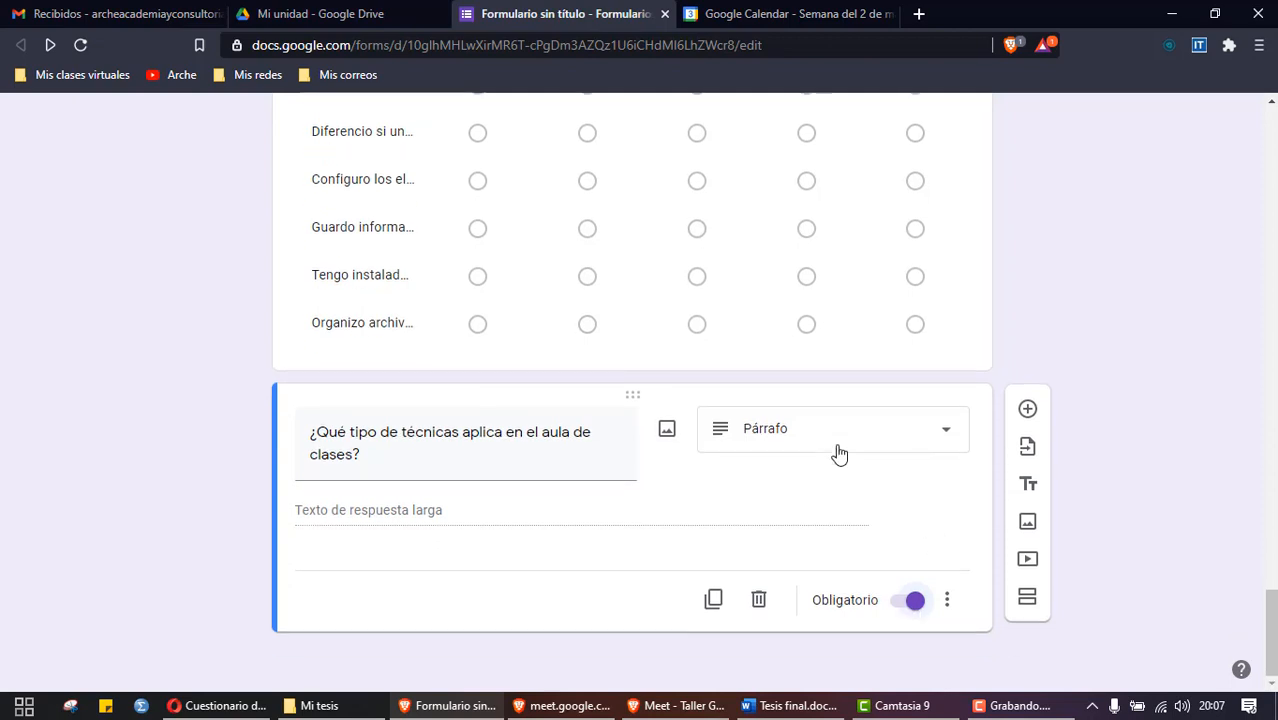
click(1025, 414)
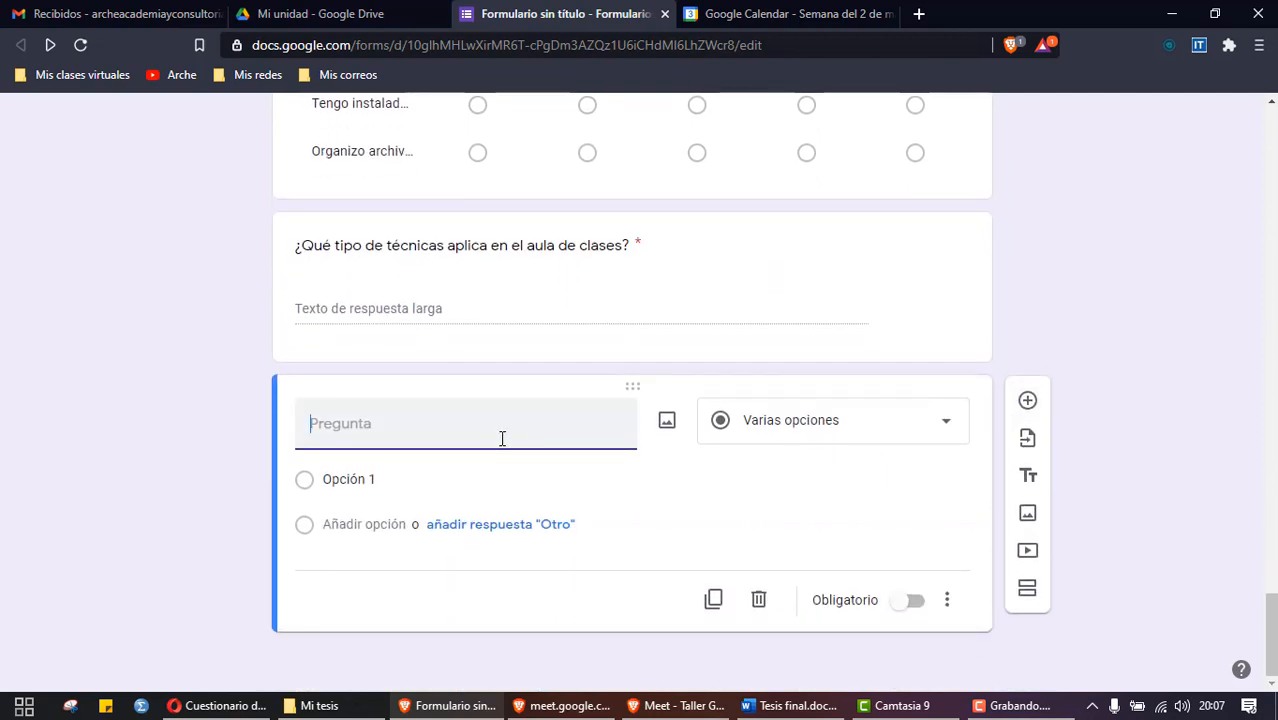
text(¿Qué capacitaciones)
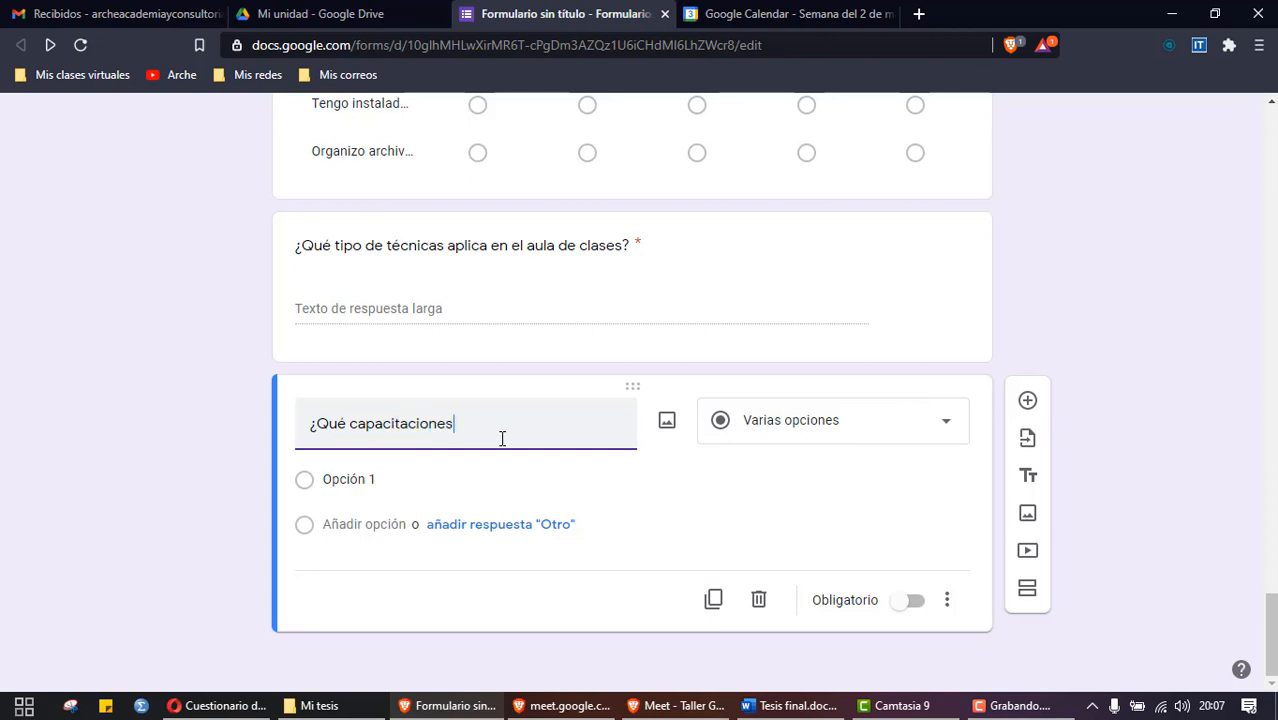
text( rebiben)
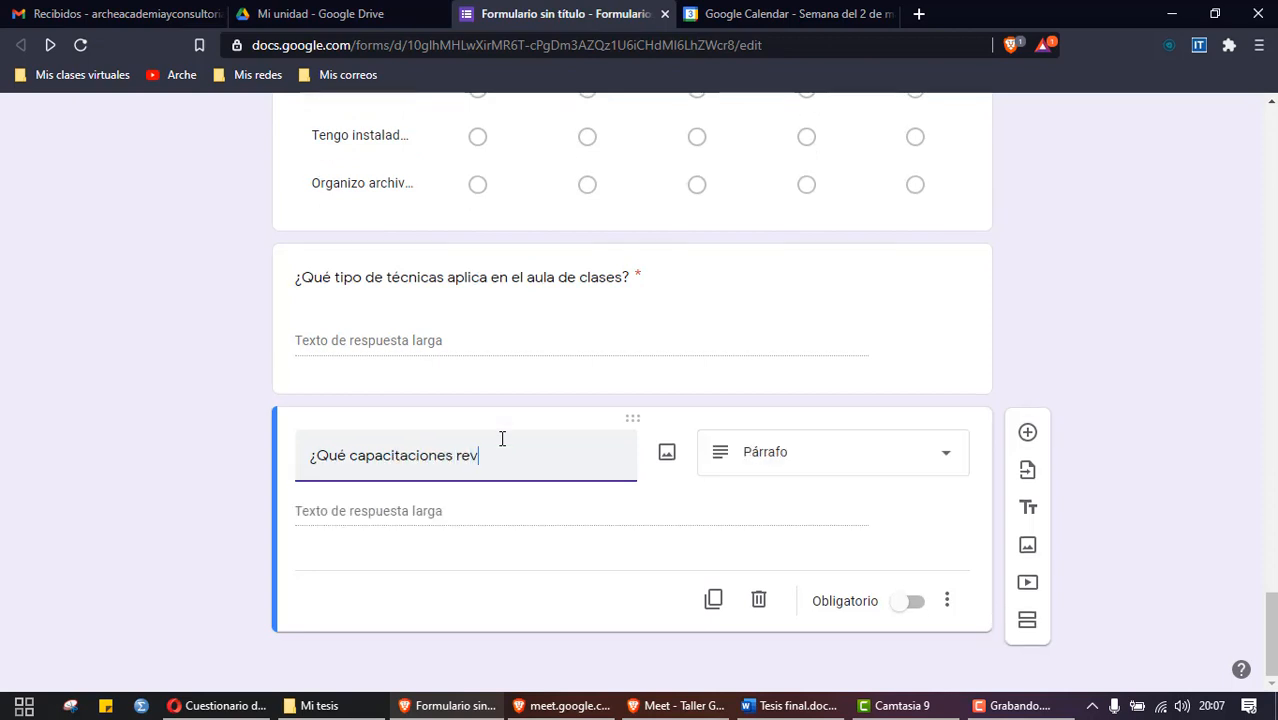
key(BackSpace)
key(BackSpace)
key(BackSpace)
key(BackSpace)
key(BackSpace)
key(BackSpace)
key(BackSpace)
text(eci)
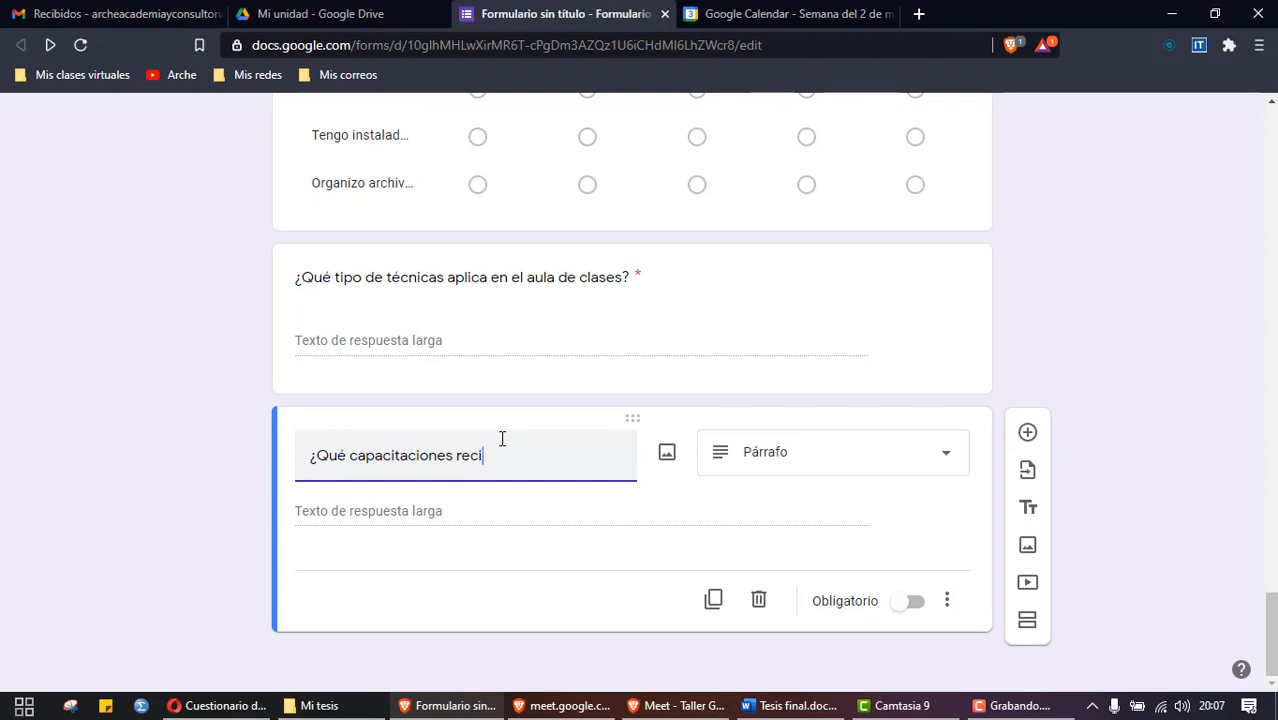
text(ben por parte del Mined?)
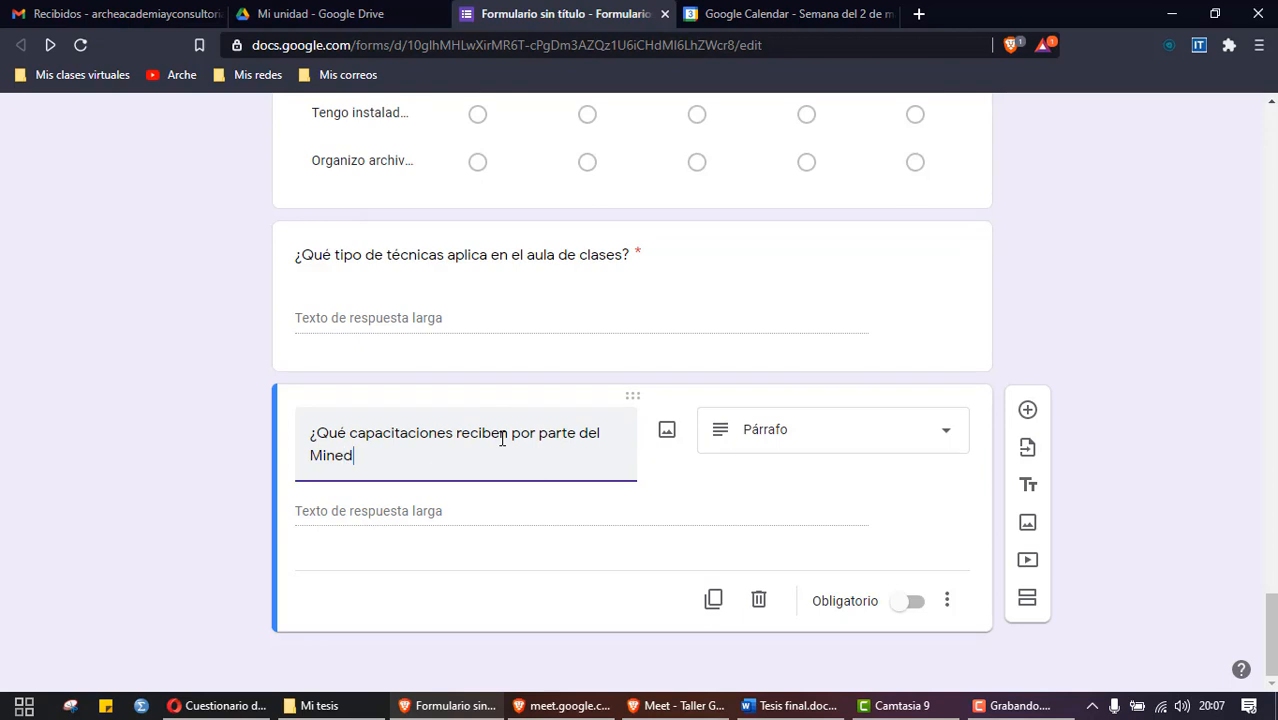
Step: Set the Mined training question's type to Párrafo and make it required
click(736, 437)
click(786, 214)
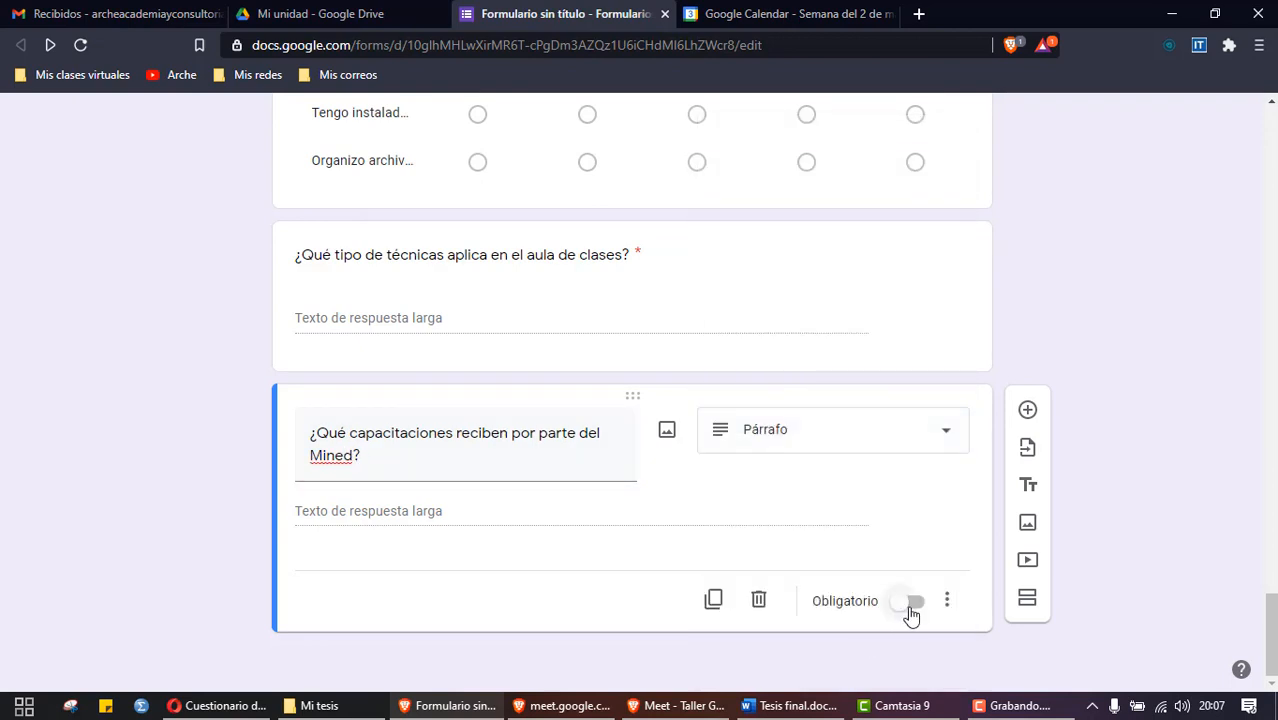
click(910, 602)
Step: Review the form from the Dimensión Tecnológica grid and paragraph questions back up to the title and image
scroll(827, 391, up, 6)
scroll(831, 400, down, 2)
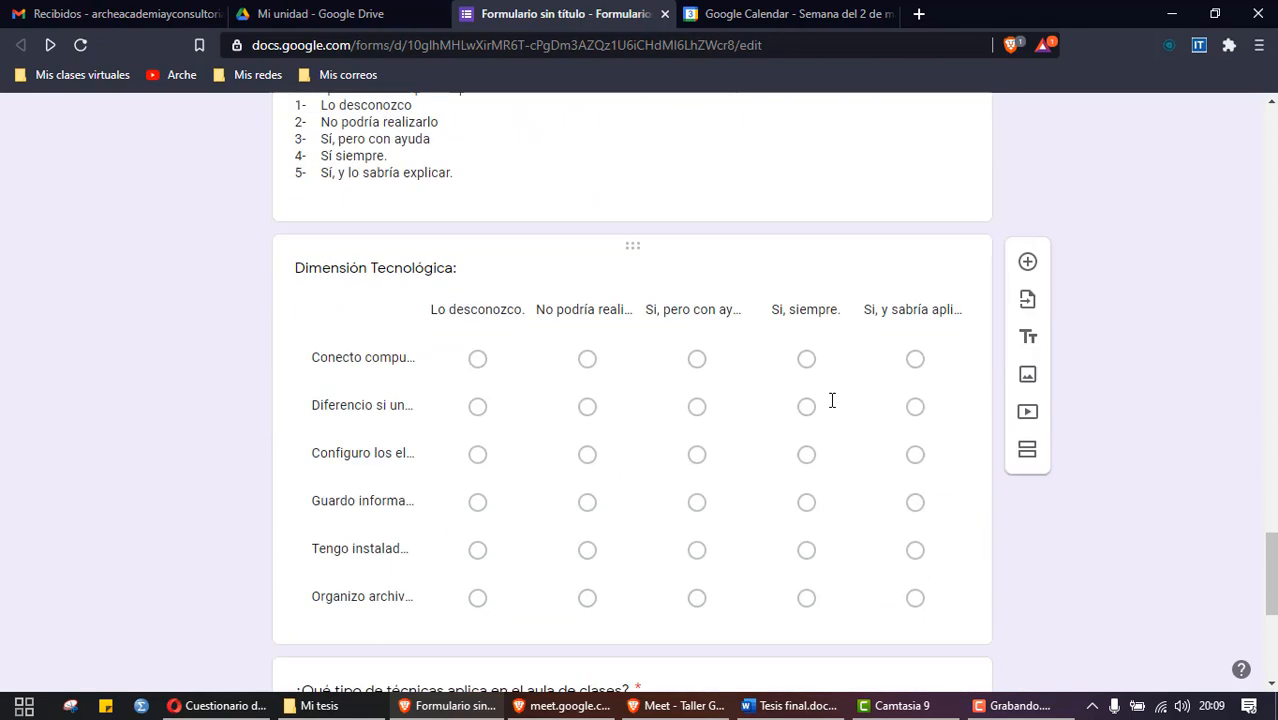
scroll(831, 400, down, 1)
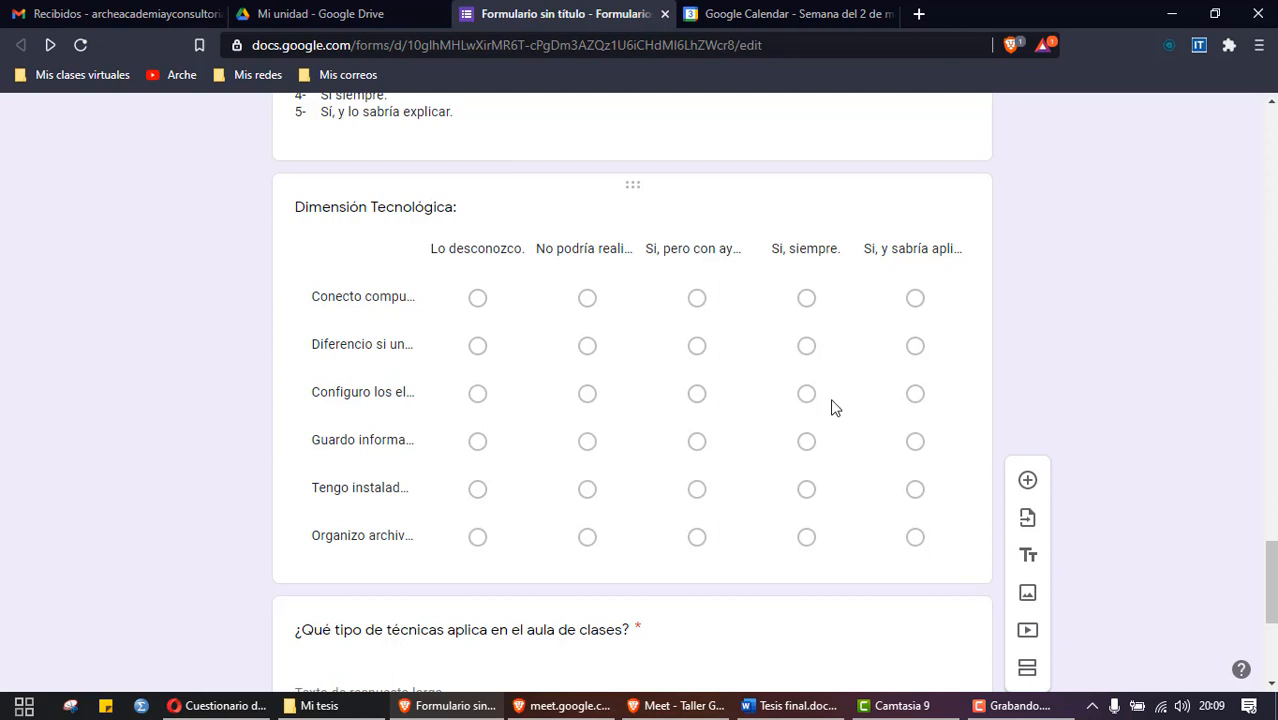
scroll(827, 397, down, 3)
scroll(827, 397, up, 2)
scroll(460, 348, up, 1)
scroll(845, 332, up, 15)
scroll(845, 332, up, 8)
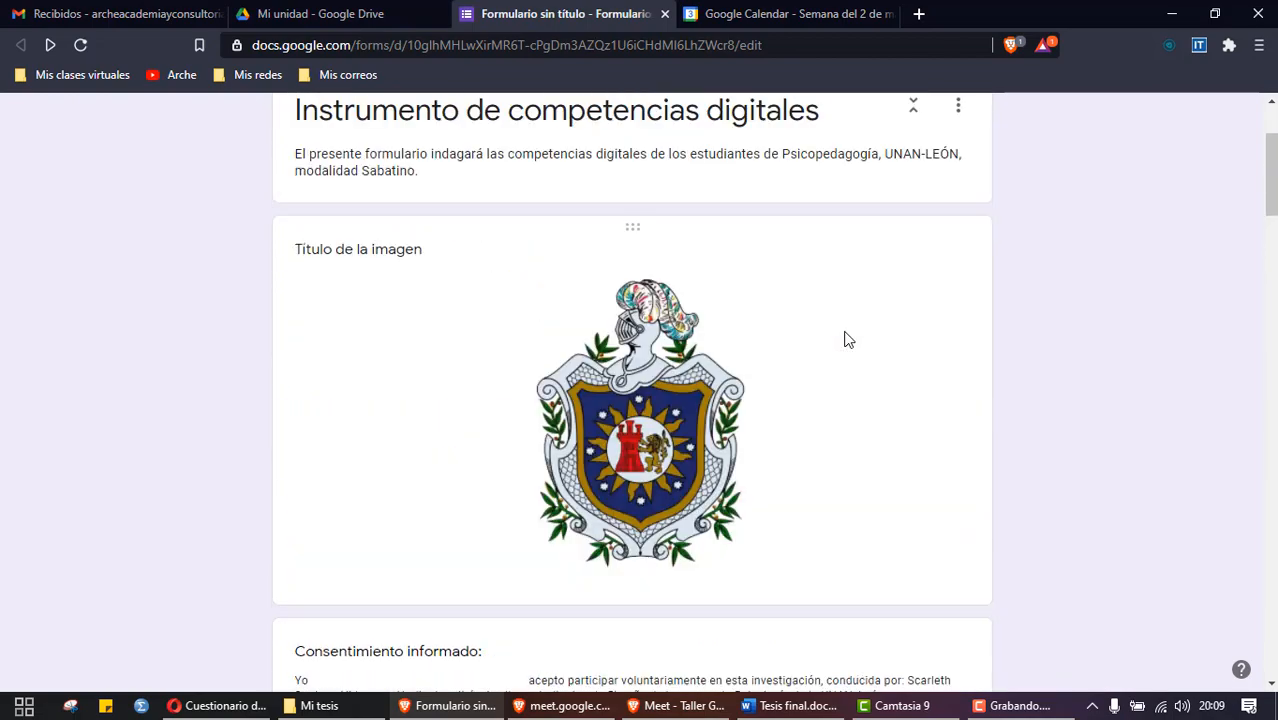
Step: Open the form's preview, answer Si to the informed consent question and continue to the next section
click(998, 126)
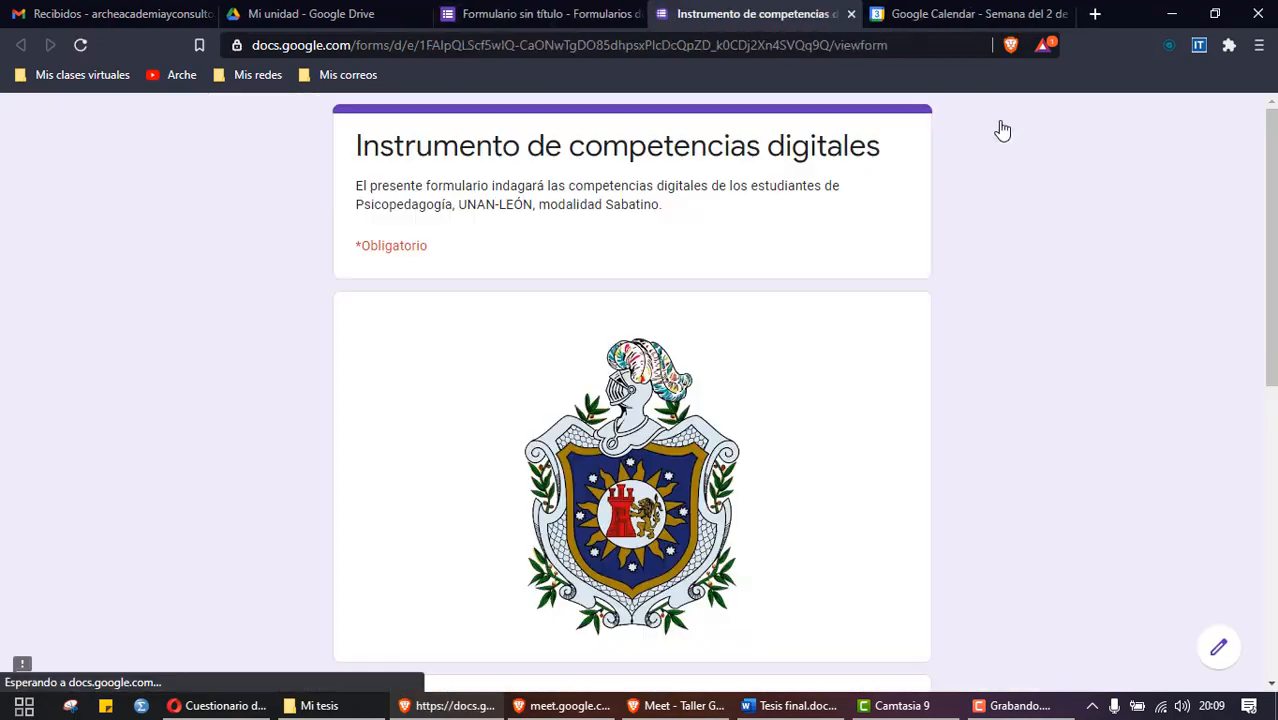
scroll(1000, 248, down, 3)
scroll(1004, 248, down, 3)
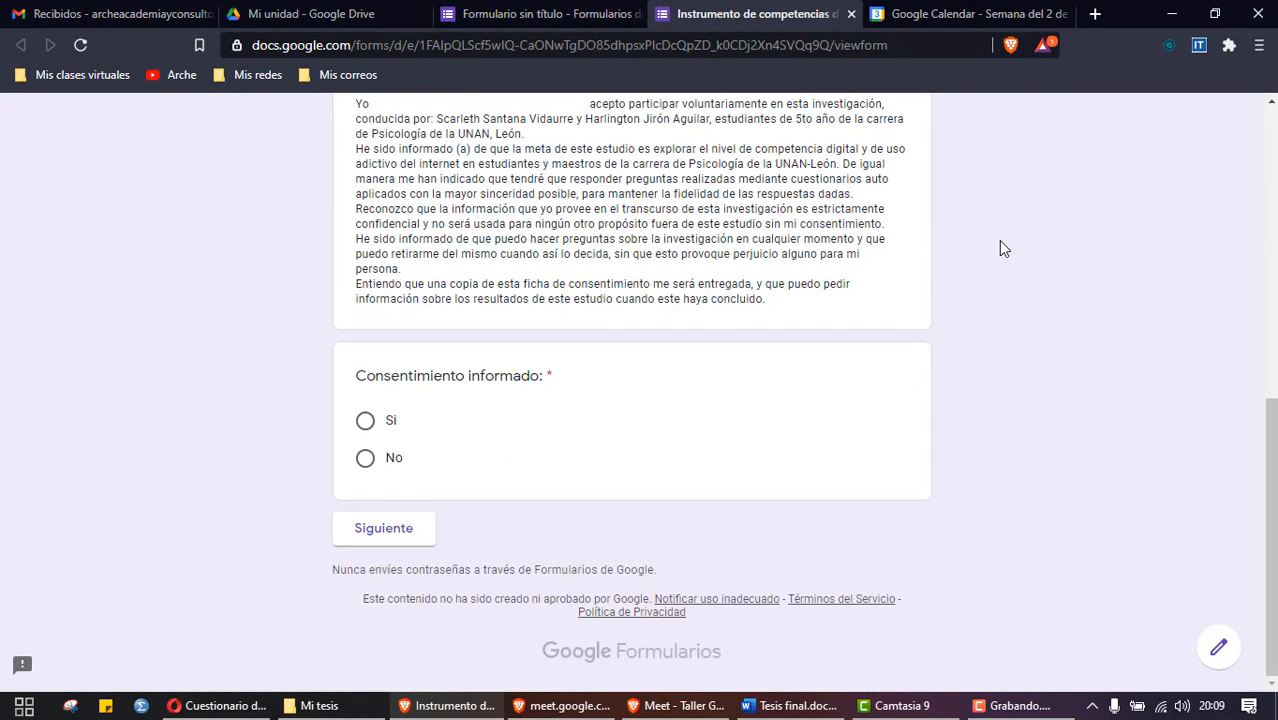
click(365, 420)
click(385, 527)
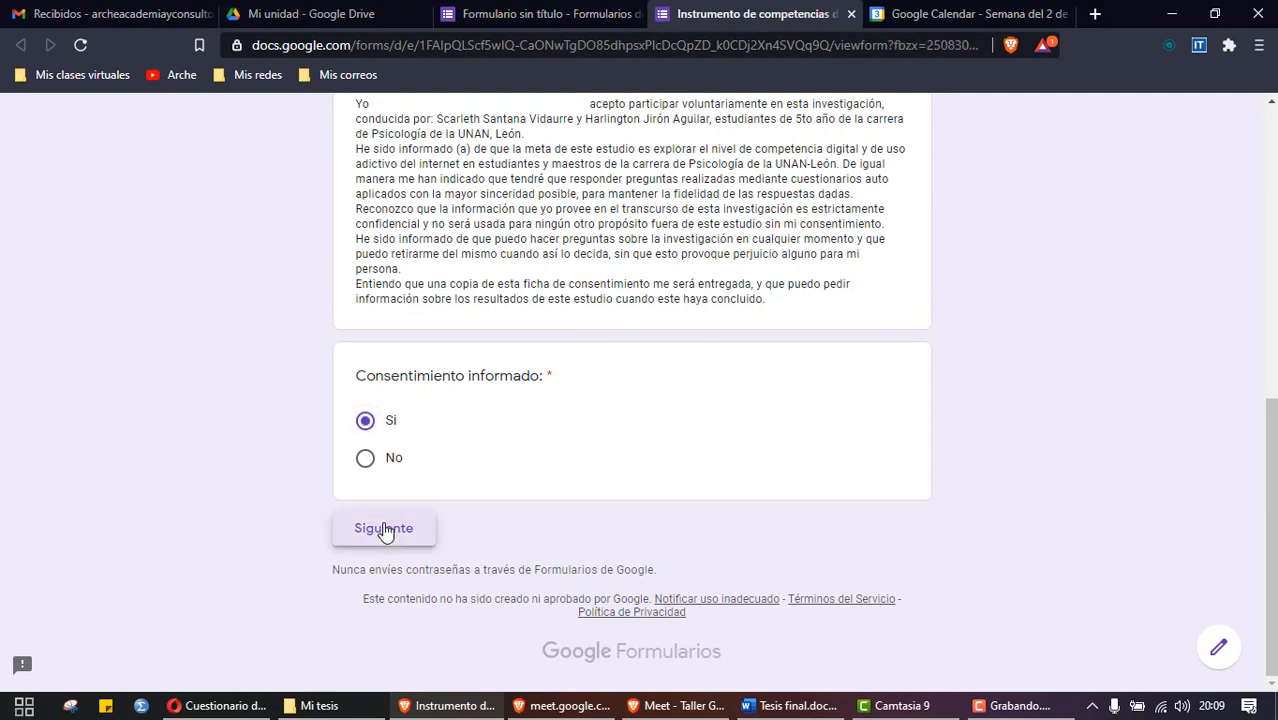
Step: Fill in the general data in the preview with Edad 25, Sexo Masculino and Año de la carrera 3 año
click(386, 451)
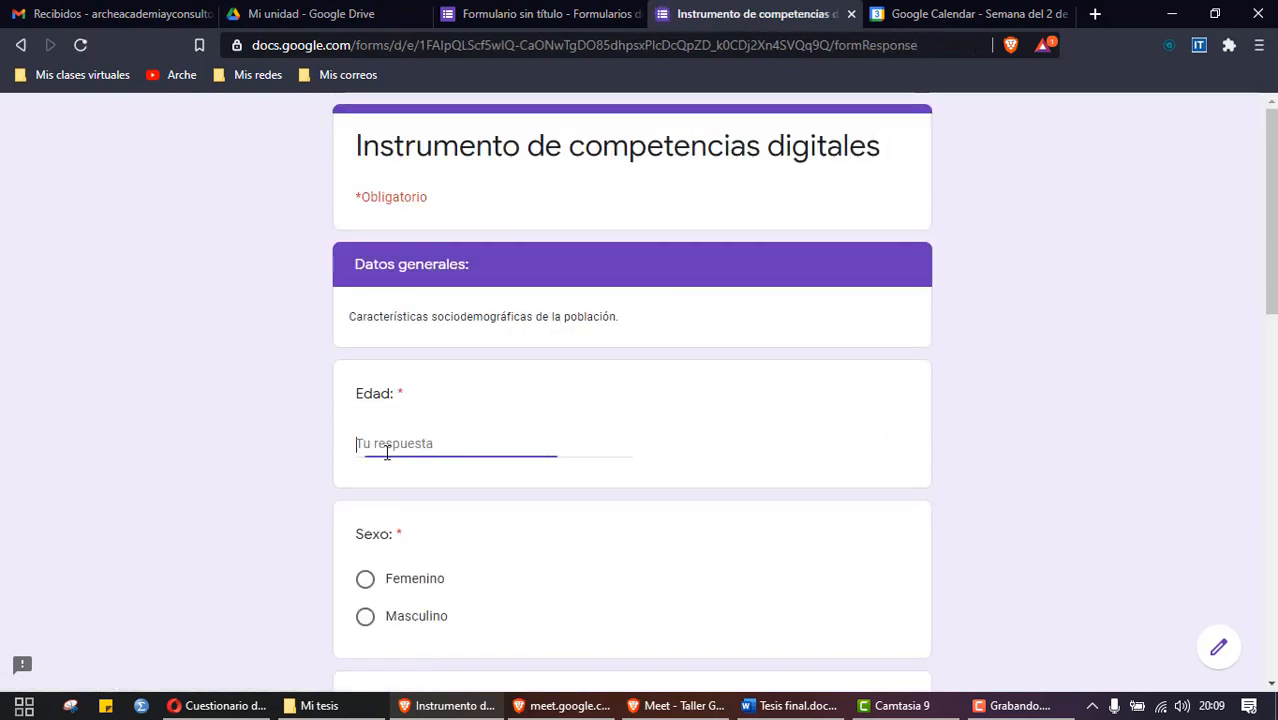
text(25)
scroll(386, 448, down, 3)
click(365, 336)
scroll(365, 337, down, 2)
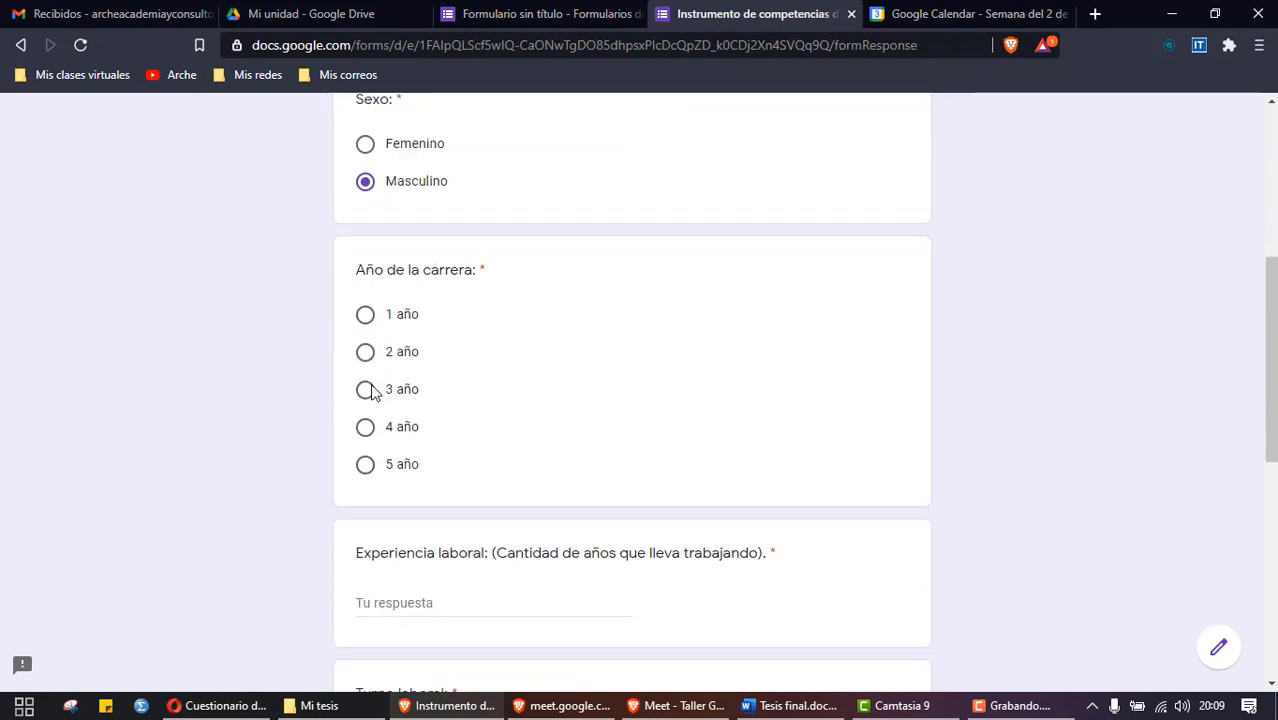
click(365, 393)
Step: Enter 4 years of work experience, choose the Nocturno shift, select Trabajo and Casa as connection places, and continue to the Likert section
scroll(368, 396, down, 2)
scroll(368, 399, down, 2)
click(434, 193)
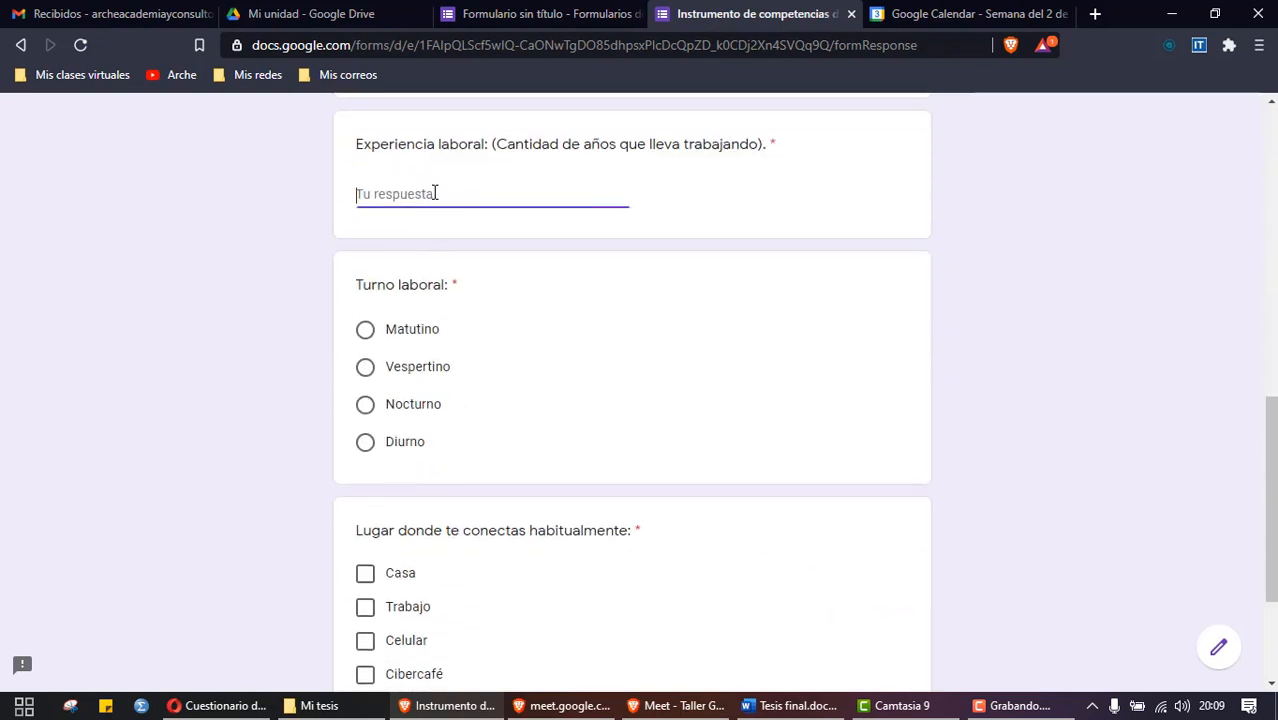
text(4)
click(366, 407)
scroll(368, 415, down, 1)
scroll(368, 421, down, 1)
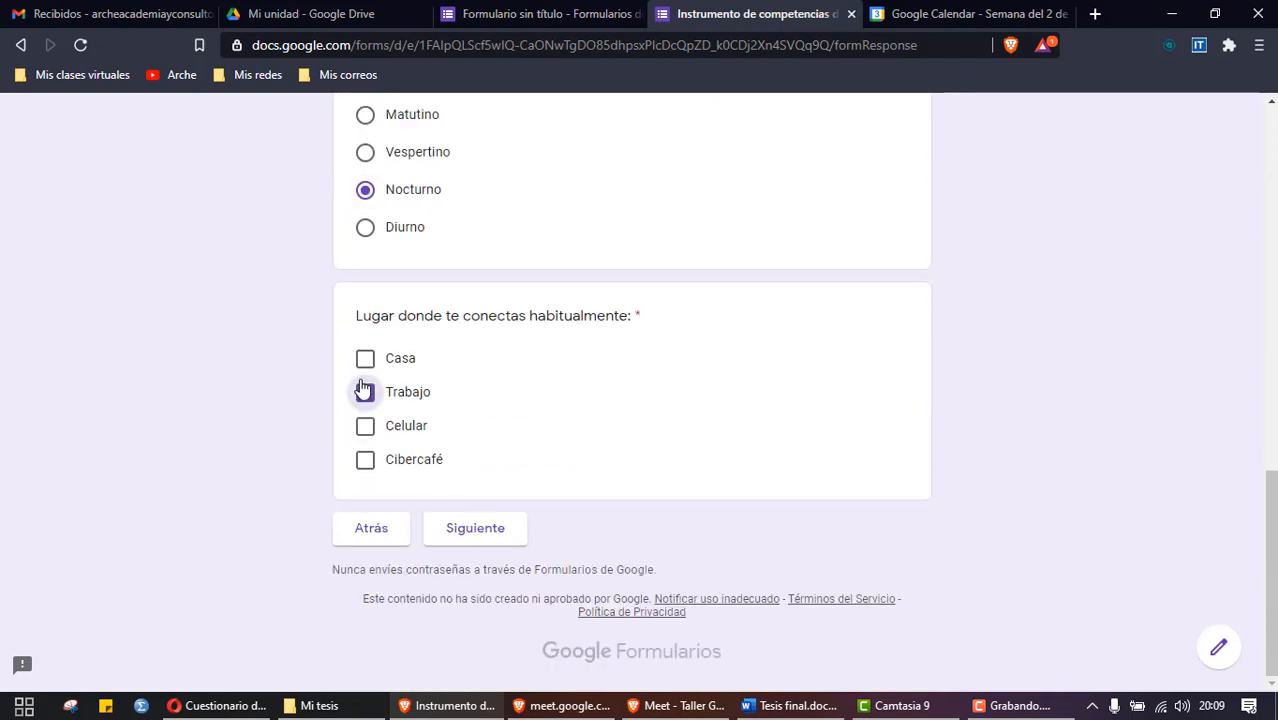
click(365, 392)
click(365, 358)
click(472, 533)
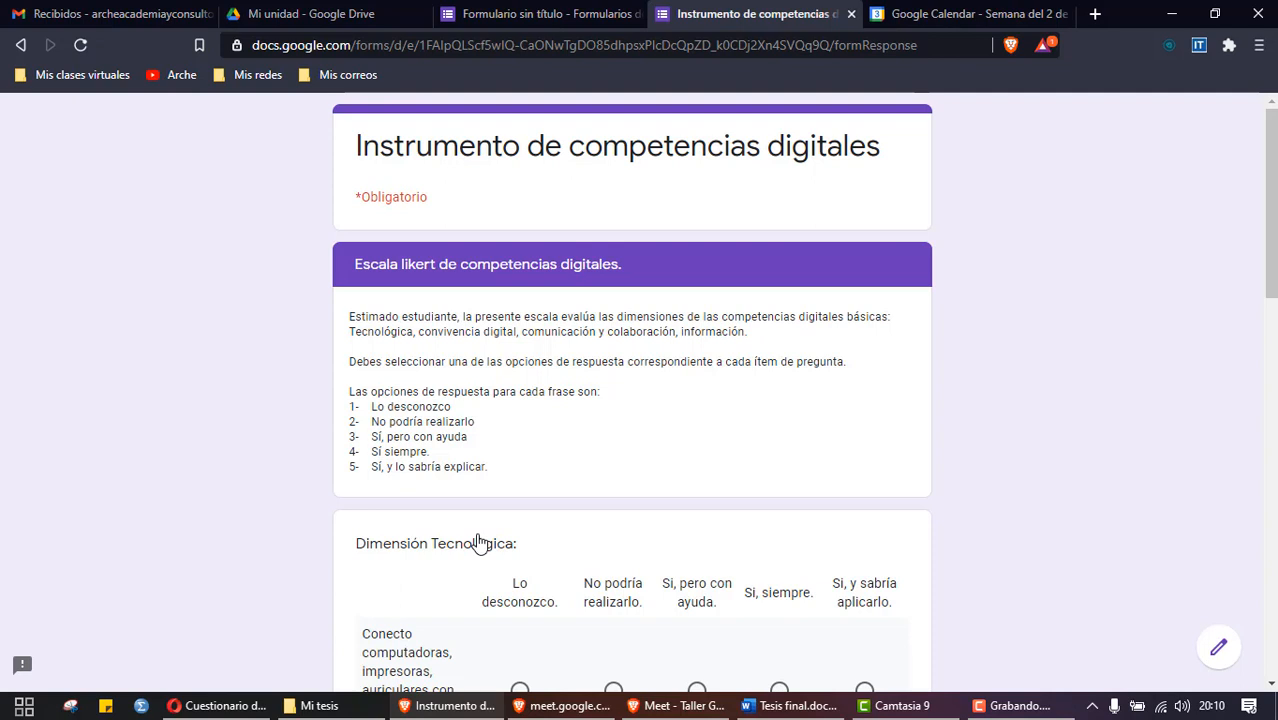
Step: Answer the first four Dimensión Tecnológica rows with "No podría realizarlo.", "Si, siempre.", "Si, pero con ayuda." and "Si, siempre."
scroll(479, 543, down, 2)
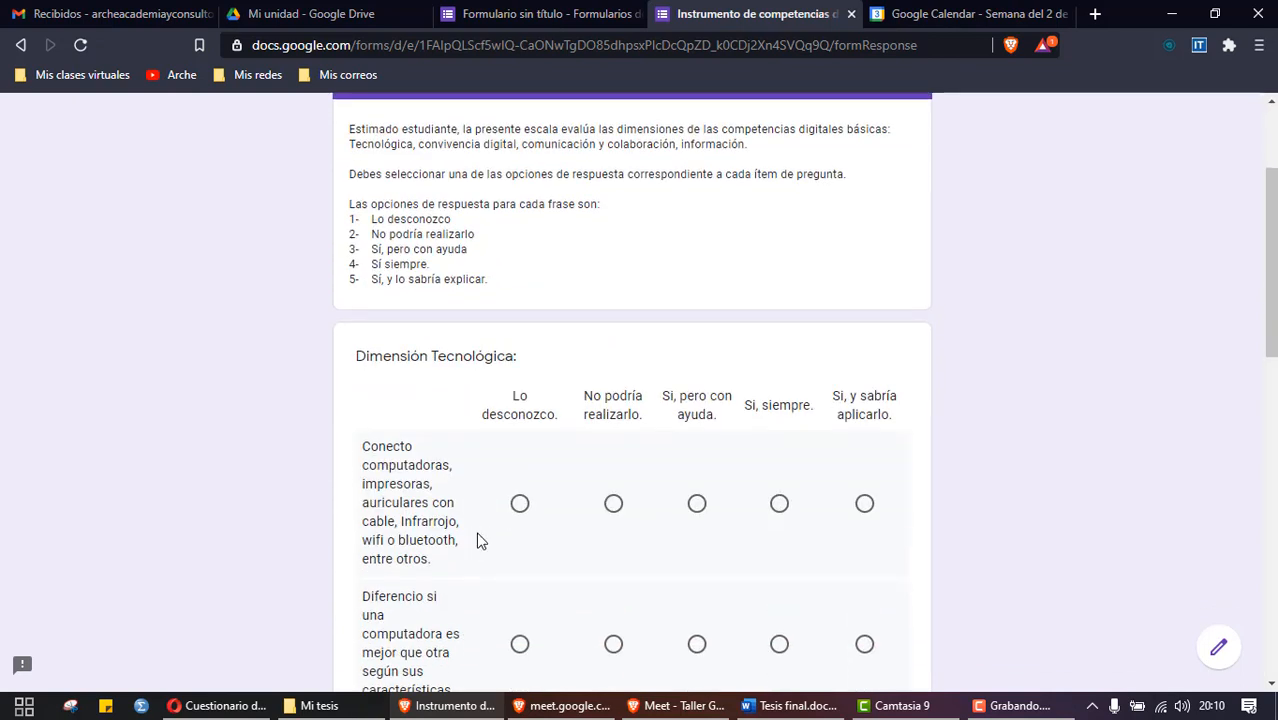
scroll(479, 540, down, 2)
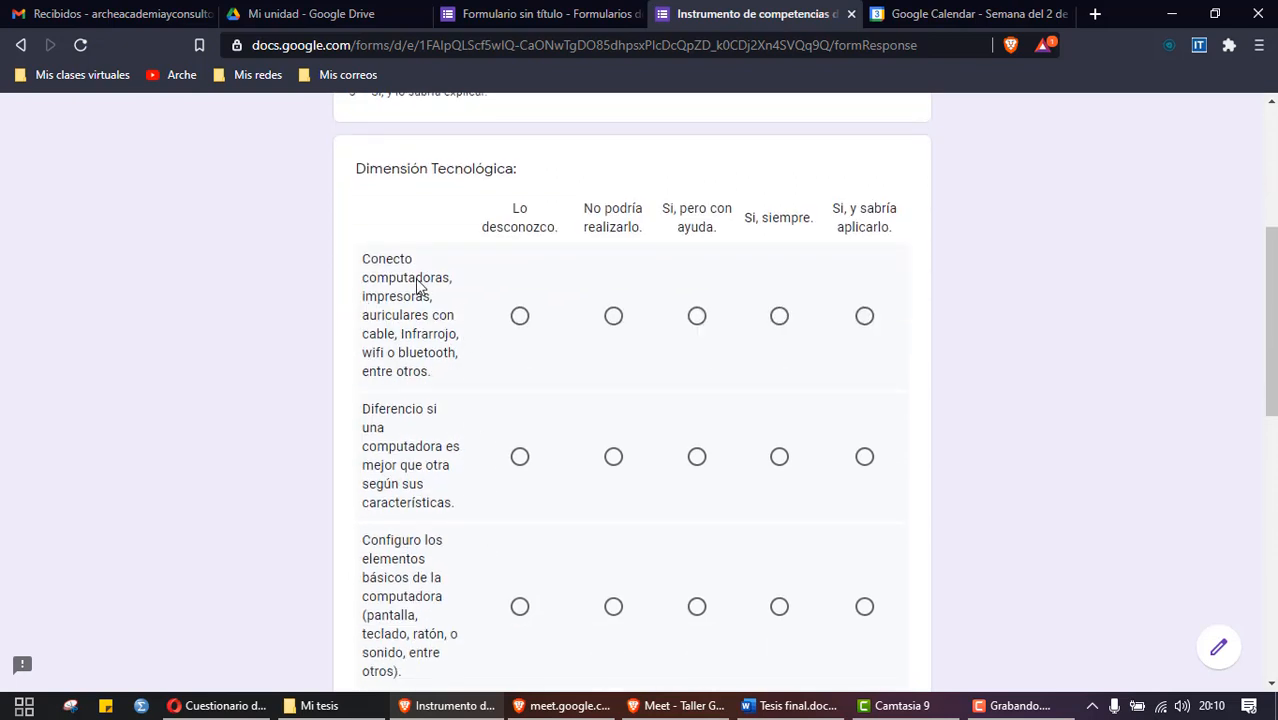
click(613, 317)
click(779, 458)
scroll(779, 468, down, 1)
scroll(779, 468, down, 1)
click(702, 428)
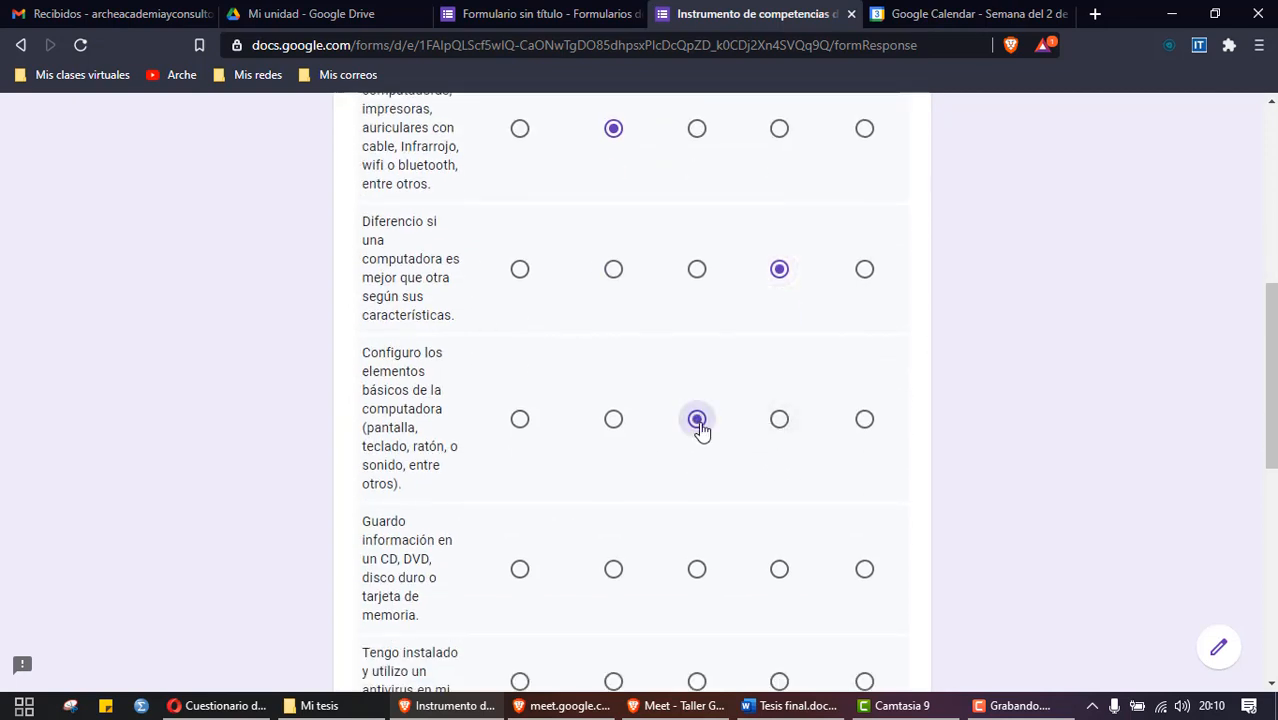
scroll(703, 432, down, 1)
scroll(703, 431, down, 1)
click(777, 393)
scroll(776, 396, down, 2)
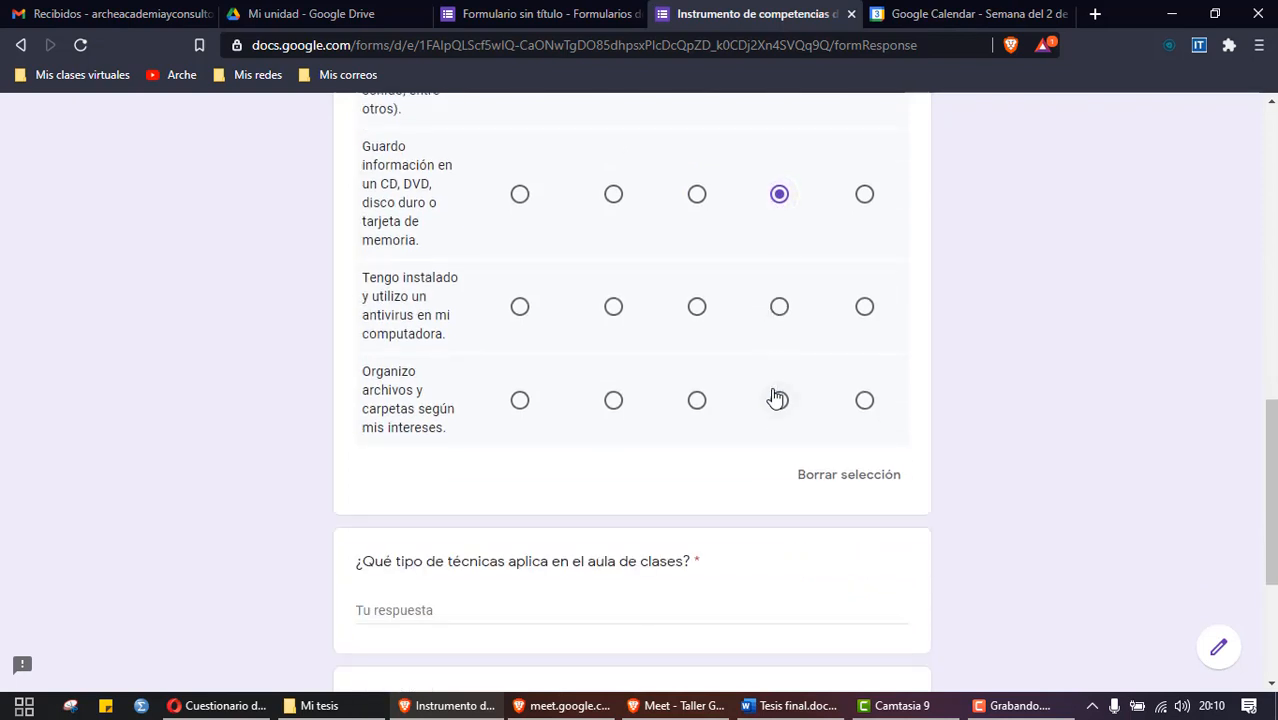
Step: Try the sample answer "xcbxcbcvbdfvbdfgh" in the required question about classroom techniques, and clear it
scroll(776, 398, up, 5)
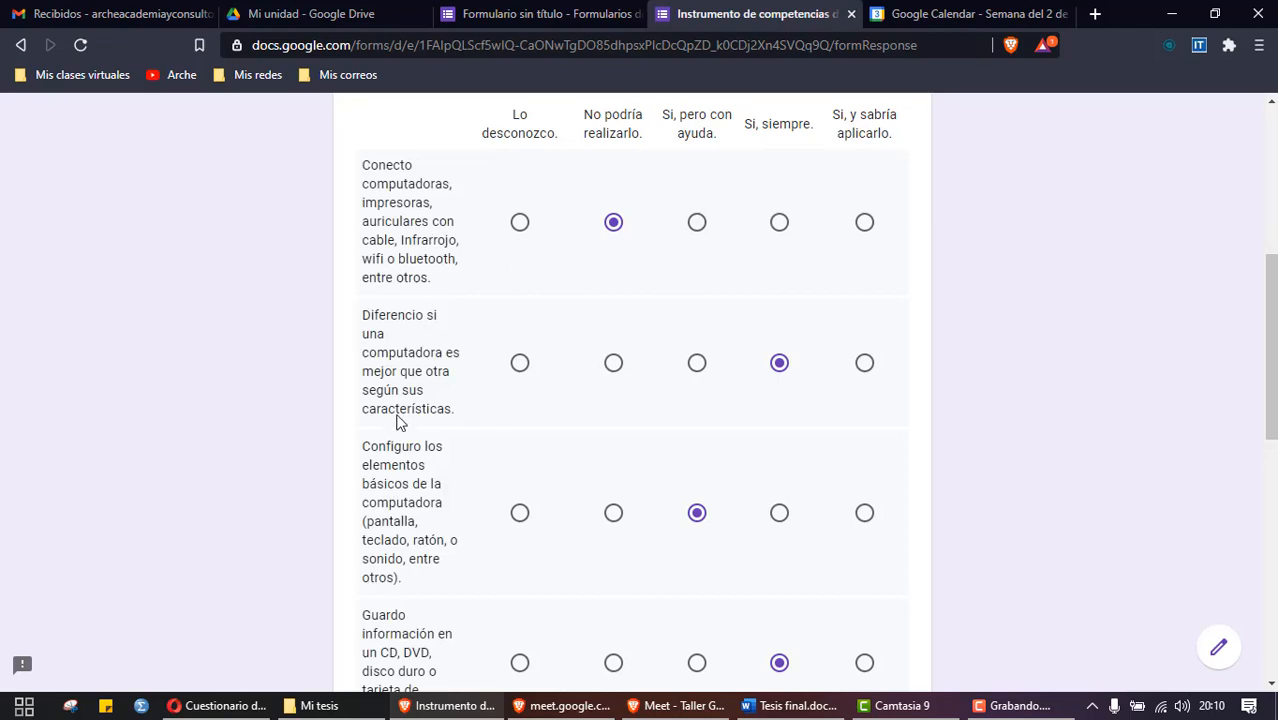
scroll(562, 357, down, 8)
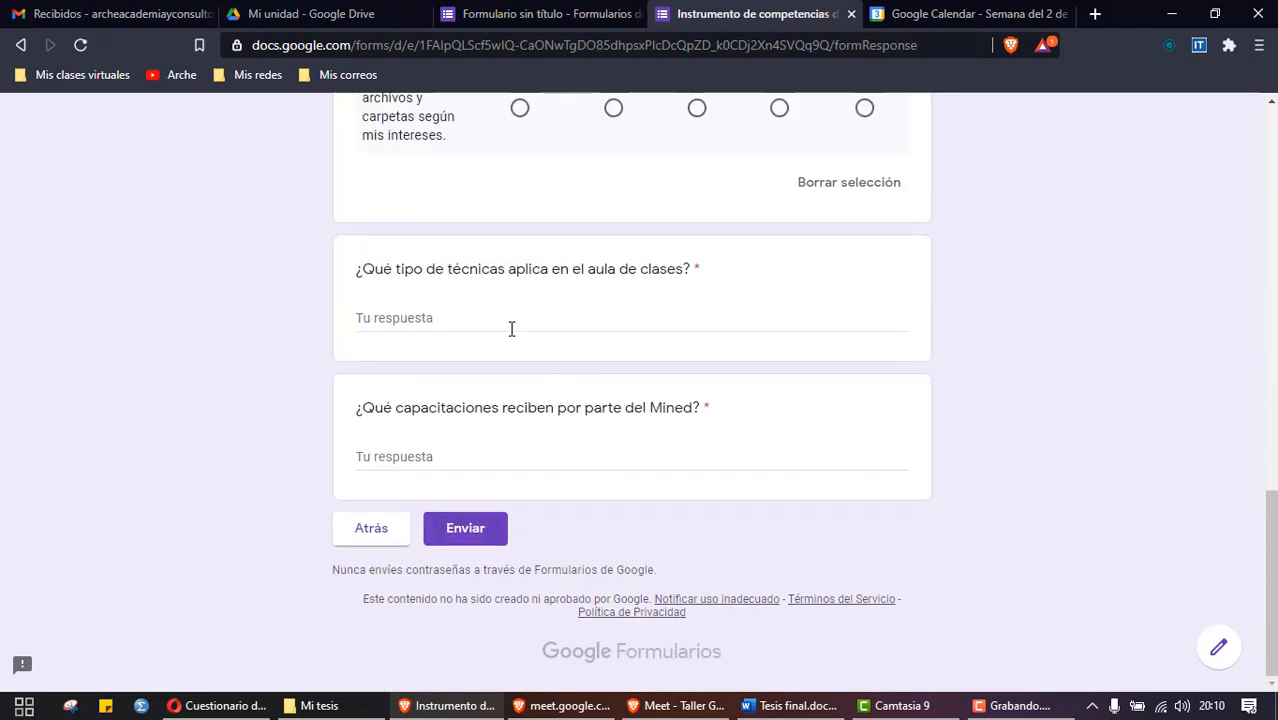
click(494, 318)
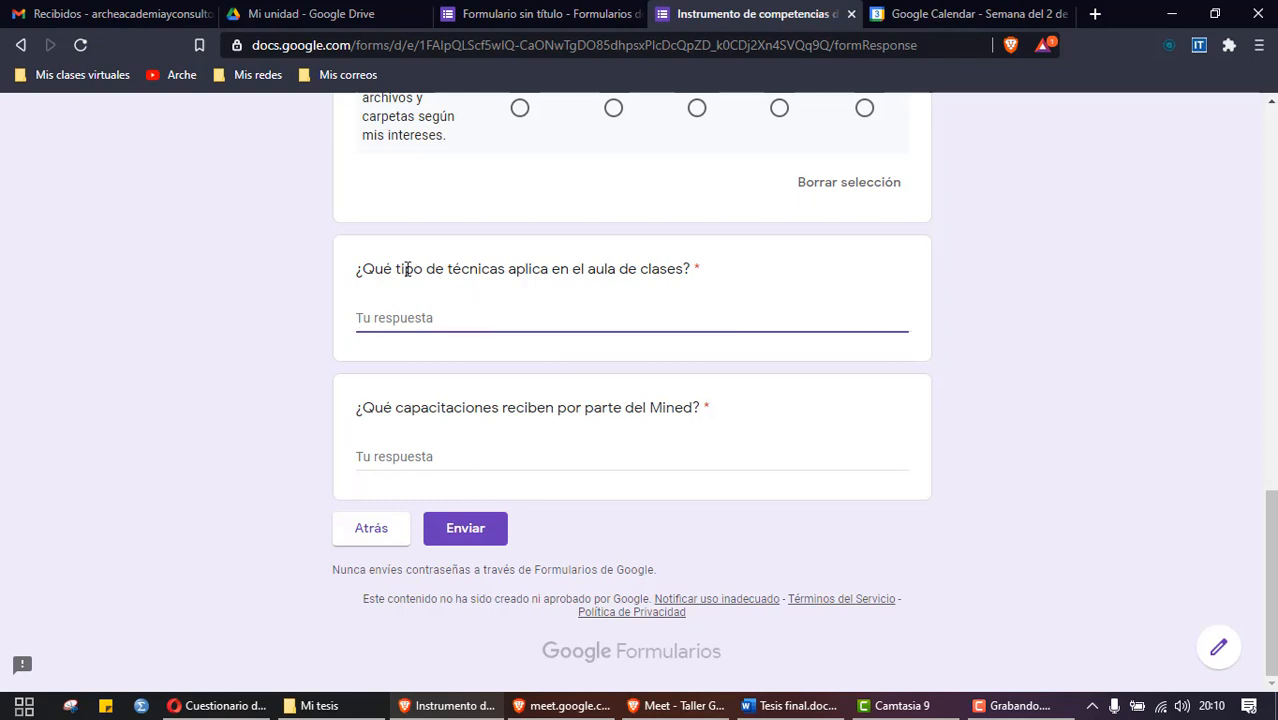
drag(356, 270, 700, 294)
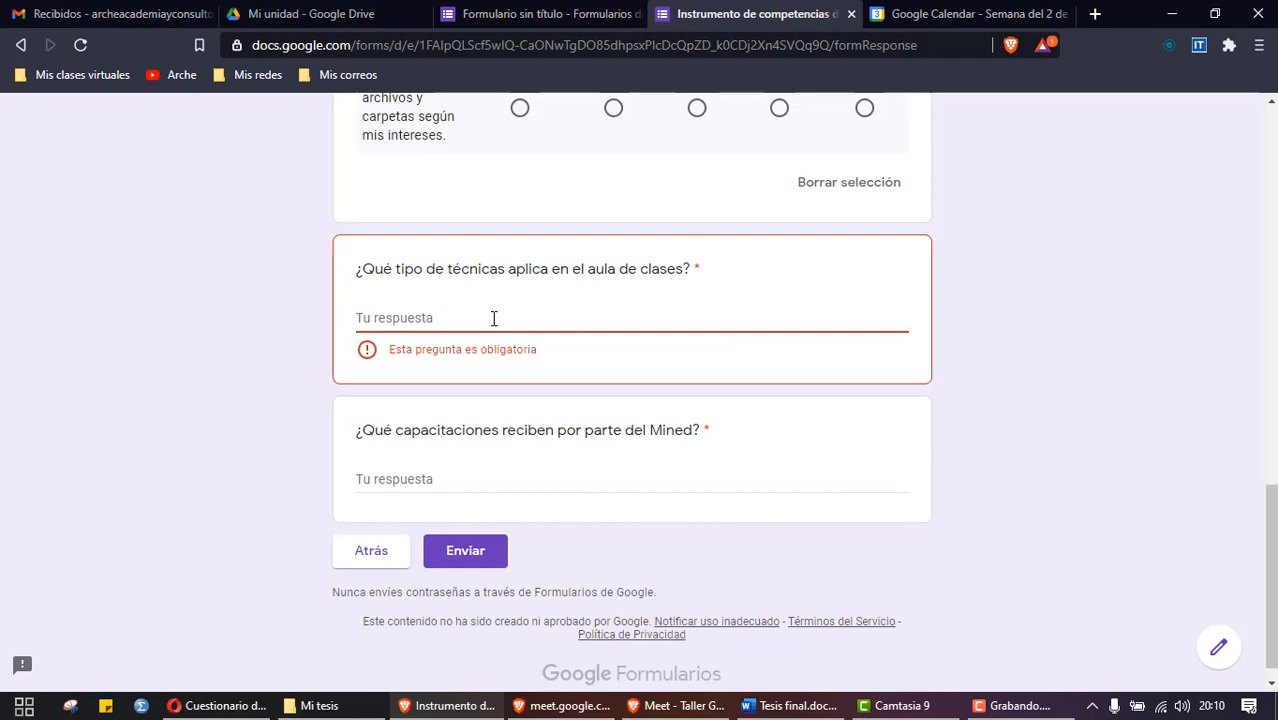
text(xcbxcbcvbdfvbdfgh)
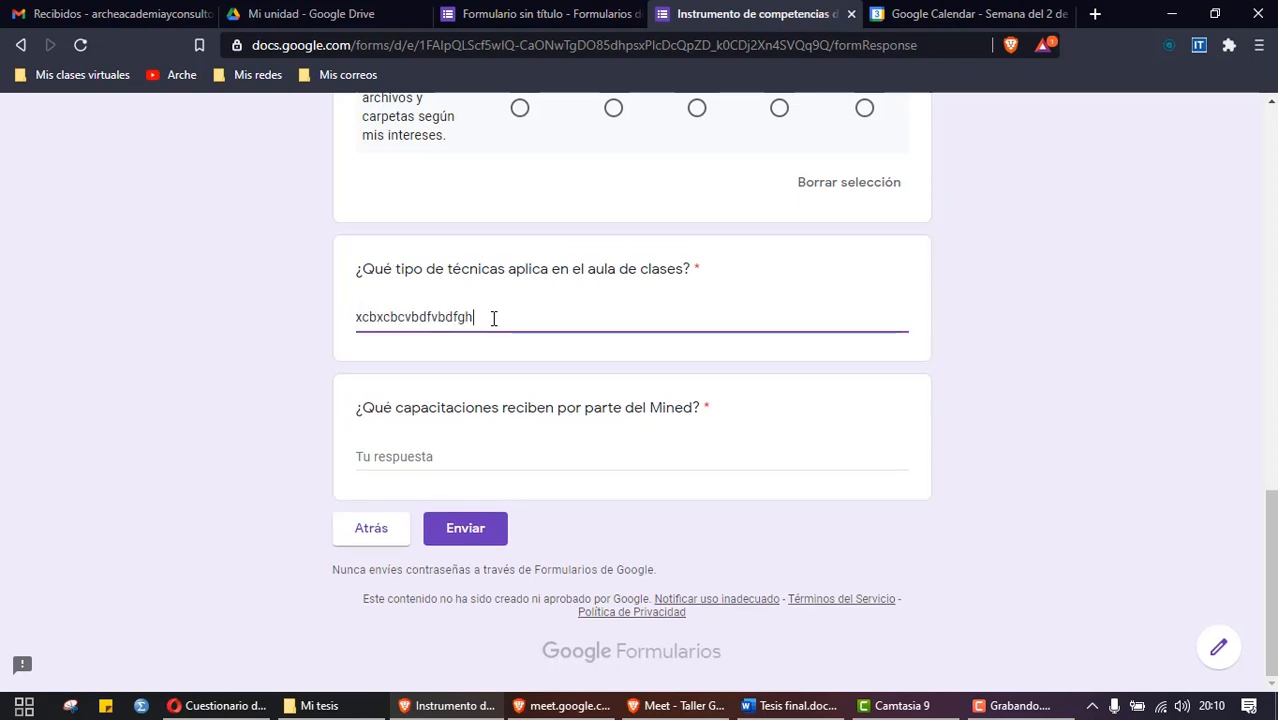
drag(493, 318, 345, 320)
key(BackSpace)
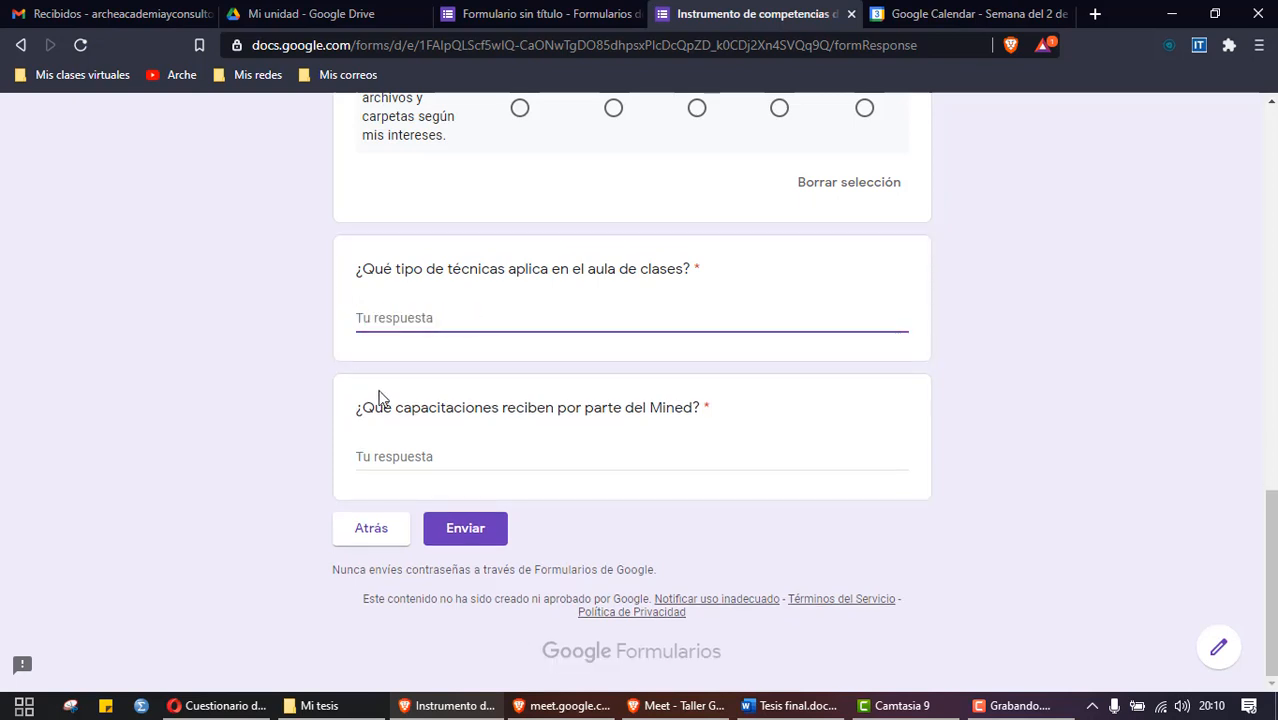
Step: Check the answer field of the Mined training question and look over the Dimensión Tecnológica grid again
click(424, 456)
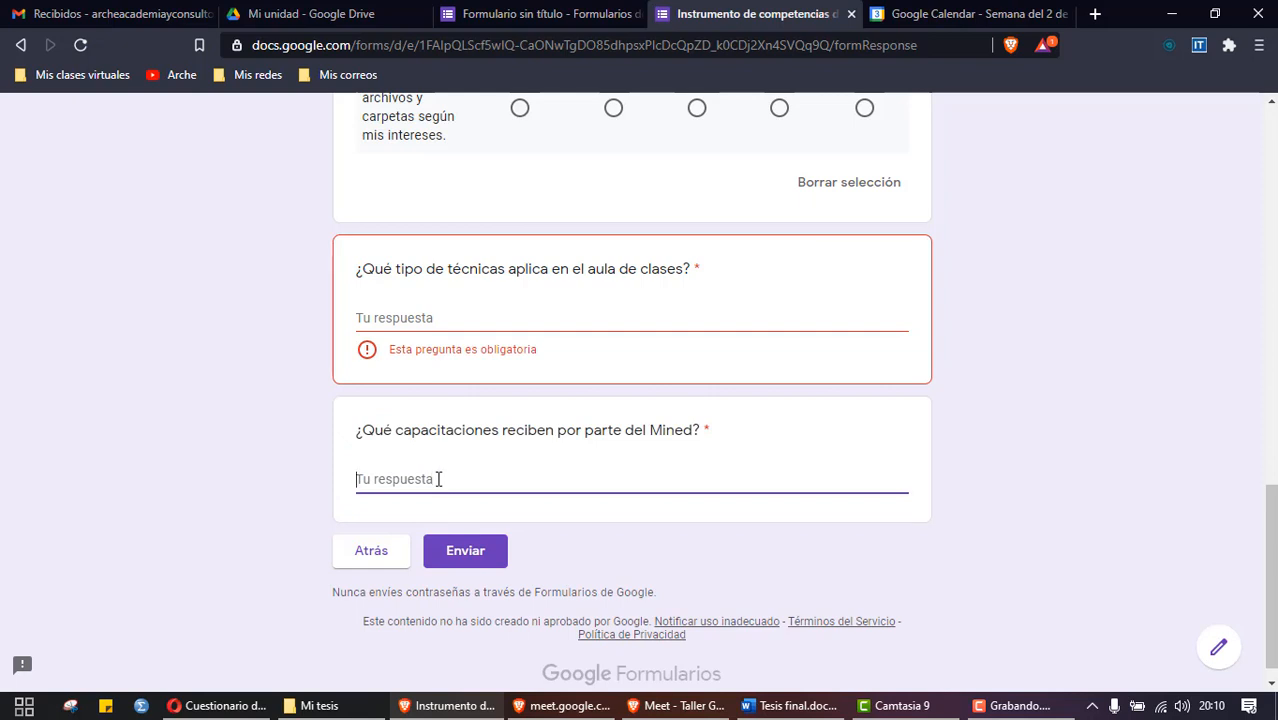
scroll(437, 479, up, 10)
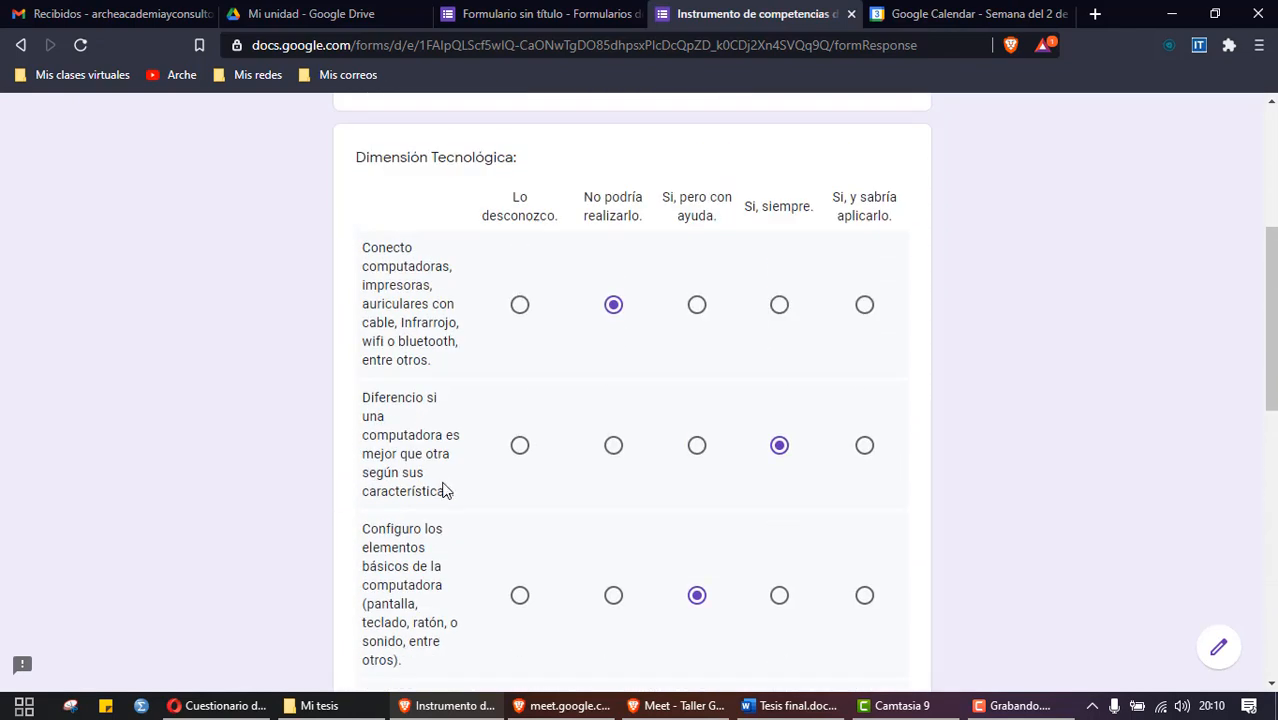
scroll(531, 374, up, 2)
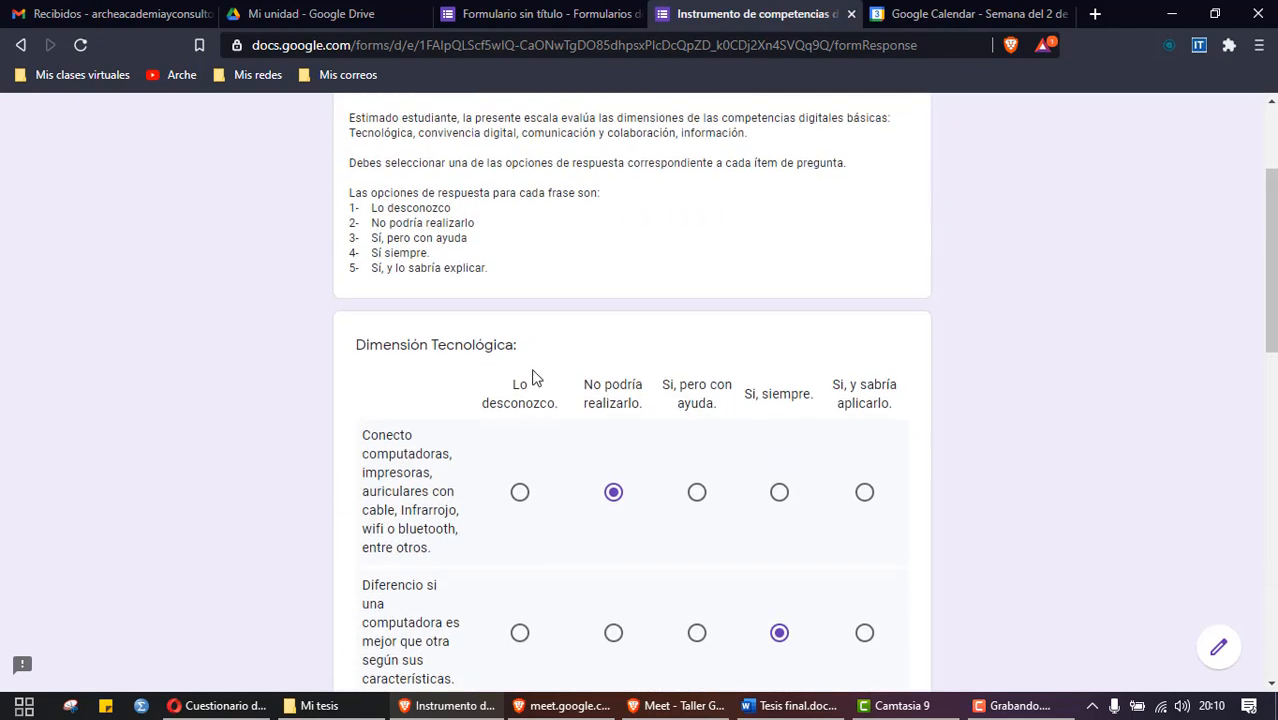
Step: Switch to the Word thesis and examine the Tecnológica and Convivencia digital item tables and their response scale, then return to the browser
click(797, 706)
scroll(652, 523, down, 10)
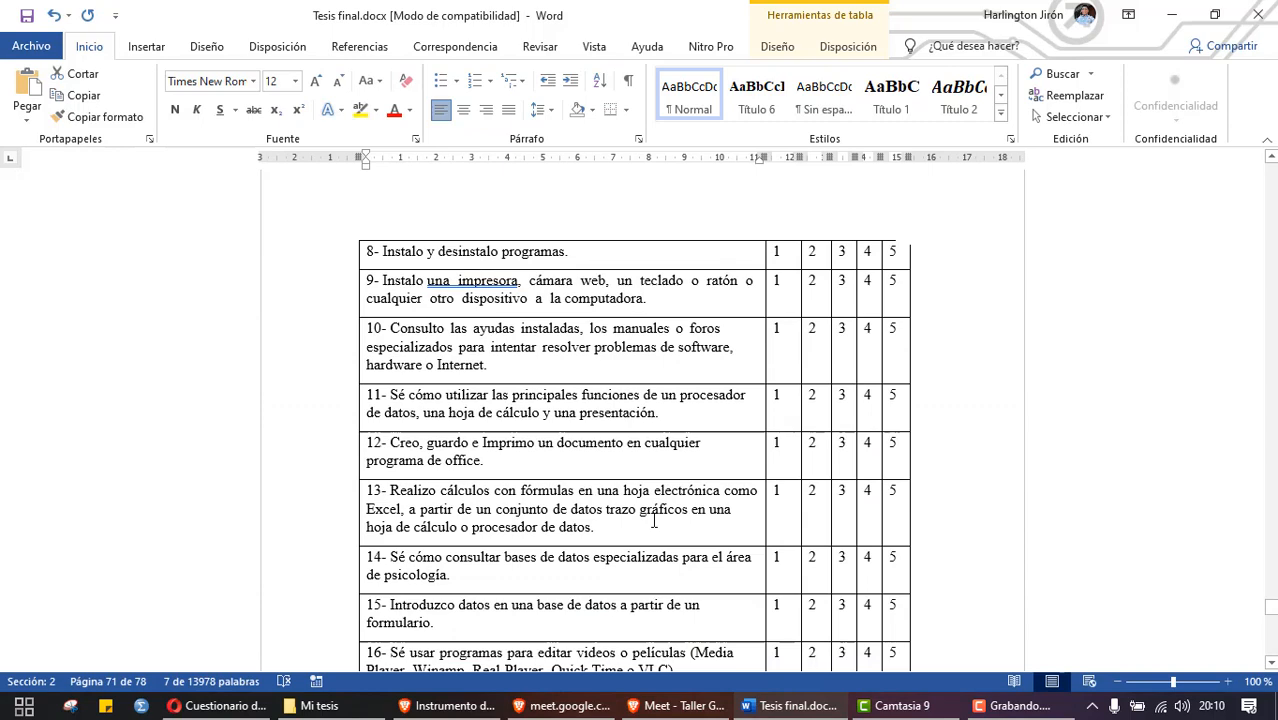
scroll(654, 520, down, 15)
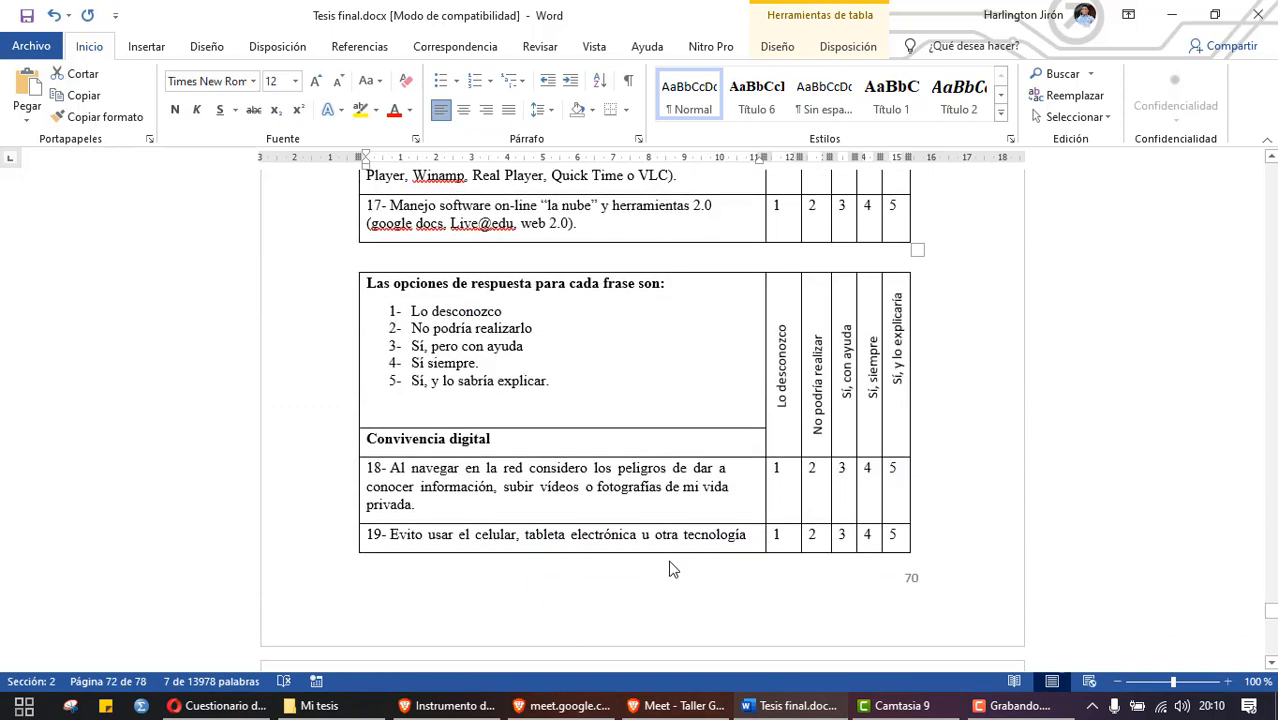
scroll(672, 568, up, 15)
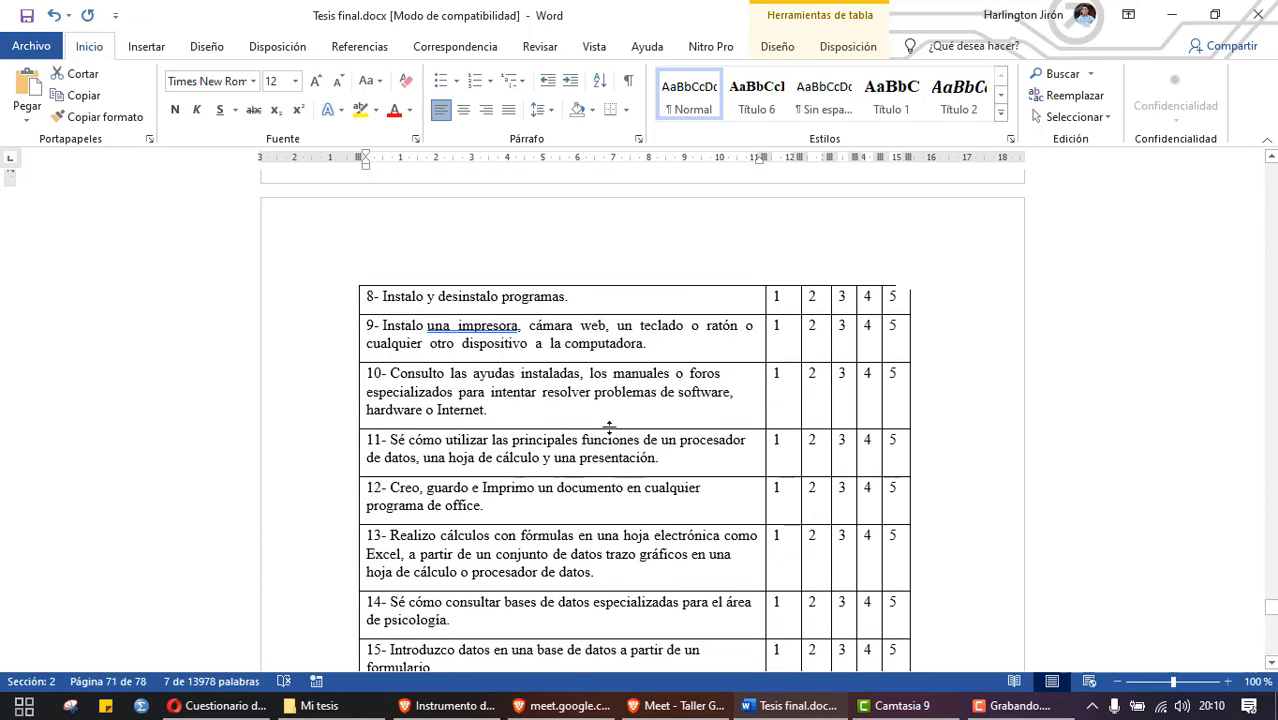
scroll(587, 627, up, 5)
scroll(587, 627, up, 7)
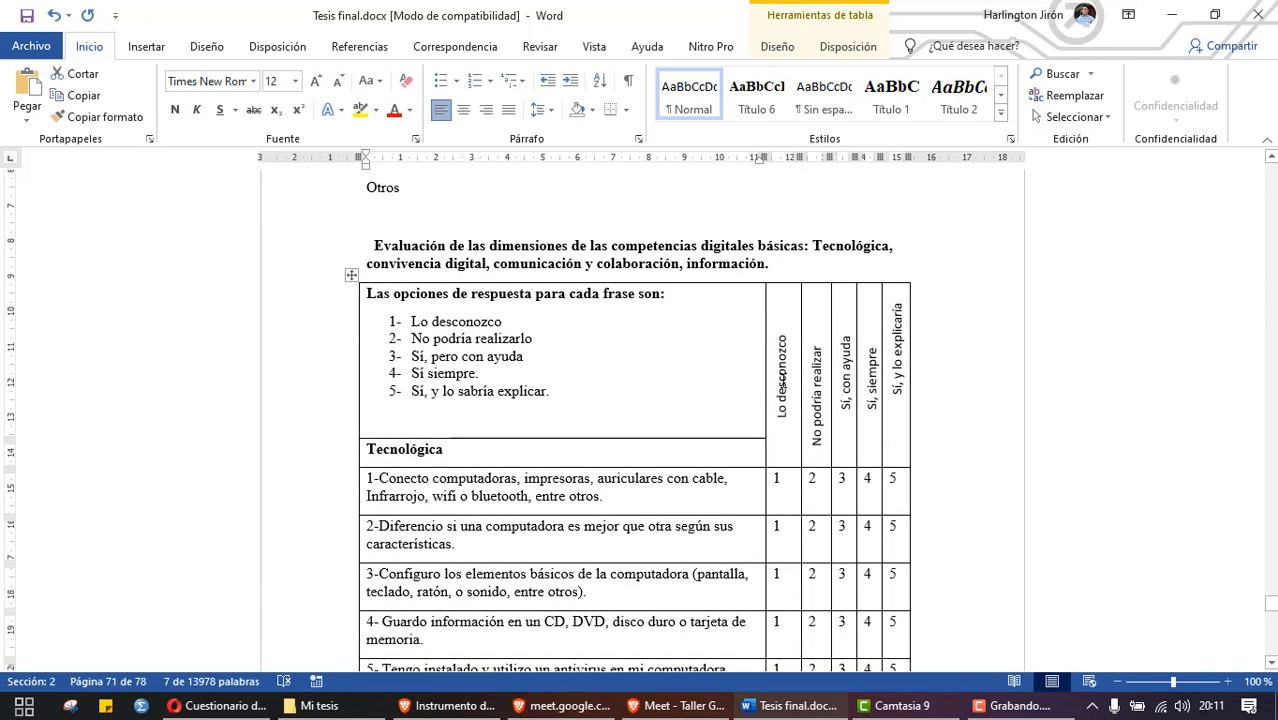
click(781, 380)
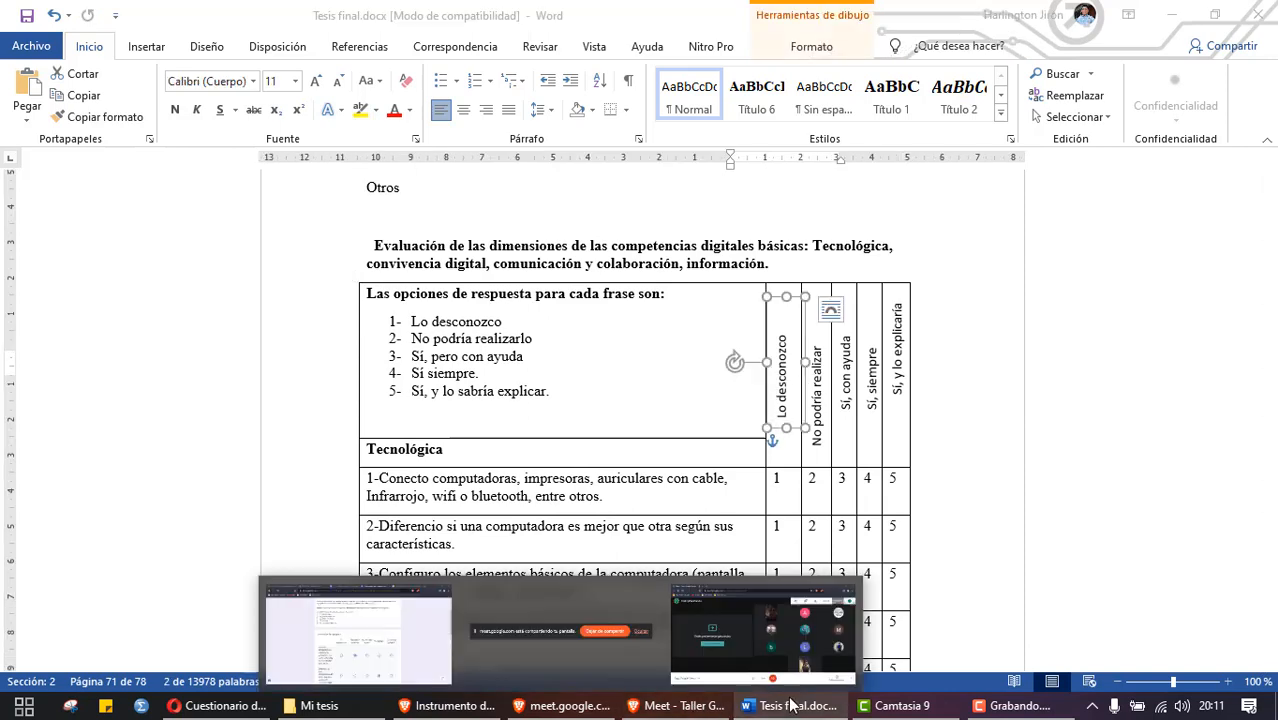
click(447, 706)
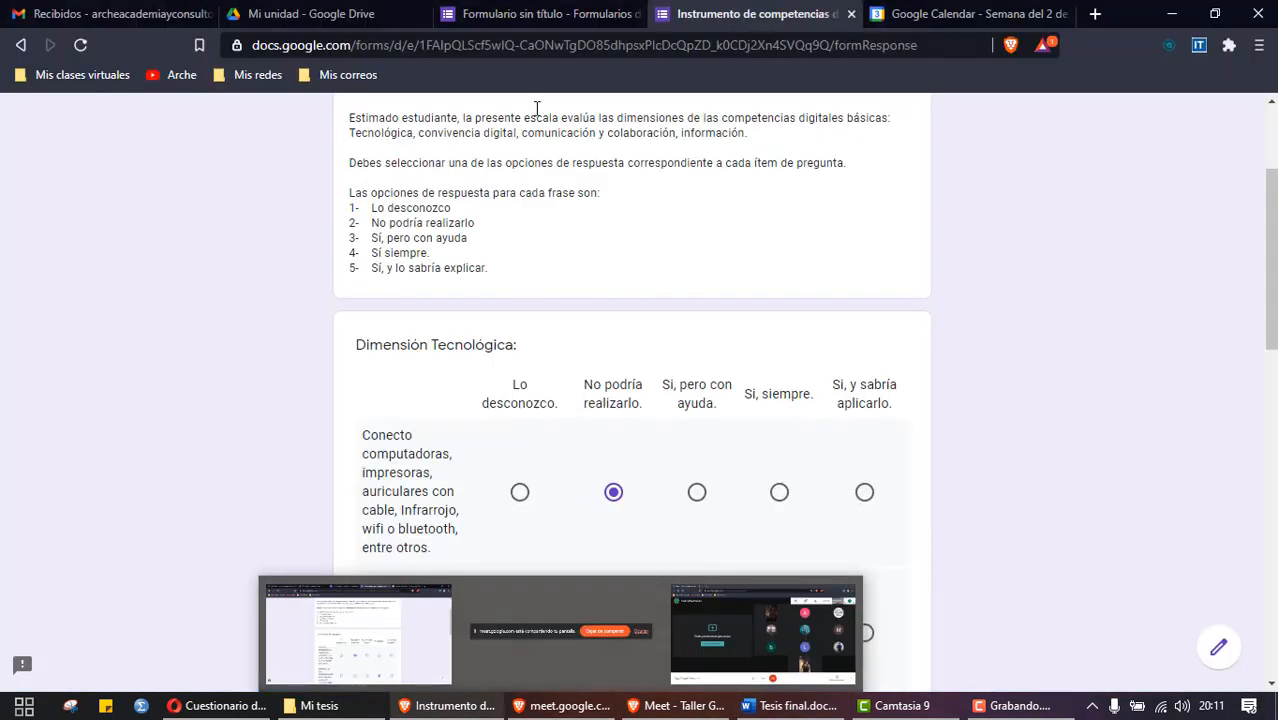
Step: Close the respondent preview and go to the Dimensión Tecnológica grid in the form editor
click(851, 15)
click(687, 148)
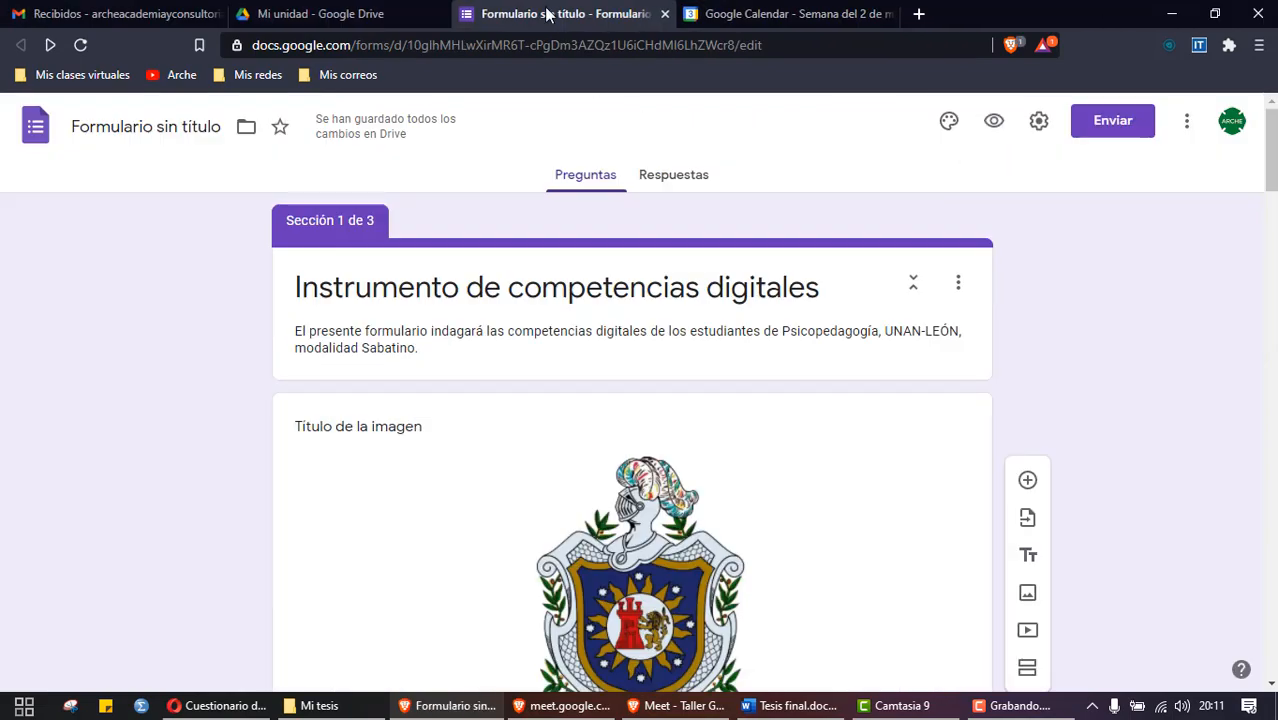
scroll(130, 448, down, 20)
scroll(224, 457, down, 15)
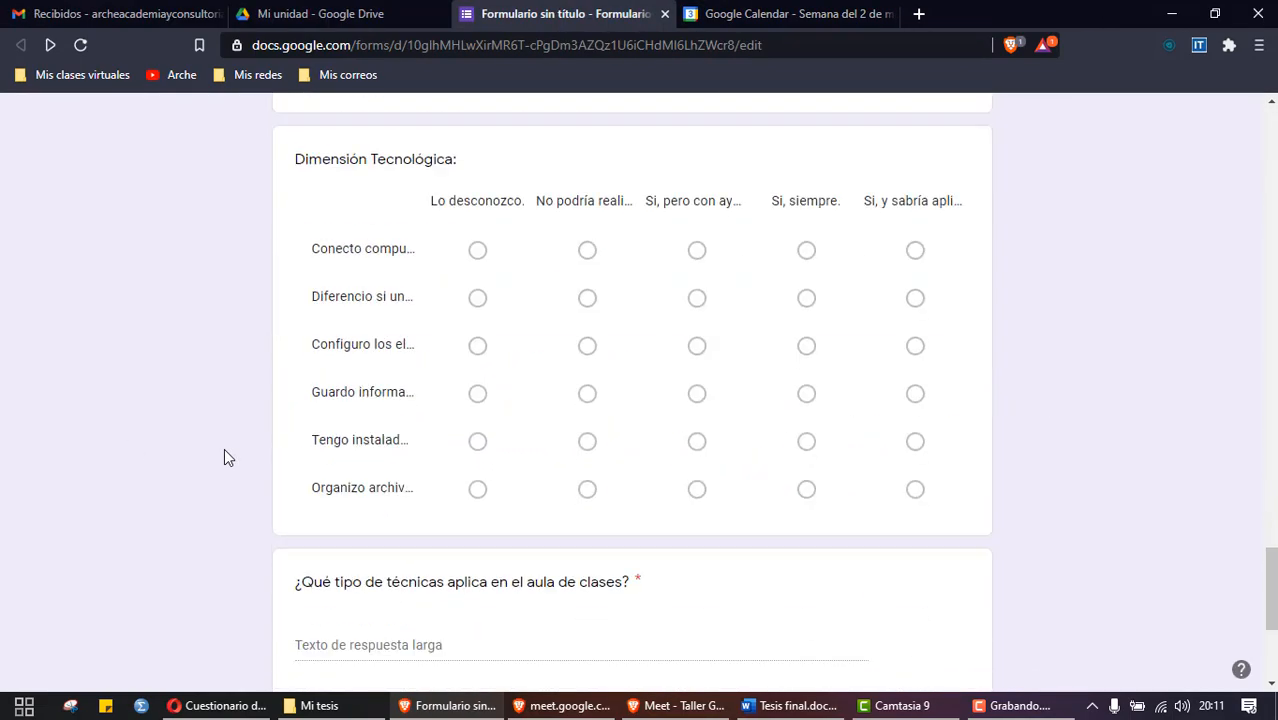
scroll(224, 457, up, 5)
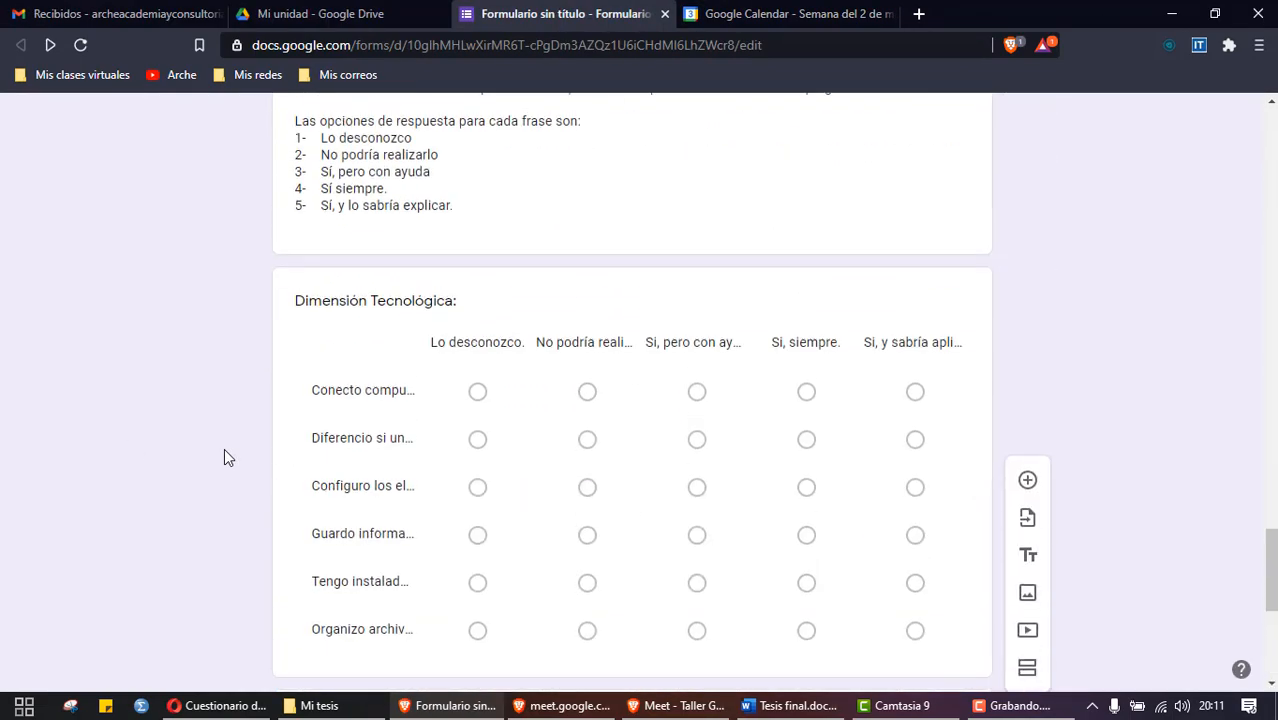
scroll(224, 457, down, 1)
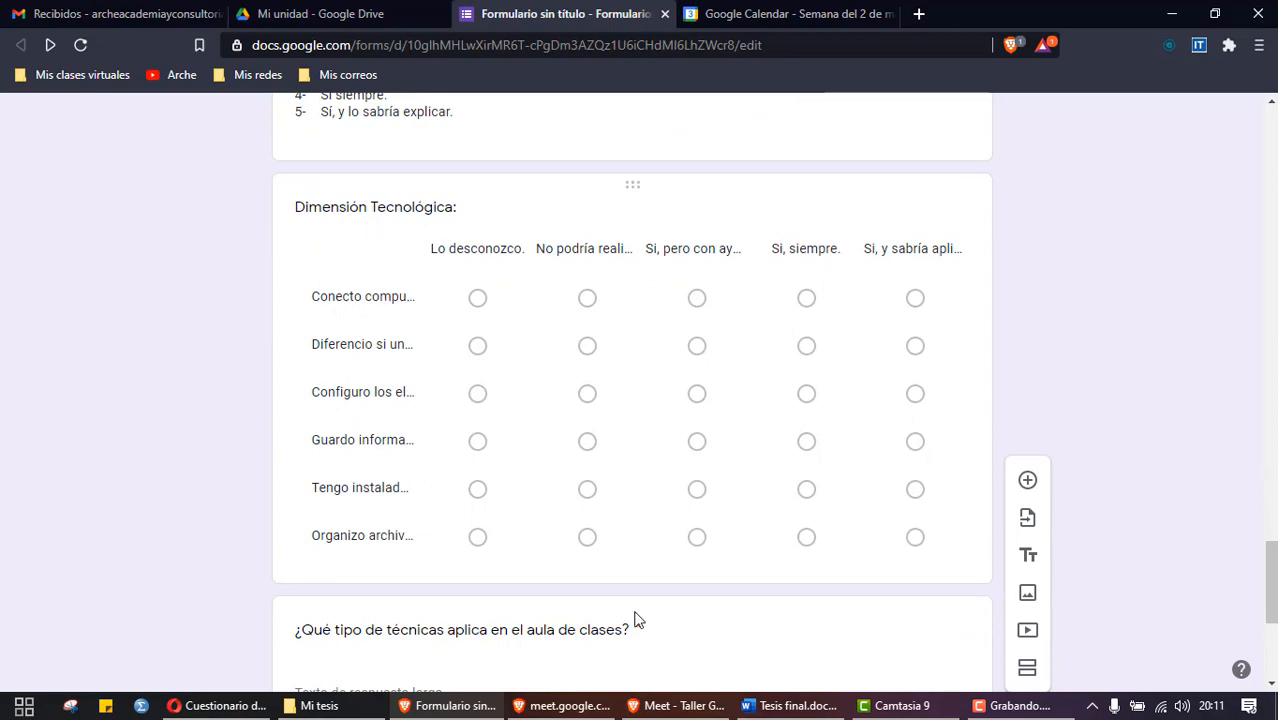
Step: Switch to the Word thesis, find the table for the next dimension, and mark its heading "Convivencia digital"
click(790, 703)
scroll(727, 443, down, 15)
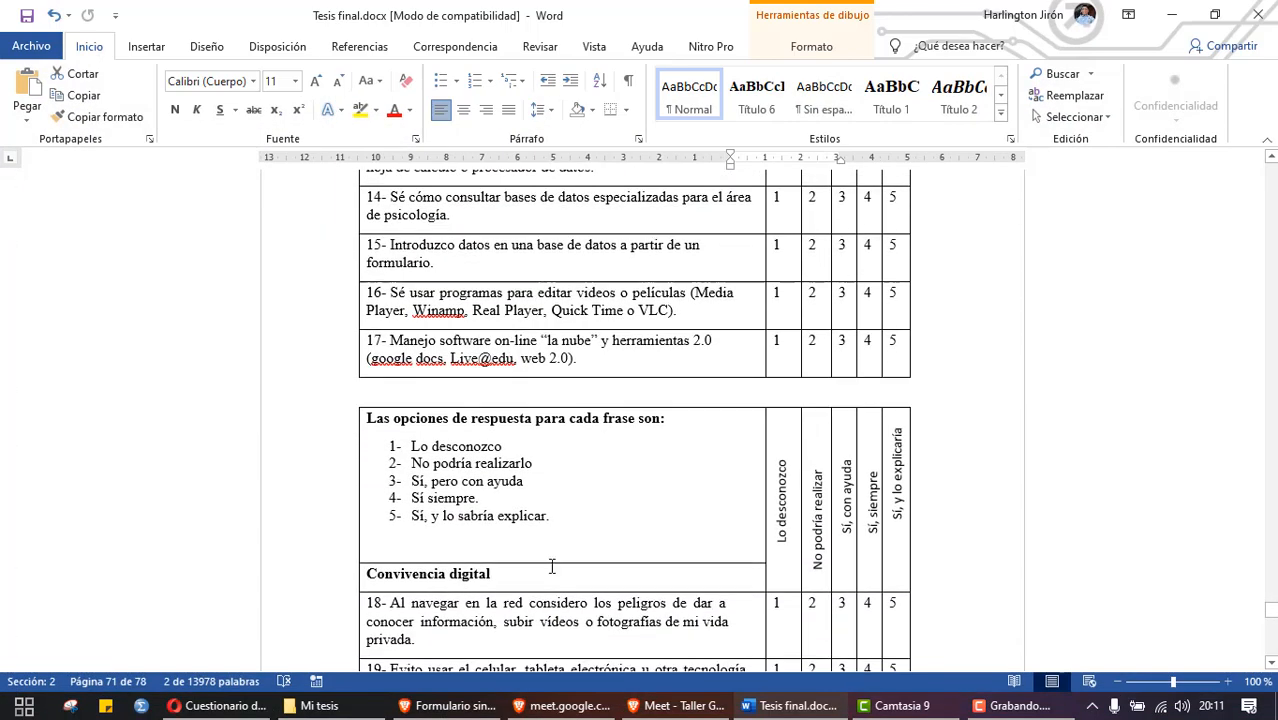
drag(534, 580, 370, 580)
scroll(387, 580, down, 1)
scroll(387, 580, down, 2)
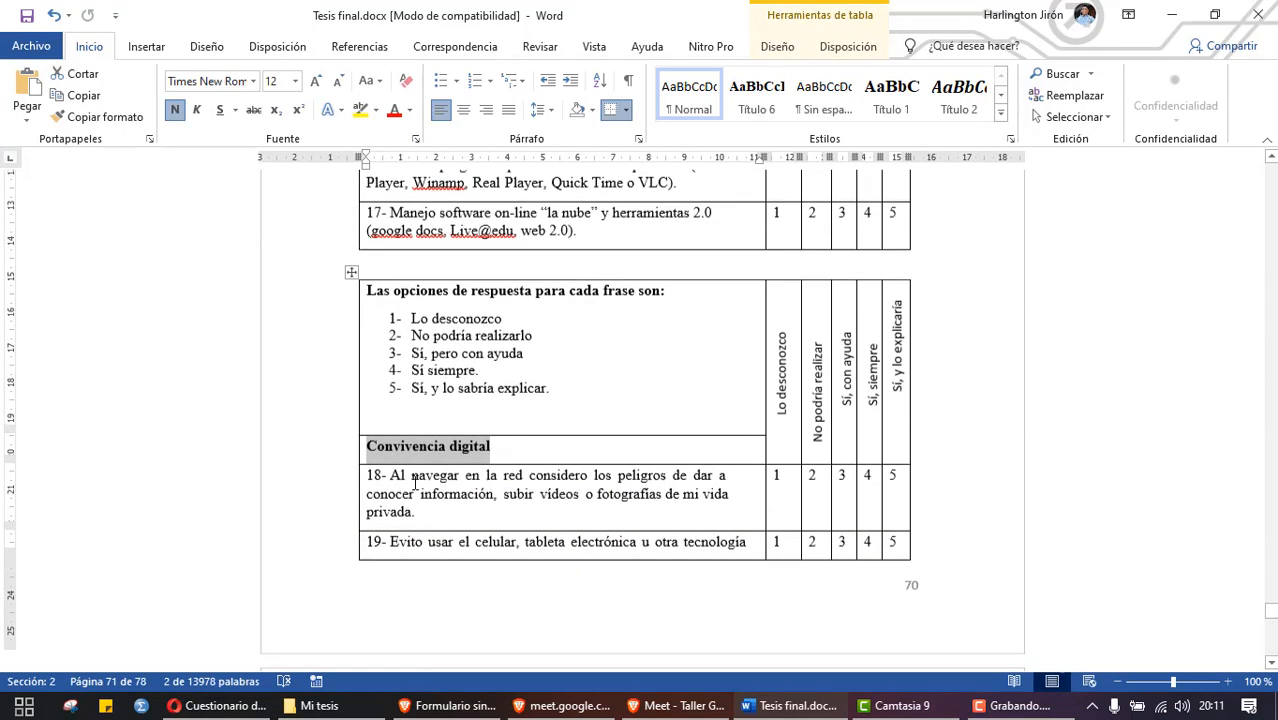
Step: Back in the form, add a "Convivencia digital" question below the Dimensión Tecnológica grid as Cuadrícula de varias opciones
click(769, 706)
click(682, 396)
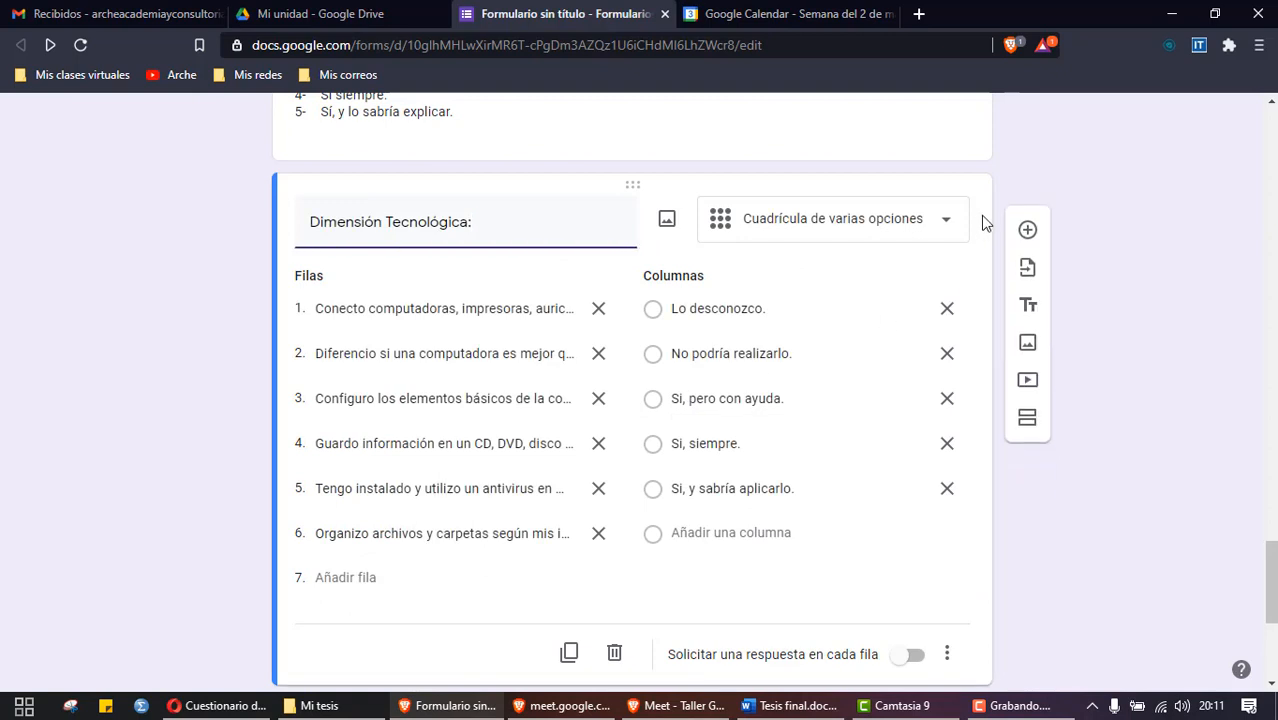
click(1027, 231)
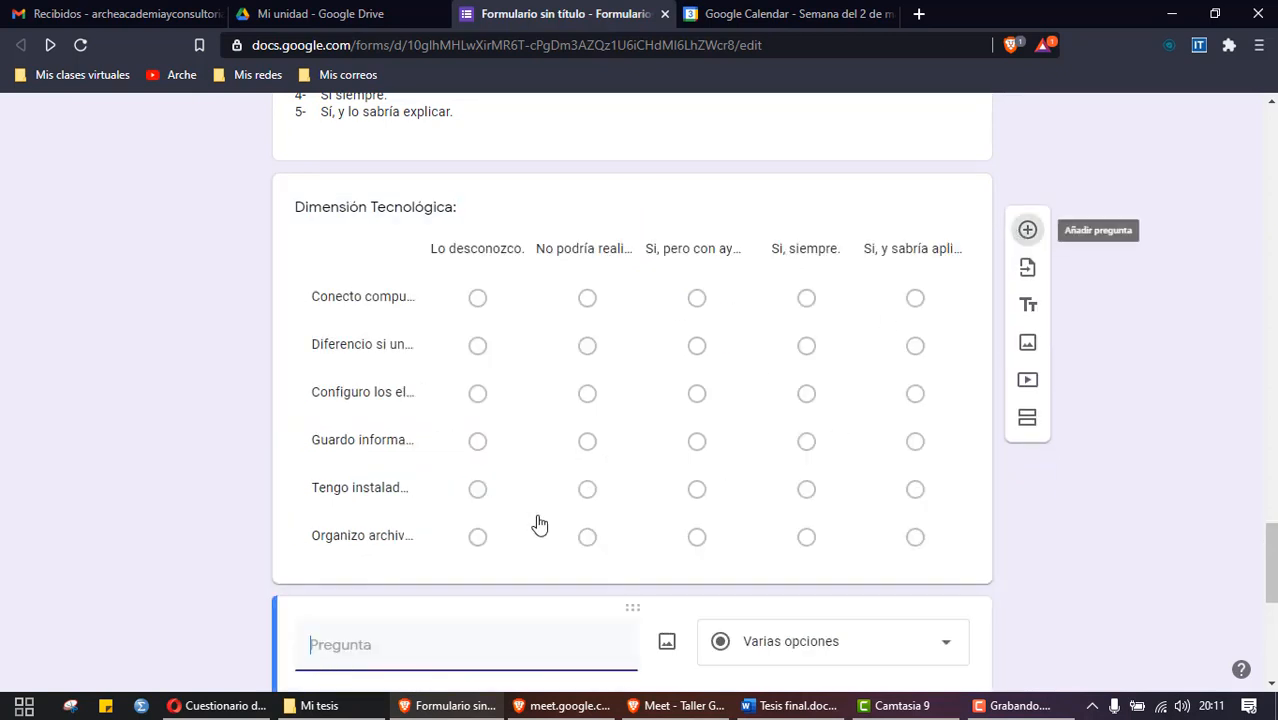
text(Convivencia d)
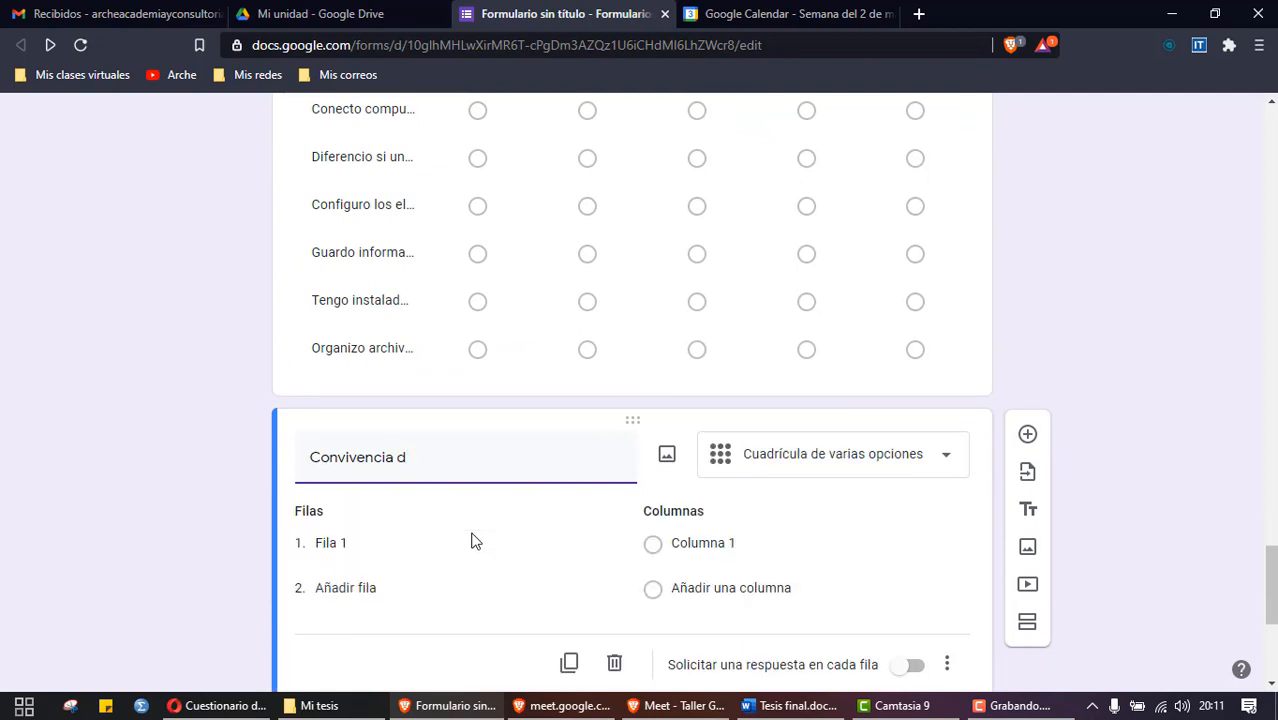
text(igital)
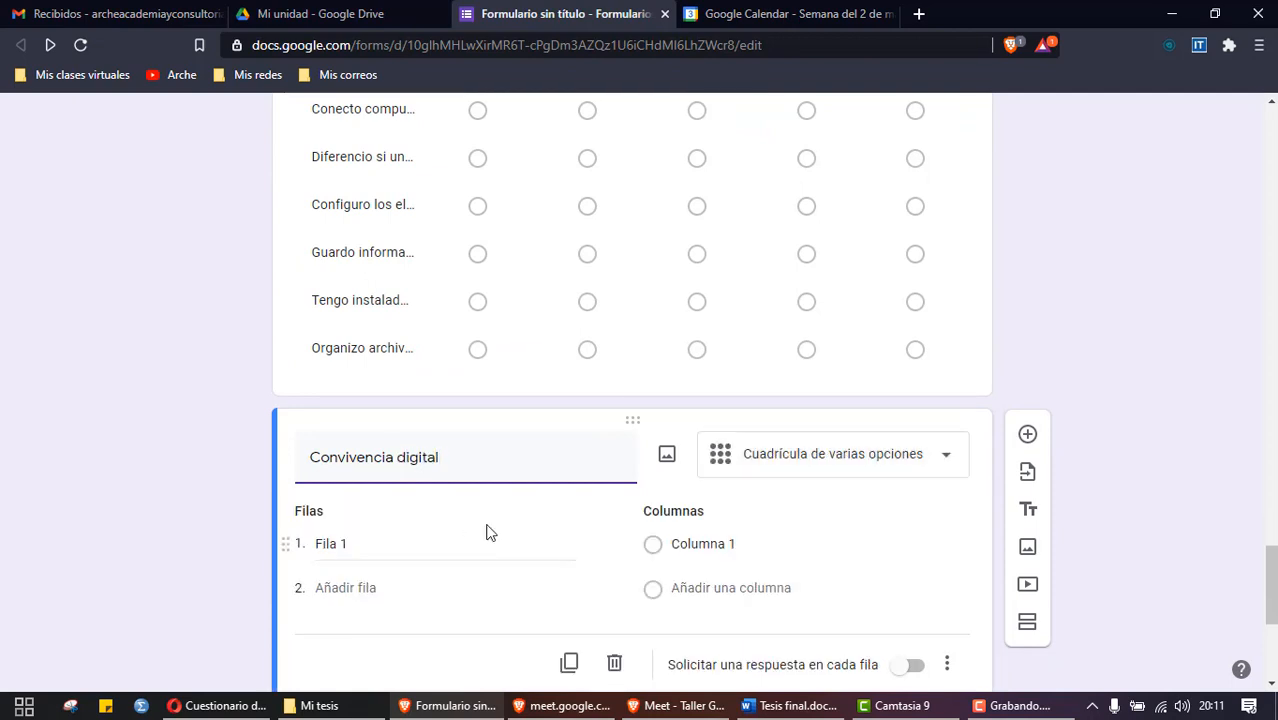
click(847, 457)
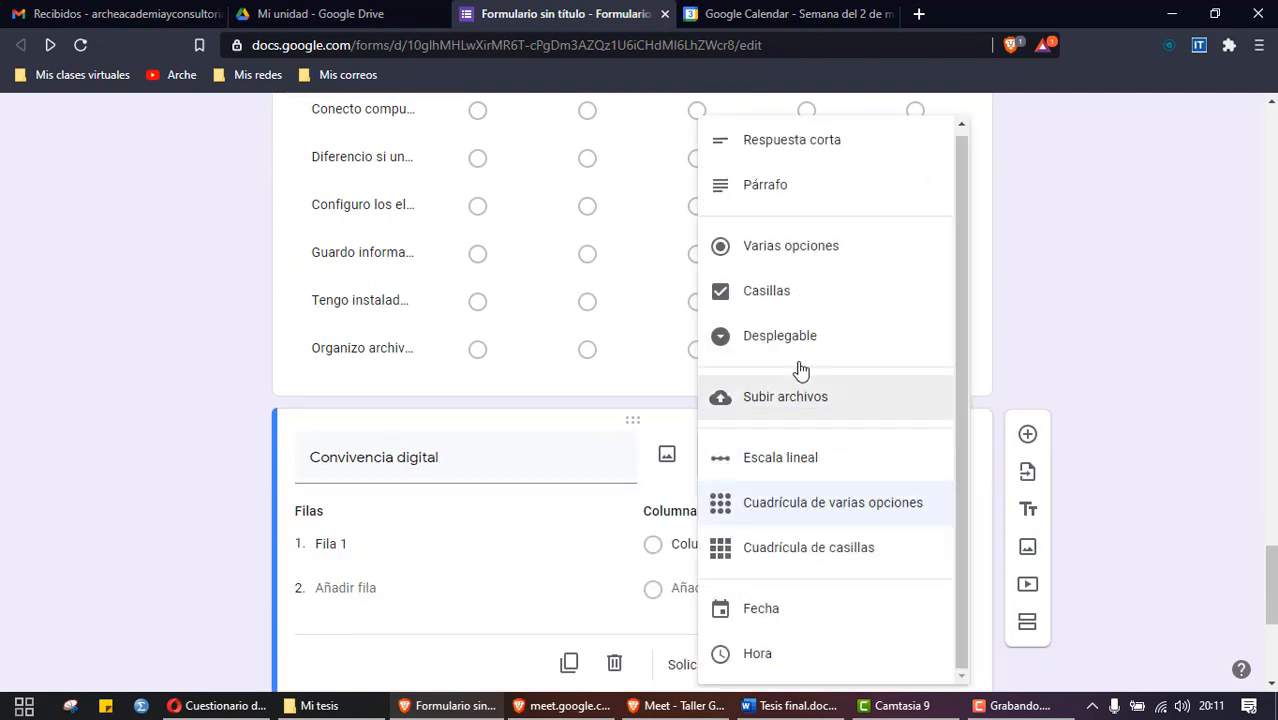
click(865, 502)
scroll(783, 487, down, 2)
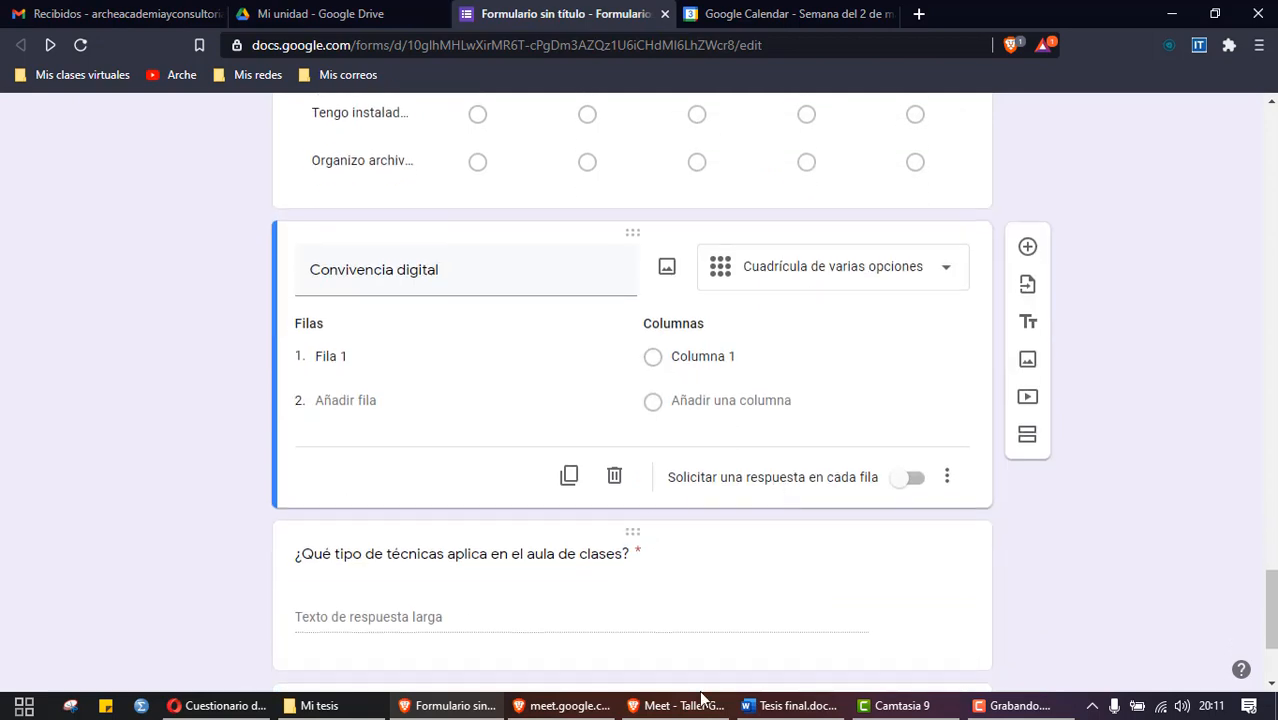
Step: Compare the Convivencia digital table in the Word thesis with the form's new grid and the Dimensión Tecnológica grid
click(785, 710)
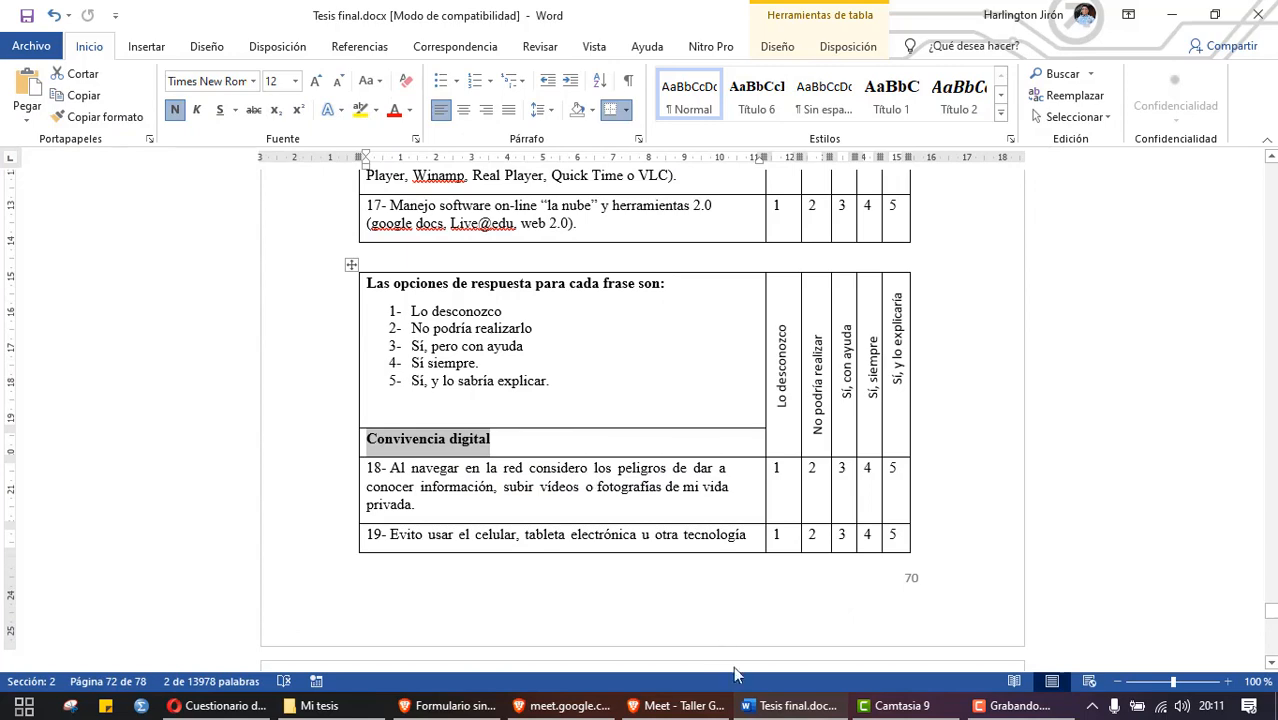
click(792, 706)
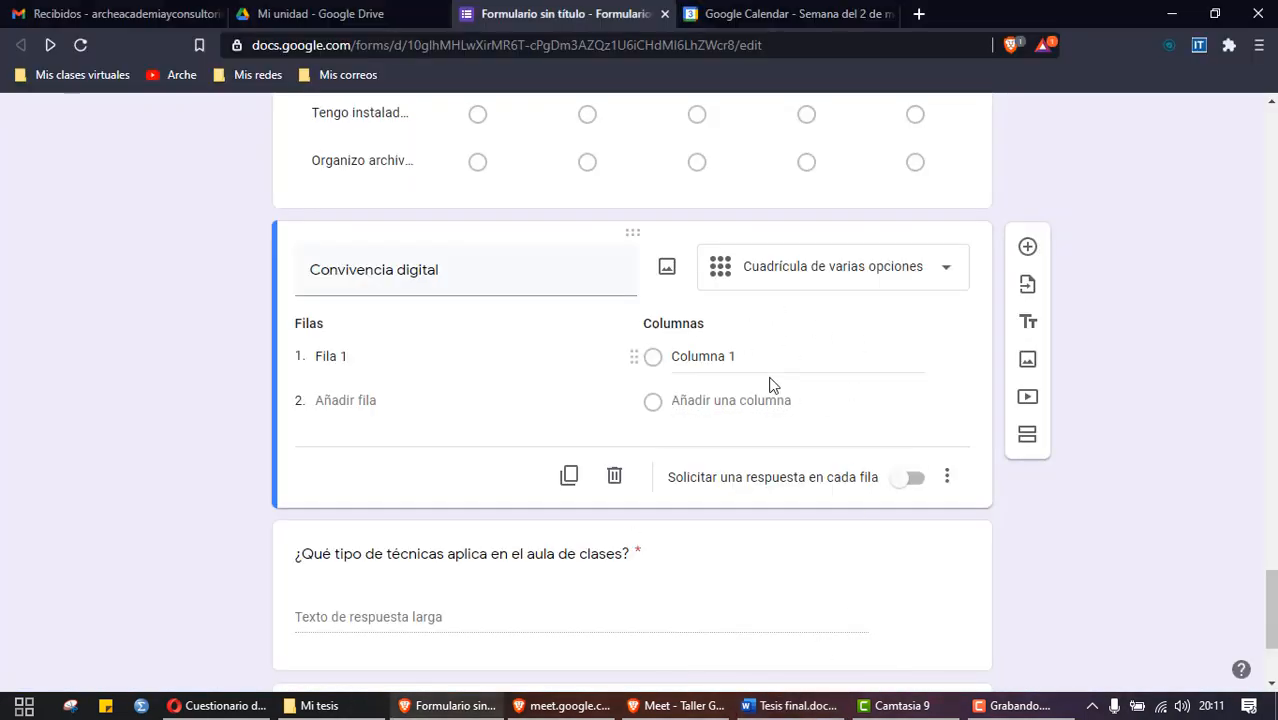
scroll(614, 363, up, 4)
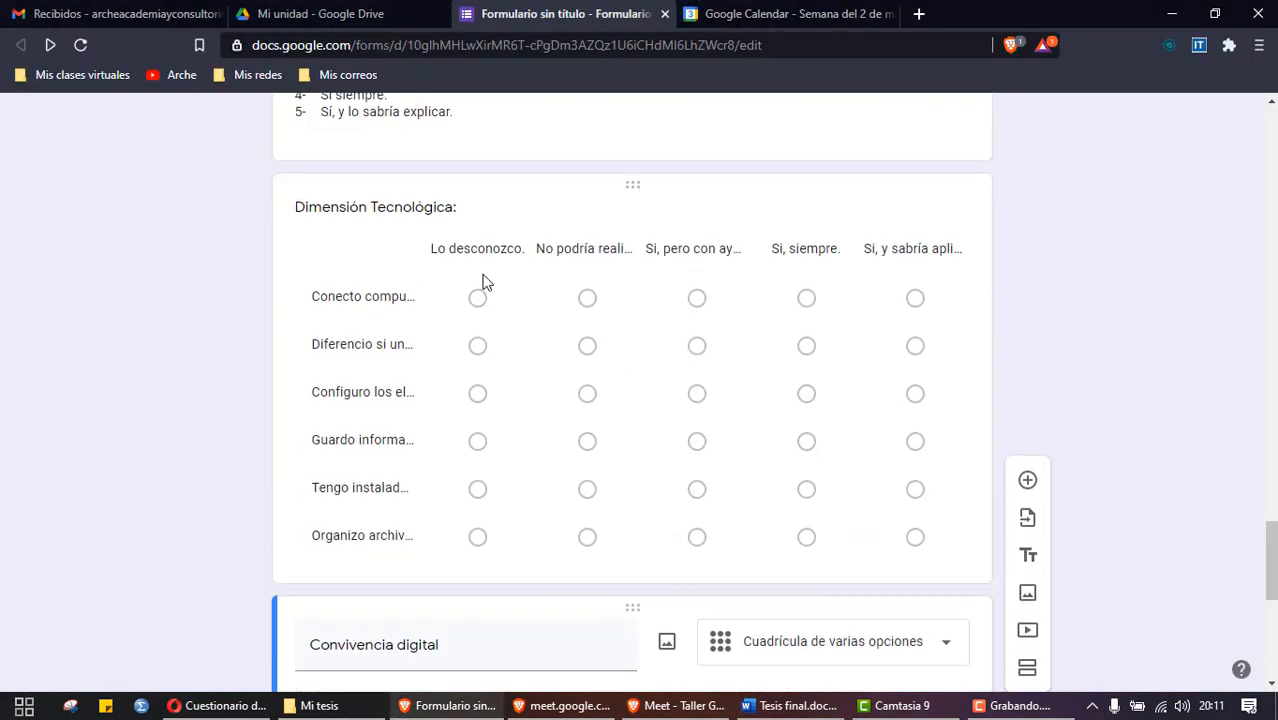
scroll(812, 320, down, 3)
scroll(812, 318, down, 2)
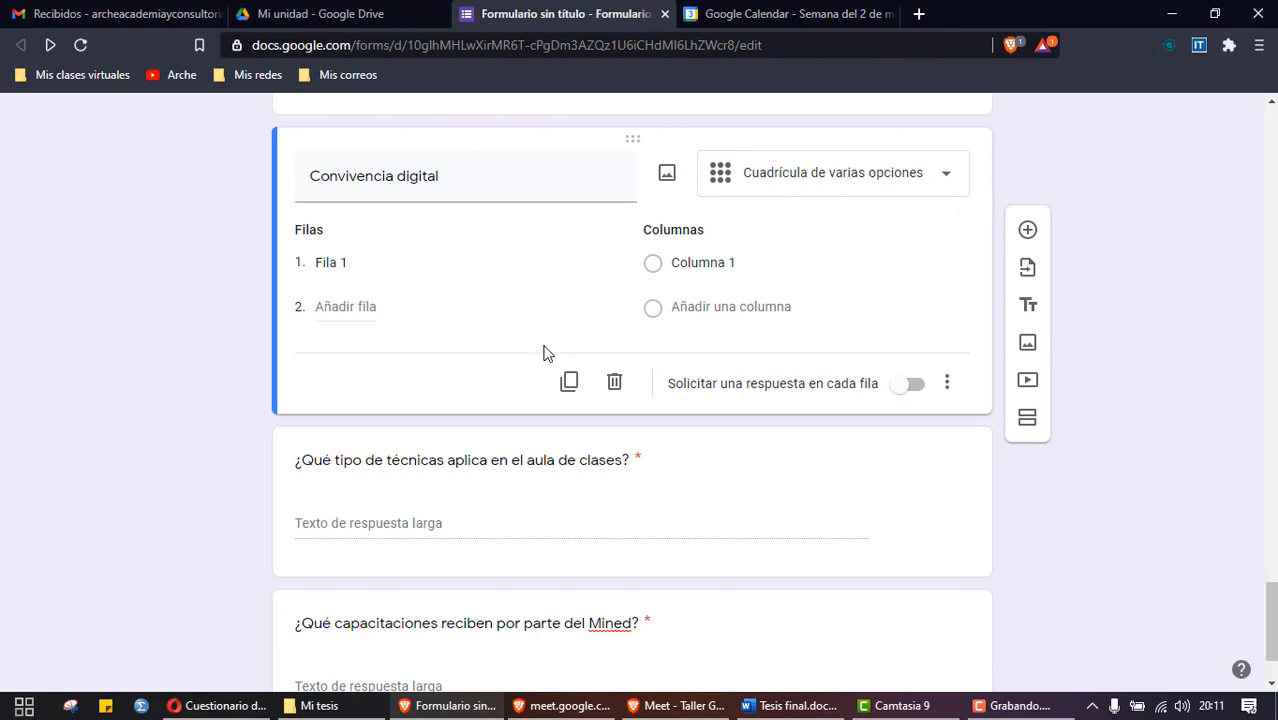
scroll(354, 571, up, 9)
scroll(350, 566, down, 4)
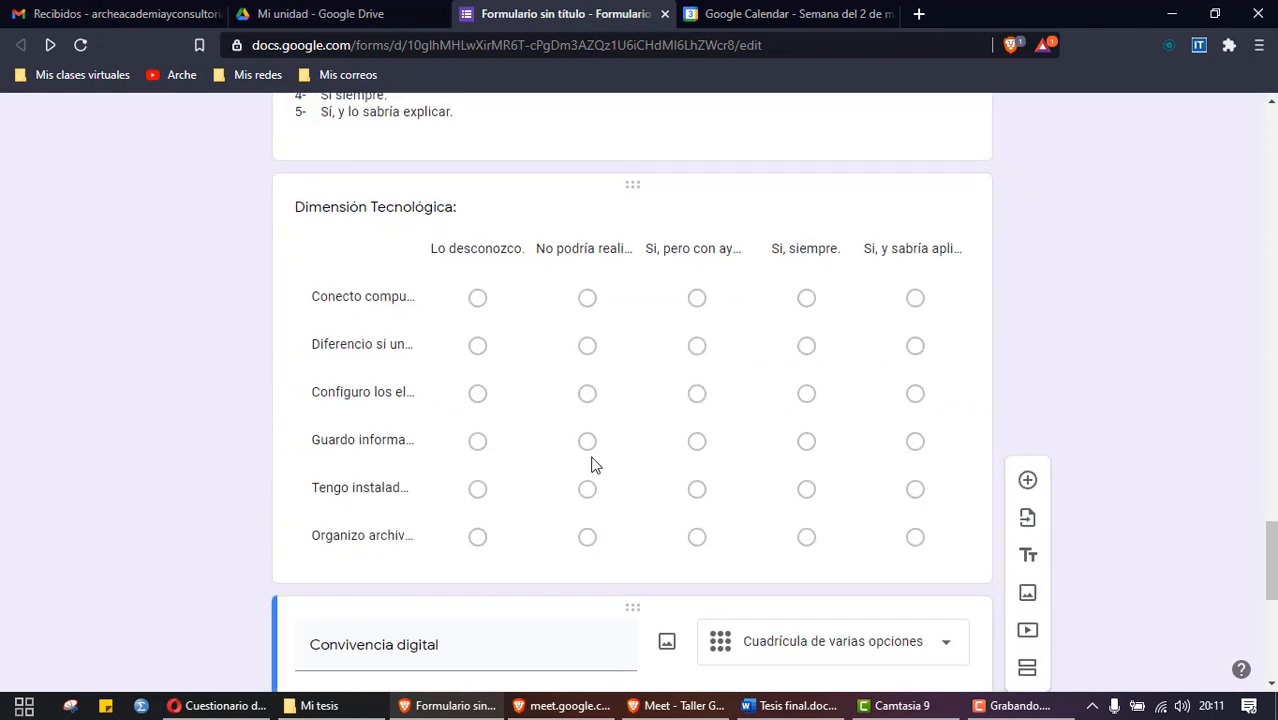
Step: Require a response in each row of the Dimensión Tecnológica grid
click(594, 458)
click(917, 562)
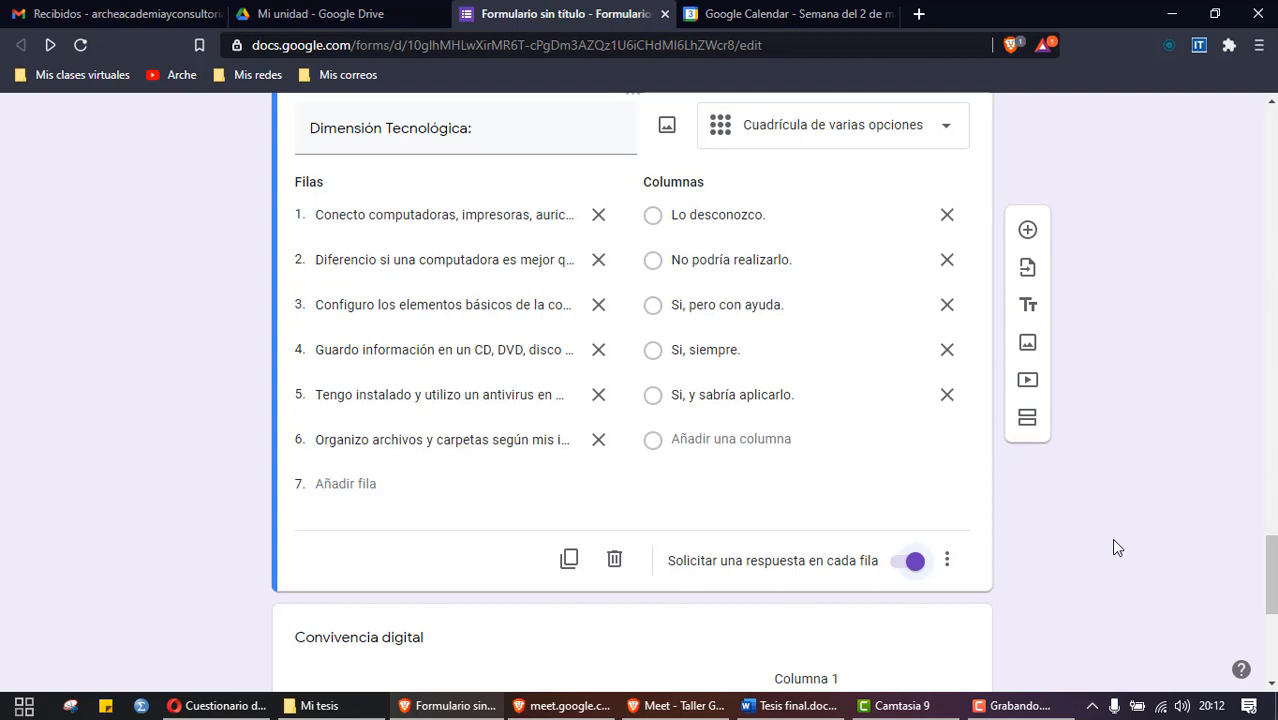
click(914, 562)
click(914, 562)
scroll(918, 564, up, 2)
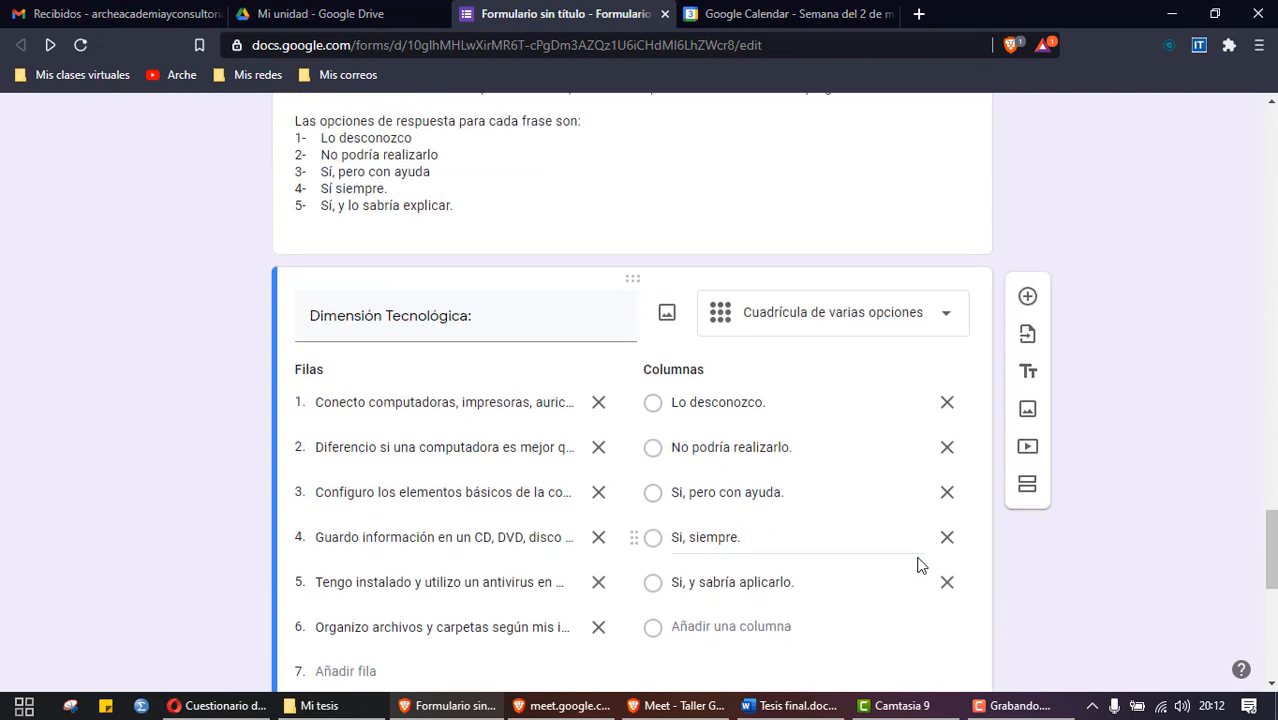
scroll(919, 563, down, 1)
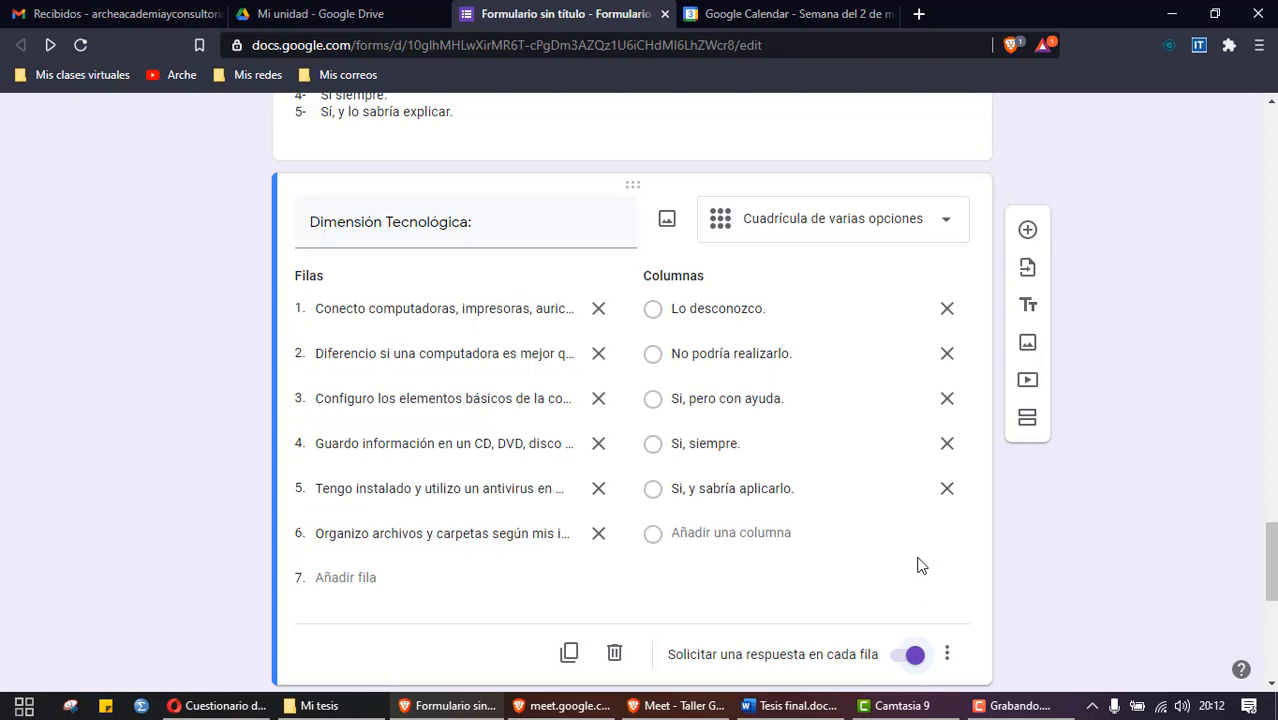
Step: Review the Dimensión Tecnológica title and columns and the Convivencia digital grid, and open the classroom techniques question
triple_click(369, 219)
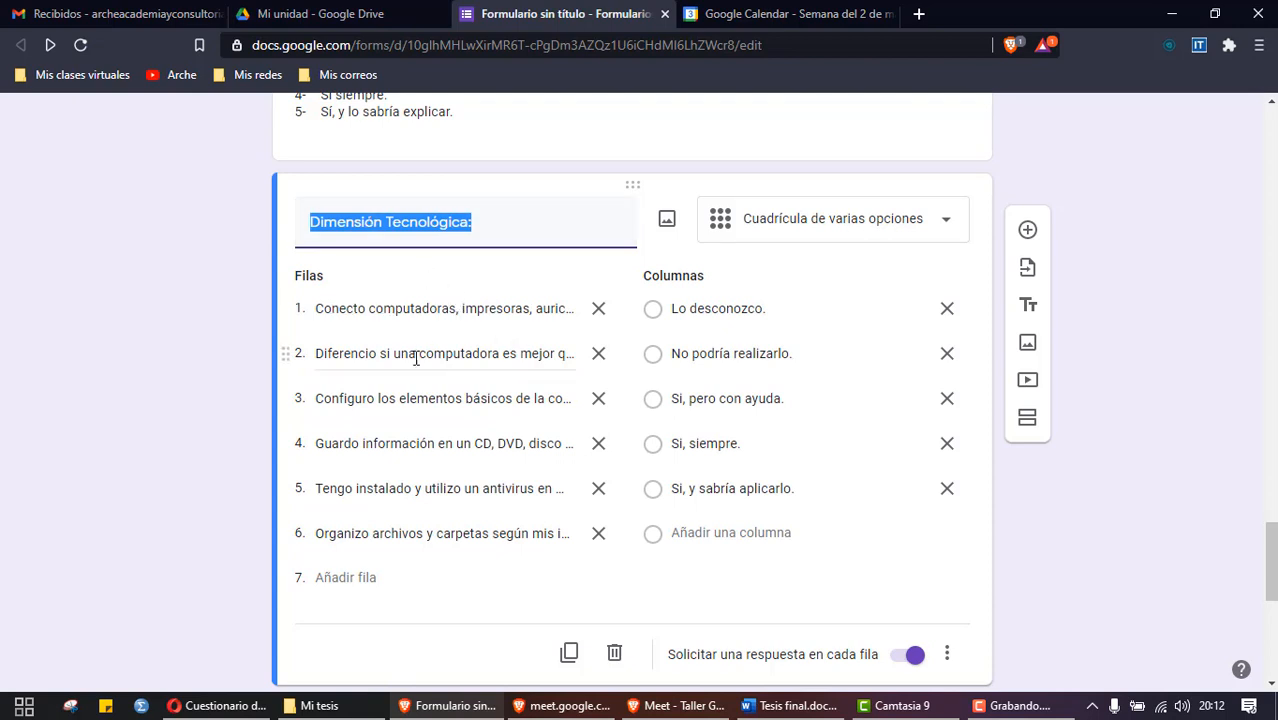
click(677, 310)
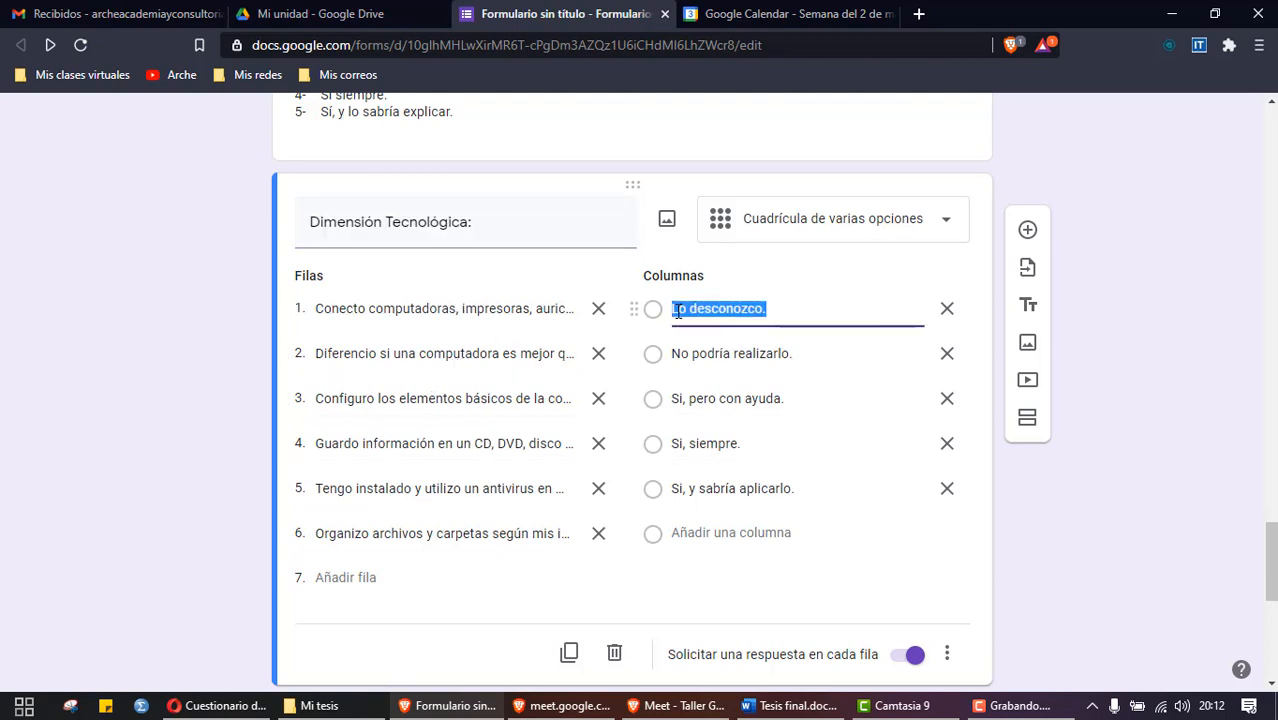
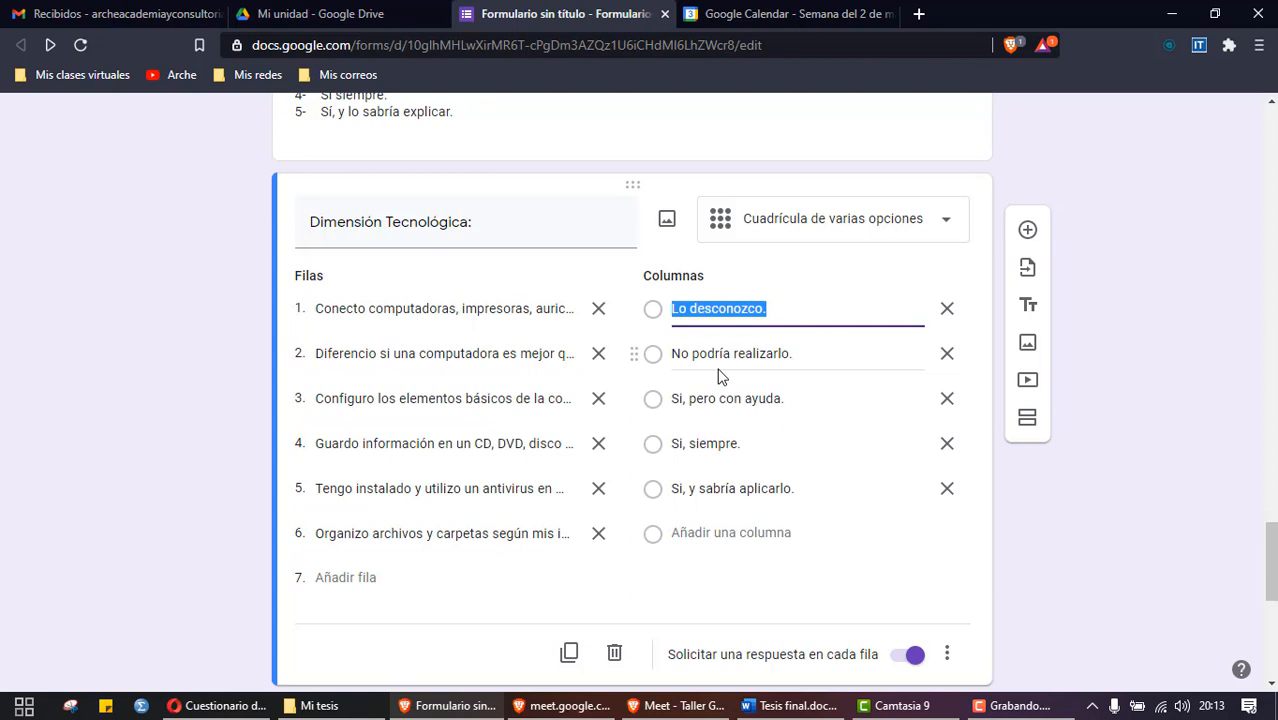
scroll(718, 375, up, 2)
scroll(719, 374, down, 3)
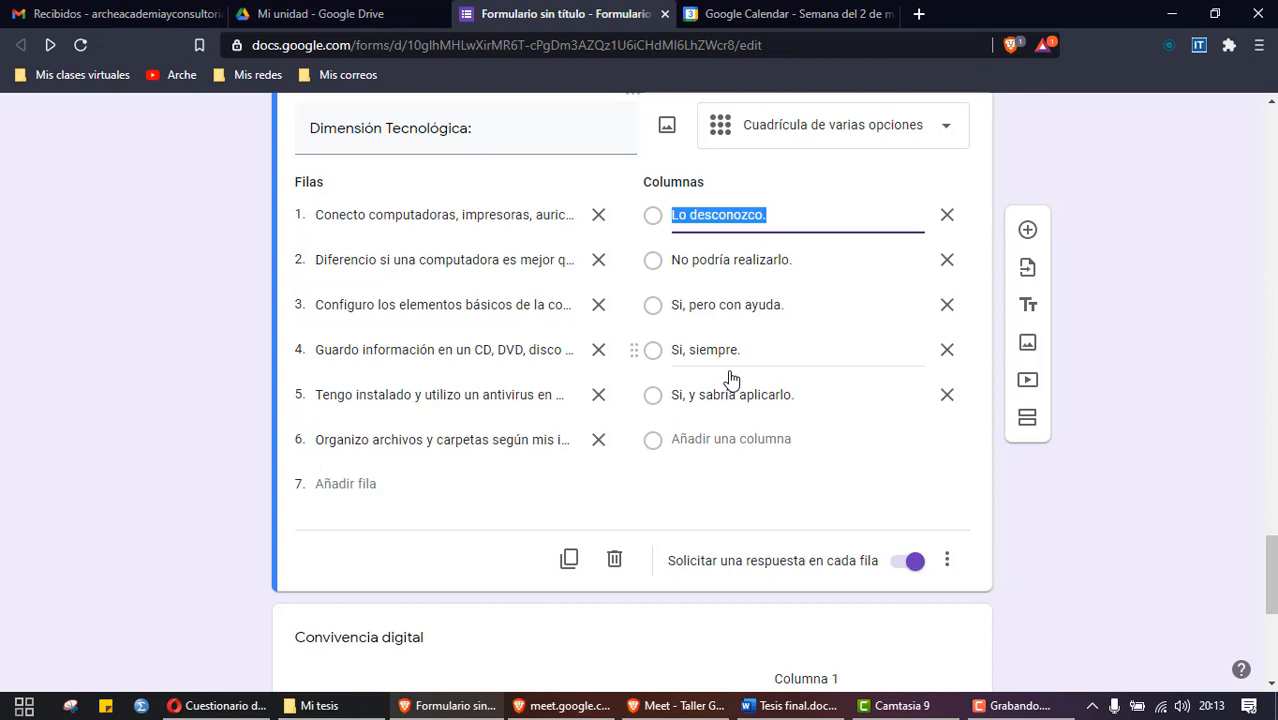
scroll(730, 370, down, 5)
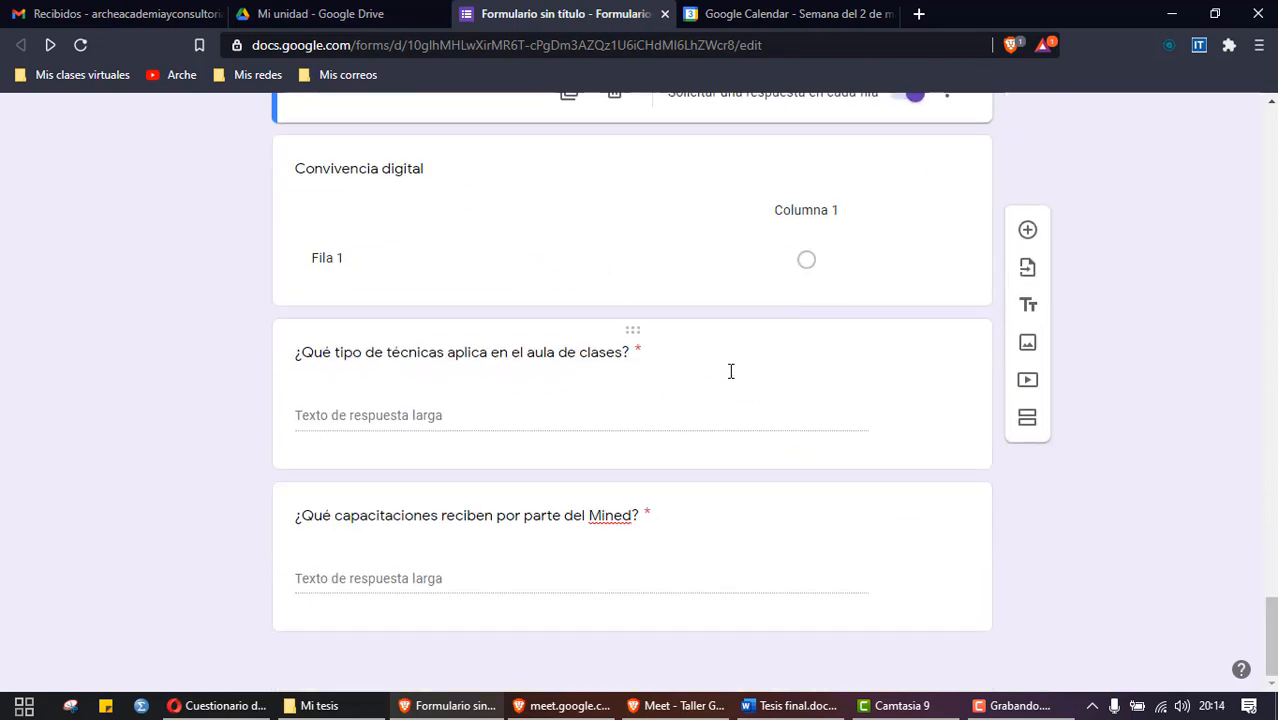
scroll(738, 443, up, 1)
scroll(735, 445, up, 1)
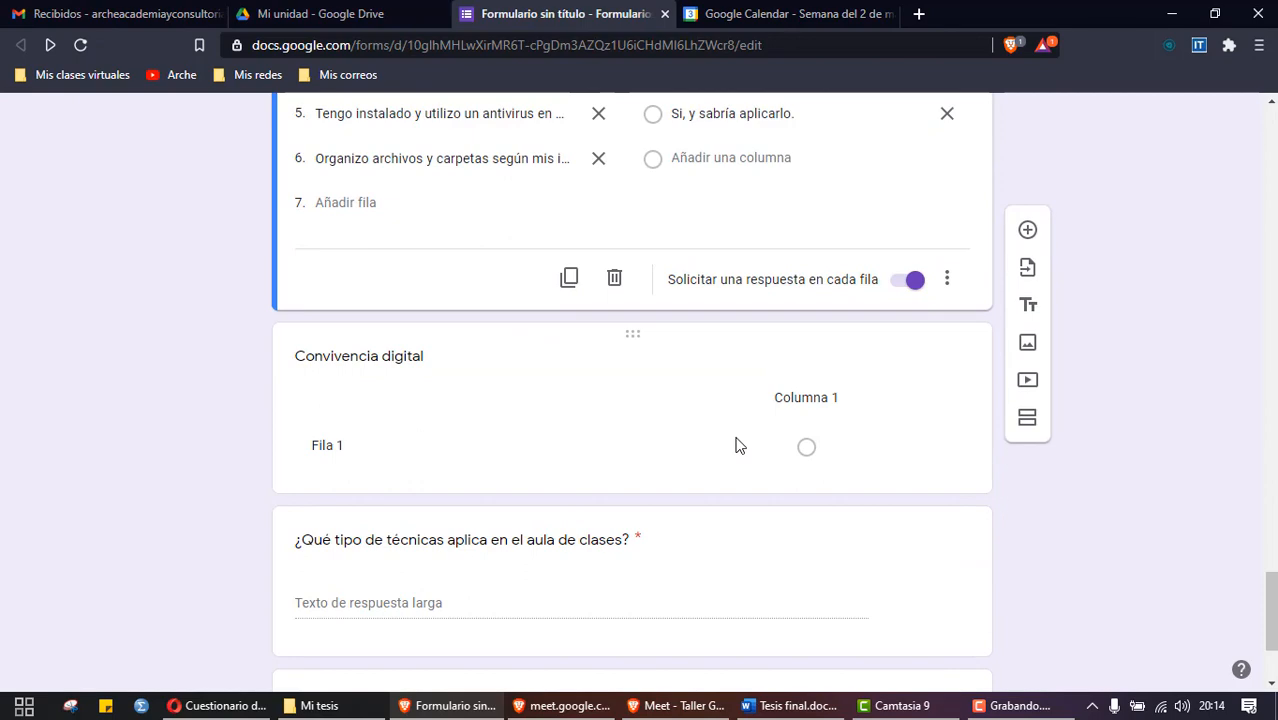
scroll(735, 445, up, 5)
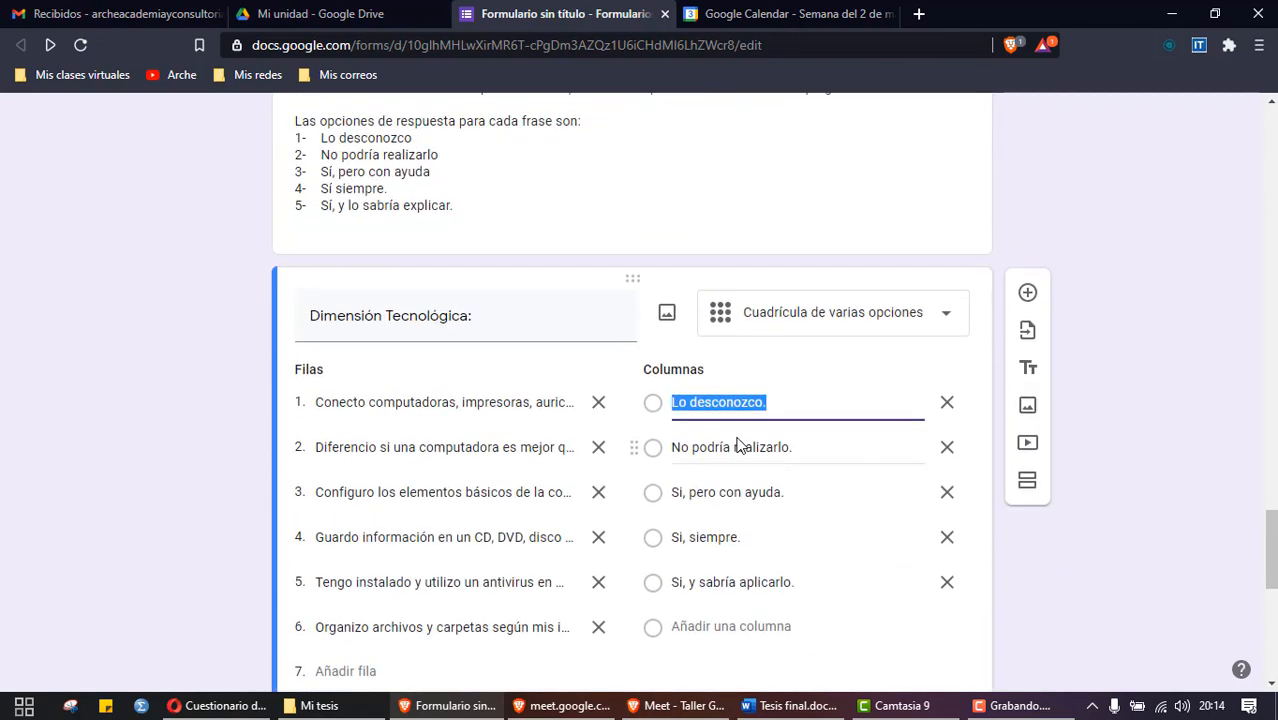
scroll(737, 440, down, 7)
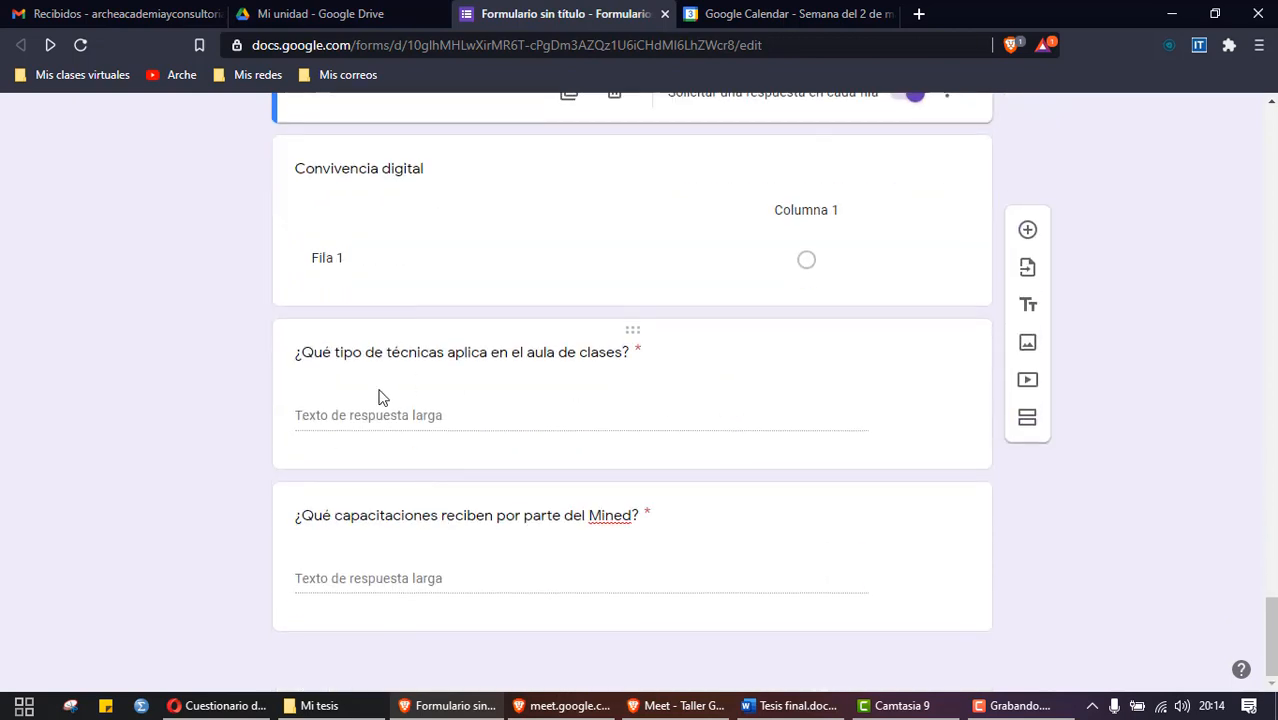
click(428, 414)
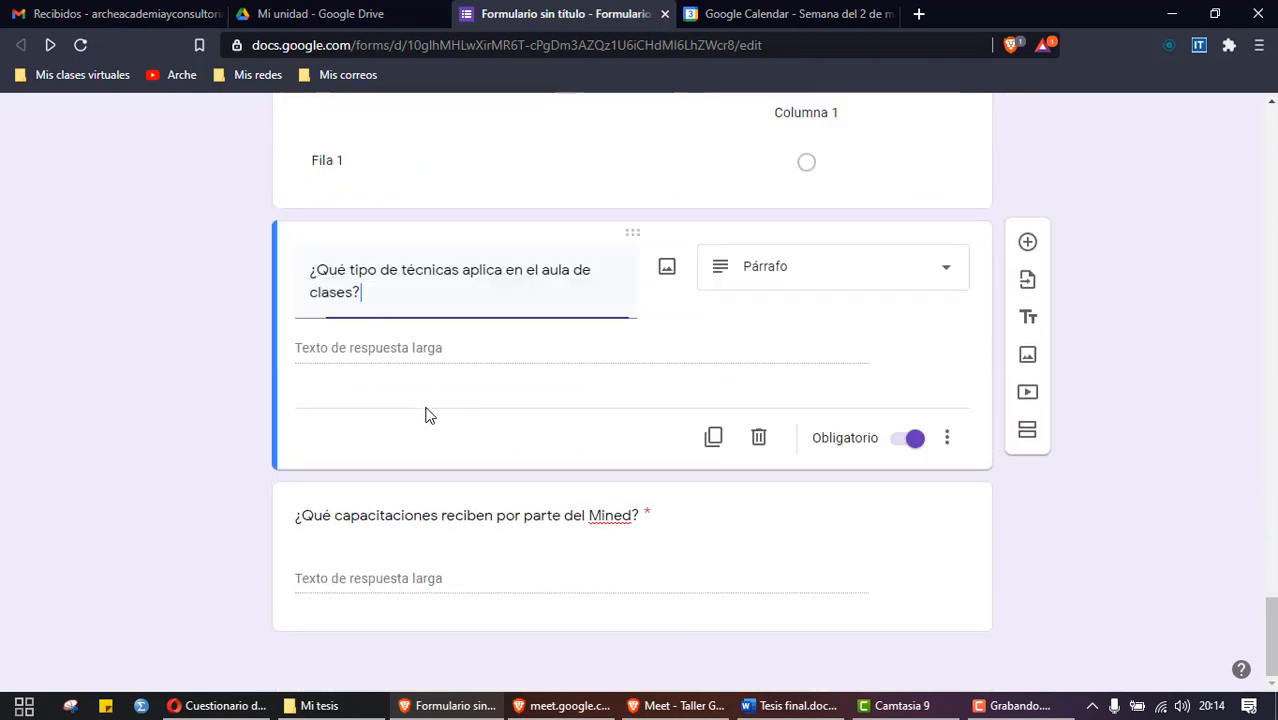
Step: Keep the classroom techniques question as Párrafo and add a new section after the Mined training question
click(767, 272)
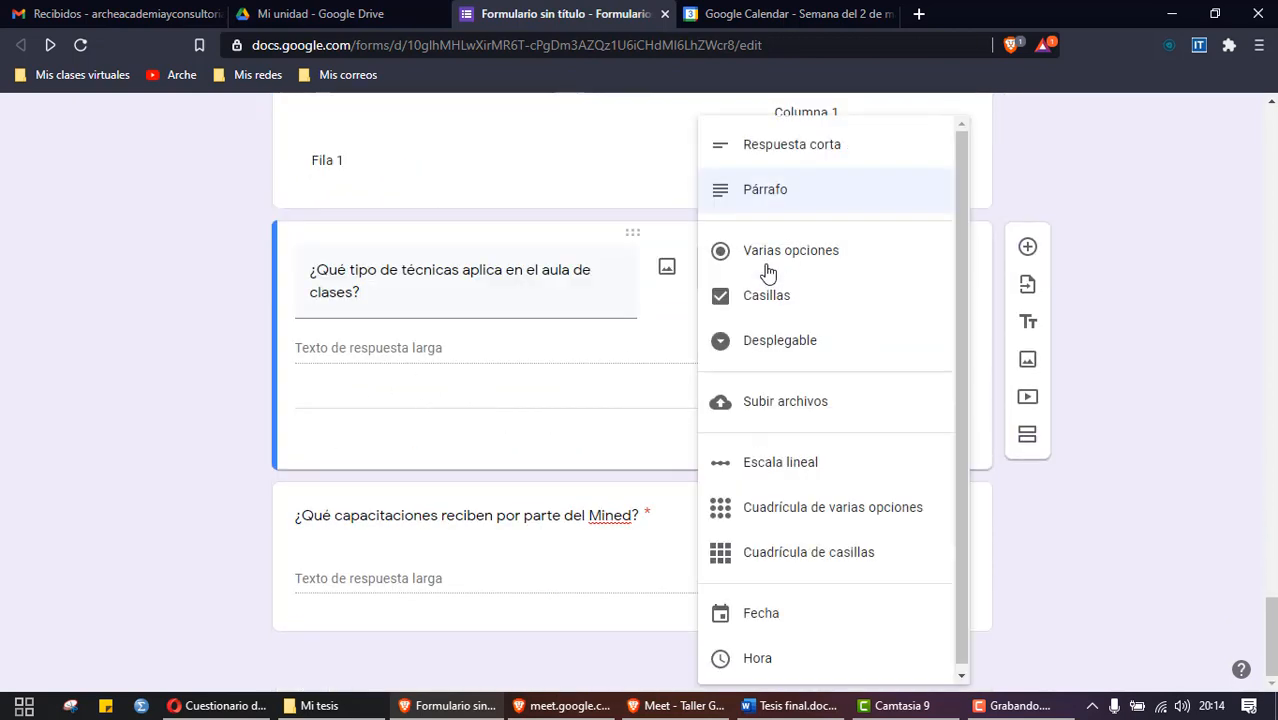
click(768, 205)
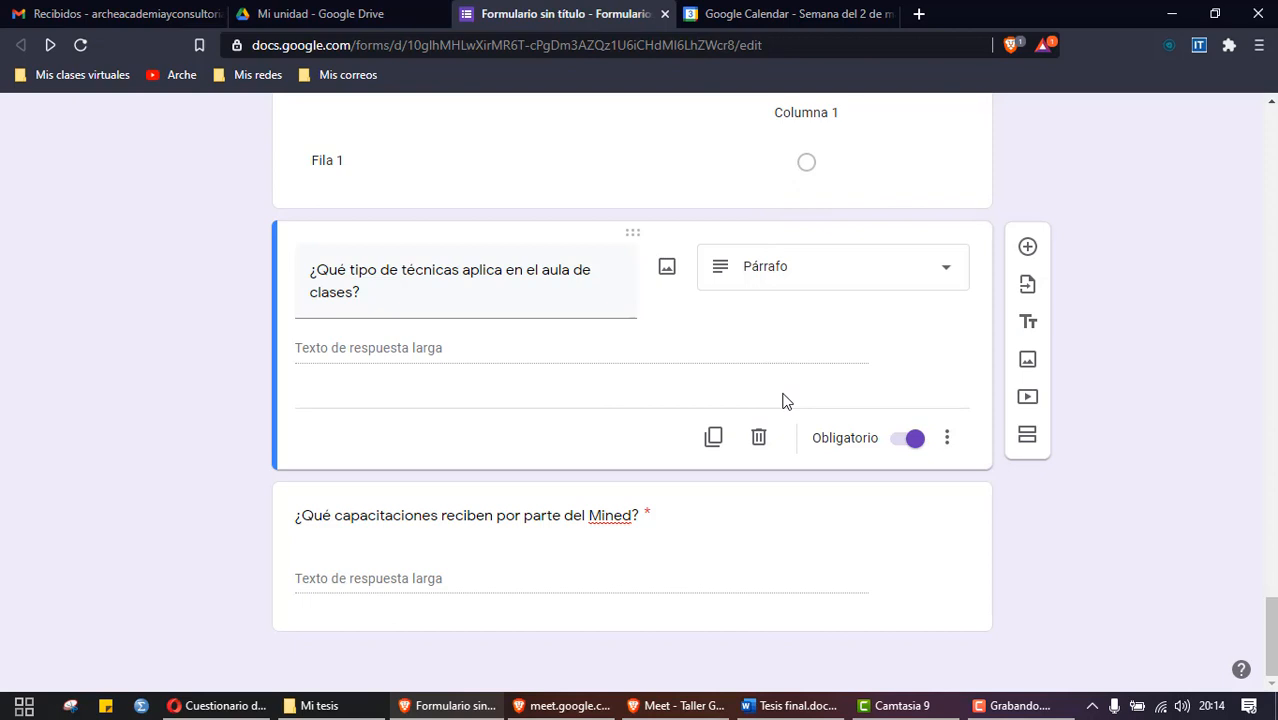
click(635, 556)
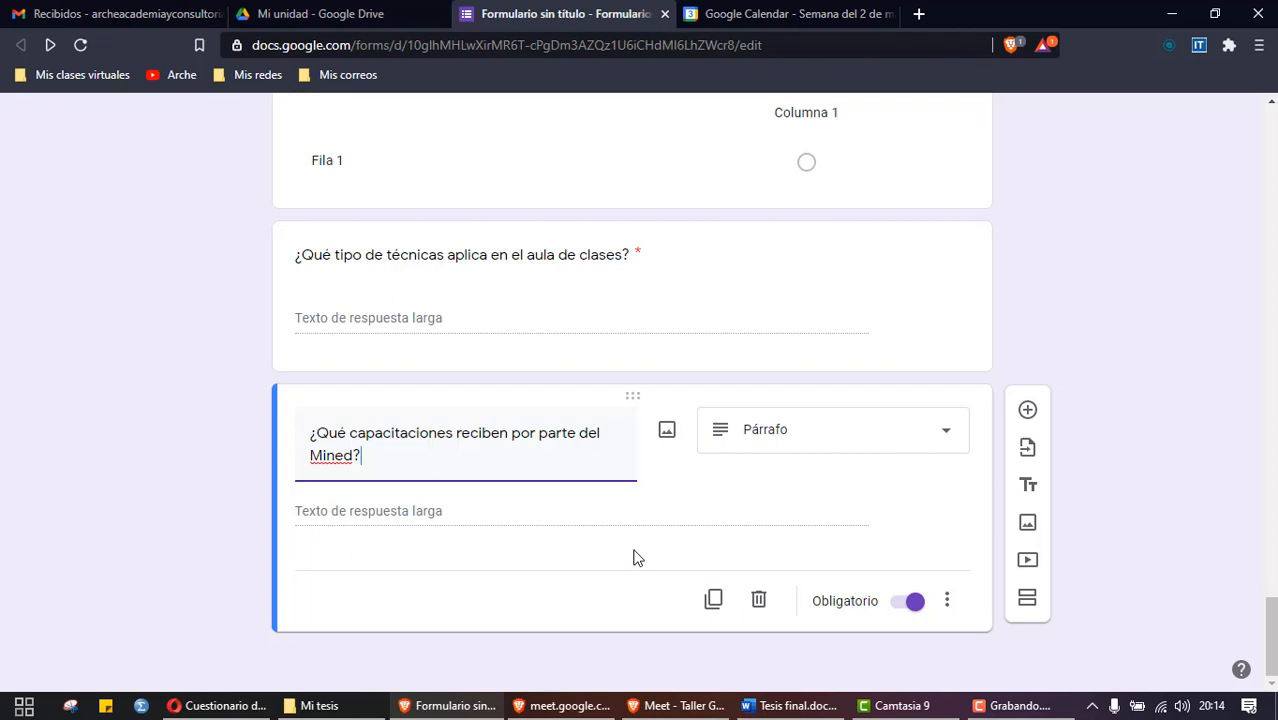
click(1030, 604)
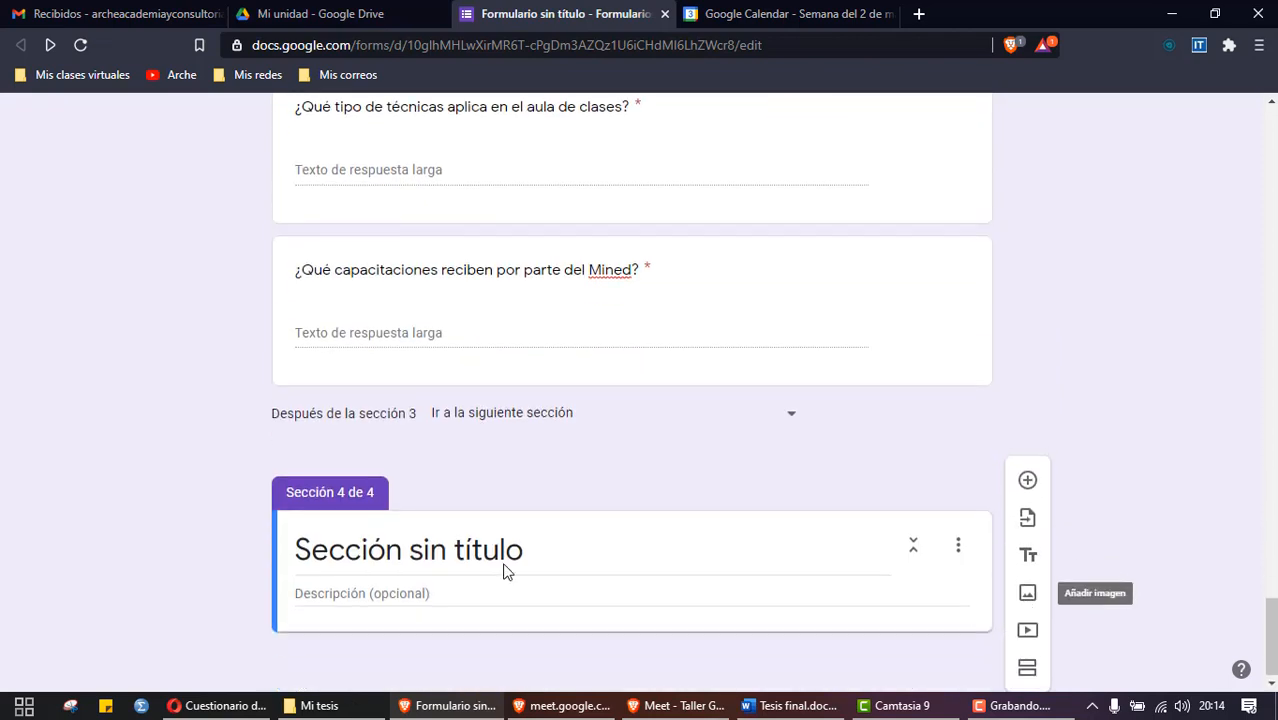
Step: Search Google Images for "gracias por participar" in a new browser tab
click(919, 14)
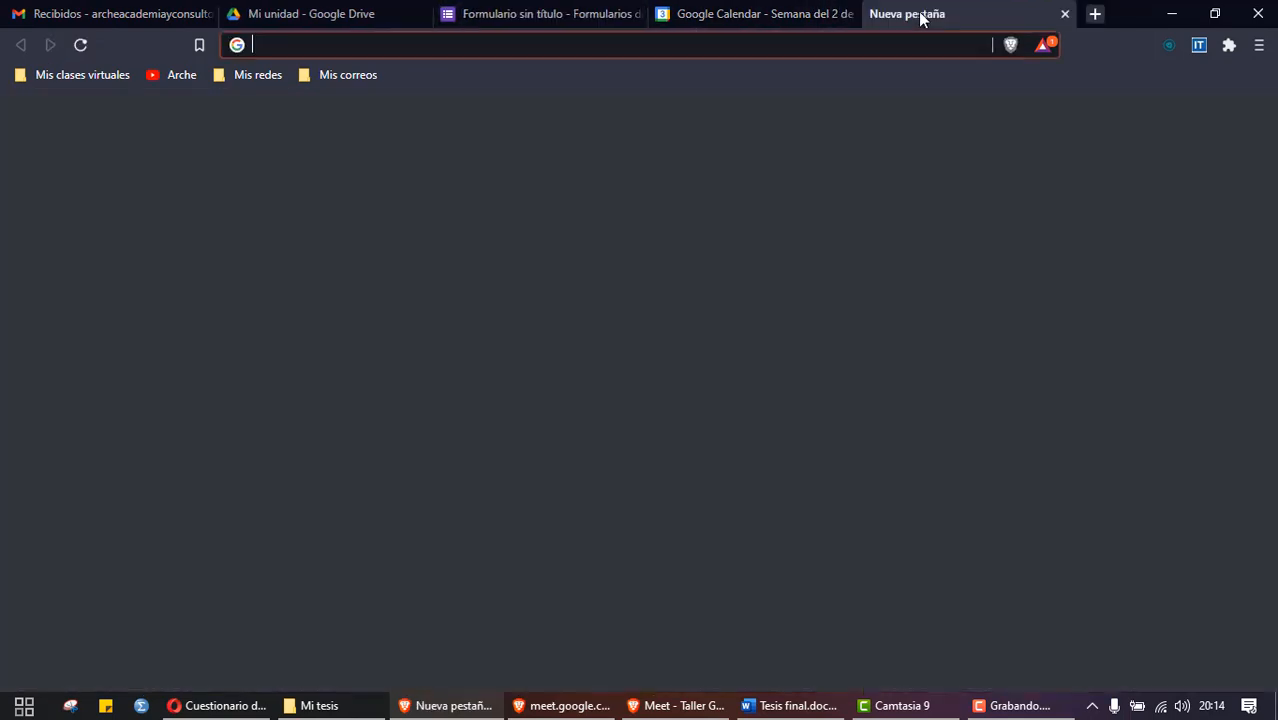
text(g)
key(Return)
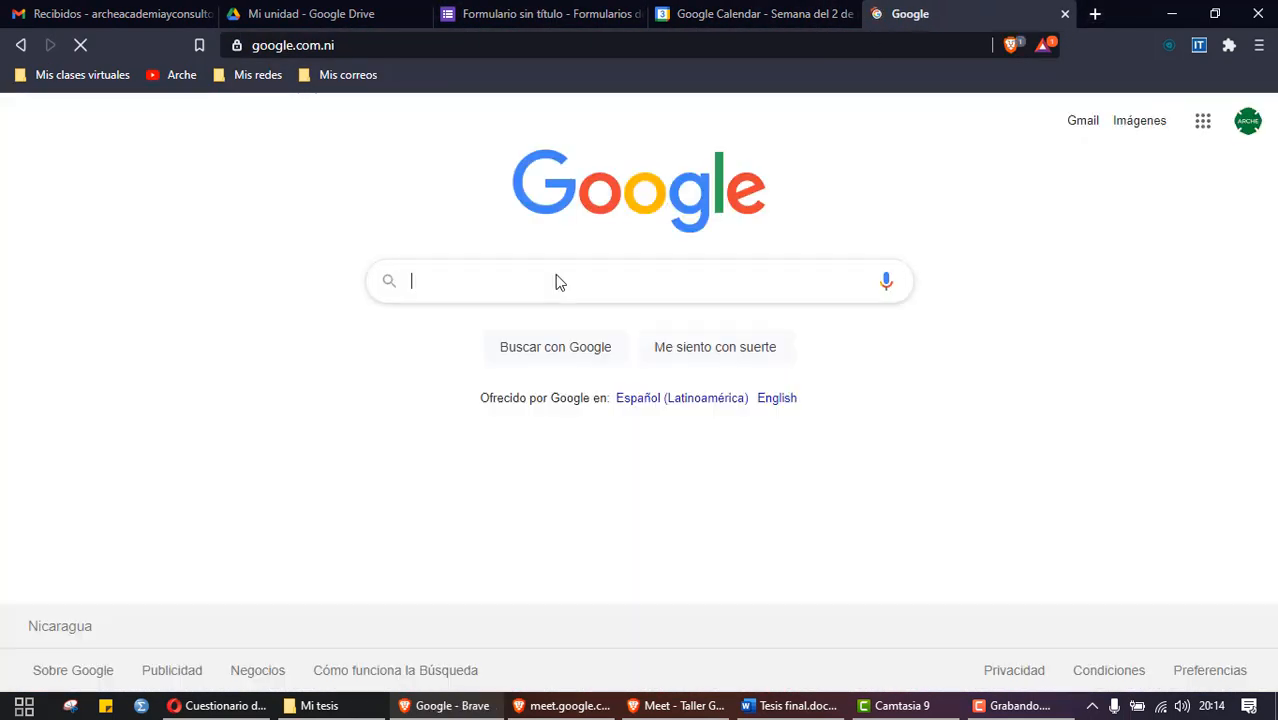
text(gracias pro)
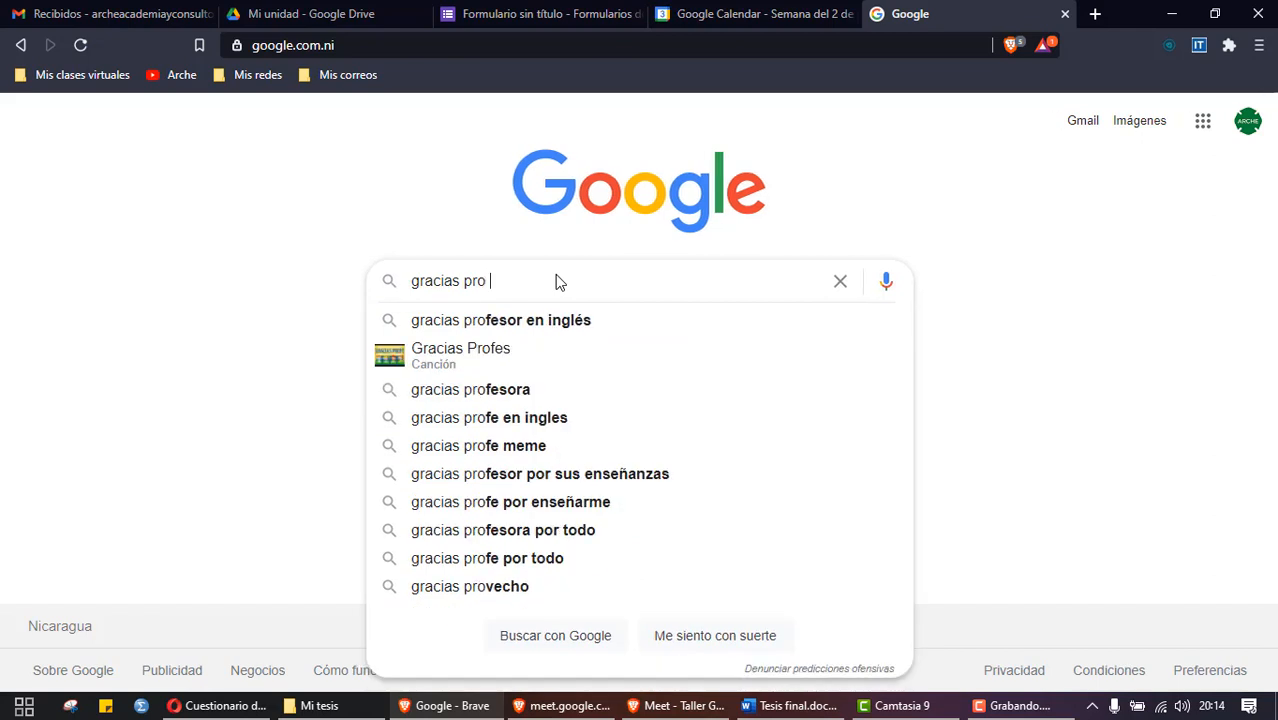
key(BackSpace)
key(BackSpace)
text(or )
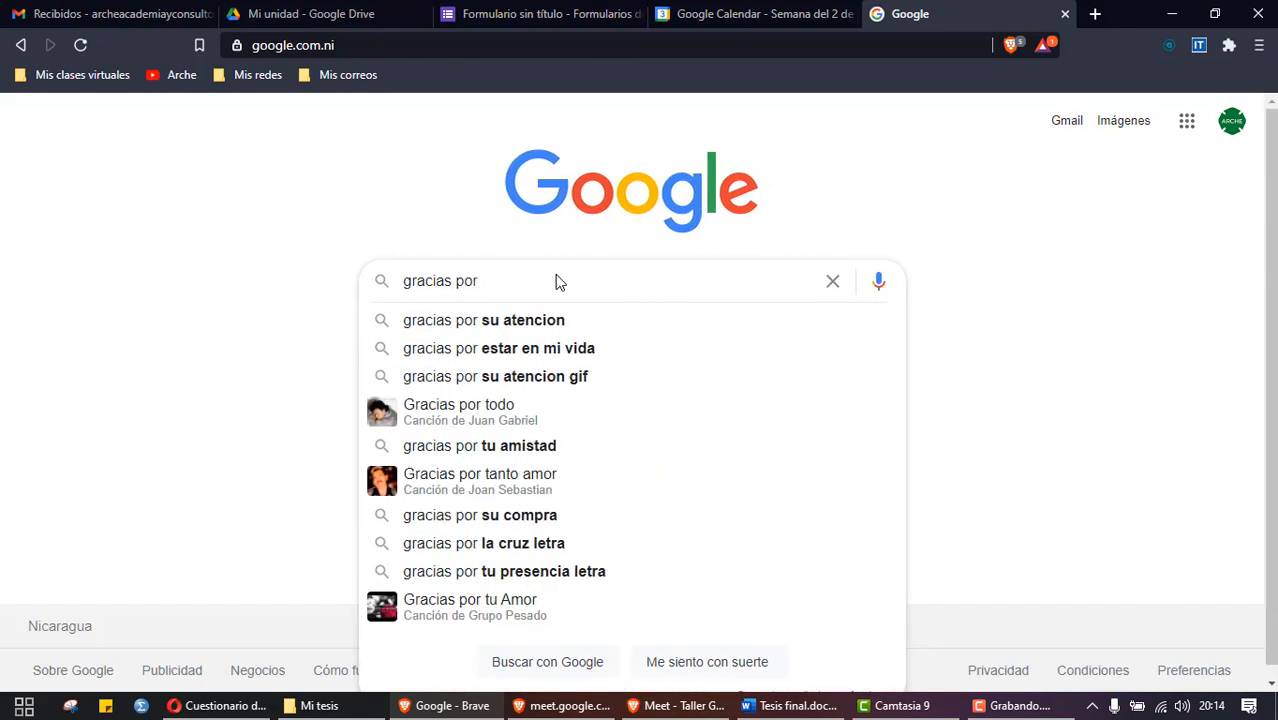
text(particp)
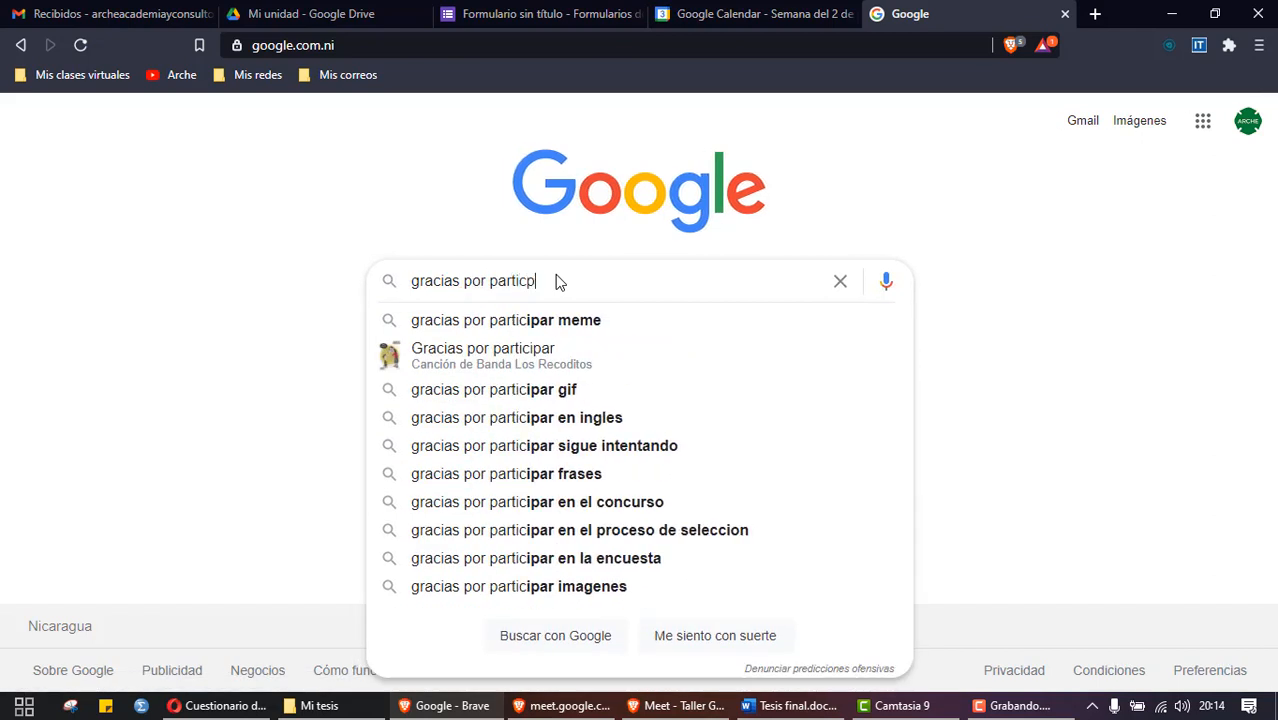
text(a)
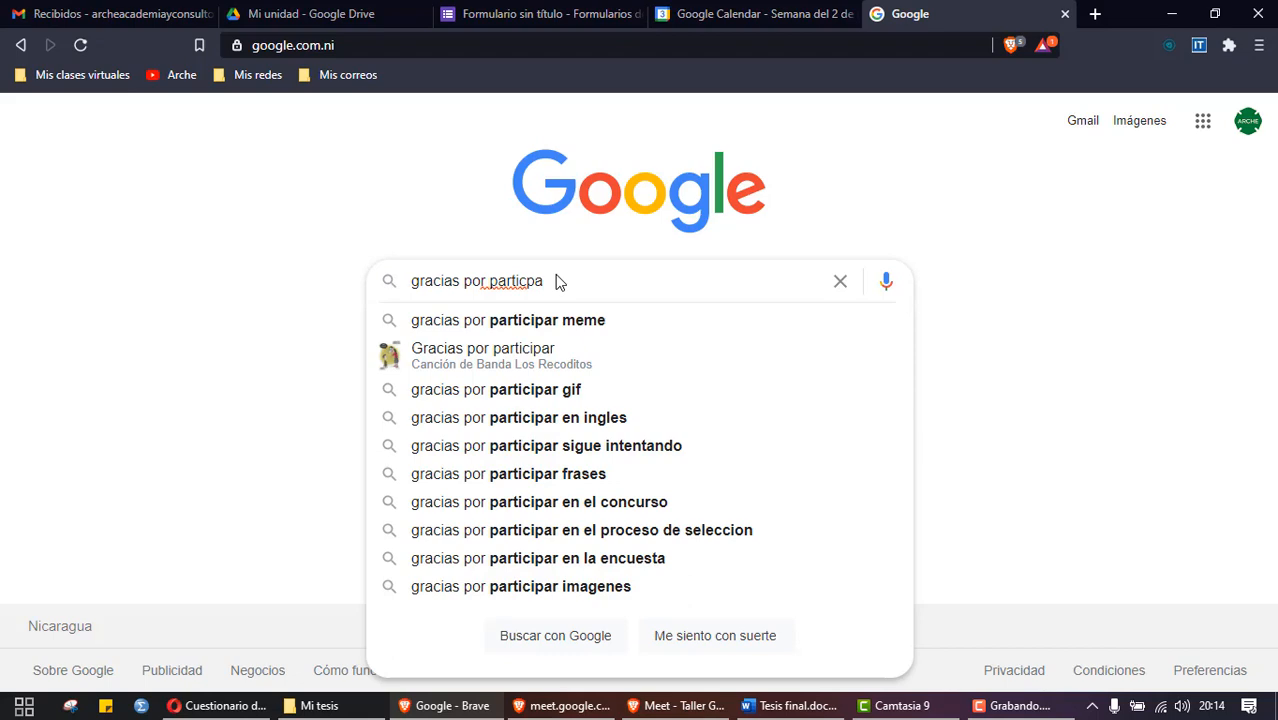
click(515, 372)
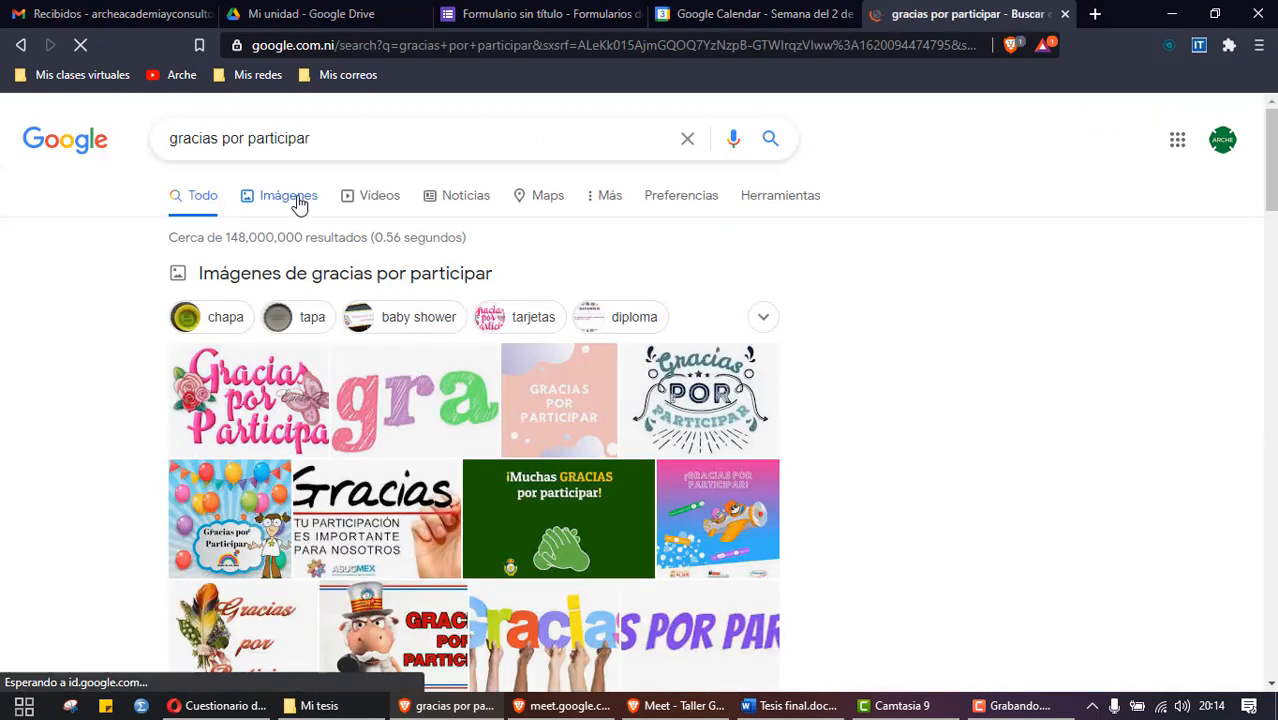
click(296, 200)
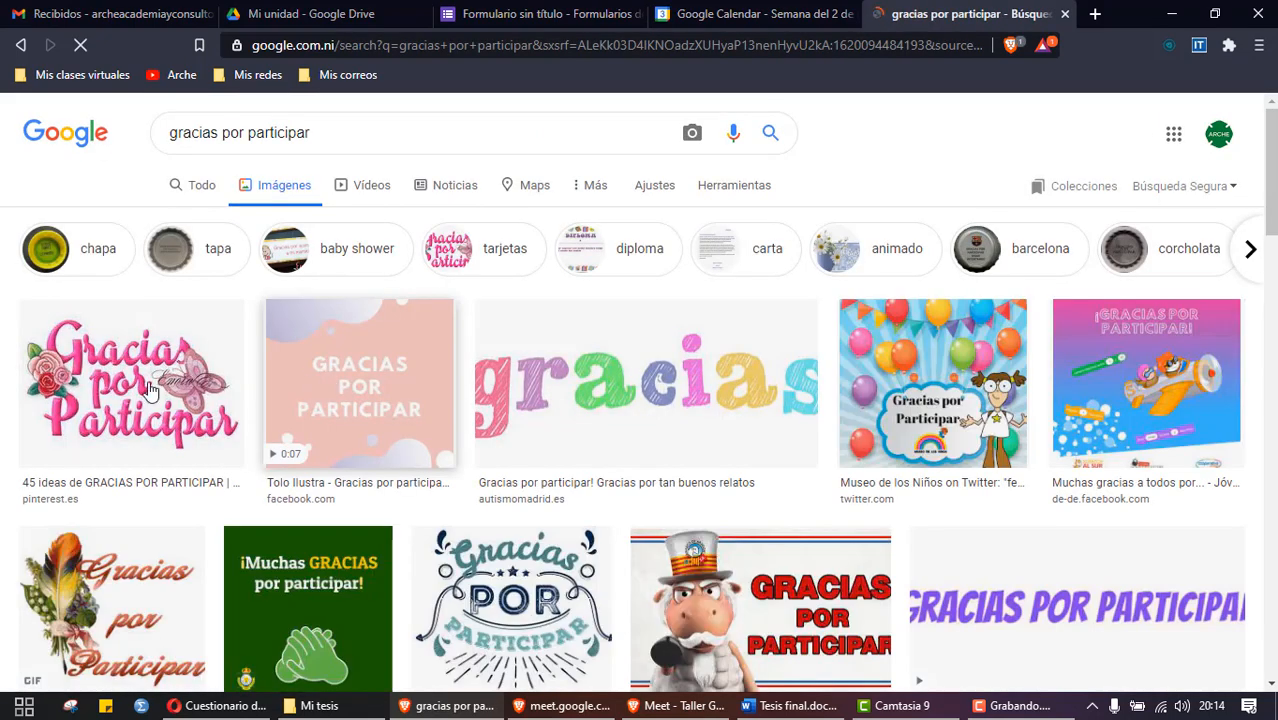
Step: Save the pink "Gracias por Participar" image with roses and a butterfly to the Descargas folder
click(148, 388)
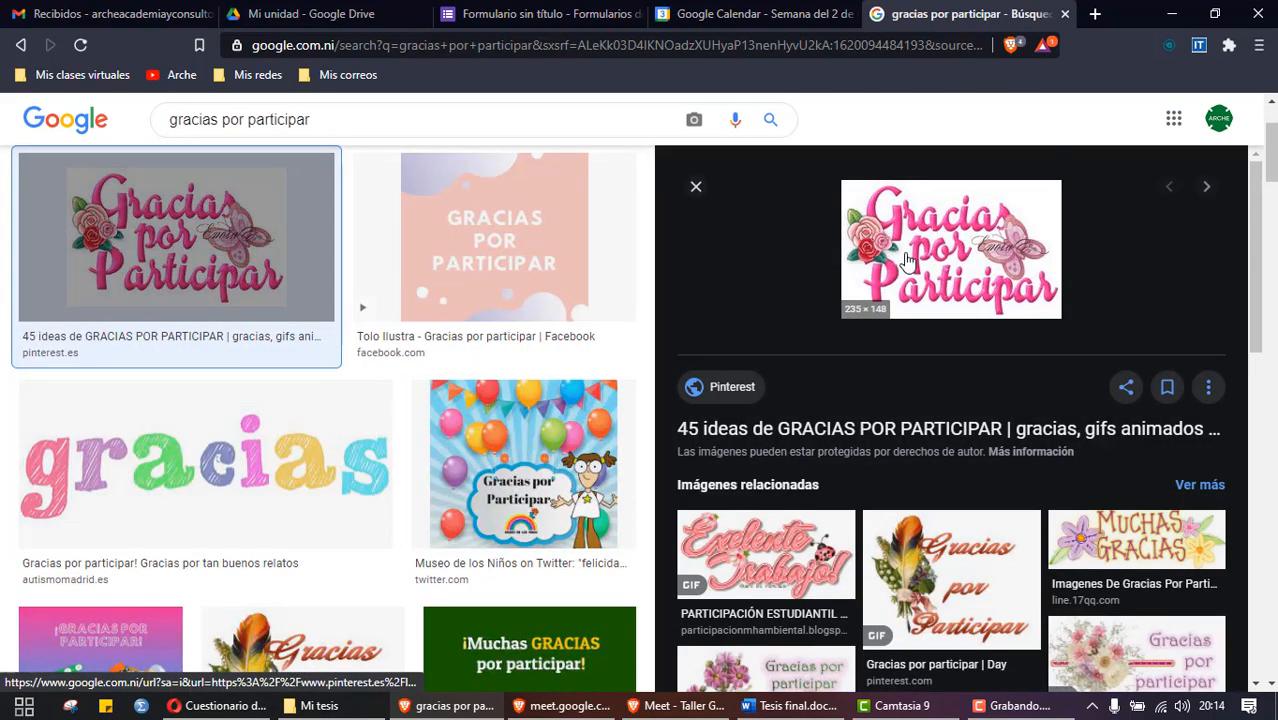
right_click(908, 260)
click(984, 439)
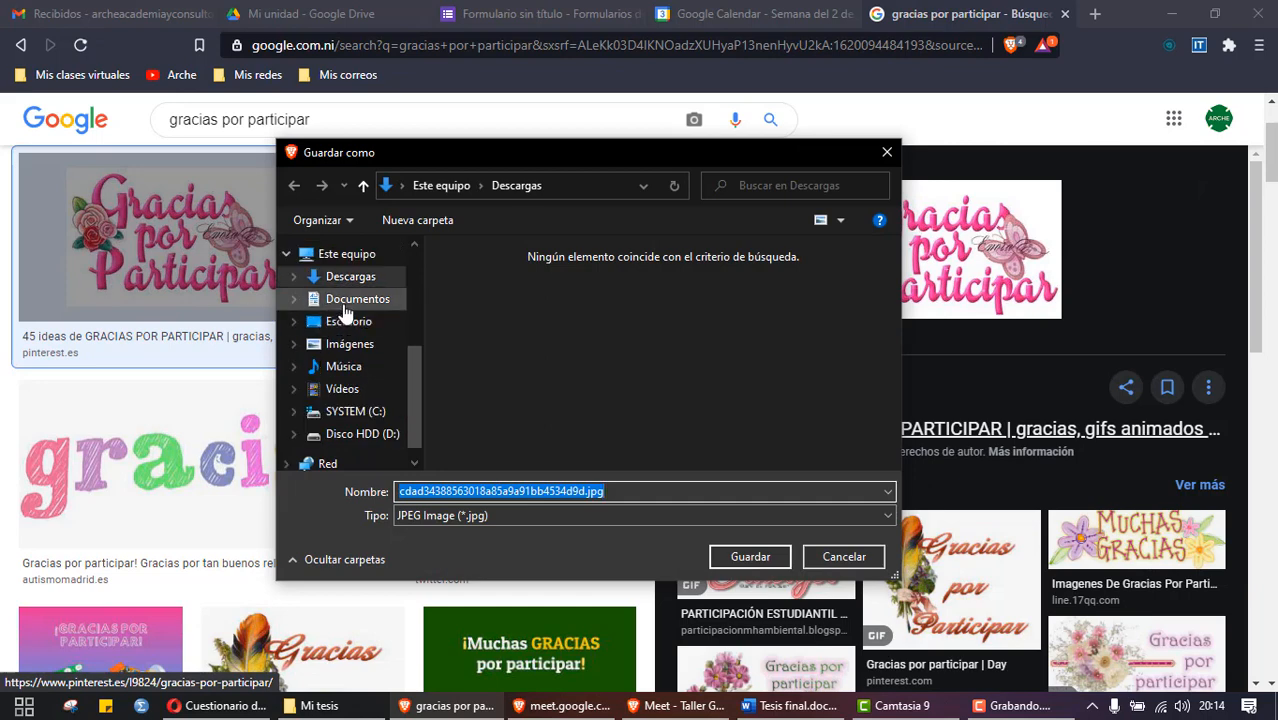
click(345, 281)
click(748, 554)
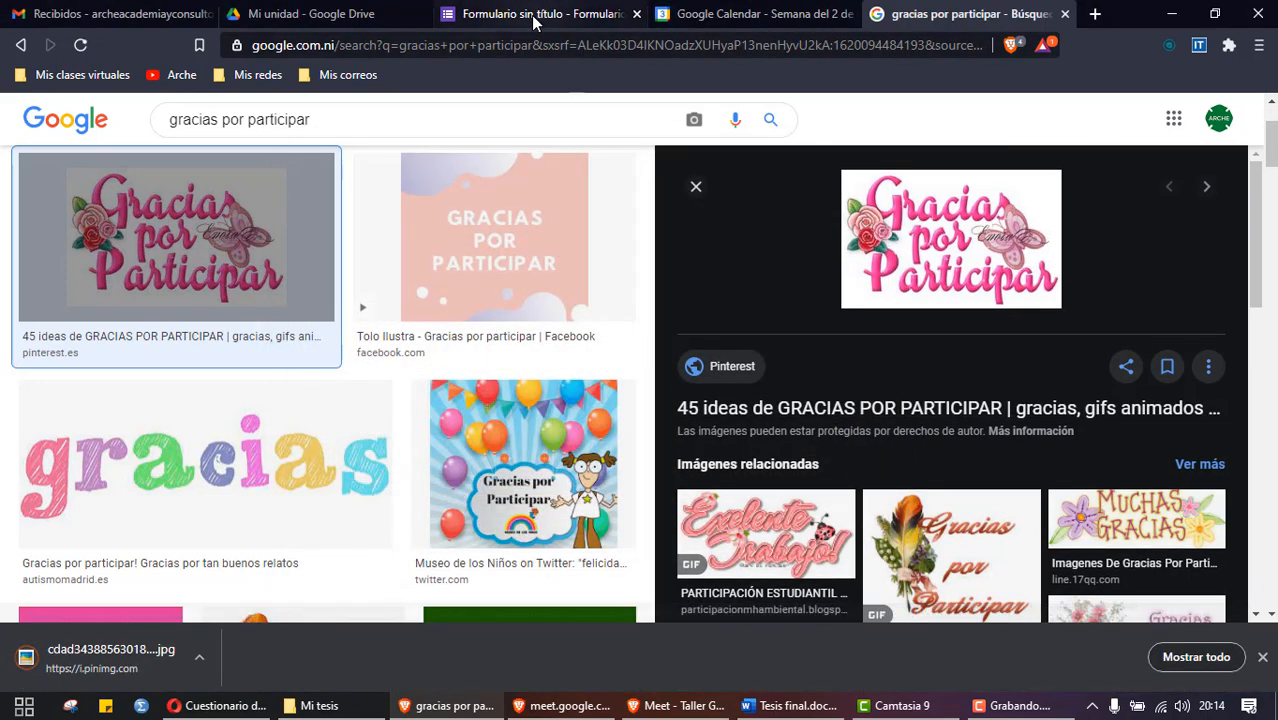
Step: Back in the form, title the new fourth section "Gracias por participar."
click(500, 14)
click(537, 471)
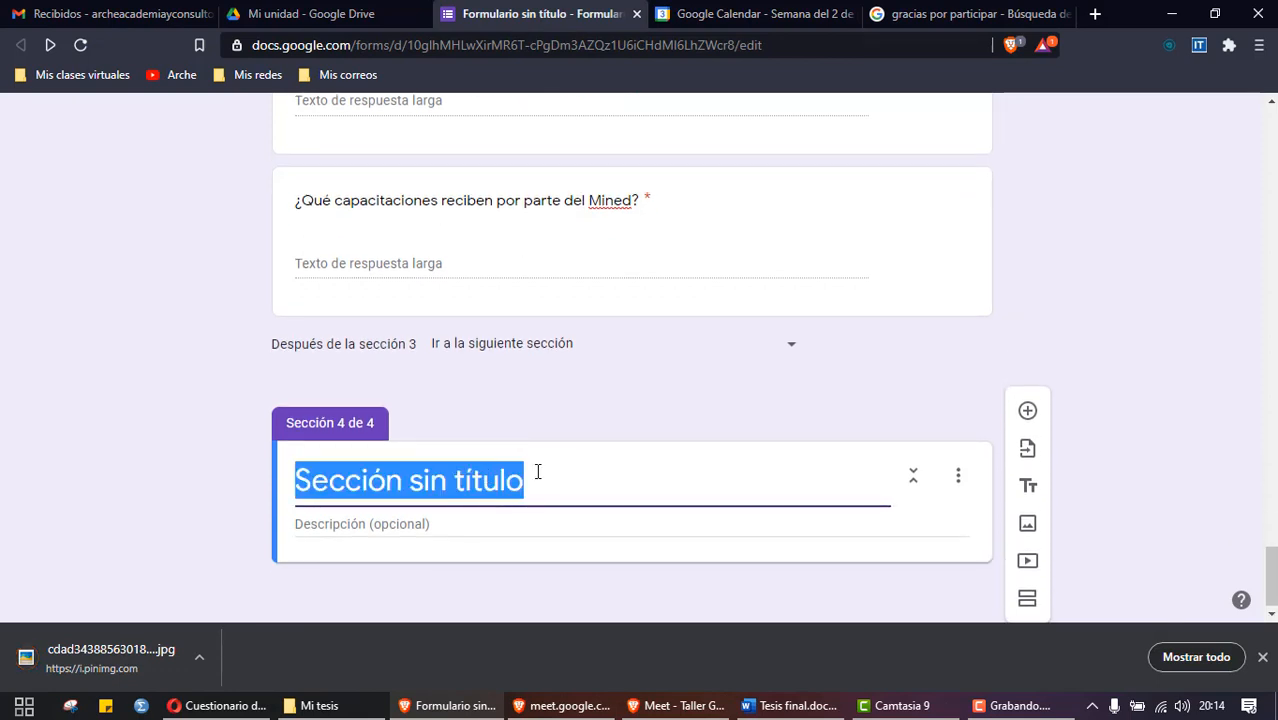
text(Gracias por p)
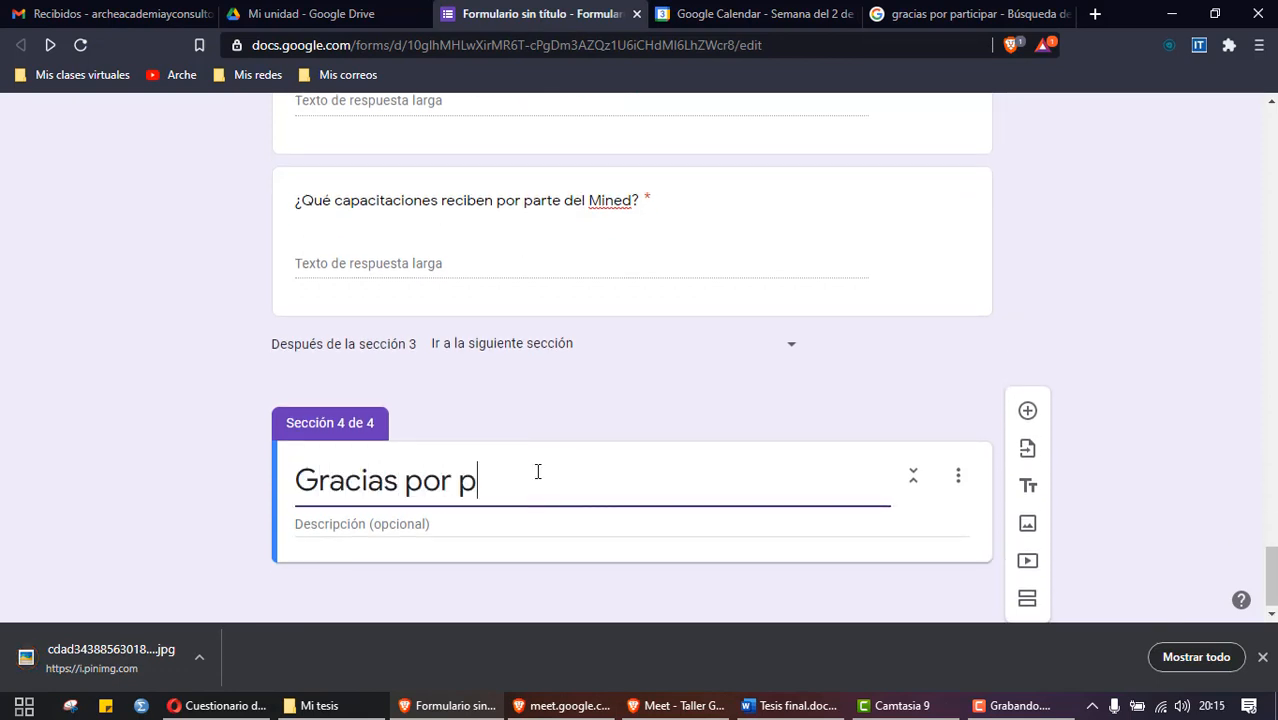
text(articipar.)
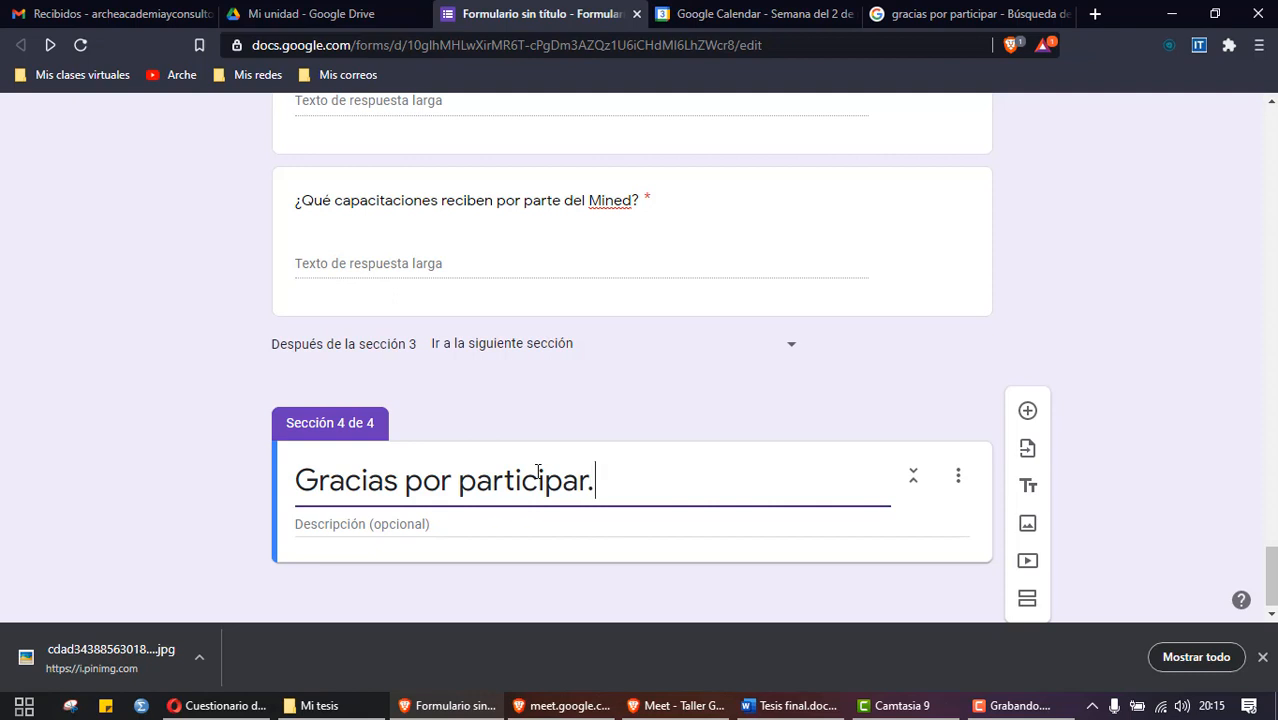
Step: Set the fourth section's description to "Tu aporte es muy valioso para el proceso investigativo que estamos llevando. Muchas gracias."
click(471, 520)
text(Tu)
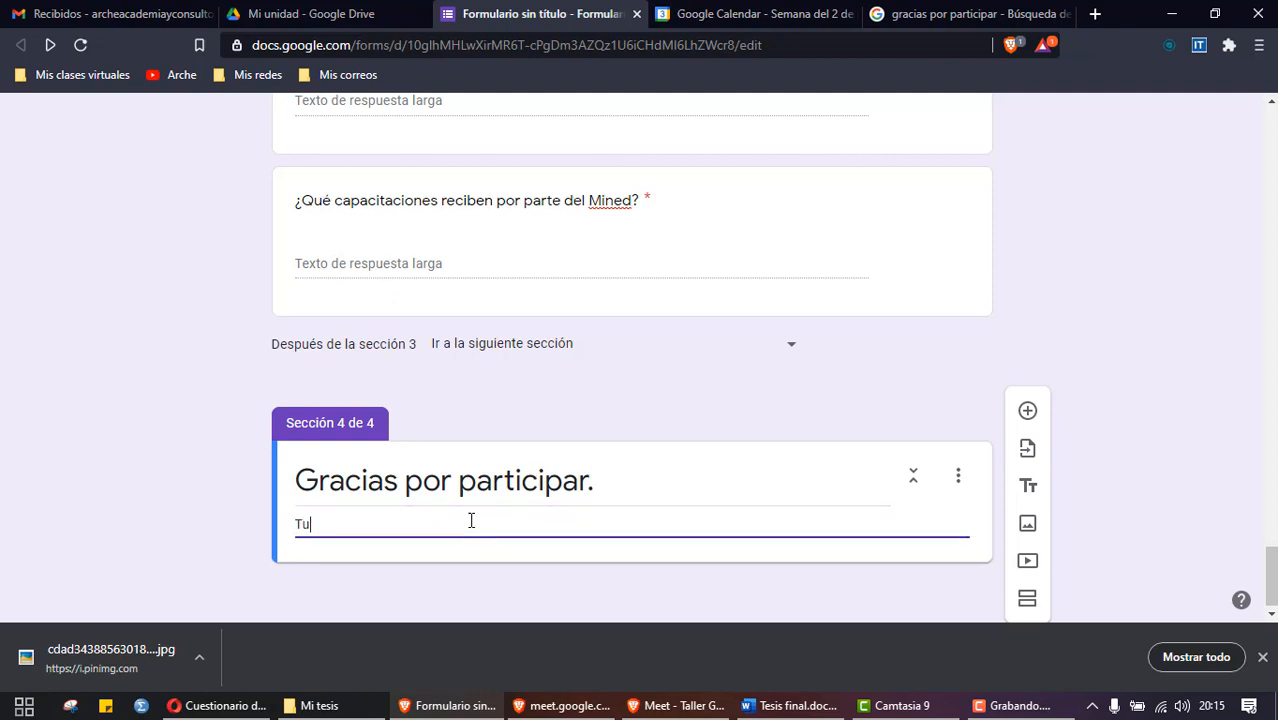
text( aporte es m)
key(BackSpace)
key(BackSpace)
text(y valioso para el )
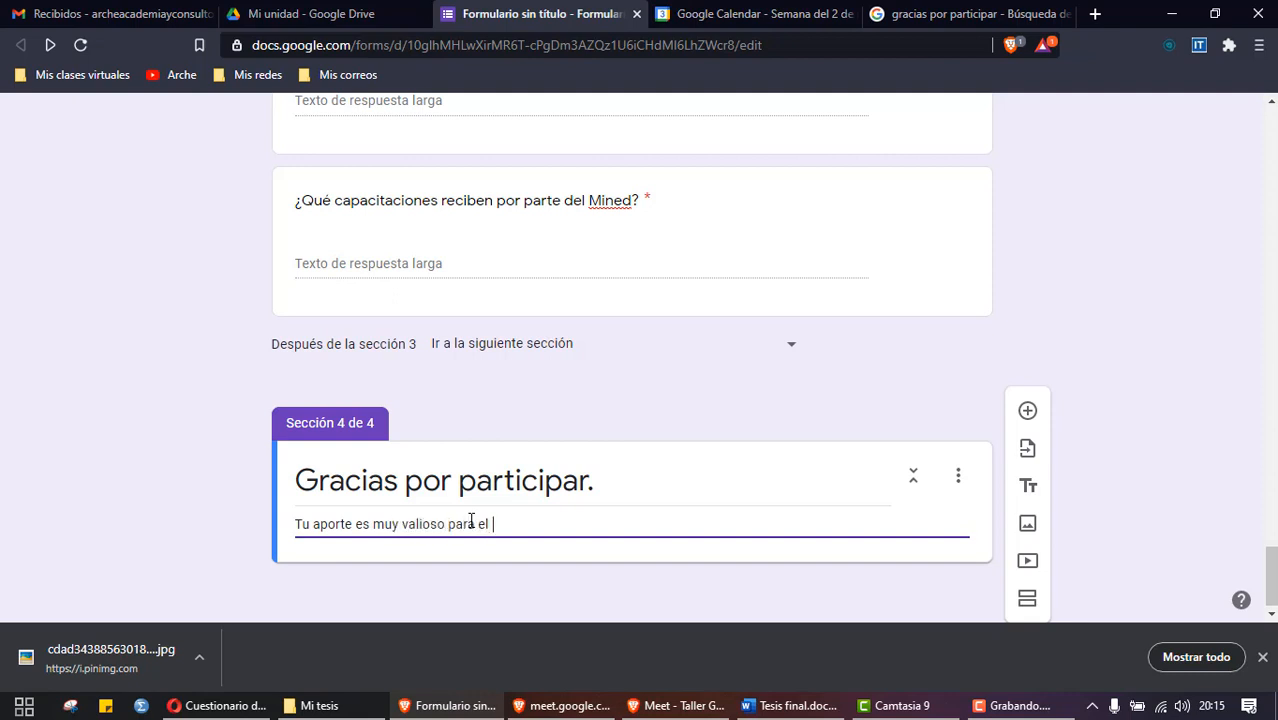
text(proceso investi)
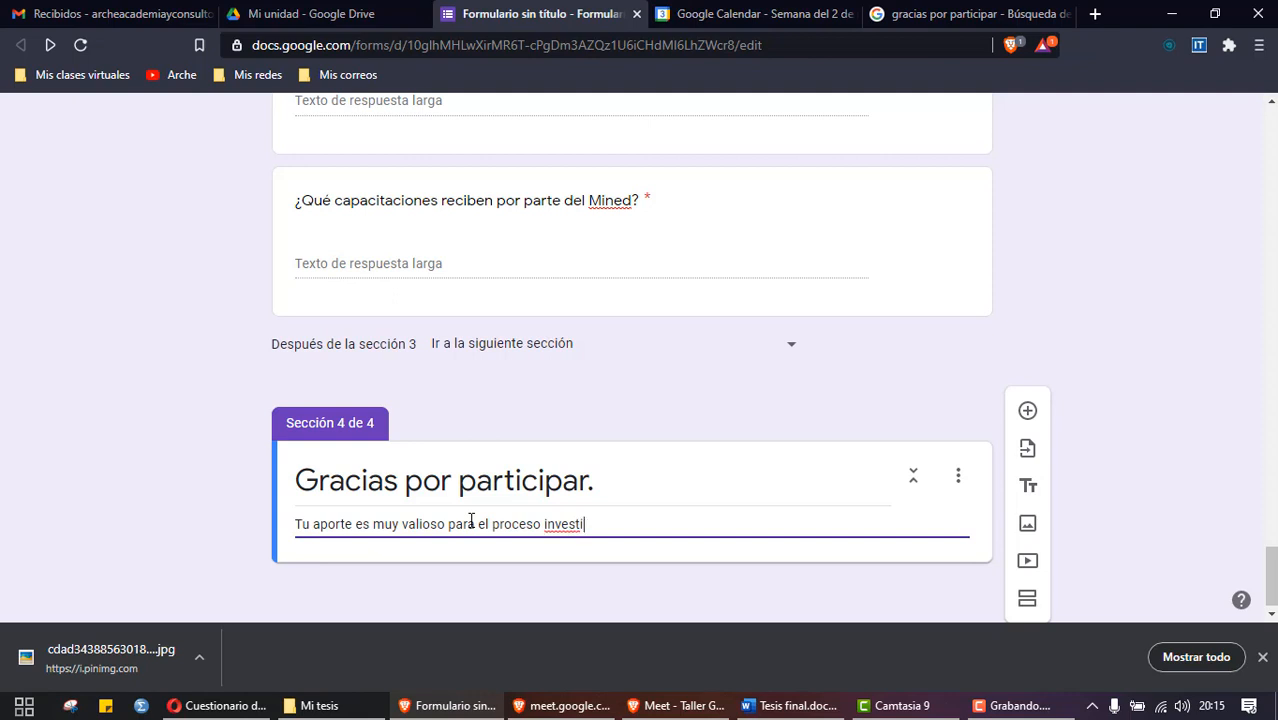
text(gativo que estamo)
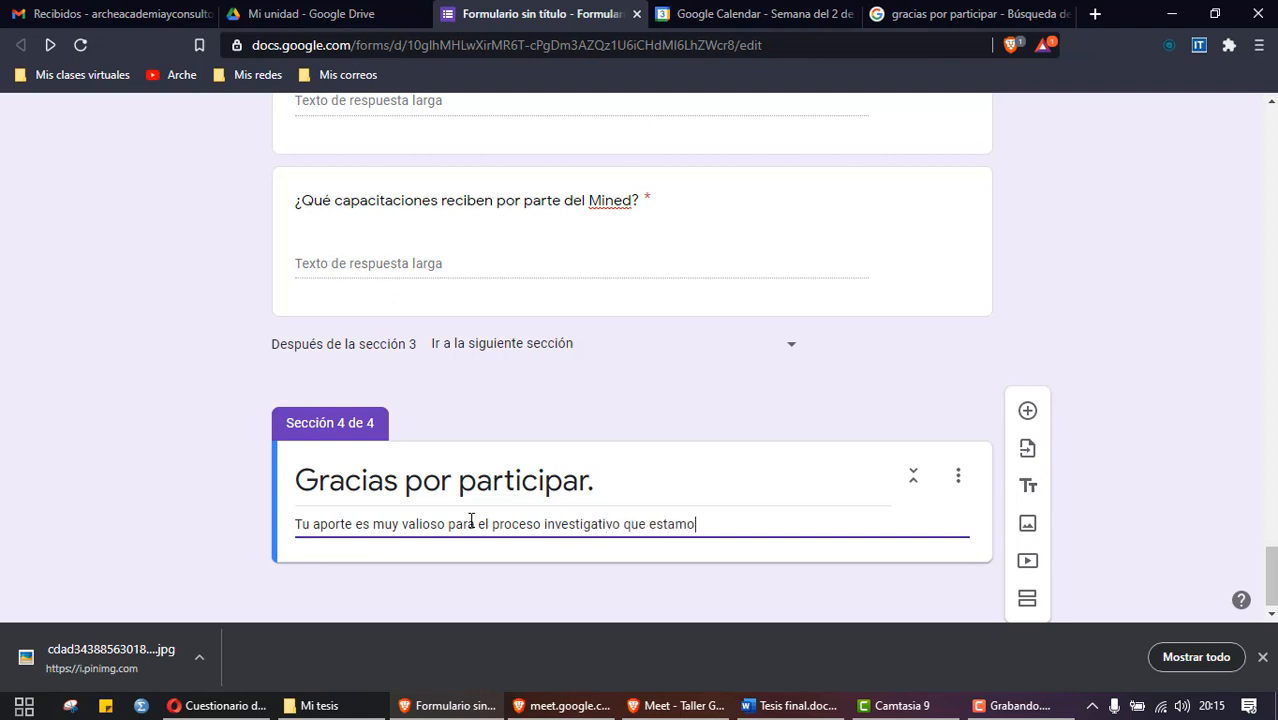
text(s llevando. Muchas gracias.)
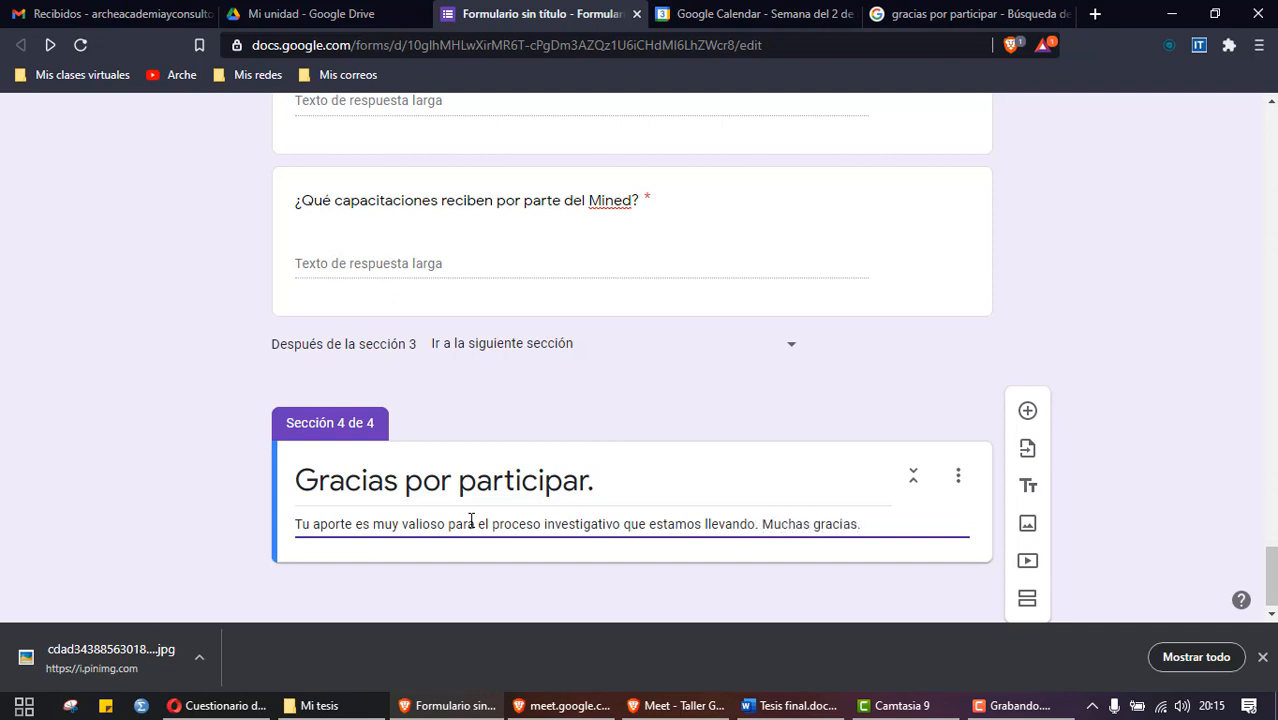
Step: Insert the downloaded "Gracias por Participar" image from Descargas below the closing section's header
click(1262, 658)
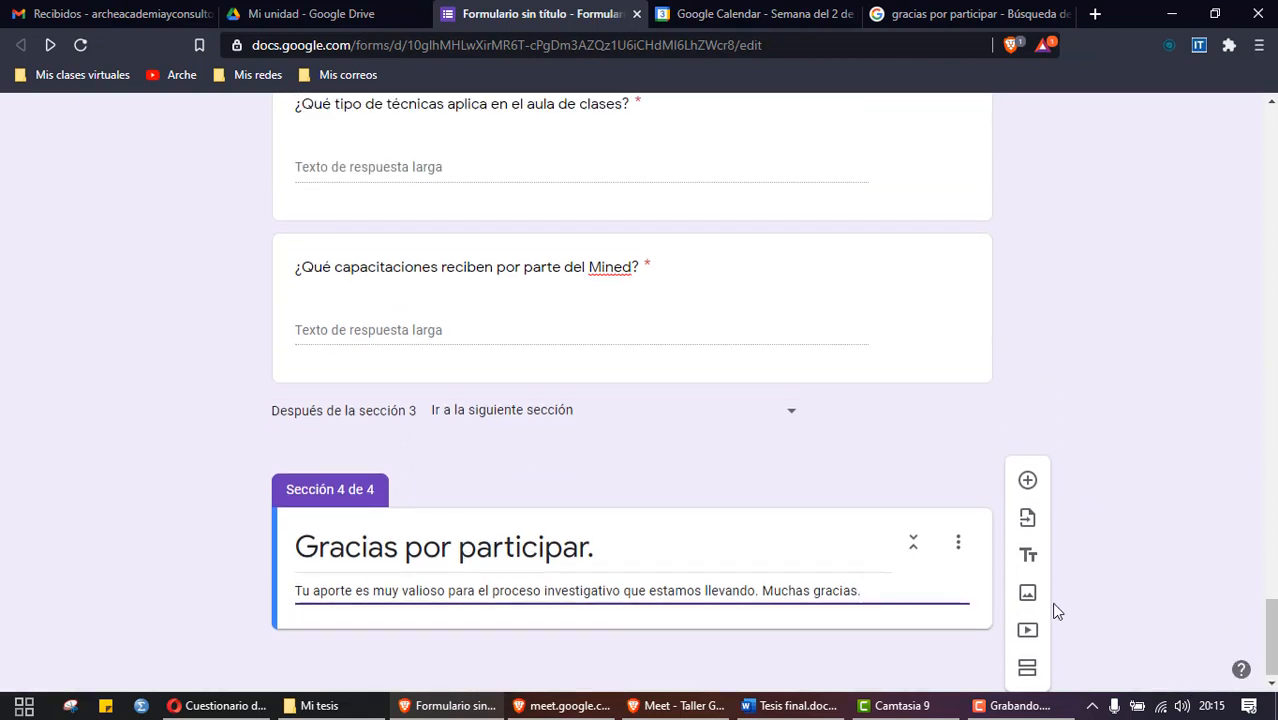
click(1030, 596)
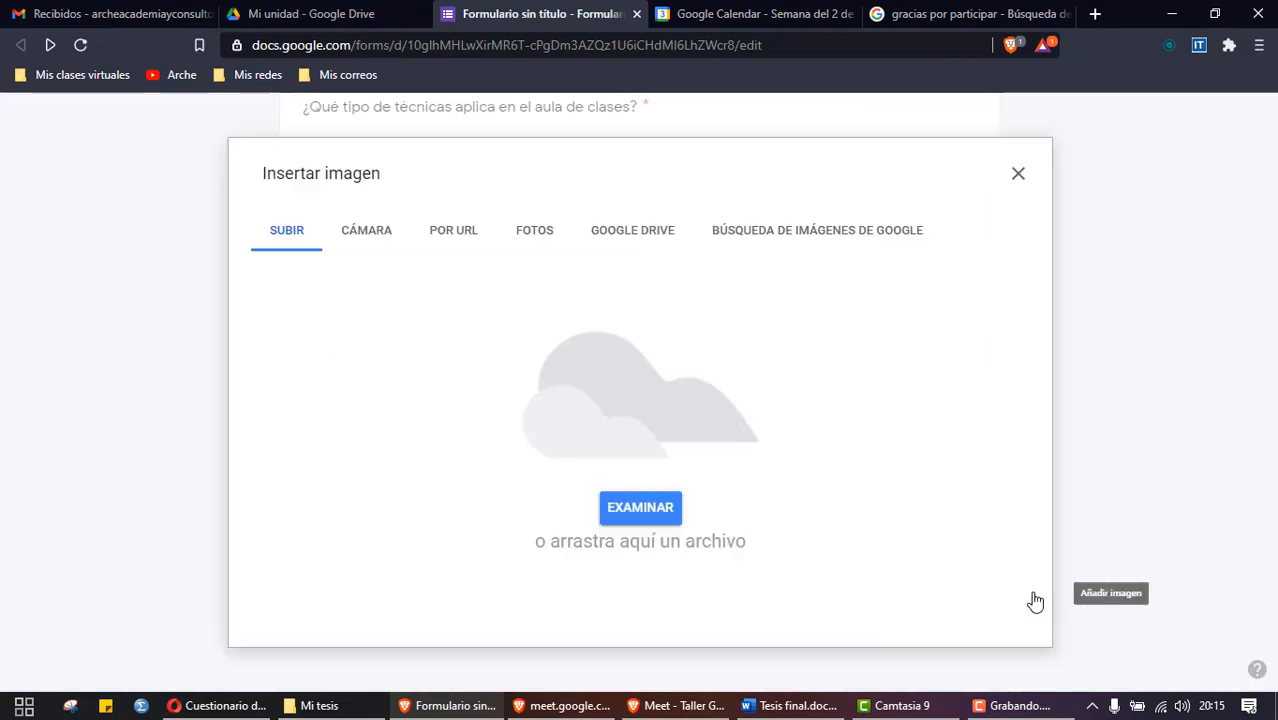
click(641, 517)
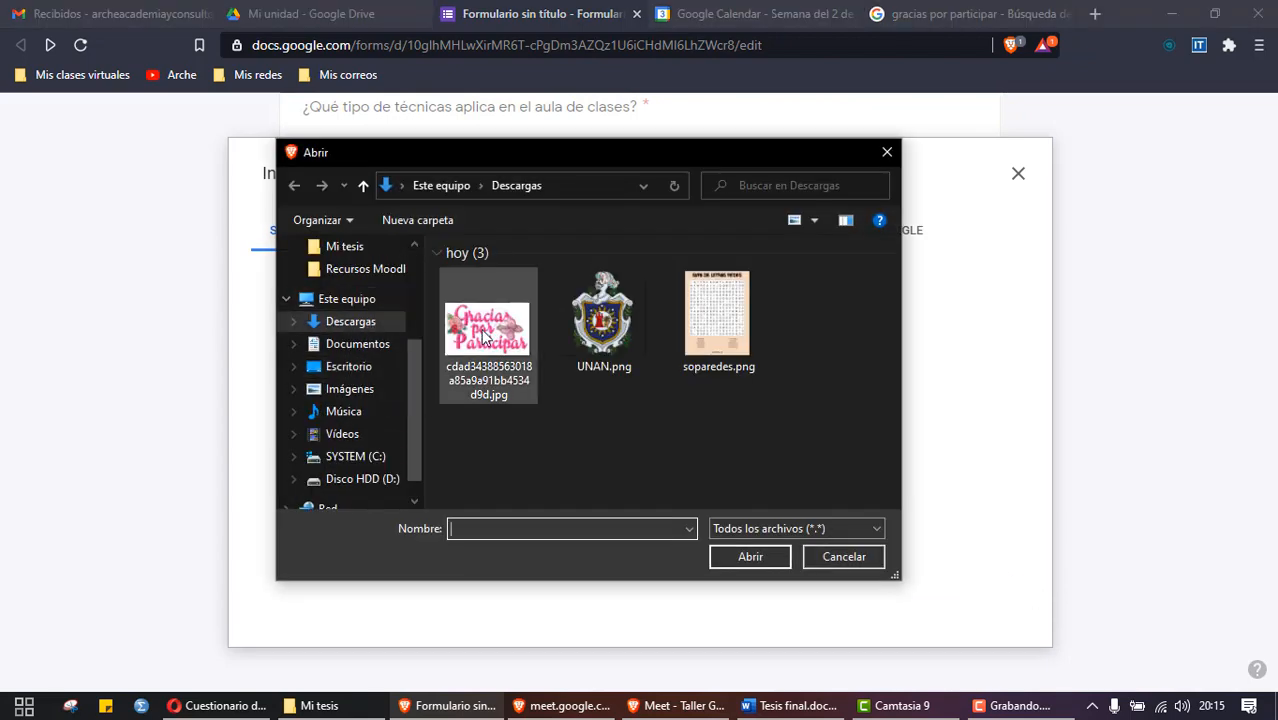
double_click(483, 337)
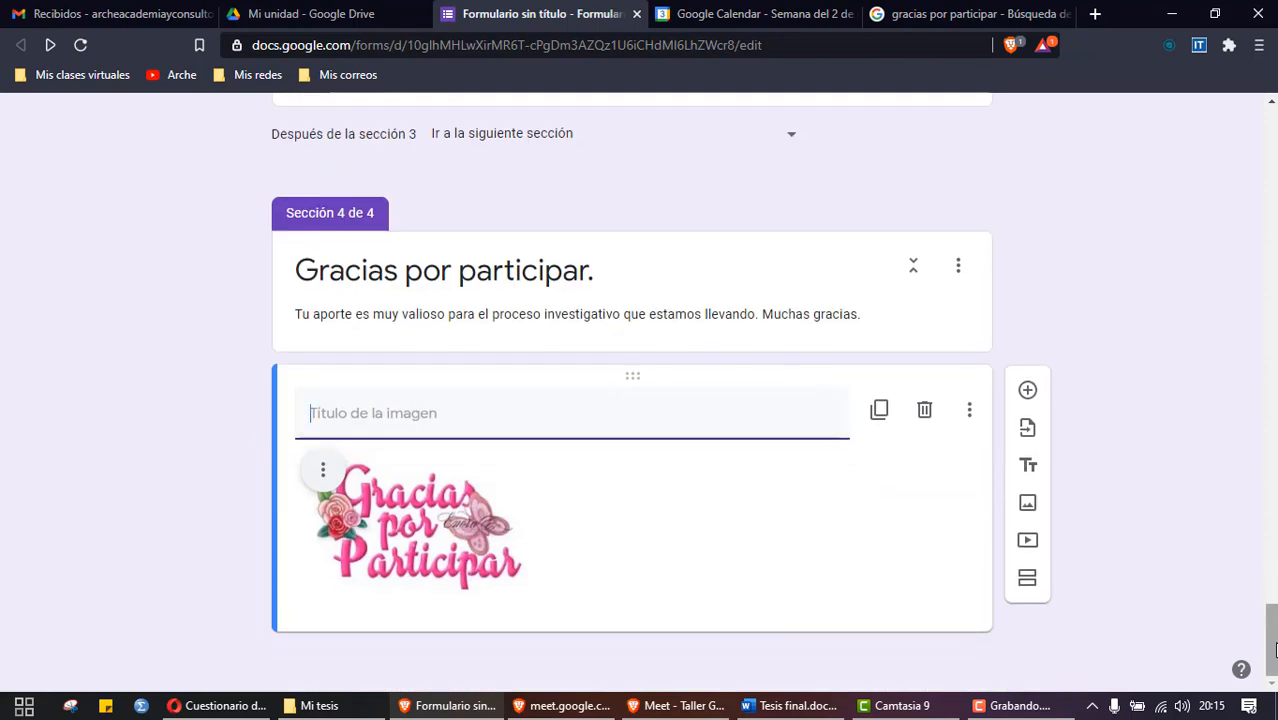
Step: Preview the form, answer Si to the Consentimiento informado question, and continue to the next section
drag(1270, 640, 1270, 112)
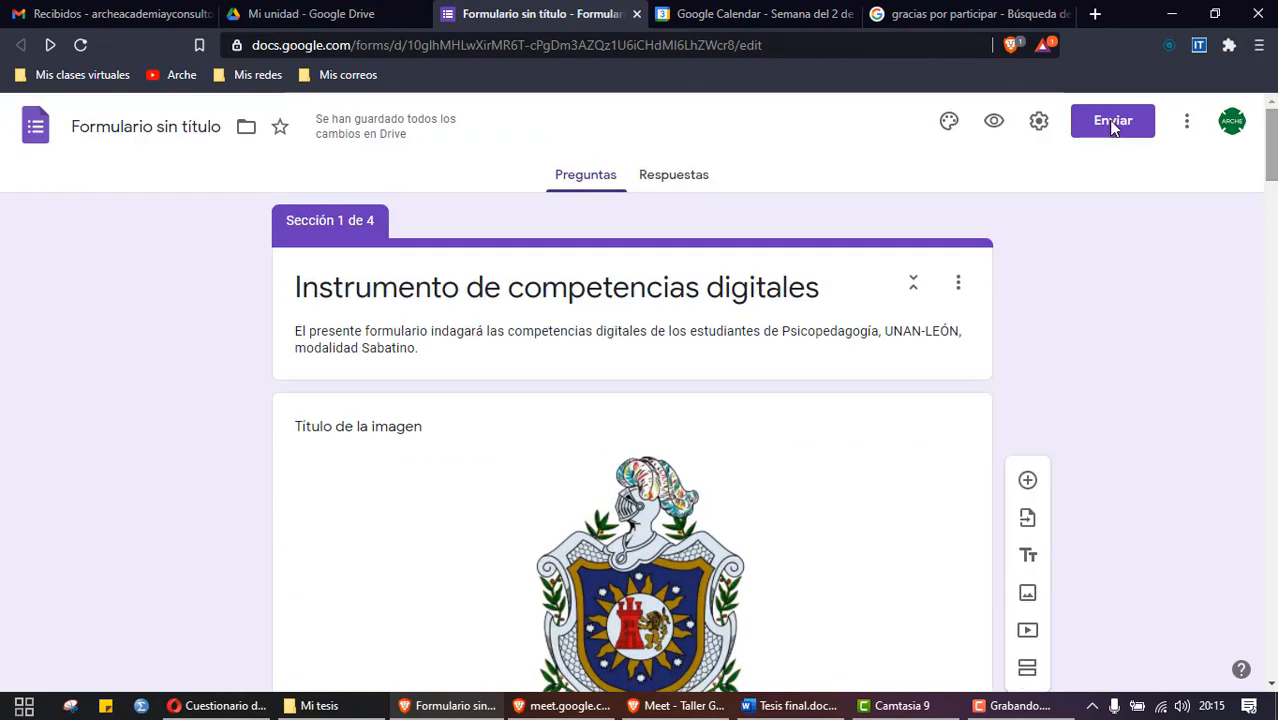
click(994, 122)
scroll(354, 368, down, 10)
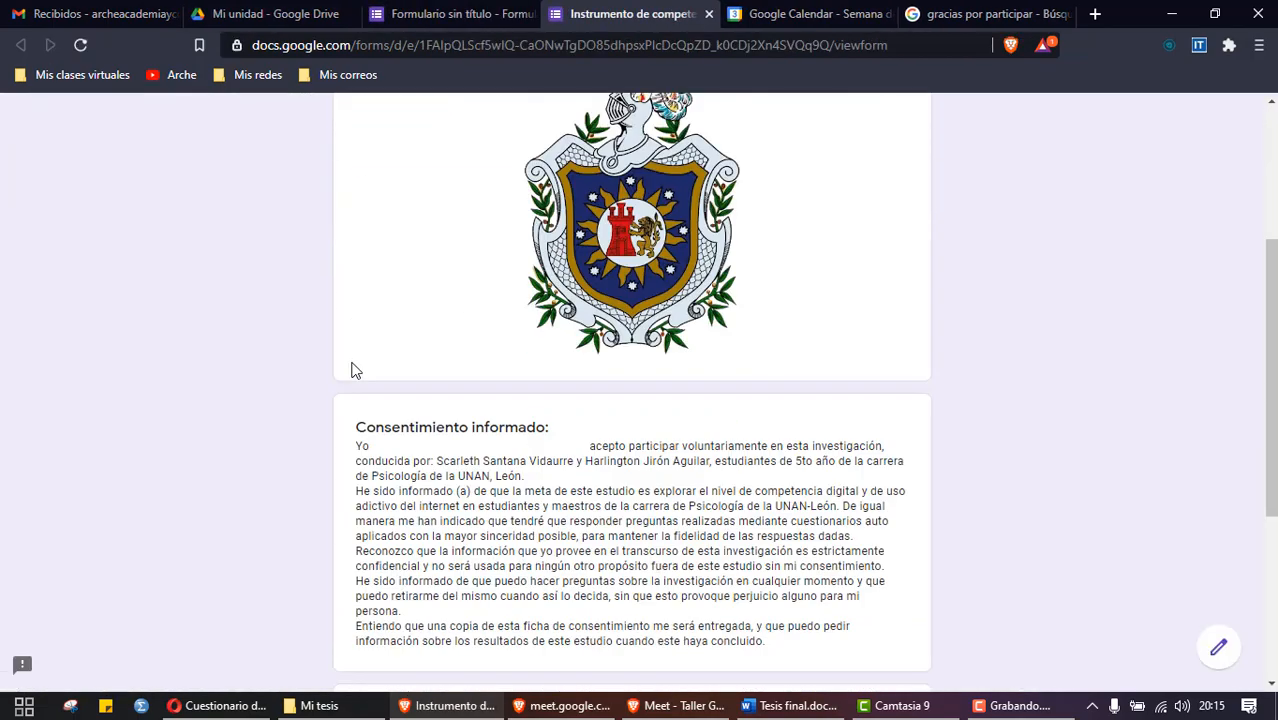
click(365, 420)
click(396, 535)
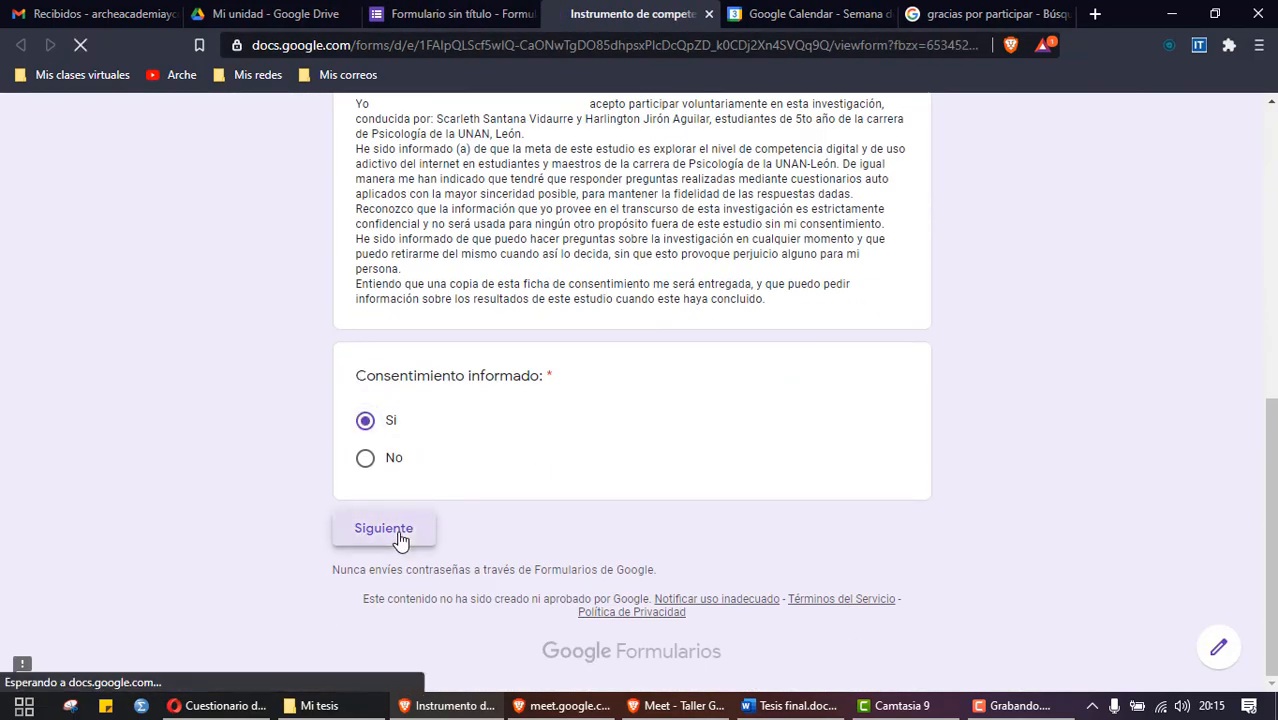
Step: In the previewed sociodemographic section, enter 5 for Edad, and choose Masculino for Sexo and 2 año for Año de la carrera
scroll(405, 318, down, 2)
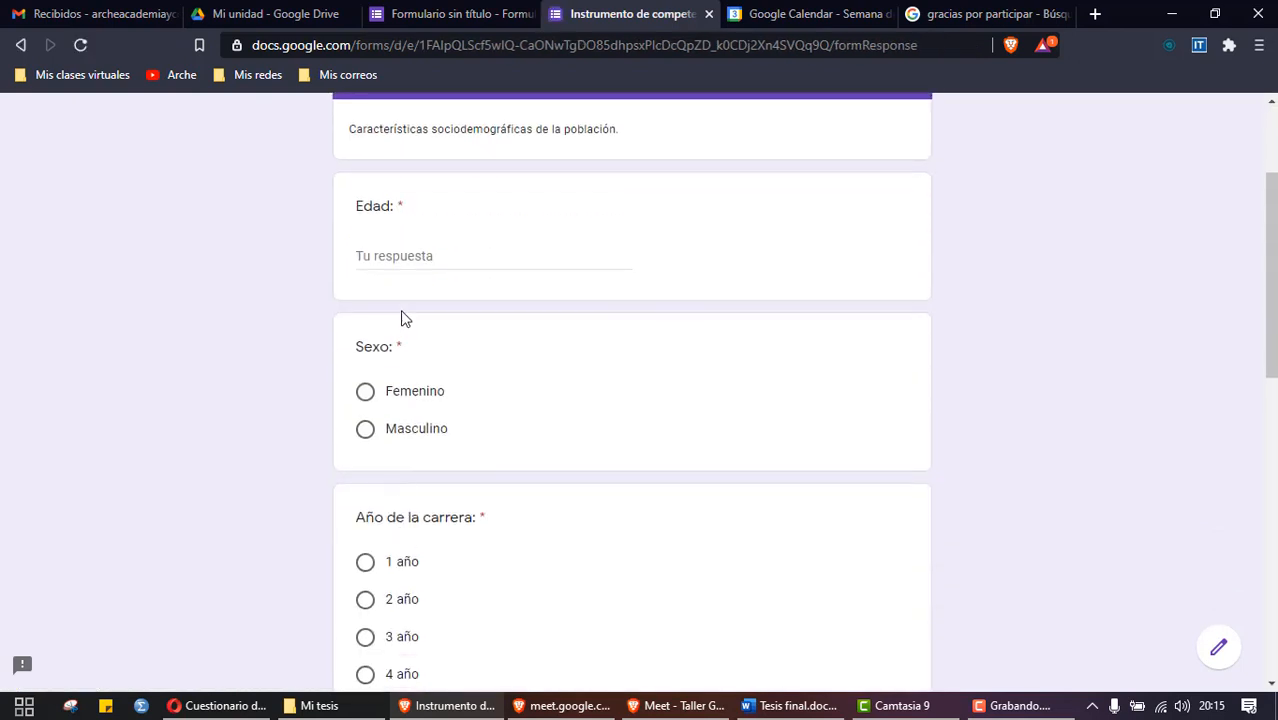
text(5)
click(365, 432)
scroll(337, 420, down, 2)
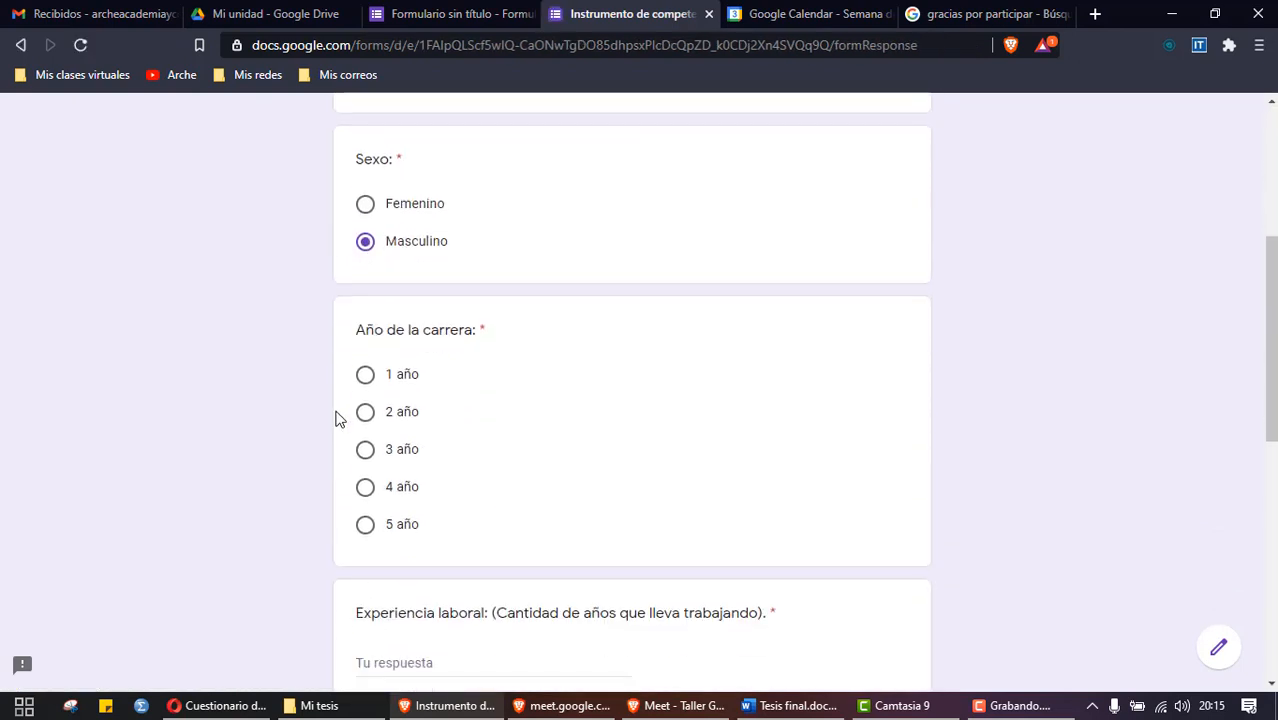
click(365, 413)
Step: Choose Matutino for Turno laboral, mark a usual connection place, and enter 5 for Experiencia laboral
scroll(365, 413, down, 4)
click(365, 424)
scroll(365, 422, down, 3)
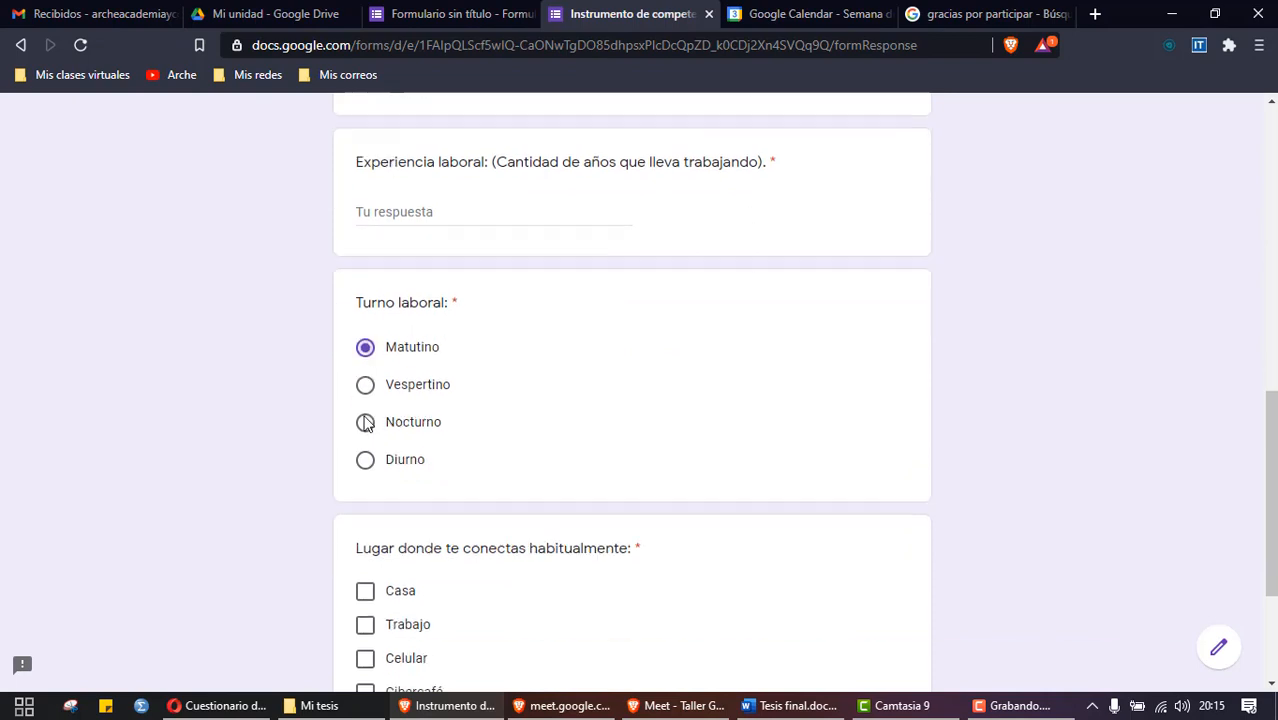
click(365, 425)
click(452, 541)
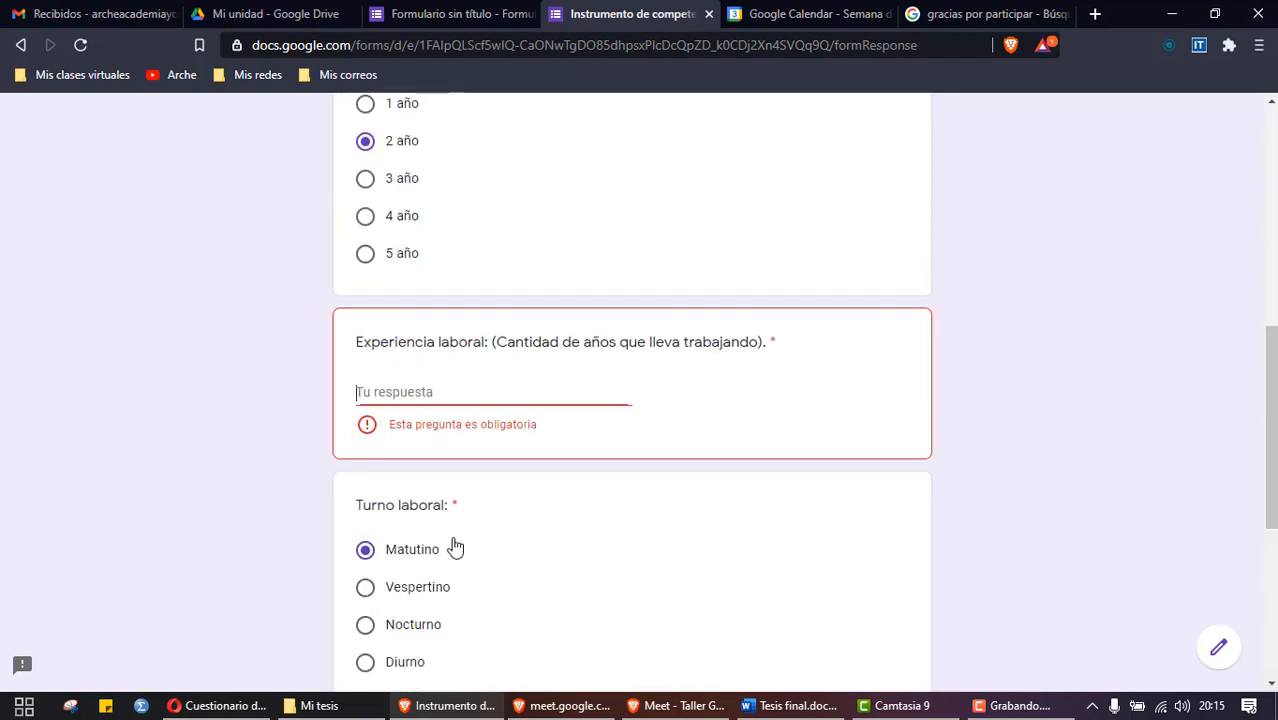
click(414, 398)
text(5)
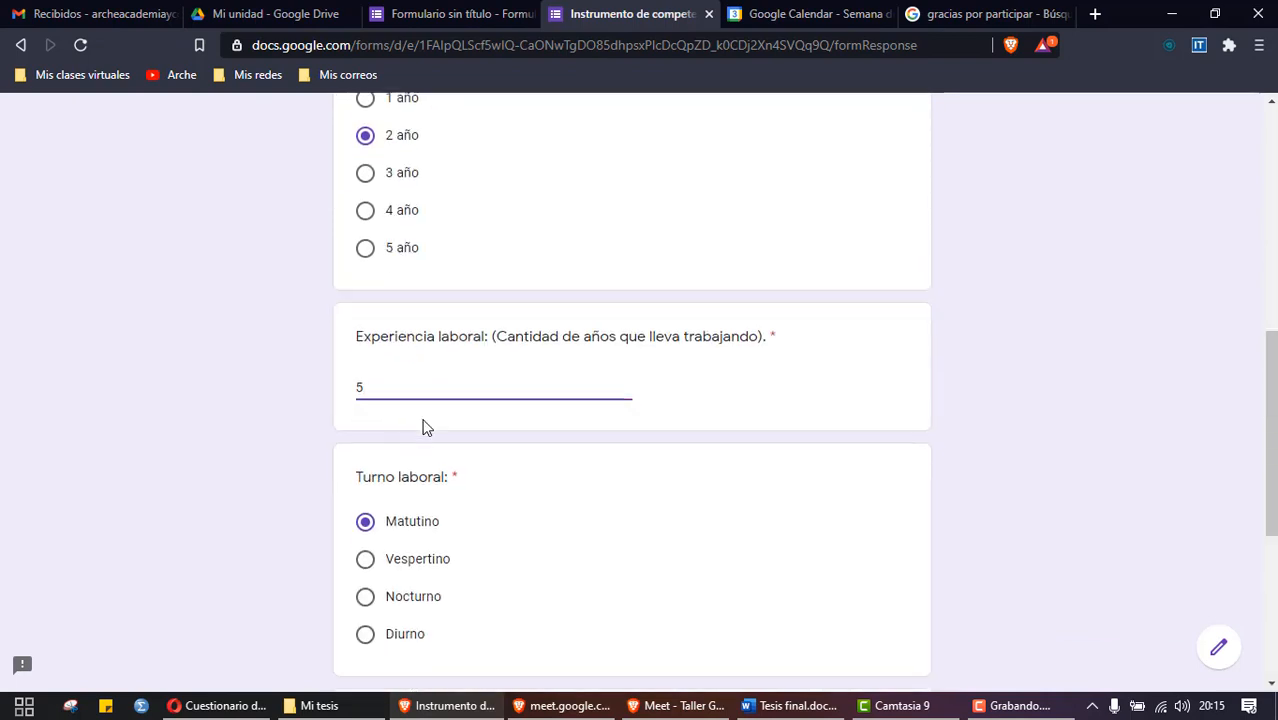
Step: Clear the answer to Experiencia laboral and try to continue to the next section of the preview
scroll(425, 425, down, 3)
key(BackSpace)
scroll(520, 507, down, 2)
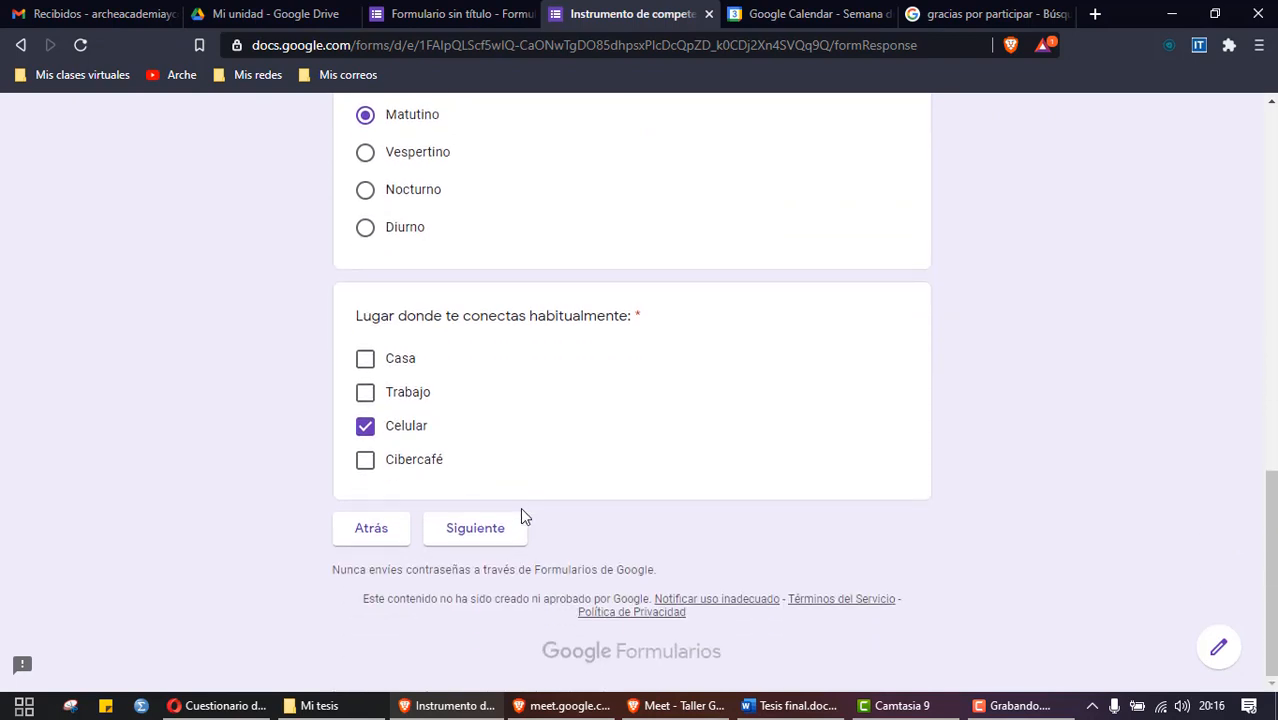
click(515, 526)
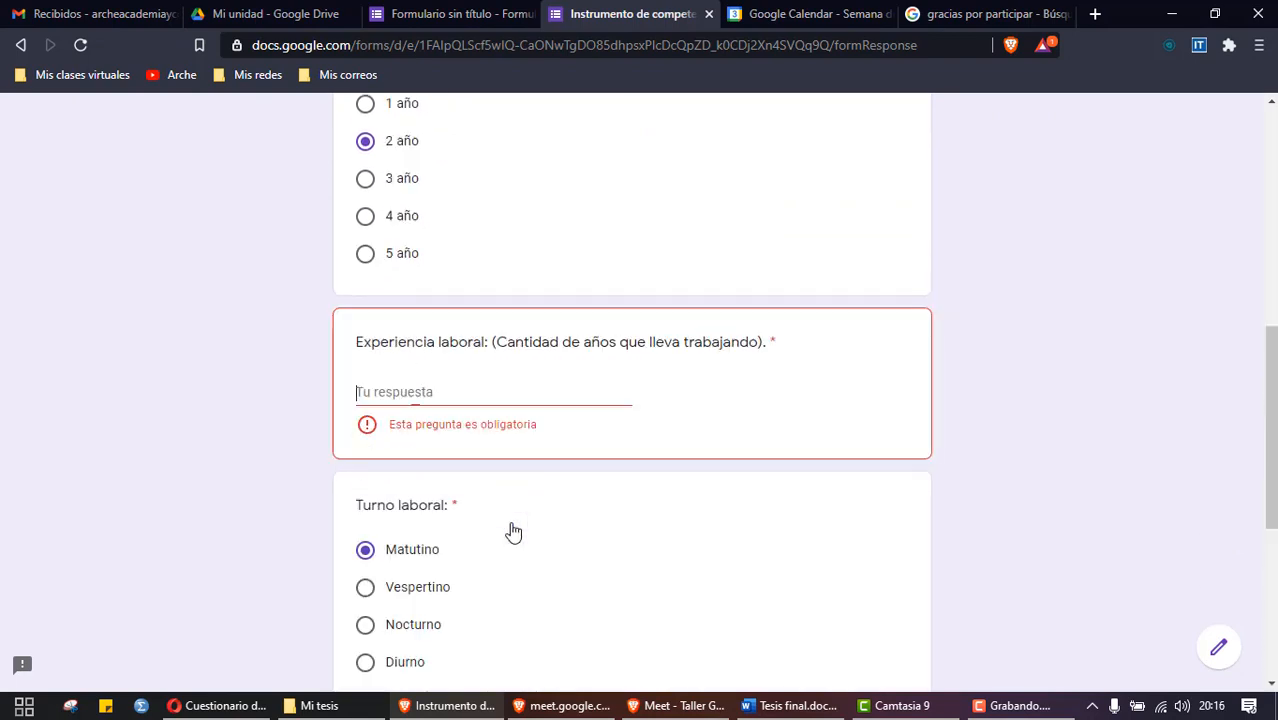
Step: Enter 5 for Experiencia laboral and continue to the section with the digital competencies scale
click(400, 398)
text(5)
scroll(402, 400, down, 4)
click(468, 563)
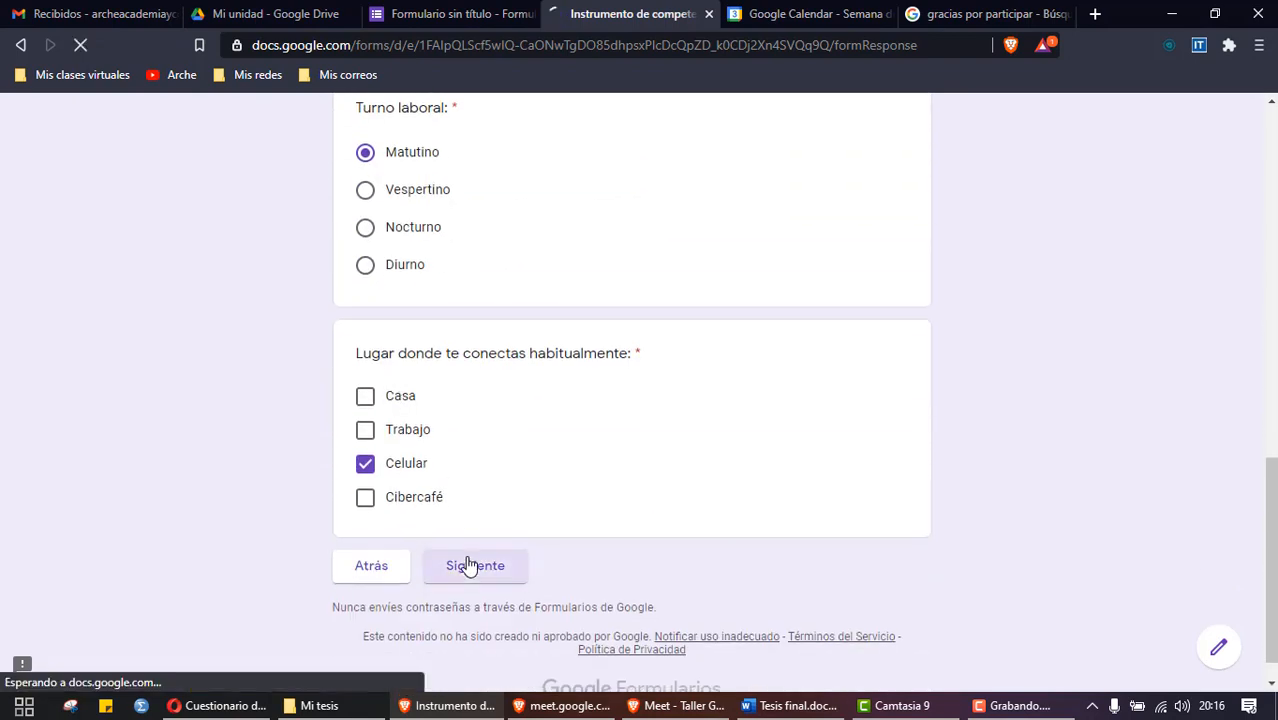
Step: Answer the six Dimensión Tecnológica rows in order: Lo desconozco, No podría realizarlo, Si, pero con ayuda, Si, siempre twice, and Si, pero con ayuda
scroll(480, 540, down, 3)
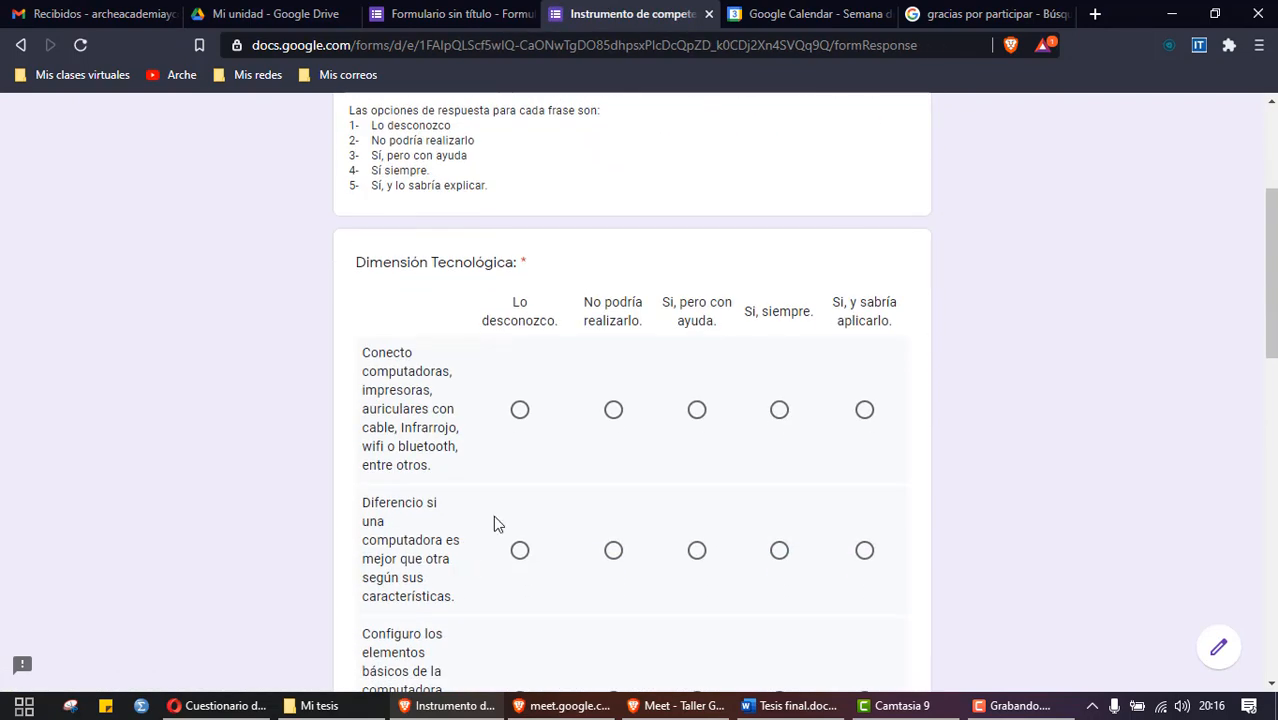
click(519, 410)
scroll(519, 420, down, 2)
click(613, 363)
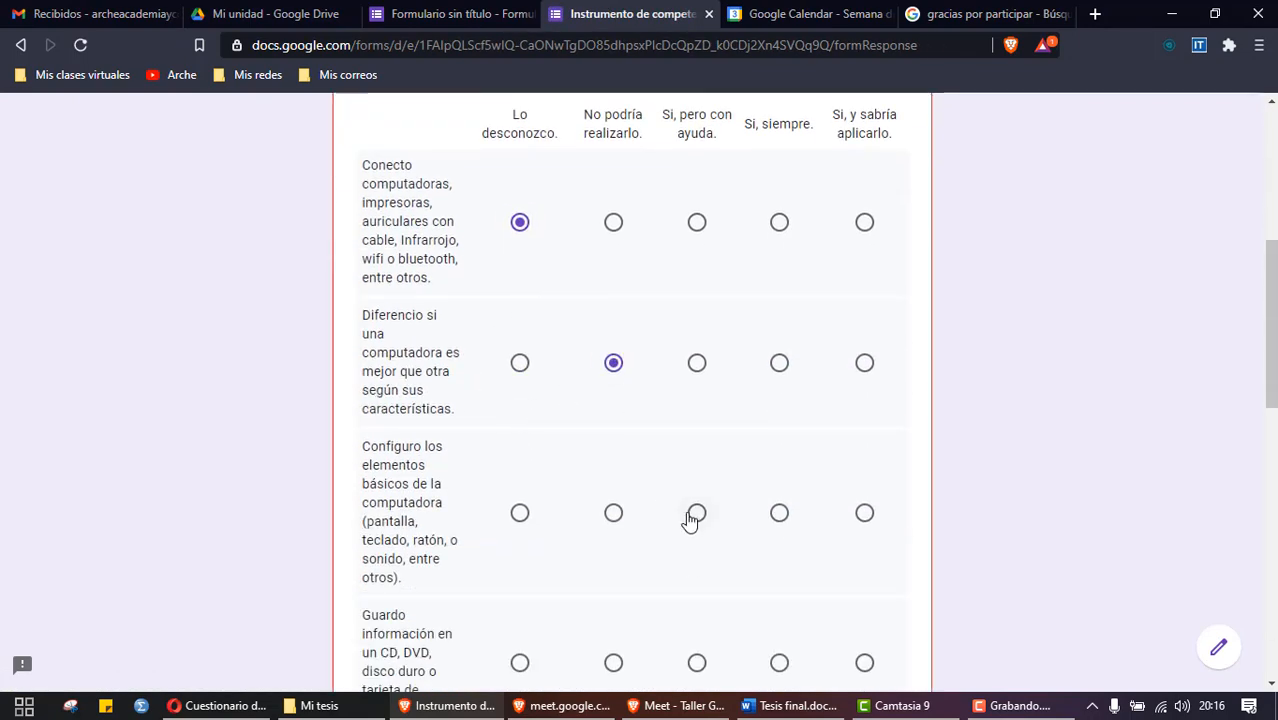
click(695, 515)
scroll(690, 520, down, 4)
click(779, 400)
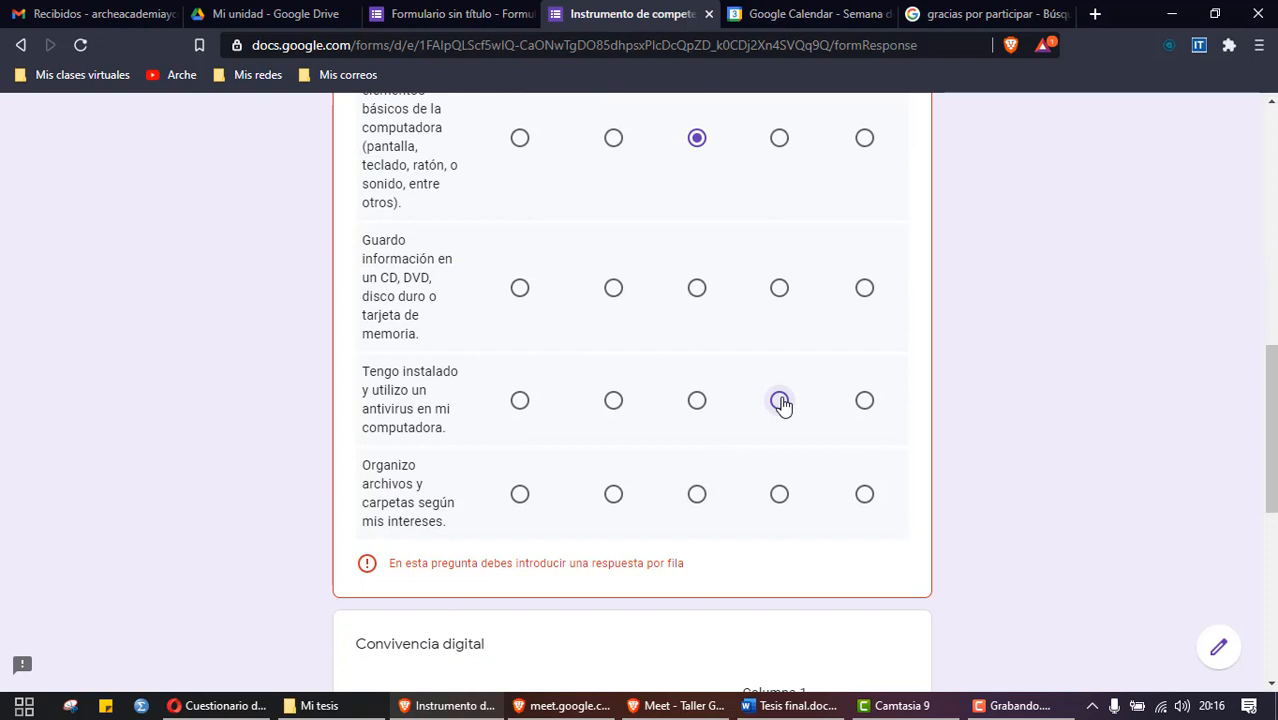
click(779, 288)
click(697, 494)
scroll(303, 487, down, 4)
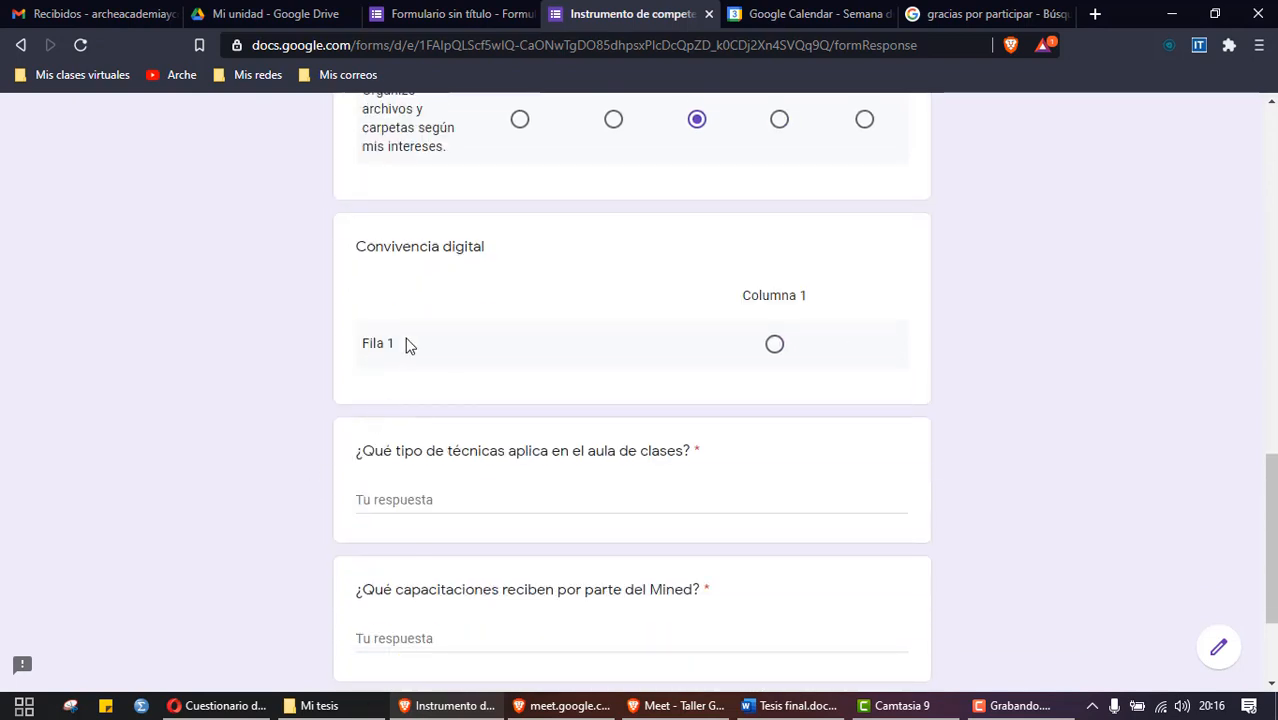
Step: Mark Columna 1 for Fila 1 in Convivencia digital and answer the classroom techniques question with "gyjiyui"
click(774, 346)
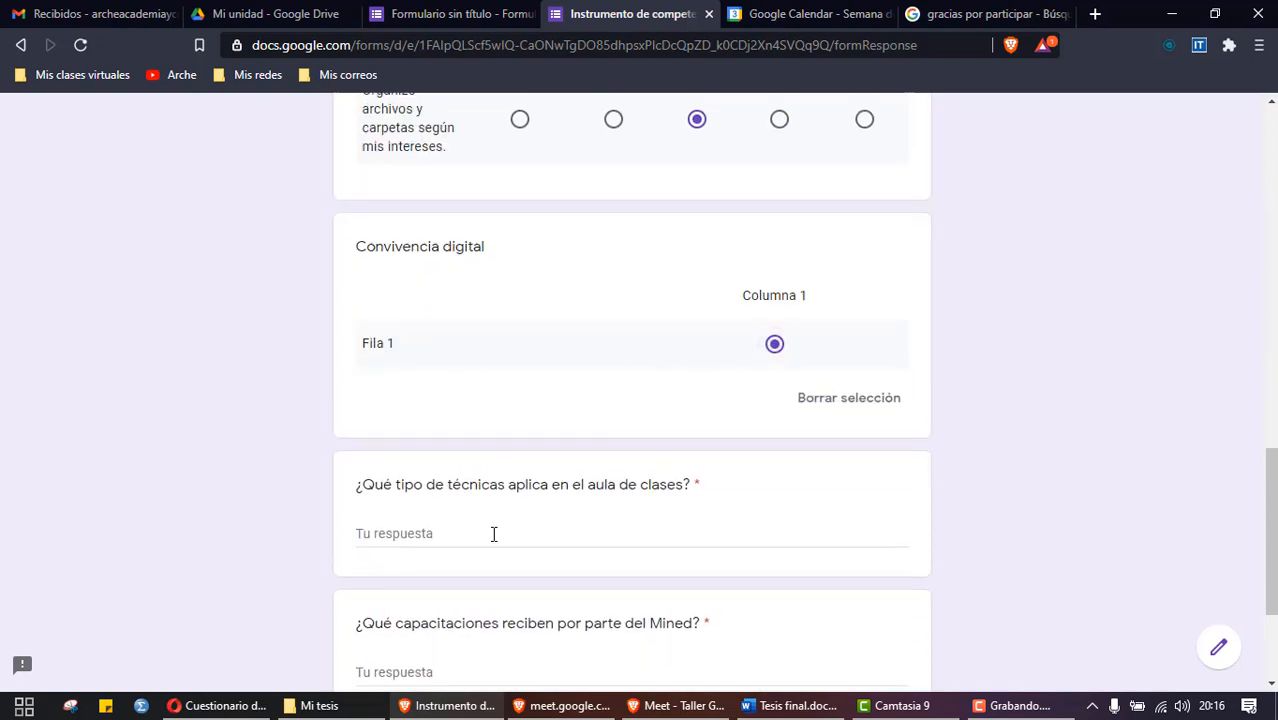
click(438, 534)
text(gyjiyui)
scroll(322, 485, down, 2)
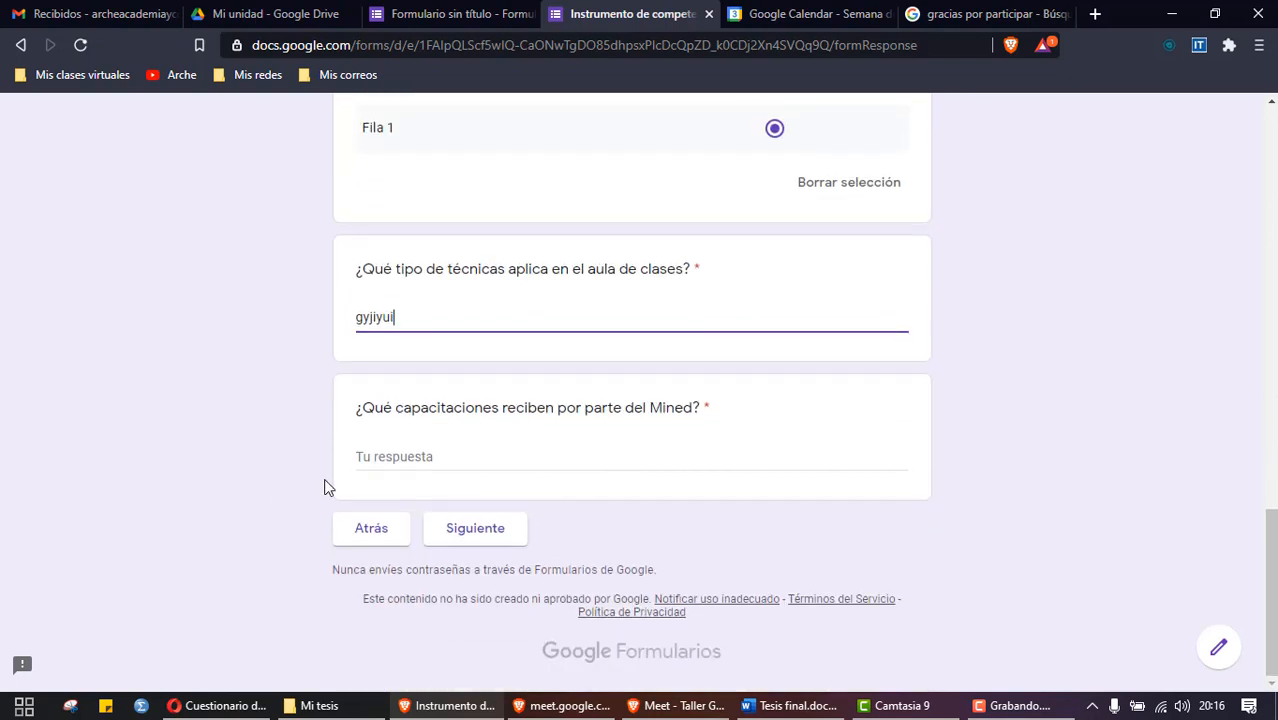
Step: Answer the question about Mined training with "tyutyui" and continue to the closing section
click(376, 457)
text(tyutyui)
click(430, 528)
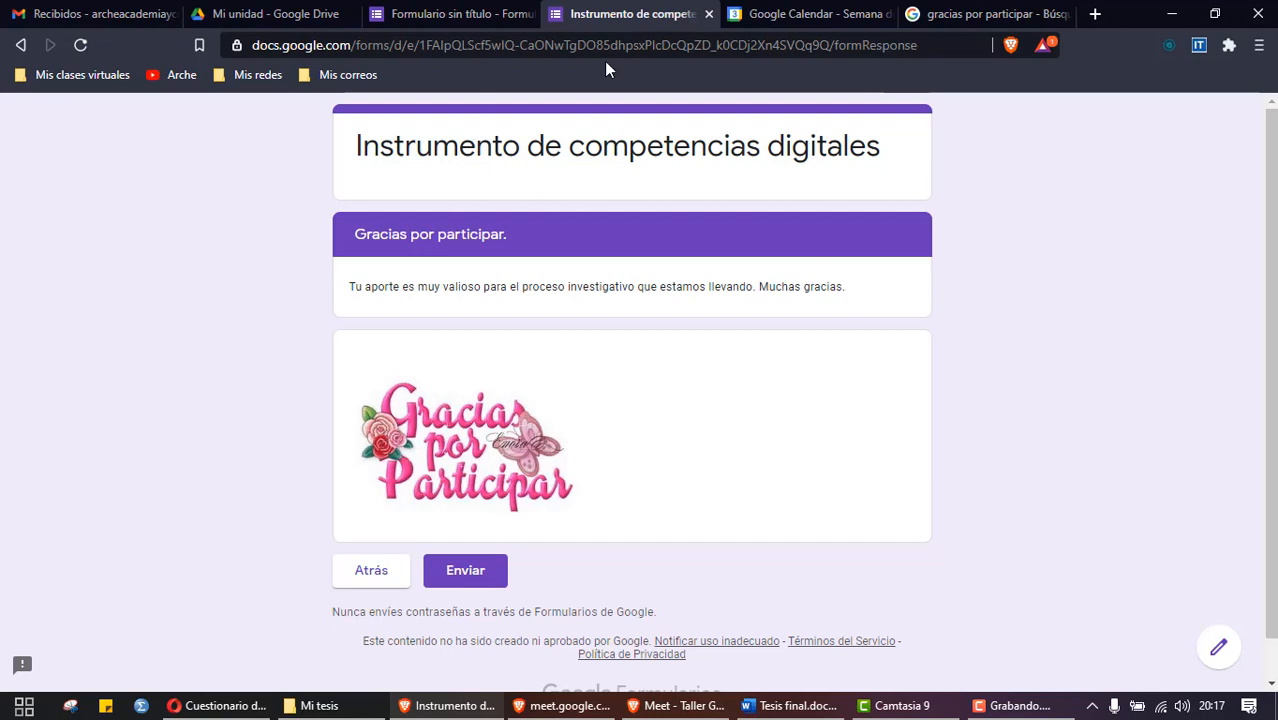
Step: Close the preview without submitting it, and inspect the additional options of the Consentimiento informado question in the form editor
click(709, 14)
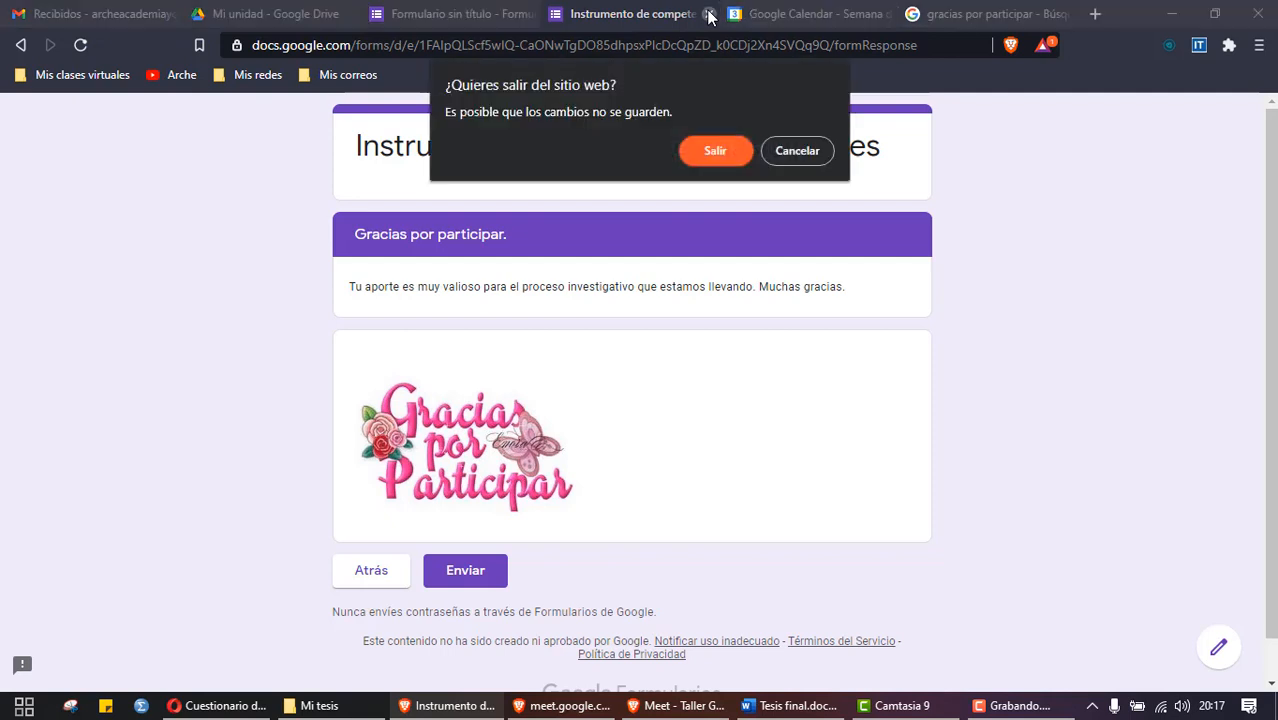
key(Escape)
scroll(300, 432, down, 10)
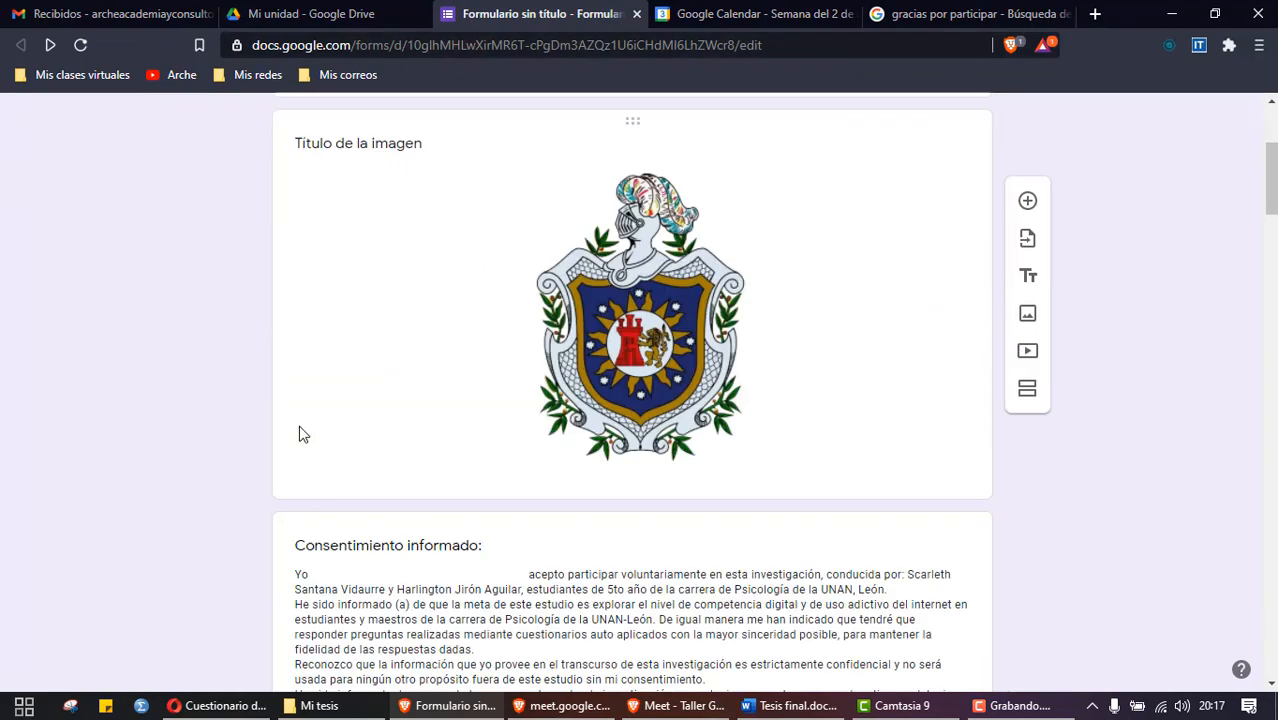
scroll(300, 426, down, 3)
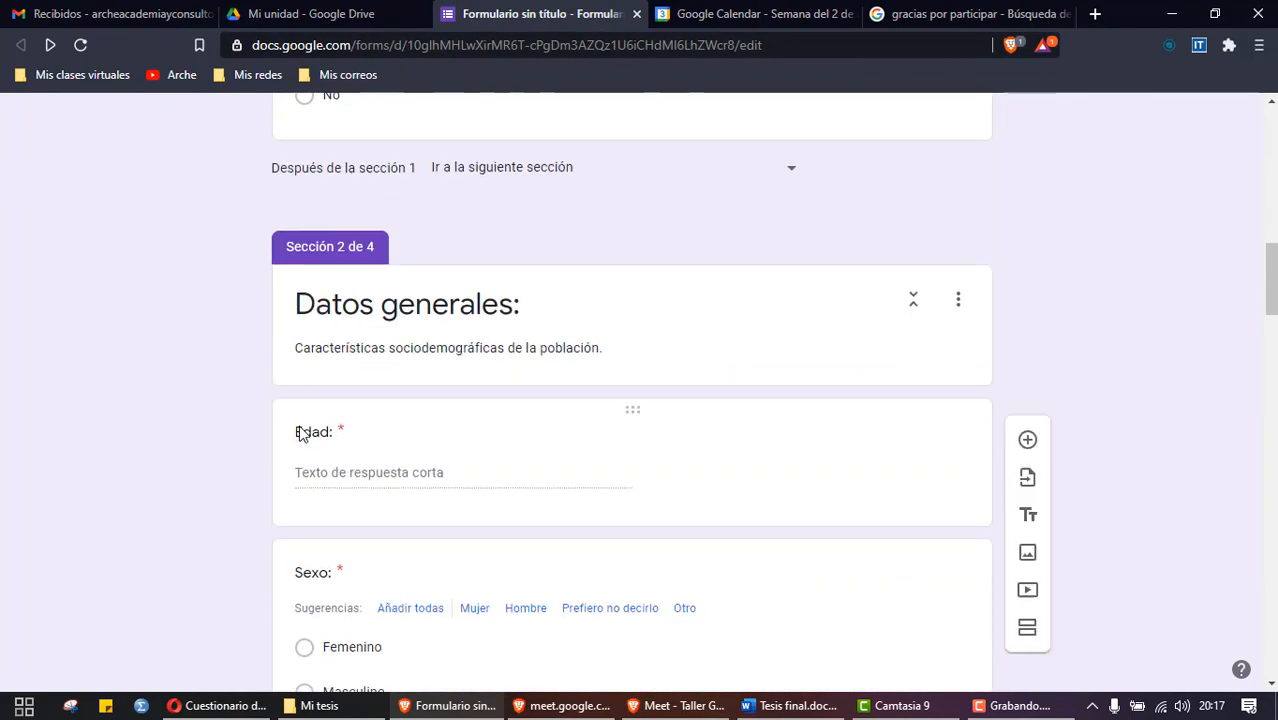
scroll(300, 426, up, 3)
click(358, 343)
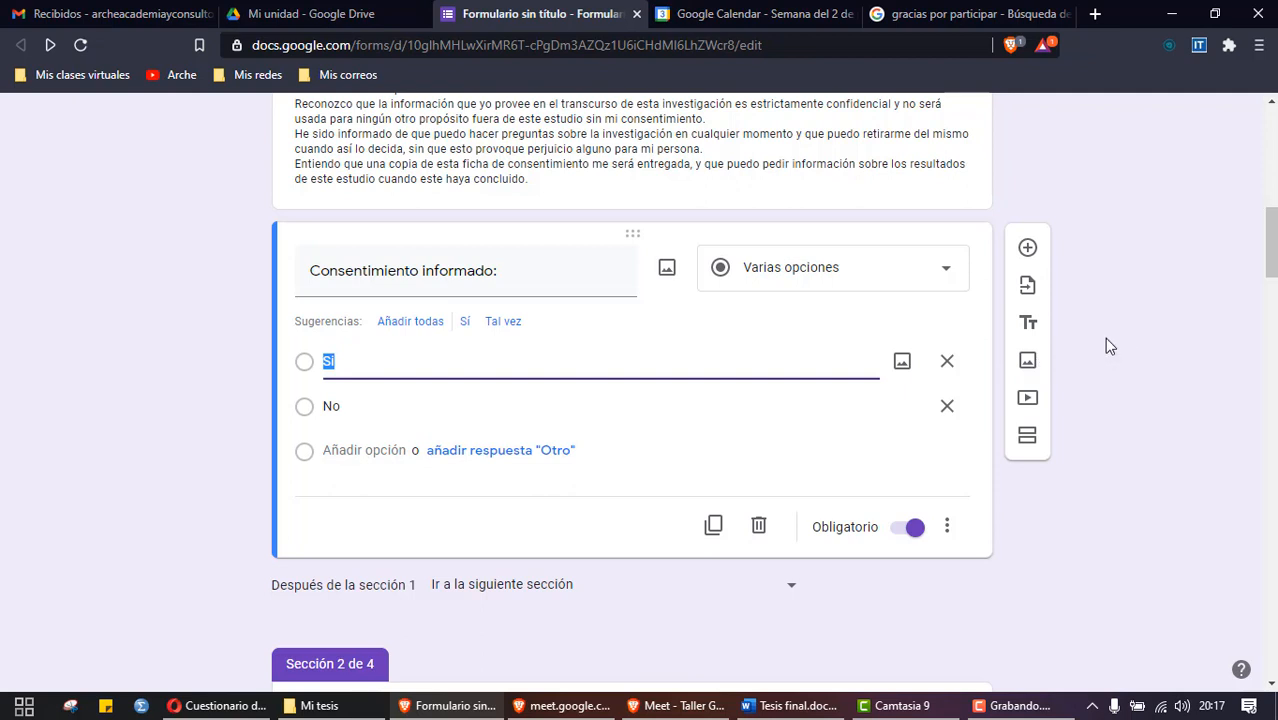
click(948, 528)
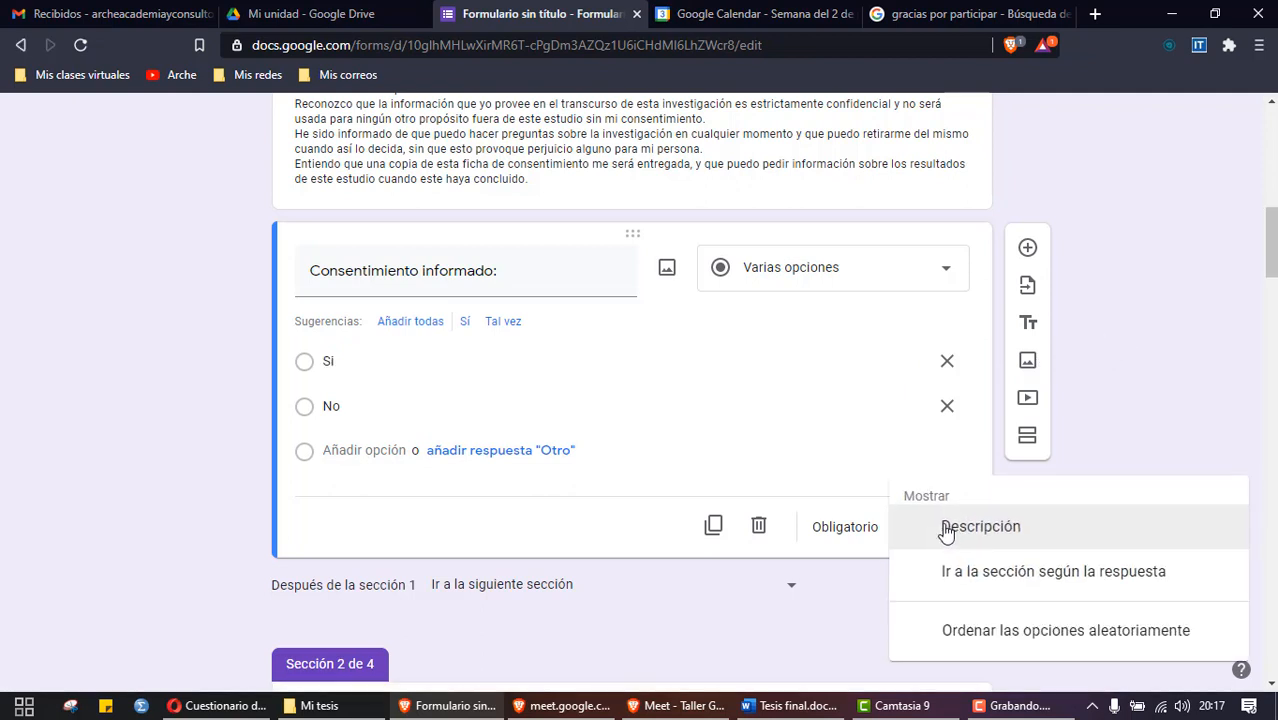
click(225, 472)
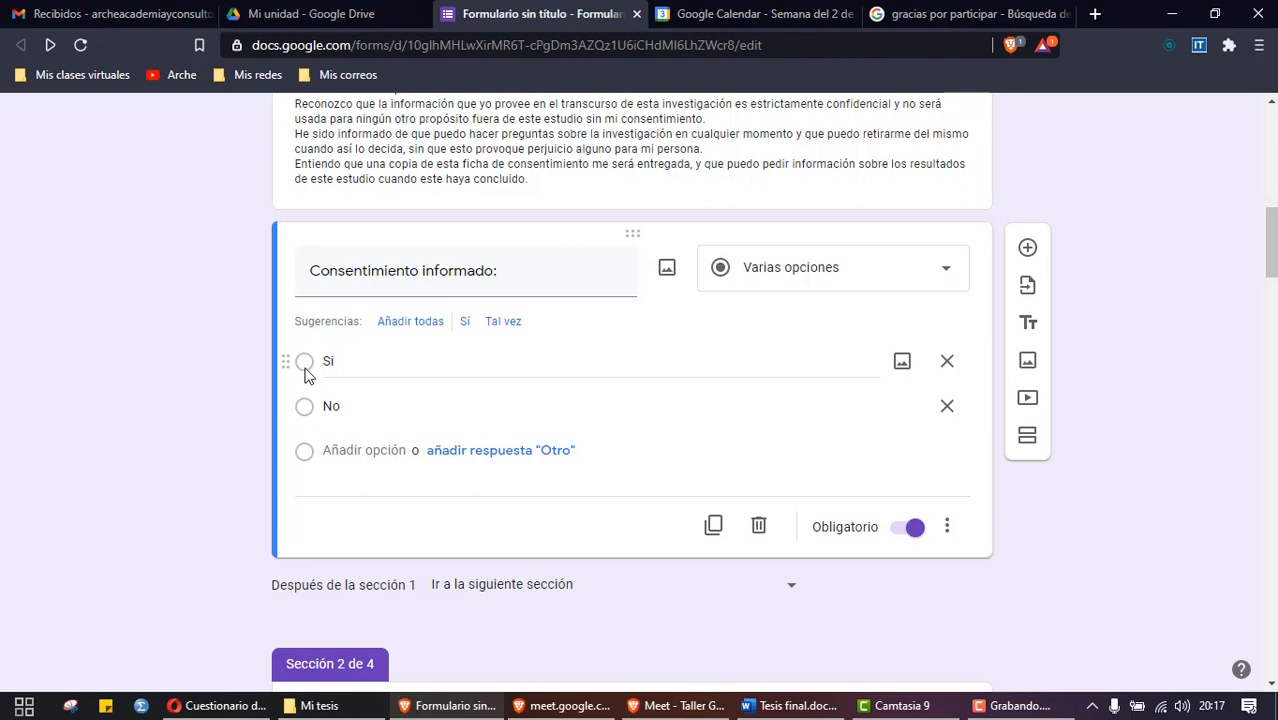
Step: Review the Consentimiento informado answers and the form's following sections through to the closing thank-you section
scroll(305, 372, down, 2)
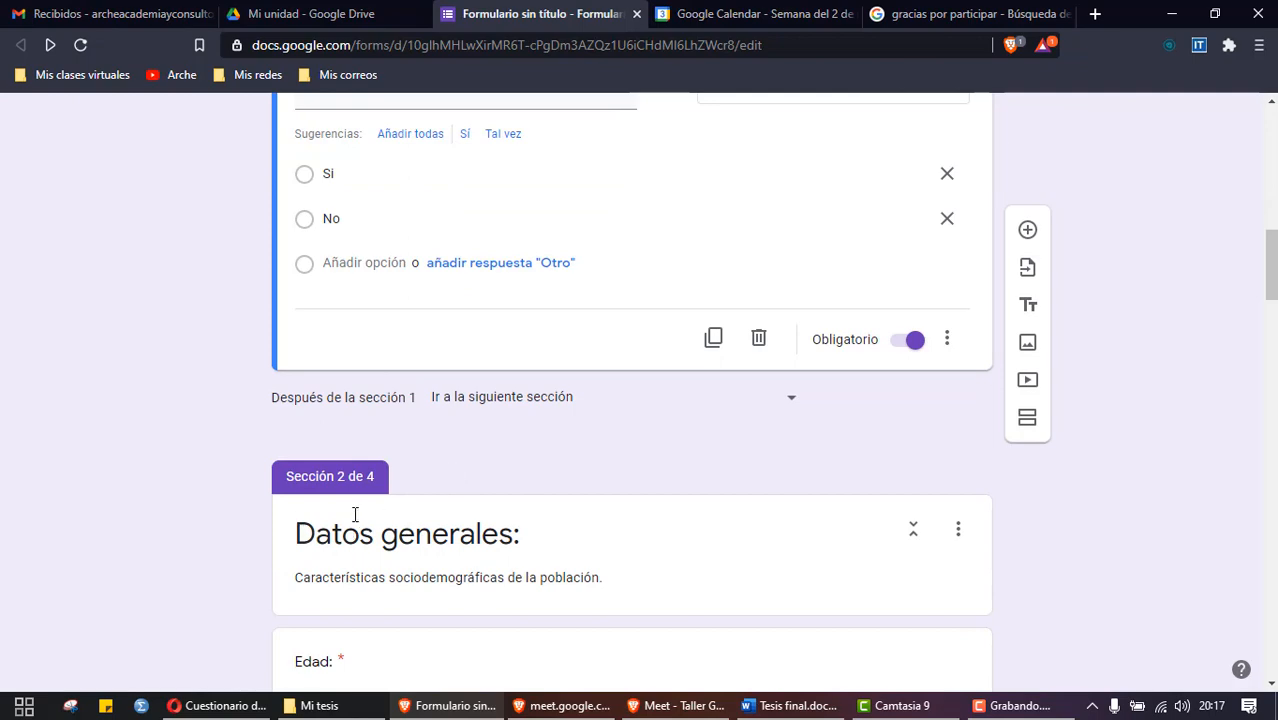
scroll(355, 514, up, 1)
click(307, 318)
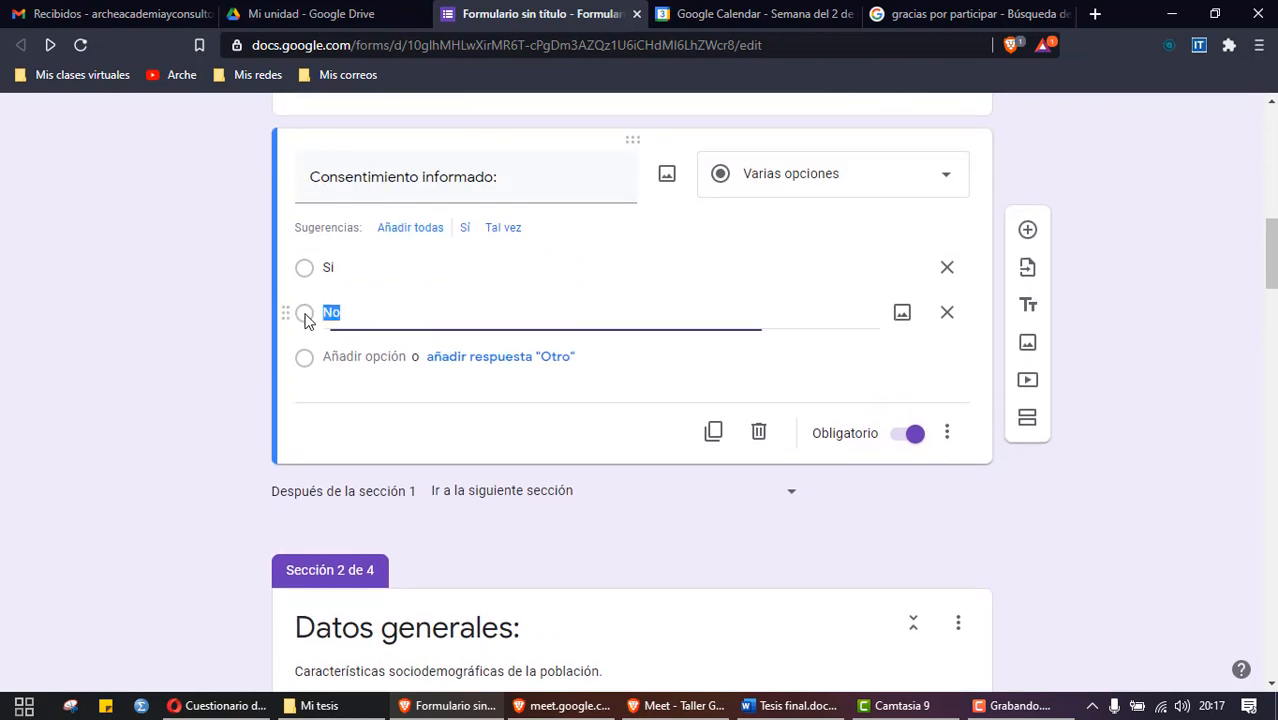
scroll(220, 369, down, 20)
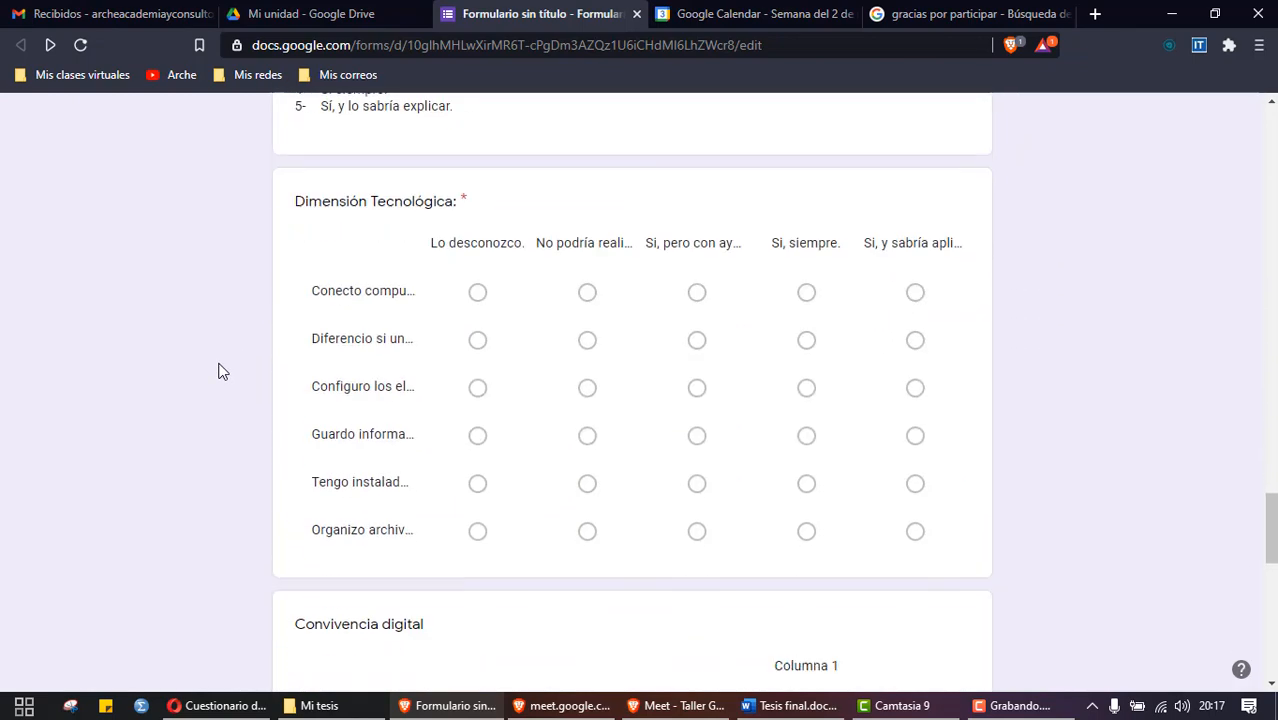
scroll(222, 371, down, 9)
scroll(370, 478, down, 1)
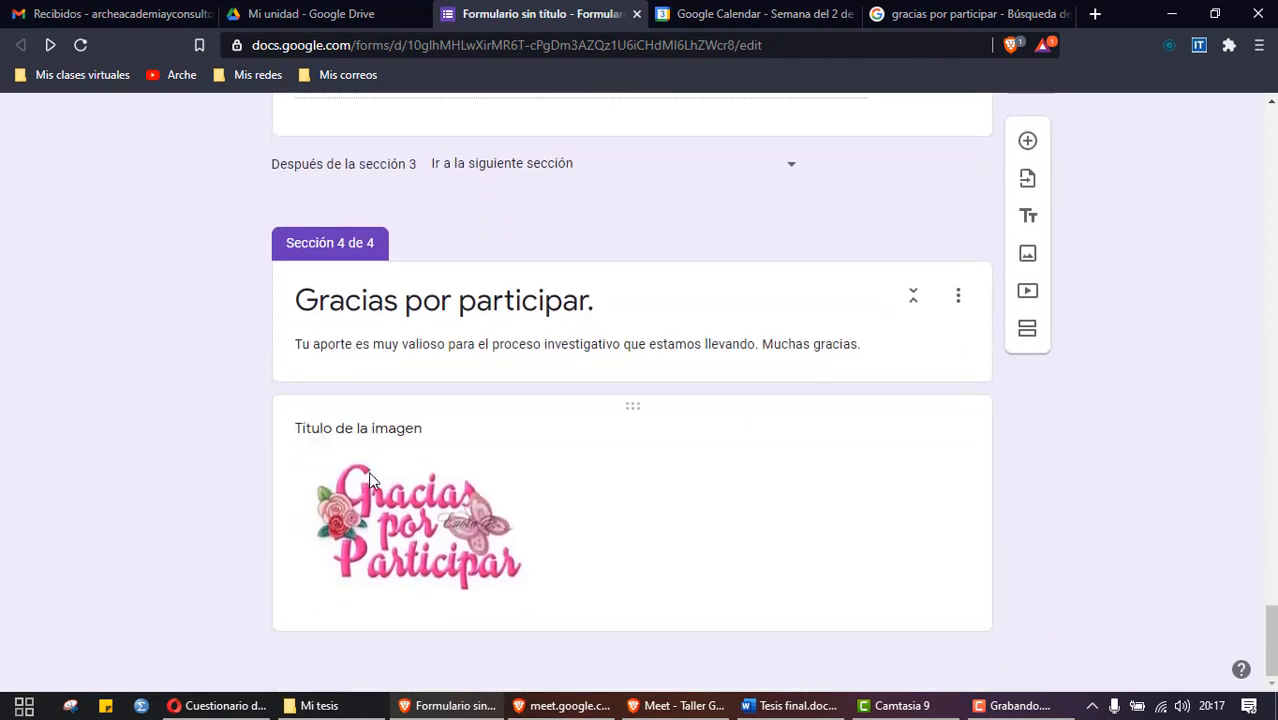
scroll(368, 478, up, 10)
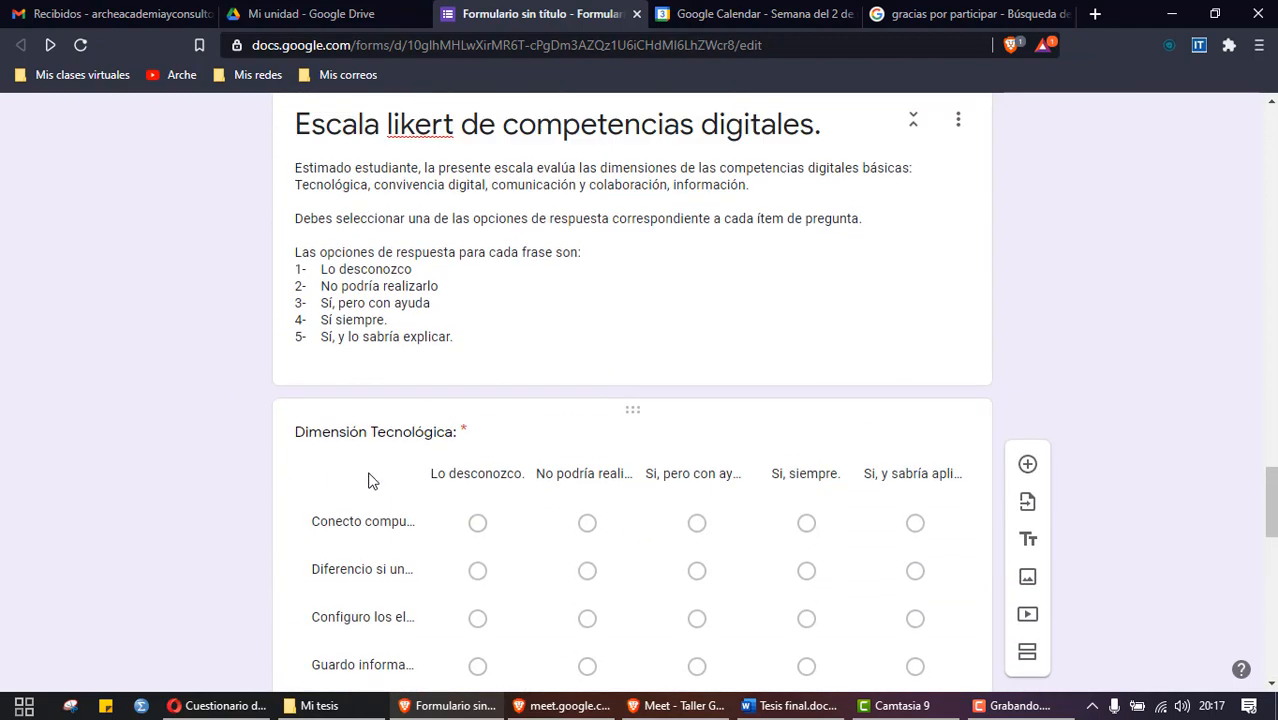
scroll(368, 478, up, 3)
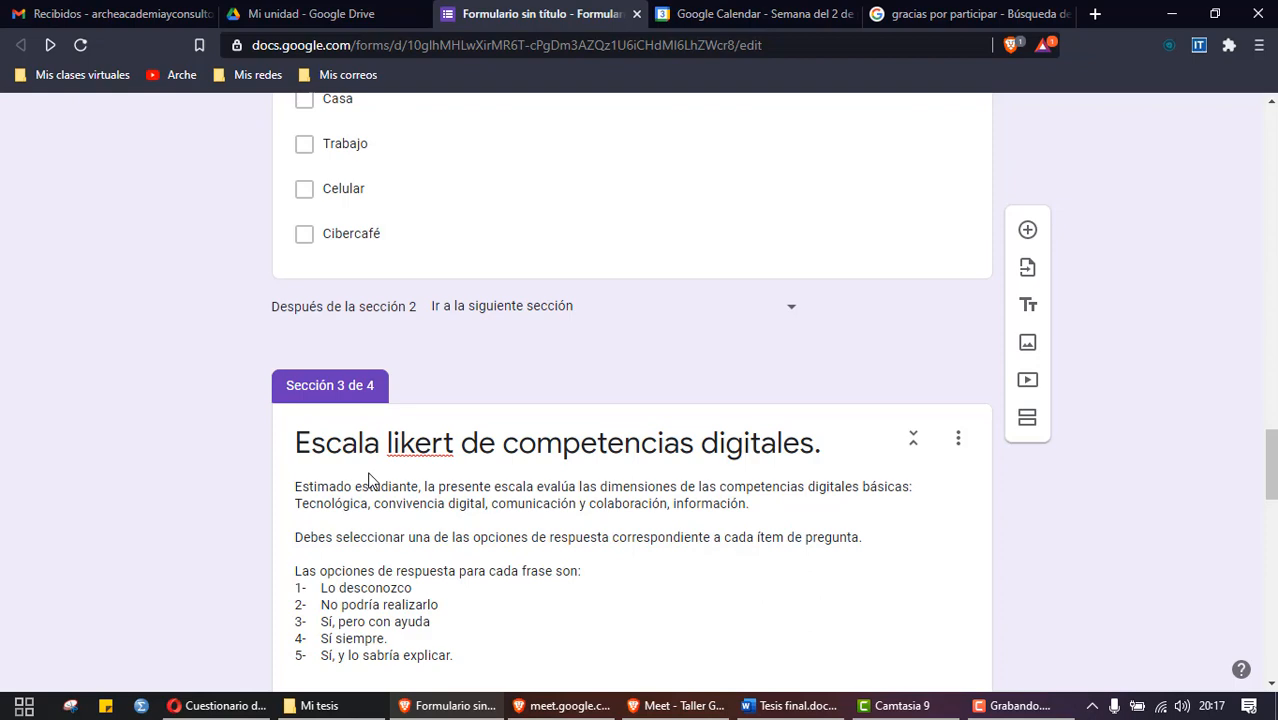
scroll(368, 478, up, 6)
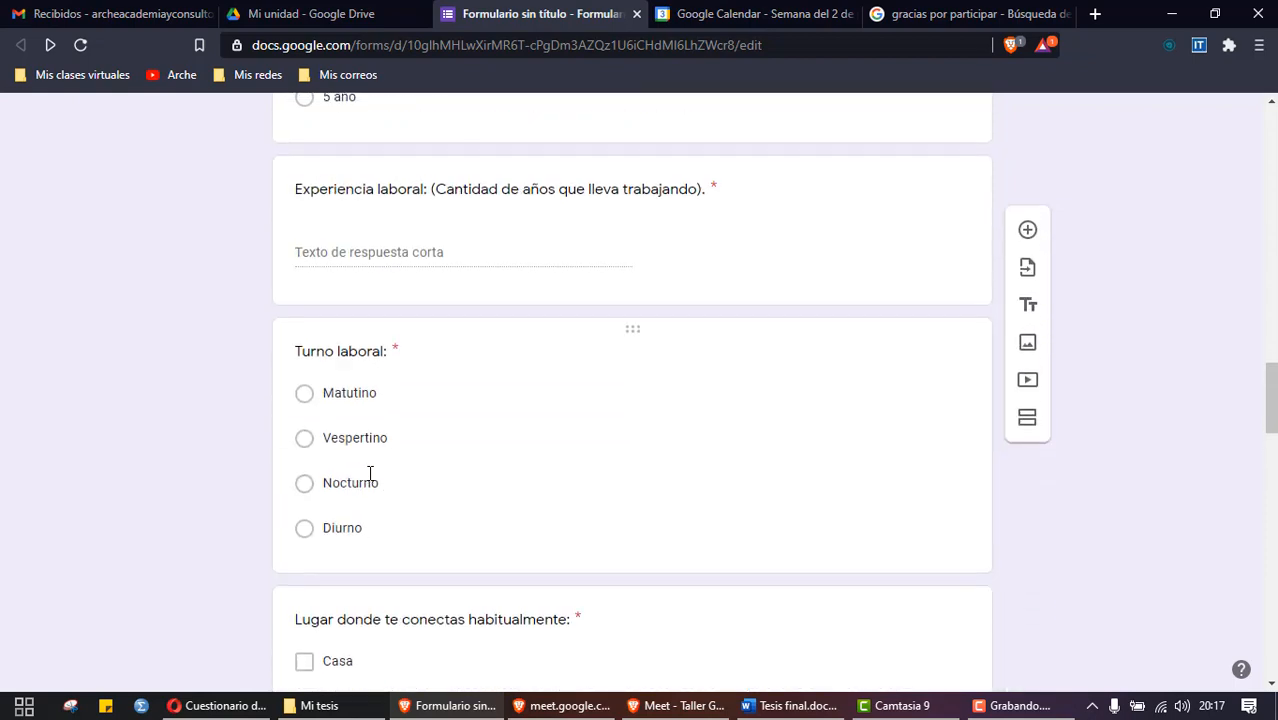
scroll(368, 478, up, 3)
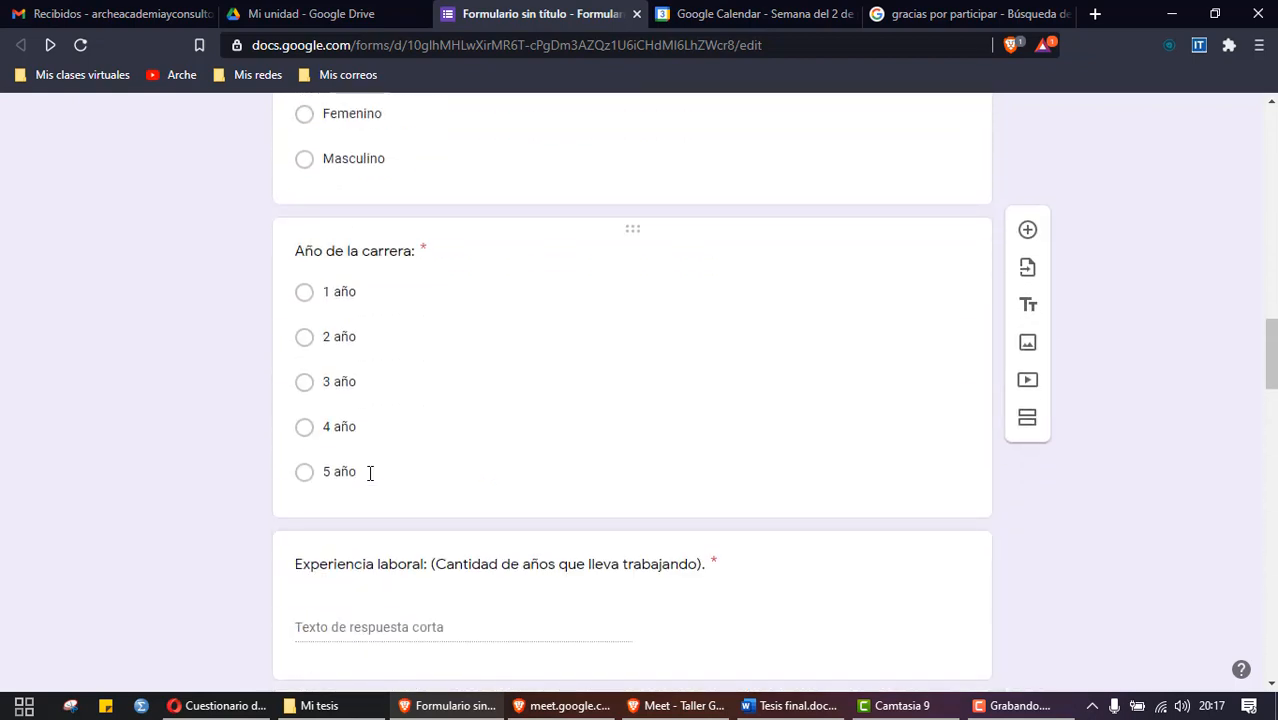
scroll(370, 475, up, 7)
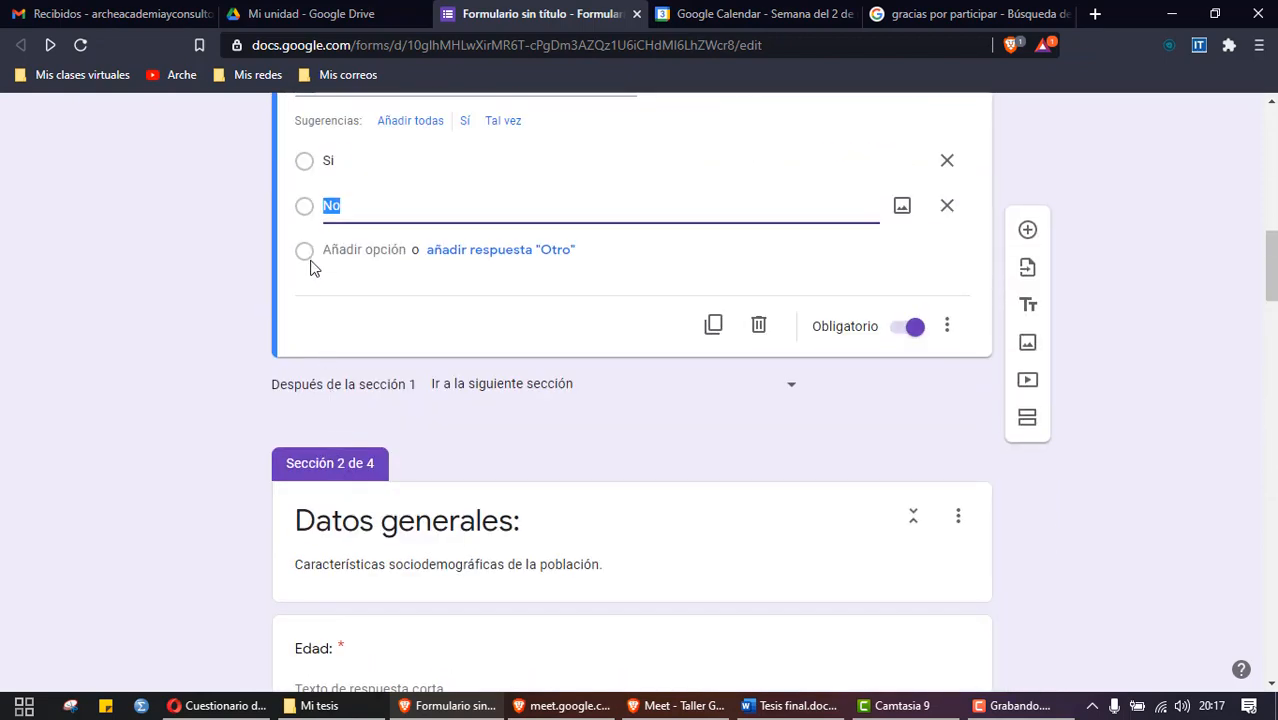
scroll(312, 272, down, 5)
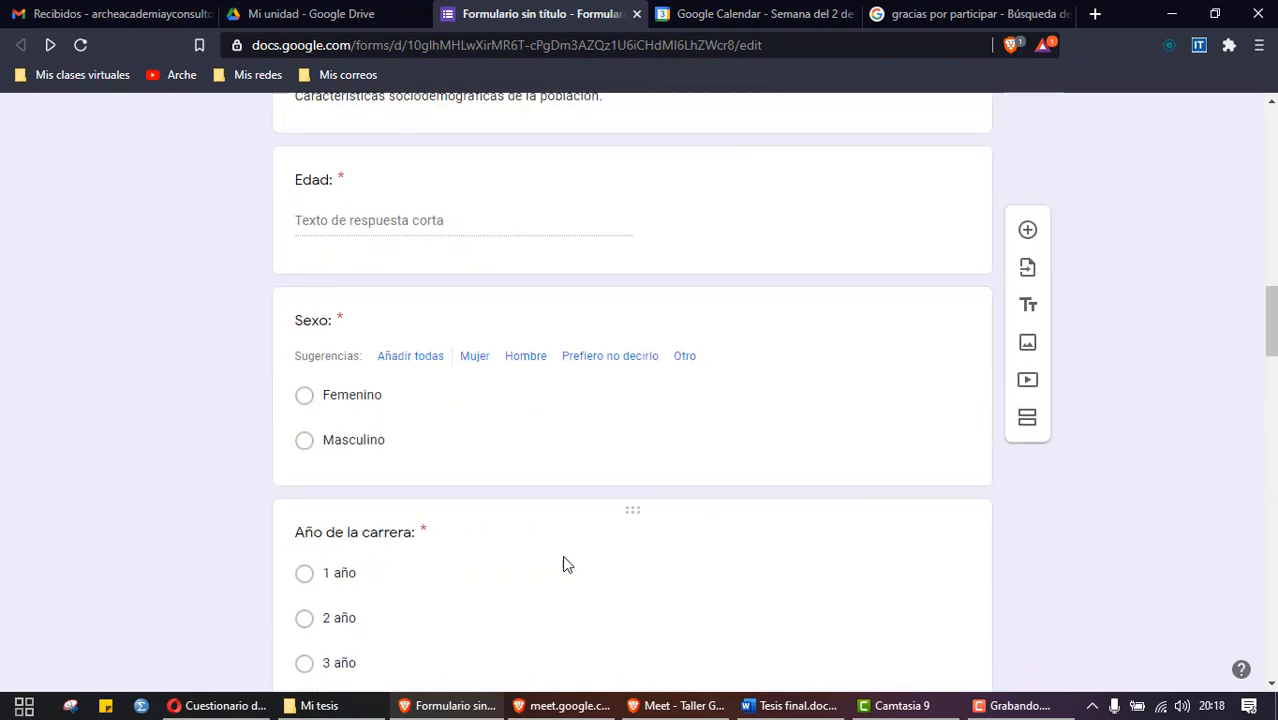
scroll(565, 565, down, 4)
scroll(459, 447, up, 5)
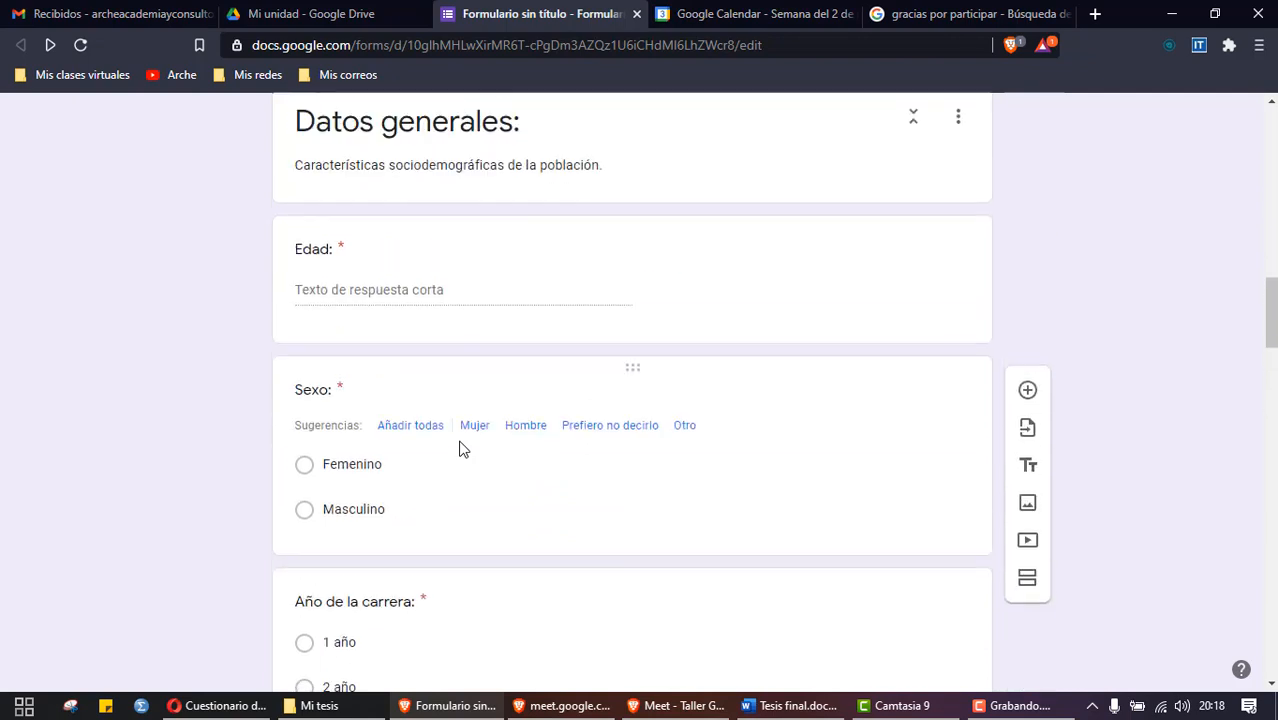
scroll(459, 447, up, 5)
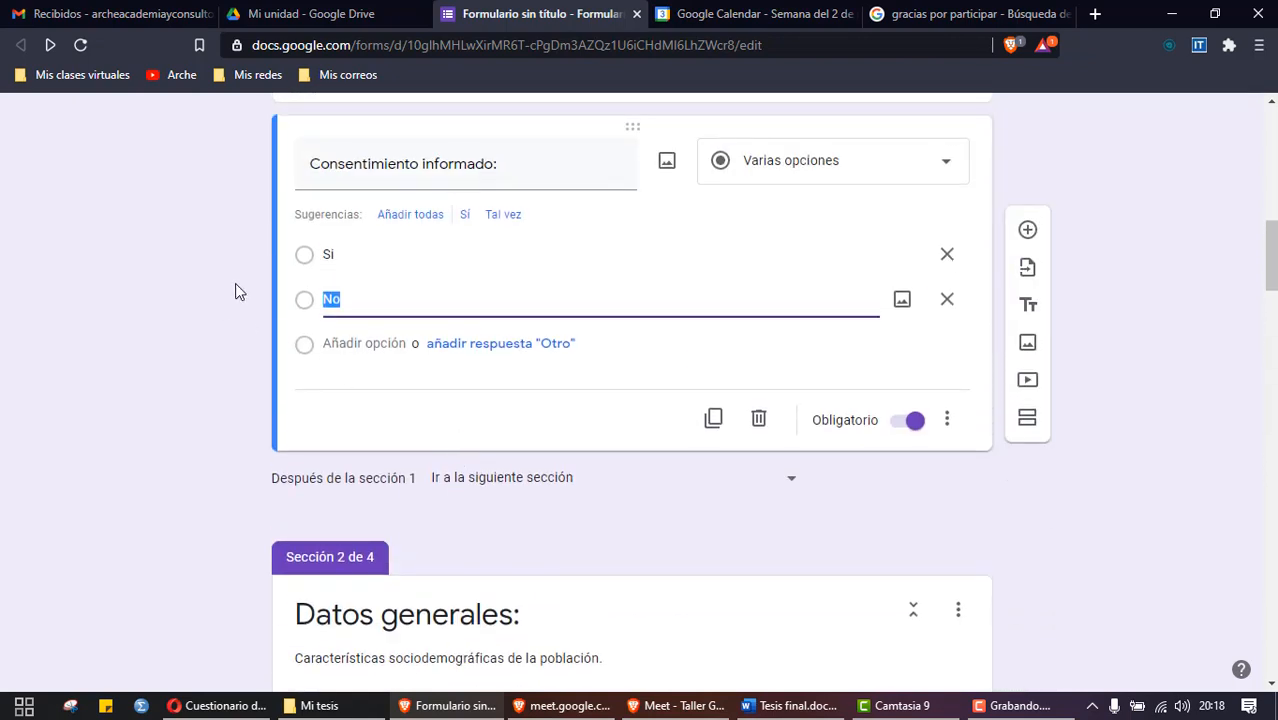
Step: Enable going to a section based on the answer for the Consentimiento informado question
click(335, 252)
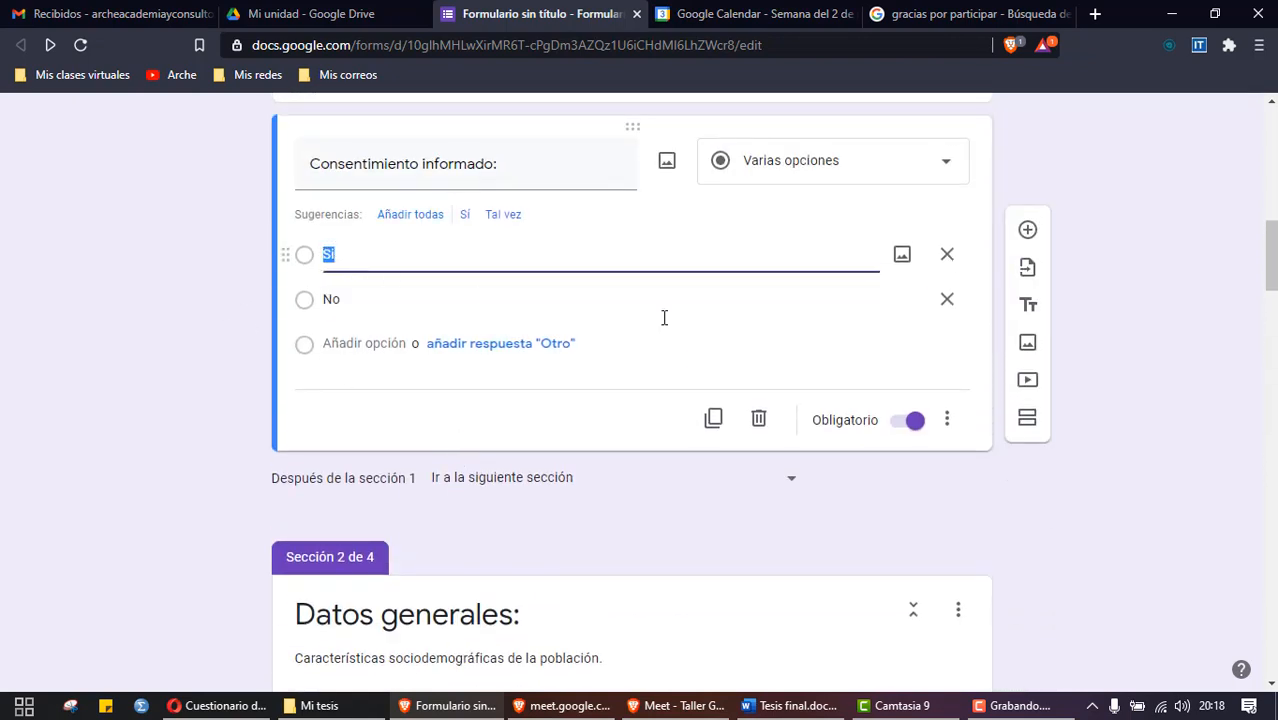
click(947, 421)
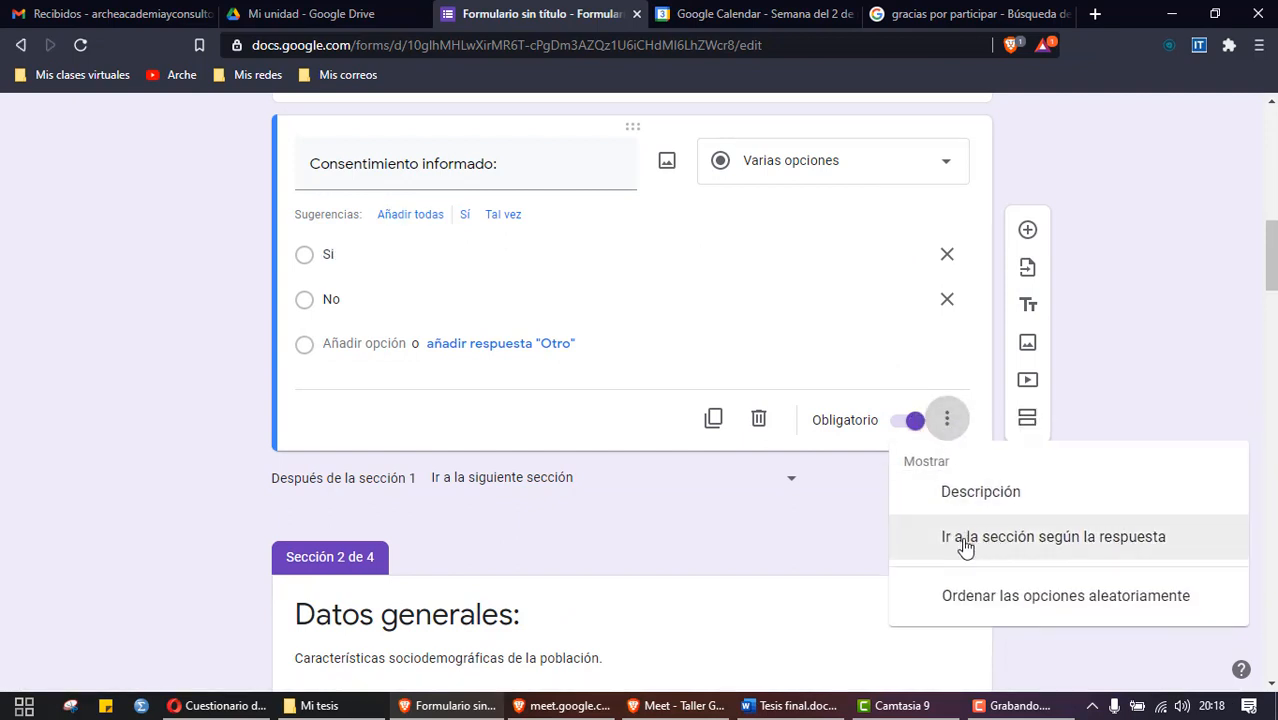
click(1025, 541)
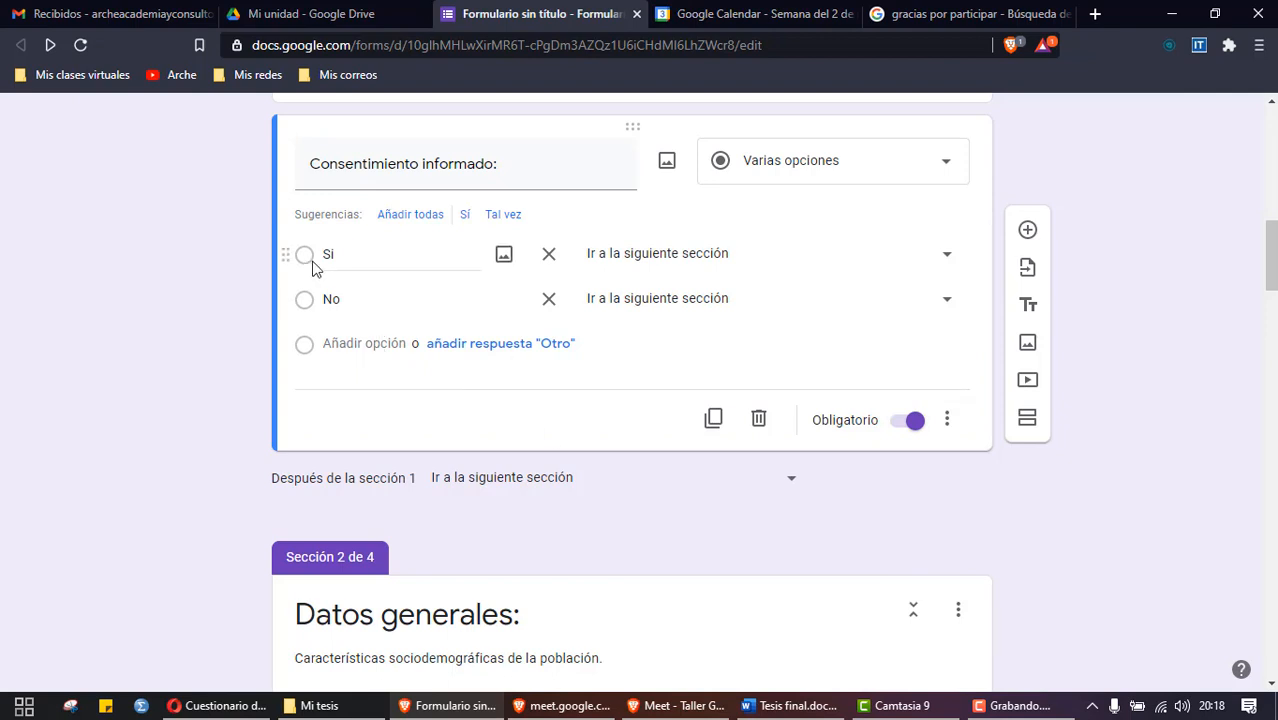
Step: Route the Si answer to section 2 (Datos generales:) and the No answer to section 4 (Gracias por participar.)
click(645, 258)
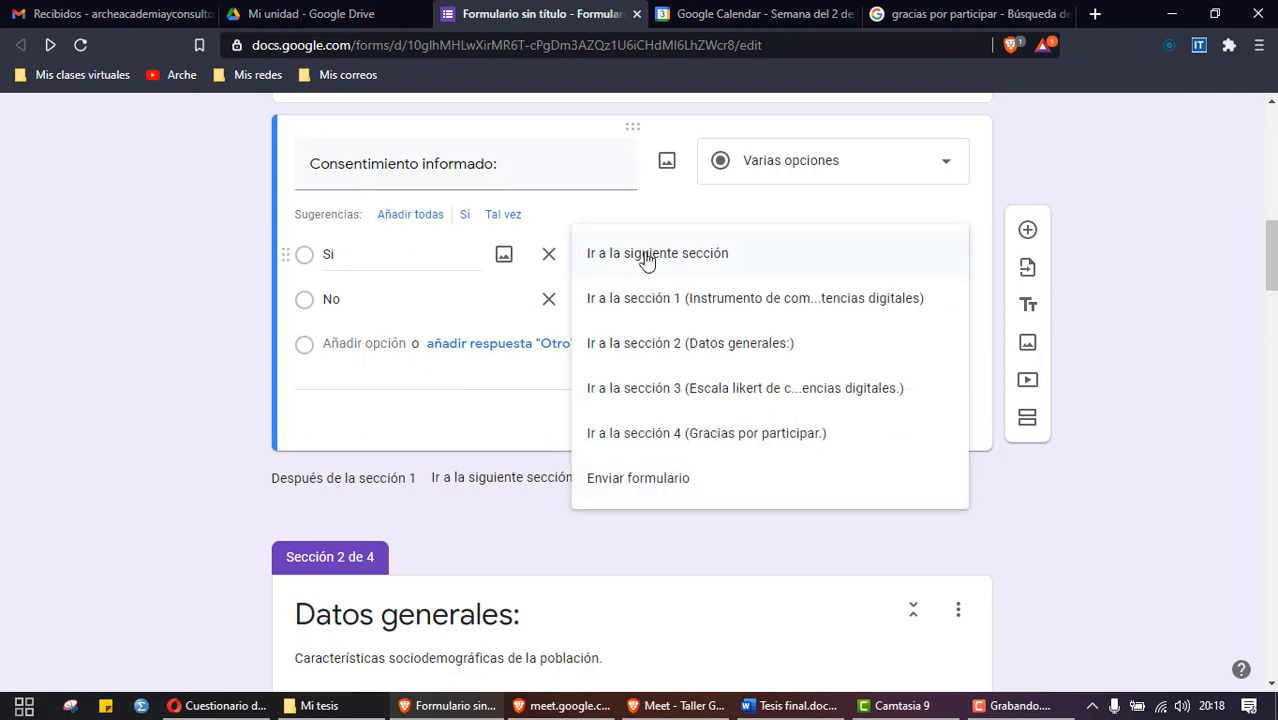
click(660, 342)
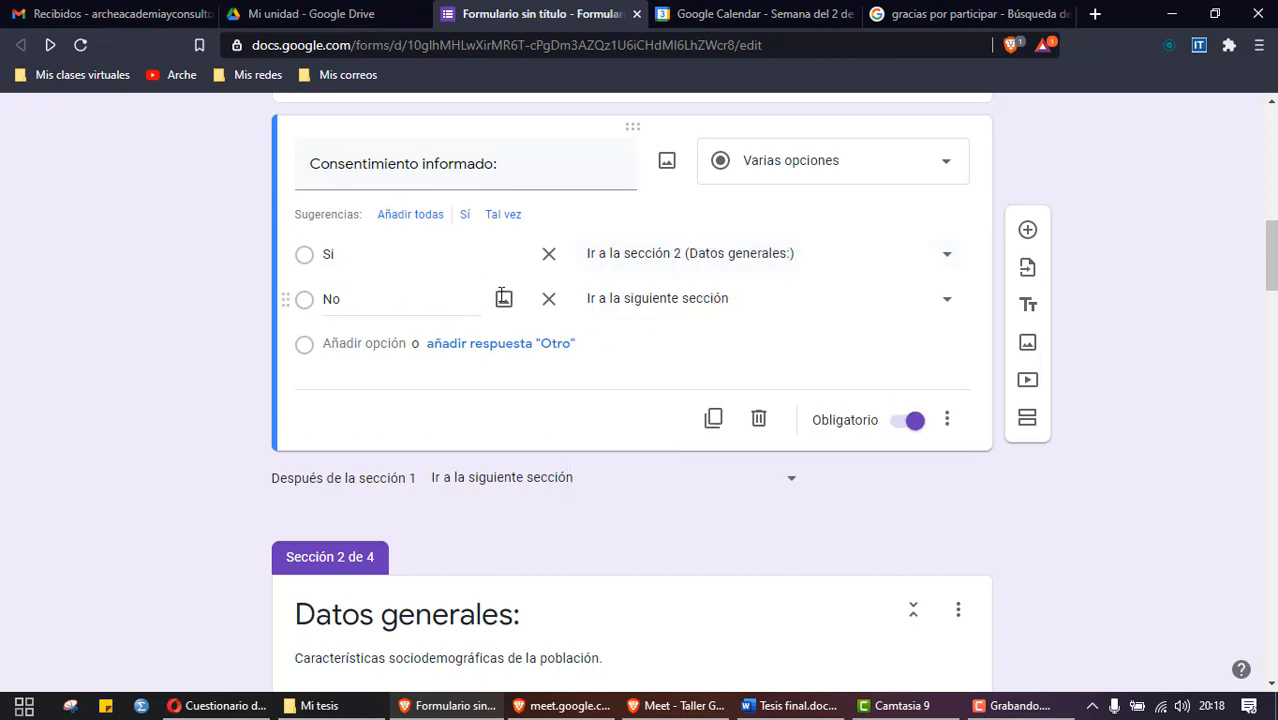
click(640, 302)
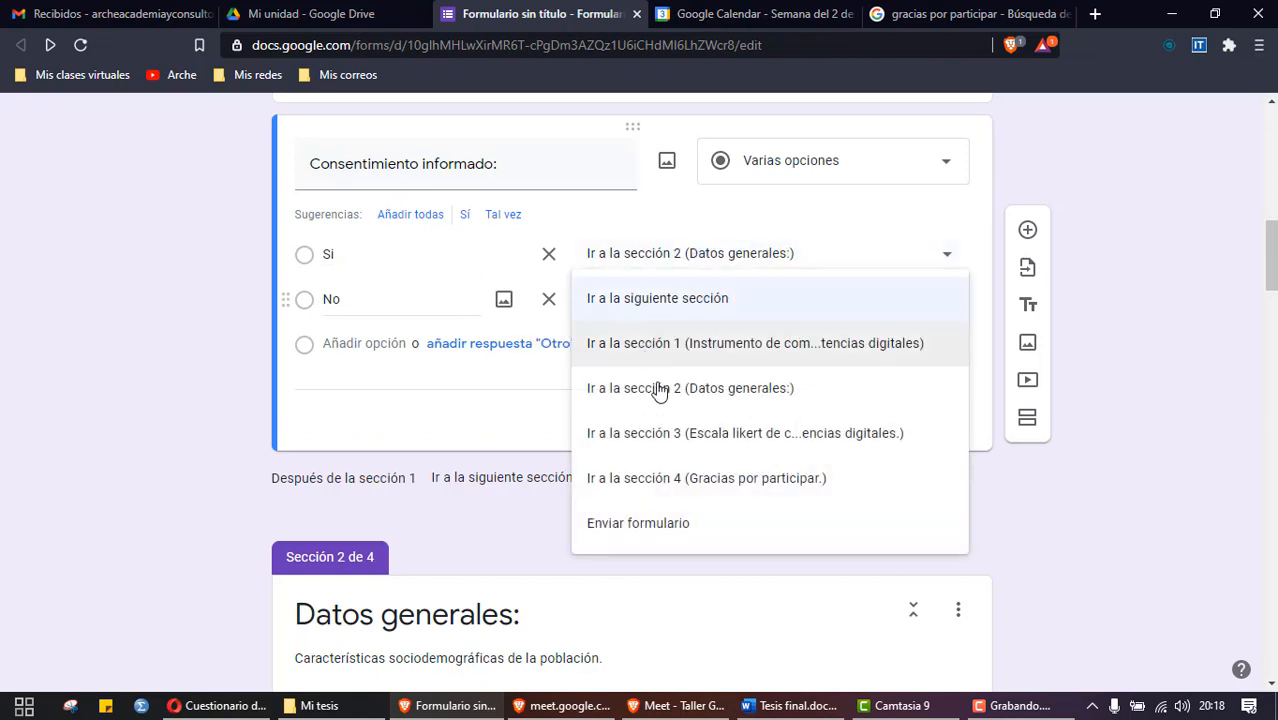
click(671, 480)
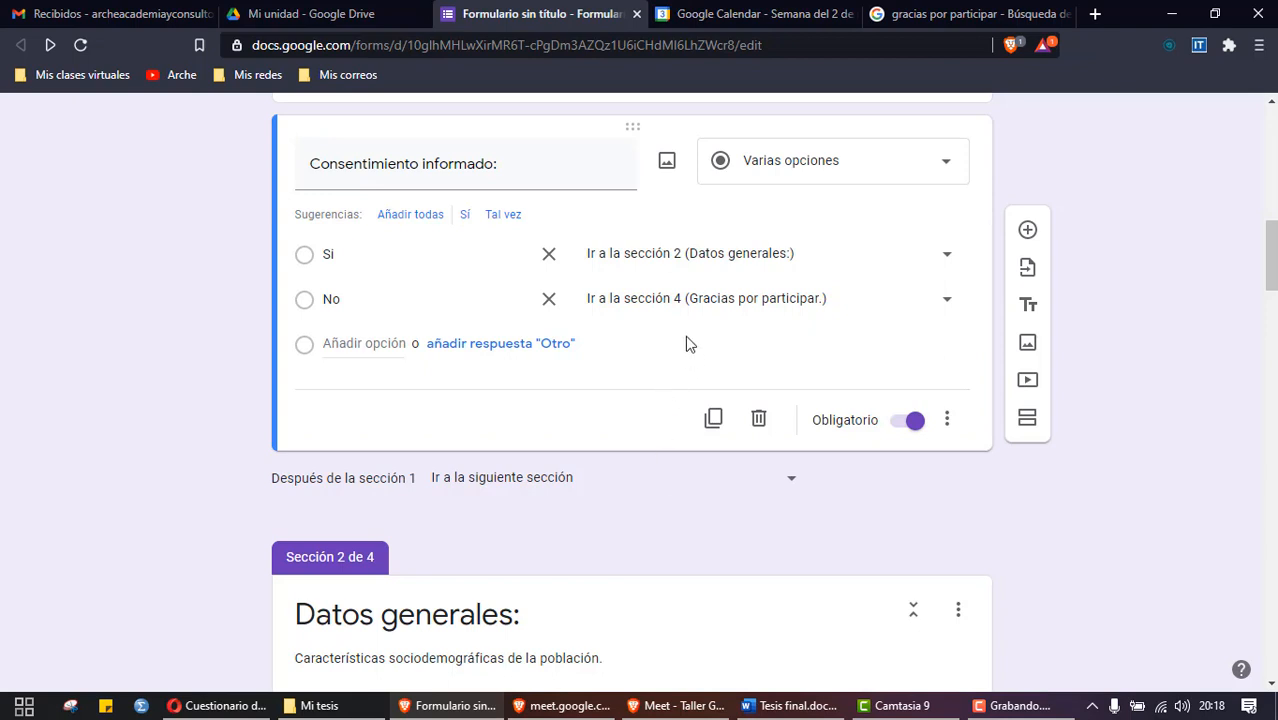
Step: Turn off going to a section based on the answer for the Consentimiento informado question, keeping its Si and No options
click(548, 257)
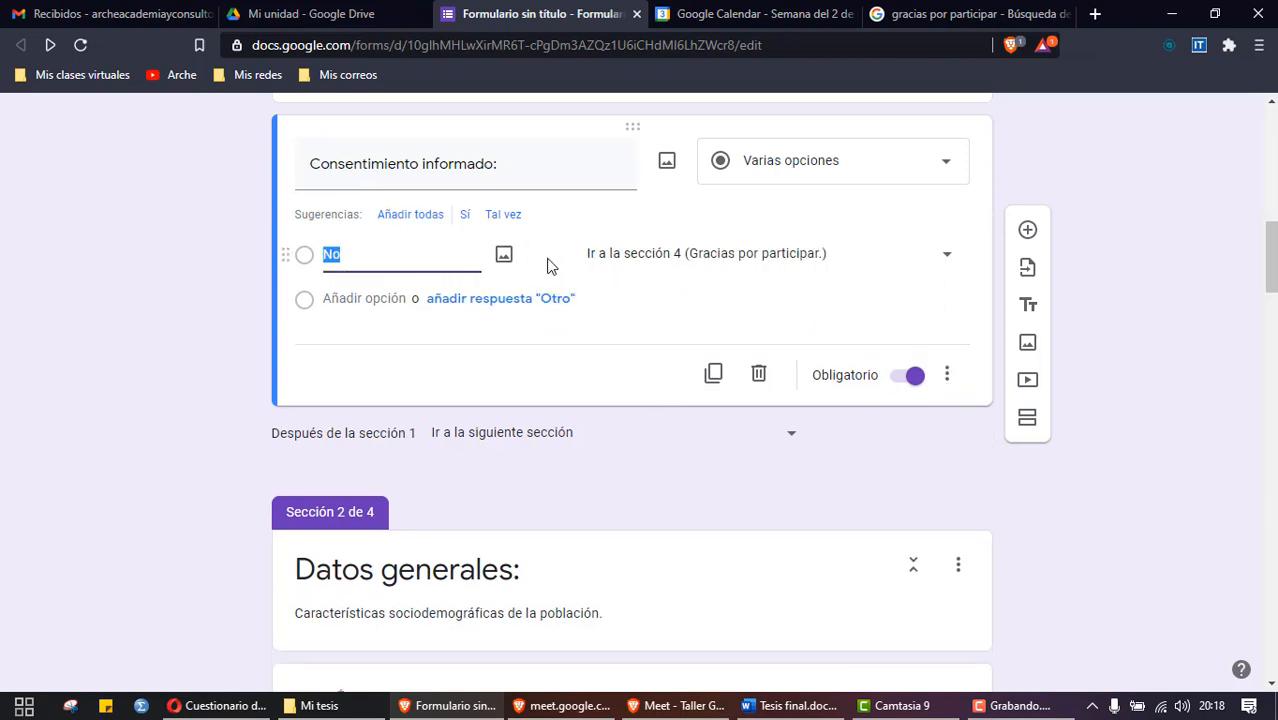
key(ctrl+z)
click(955, 432)
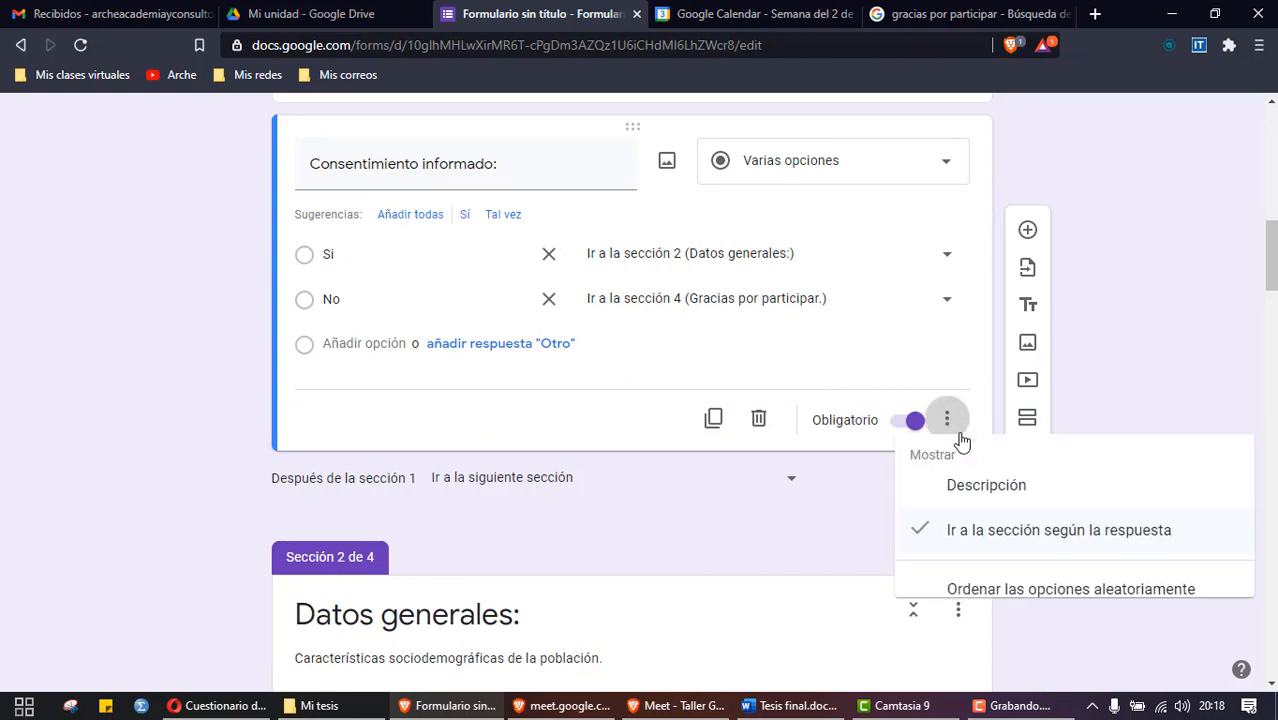
click(968, 542)
scroll(260, 441, up, 2)
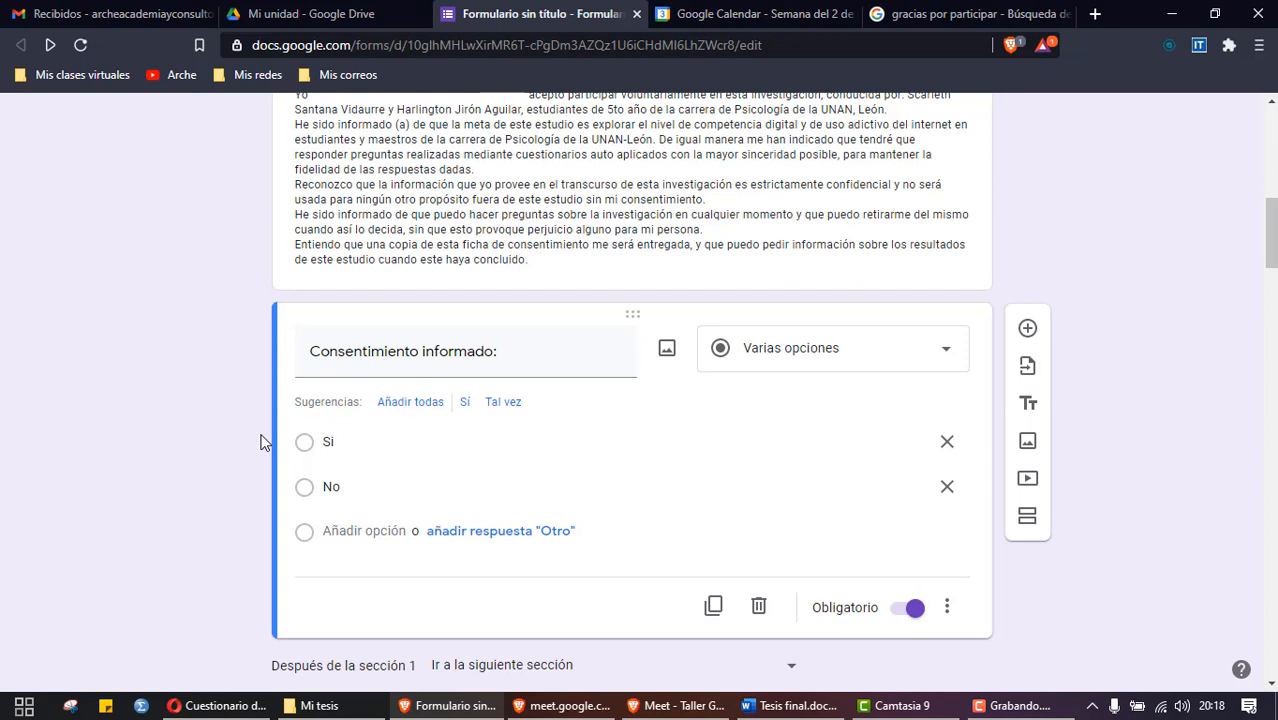
scroll(260, 441, down, 2)
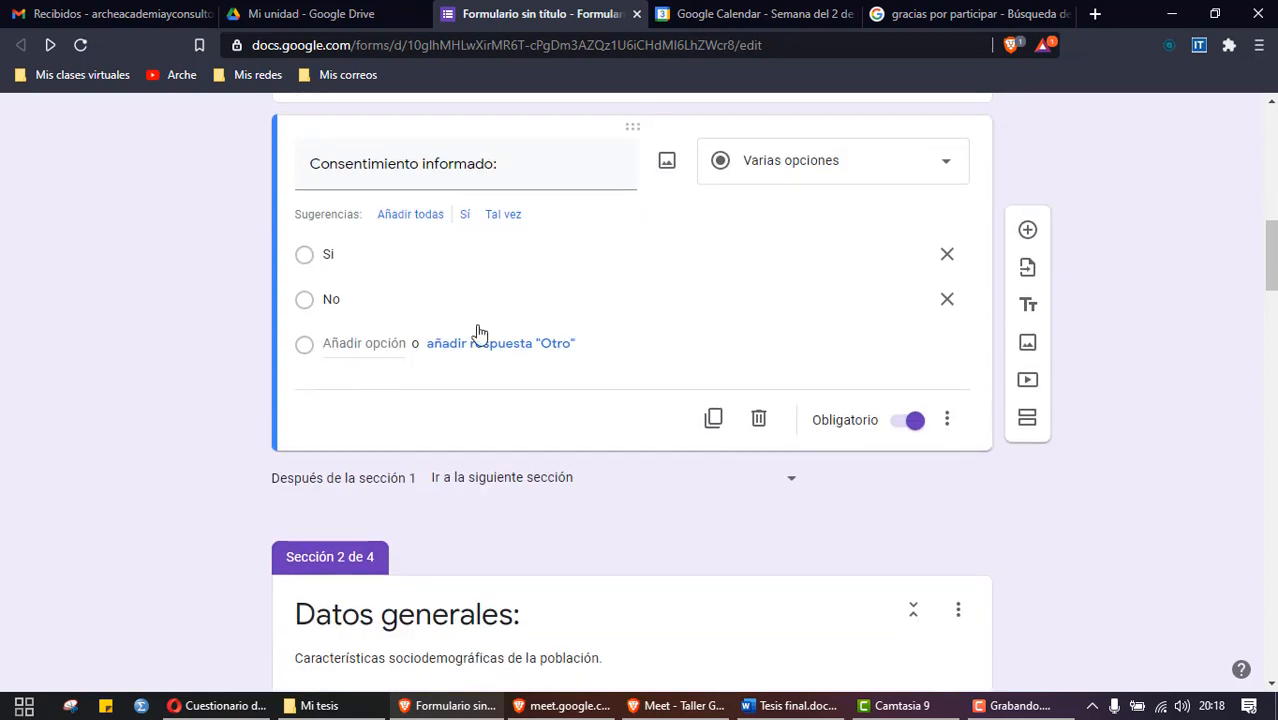
Step: Re-enable answer-based routing for Consentimiento informado, sending Si to section 2 (Datos generales:) and No to section 4 (Gracias por participar.)
click(944, 420)
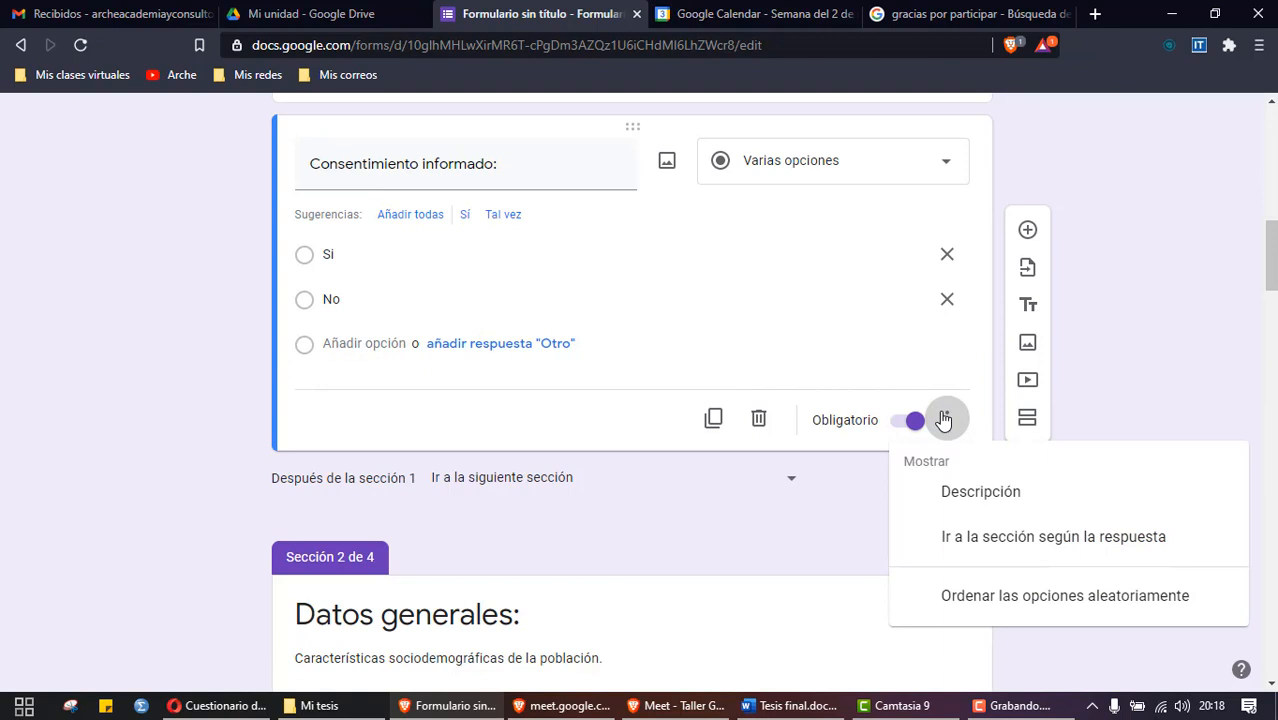
click(1023, 537)
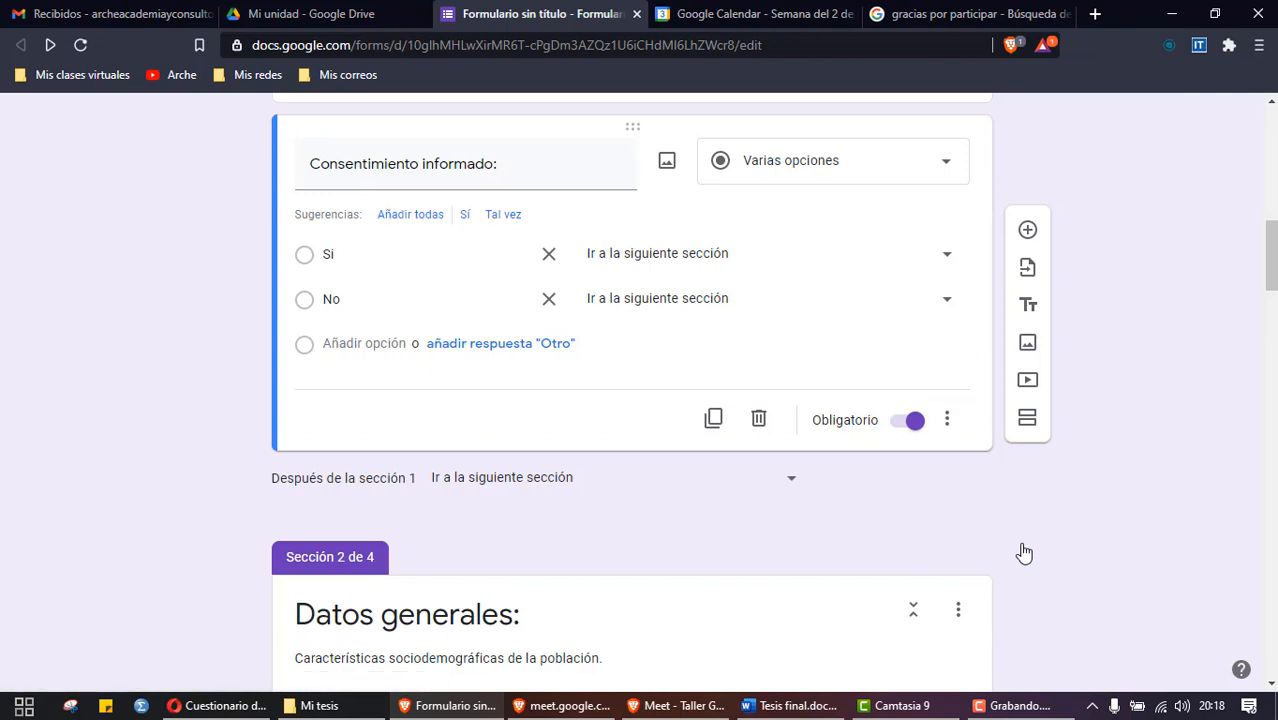
click(669, 268)
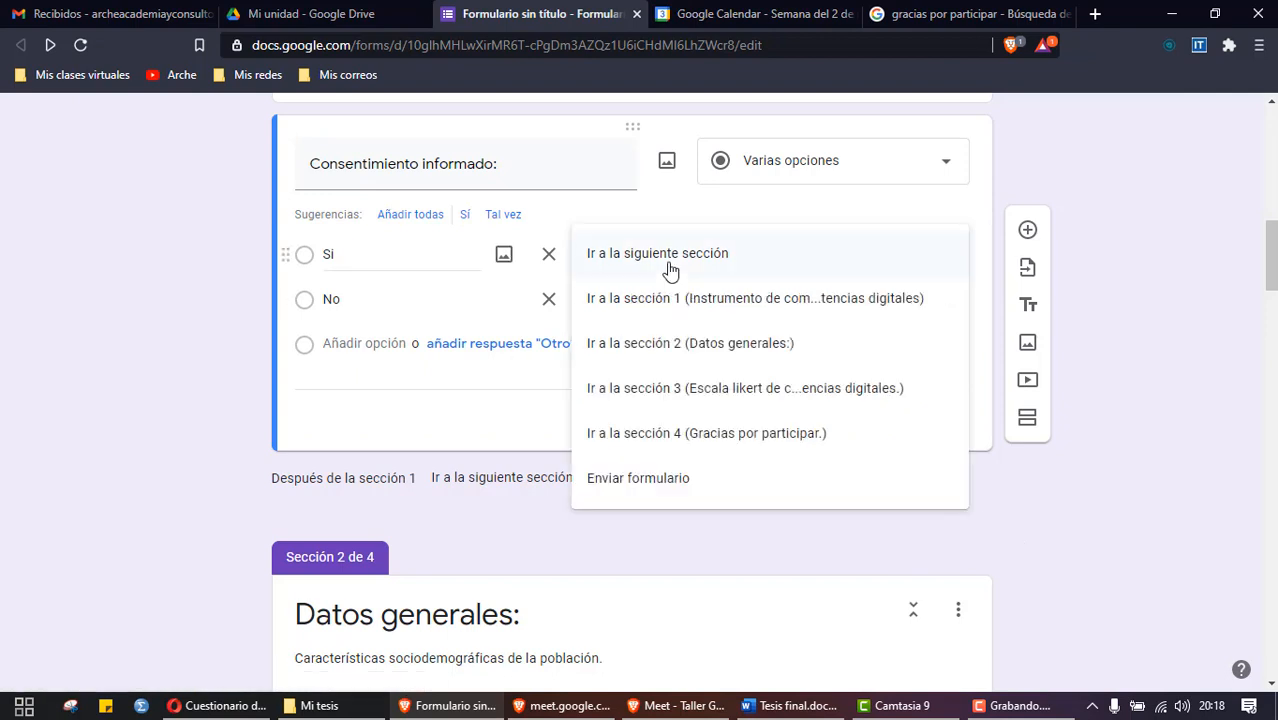
click(676, 345)
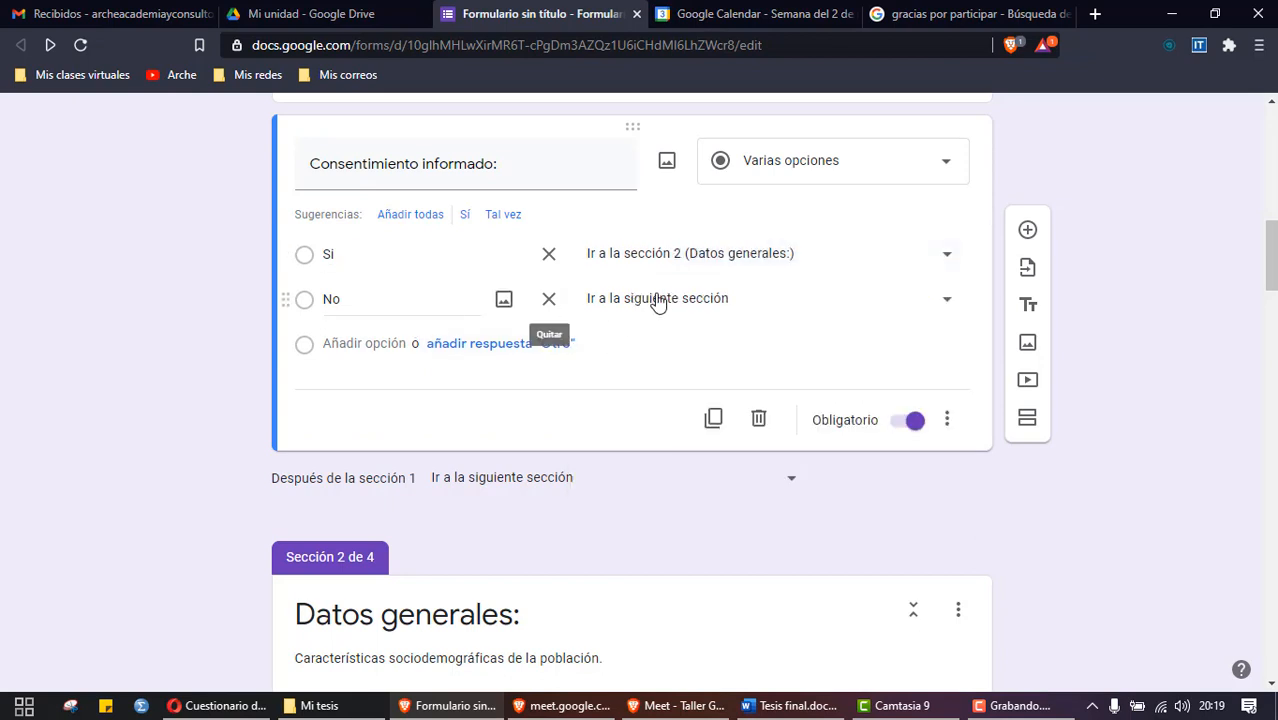
click(659, 300)
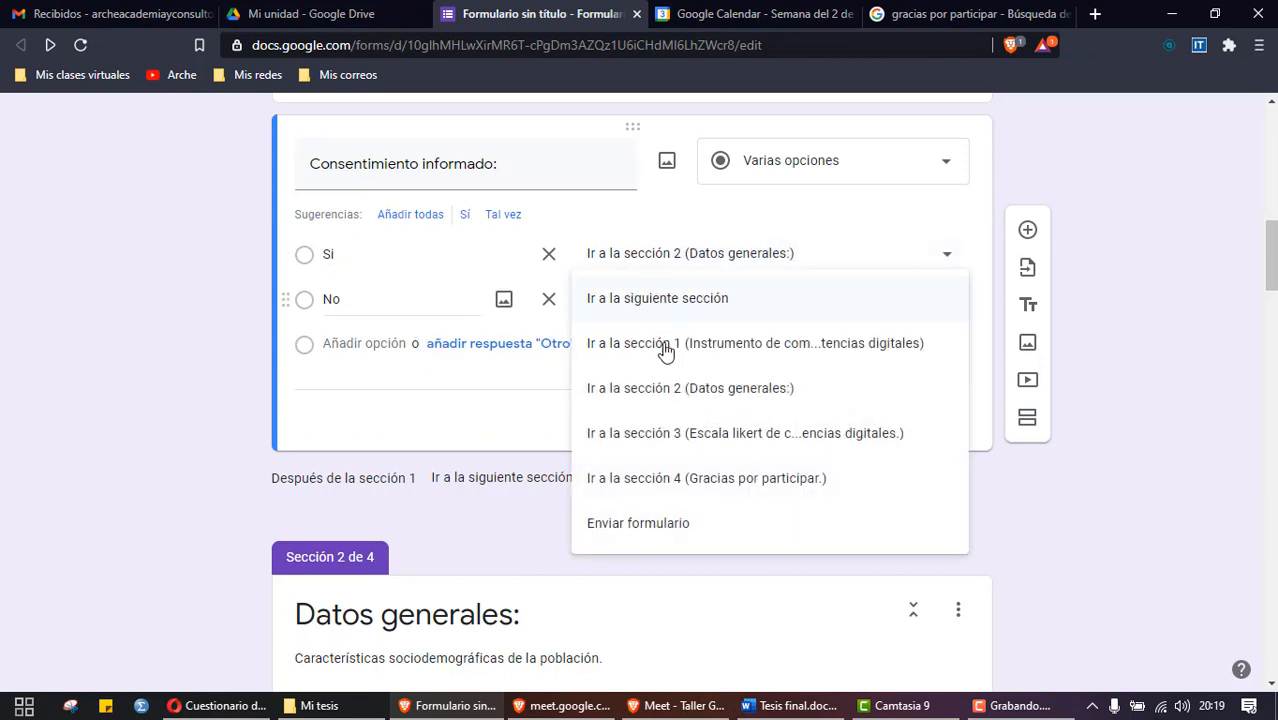
click(682, 479)
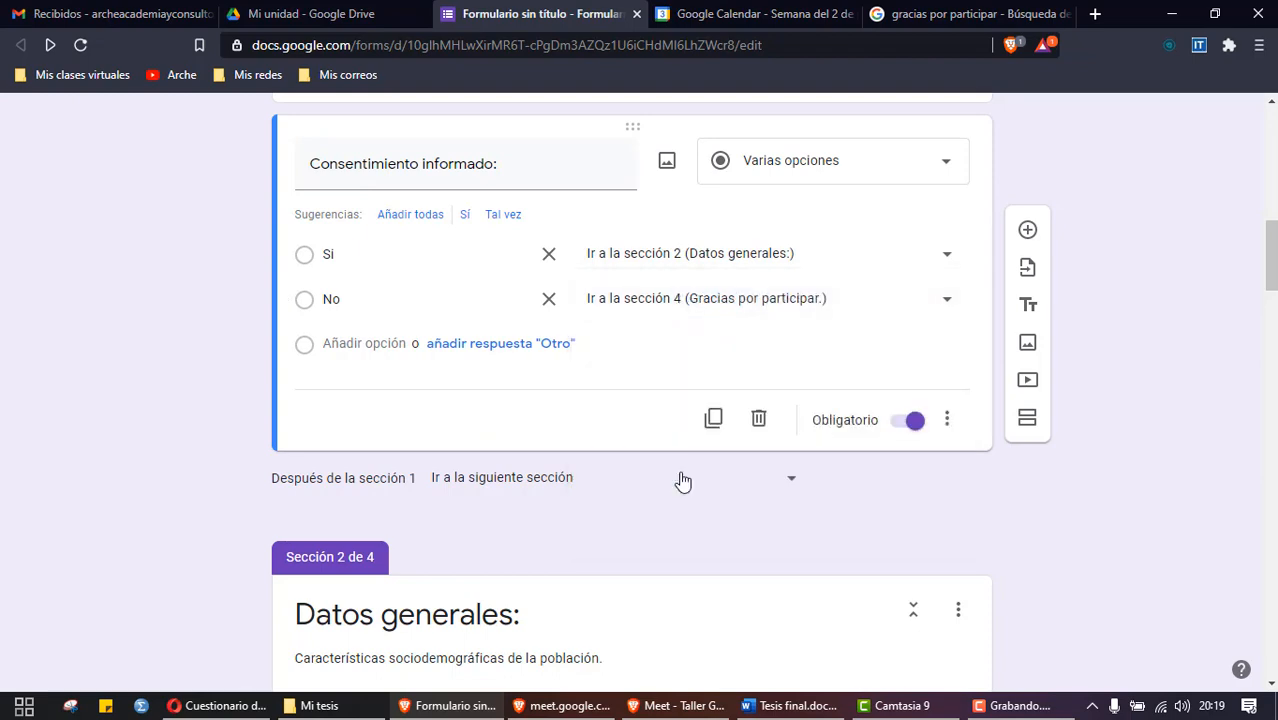
Step: Review the consent text, the routing of the Si and No answers, and the start of the Datos generales section
scroll(682, 481, up, 3)
scroll(677, 473, down, 3)
scroll(309, 305, up, 3)
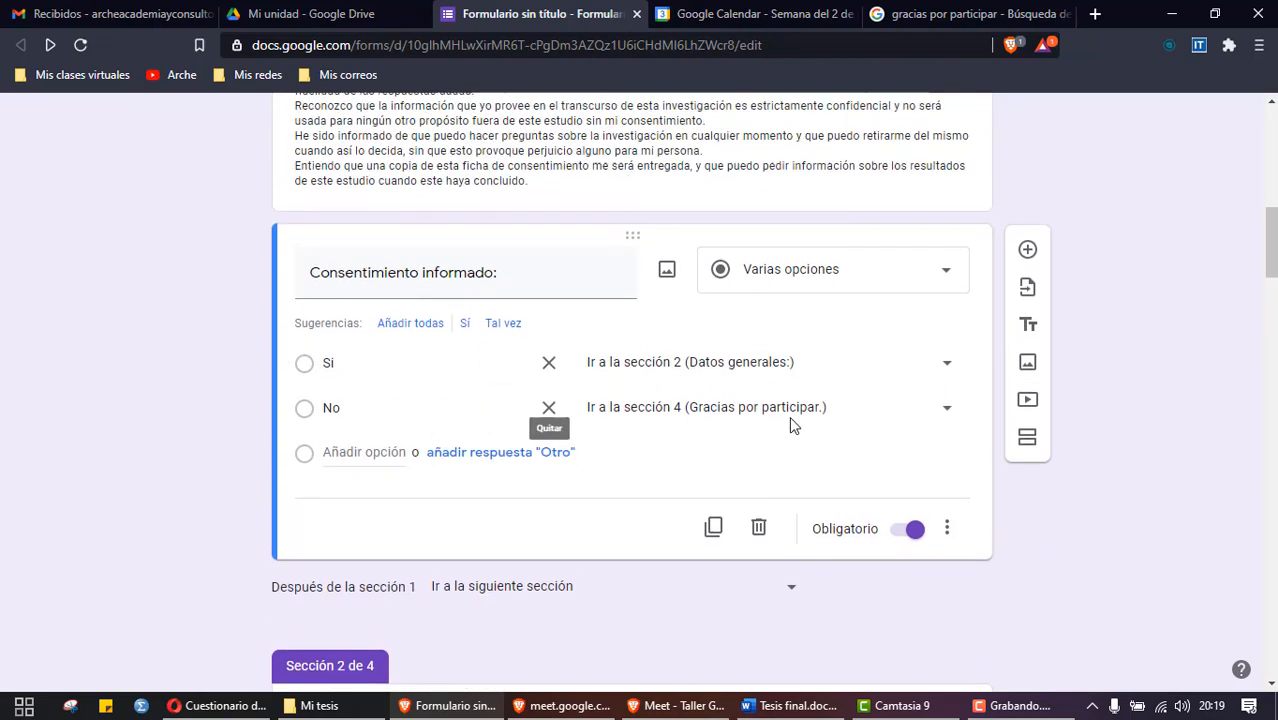
scroll(790, 417, down, 2)
scroll(790, 417, up, 2)
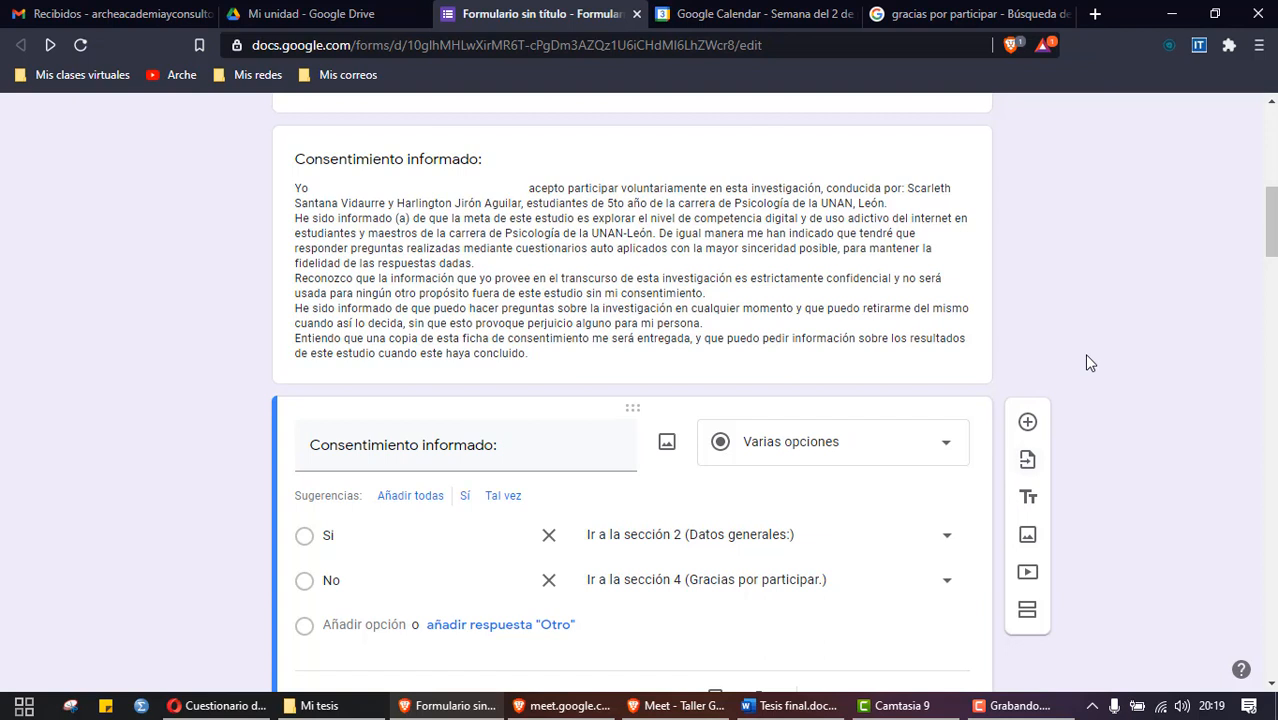
scroll(1086, 357, down, 1)
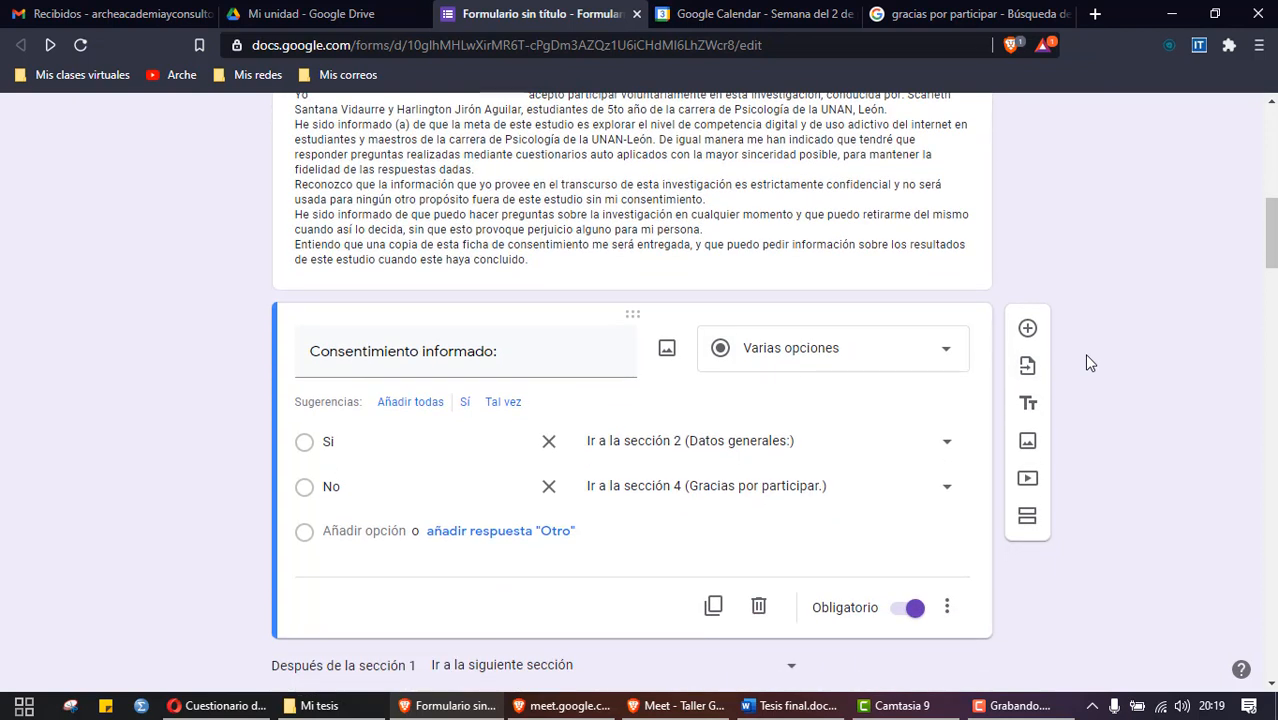
scroll(1126, 417, up, 2)
scroll(1126, 417, down, 8)
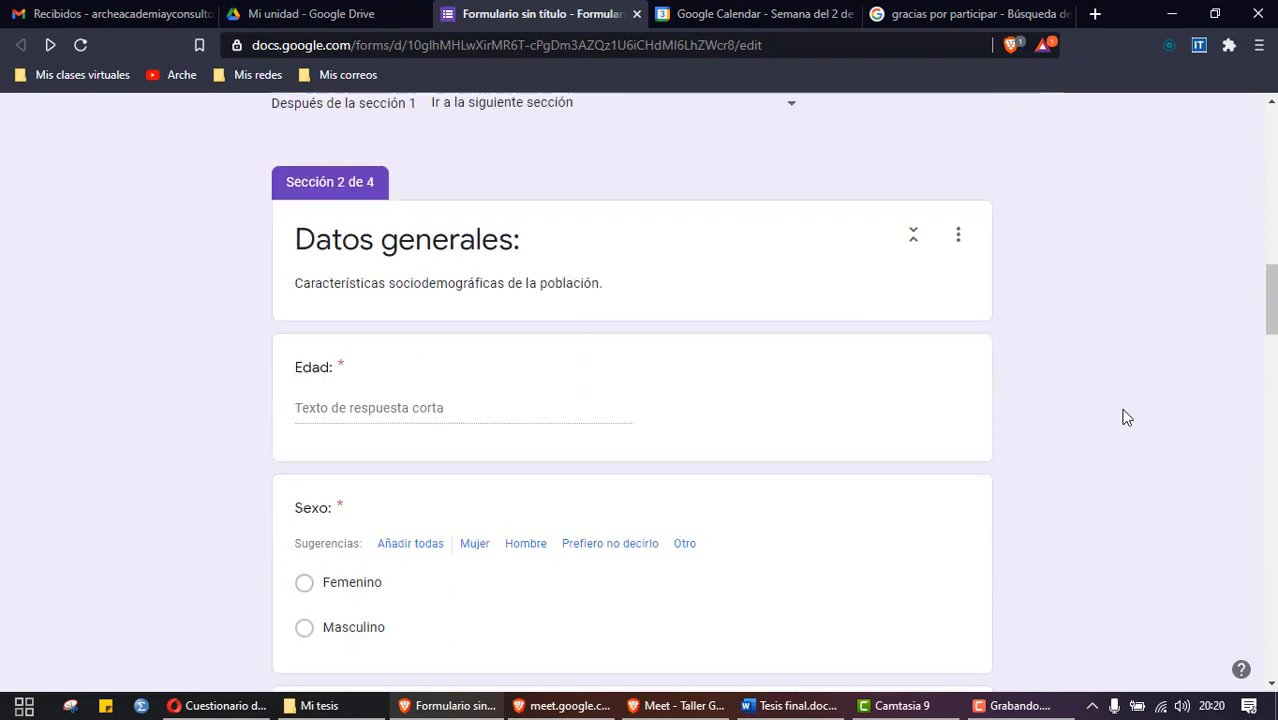
scroll(1126, 417, up, 4)
scroll(1126, 417, up, 2)
scroll(1126, 417, down, 2)
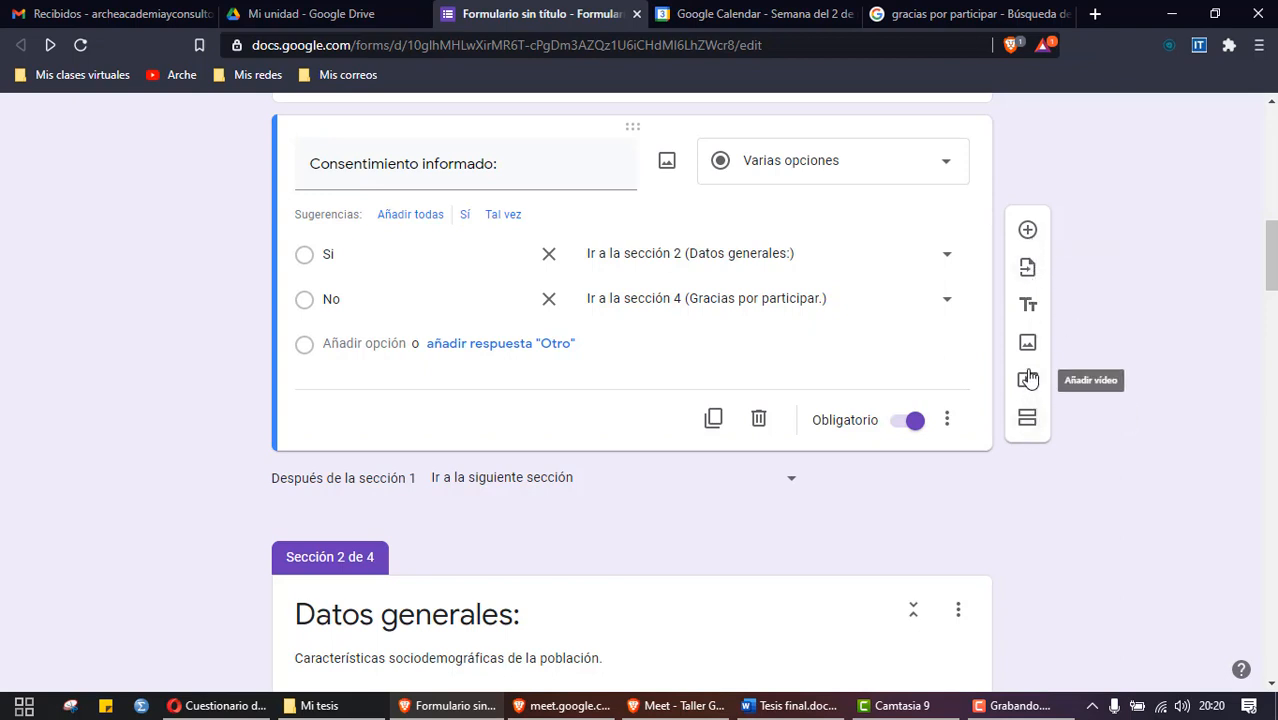
scroll(1084, 400, down, 3)
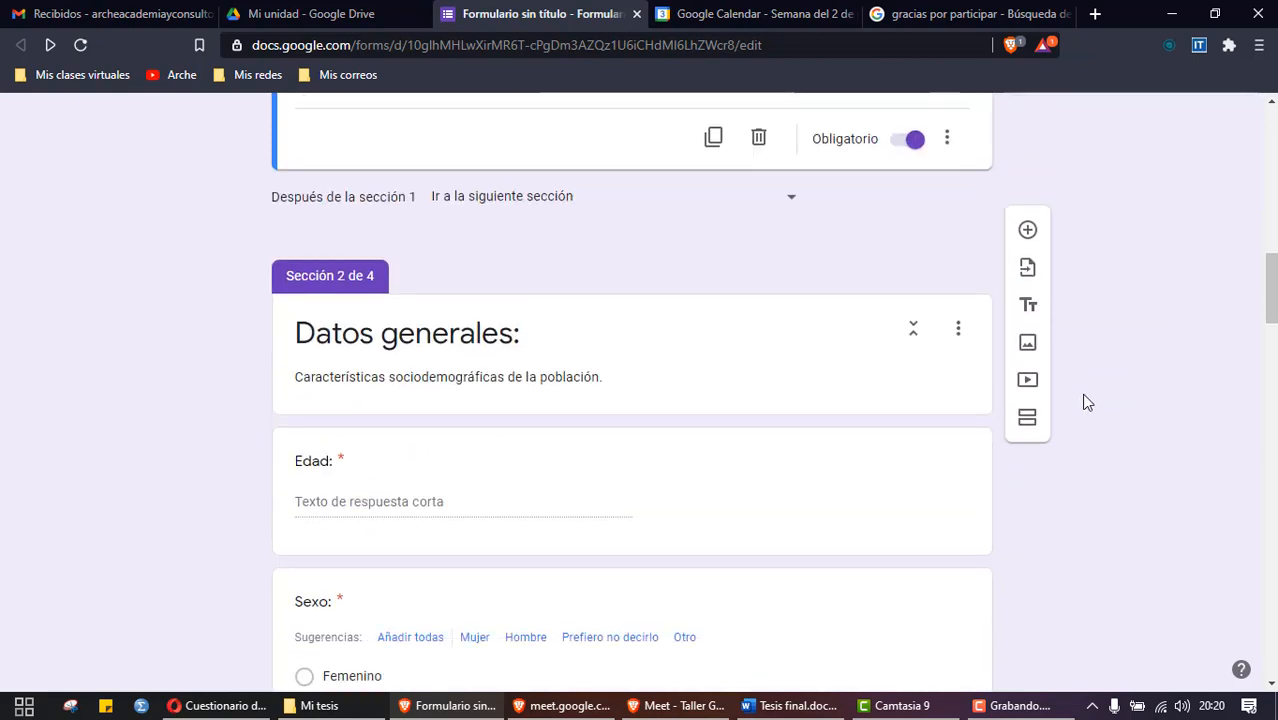
Step: Glance at the questionnaire table in Tesis final.docx in Word, return to the form in the browser and hide the screen-sharing notice
click(771, 707)
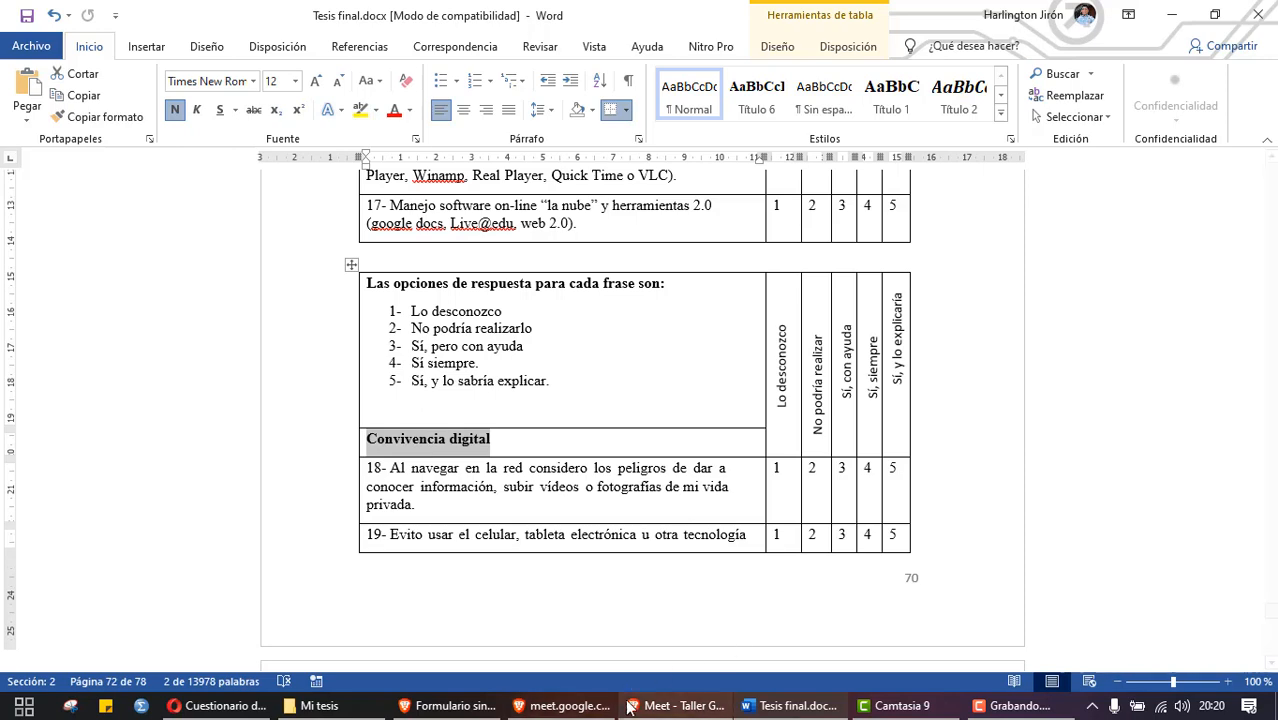
click(470, 706)
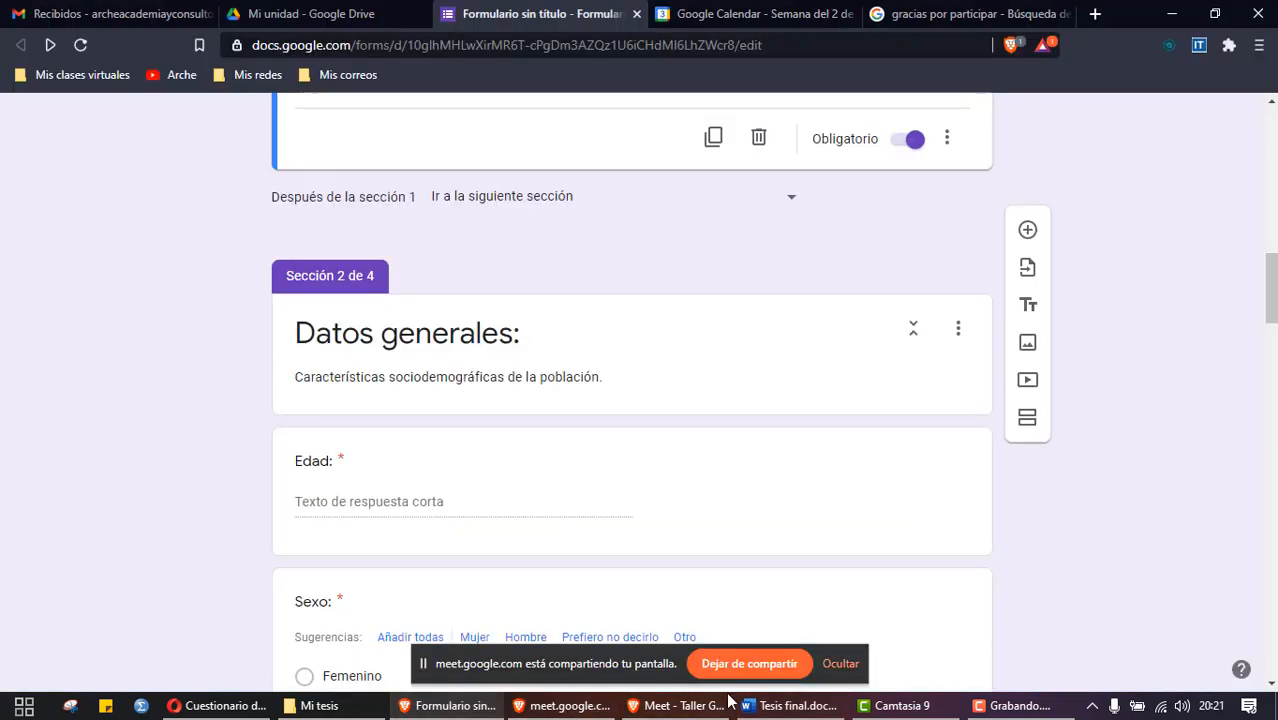
click(845, 665)
Step: Configure the form's general settings to collect email addresses and limit each respondent to 1 response
scroll(730, 540, up, 4)
scroll(724, 538, up, 5)
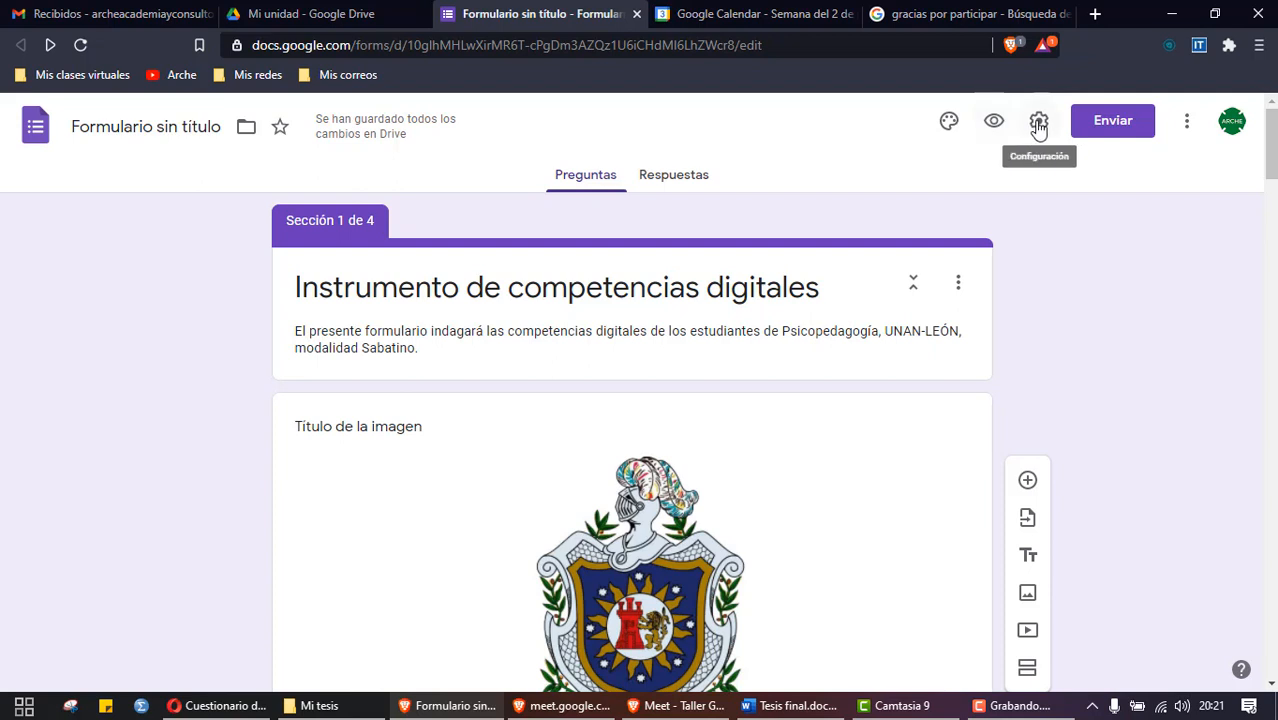
click(1038, 124)
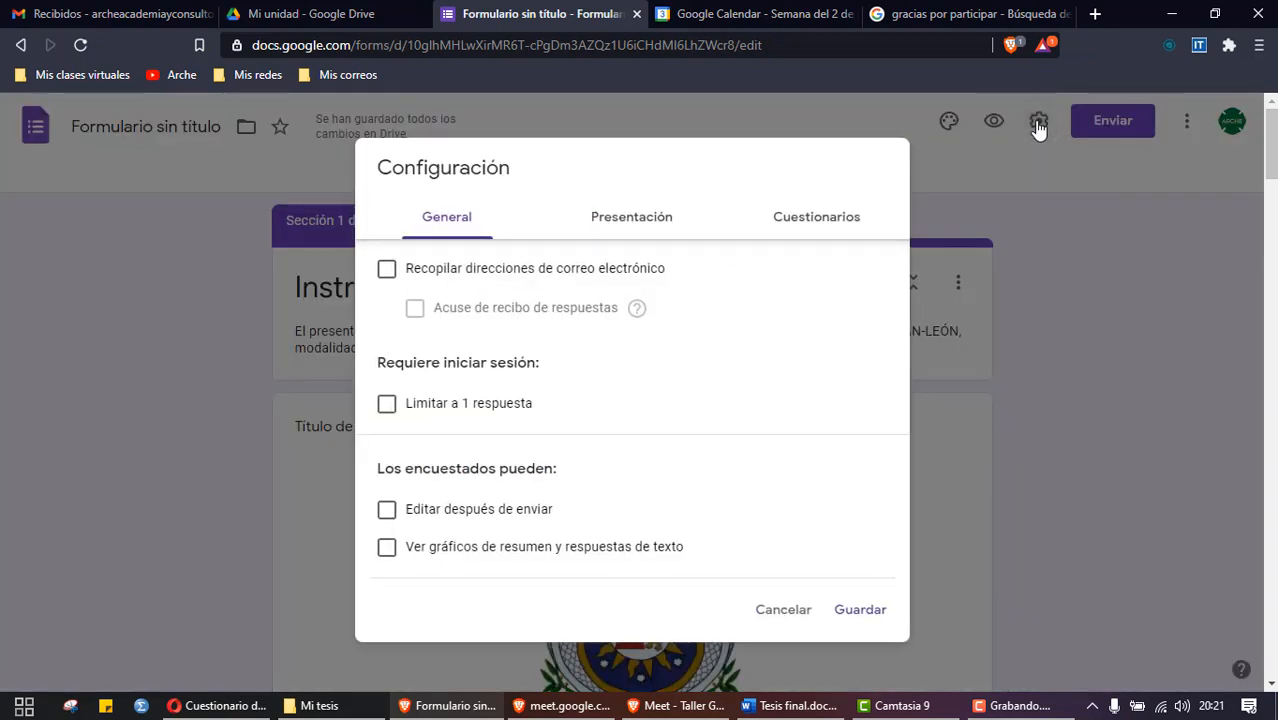
click(808, 225)
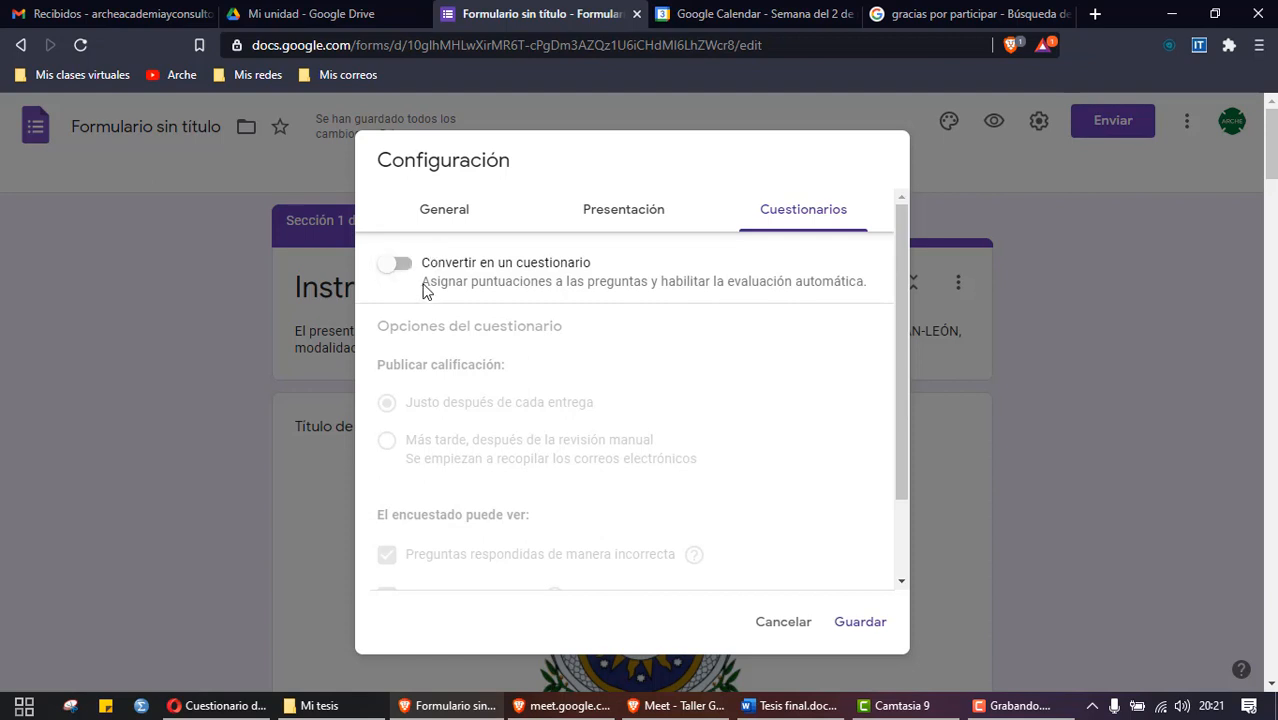
click(456, 222)
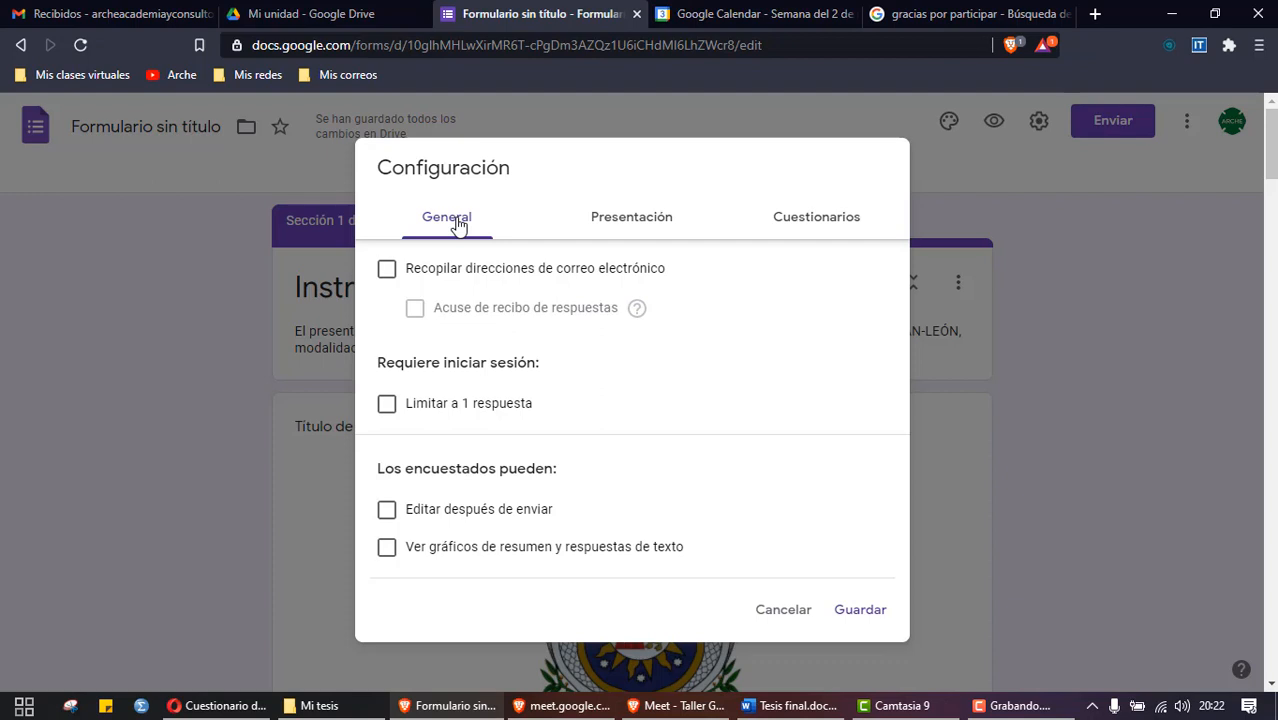
click(387, 271)
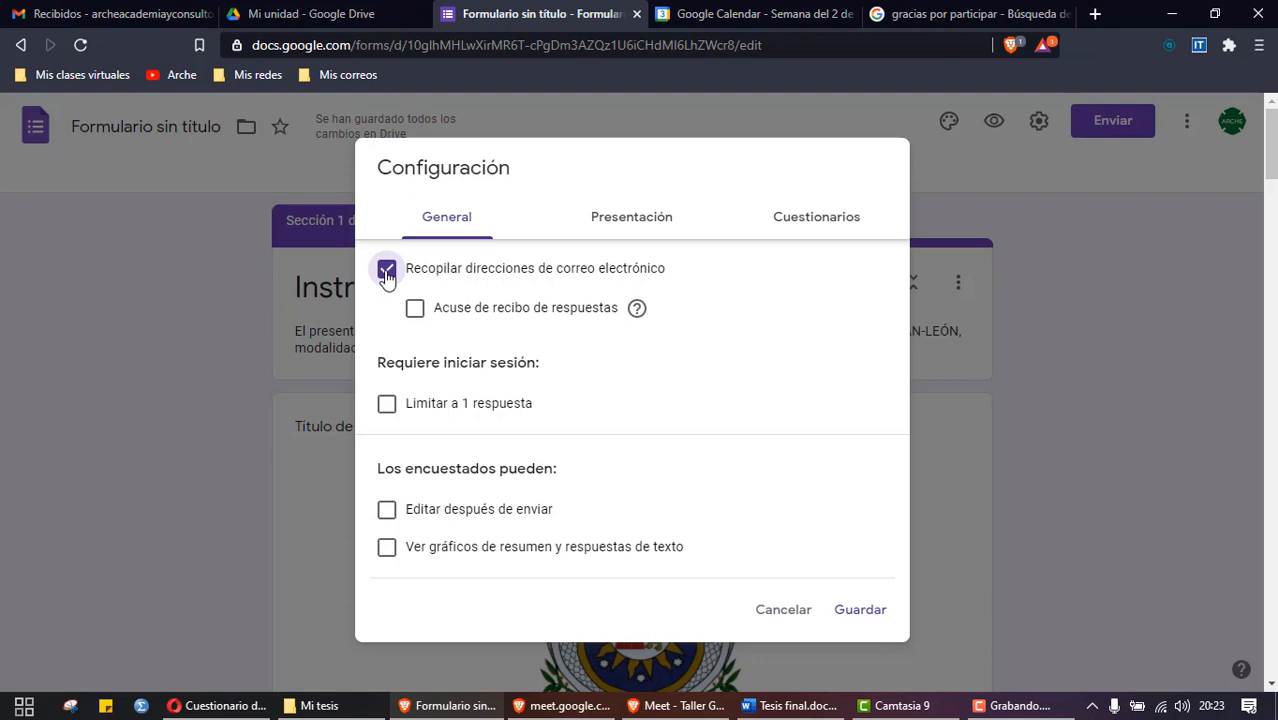
click(387, 408)
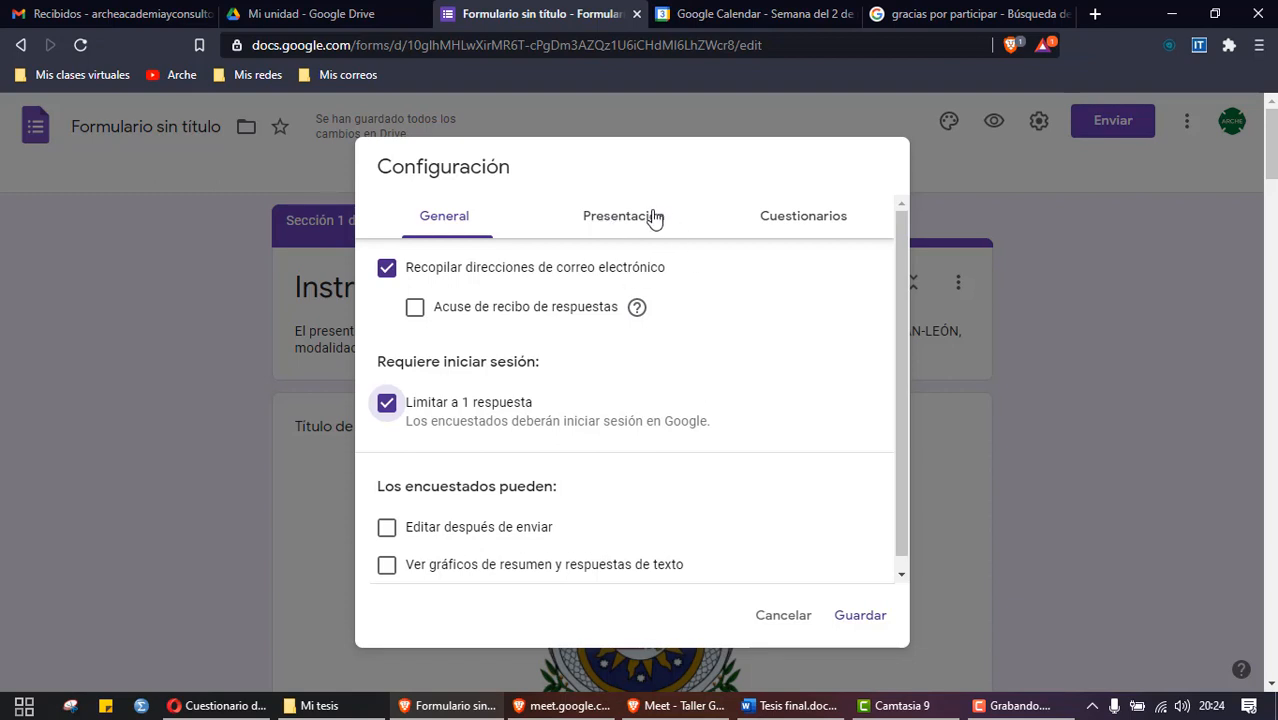
Step: Look over the form's presentation settings, keep the limit of 1 response enabled, and save the configuration
click(624, 236)
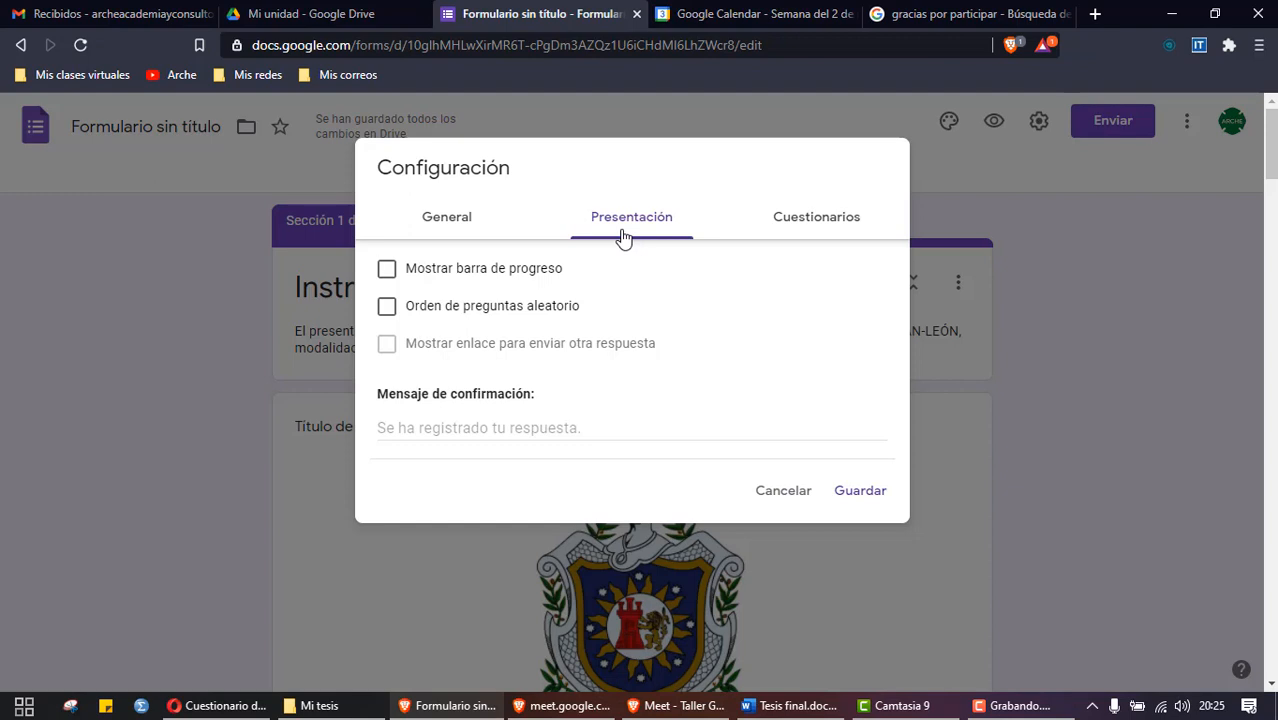
click(452, 218)
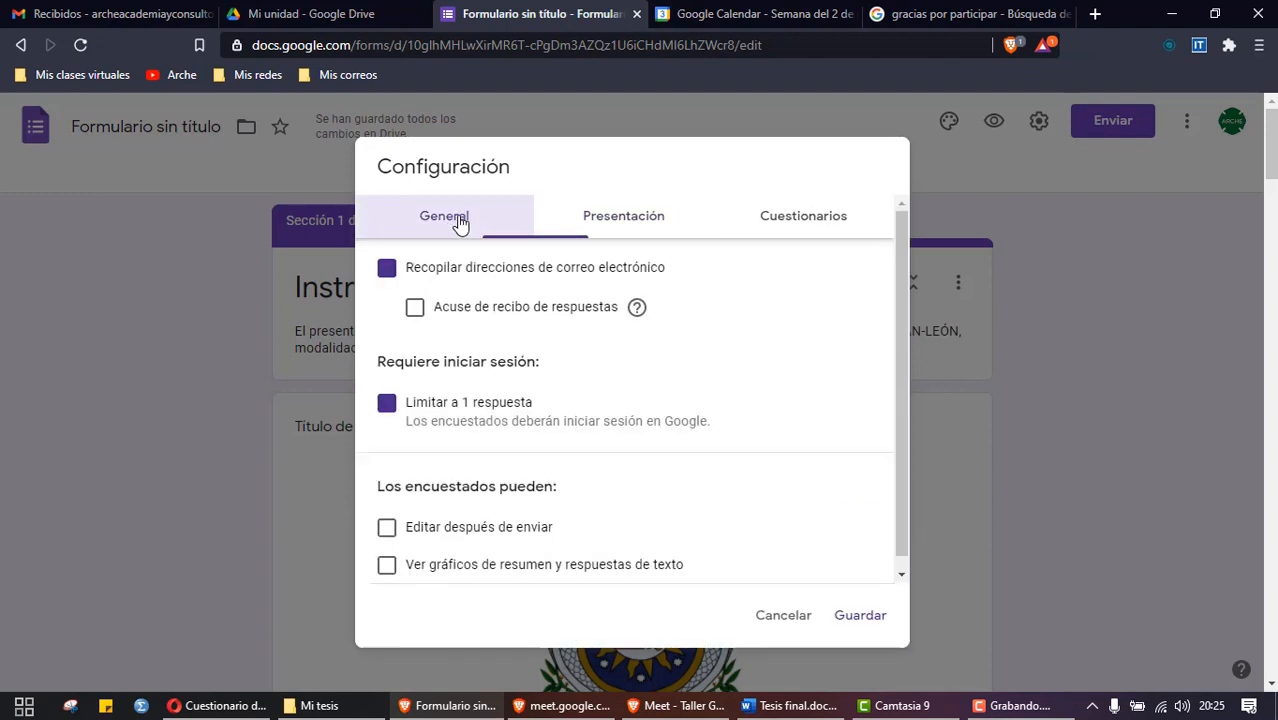
click(387, 404)
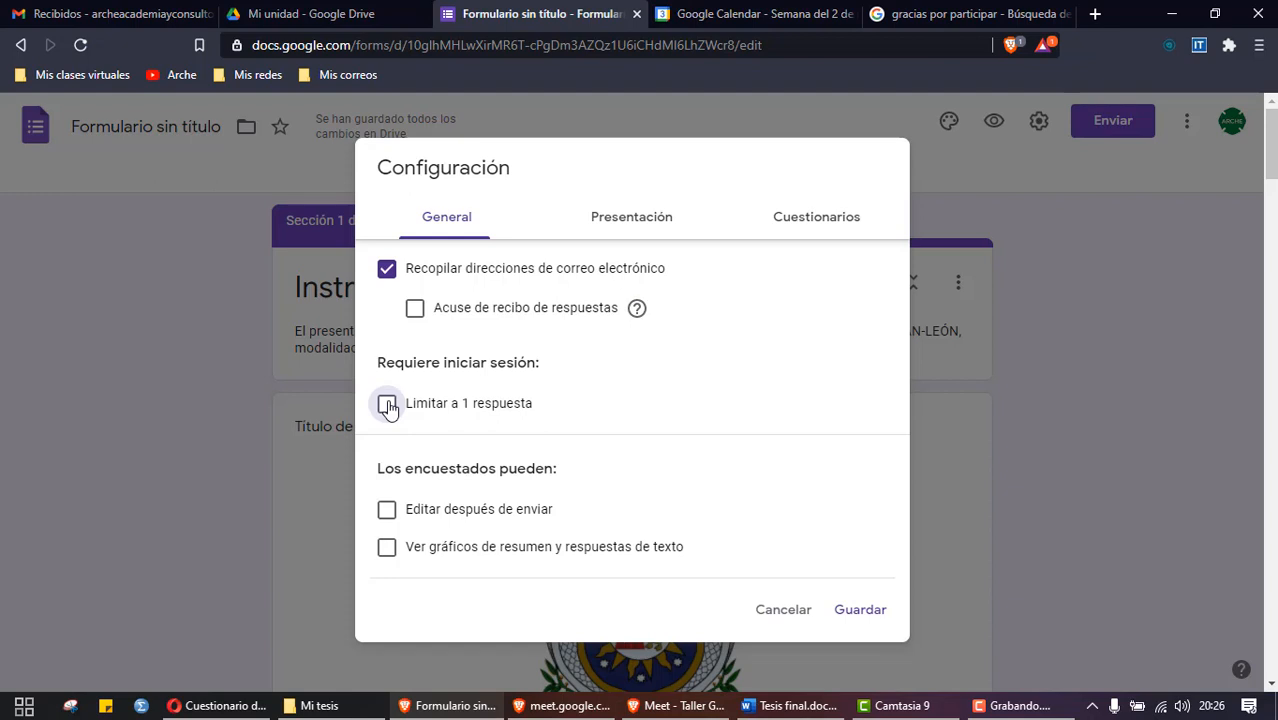
click(387, 404)
click(387, 404)
click(387, 404)
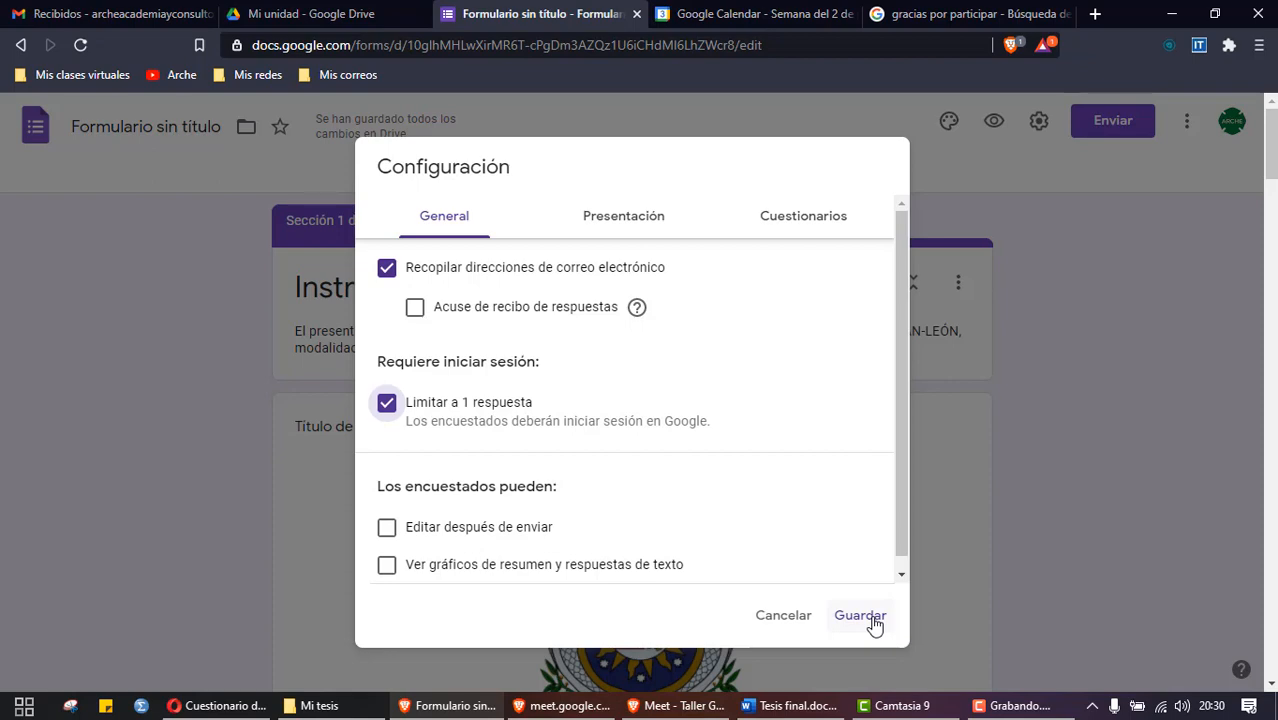
click(860, 616)
Step: Review the consent question's routing, the Datos generales questions, and the email field in the form's header
scroll(870, 612, down, 10)
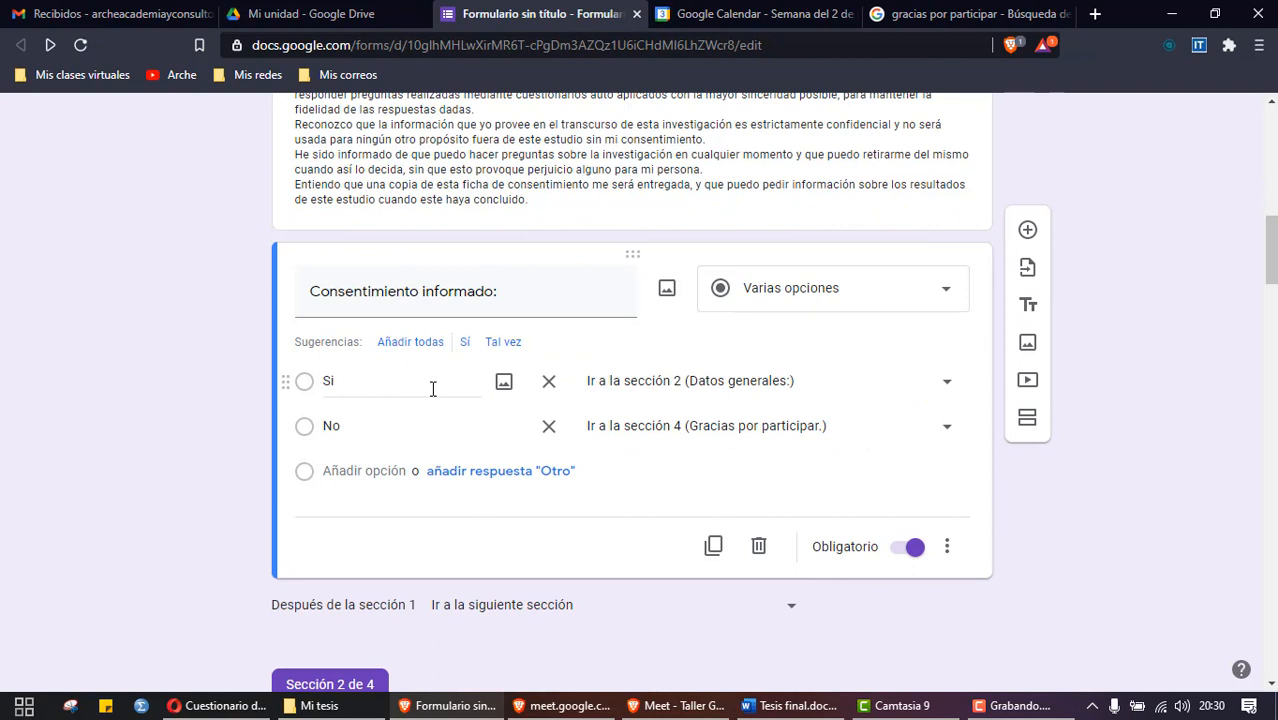
scroll(290, 340, down, 8)
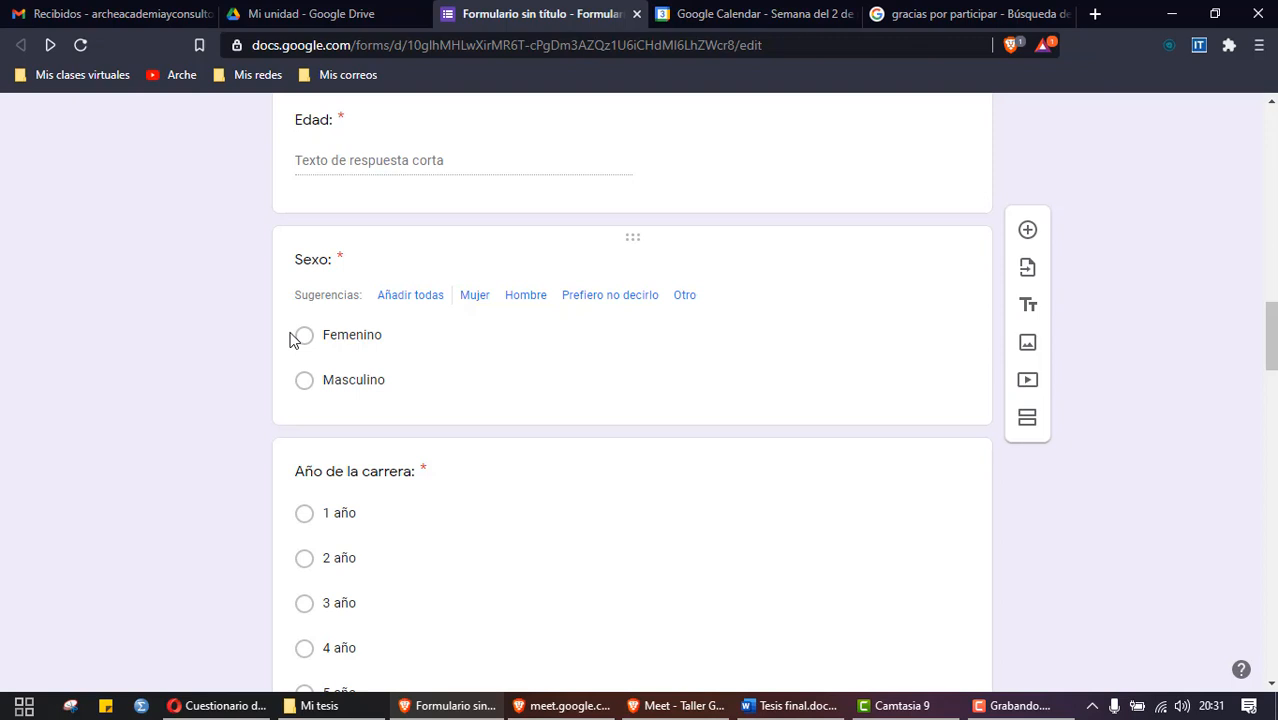
scroll(290, 340, up, 6)
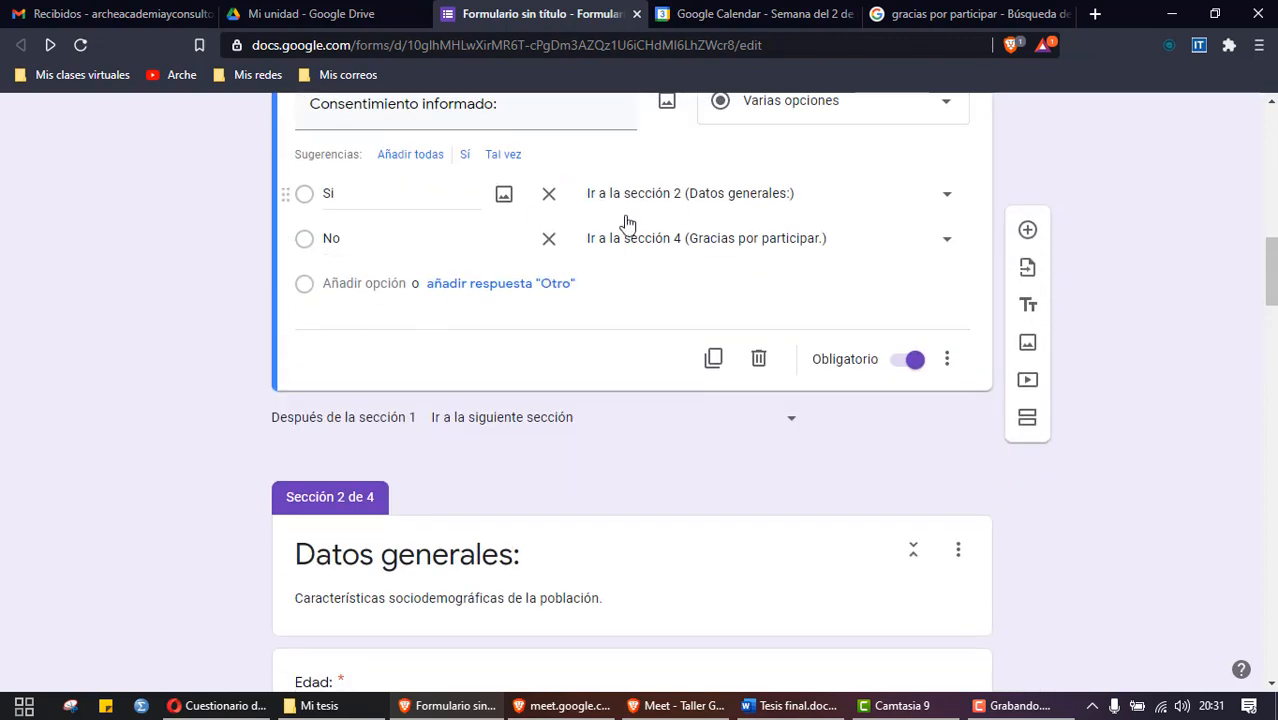
scroll(655, 300, up, 1)
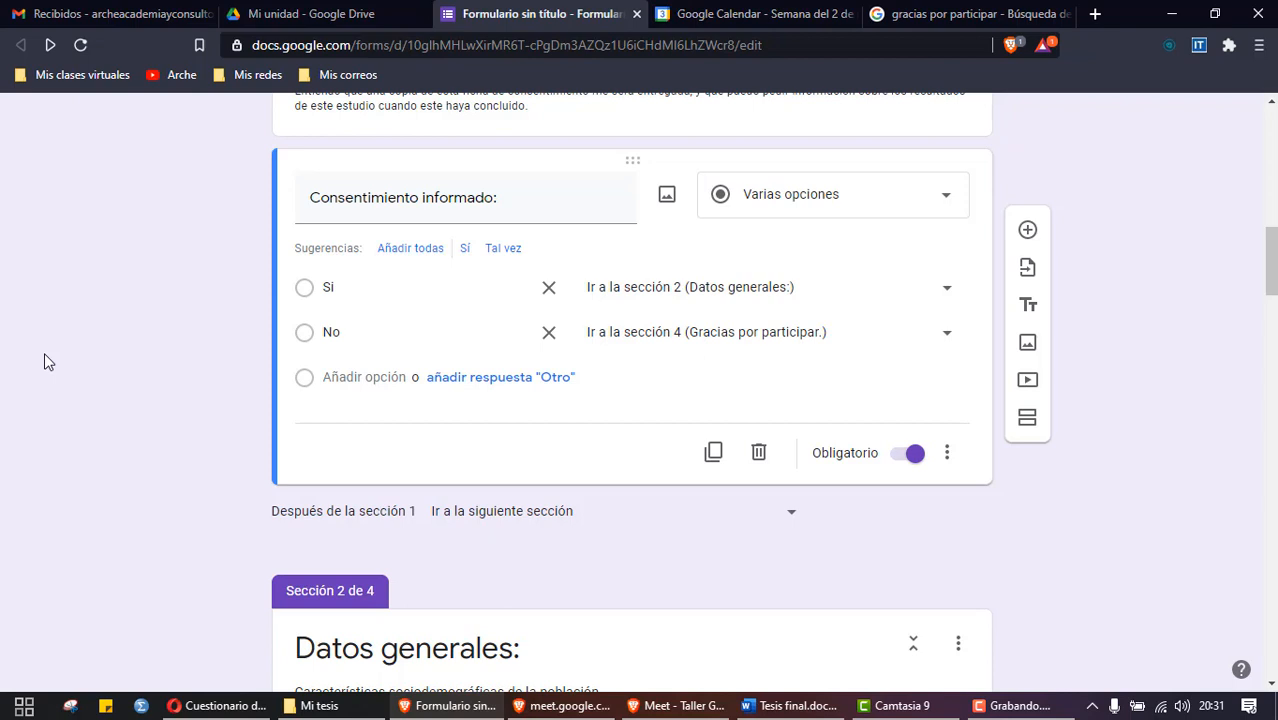
scroll(305, 302, down, 5)
scroll(277, 265, up, 1)
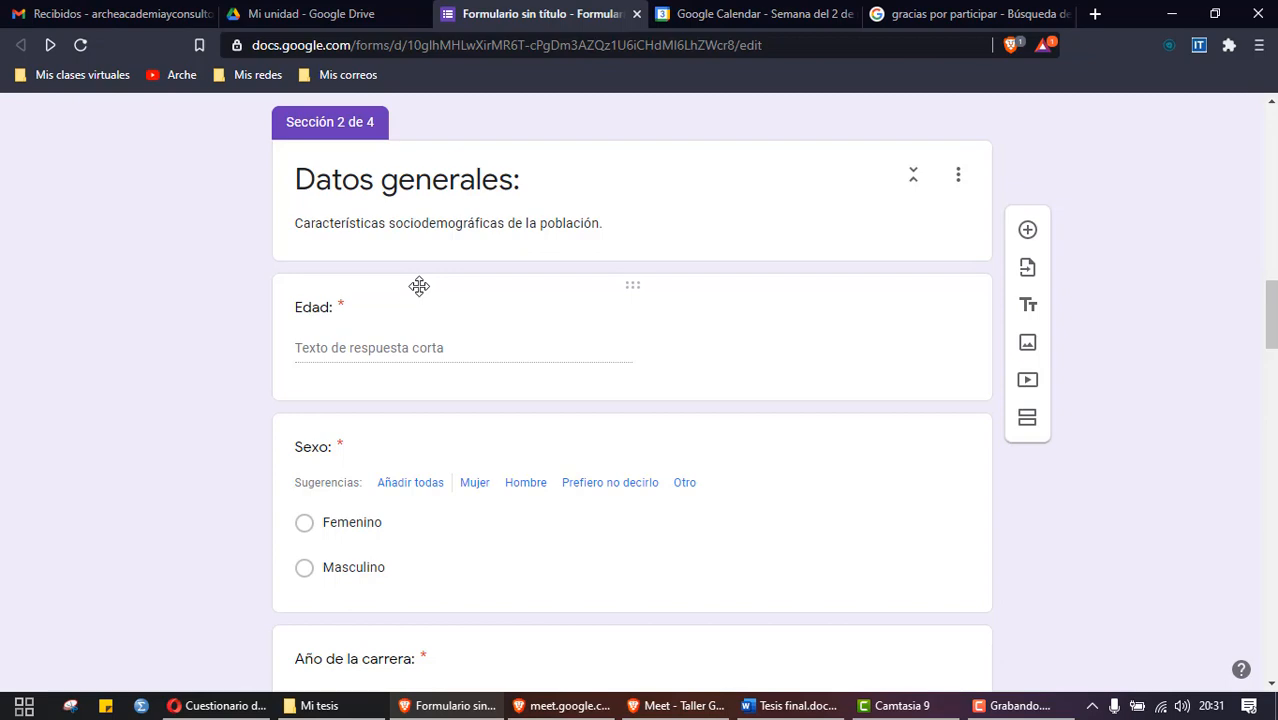
scroll(418, 286, up, 10)
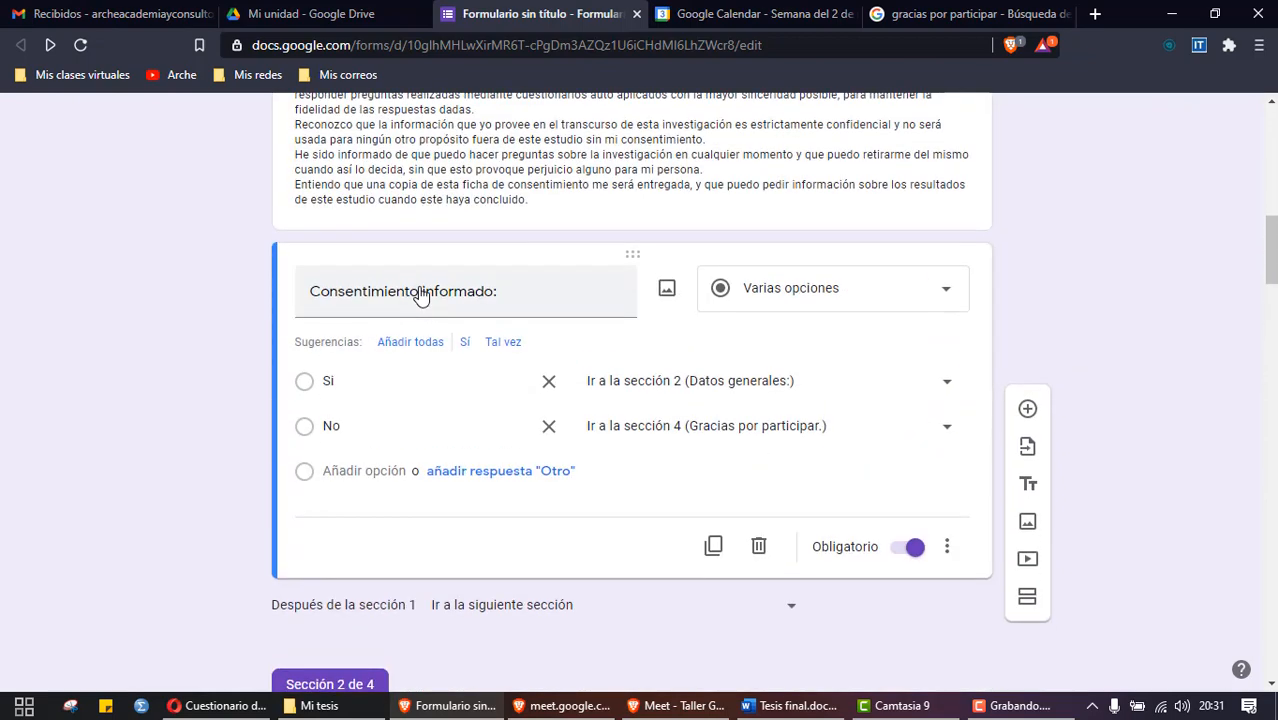
scroll(419, 286, up, 5)
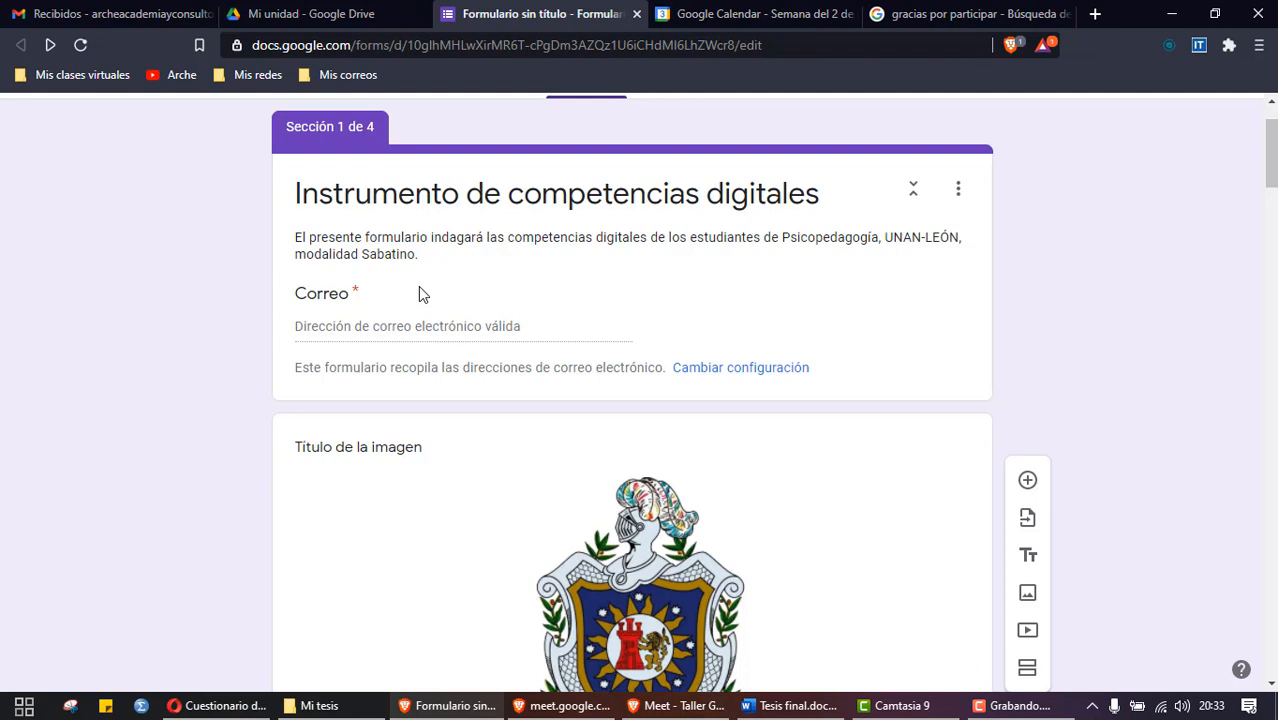
Step: Look over the form's additional options, such as copying, printing, adding collaborators and add-ons, without choosing any
click(360, 13)
click(555, 15)
scroll(612, 338, down, 3)
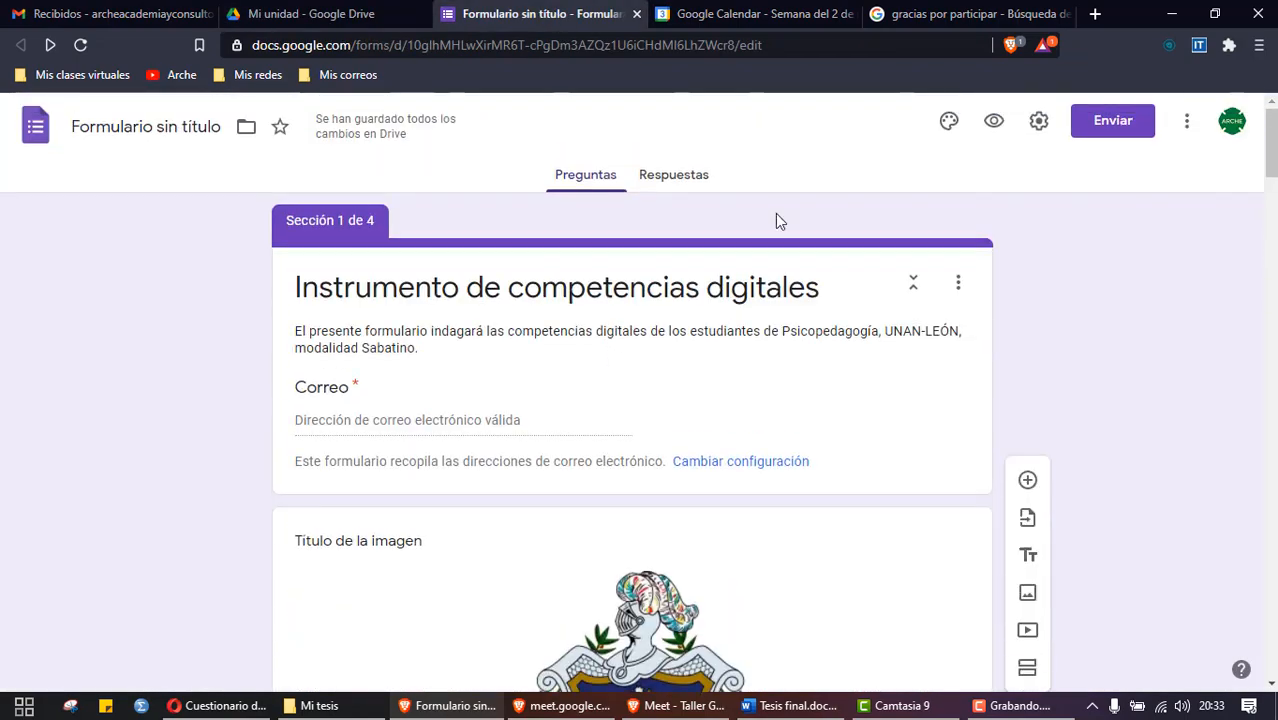
click(1178, 126)
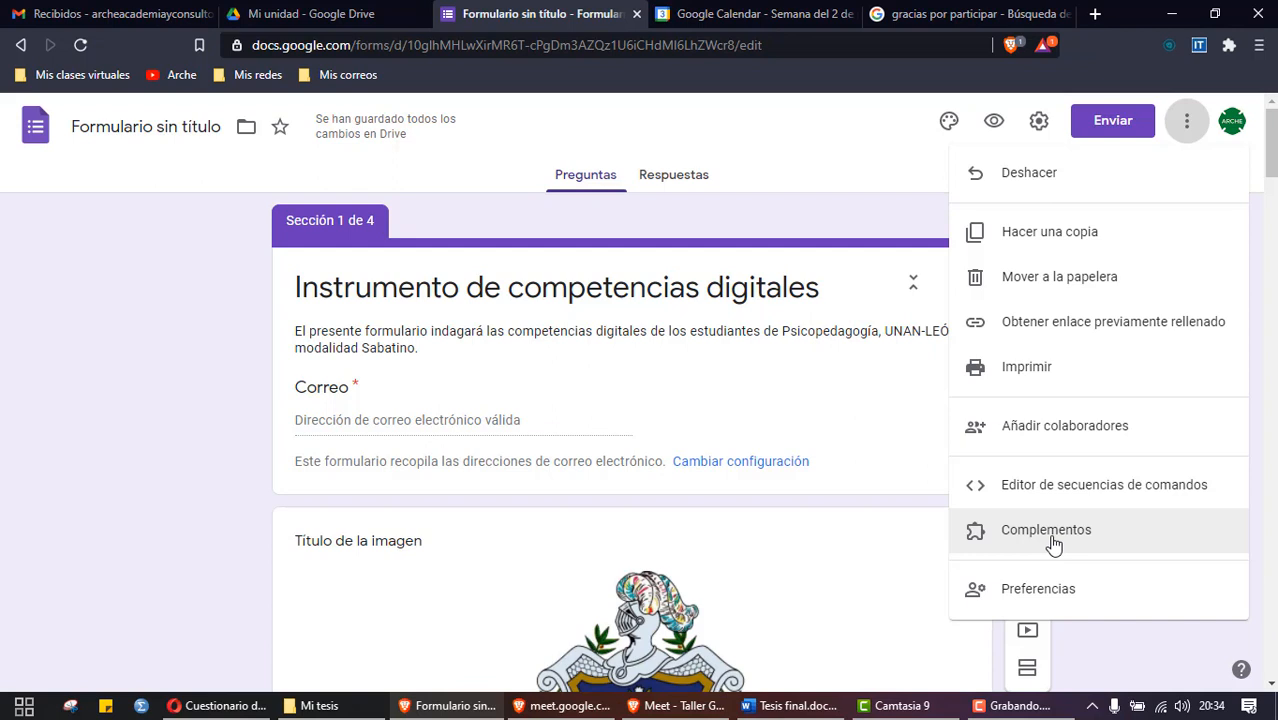
click(192, 400)
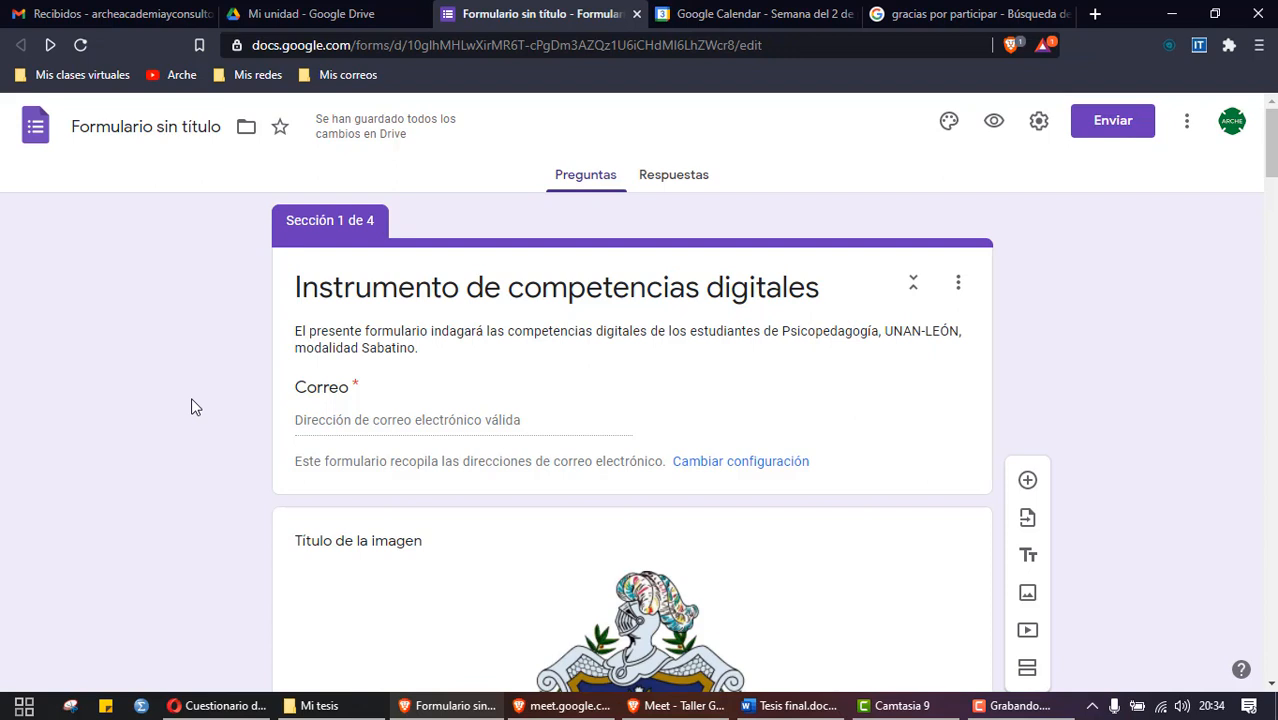
Step: Open Telegram Web in a new browser tab and return to the Instrumento de competencias digitales form
click(1095, 14)
text(tel)
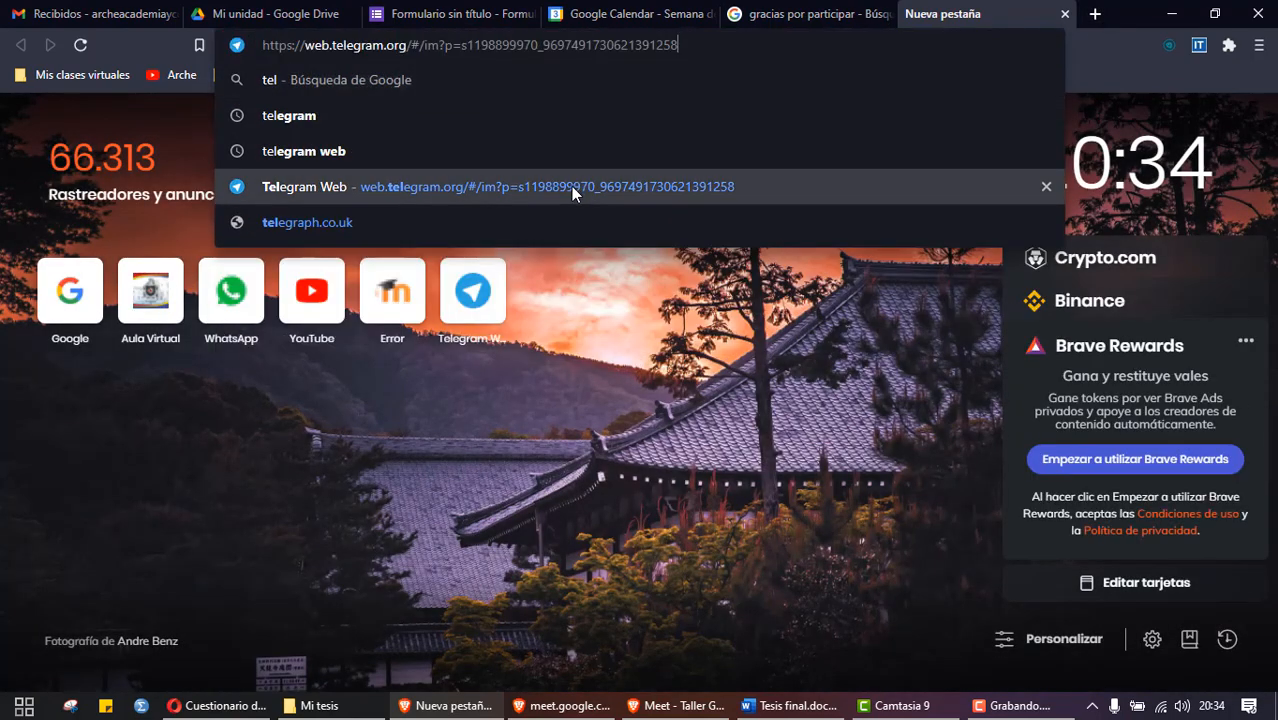
click(571, 186)
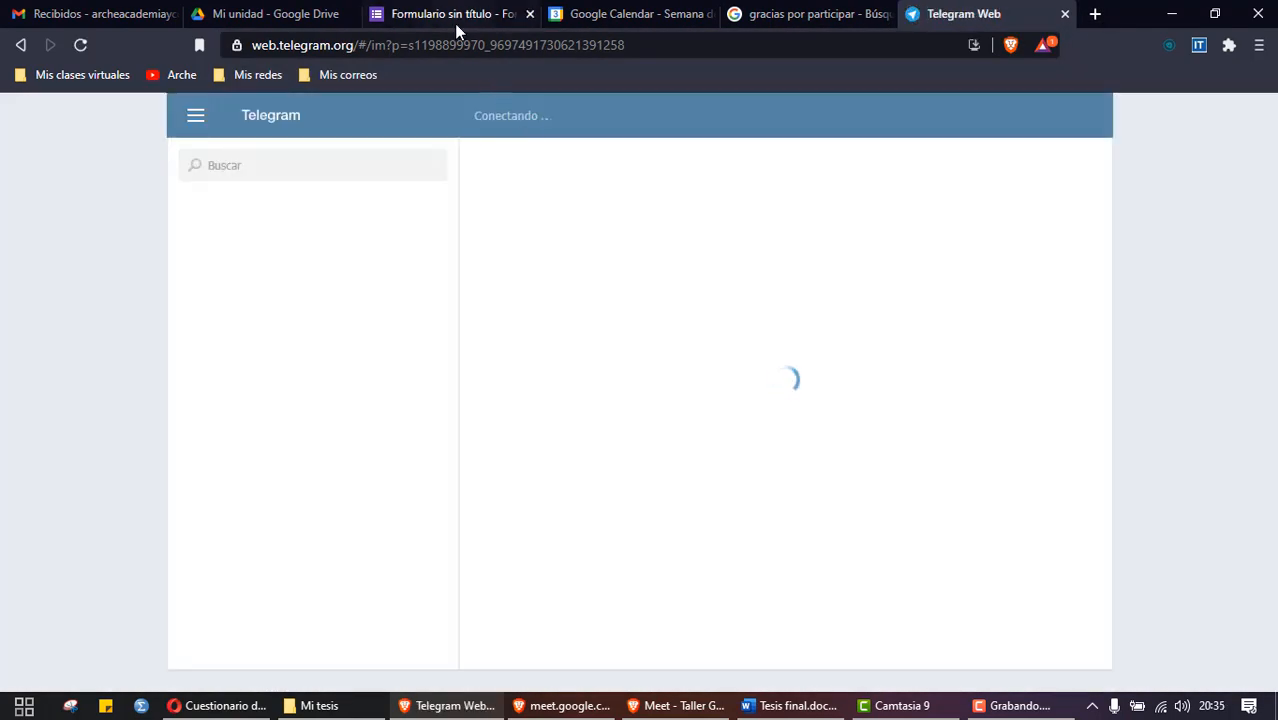
click(456, 25)
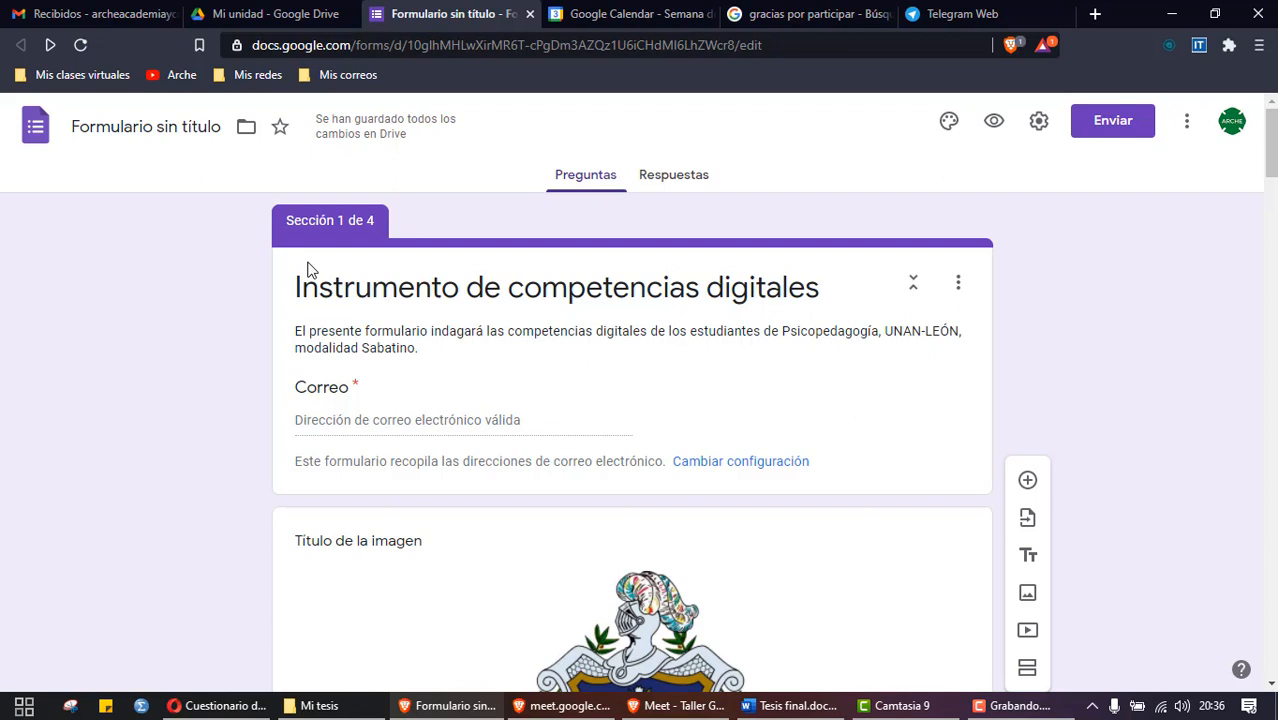
Step: Copy the form's full, unshortened share link from the send options
click(1122, 128)
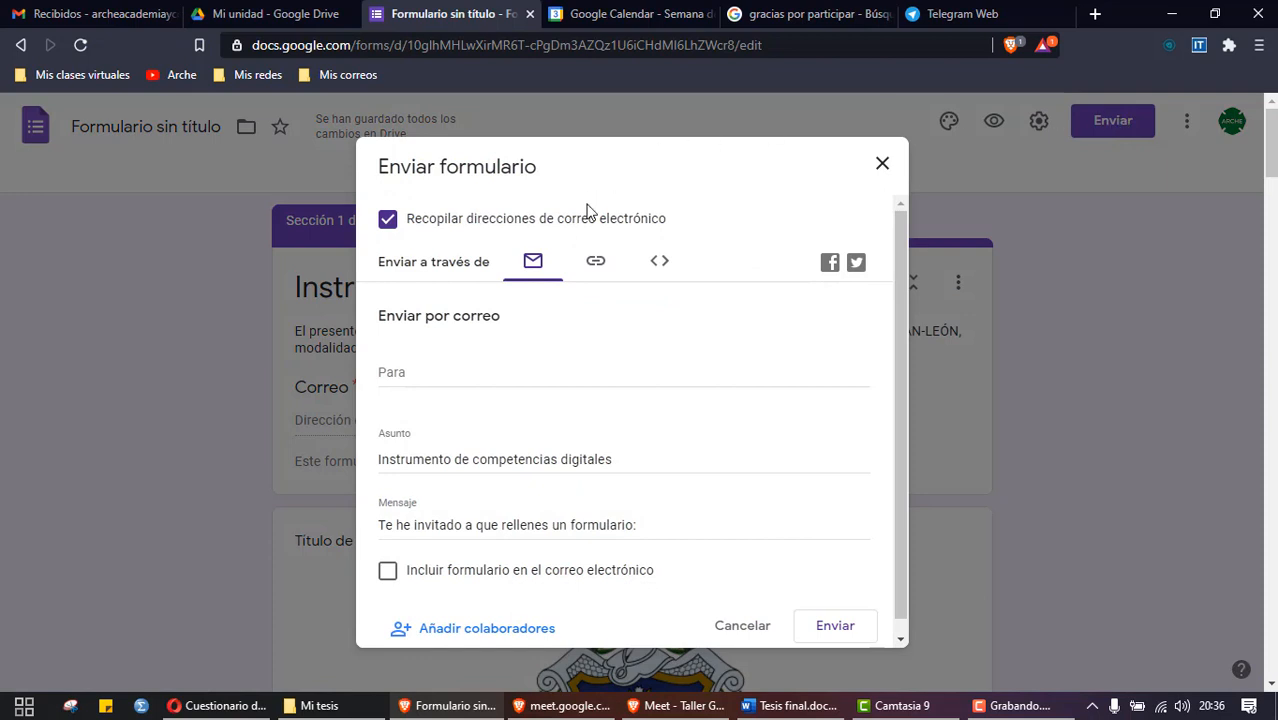
click(597, 266)
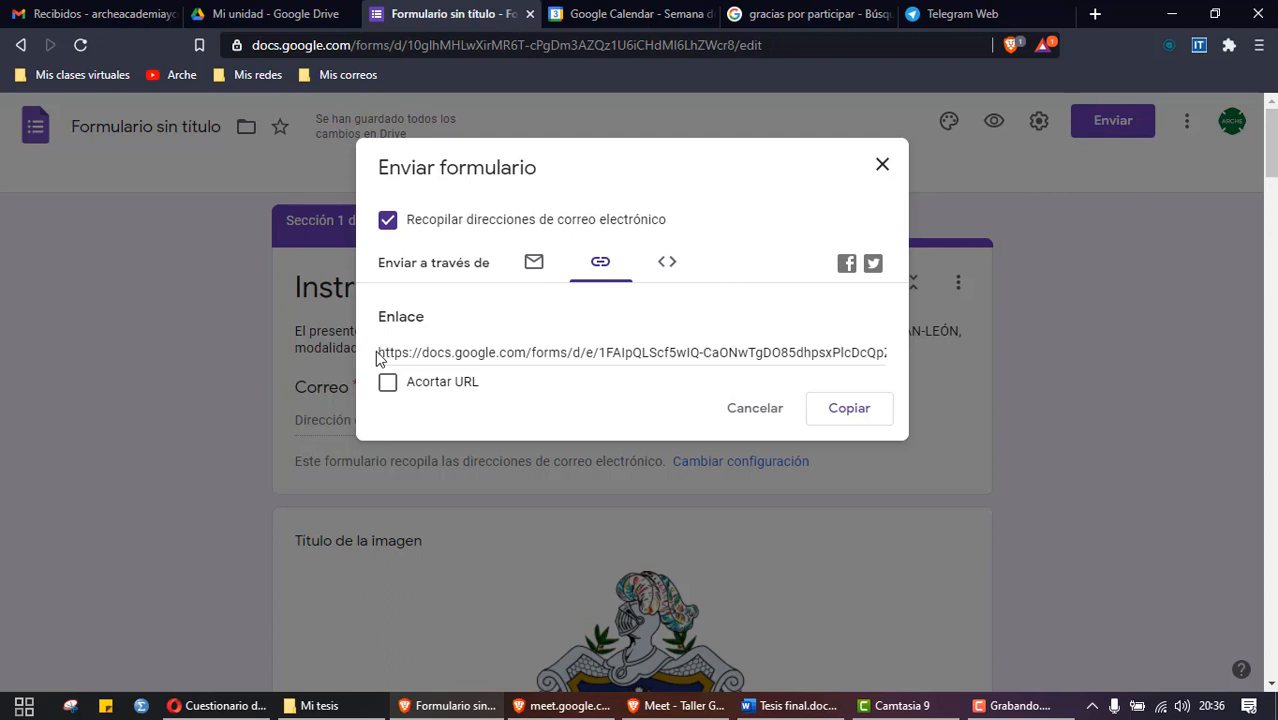
click(837, 416)
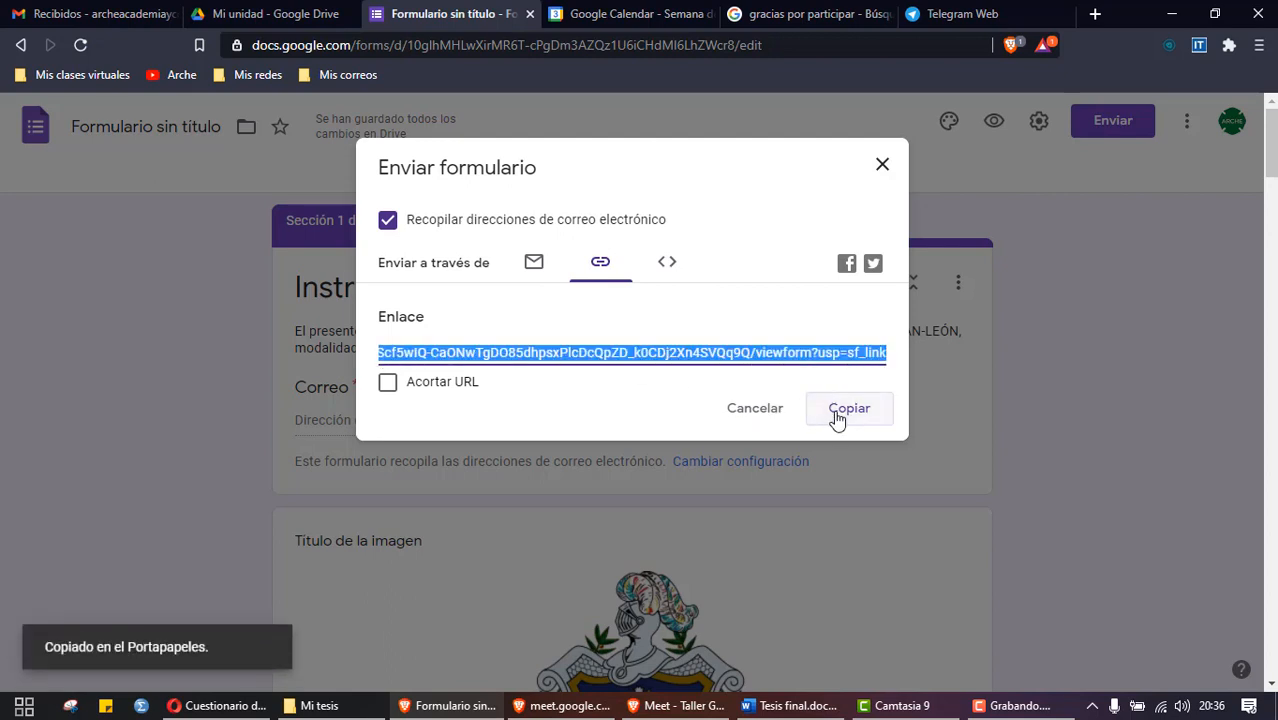
Step: Paste the form link as a draft in Telegram's Inteligencia Emocional group, clear it unsent, and close the form's send options
click(944, 20)
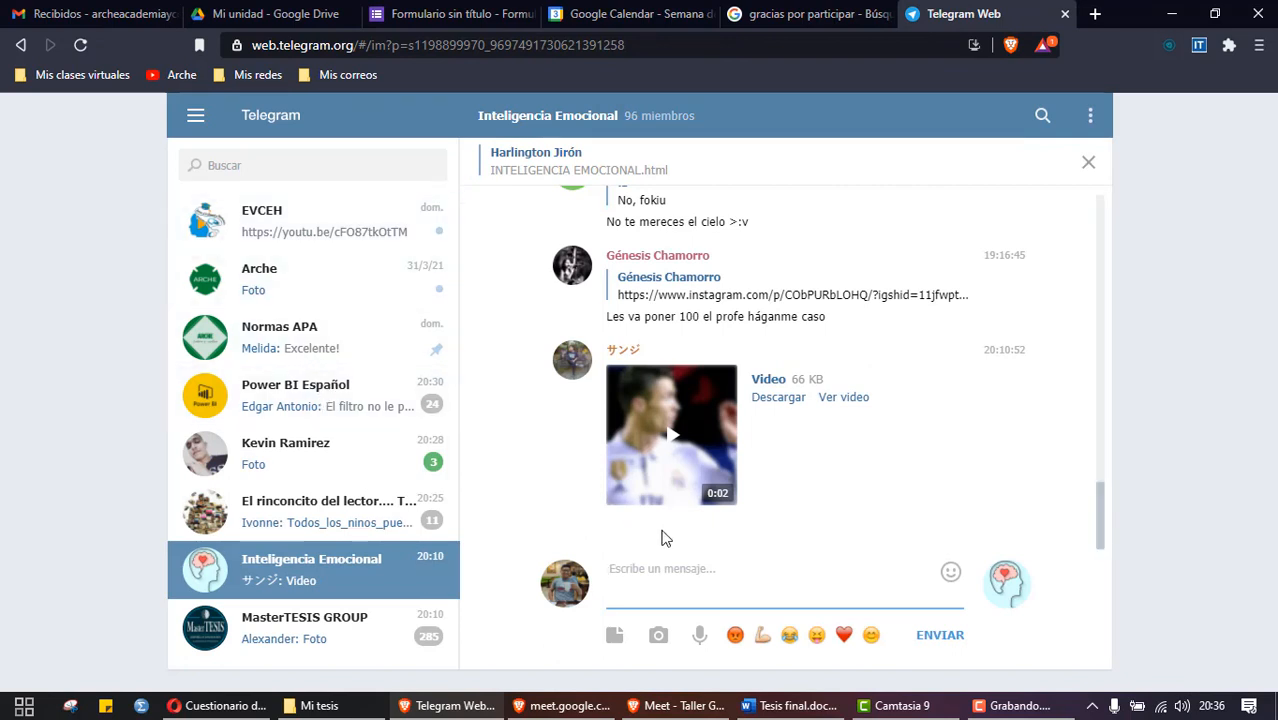
text(https://docs.google.com/forms/d/e/1FAIpQLScf5wIQ-CaONwTgDO85dhpsxPlcDcQpZD_k0CDj2Xn4SVQq9Q/viewform?usp=sf_link)
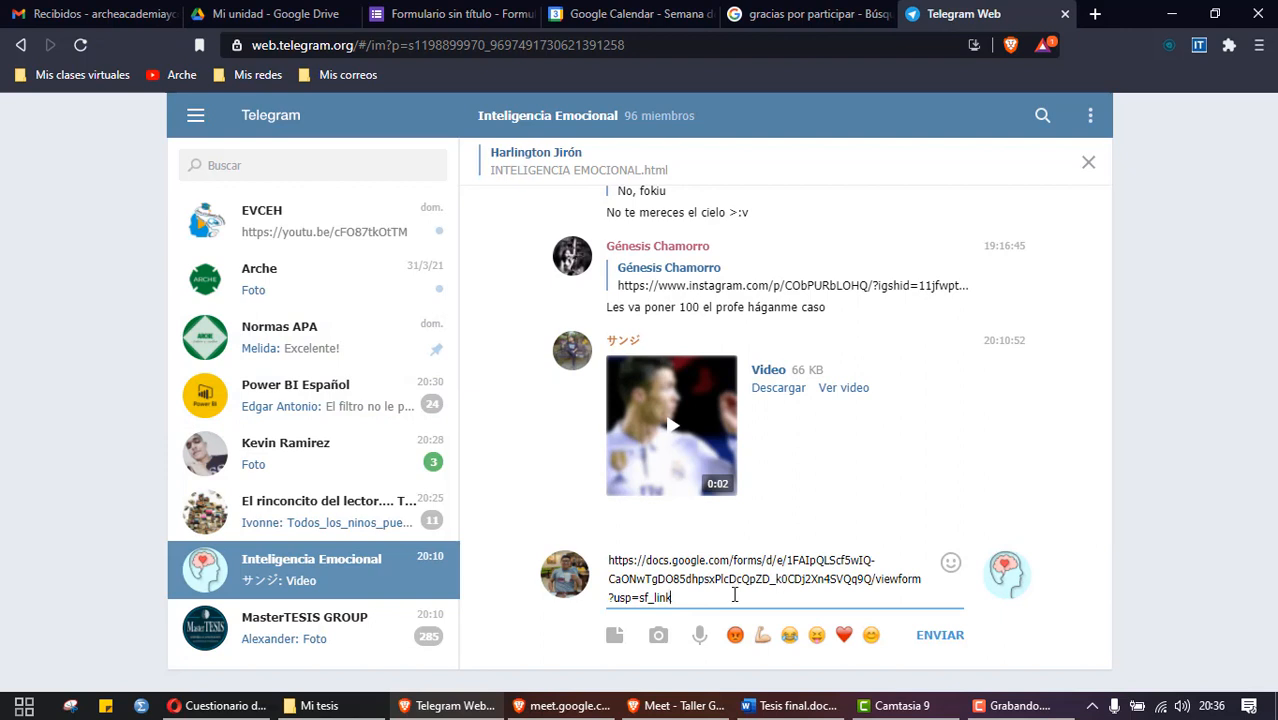
key(ctrl+a)
key(BackSpace)
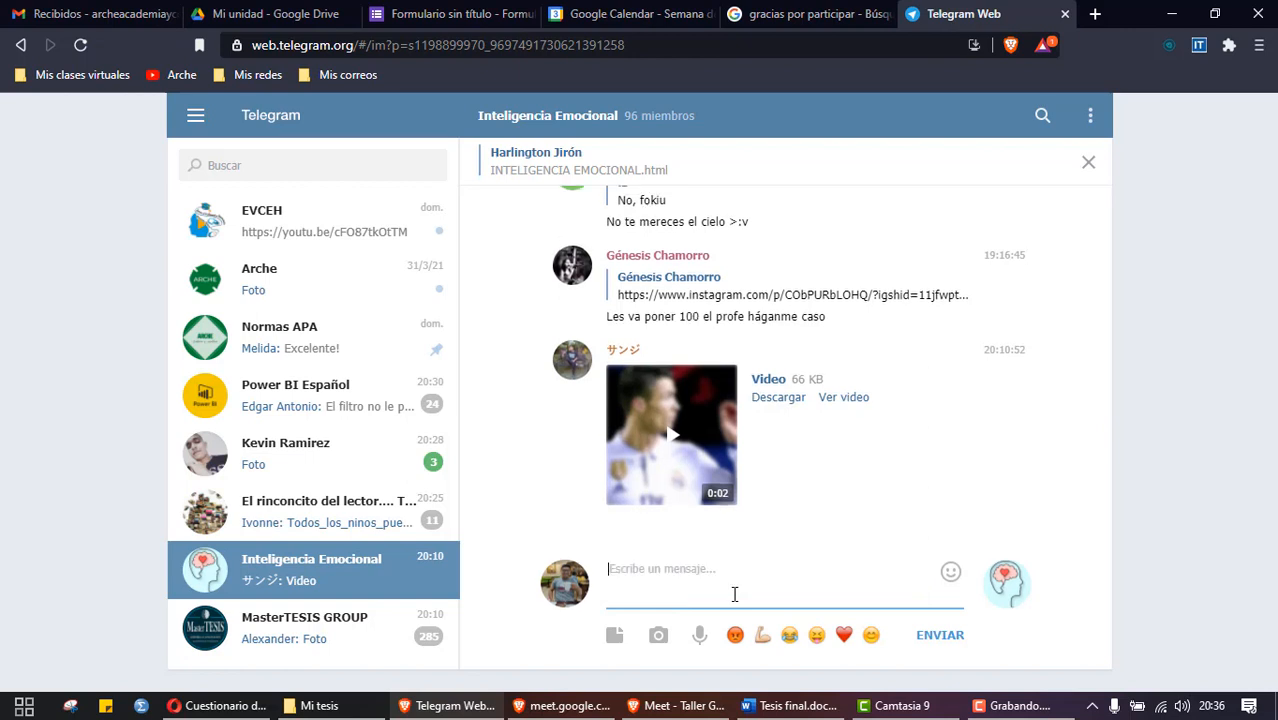
click(457, 20)
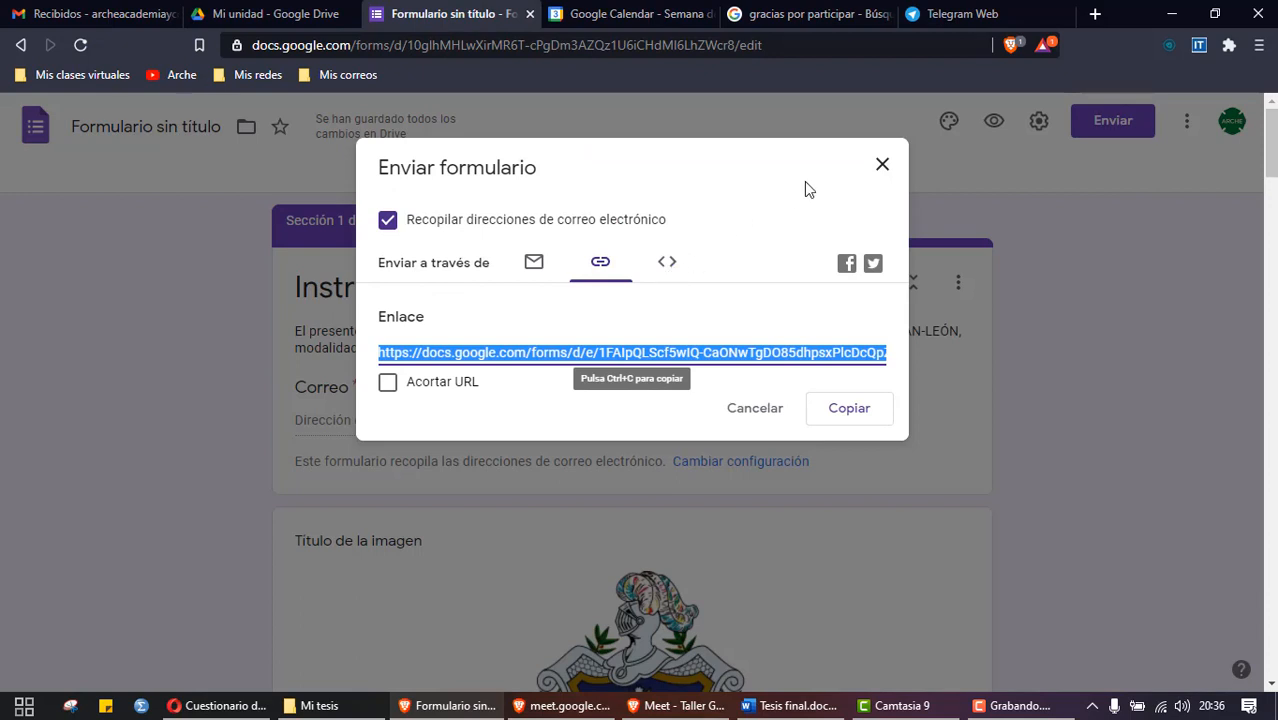
click(881, 165)
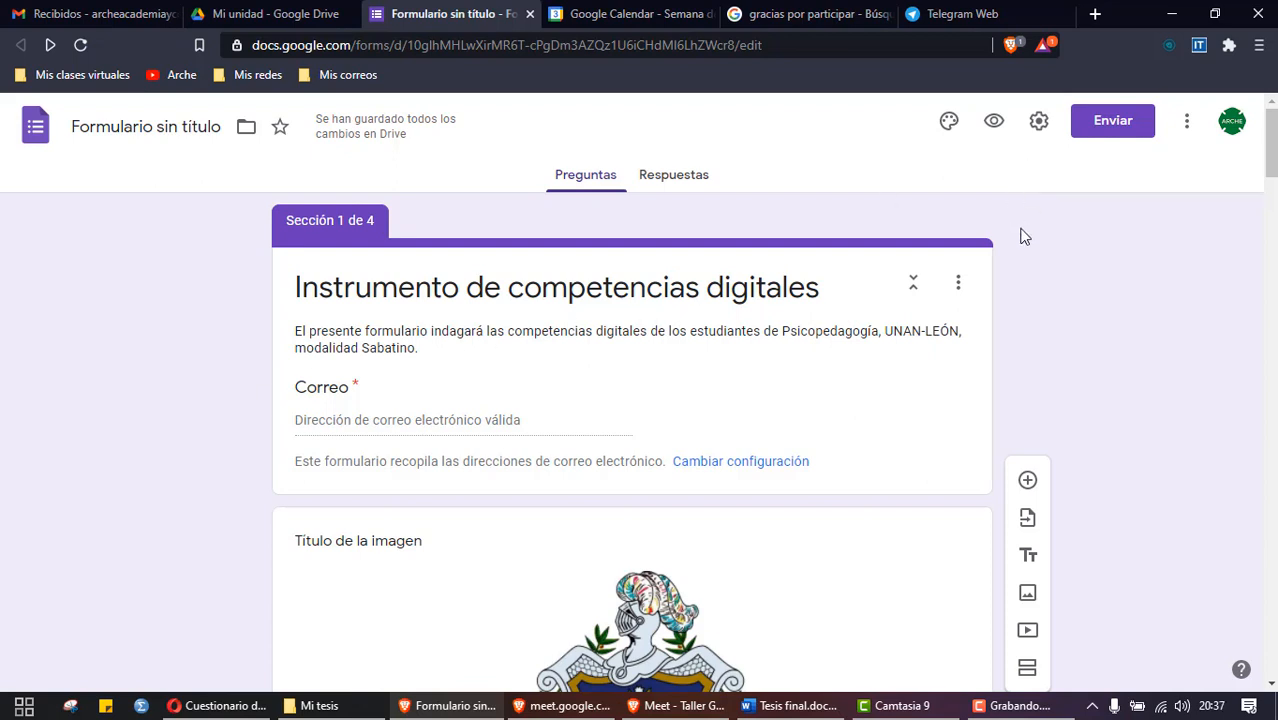
Step: Switch to Opera and show the responses of the Cuestionario de competencias digitales 1 form
scroll(1021, 266, down, 3)
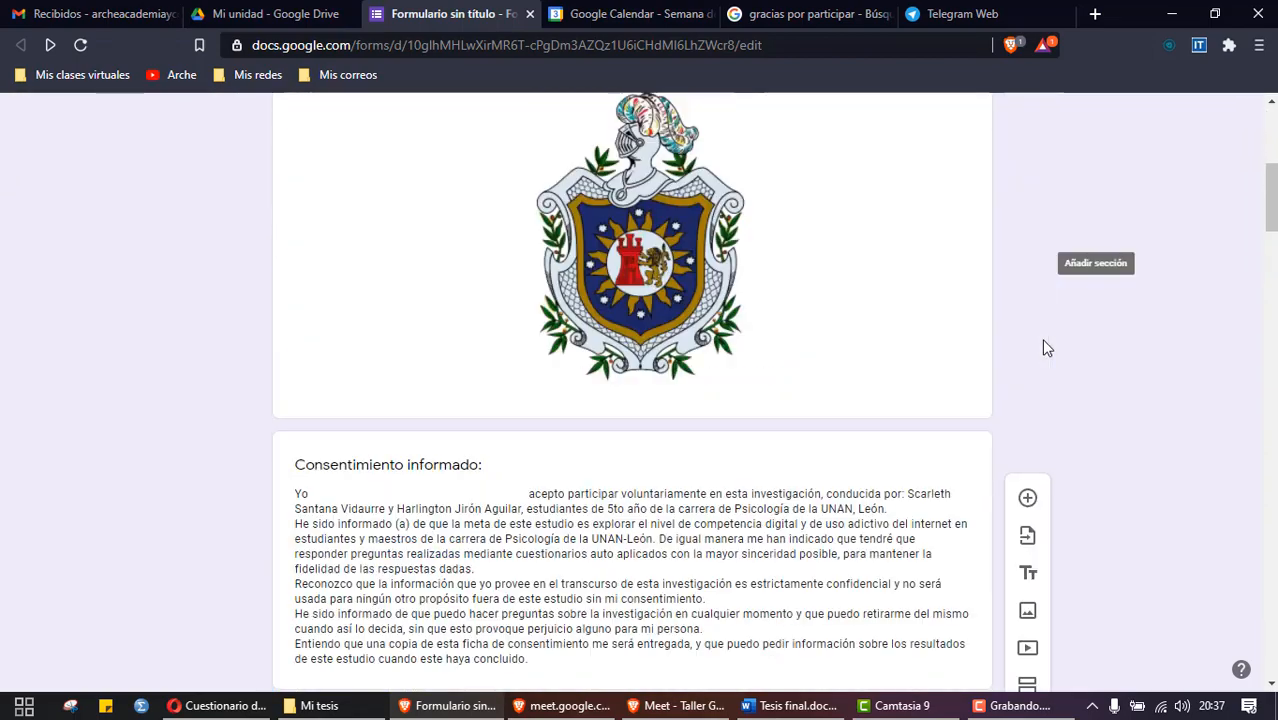
scroll(1044, 348, up, 3)
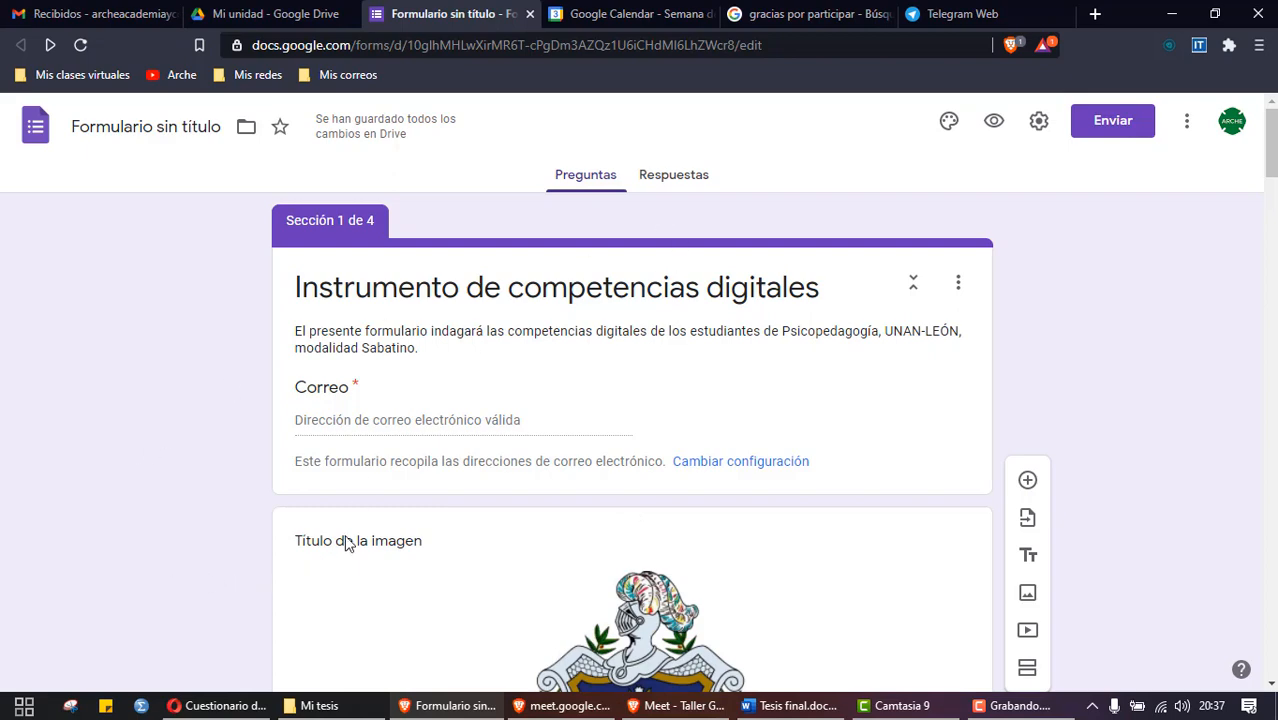
click(226, 707)
scroll(213, 438, up, 8)
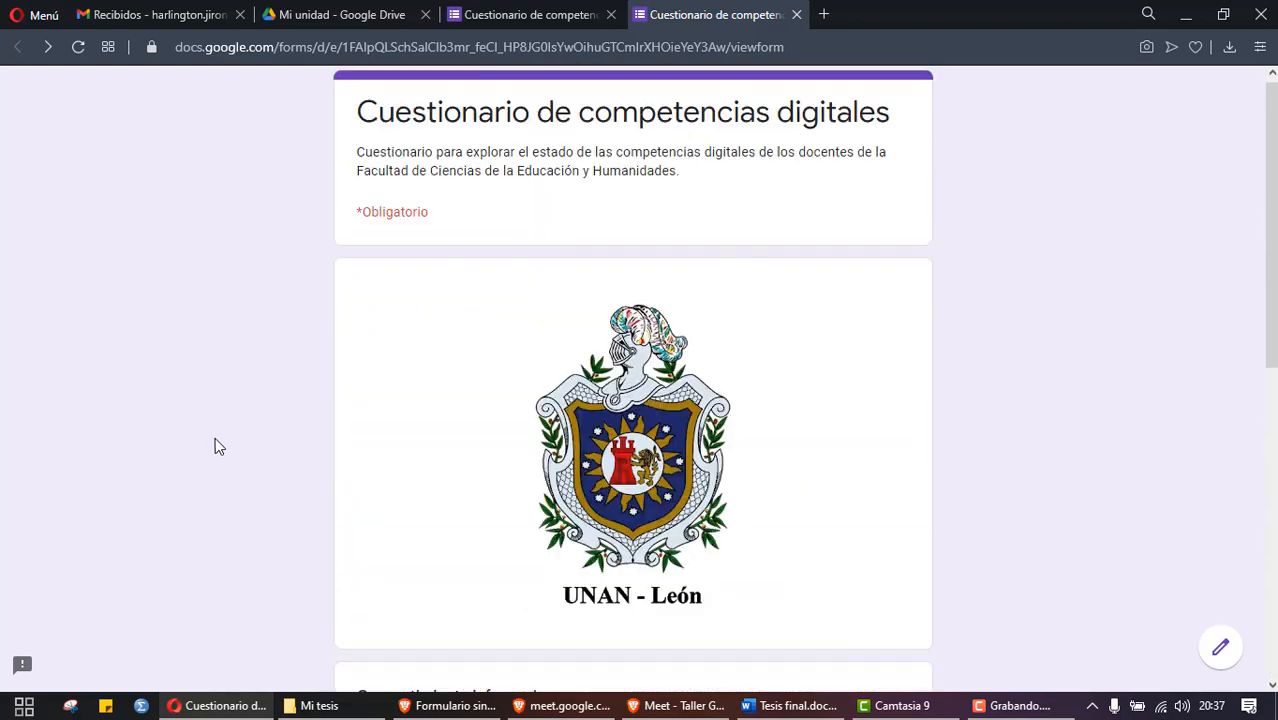
click(466, 19)
scroll(606, 370, up, 2)
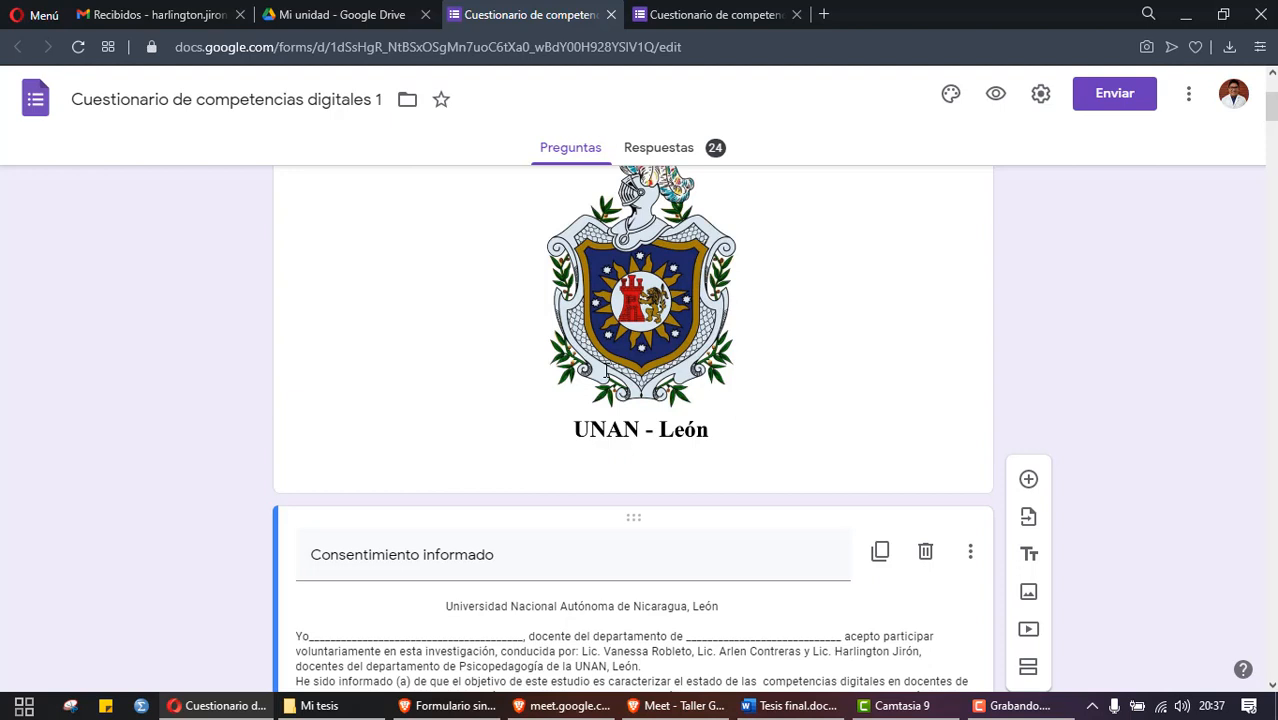
scroll(606, 372, up, 3)
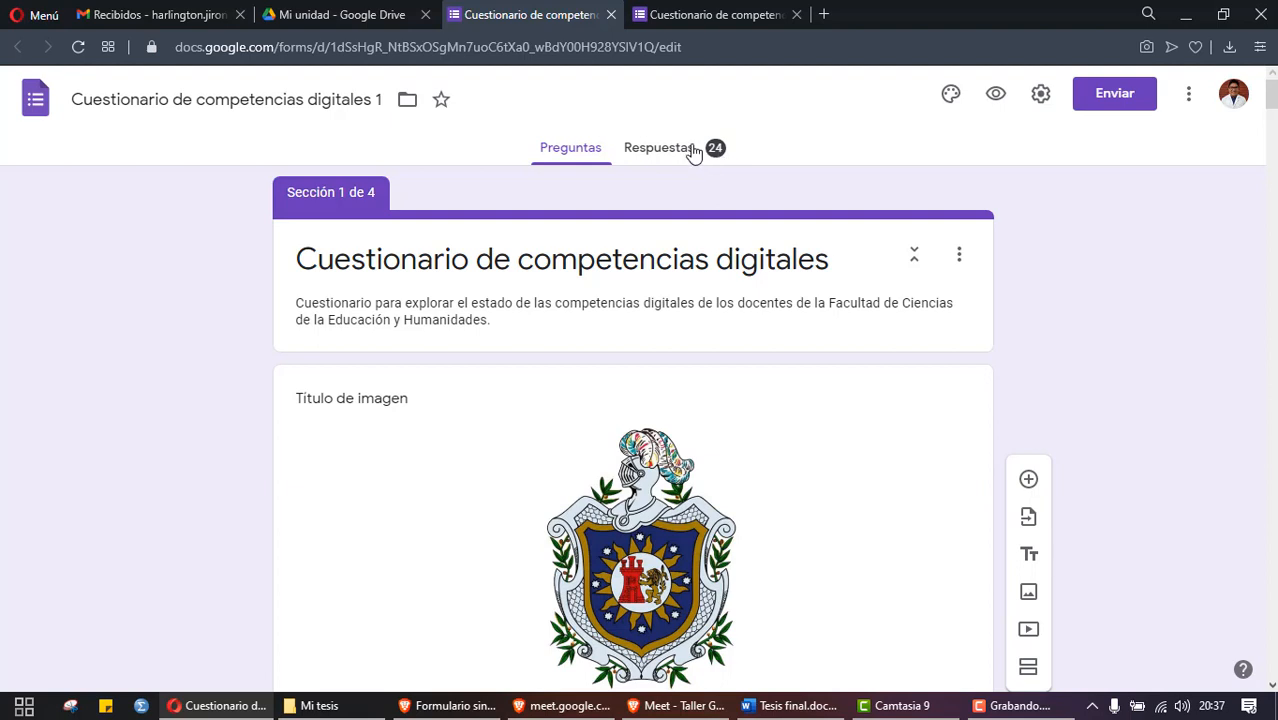
click(694, 152)
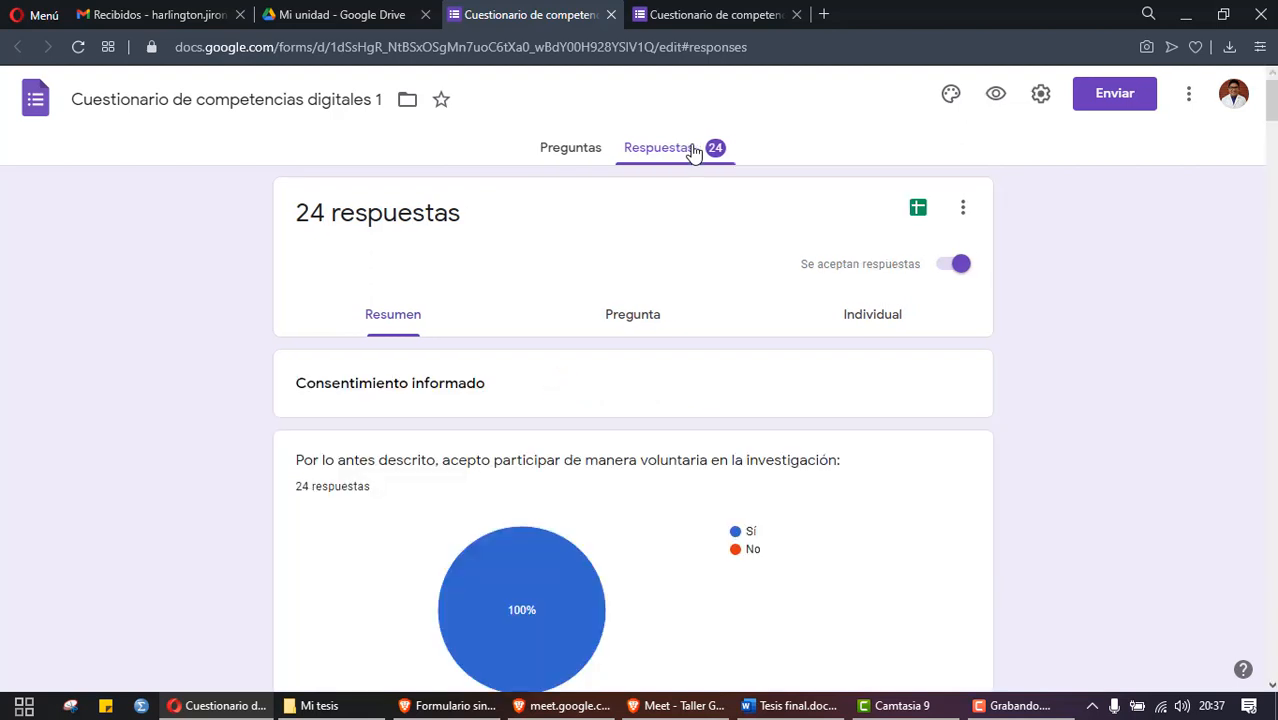
Step: Examine the response summary charts for informed consent, Edad, Sexo and Año de graduación
scroll(690, 200, down, 2)
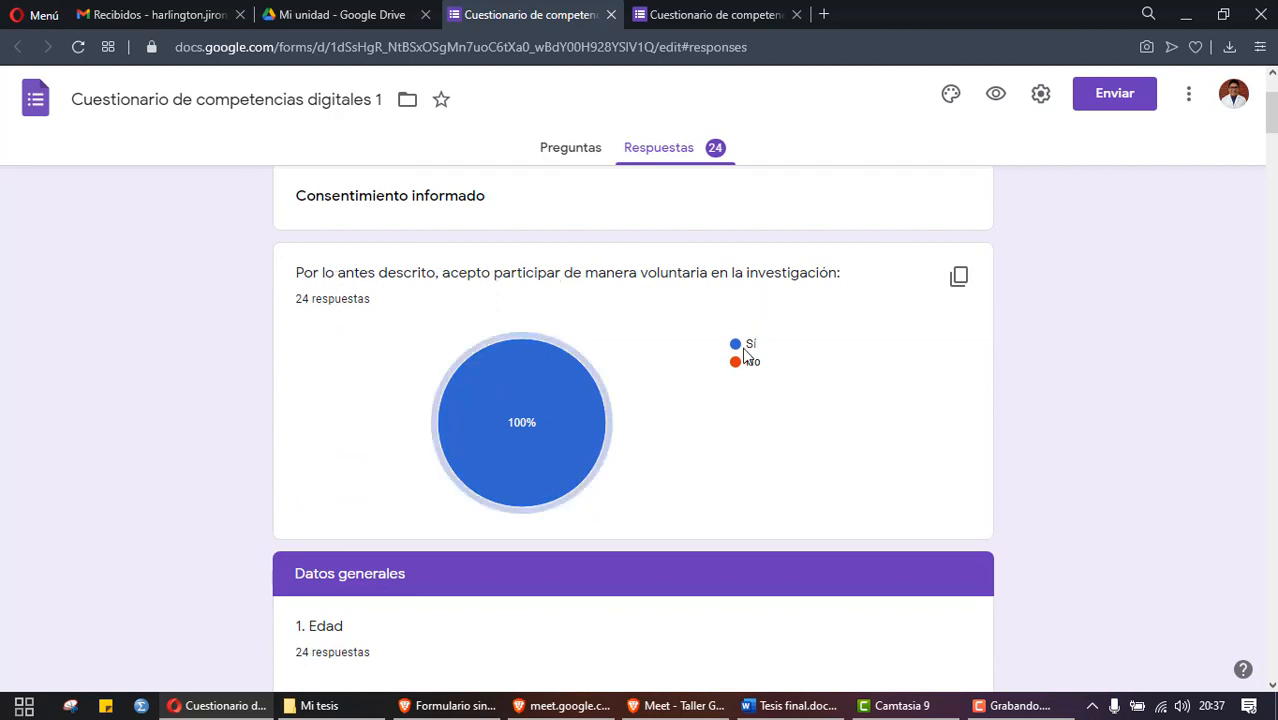
mouse_move(545, 443)
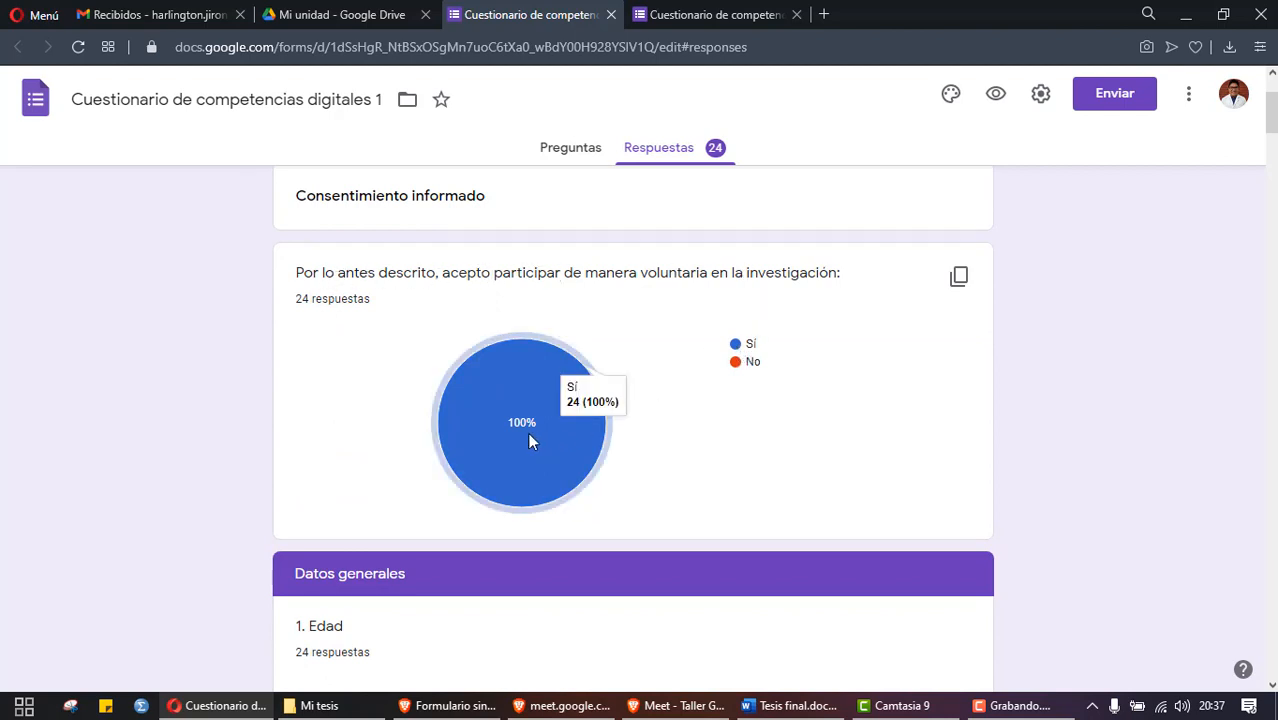
scroll(527, 440, down, 5)
scroll(527, 440, up, 3)
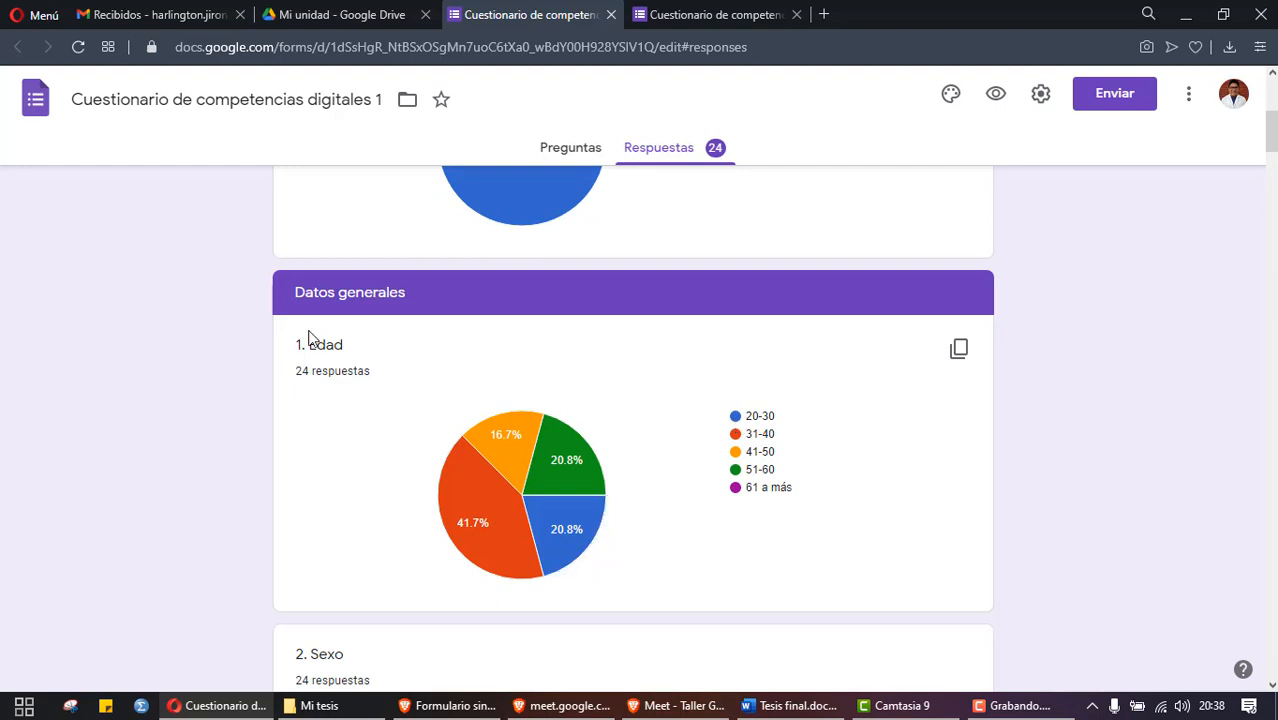
scroll(335, 381, up, 1)
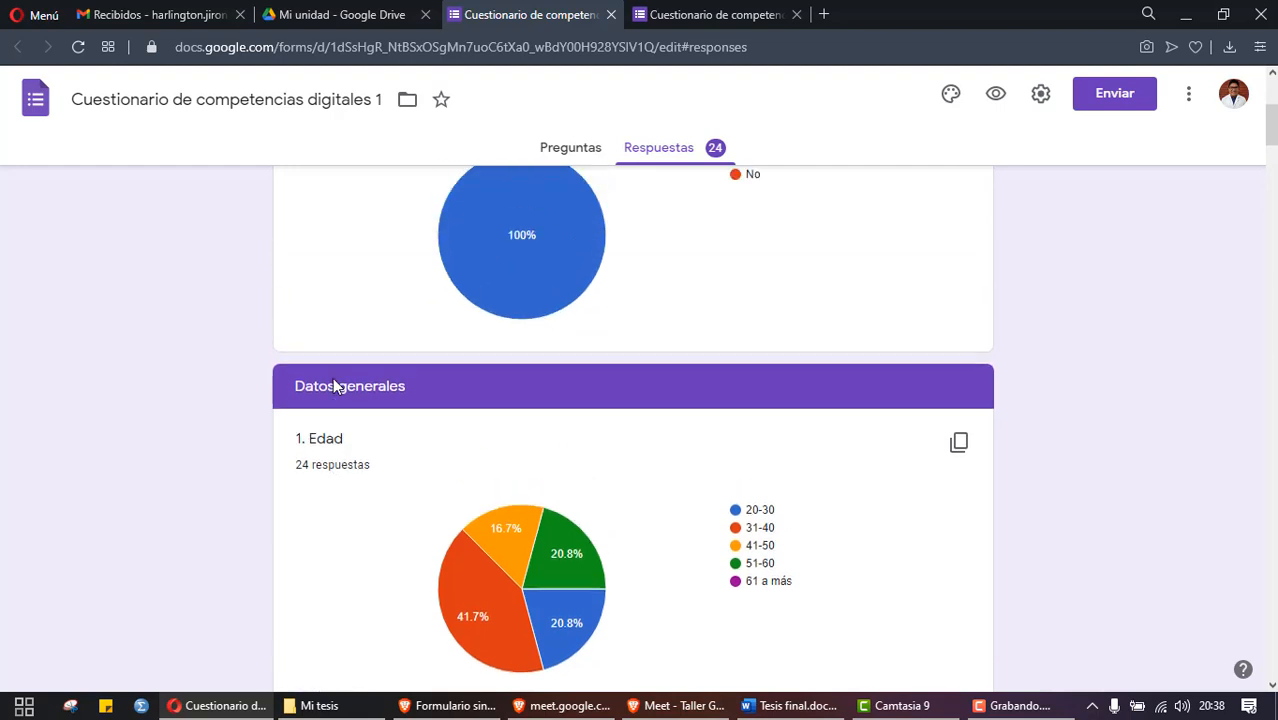
scroll(335, 379, down, 2)
scroll(335, 380, down, 3)
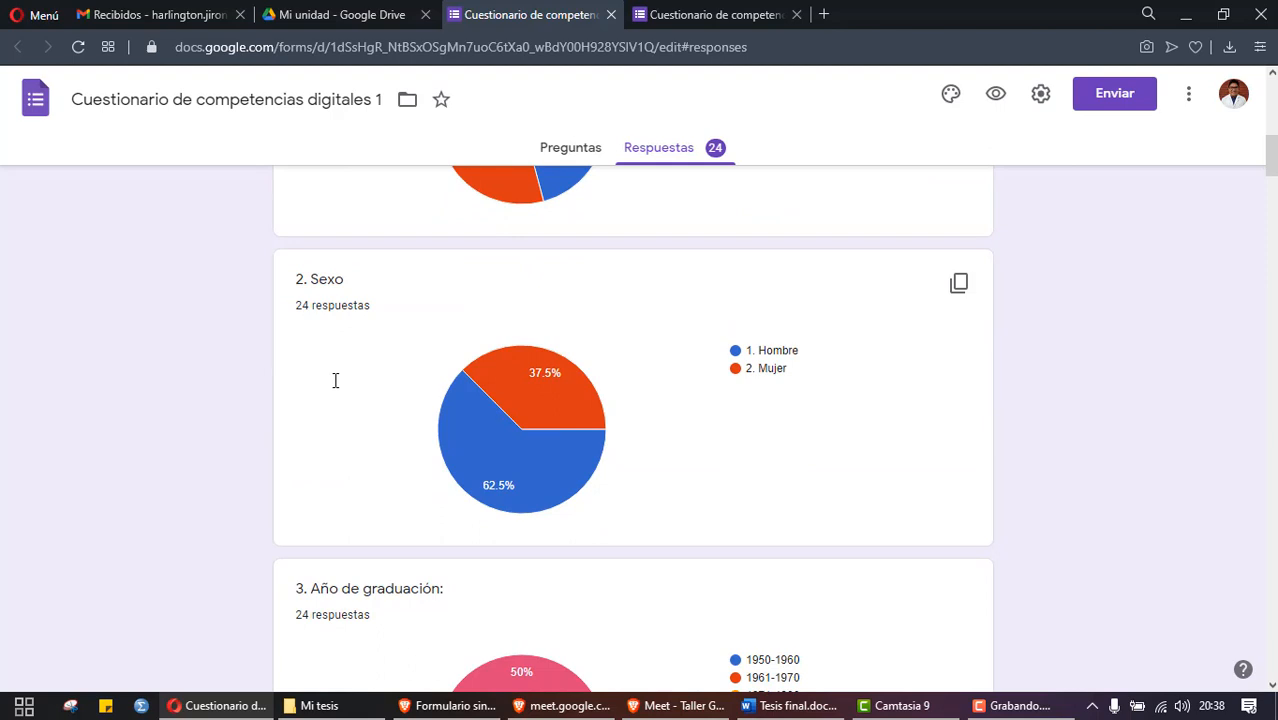
scroll(335, 382, down, 2)
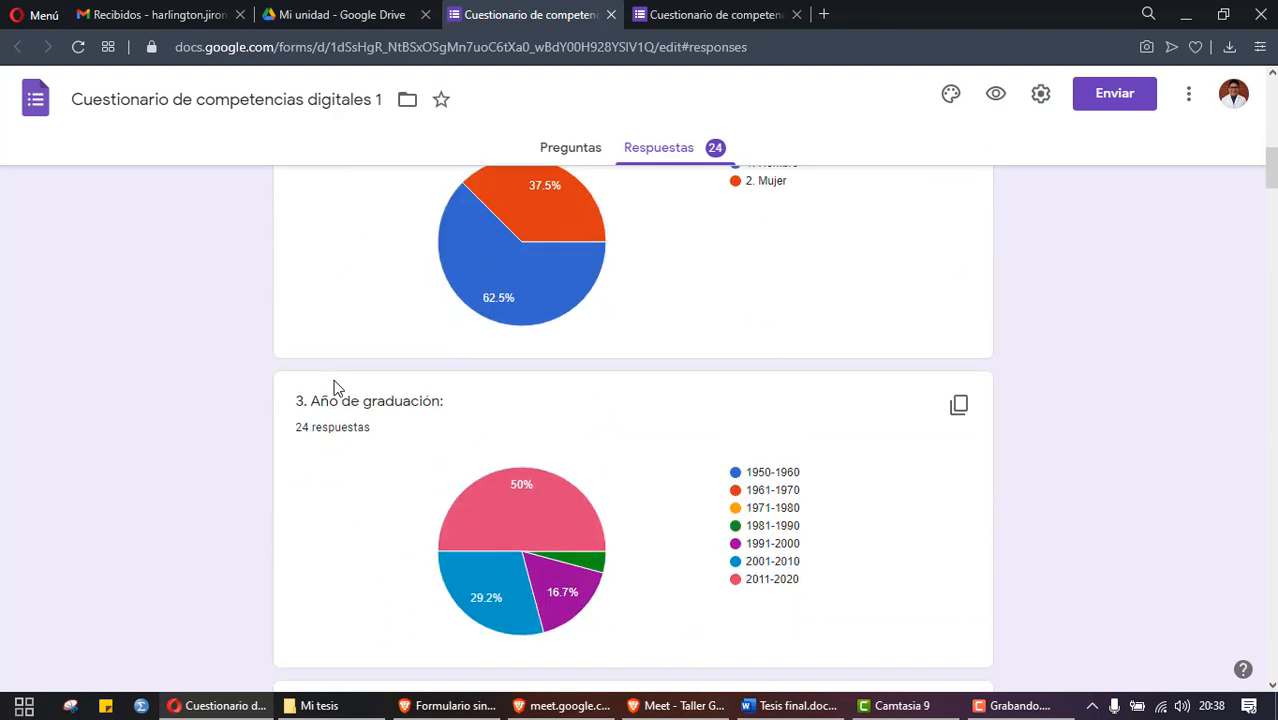
scroll(335, 388, up, 2)
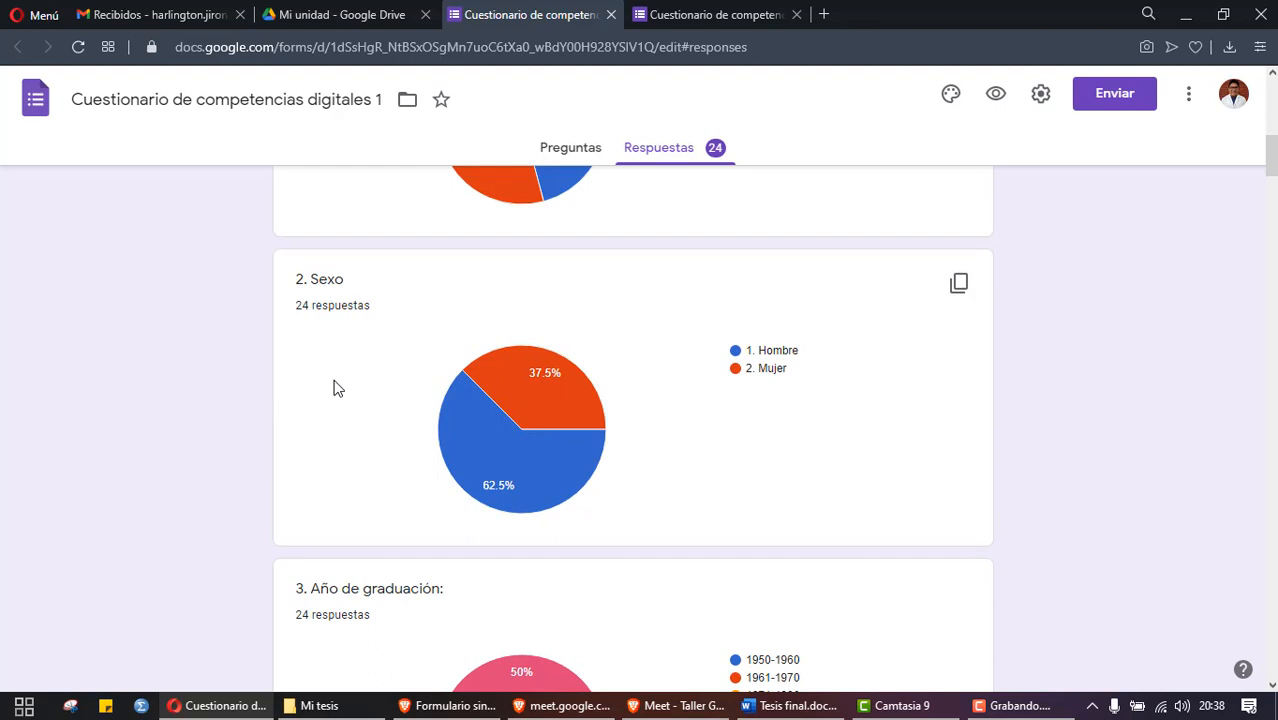
scroll(335, 388, up, 9)
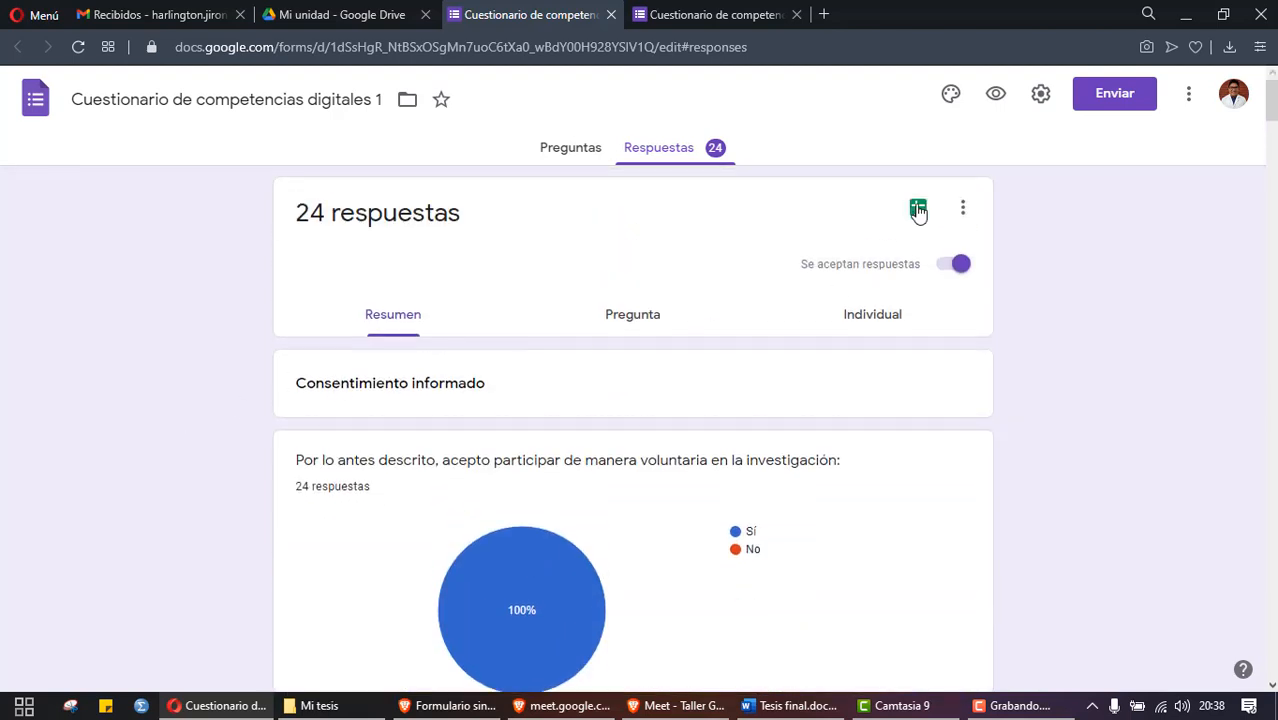
Step: Try to open the spreadsheet linked to the Cuestionario de competencias digitales 1 responses and close its tab
click(918, 210)
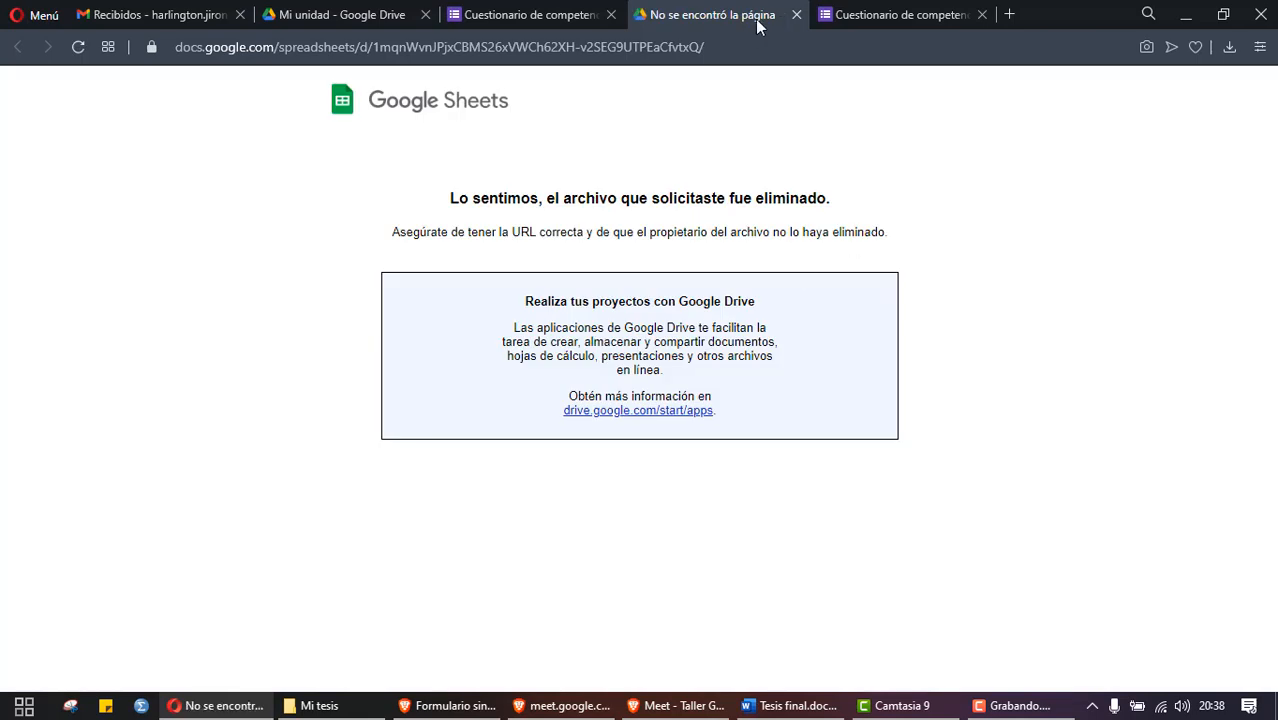
click(796, 14)
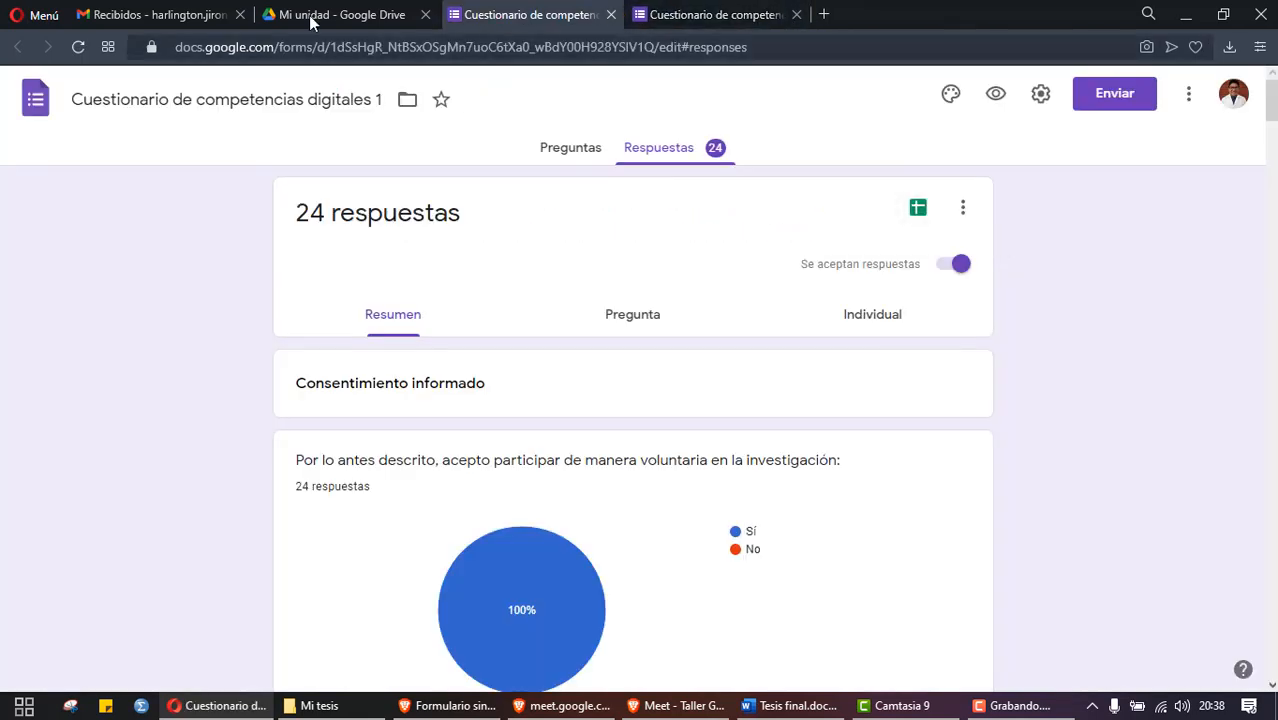
Step: Open the Cuestionario de competencias digitales 2 form from the Mis formularios folder in Google Drive
click(357, 15)
scroll(506, 420, down, 2)
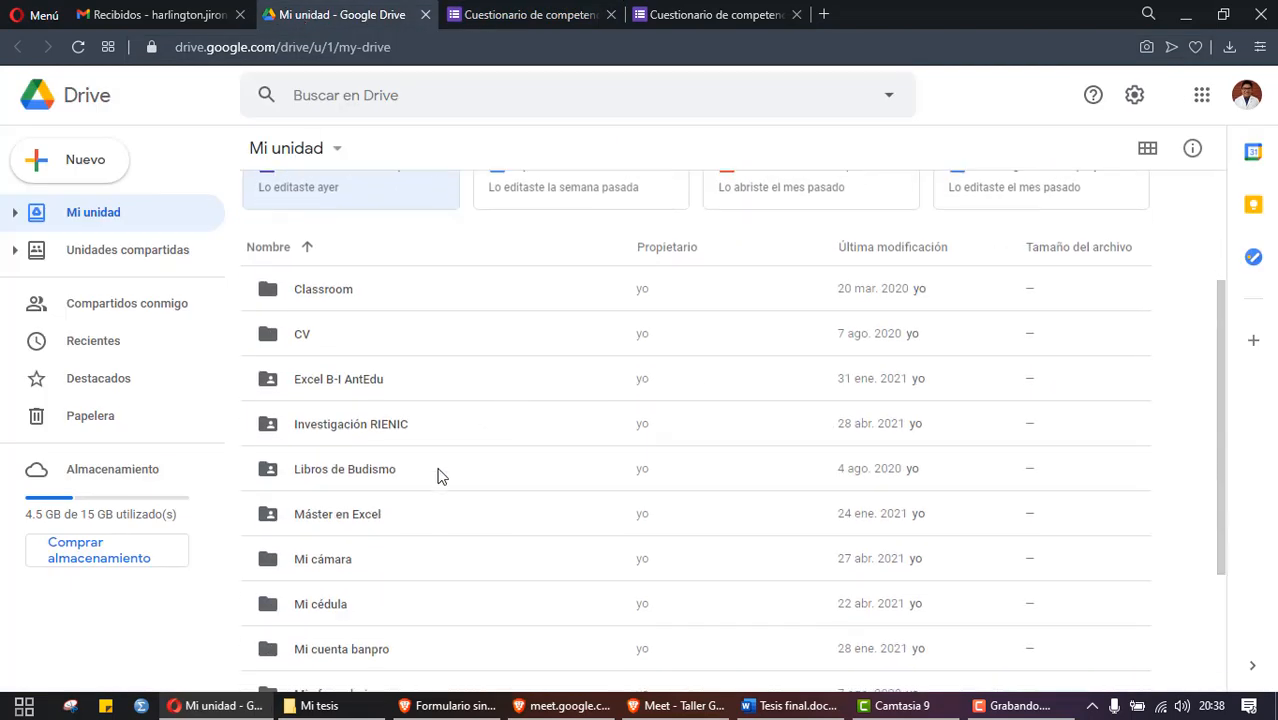
scroll(437, 474, down, 2)
click(372, 512)
double_click(372, 512)
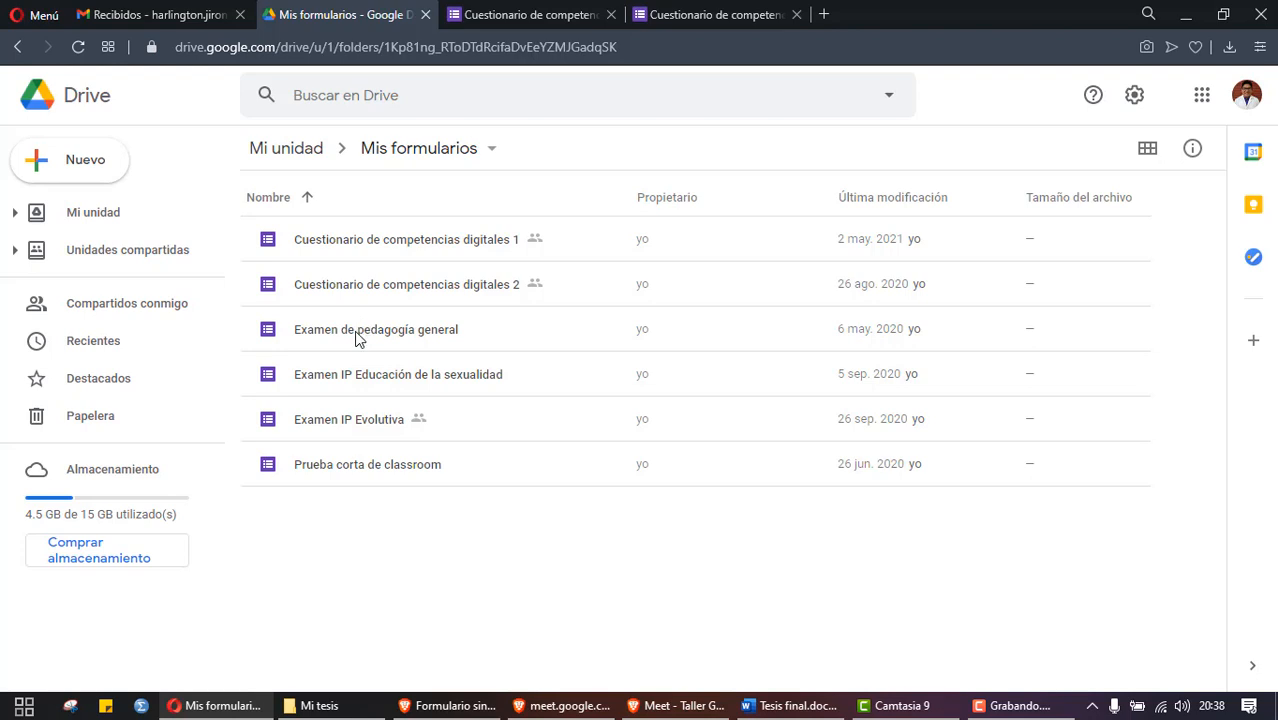
double_click(362, 286)
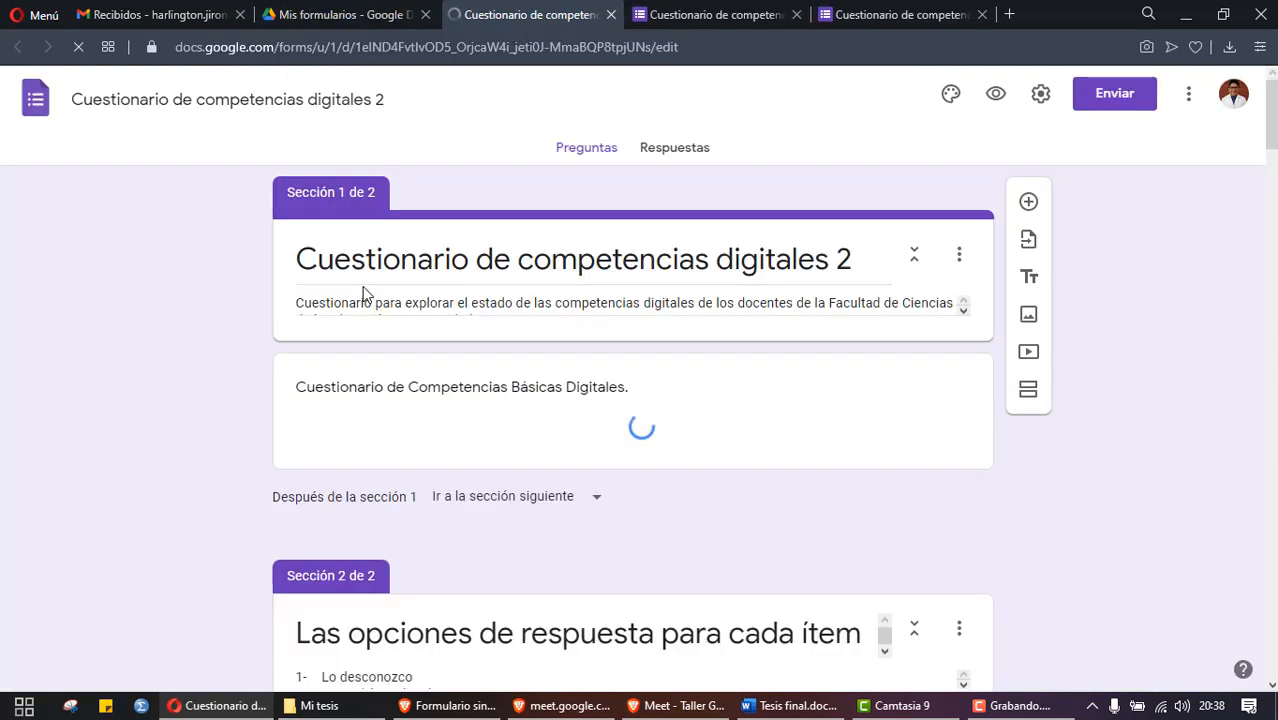
Step: Show the responses of the Cuestionario de competencias digitales 2 form and create a new linked spreadsheet for them
click(672, 150)
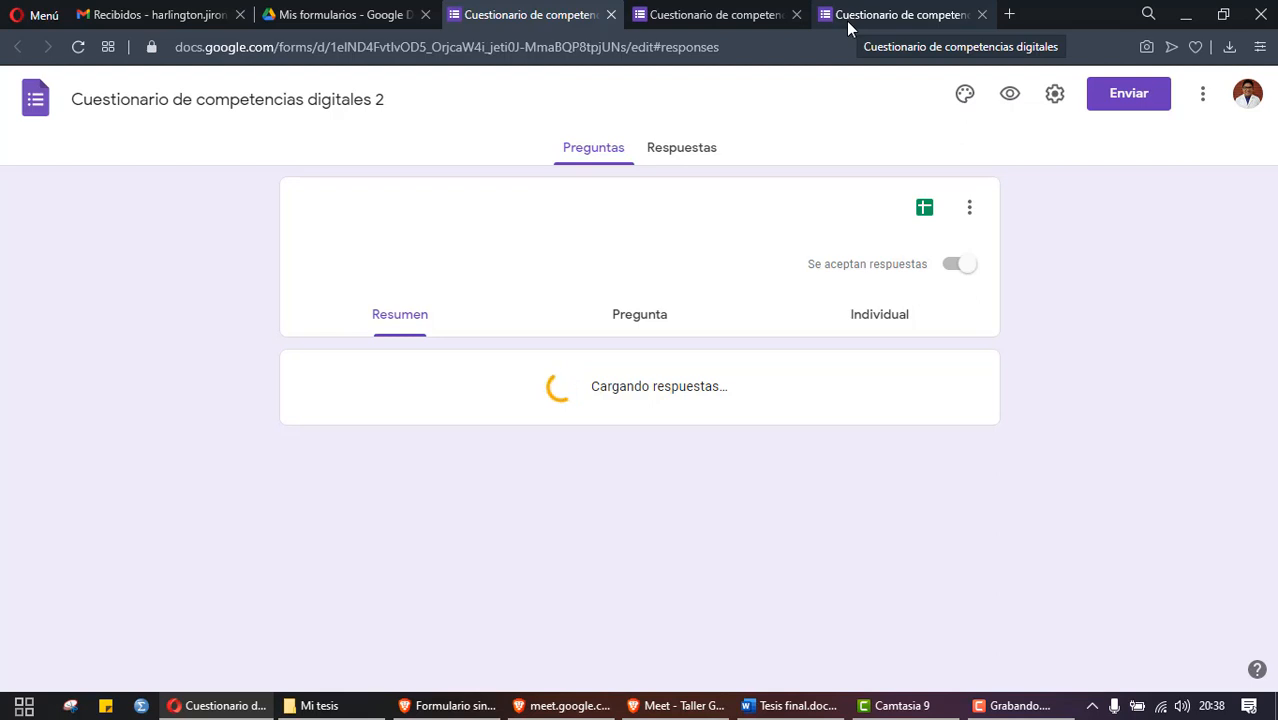
click(925, 211)
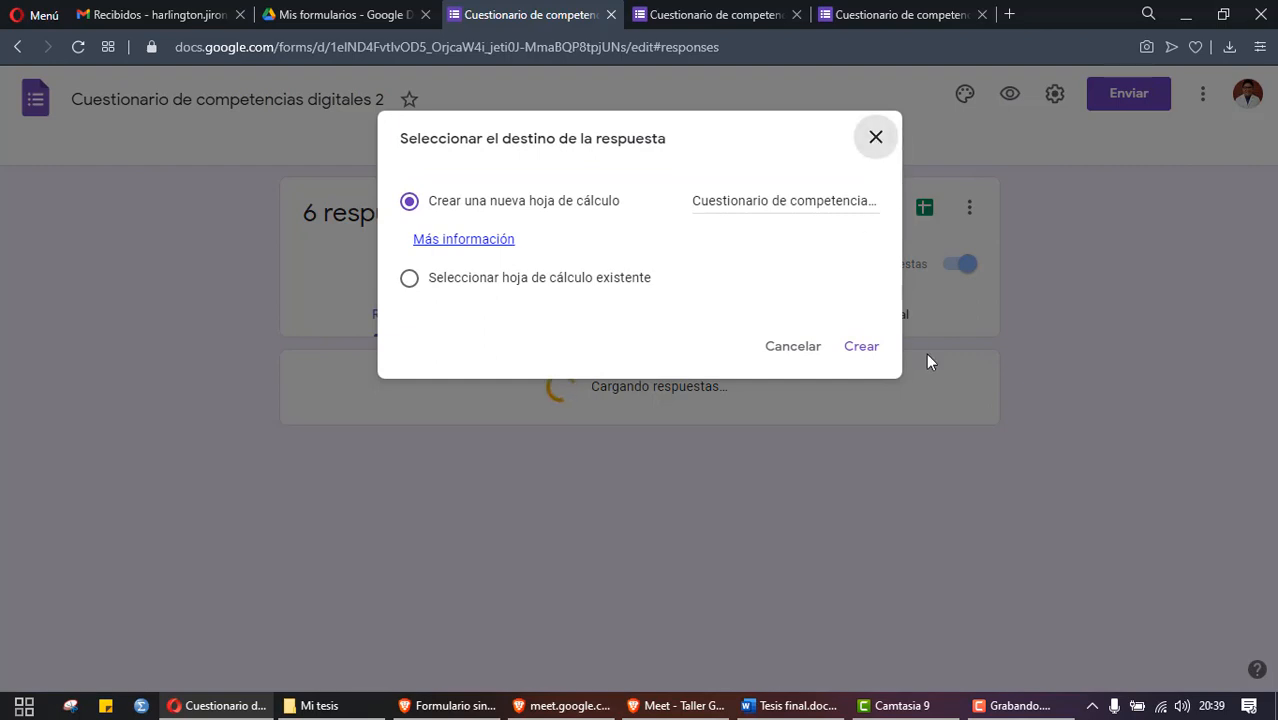
click(876, 137)
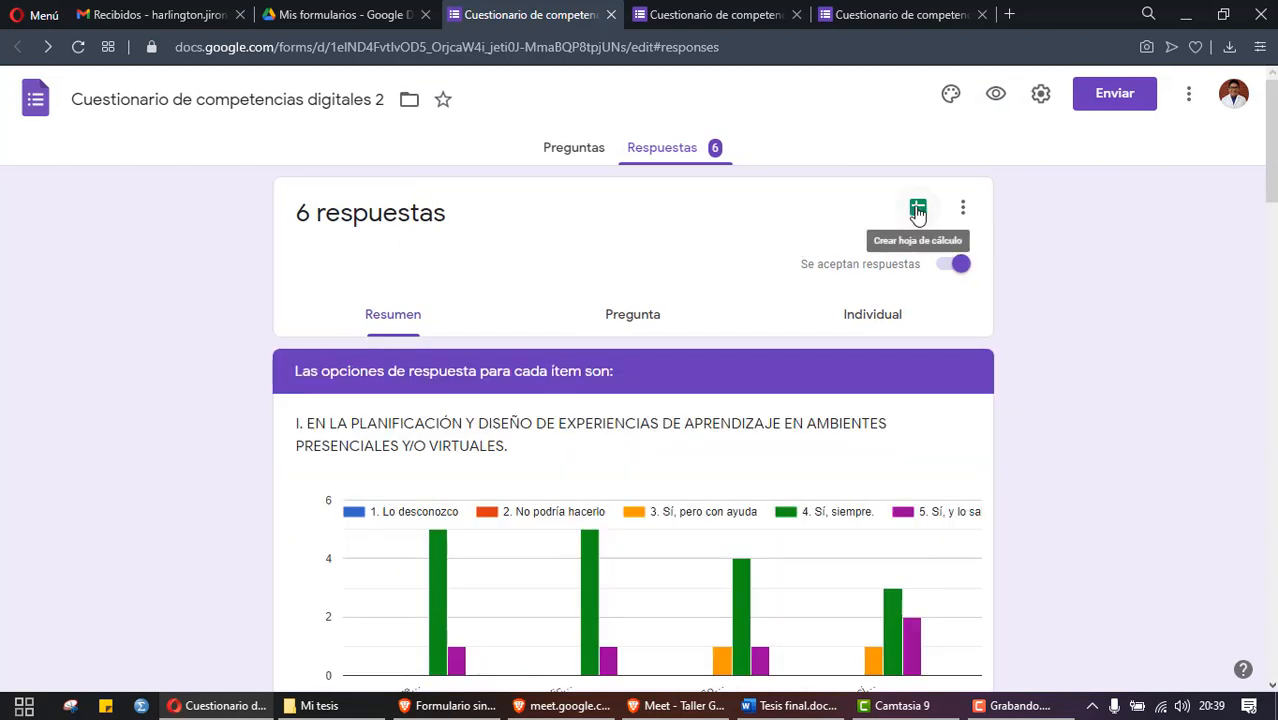
click(918, 212)
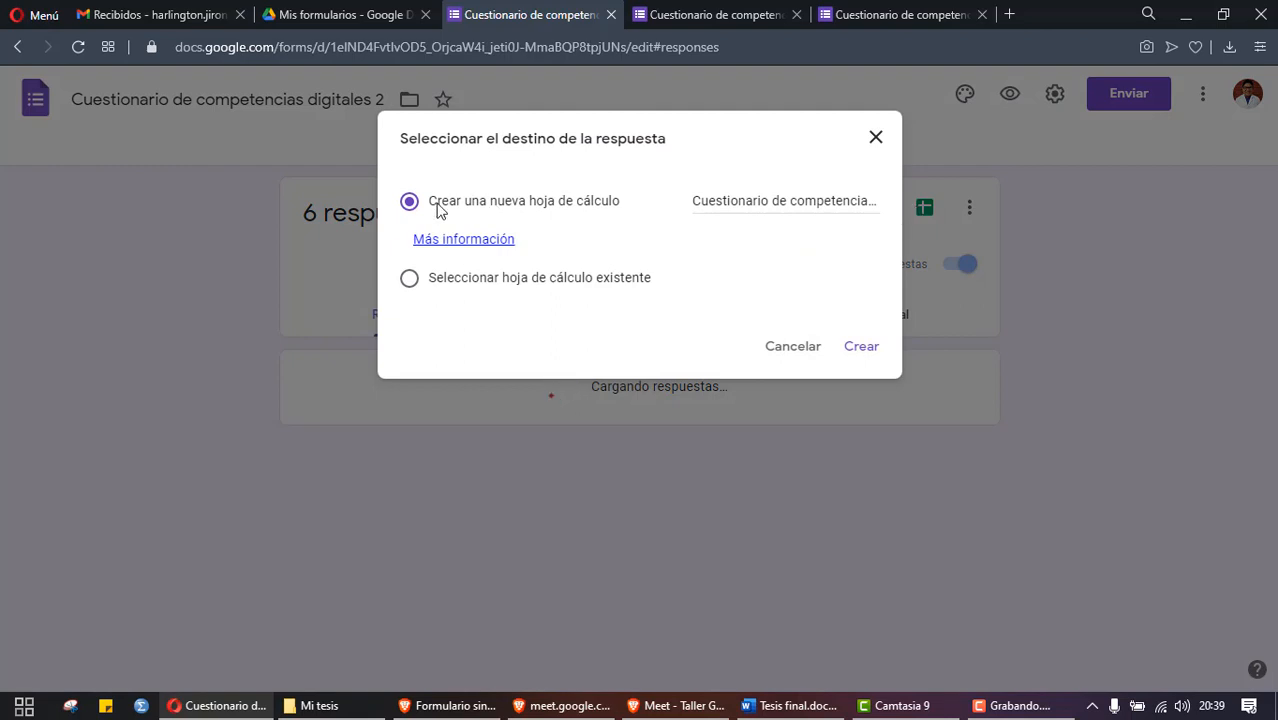
click(855, 350)
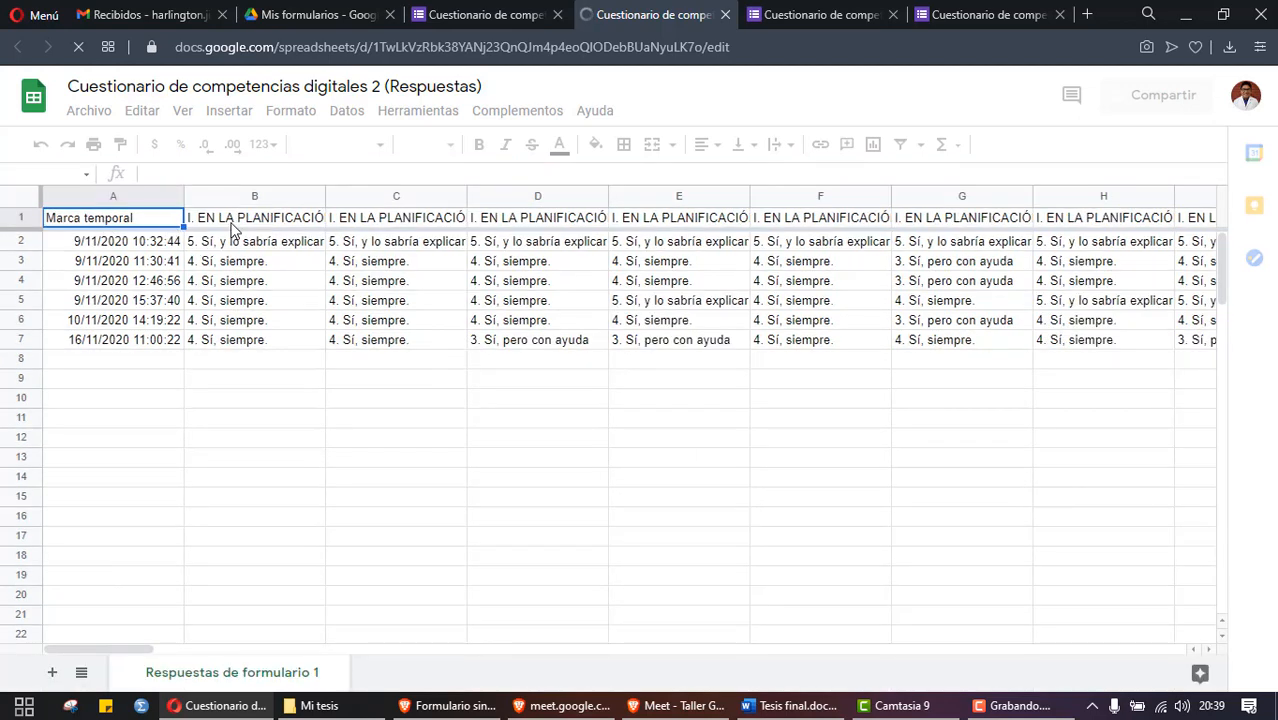
Step: Check a few answer cells in the responses spreadsheet and download it as a Microsoft Excel (.xlsx) file
click(250, 262)
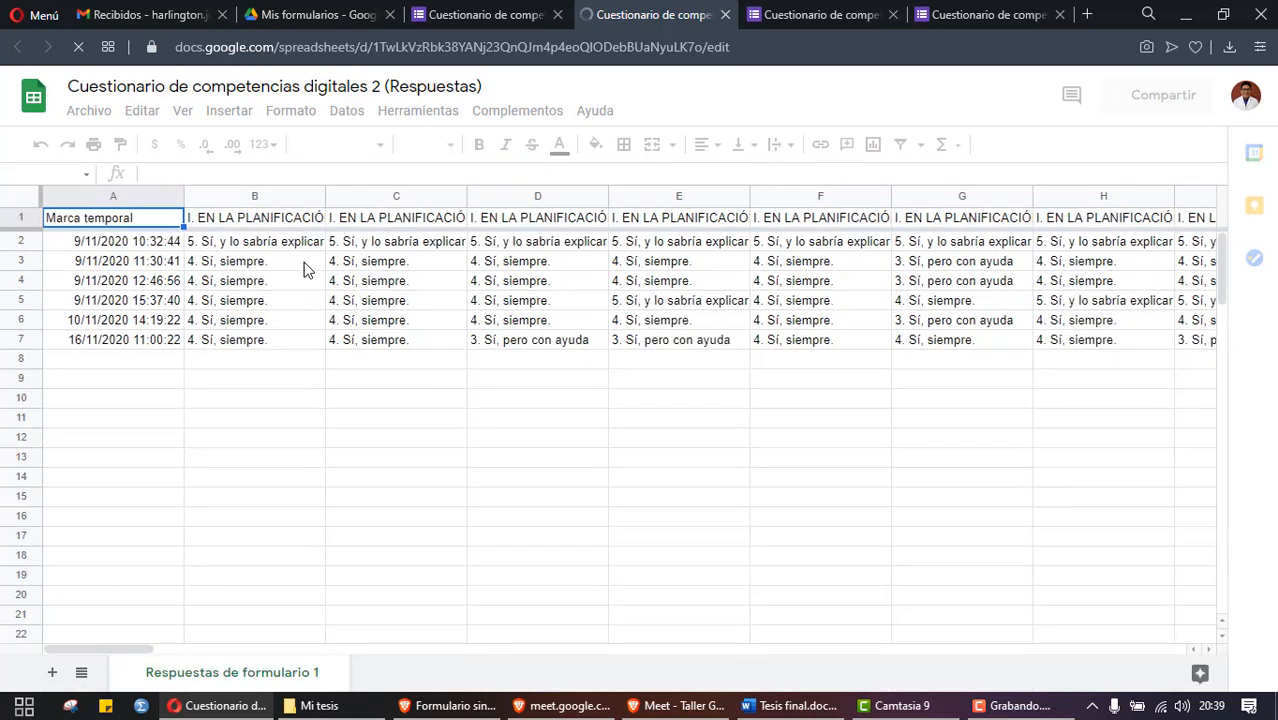
click(360, 268)
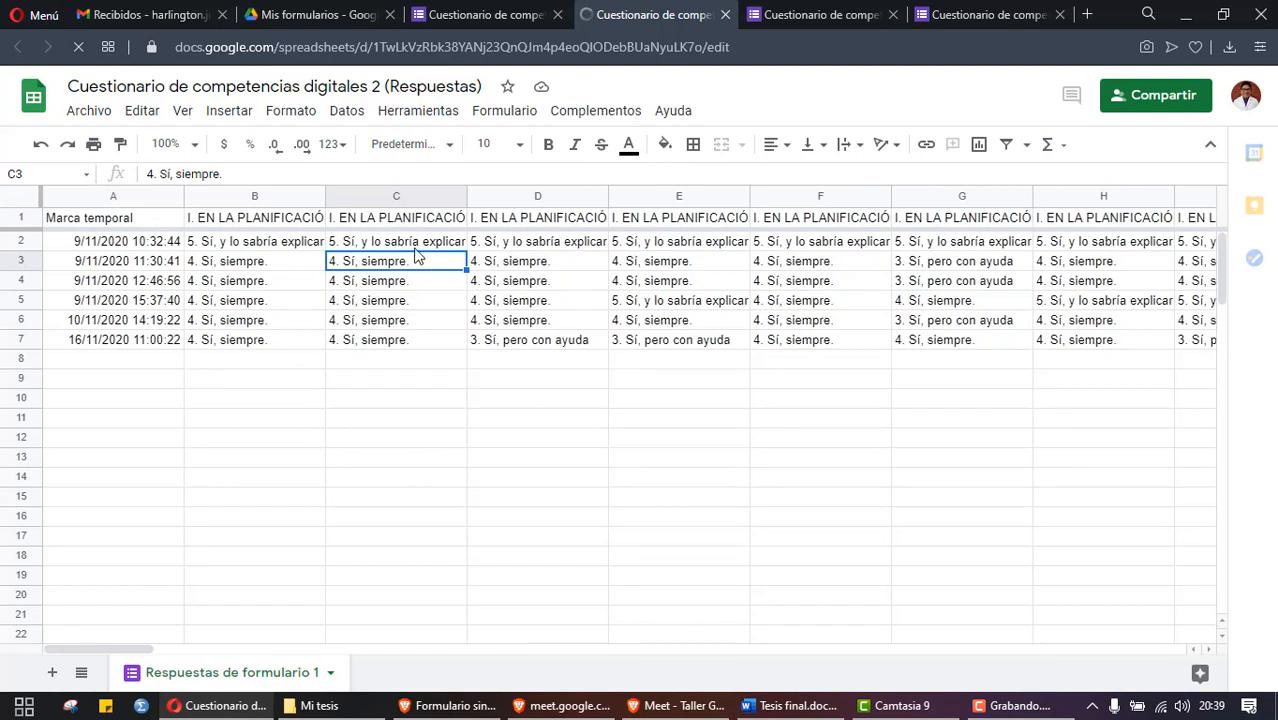
key(Up)
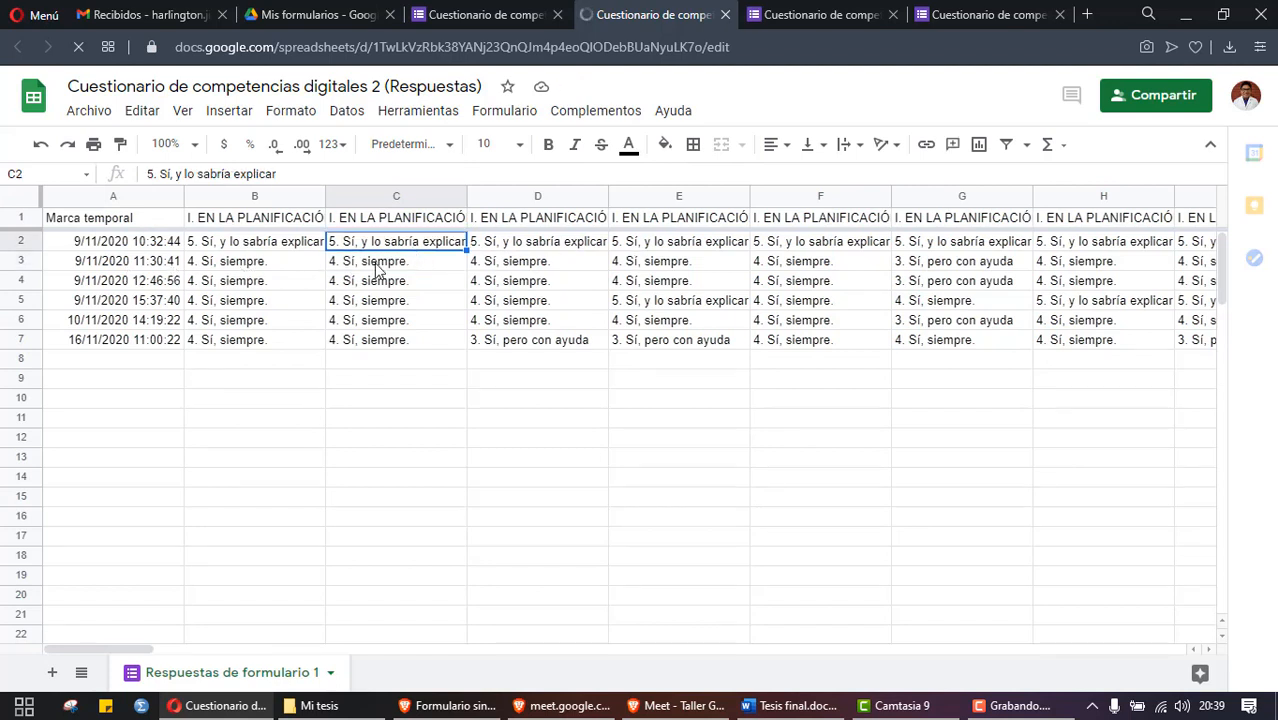
click(378, 268)
click(494, 266)
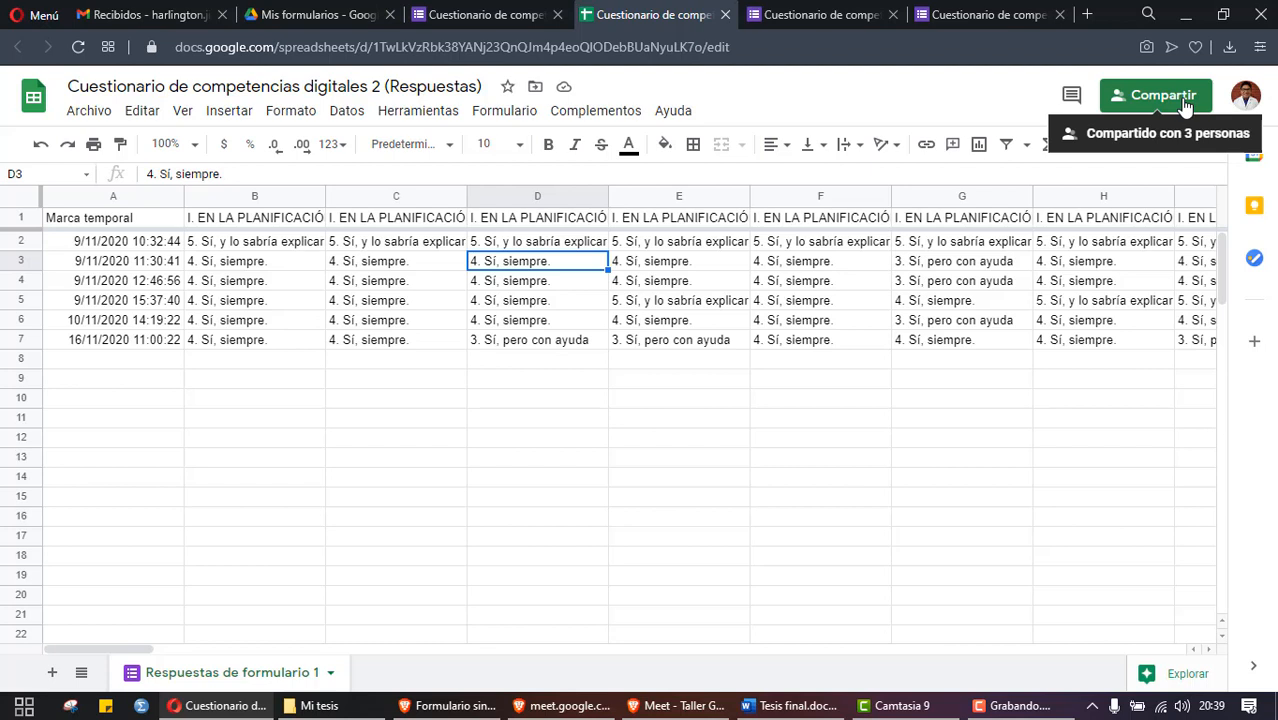
click(90, 112)
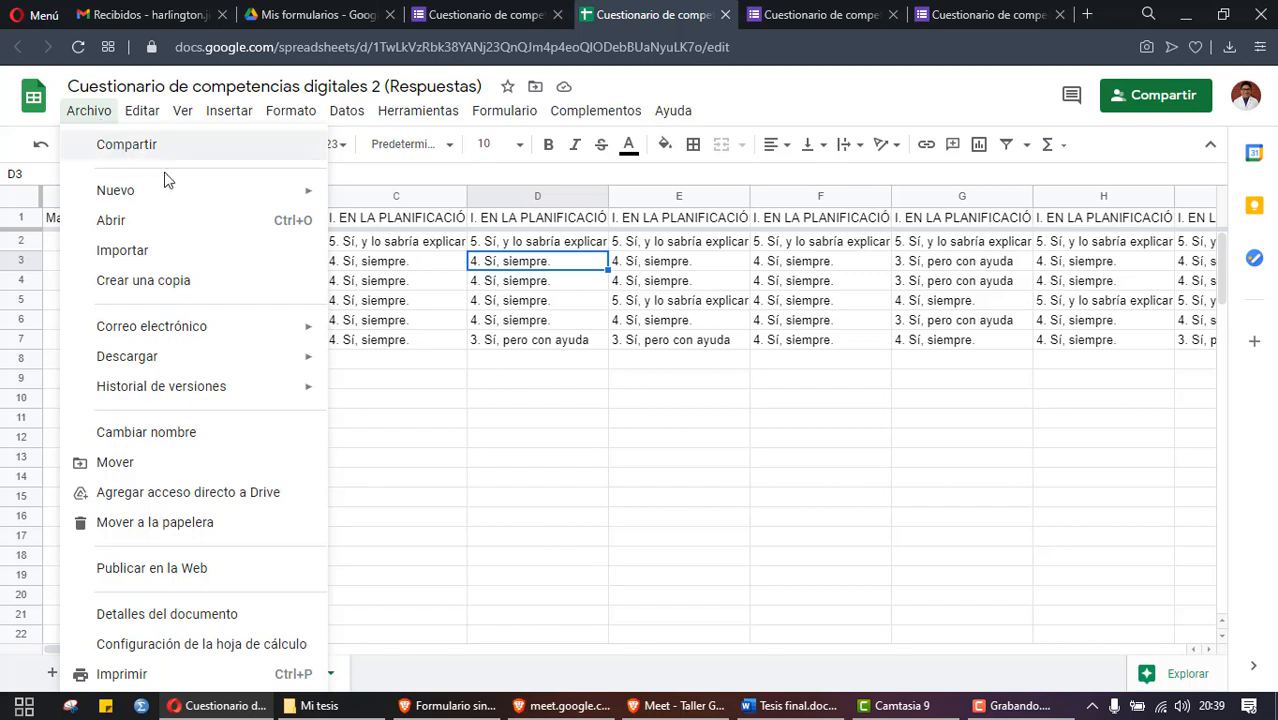
mouse_move(212, 362)
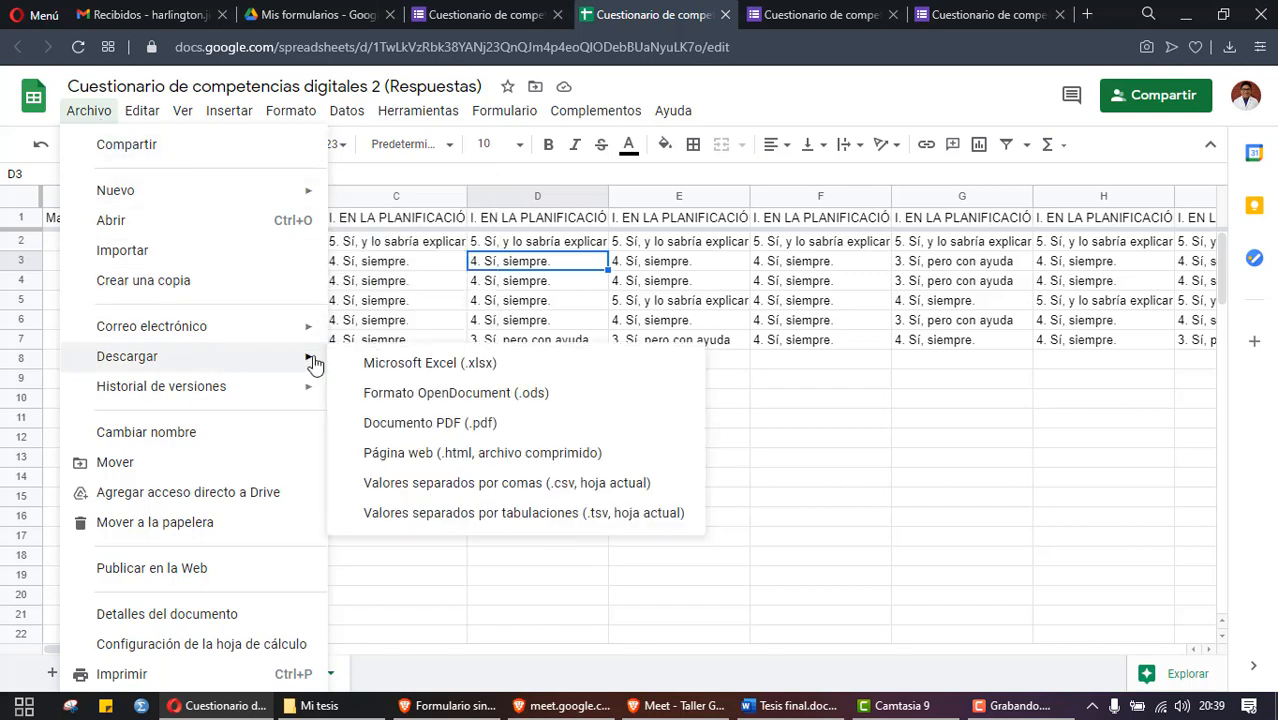
click(399, 363)
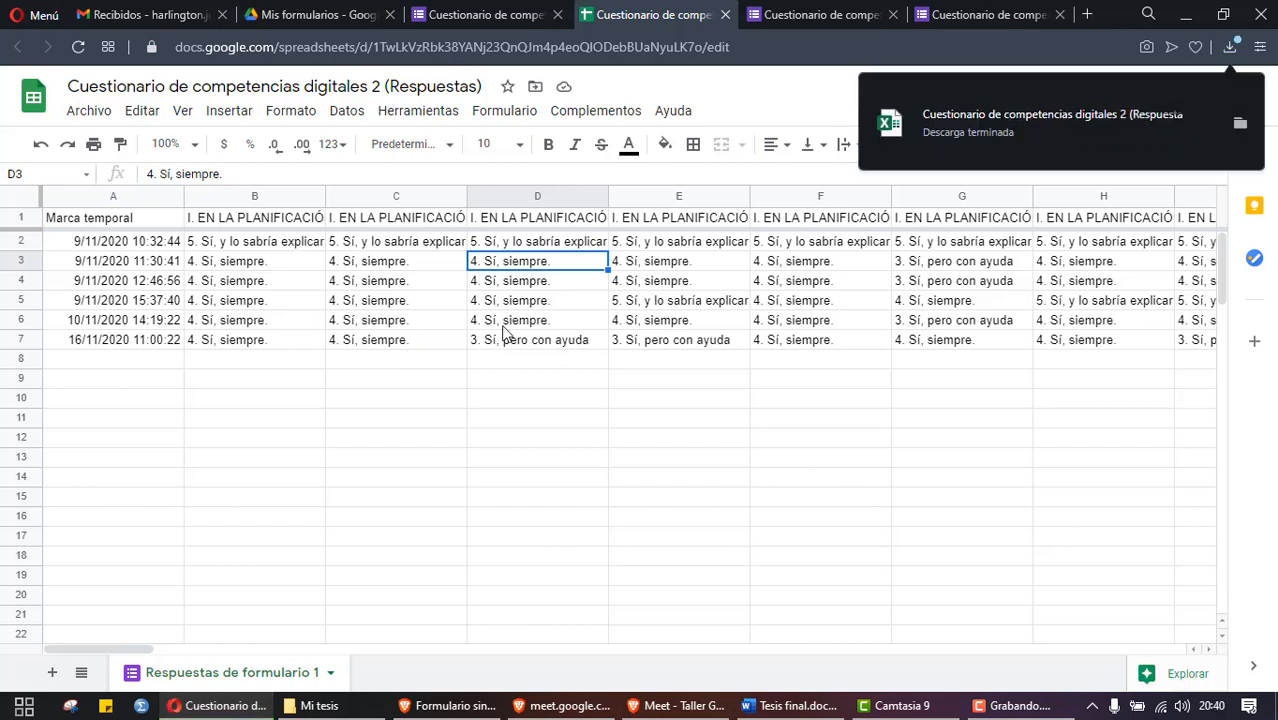
Step: Open the downloaded Cuestionario de competencias digitales 2 (Respuestas).xlsx from the Descargas folder in Excel and enable editing
click(1240, 124)
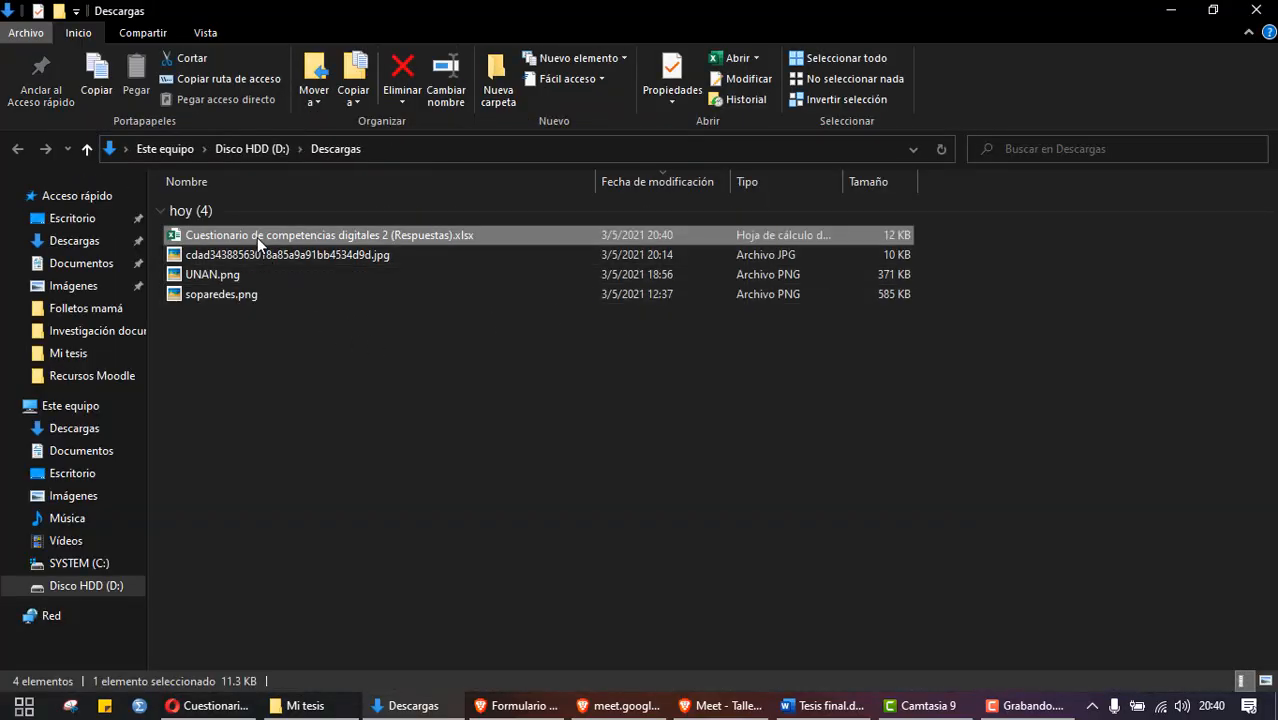
double_click(257, 237)
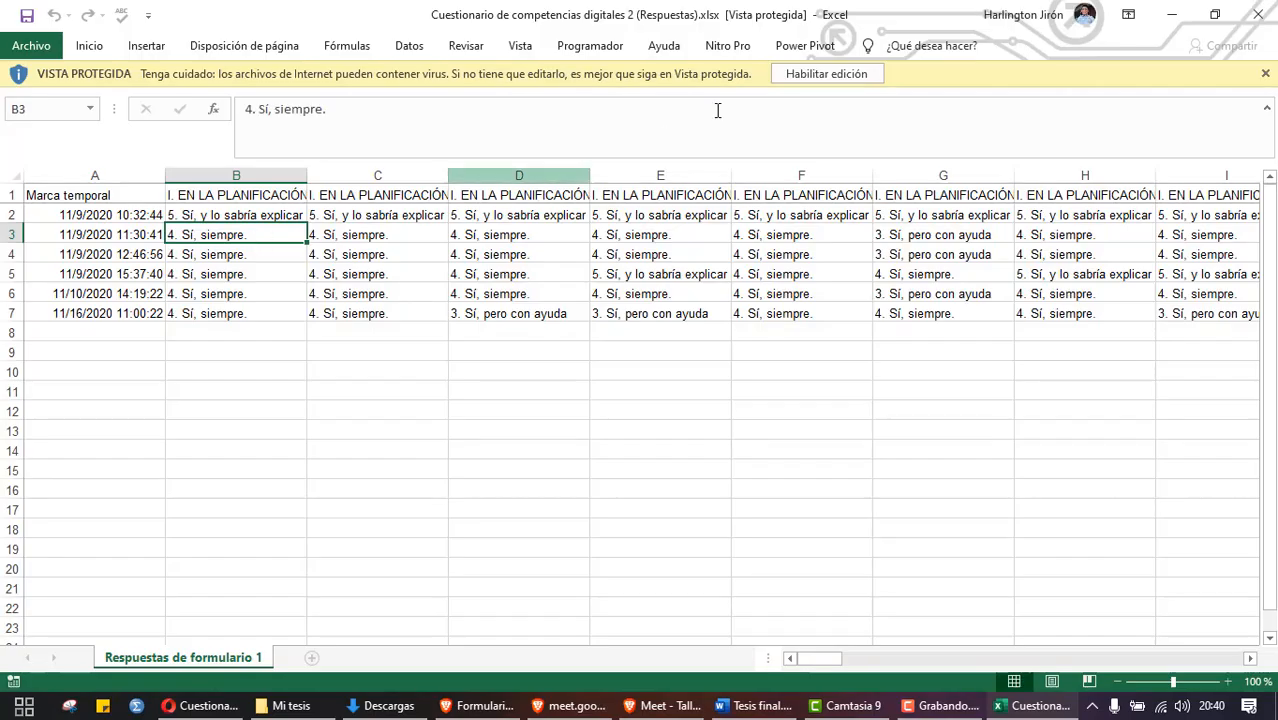
click(826, 74)
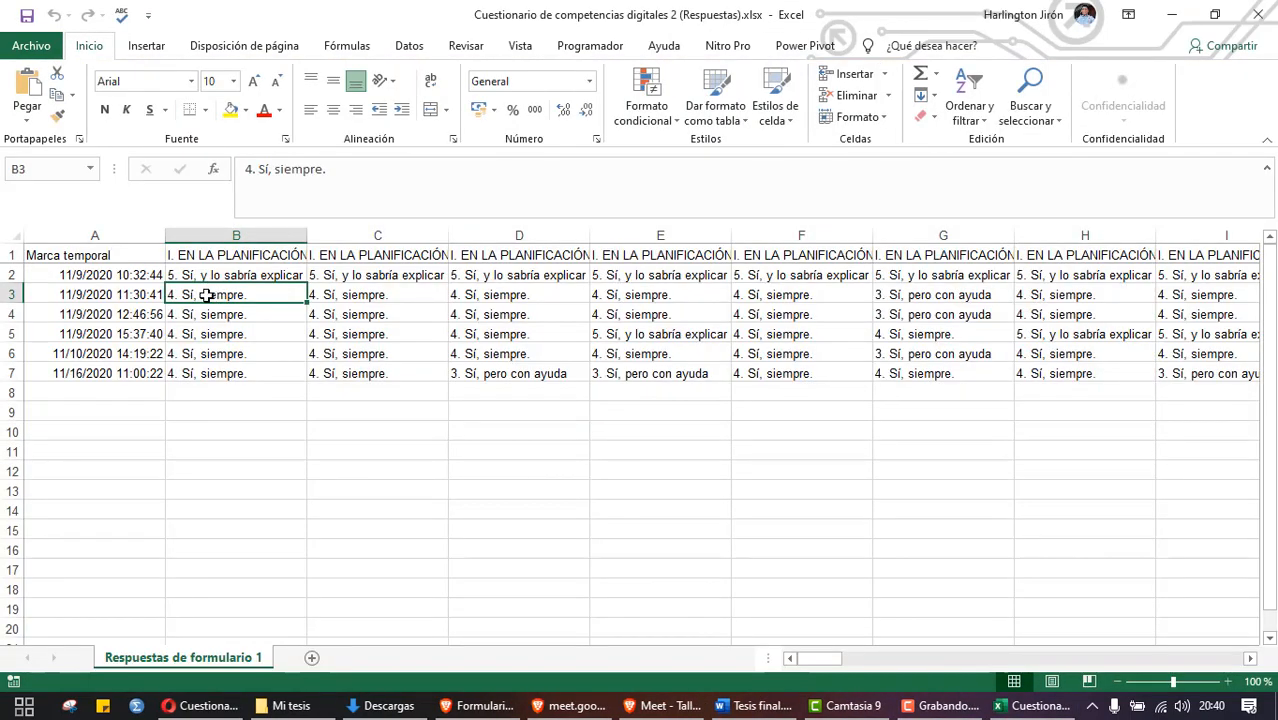
Step: Examine the response rows from B2 across the question columns in the Excel workbook, and close the workbook
drag(214, 275, 1158, 368)
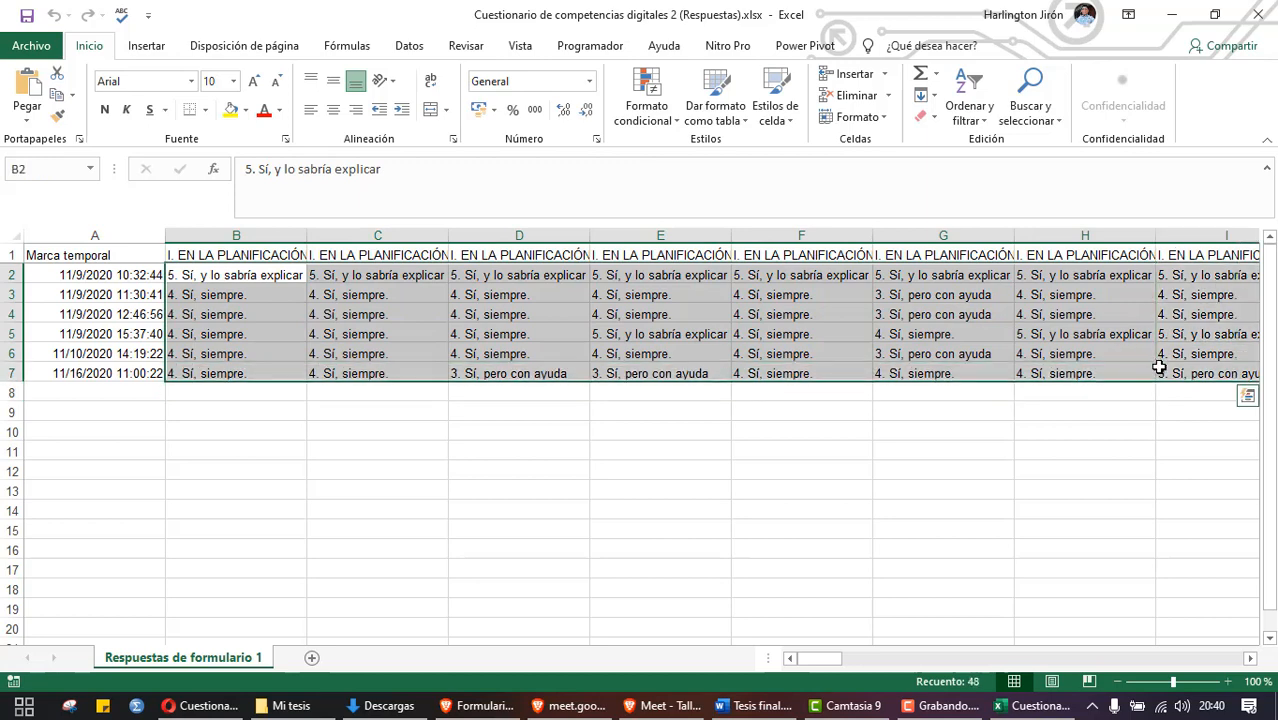
key(ctrl+Home)
key(Down)
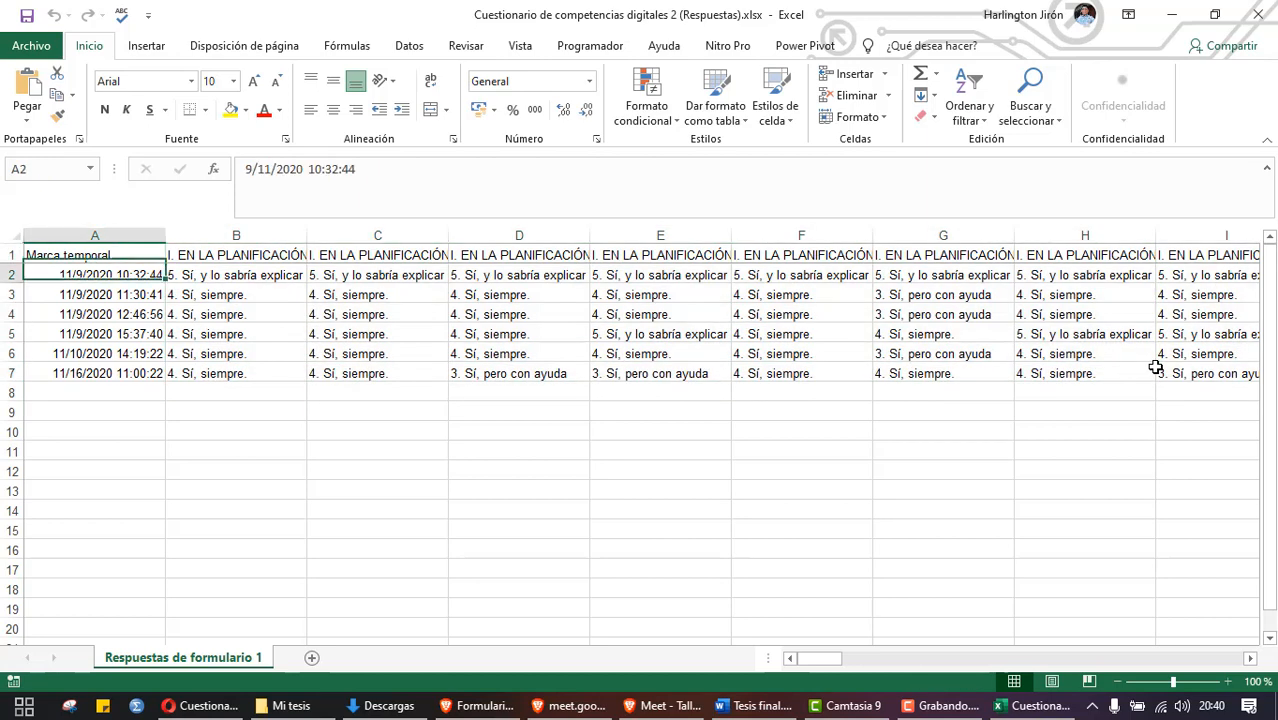
key(Right)
key(Right)
key(Home)
key(Right)
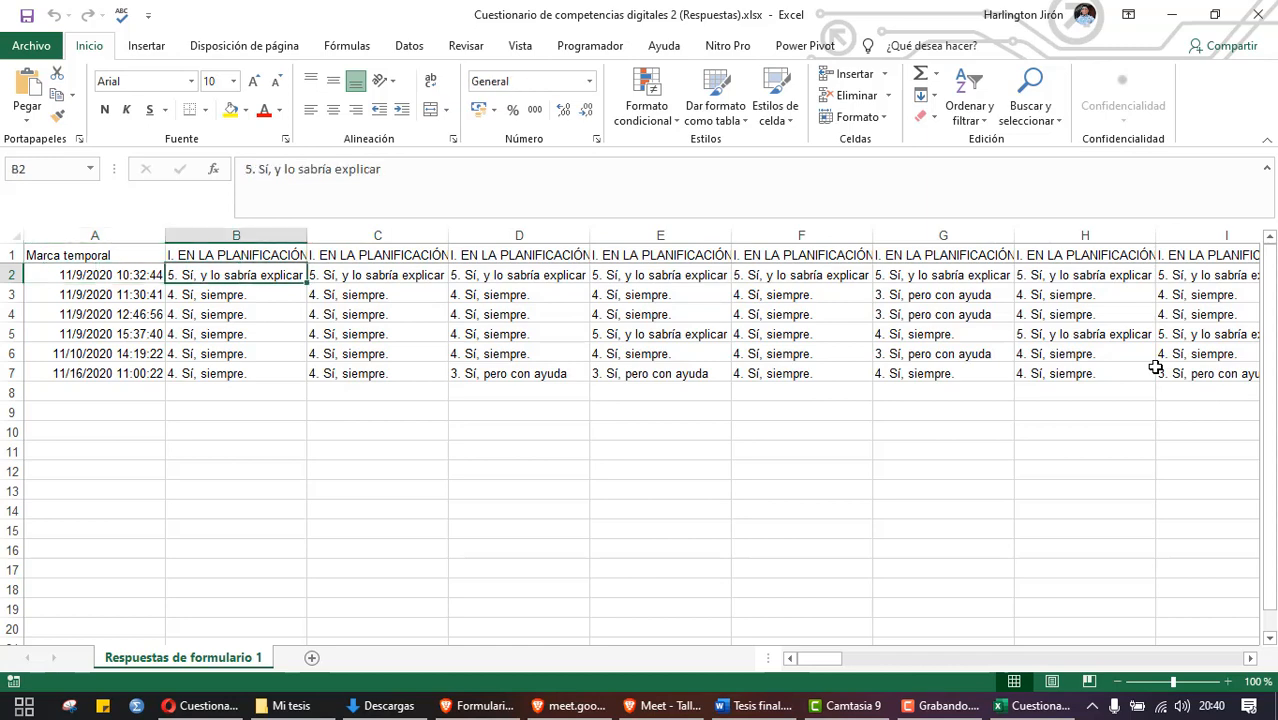
key(Right)
key(Left)
key(shift+Right)
key(shift+Right)
key(shift+Right)
key(shift+Right)
key(shift+Right)
key(shift+Right)
key(shift+Right)
key(shift+Right)
key(shift+Right)
key(shift+Right)
key(shift+Right)
key(shift+Right)
key(shift+Right)
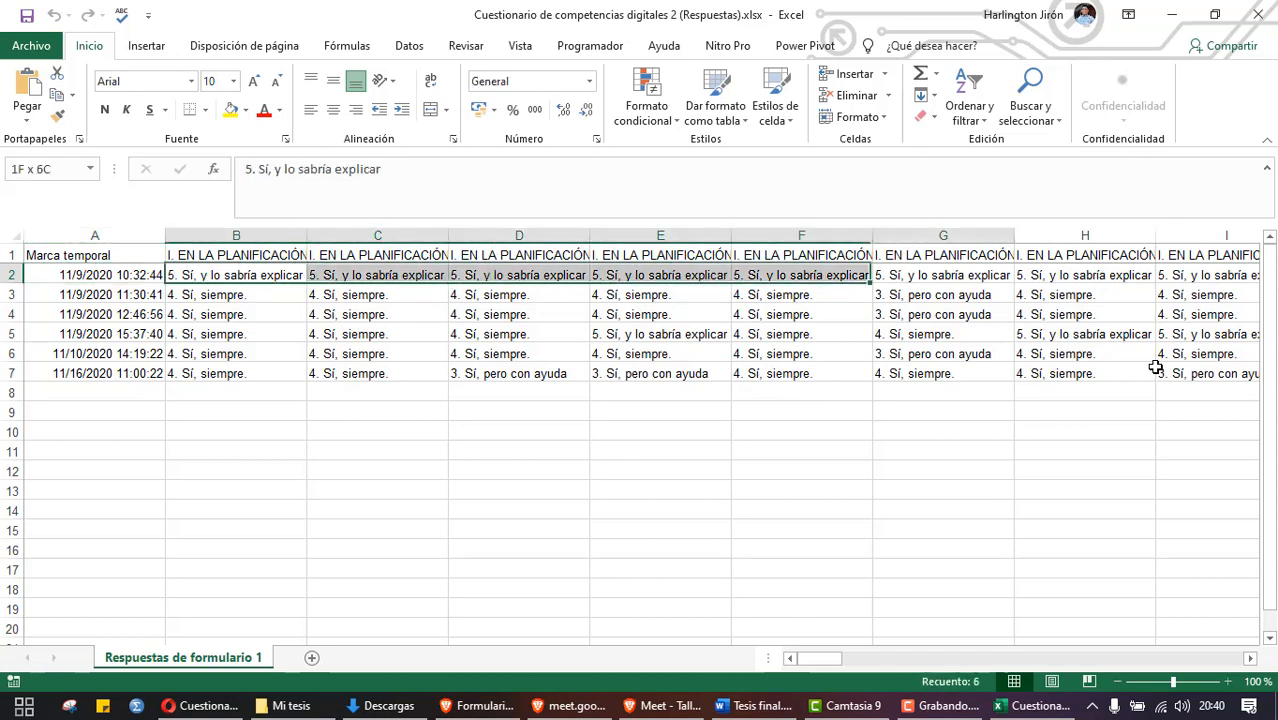
key(Right)
key(Right)
key(Right)
key(Left)
key(Home)
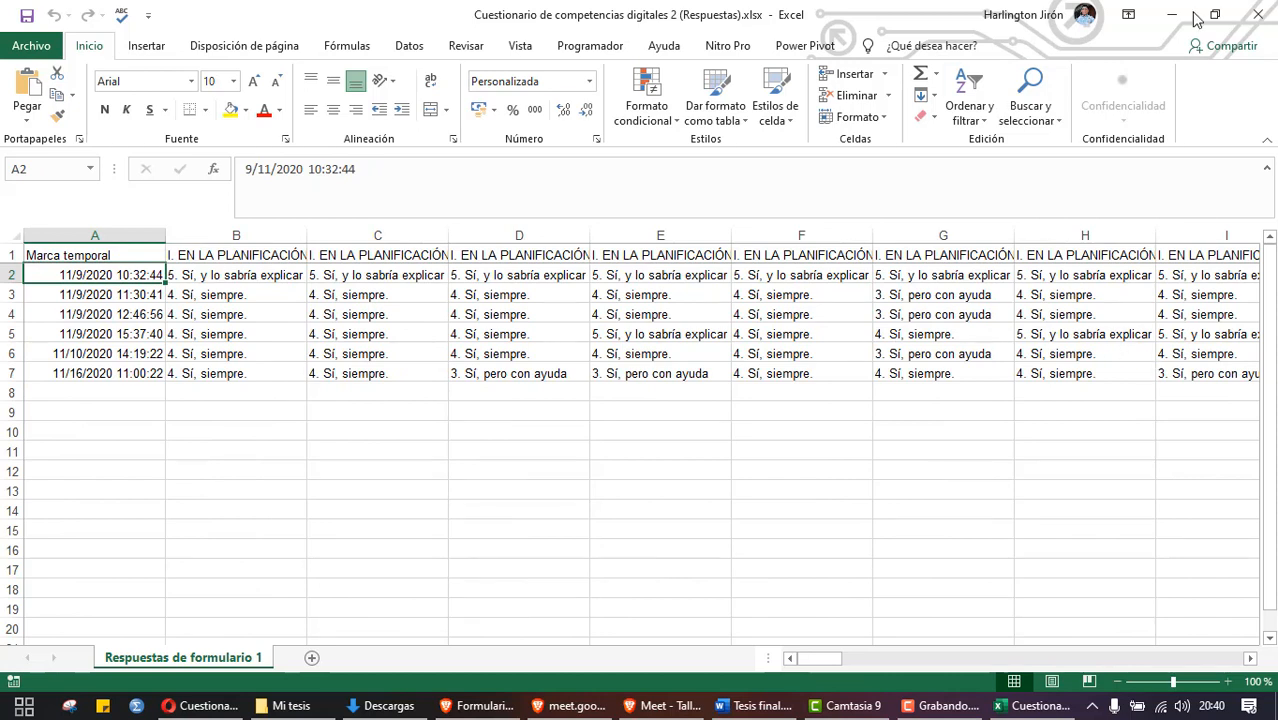
click(1257, 25)
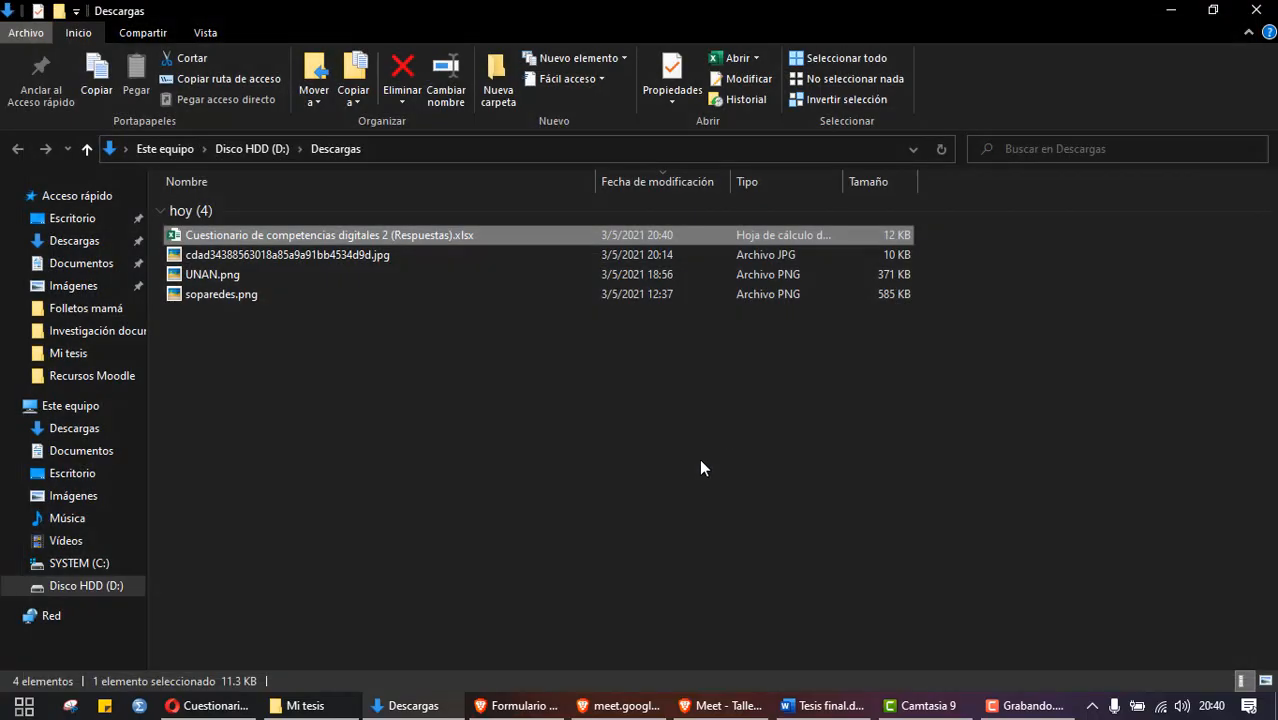
Step: Return to Opera and review the form's responses view and the export options of its linked spreadsheet
click(533, 706)
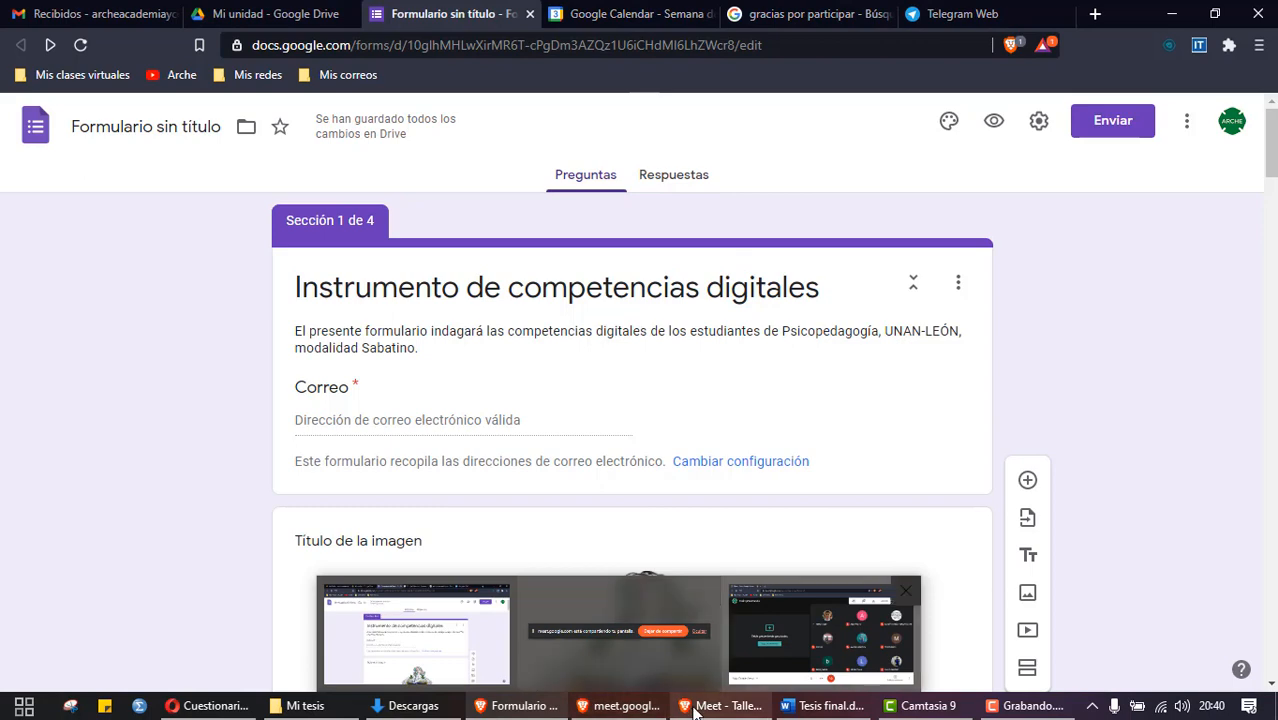
mouse_move(231, 710)
click(288, 638)
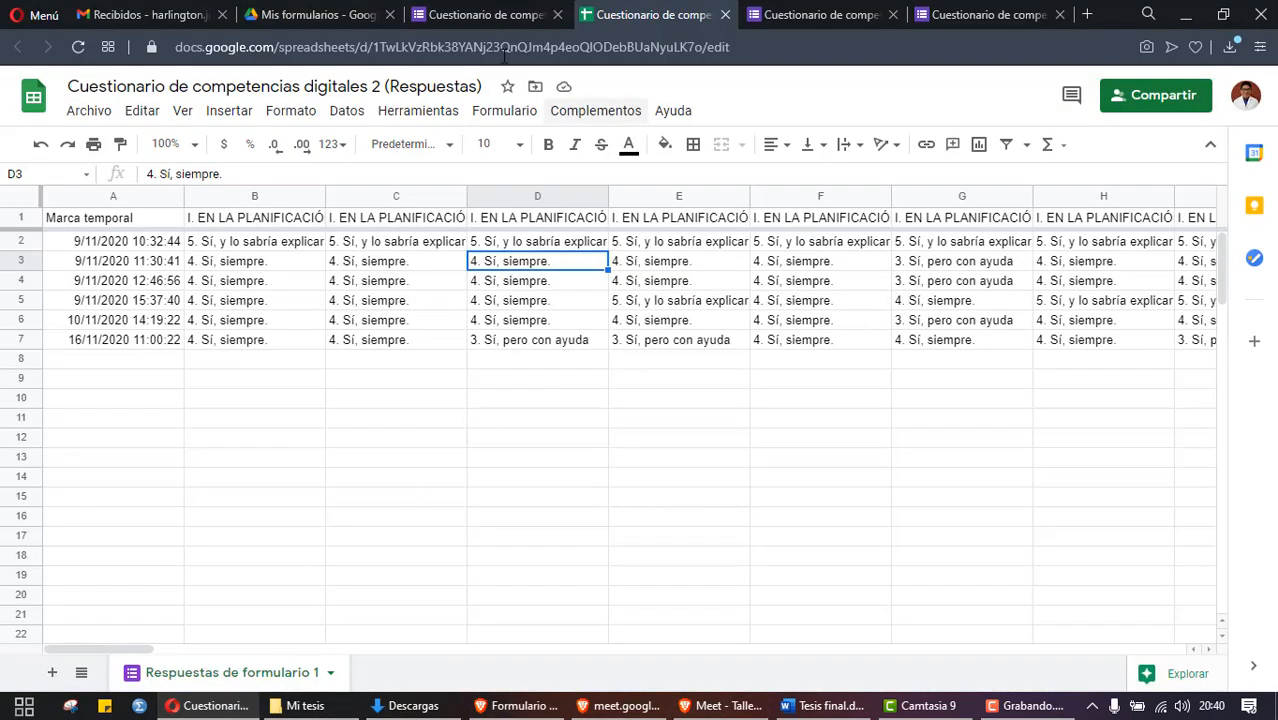
click(489, 16)
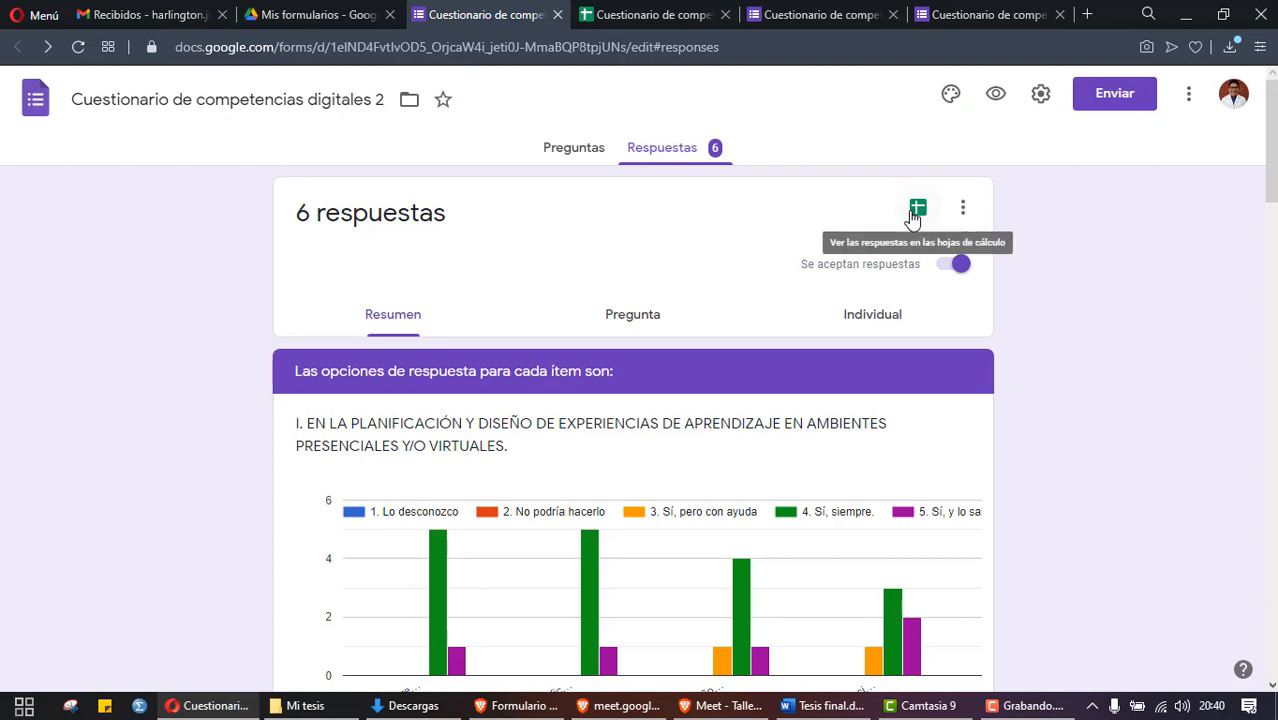
click(621, 22)
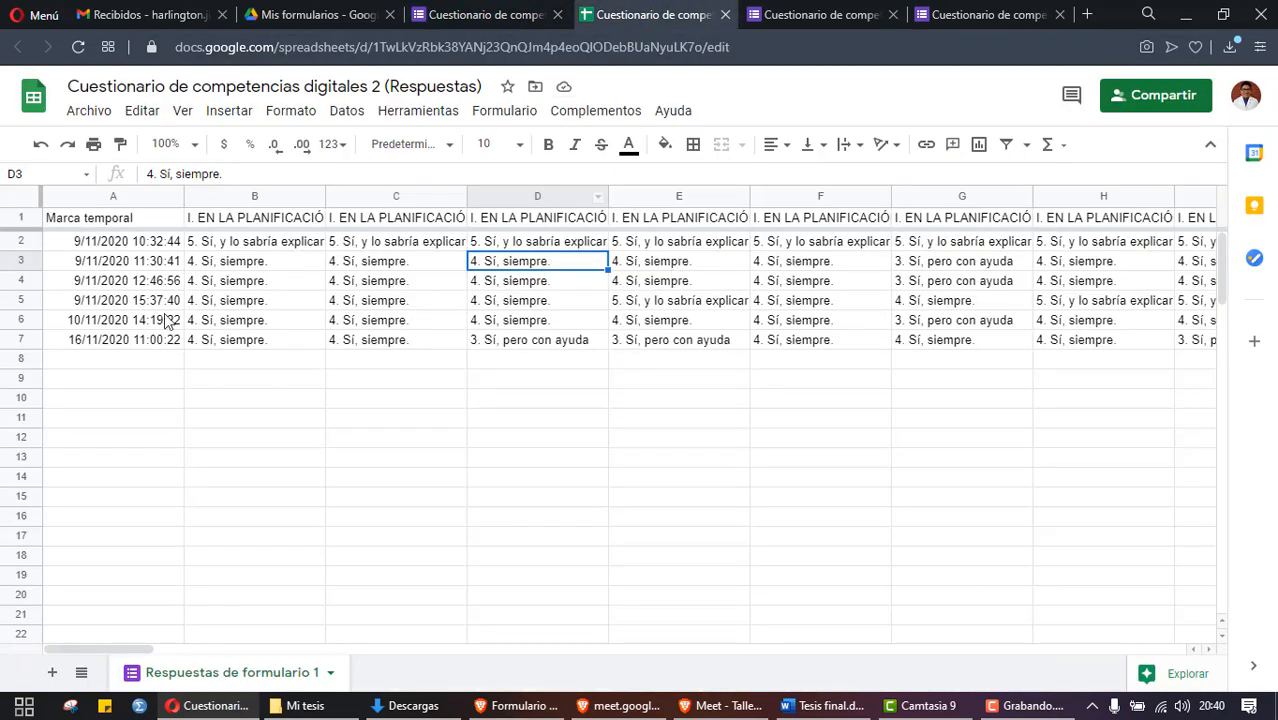
click(89, 112)
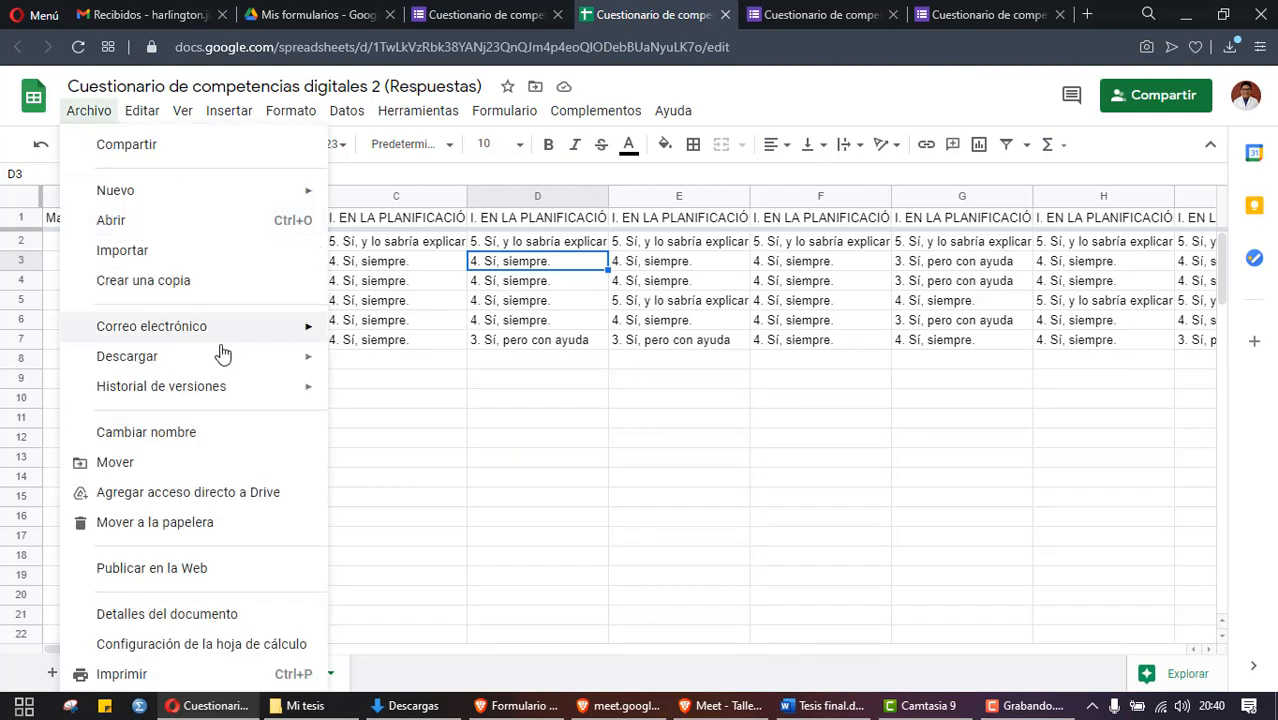
mouse_move(220, 359)
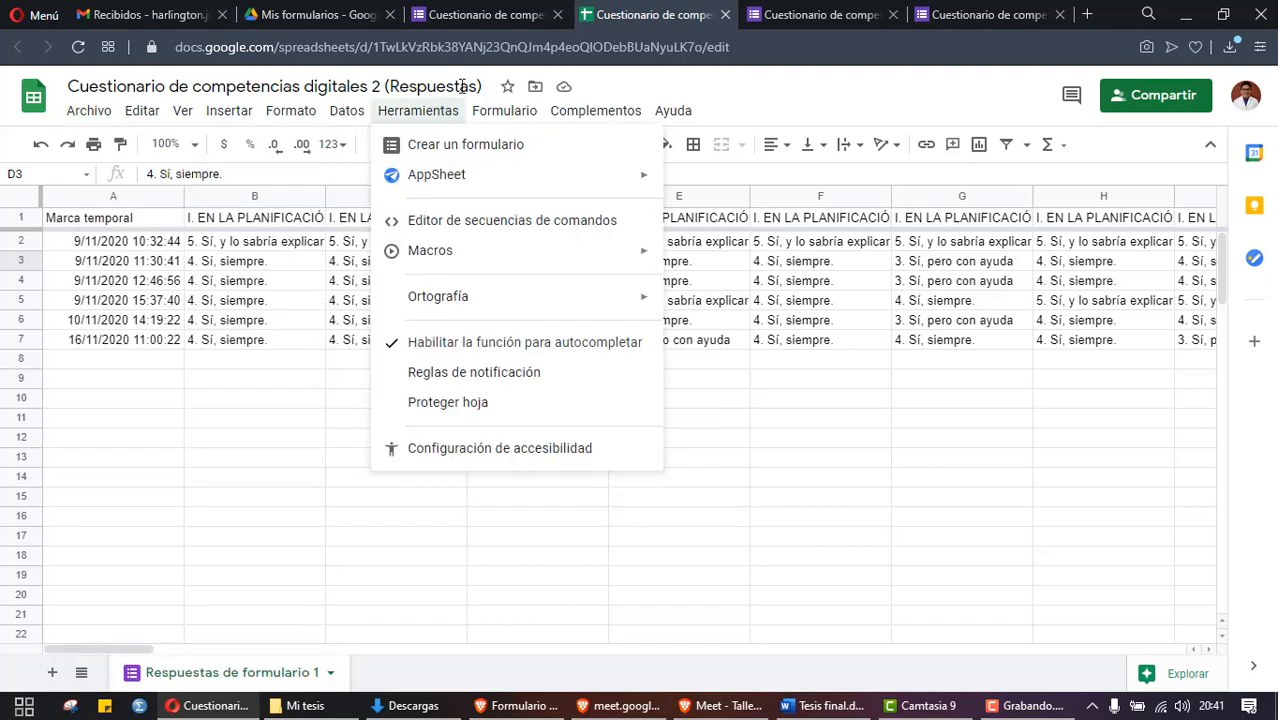
click(505, 18)
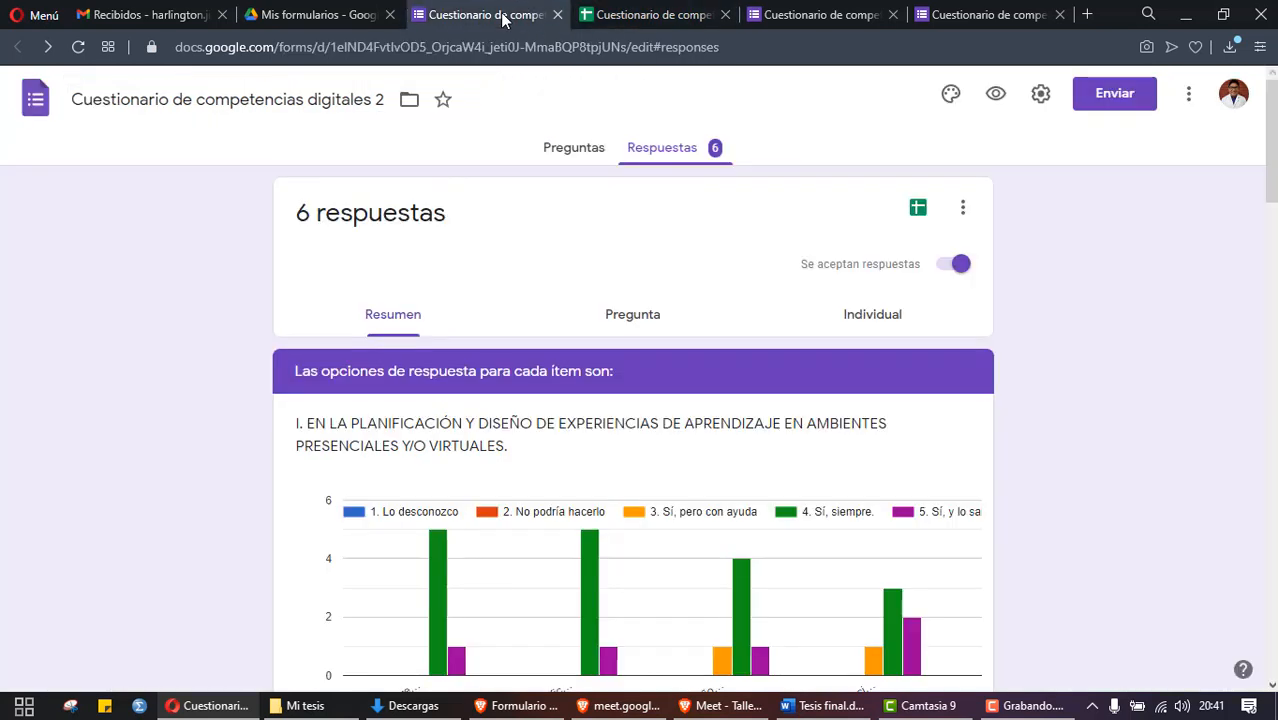
Step: Switch to the Instrumento de competencias digitales form in Brave and hide the Meet screen-sharing notice
mouse_move(312, 712)
mouse_move(513, 712)
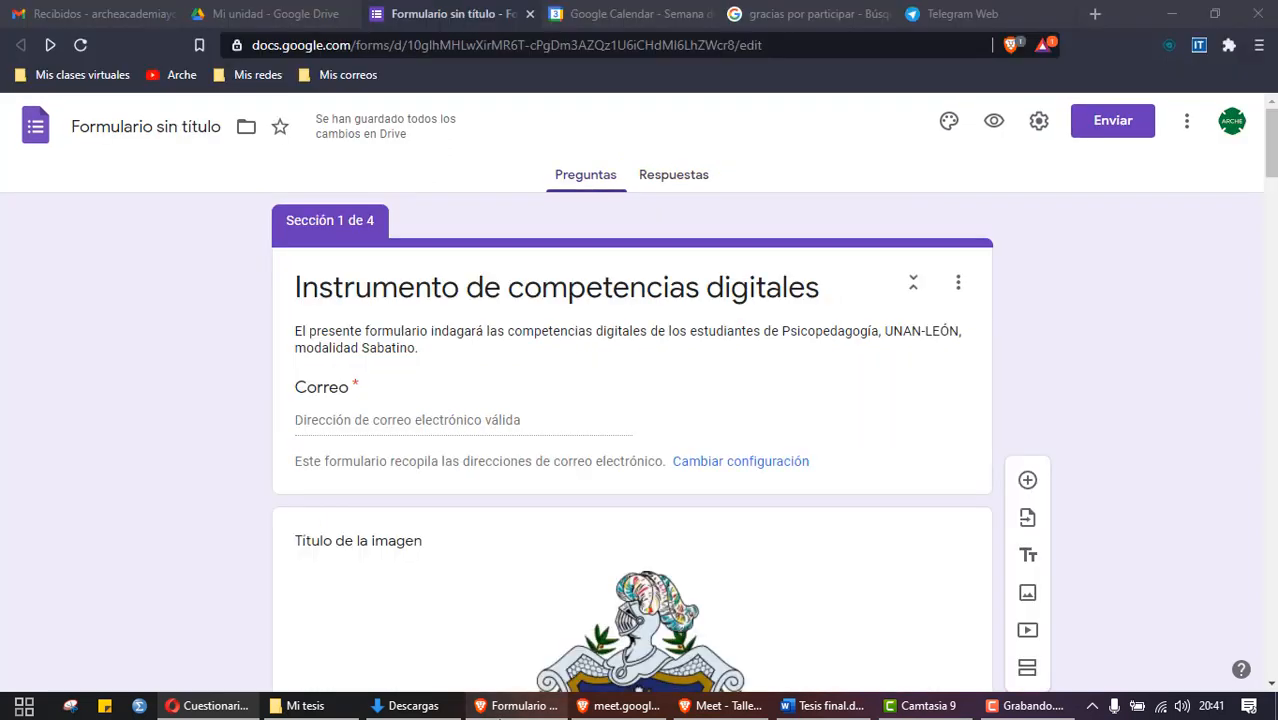
click(495, 688)
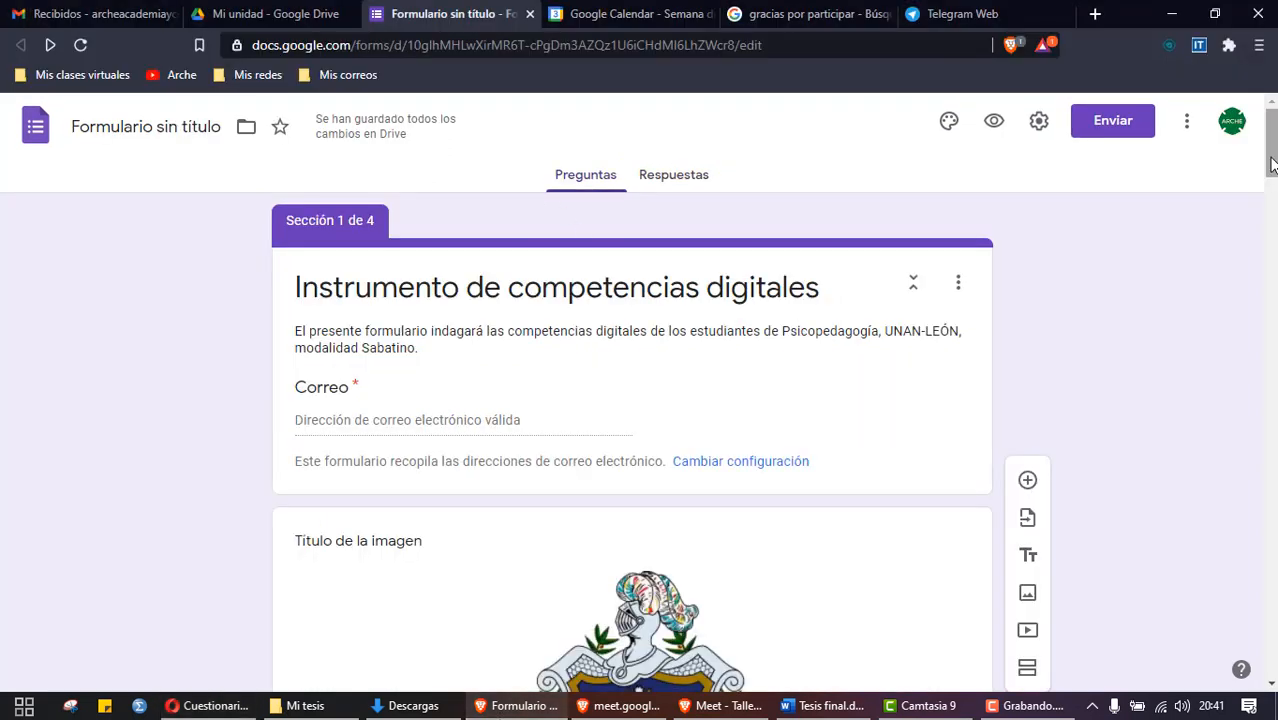
mouse_move(1270, 170)
mouse_down()
mouse_move(1271, 422)
mouse_move(1273, 146)
mouse_up()
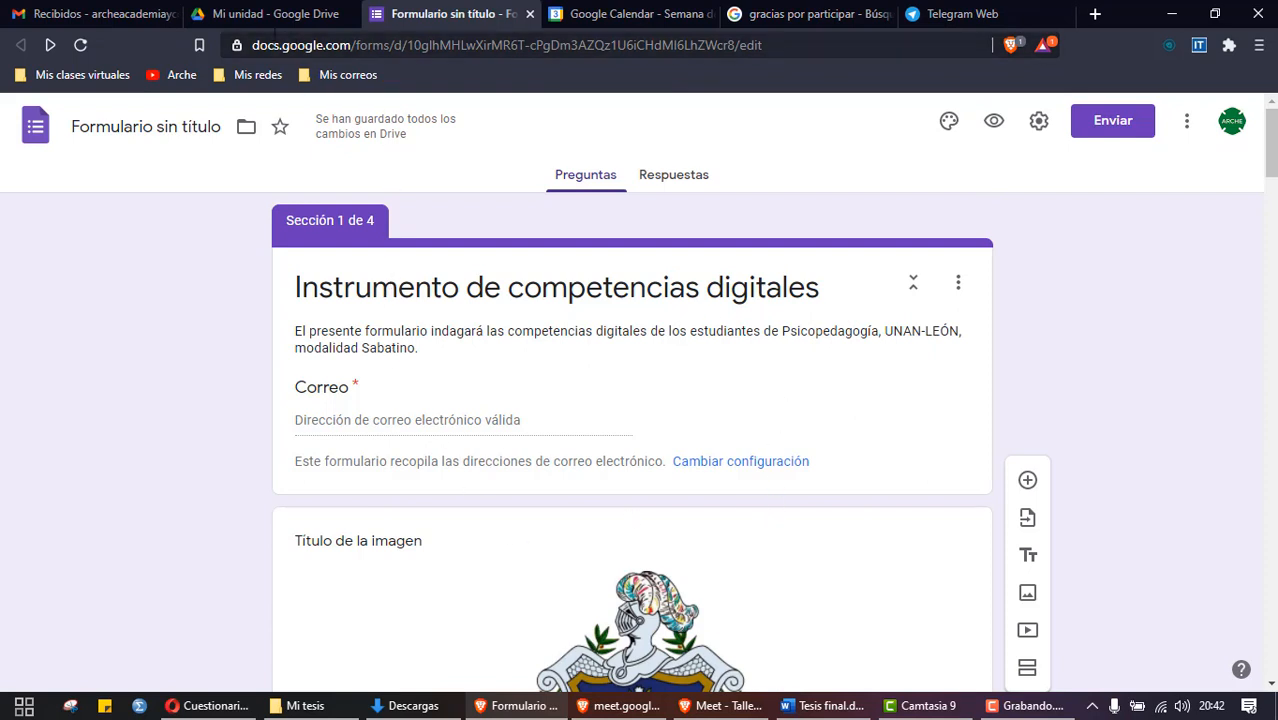
click(590, 706)
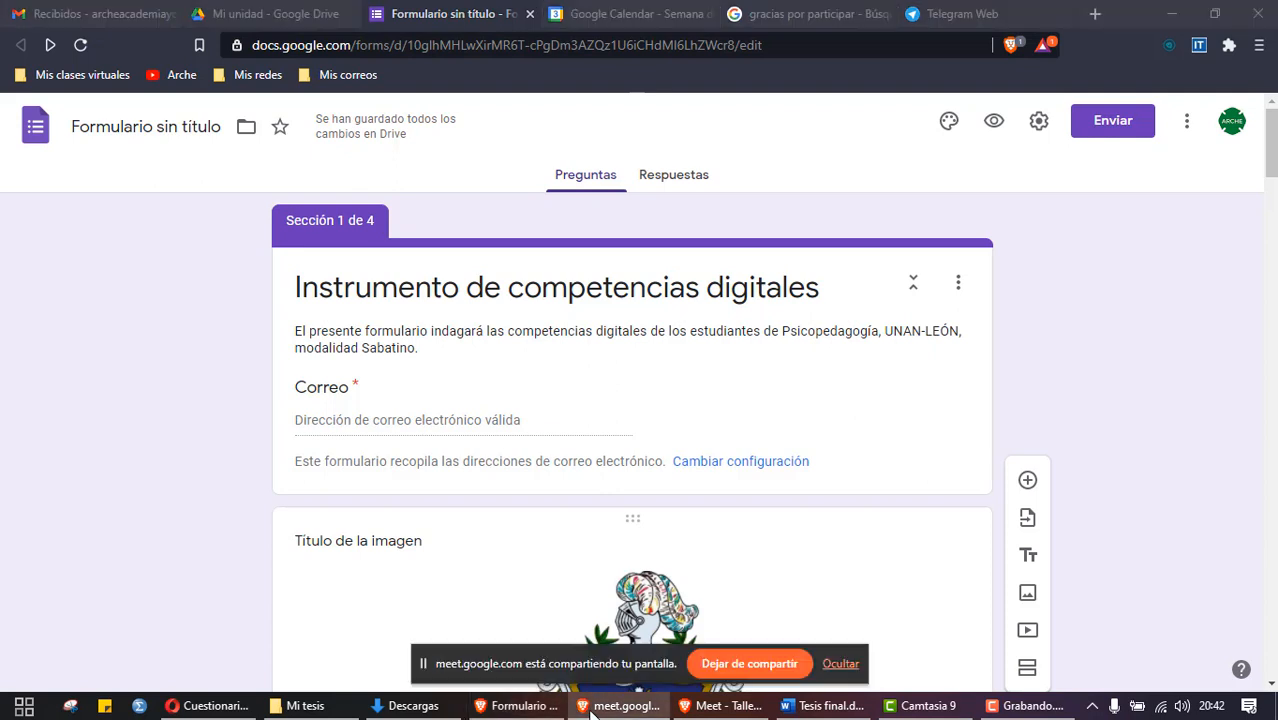
click(840, 664)
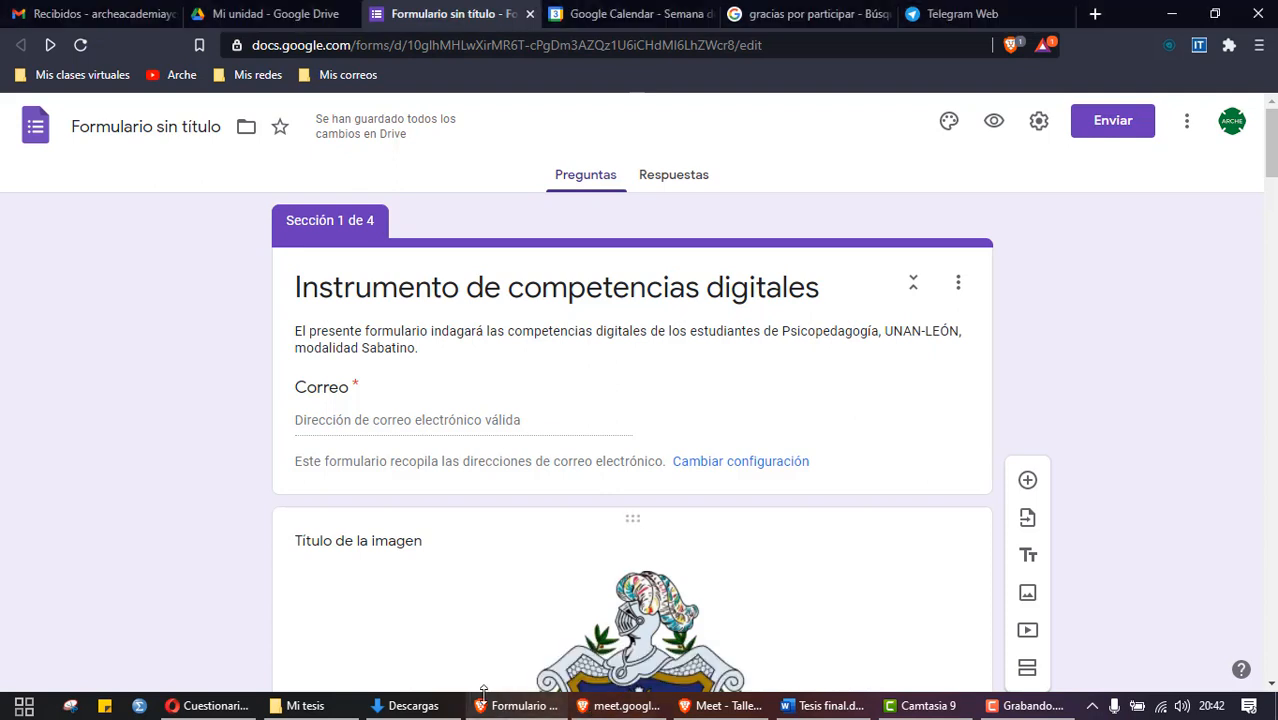
Step: Show the Gmail inbox in the Brave window that holds the untitled form
mouse_move(440, 712)
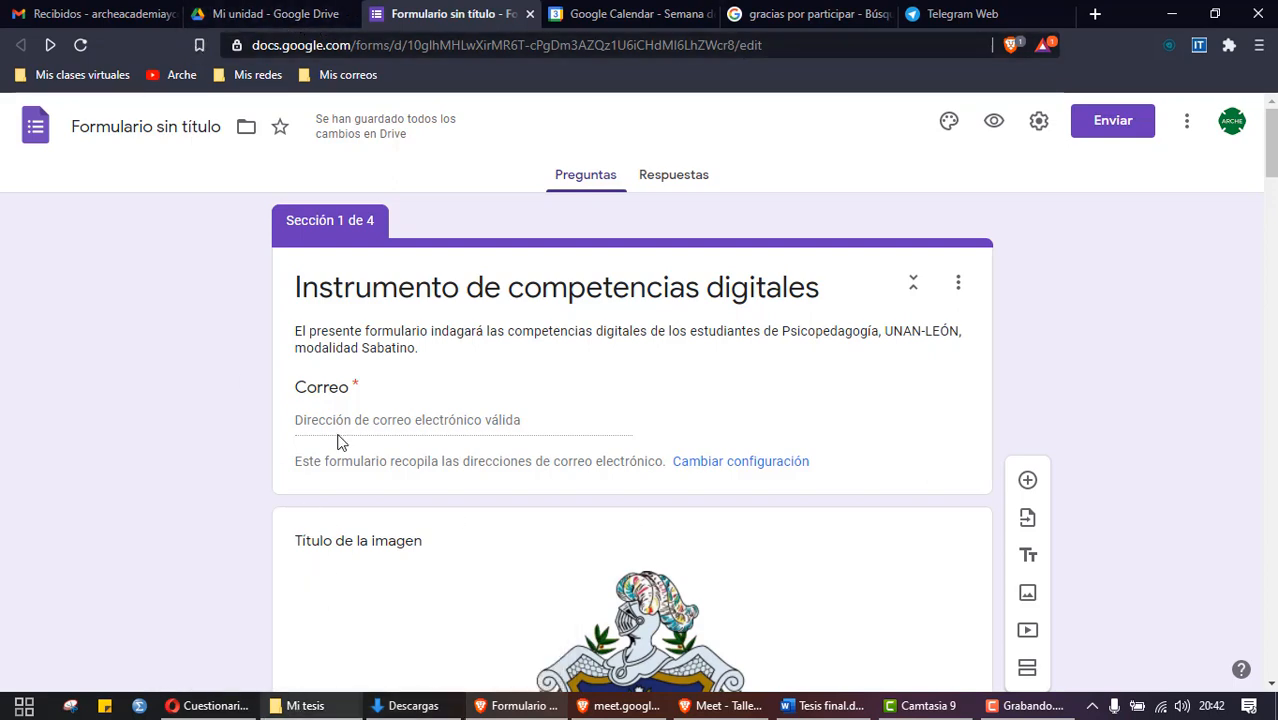
click(280, 20)
click(127, 19)
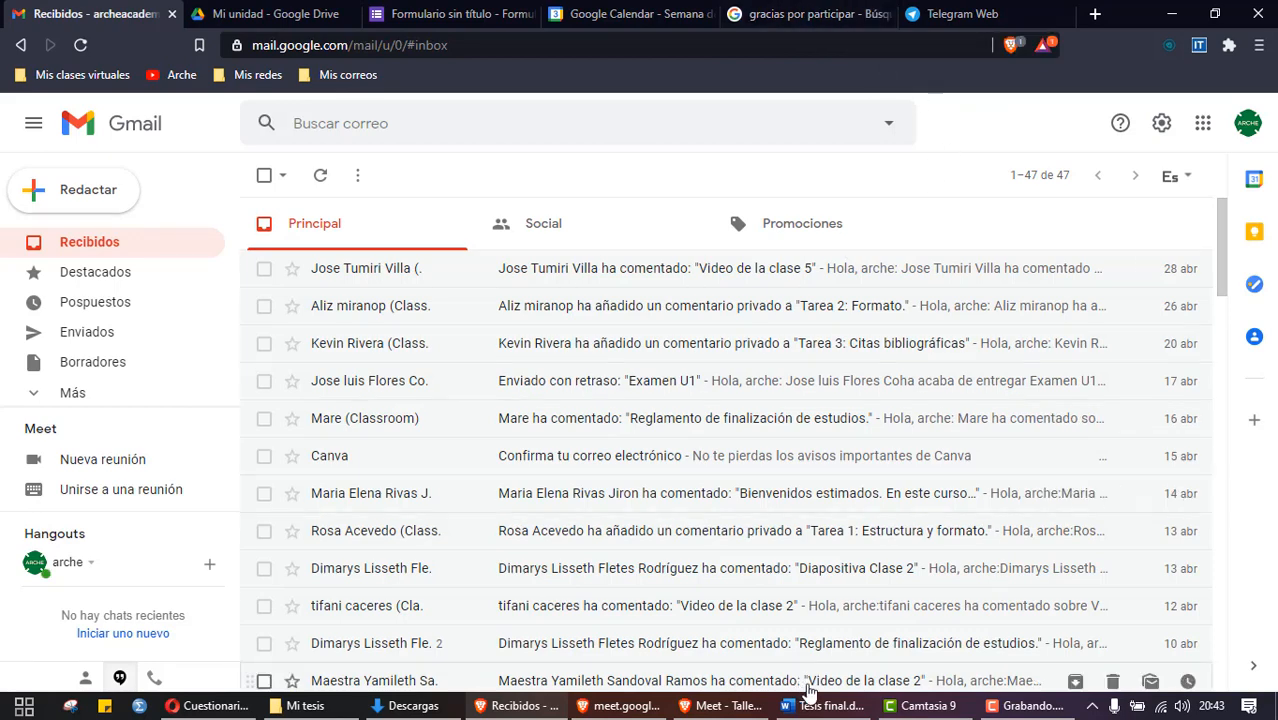
Step: Switch to the Cuestionario de competencias digitales 2 responses in Opera and hide the Meet screen-sharing notice
click(638, 706)
click(718, 707)
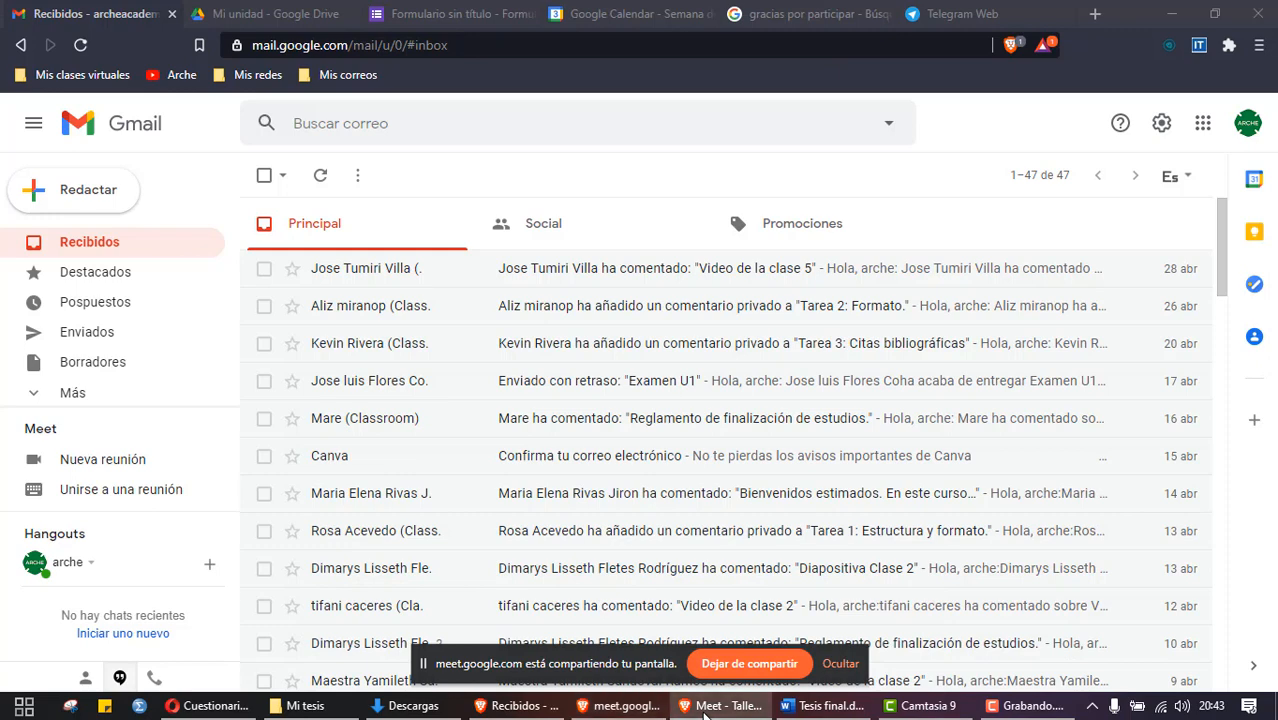
click(212, 706)
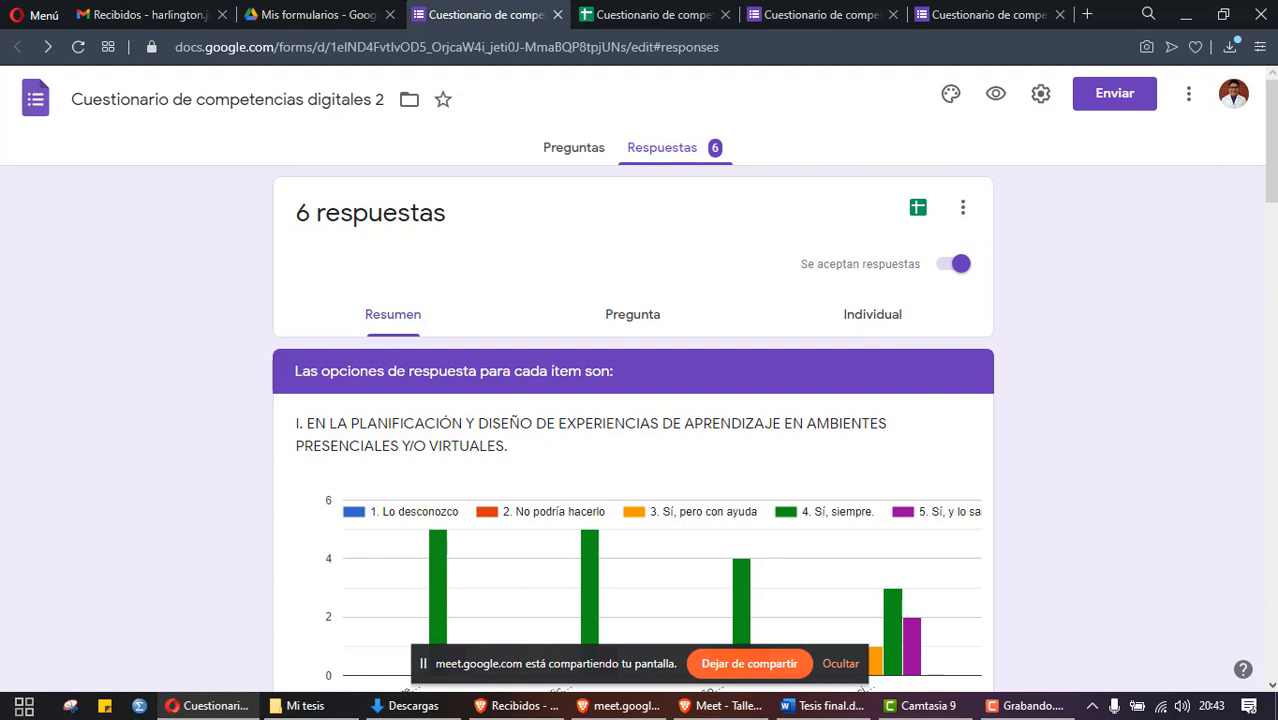
click(840, 664)
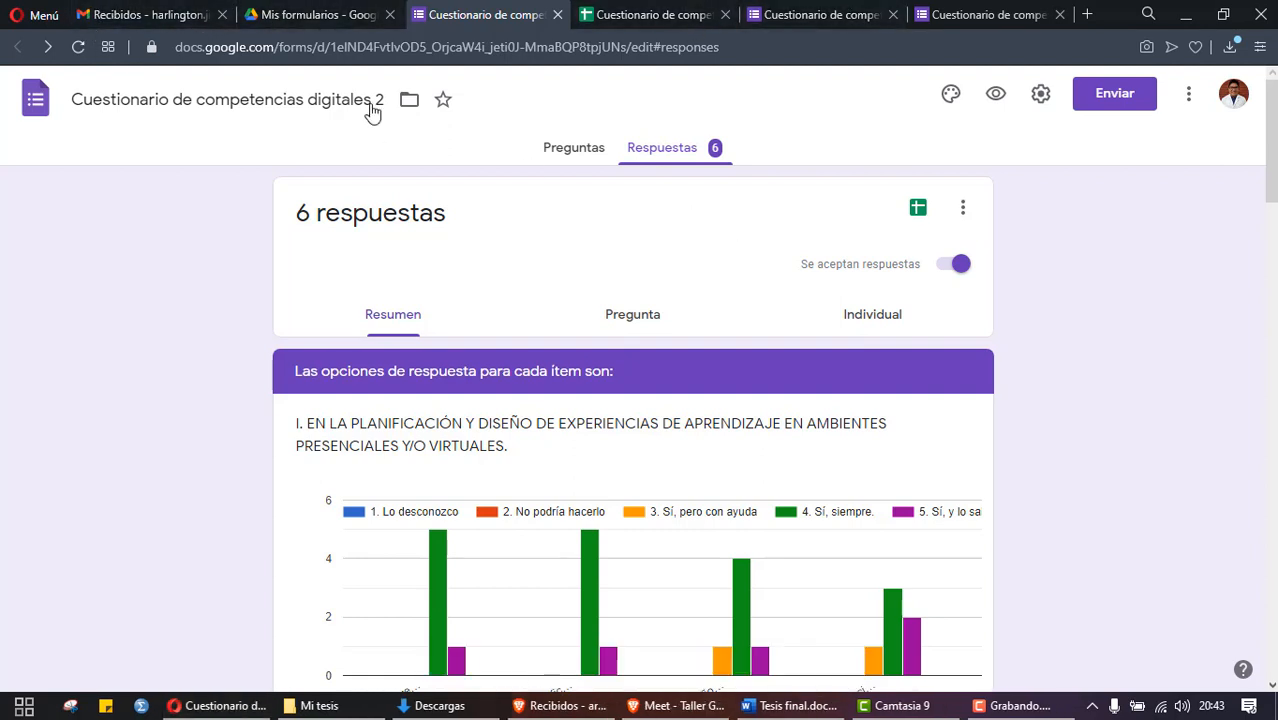
Step: Close the Gmail inbox and the Mis formularios Drive folder in Opera, keeping the questionnaire pages open
click(40, 15)
click(295, 15)
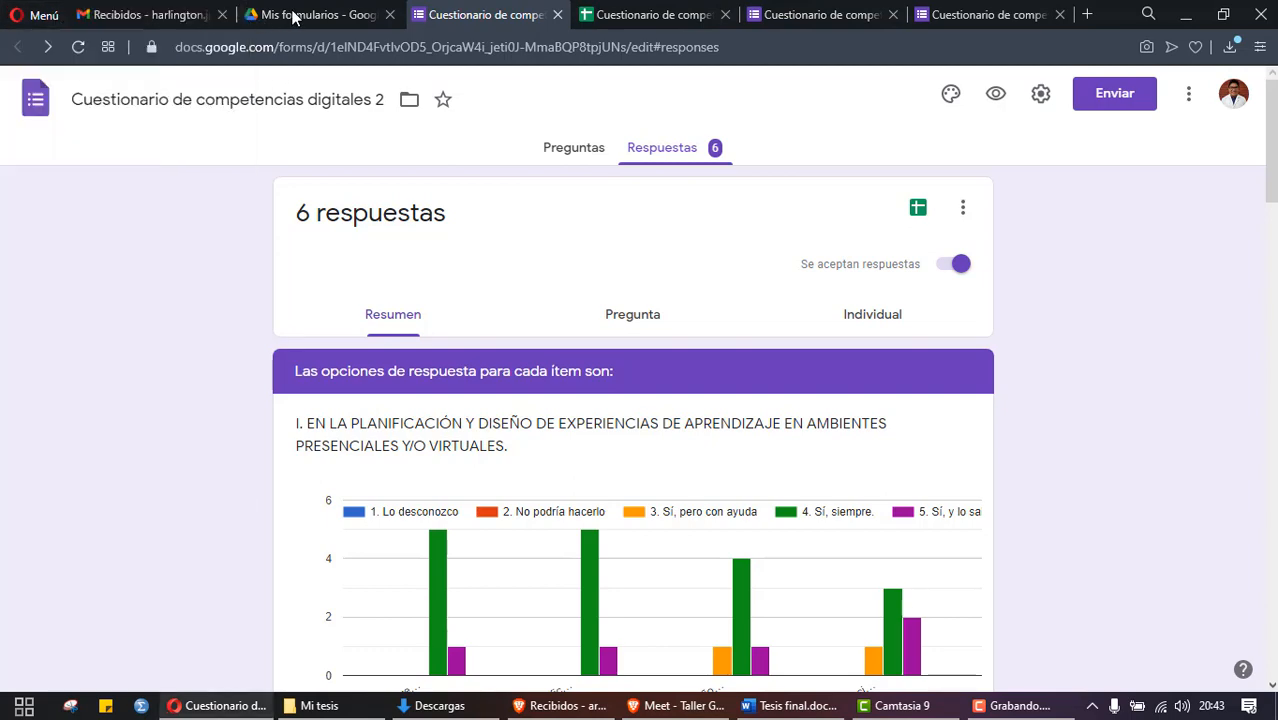
click(300, 15)
click(223, 15)
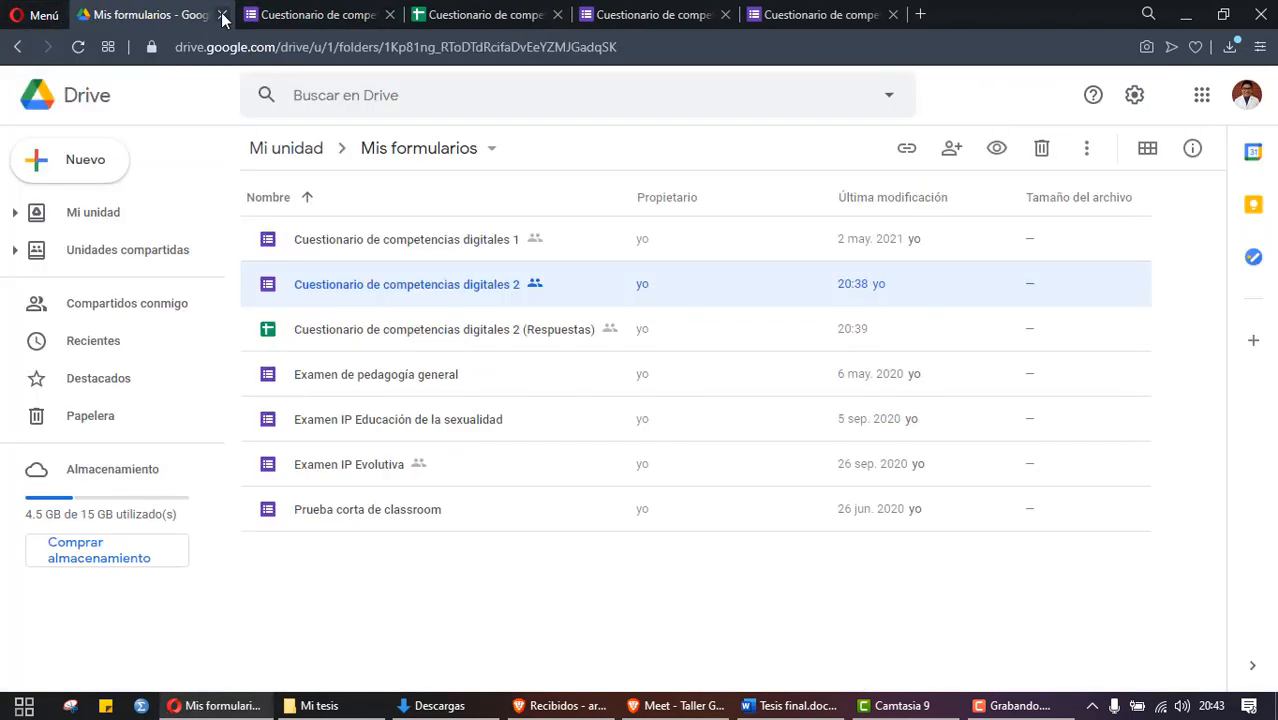
click(223, 15)
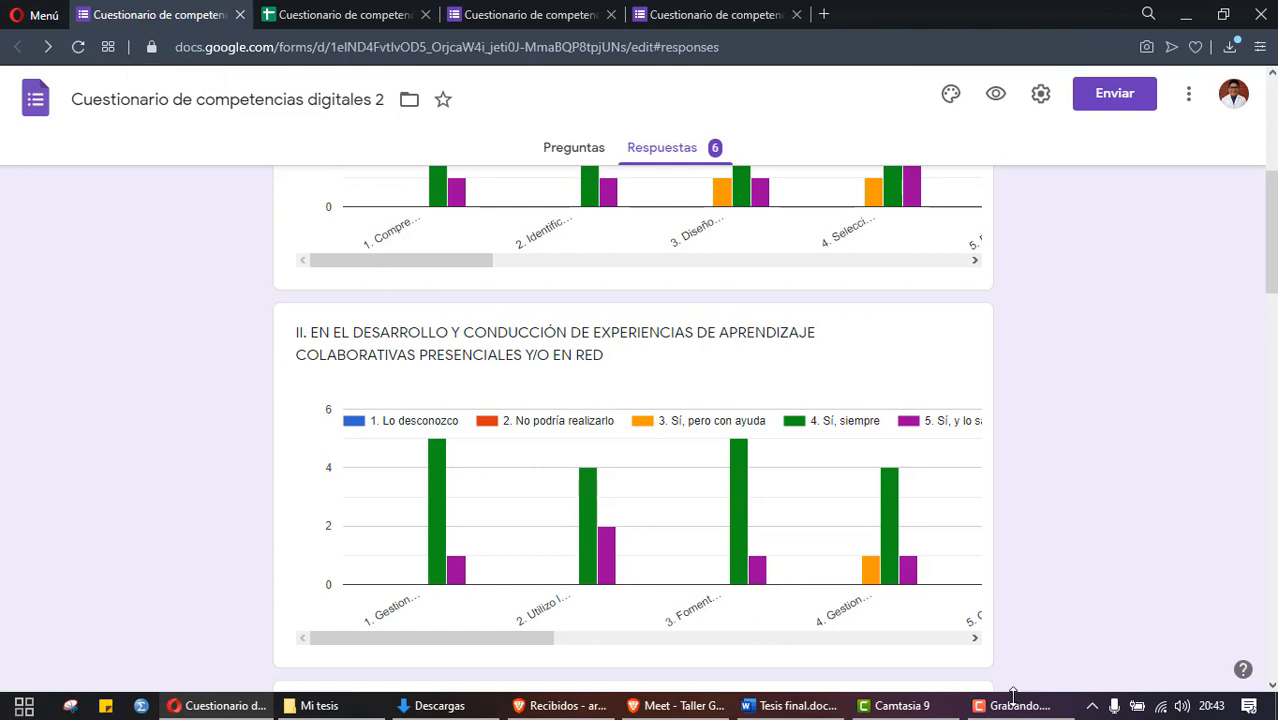